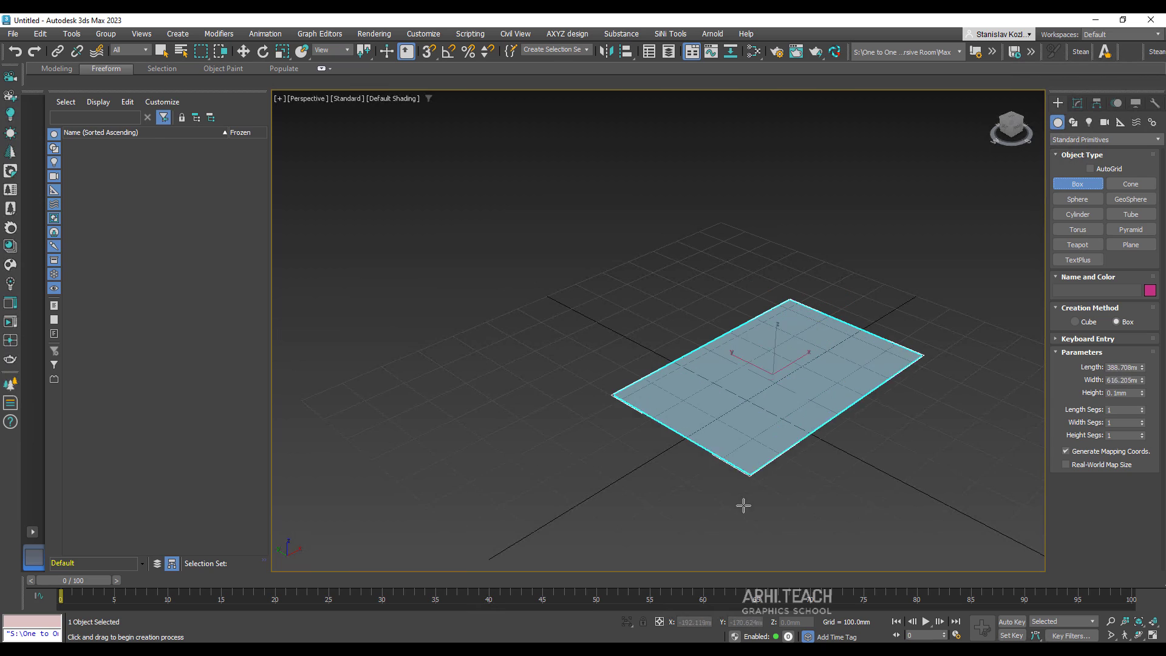
# Create a box with a length of 5000 mm, a width of 4000 mm and a height of 3000 mm
pyautogui.click(737, 413)
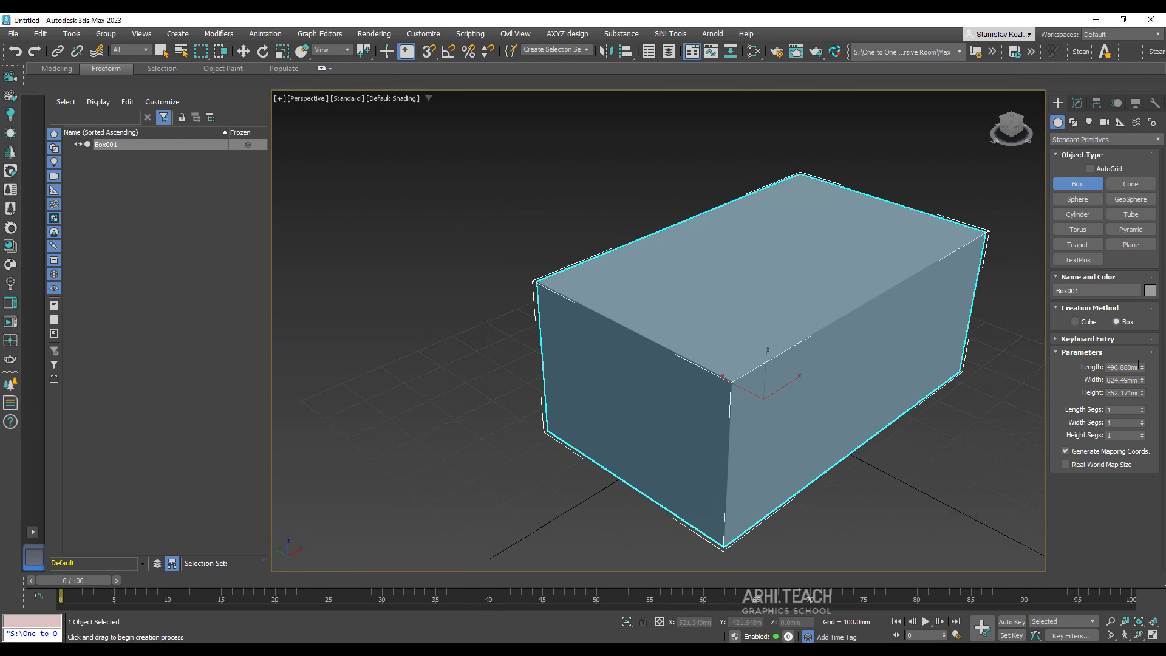
pyautogui.write('5000')
pyautogui.press('Tab')
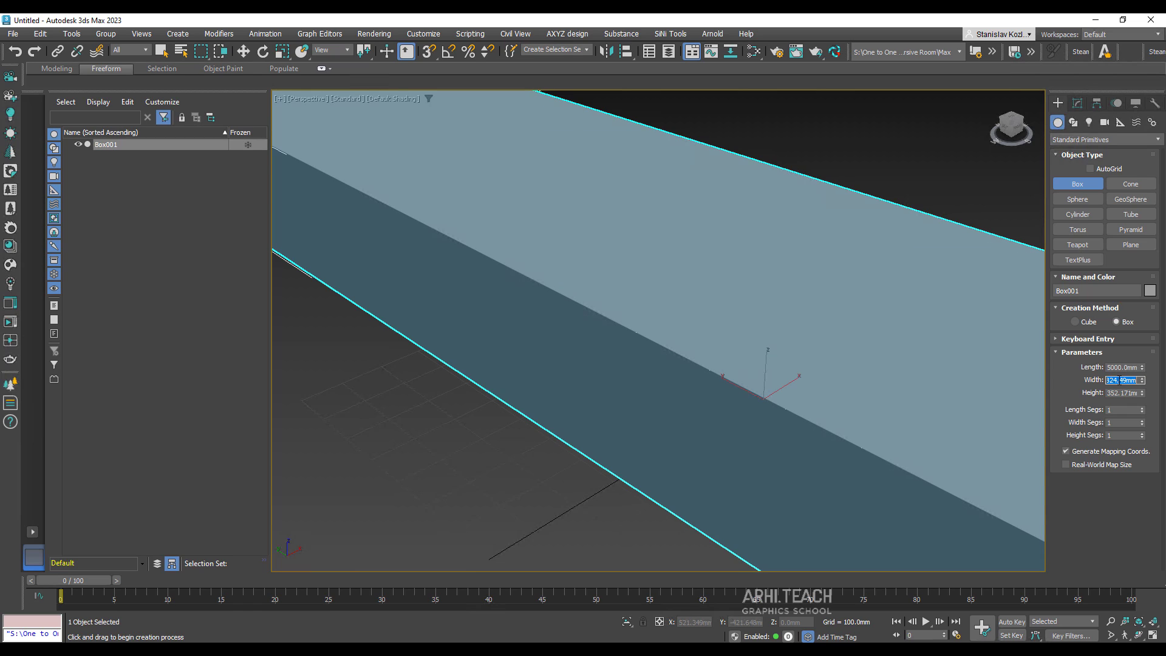
pyautogui.write('4000')
pyautogui.press('Tab')
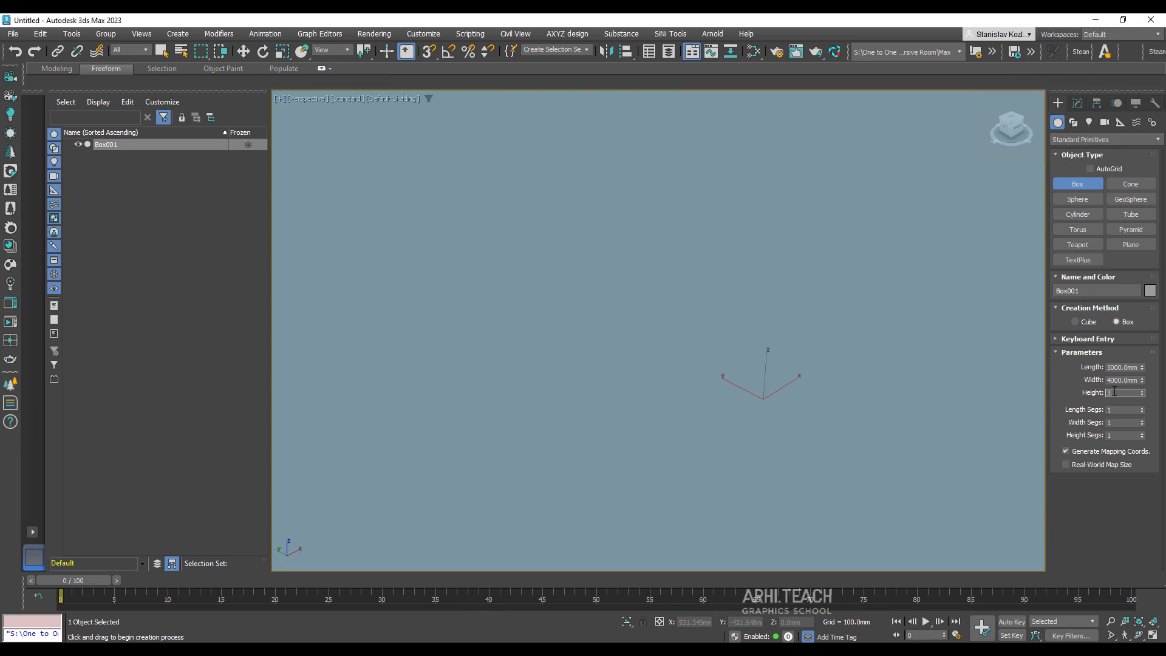
pyautogui.press('Return')
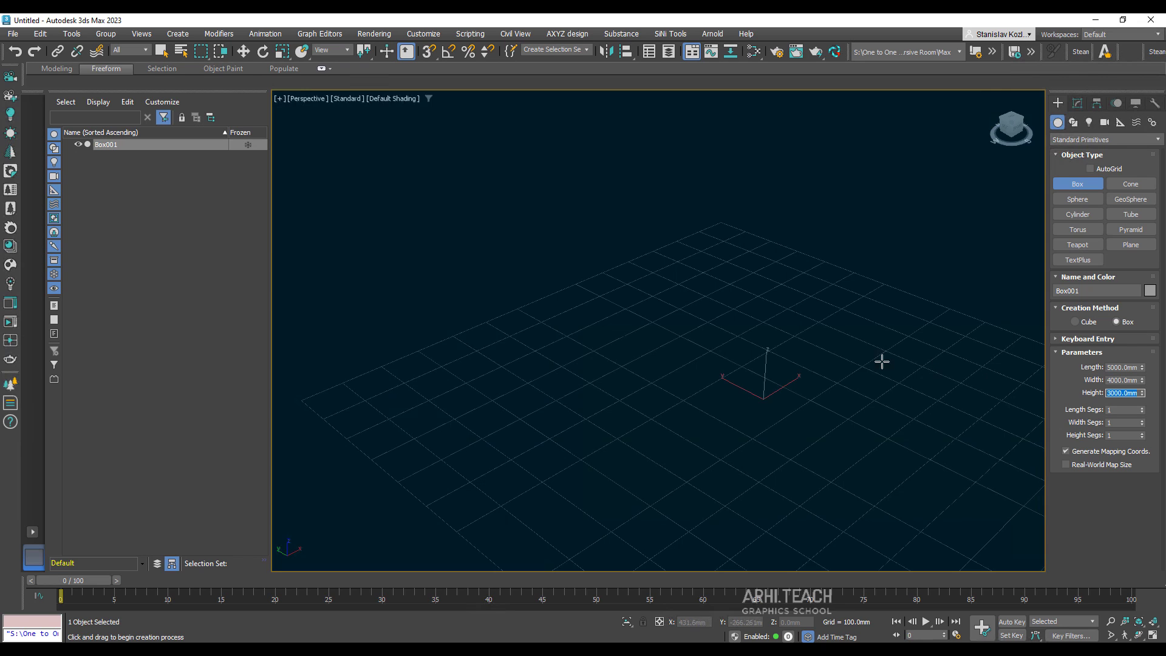
pyautogui.scroll(-10, 875, 363)
pyautogui.scroll(5, 764, 369)
pyautogui.scroll(4, 789, 353)
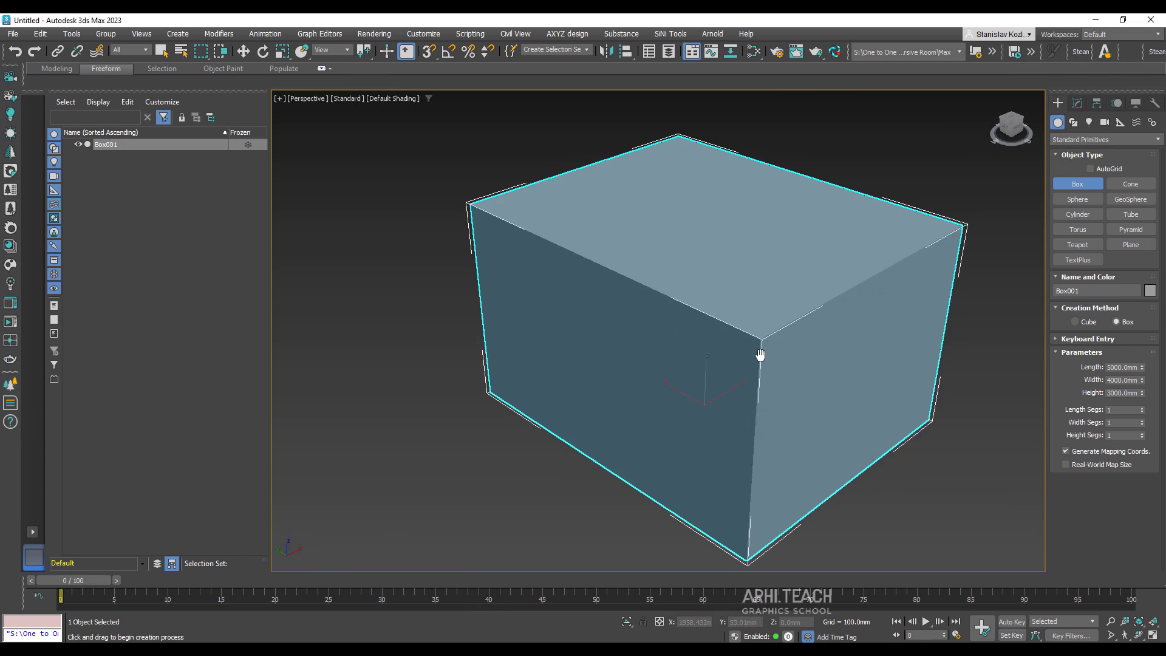
# Convert the box to an Editable Poly
pyautogui.click(1076, 103)
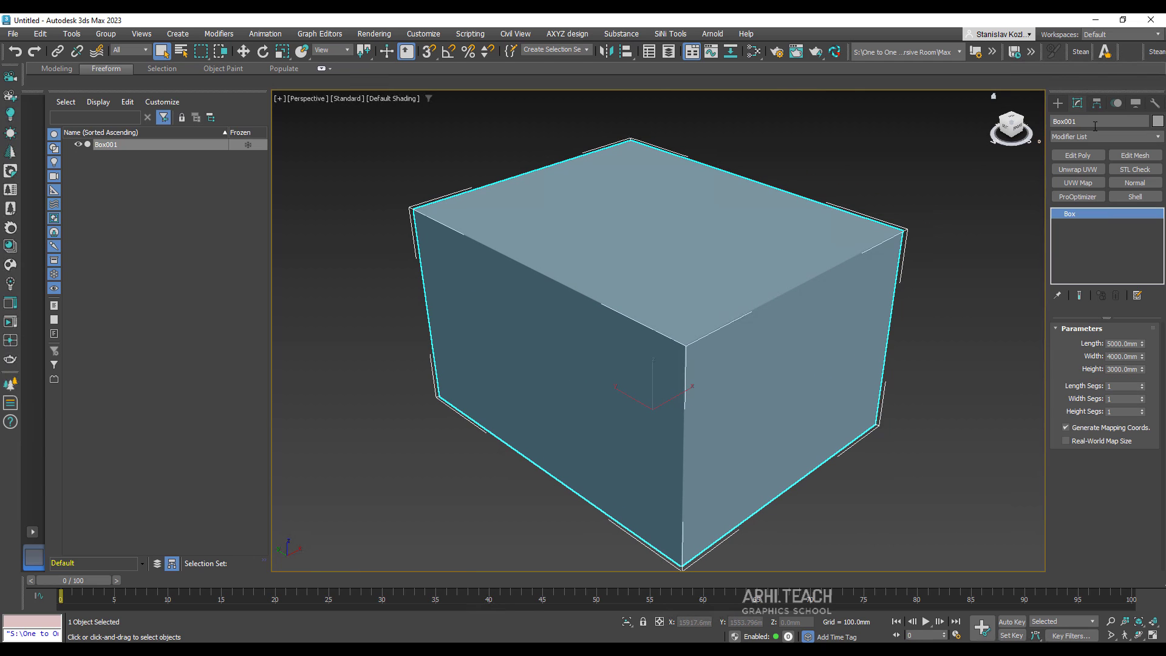
pyautogui.rightClick(788, 309)
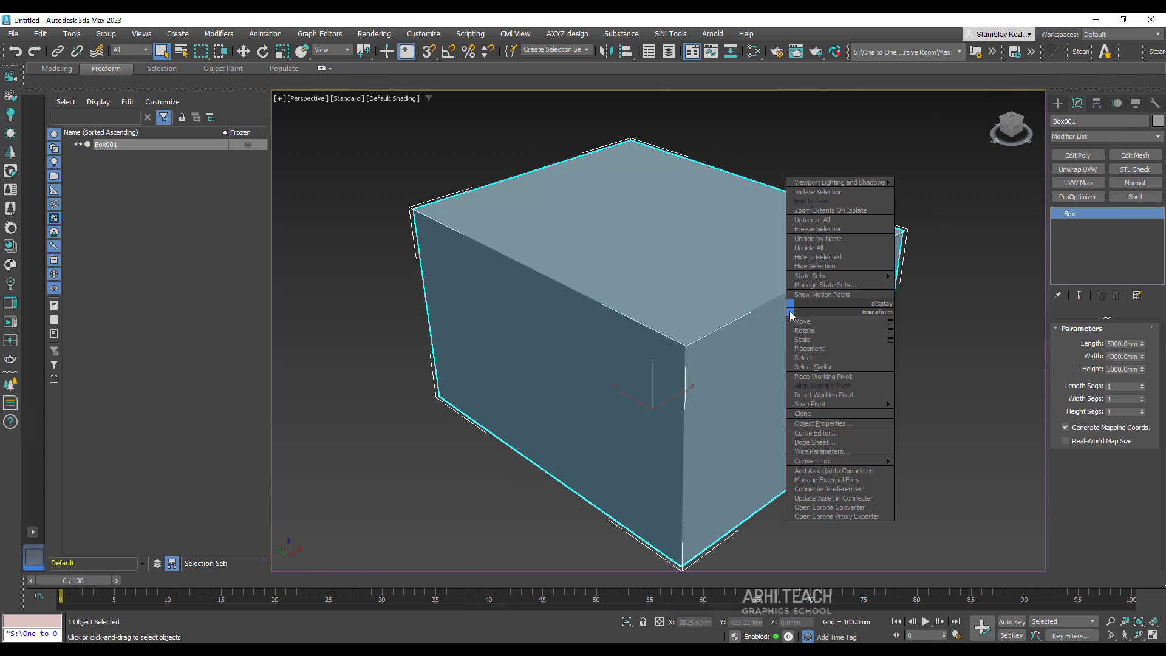
pyautogui.moveTo(841, 461)
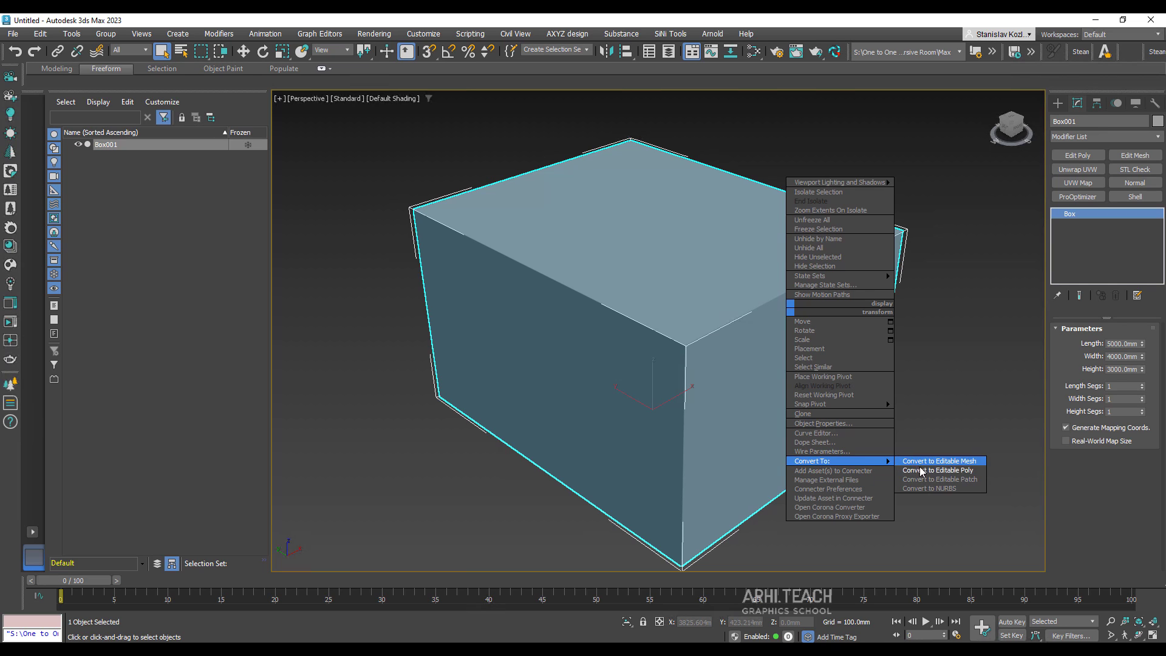
pyautogui.click(938, 470)
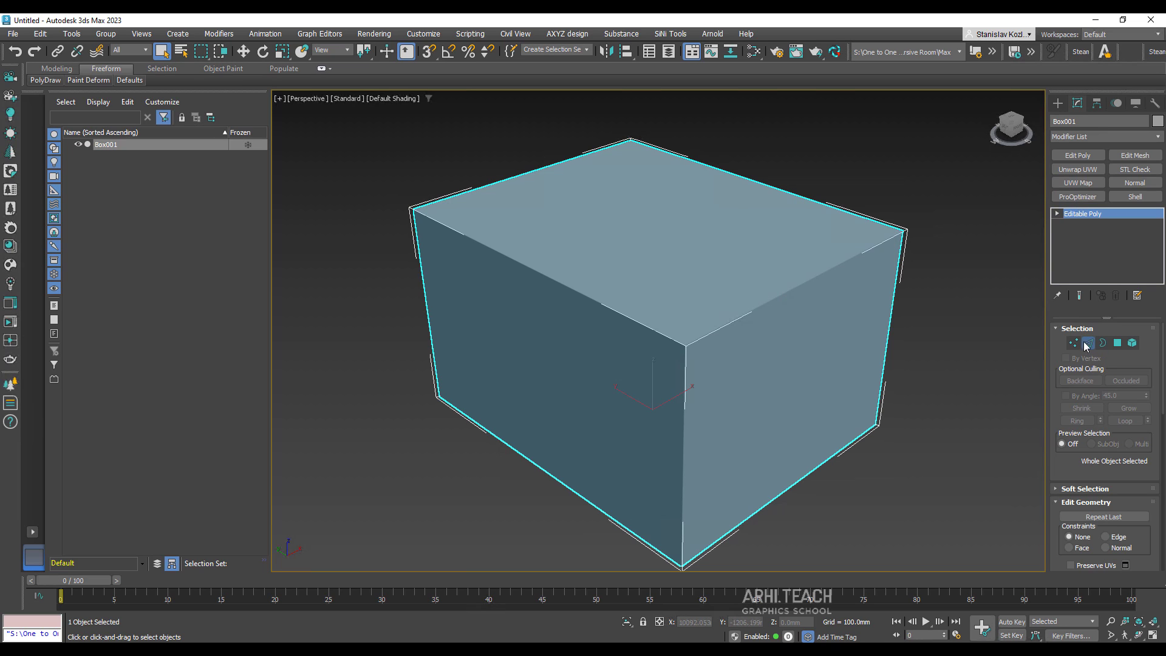
# Connect the upper and lower edges of the box's narrower front face with a vertical edge that splits it in two
pyautogui.click(1088, 342)
pyautogui.click(805, 283)
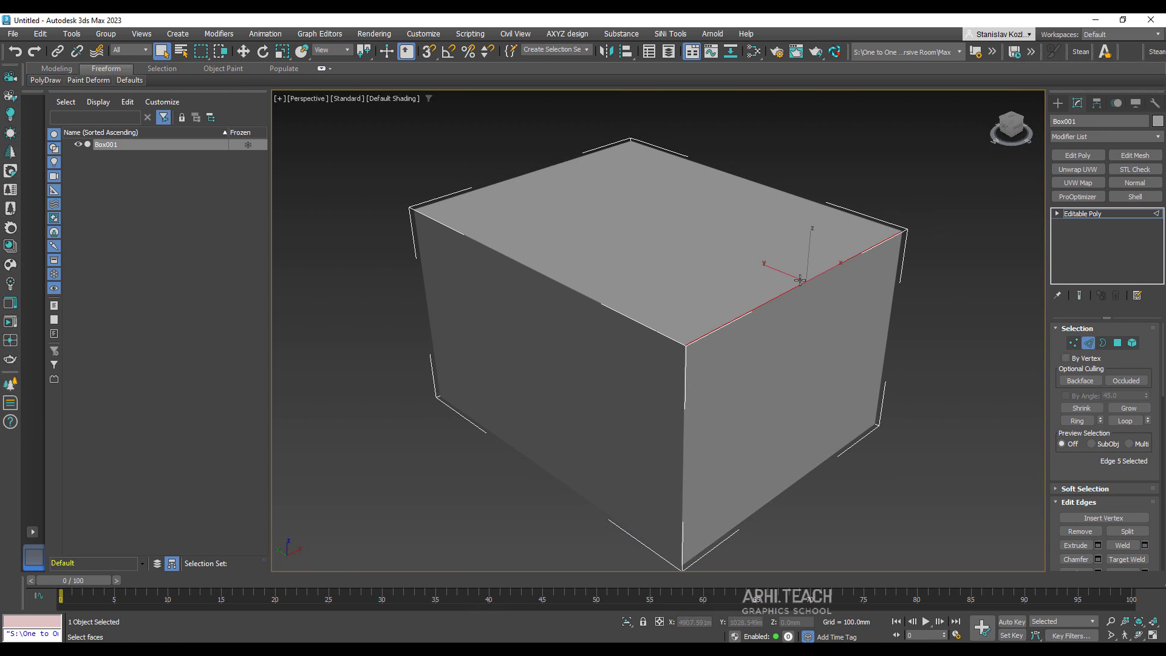
pyautogui.keyDown('ctrl'); pyautogui.click(812, 466); pyautogui.keyUp('ctrl')
pyautogui.scroll(-3, 772, 344)
pyautogui.scroll(8, 759, 337)
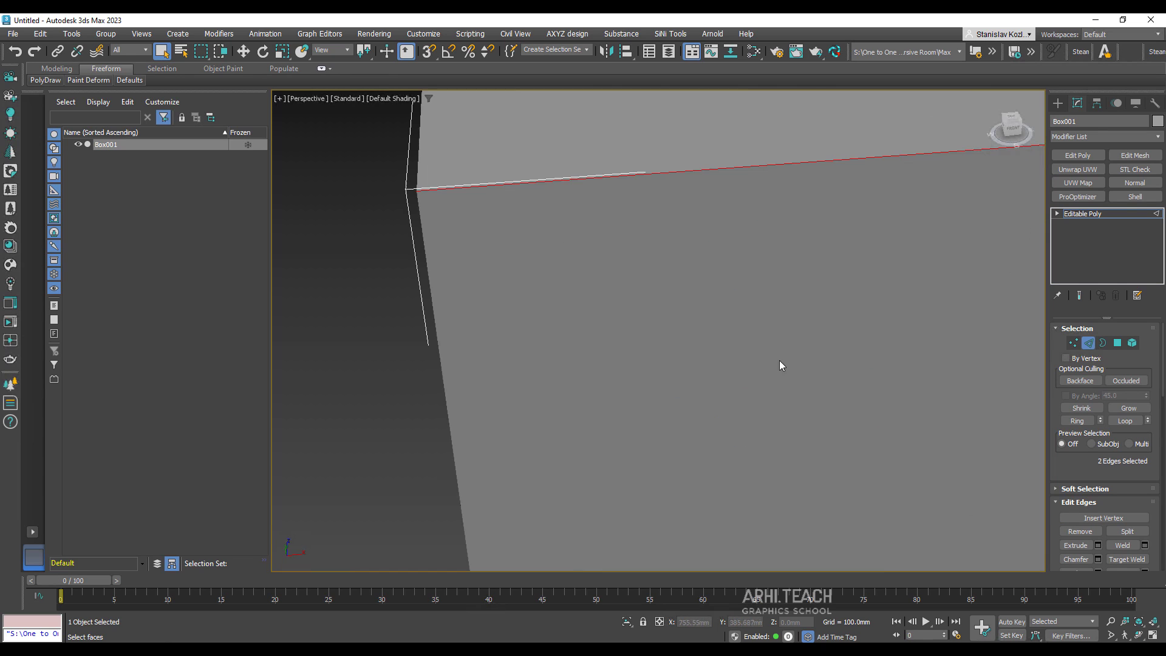
pyautogui.rightClick(778, 359)
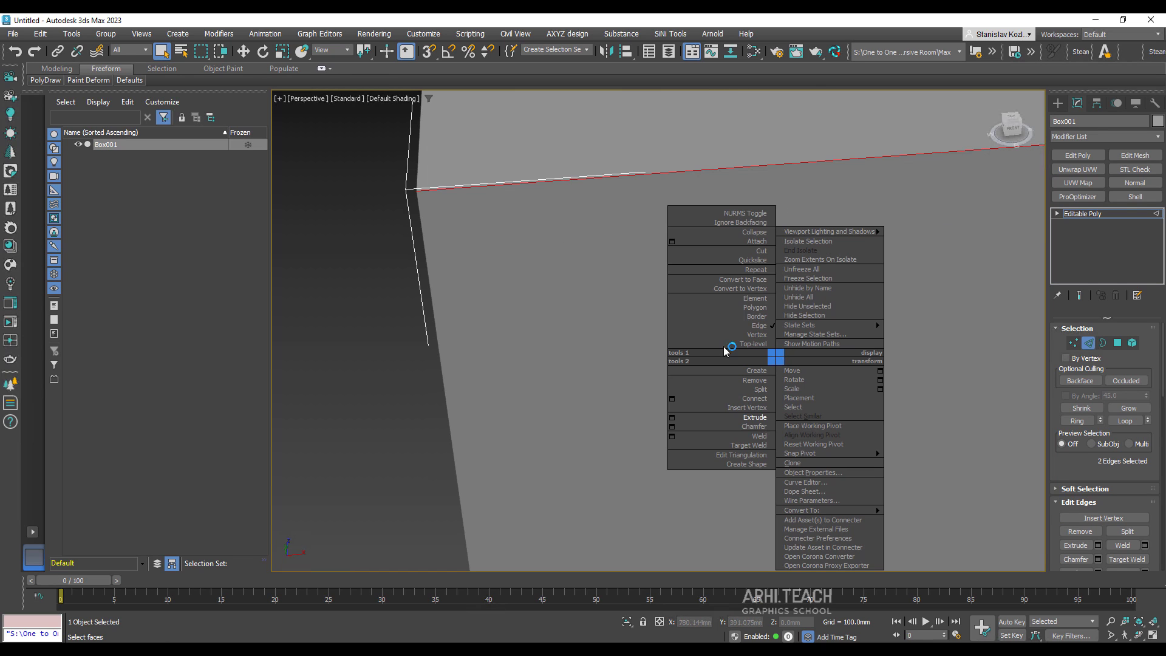
pyautogui.click(665, 390)
pyautogui.scroll(-10, 717, 352)
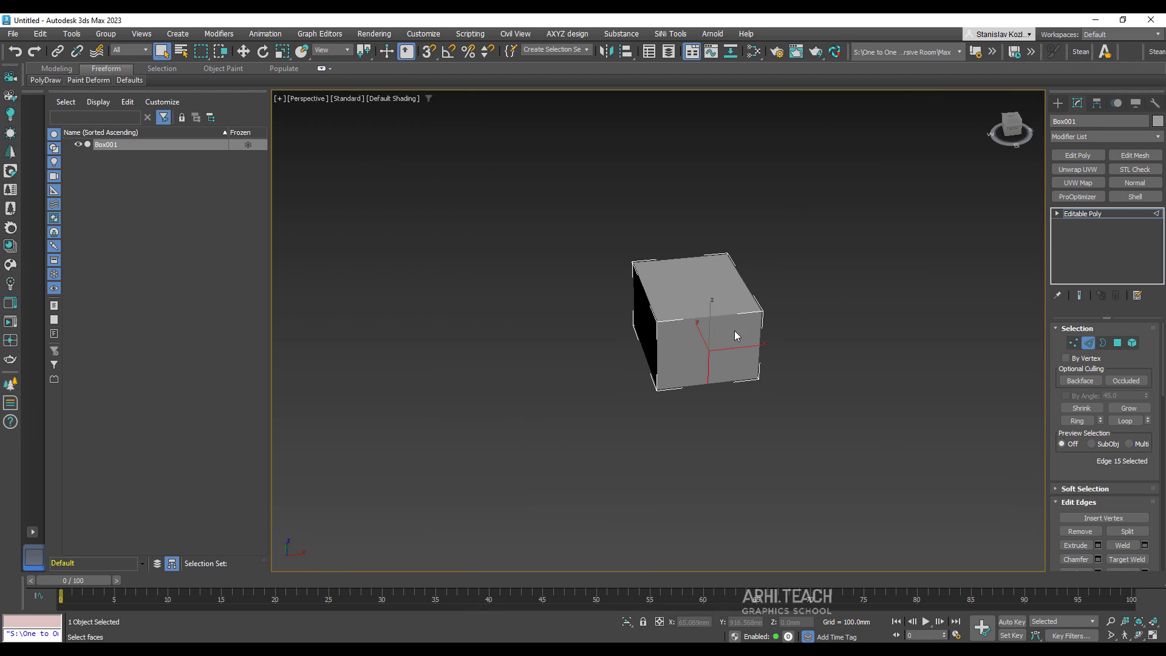
# Extrude the left half of the split front face by 2000 mm
pyautogui.click(1117, 343)
pyautogui.scroll(5, 650, 346)
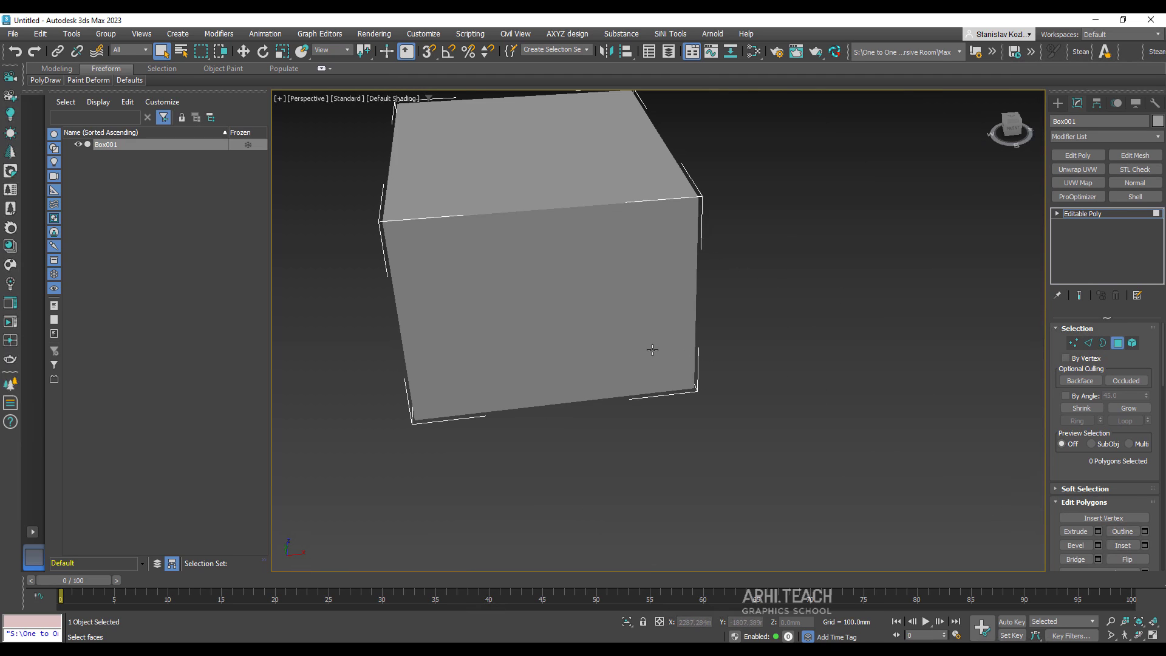
pyautogui.click(489, 315)
pyautogui.rightClick(490, 315)
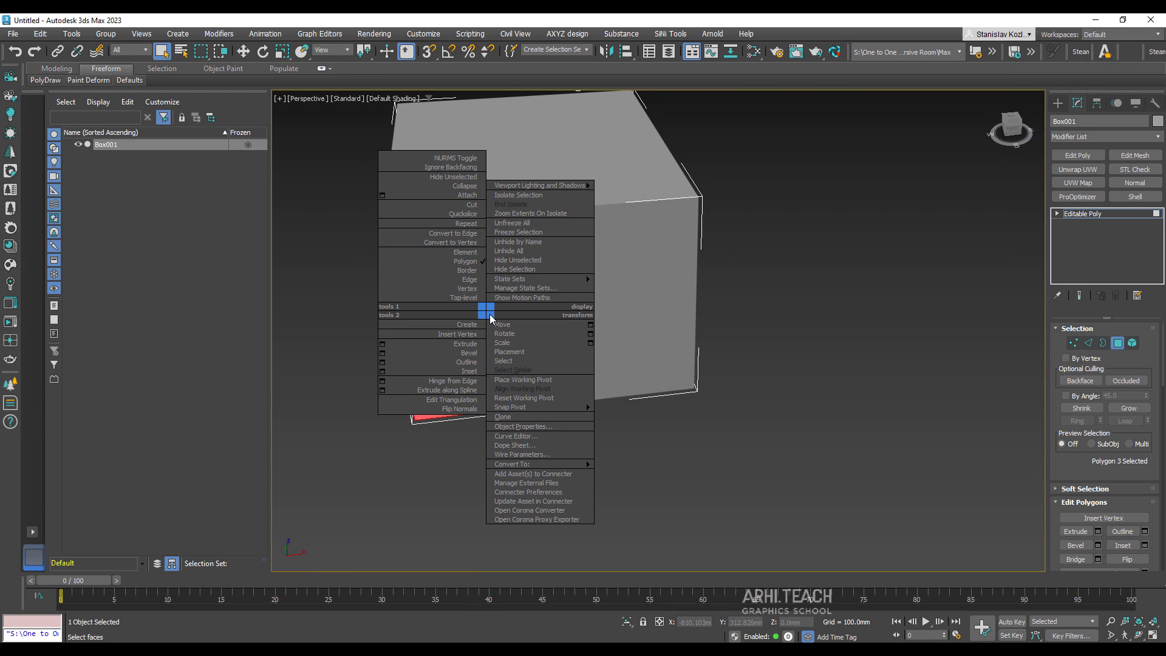
pyautogui.click(382, 345)
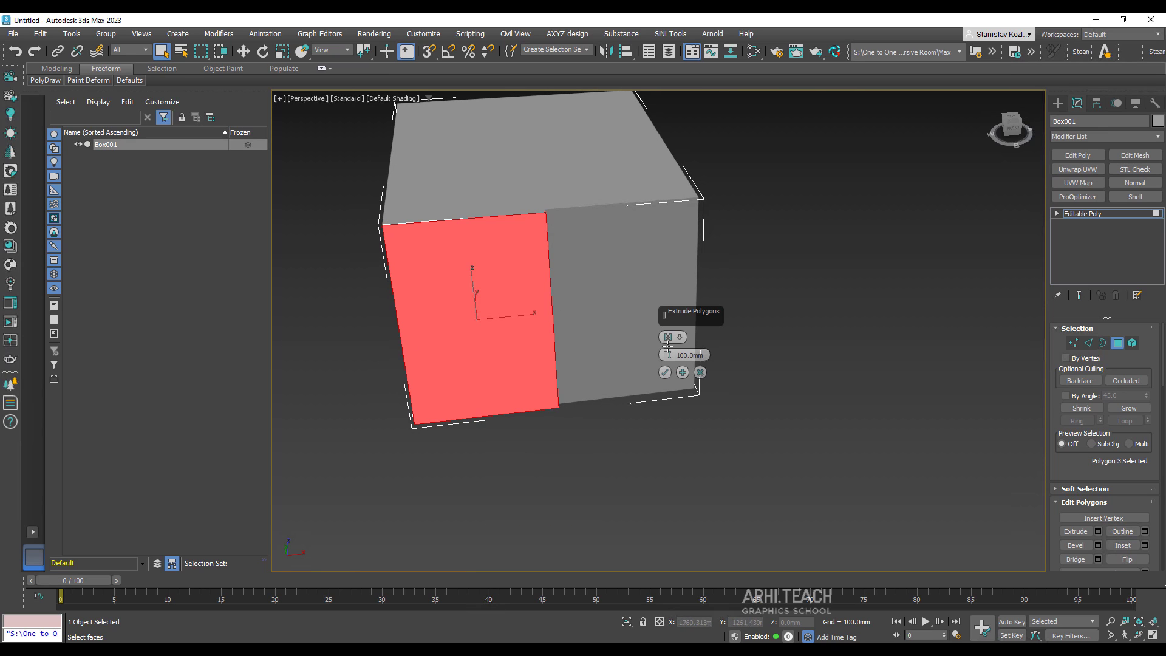
pyautogui.doubleClick(683, 355)
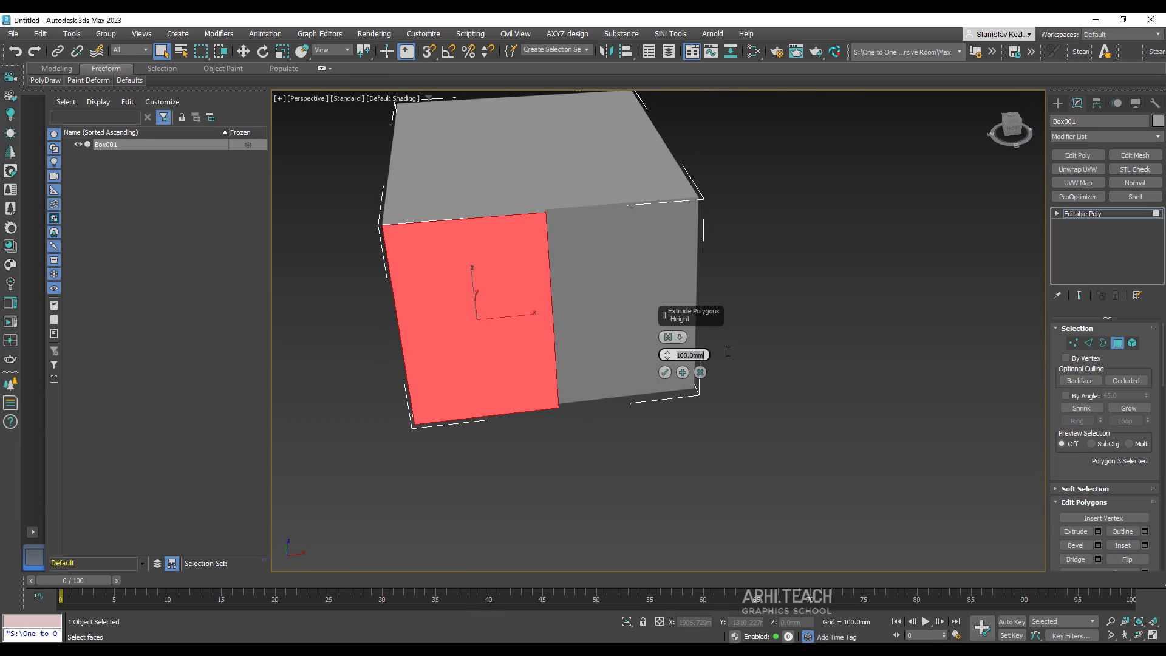
pyautogui.write('2000')
pyautogui.click(665, 372)
pyautogui.scroll(-3, 619, 321)
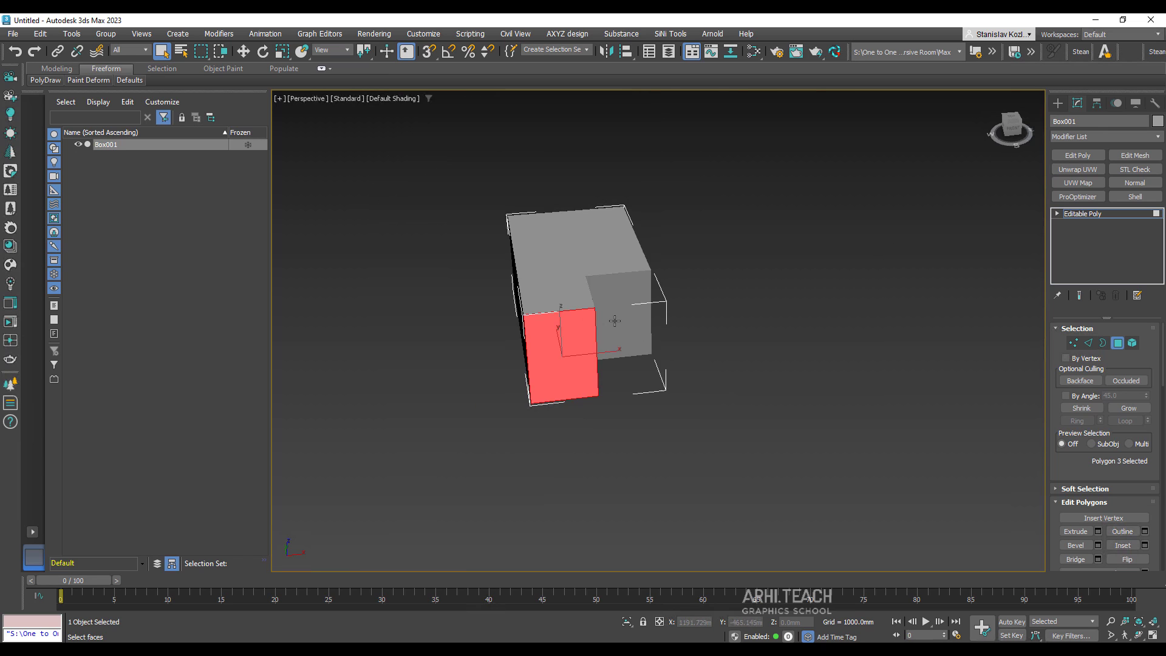
# Leave polygon editing and examine the L-shaped room volume from several angles
pyautogui.scroll(2, 622, 316)
pyautogui.keyDown('alt'); pyautogui.moveTo(623, 314); pyautogui.dragTo(762, 310, button='middle'); pyautogui.keyUp('alt')
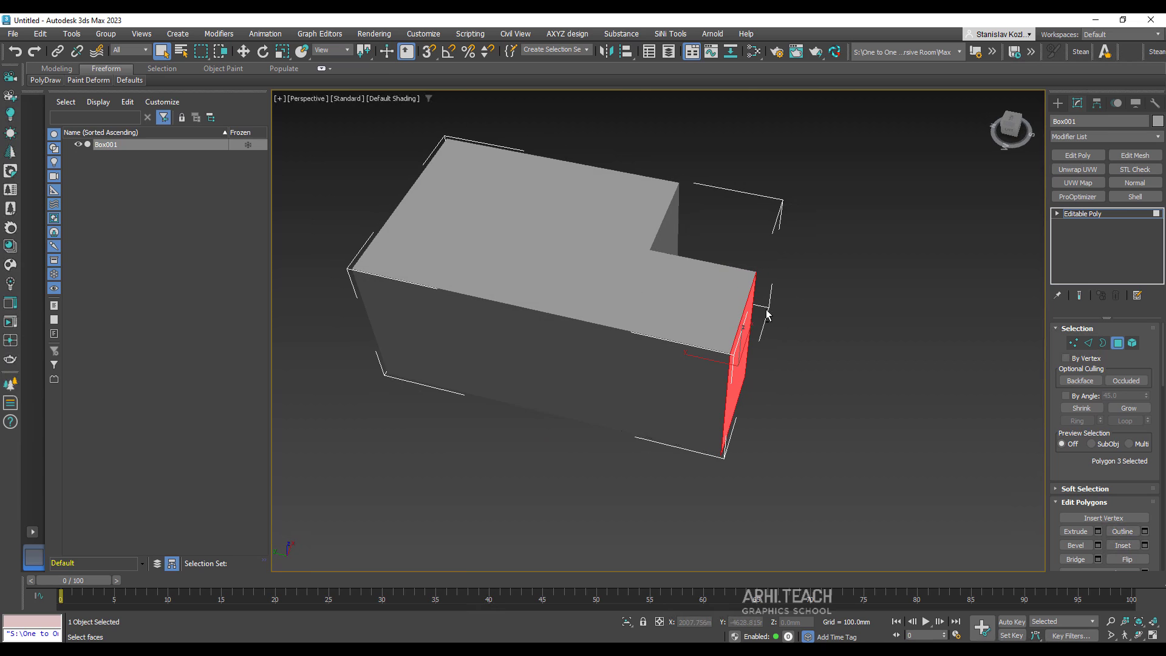
pyautogui.scroll(-3, 792, 318)
pyautogui.scroll(2, 741, 298)
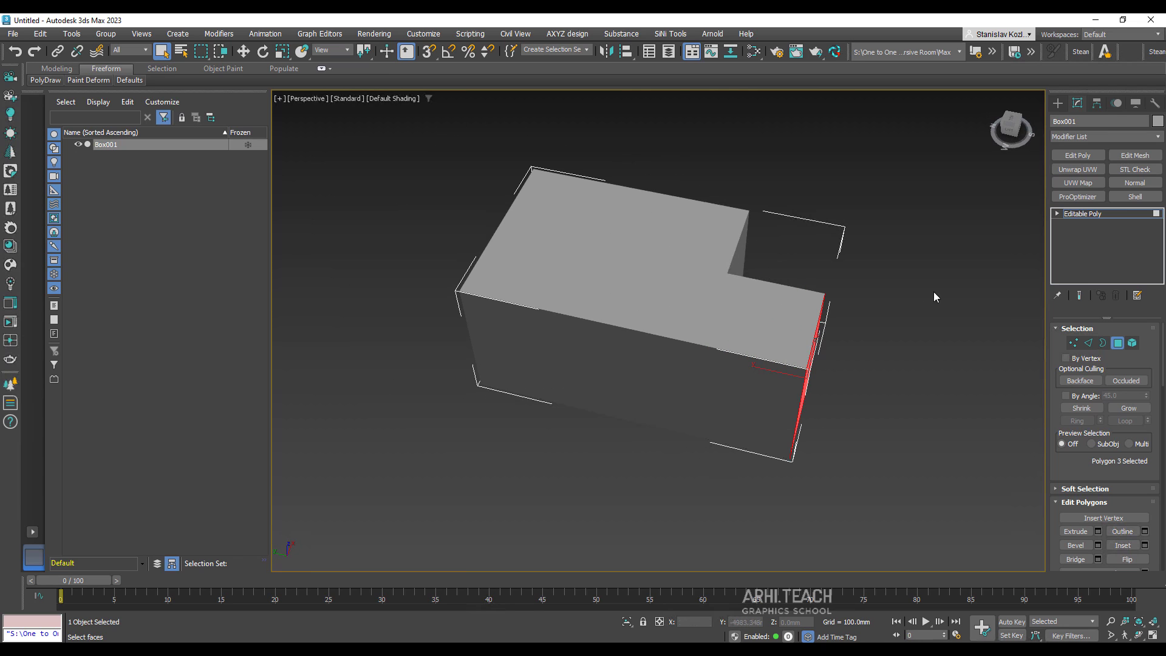
pyautogui.click(1118, 343)
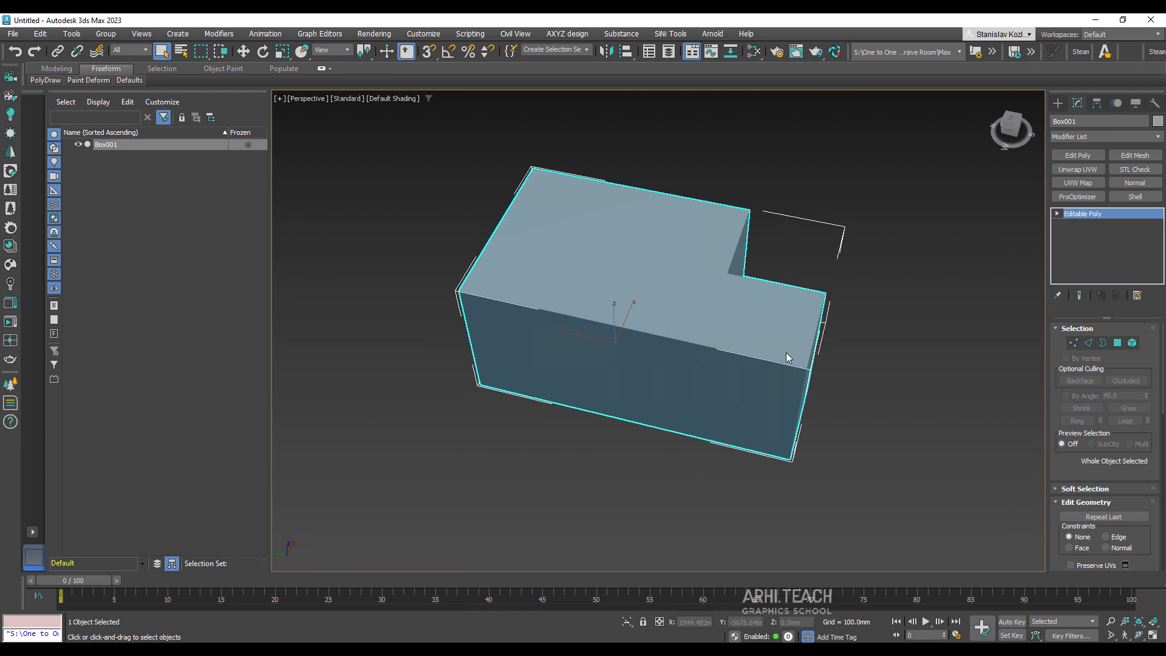
pyautogui.scroll(-3, 786, 357)
pyautogui.scroll(5, 734, 302)
pyautogui.scroll(-1, 750, 338)
pyautogui.scroll(2, 759, 373)
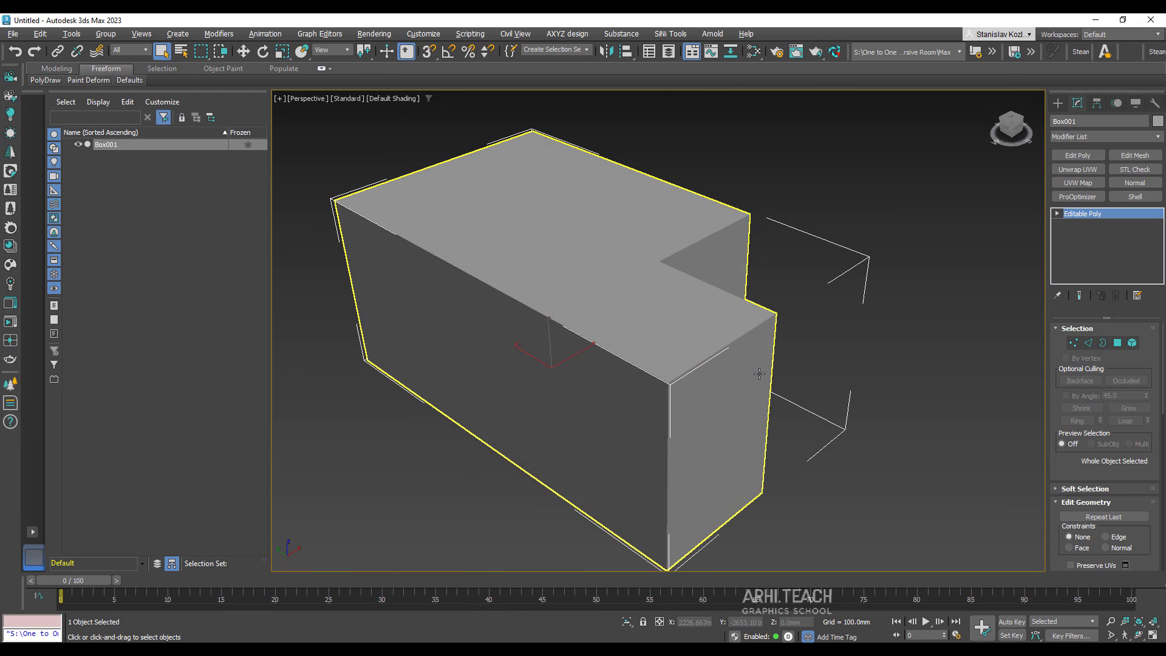
# Detach the end face of the extruded section as a separate object
pyautogui.click(1119, 343)
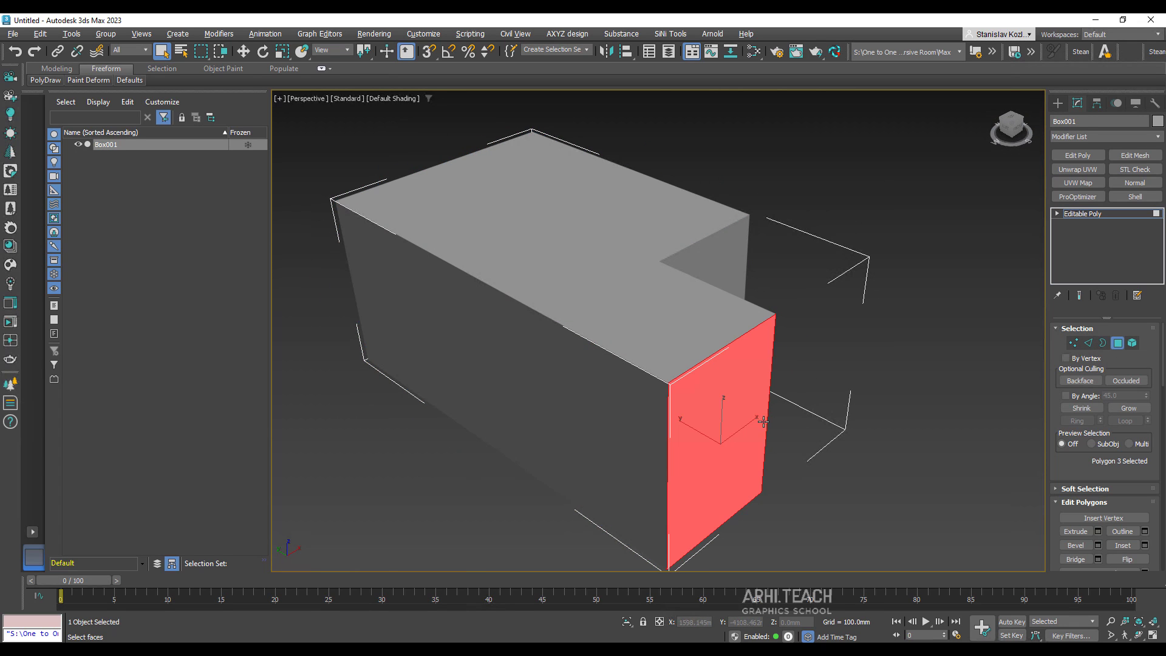
pyautogui.moveTo(1162, 386); pyautogui.dragTo(1160, 437)
pyautogui.click(1126, 469)
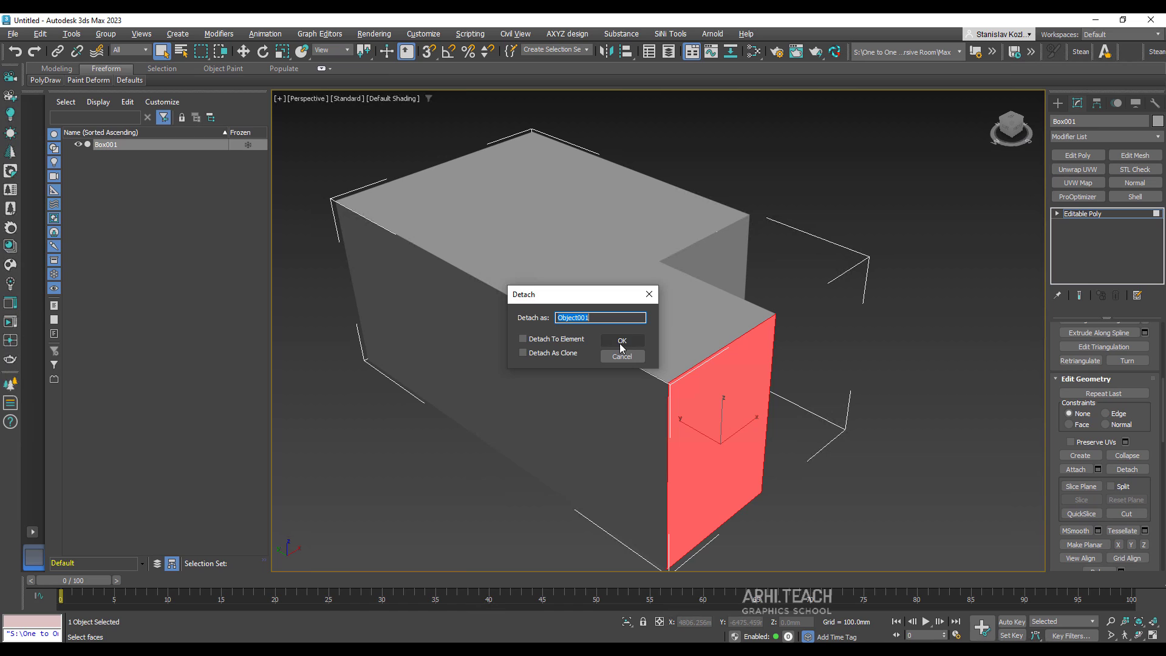
pyautogui.click(622, 342)
# Detach the two coplanar polygons of the long side wall together as one separate object
pyautogui.click(592, 389)
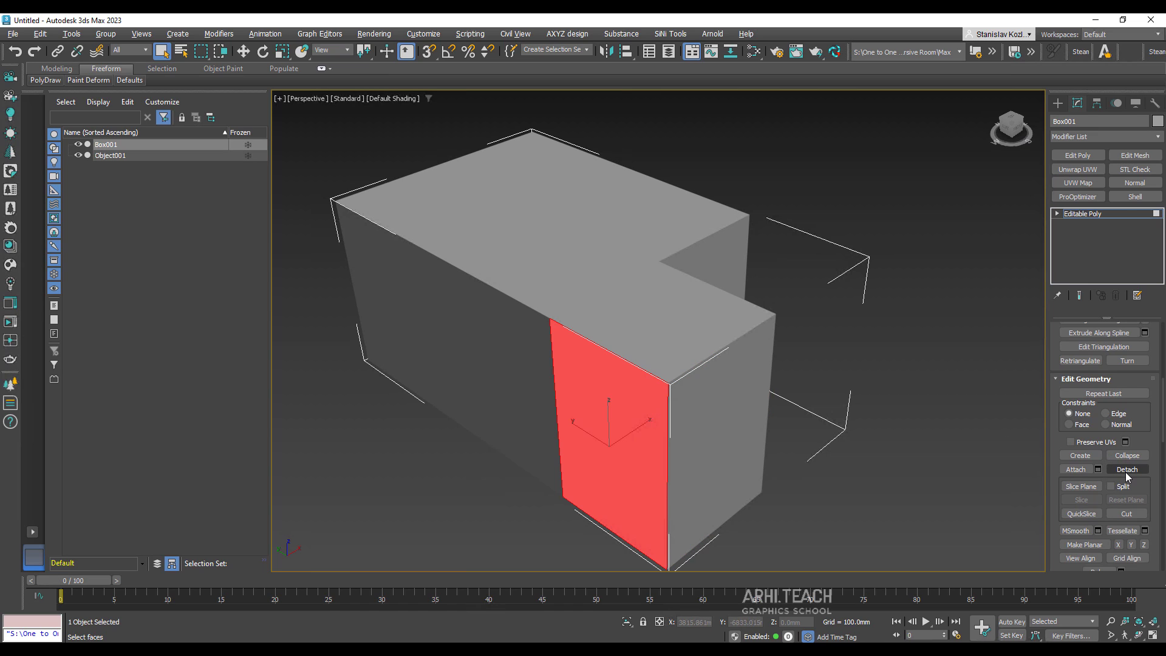
pyautogui.keyDown('ctrl'); pyautogui.click(493, 389); pyautogui.keyUp('ctrl')
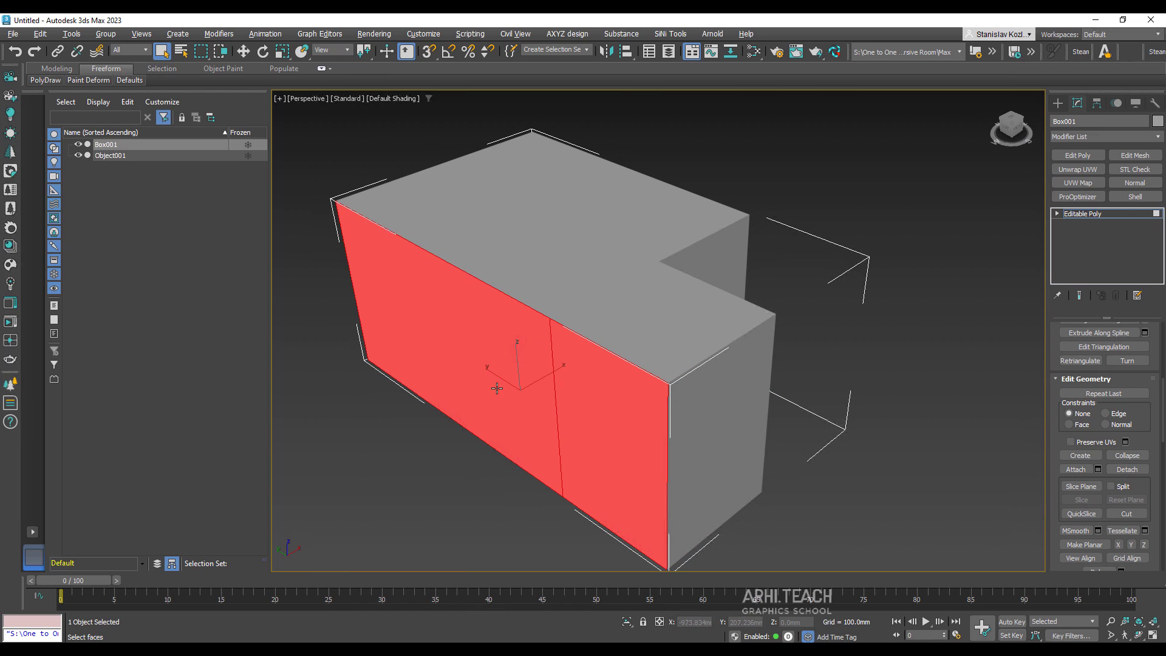
pyautogui.click(1127, 469)
pyautogui.click(621, 340)
# Detach the rear end wall, opposite the extruded section, as a separate object
pyautogui.keyDown('alt'); pyautogui.moveTo(626, 341); pyautogui.dragTo(688, 336, button='middle'); pyautogui.keyUp('alt')
pyautogui.click(457, 389)
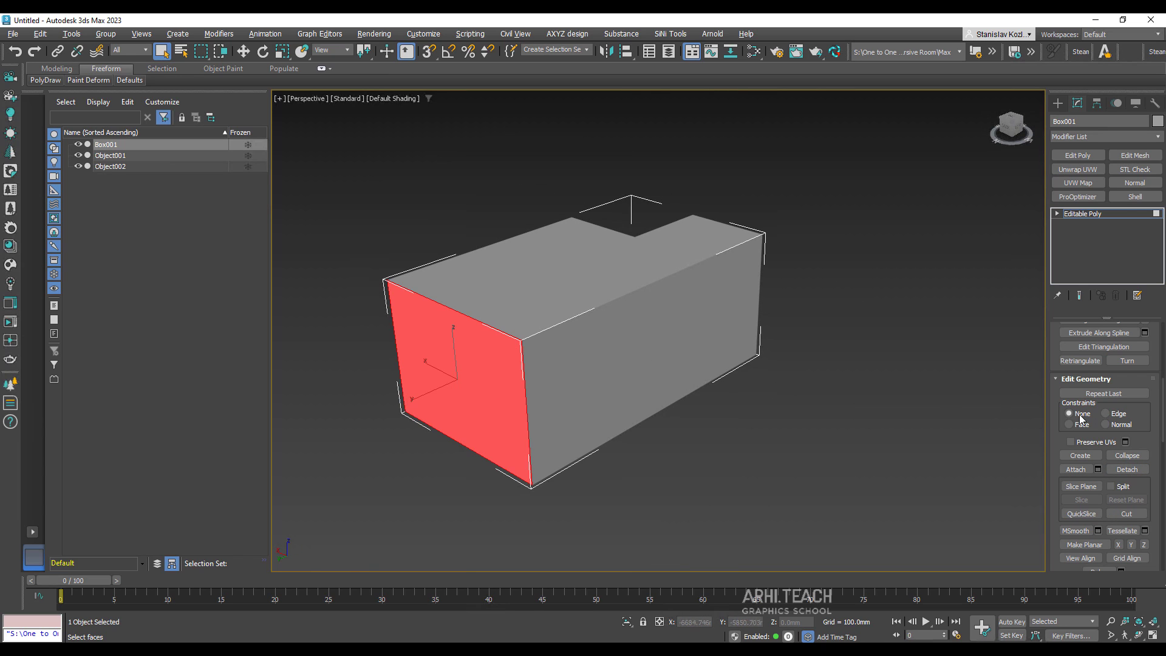
pyautogui.click(1126, 469)
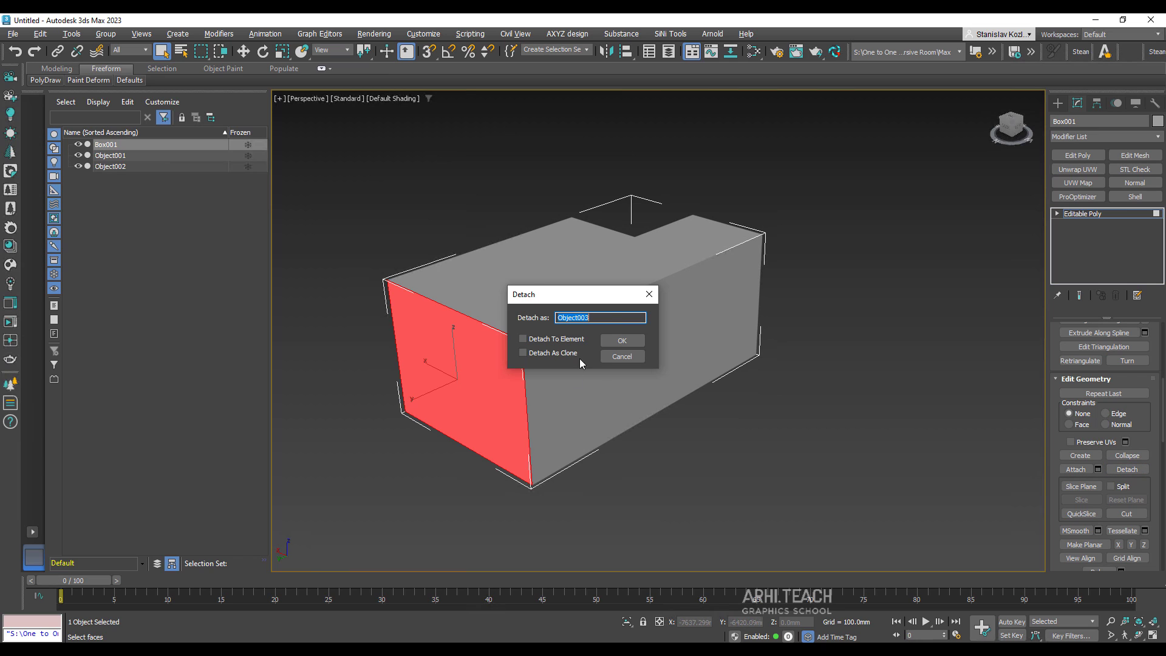
pyautogui.click(622, 340)
# Detach the main section's outer side wall, opposite the long wall, as a separate object
pyautogui.keyDown('alt'); pyautogui.moveTo(622, 343); pyautogui.dragTo(604, 400, button='middle'); pyautogui.keyUp('alt')
pyautogui.click(604, 400)
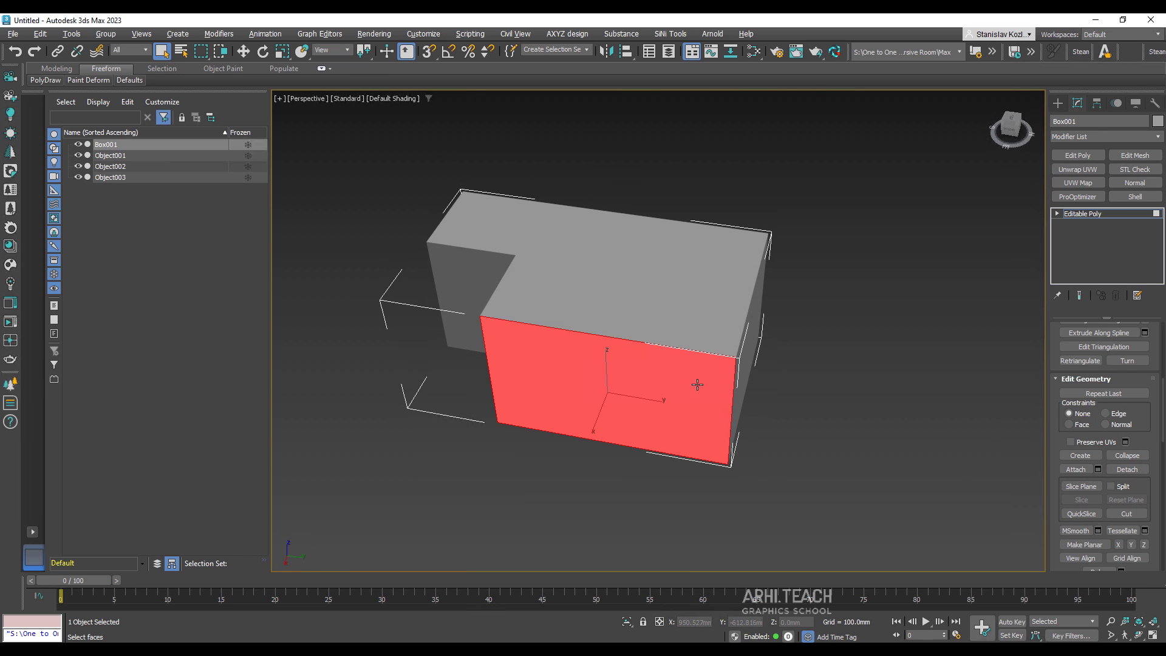
pyautogui.click(1128, 471)
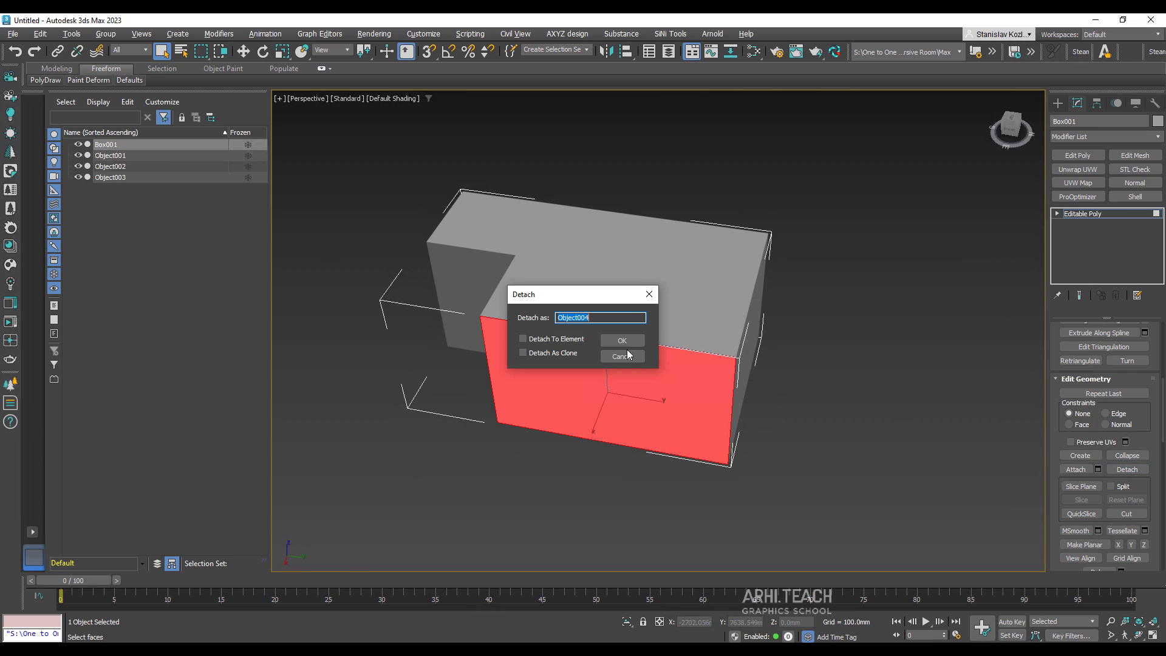
pyautogui.click(622, 340)
# Detach the unextruded half of the front face, inside the L-shaped recess, as a separate object
pyautogui.keyDown('alt'); pyautogui.moveTo(621, 341); pyautogui.dragTo(526, 394, button='middle'); pyautogui.keyUp('alt')
pyautogui.click(570, 362)
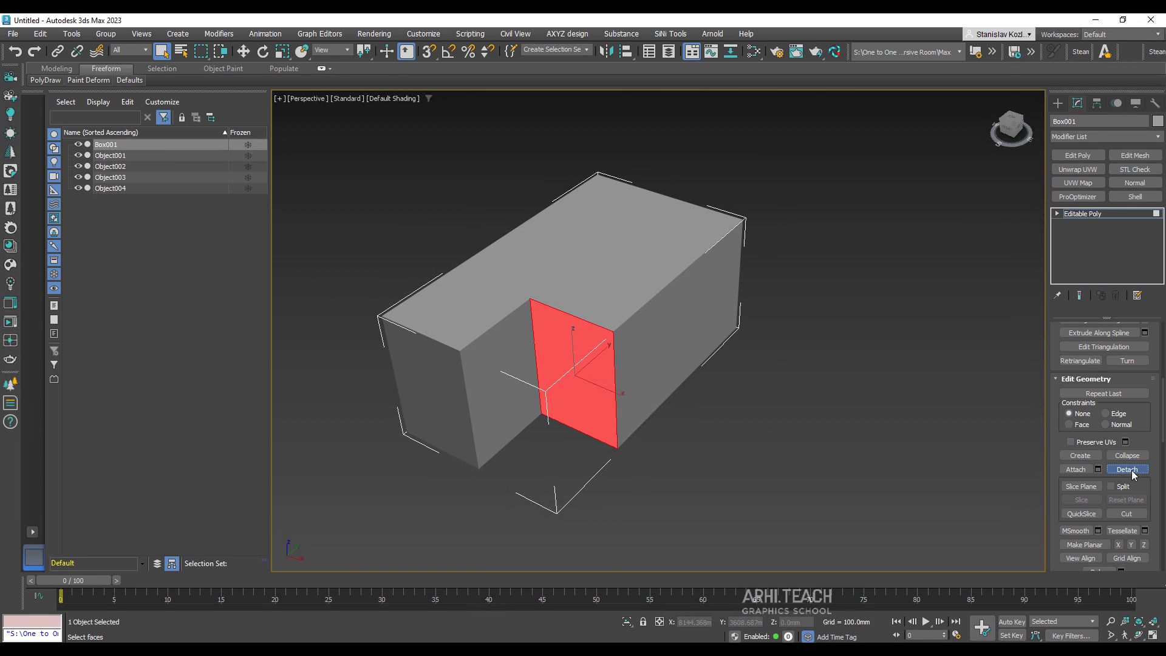
pyautogui.click(1127, 470)
pyautogui.click(603, 345)
# Detach the extruded section's side wall facing the recess as a separate object
pyautogui.click(501, 389)
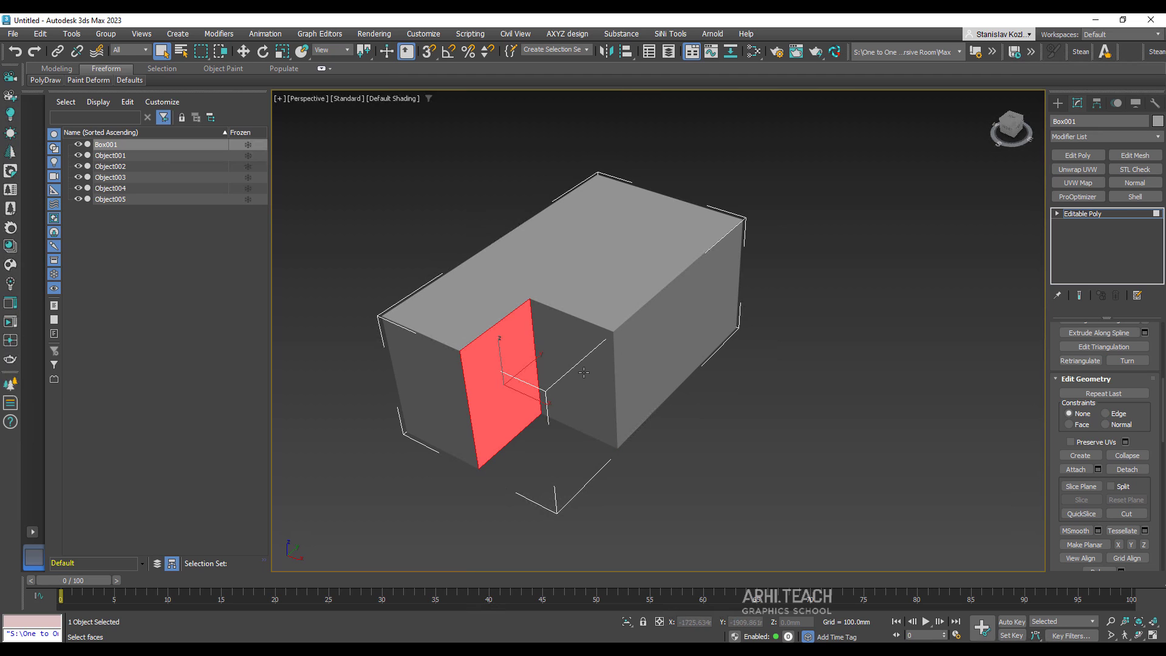
pyautogui.click(1128, 470)
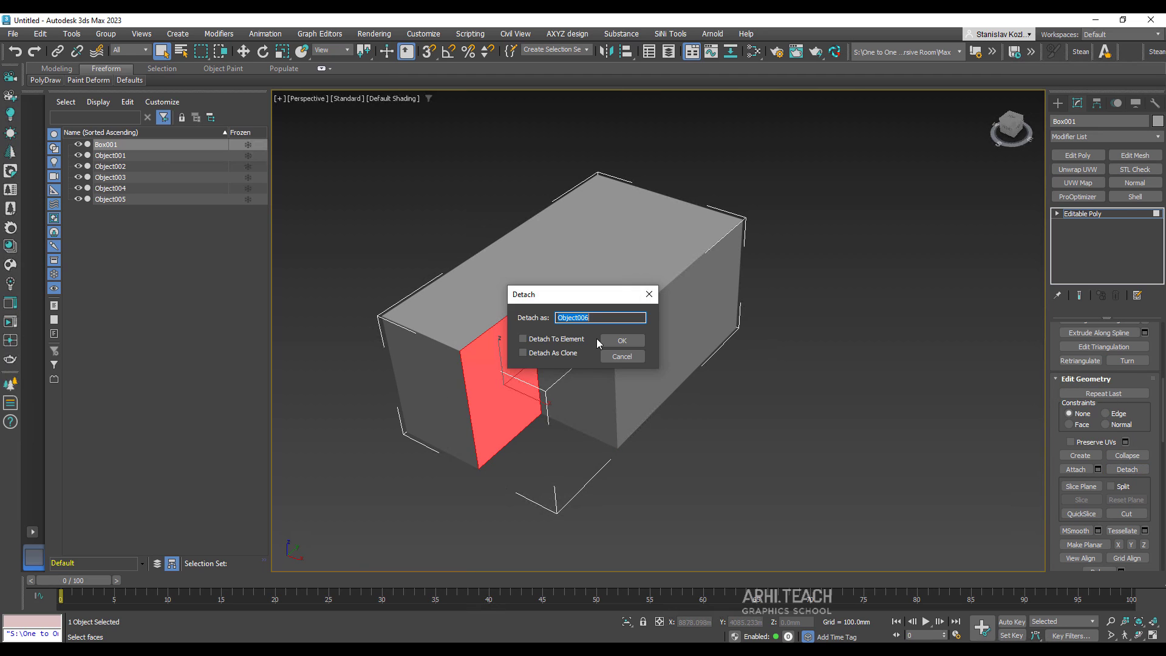
pyautogui.click(610, 344)
# Detach both top faces of the L-shaped room together as one separate ceiling object
pyautogui.click(457, 310)
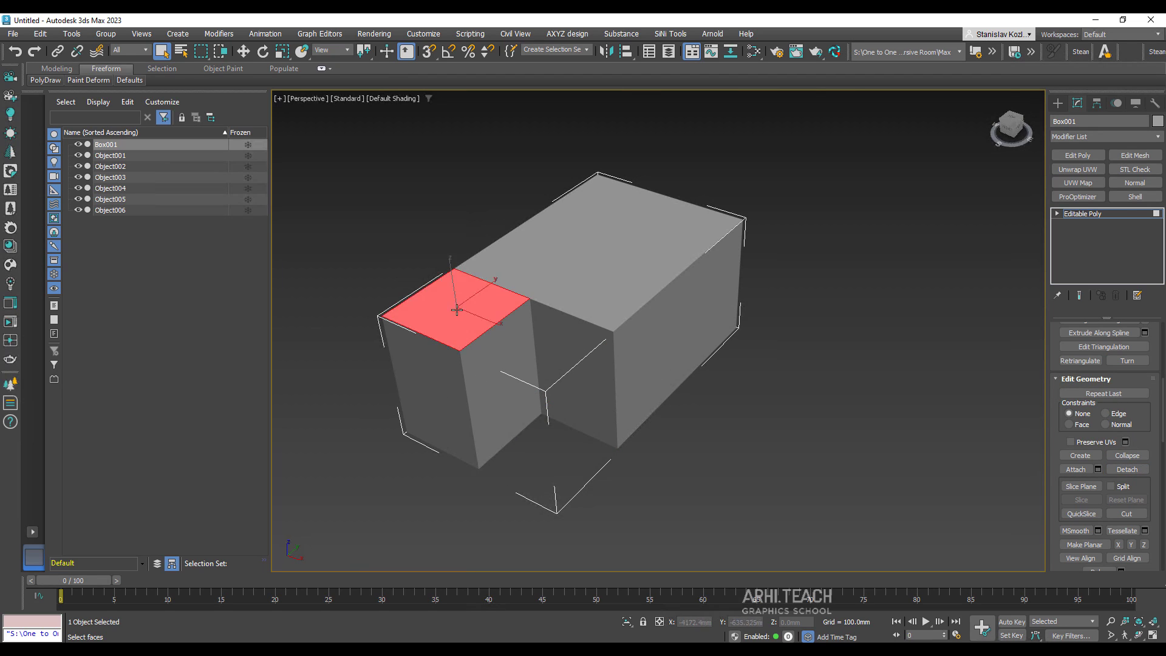
pyautogui.keyDown('ctrl'); pyautogui.click(527, 274); pyautogui.keyUp('ctrl')
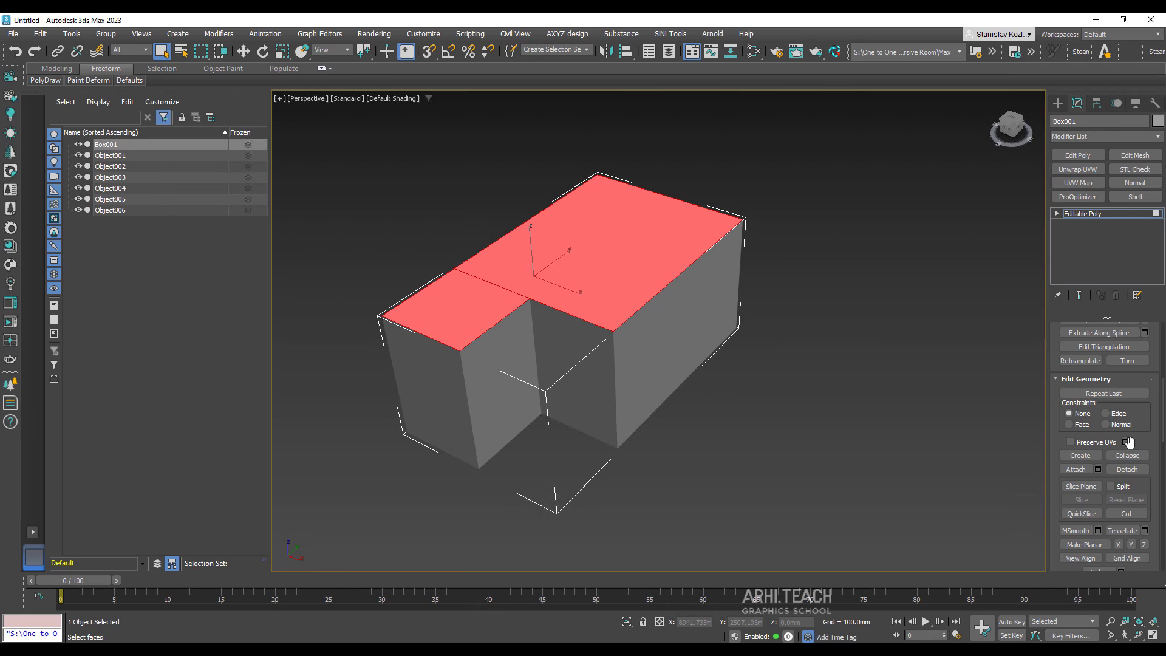
pyautogui.click(1127, 471)
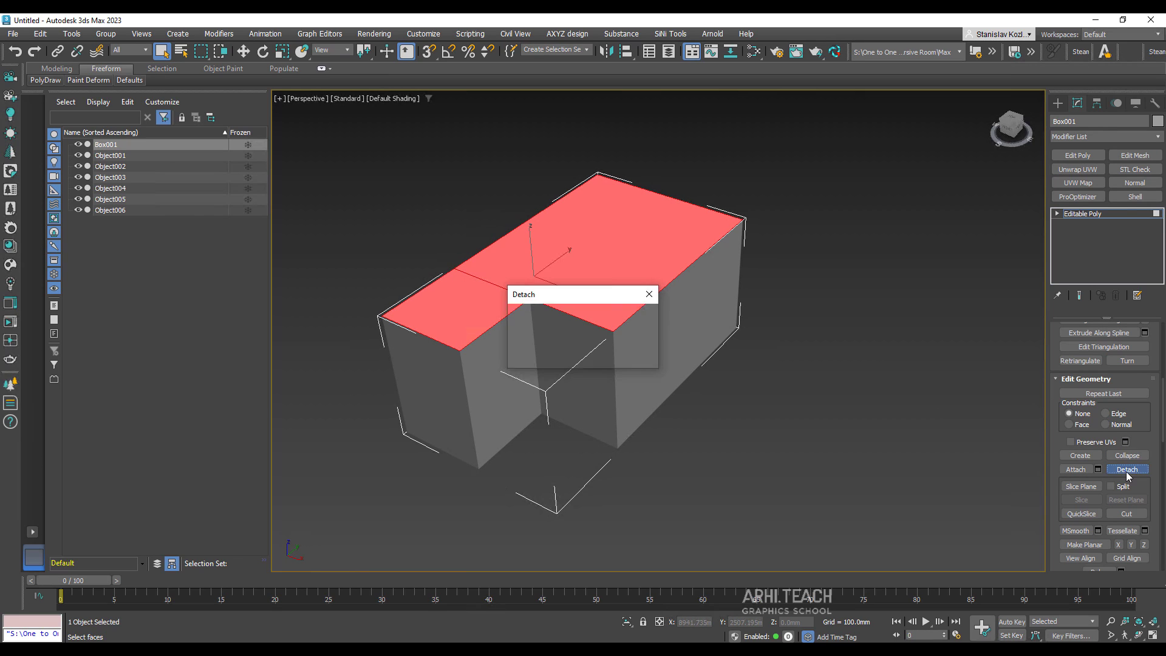
pyautogui.click(621, 341)
# Check the remaining floor face from below, leave polygon editing, and examine the detached room from several sides
pyautogui.keyDown('alt'); pyautogui.moveTo(611, 375); pyautogui.dragTo(620, 270, button='middle'); pyautogui.keyUp('alt')
pyautogui.click(626, 329)
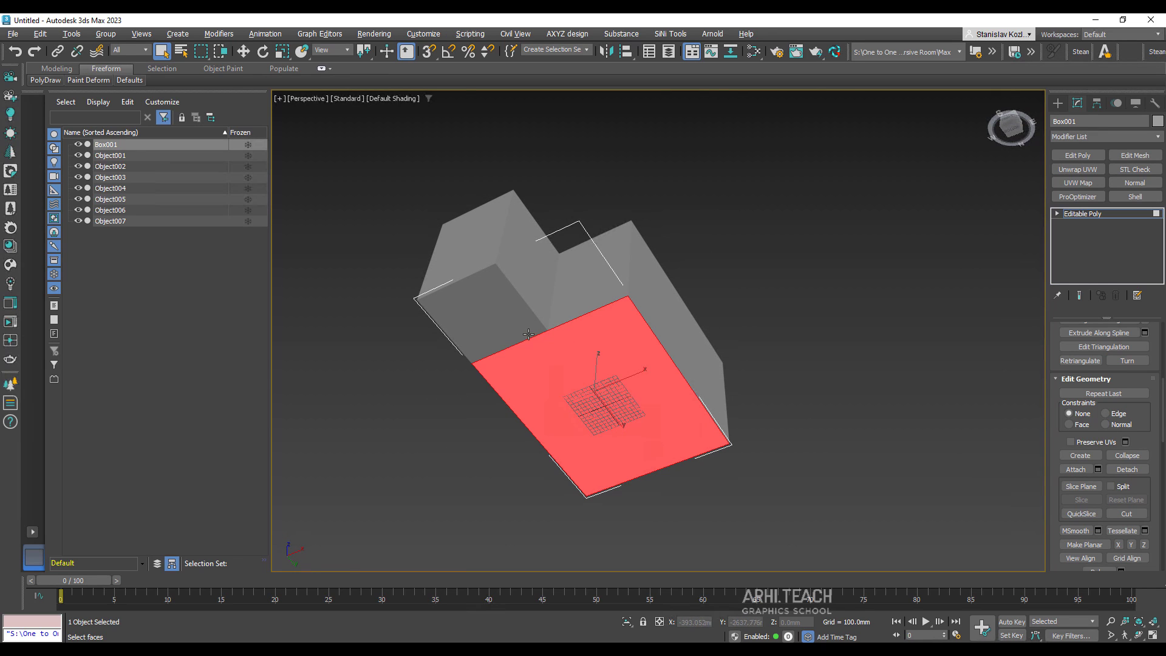
pyautogui.click(783, 318)
pyautogui.keyDown('alt'); pyautogui.moveTo(612, 306); pyautogui.dragTo(615, 389, button='middle'); pyautogui.keyUp('alt')
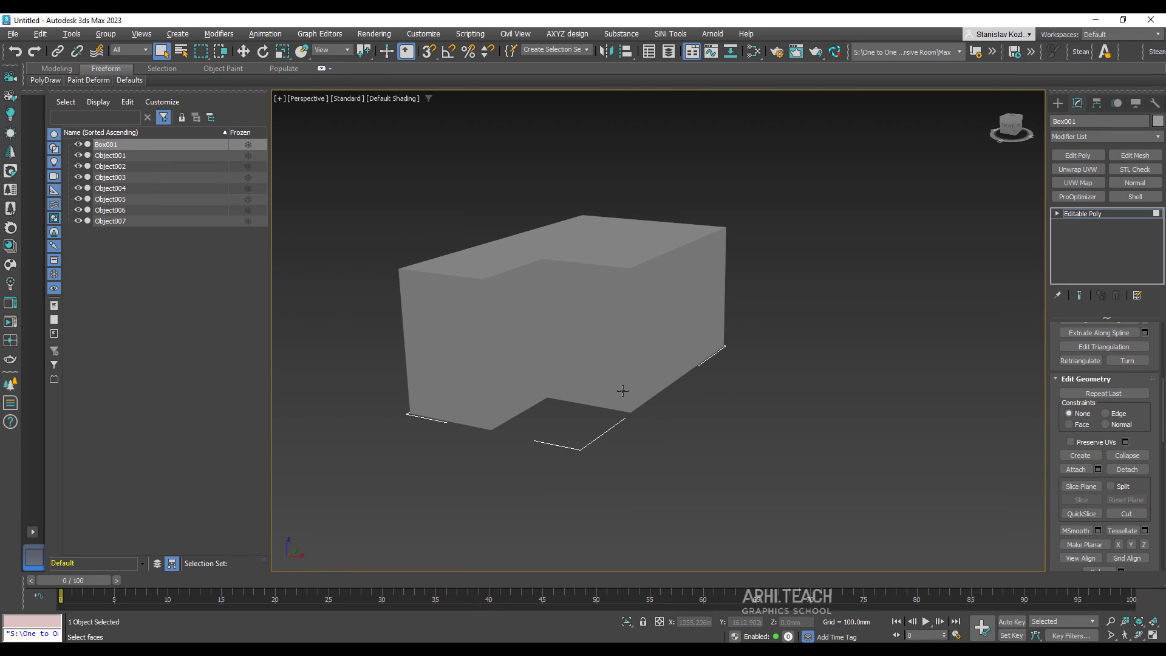
pyautogui.scroll(-2, 622, 391)
pyautogui.scroll(3, 617, 364)
pyautogui.scroll(-3, 617, 363)
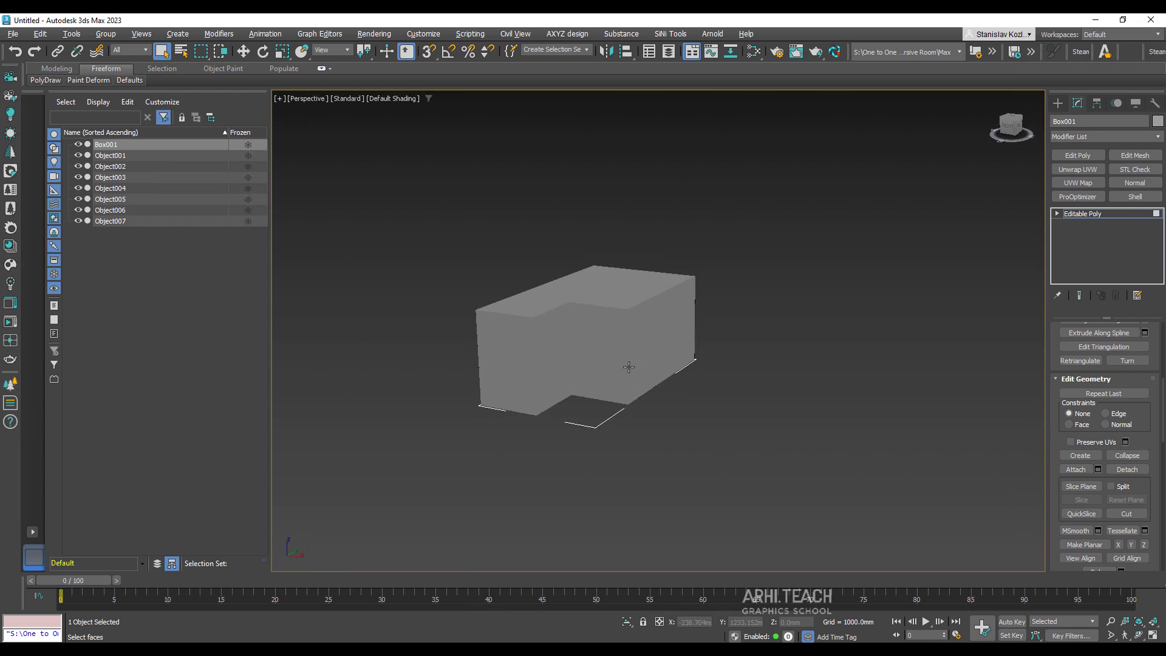
pyautogui.keyDown('alt'); pyautogui.moveTo(628, 367); pyautogui.dragTo(659, 374, button='middle'); pyautogui.keyUp('alt')
pyautogui.scroll(3, 580, 360)
pyautogui.click(620, 498)
pyautogui.keyDown('alt'); pyautogui.moveTo(615, 495); pyautogui.dragTo(577, 453, button='middle'); pyautogui.keyUp('alt')
pyautogui.scroll(-3, 576, 451)
pyautogui.scroll(3, 642, 429)
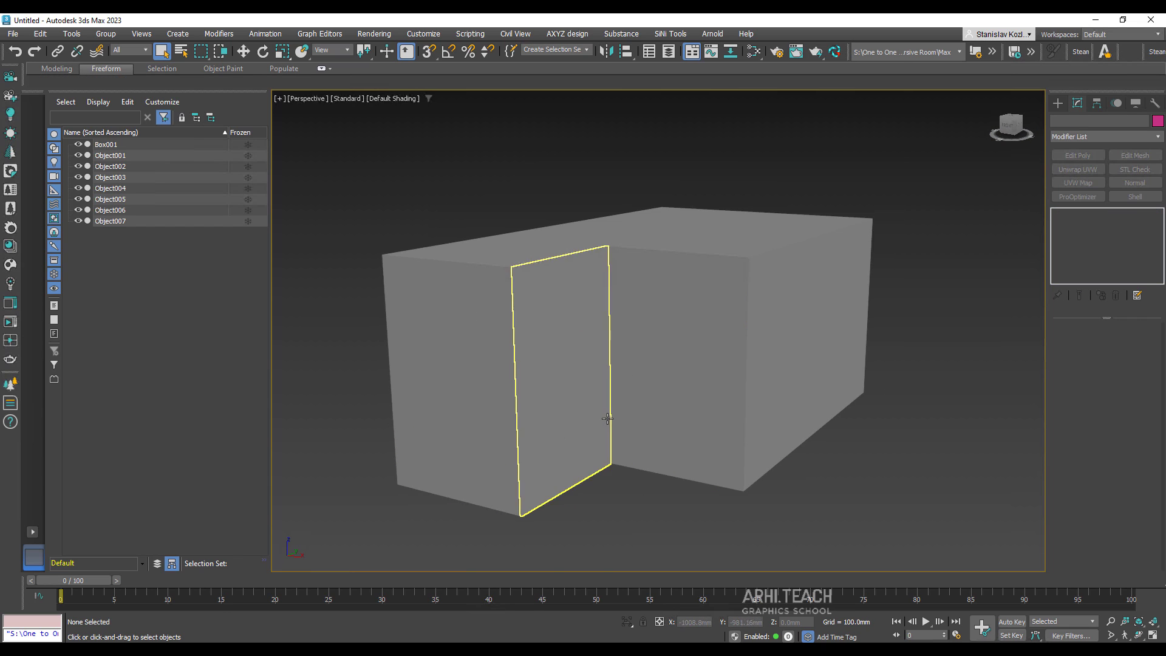
pyautogui.keyDown('alt'); pyautogui.moveTo(606, 397); pyautogui.dragTo(557, 328, button='middle'); pyautogui.keyUp('alt')
pyautogui.scroll(-3, 553, 341)
pyautogui.scroll(3, 574, 342)
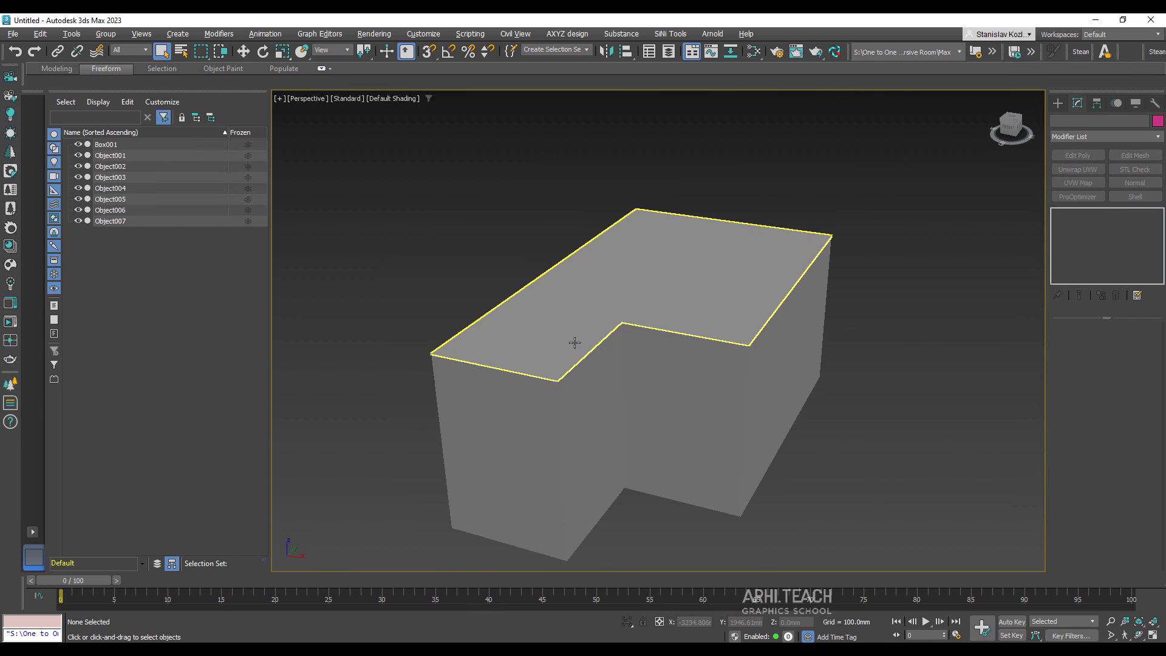
pyautogui.scroll(-3, 607, 286)
pyautogui.scroll(4, 592, 277)
# Select the ceiling object and start renaming it with the Rename Objects tool, using the base name "ceiling"
pyautogui.click(593, 276)
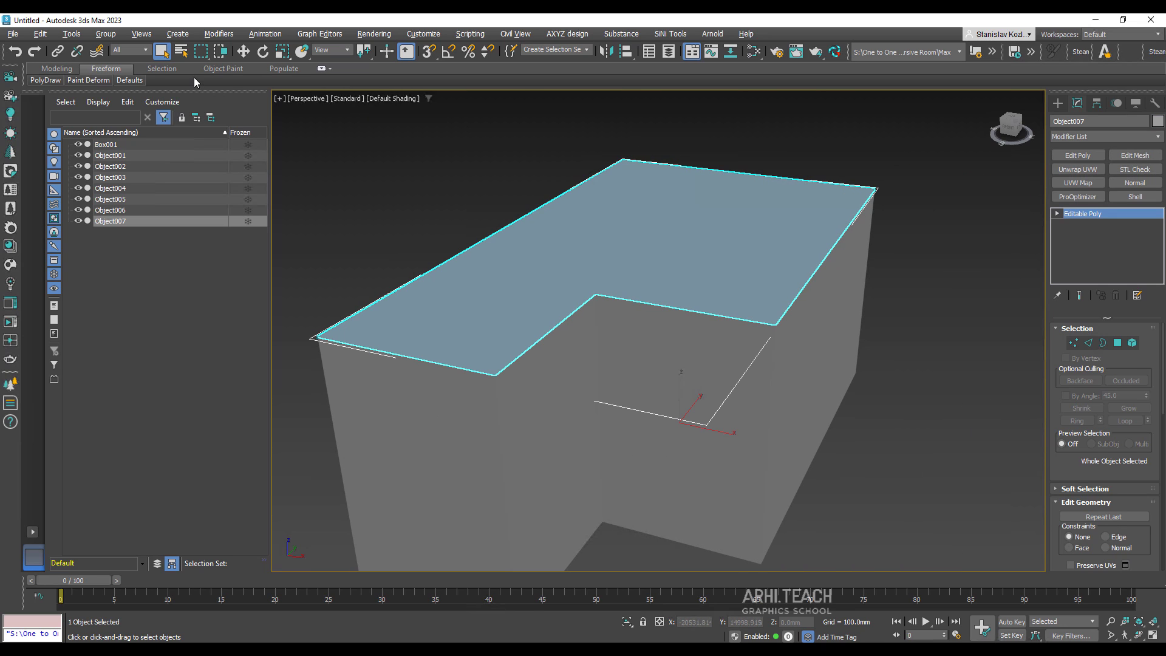
pyautogui.click(72, 34)
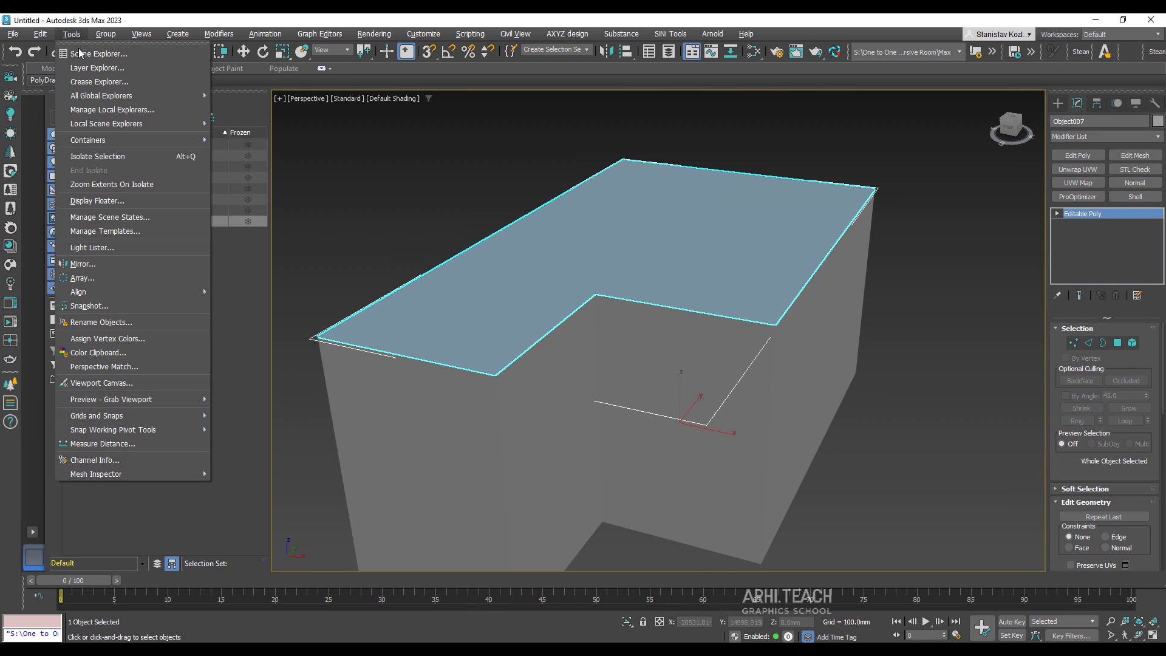
pyautogui.click(128, 323)
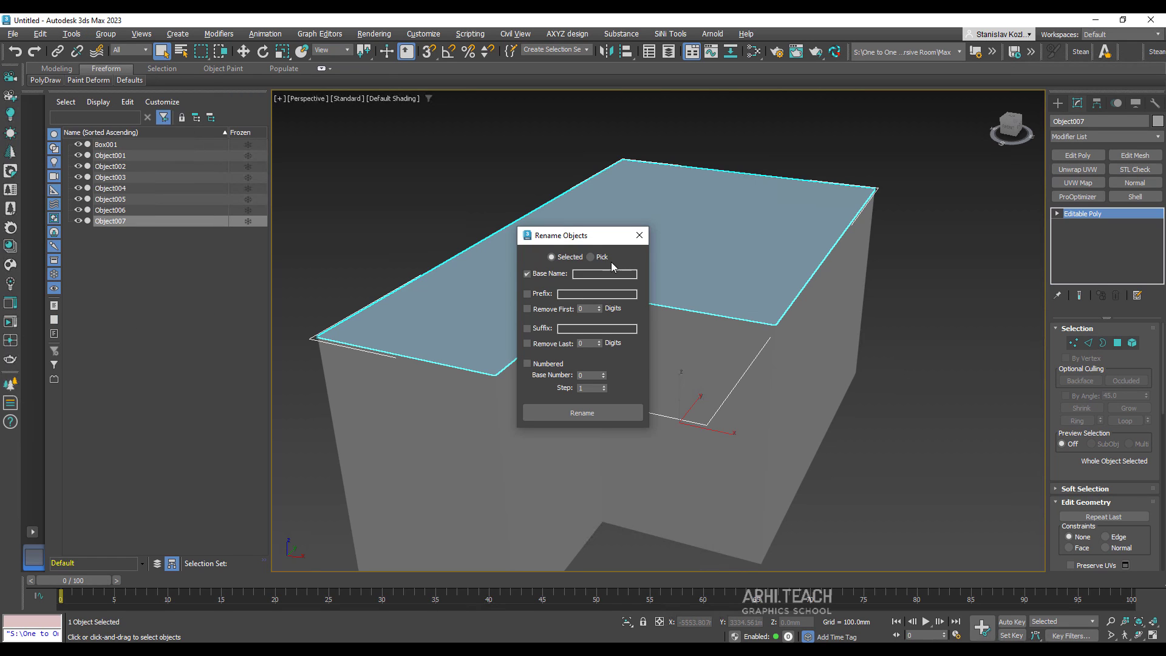
pyautogui.click(598, 274)
pyautogui.click(588, 275)
pyautogui.write('ceiling')
# Add the prefix "SM_" and numbering from base number 1, and apply the rename to the ceiling
pyautogui.click(534, 299)
pyautogui.click(527, 294)
pyautogui.click(566, 294)
pyautogui.write('SM_')
pyautogui.click(528, 364)
pyautogui.click(603, 373)
pyautogui.click(597, 411)
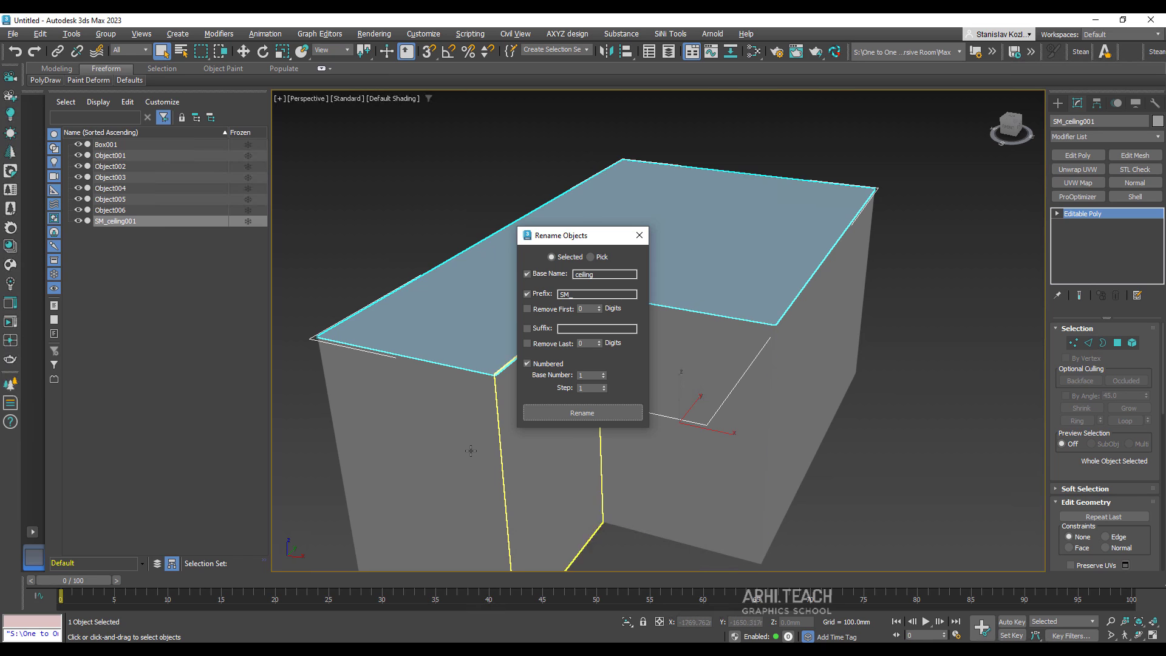
# Select all six detached wall objects around the room together, leaving the ceiling and floor unselected
pyautogui.click(413, 461)
pyautogui.scroll(-3, 725, 423)
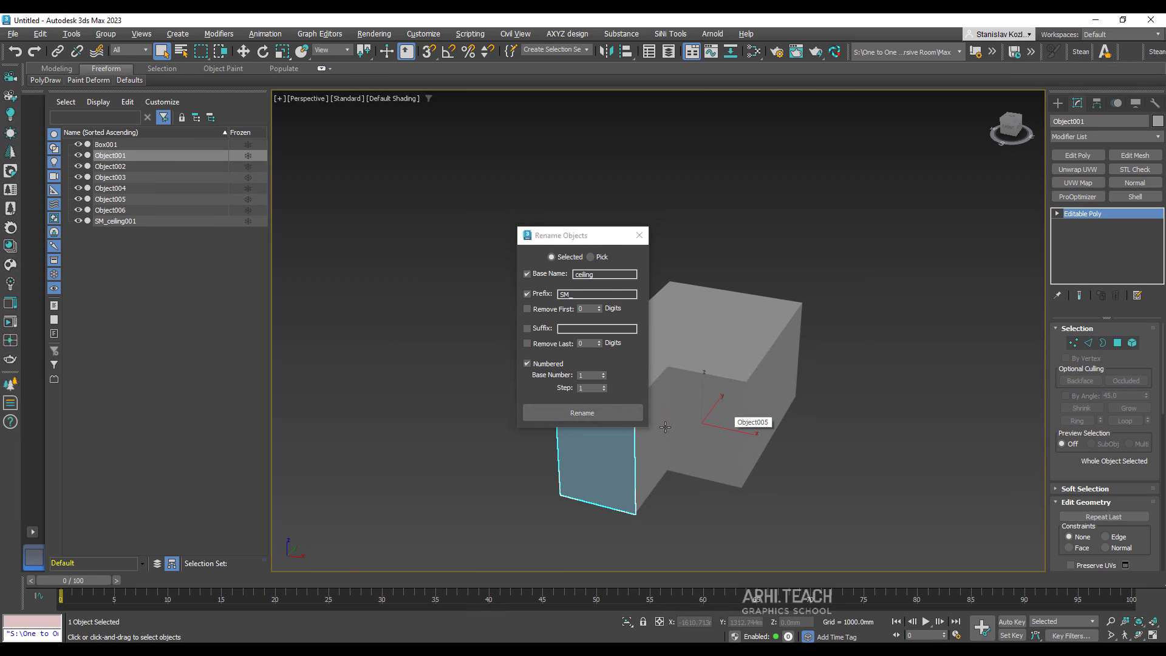
pyautogui.scroll(3, 729, 419)
pyautogui.scroll(-3, 716, 382)
pyautogui.scroll(2, 715, 381)
pyautogui.keyDown('ctrl'); pyautogui.click(688, 425); pyautogui.keyUp('ctrl')
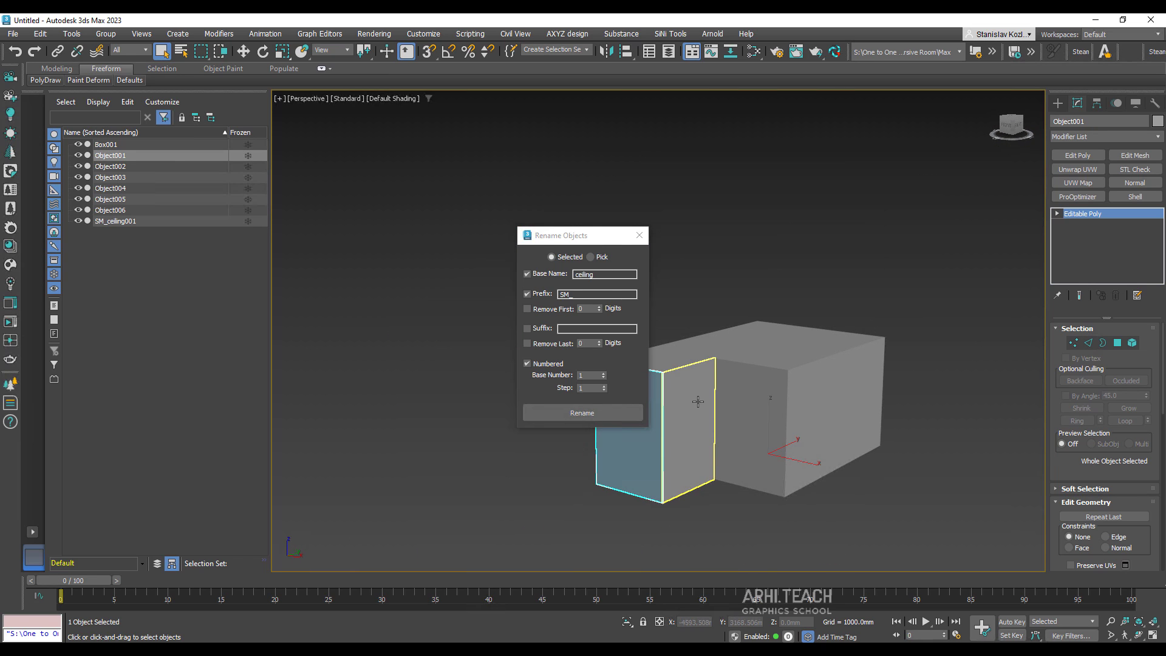
pyautogui.keyDown('ctrl'); pyautogui.click(750, 419); pyautogui.keyUp('ctrl')
pyautogui.keyDown('ctrl'); pyautogui.click(792, 404); pyautogui.keyUp('ctrl')
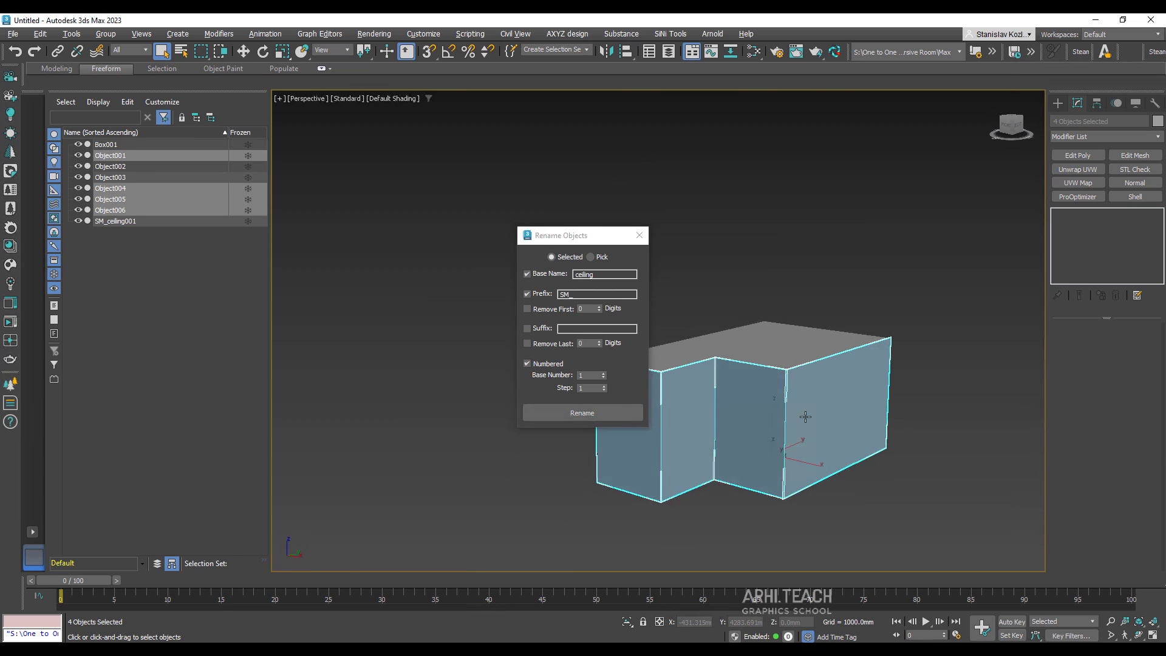
pyautogui.keyDown('alt'); pyautogui.moveTo(832, 419); pyautogui.dragTo(688, 438, button='middle'); pyautogui.keyUp('alt')
pyautogui.keyDown('ctrl'); pyautogui.click(765, 458); pyautogui.keyUp('ctrl')
pyautogui.keyDown('ctrl'); pyautogui.click(744, 446); pyautogui.keyUp('ctrl')
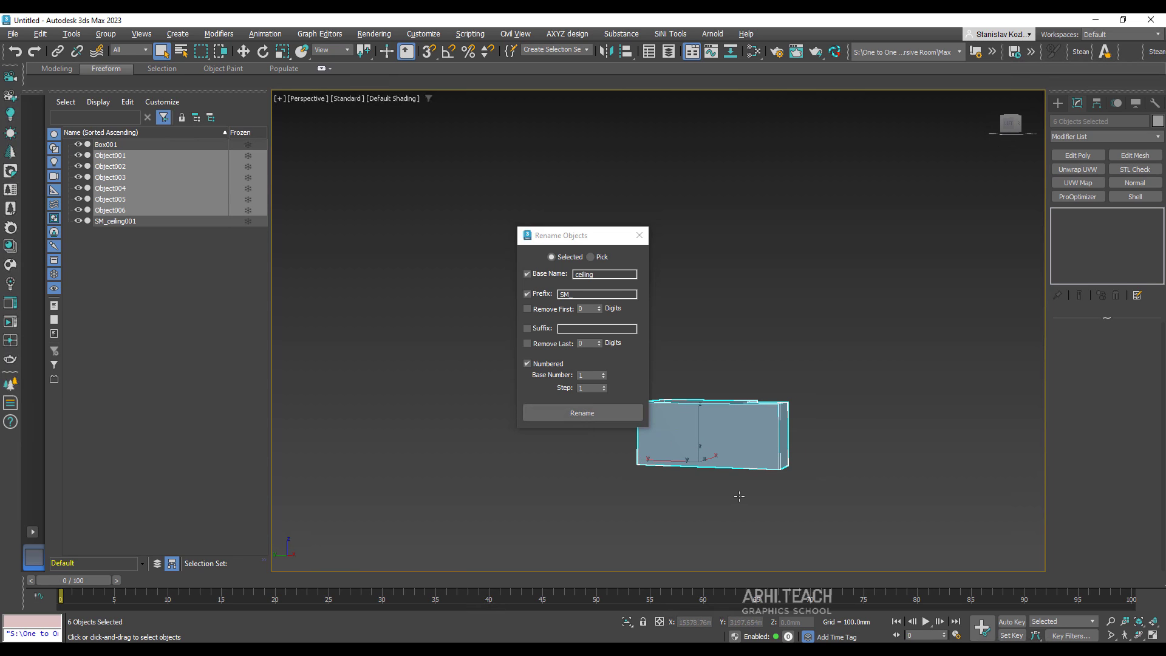
pyautogui.scroll(3, 689, 339)
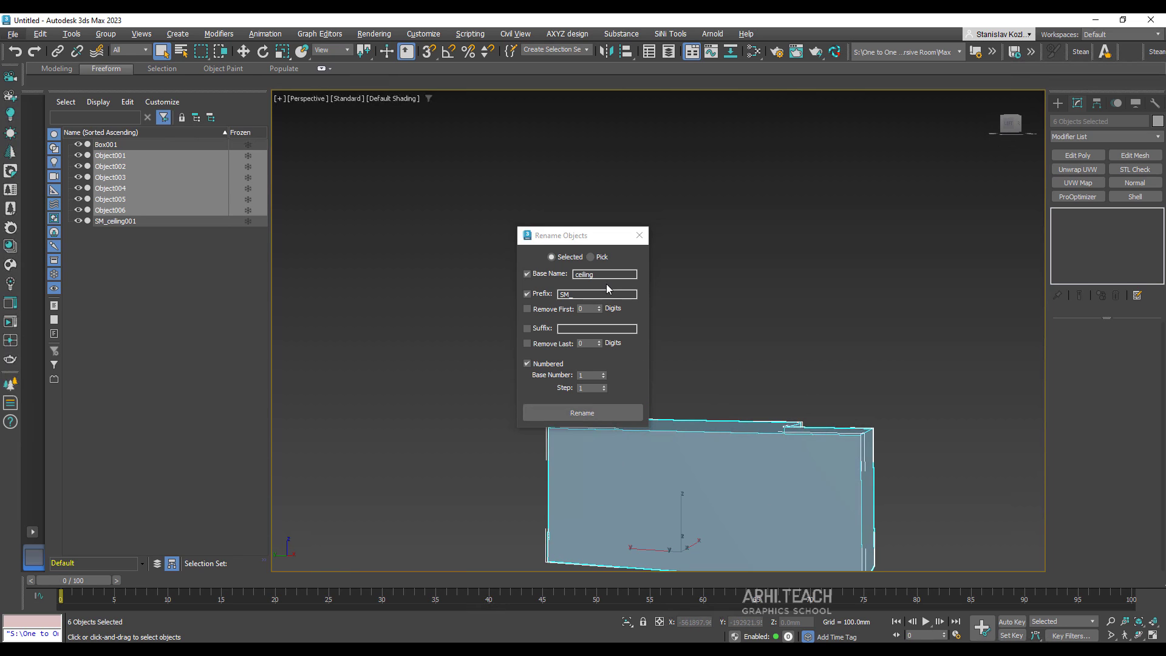
# Rename the six walls with base name "wall", prefix "SM_" and numbering from 1
pyautogui.moveTo(607, 277); pyautogui.dragTo(571, 278)
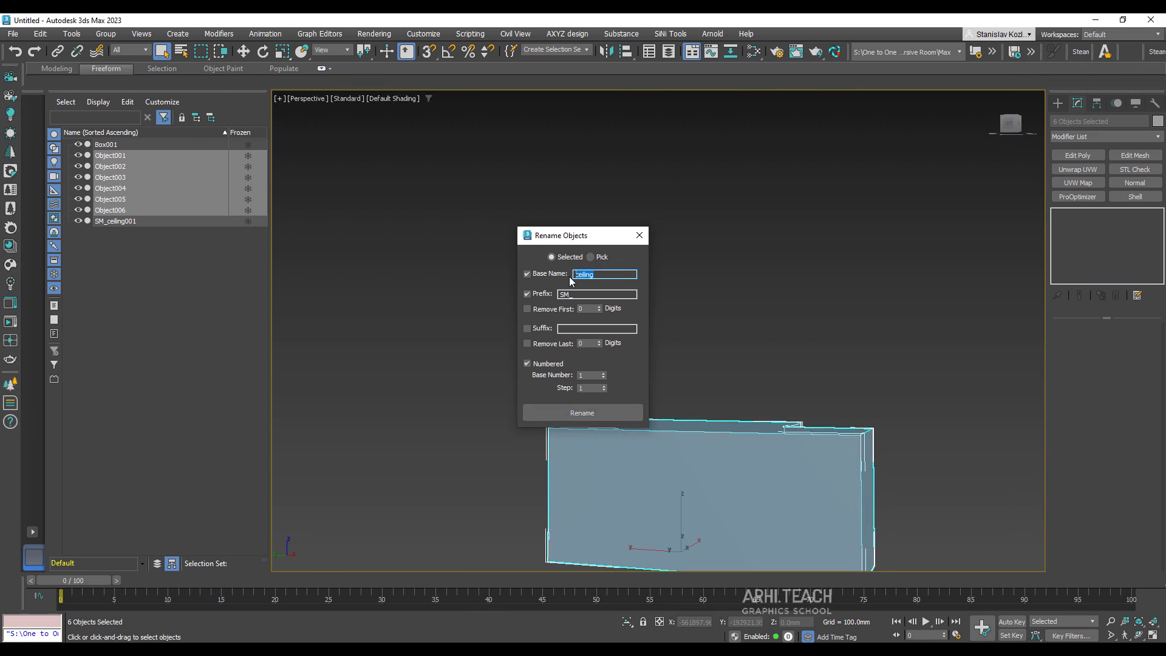
pyautogui.write('wall')
pyautogui.click(587, 376)
pyautogui.click(616, 414)
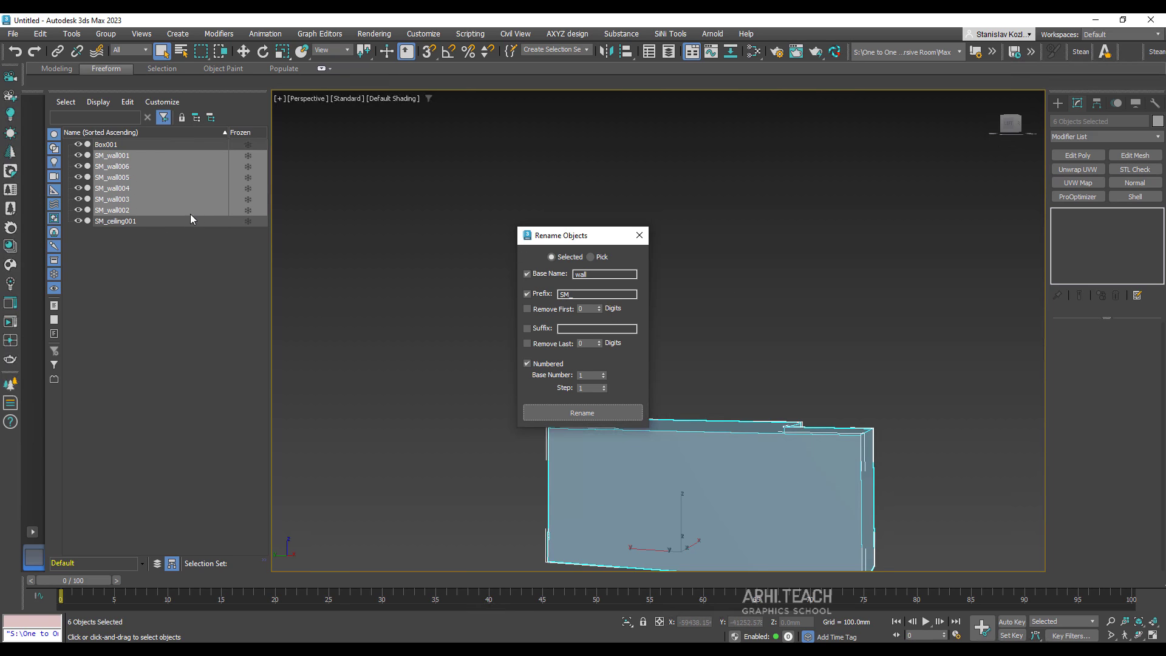
# Select the remaining original box object that forms the room's floor
pyautogui.scroll(-4, 777, 304)
pyautogui.scroll(4, 777, 303)
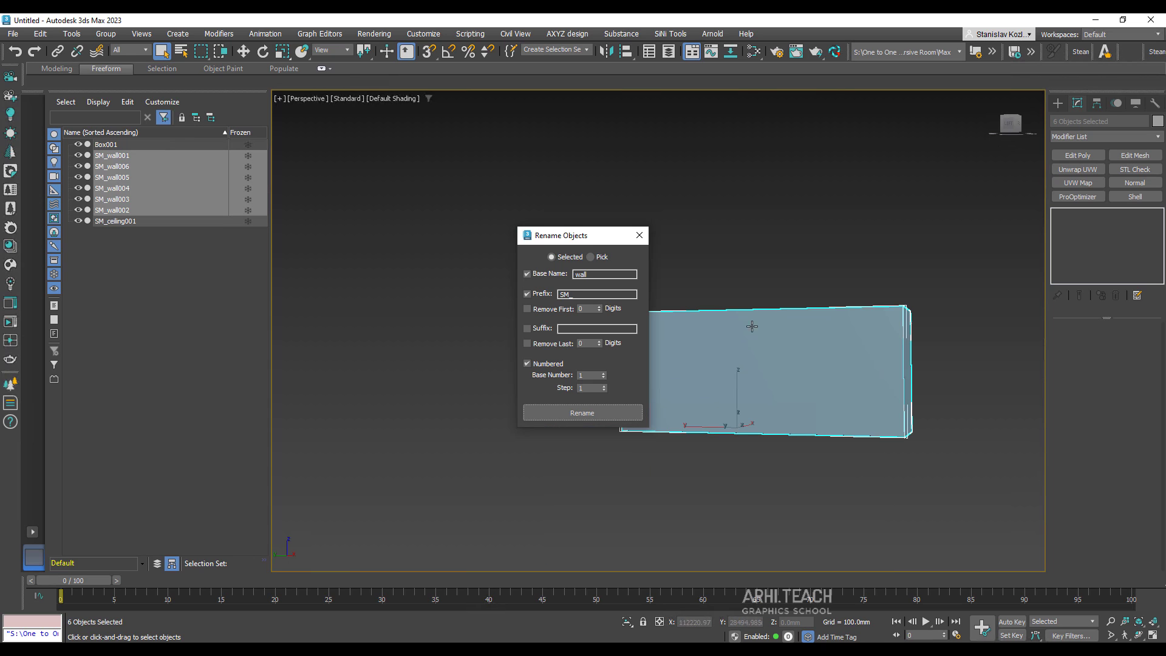
pyautogui.scroll(-2, 789, 311)
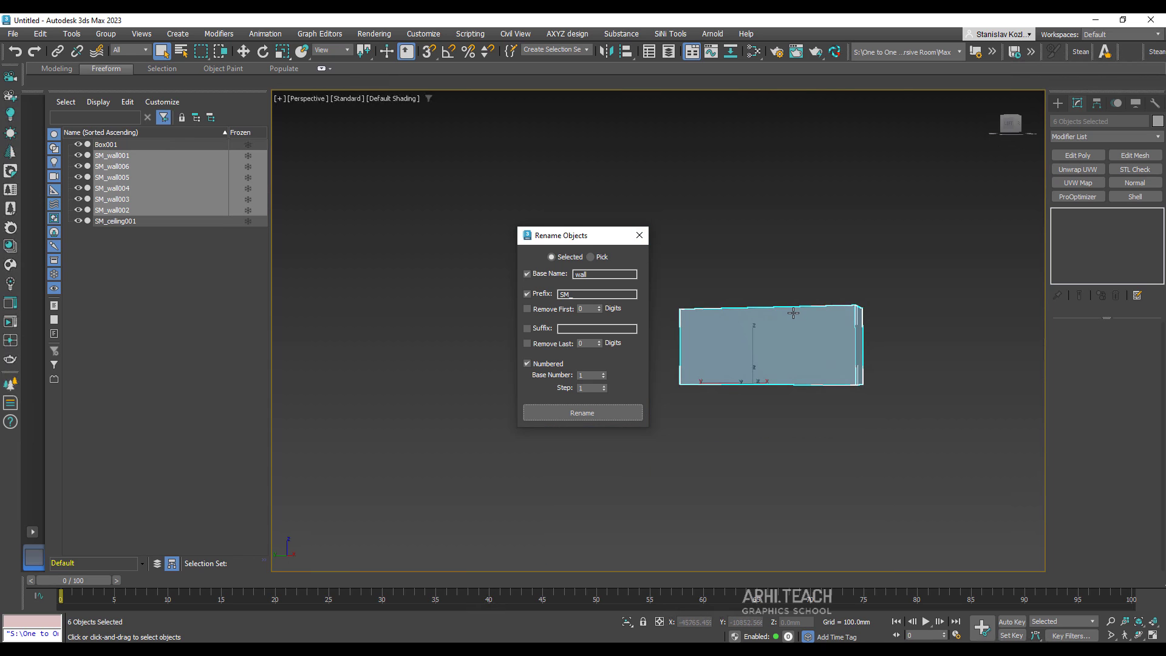
pyautogui.keyDown('alt'); pyautogui.moveTo(794, 313); pyautogui.dragTo(764, 375, button='middle'); pyautogui.keyUp('alt')
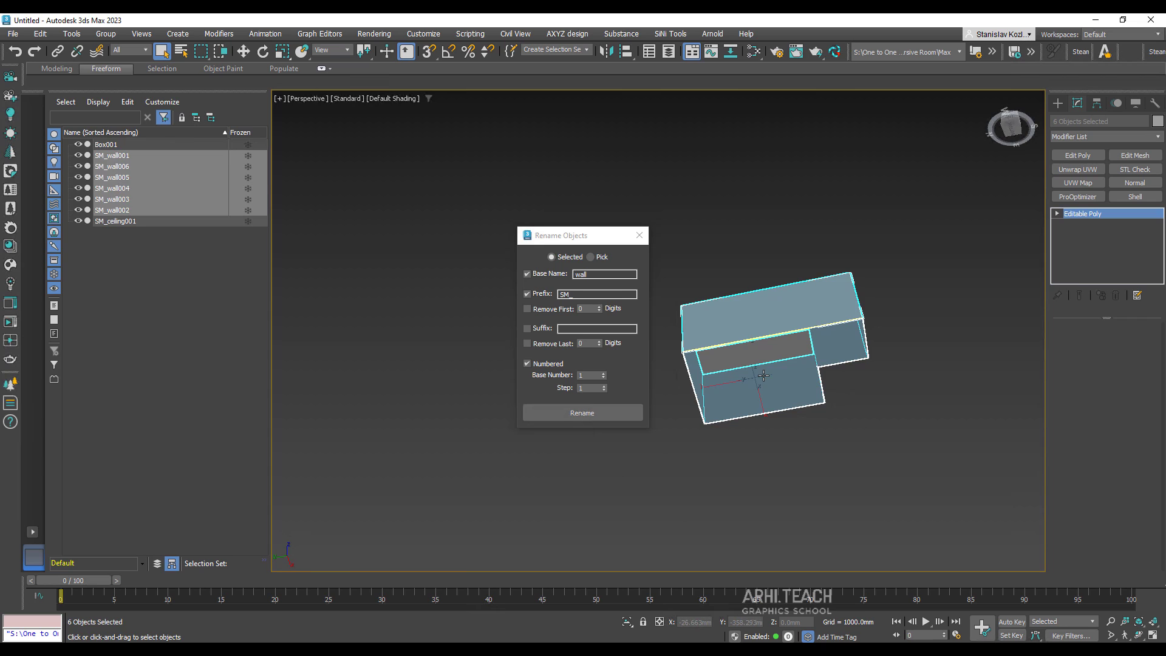
pyautogui.click(763, 375)
pyautogui.scroll(4, 801, 327)
pyautogui.scroll(-5, 800, 327)
pyautogui.keyDown('alt'); pyautogui.moveTo(790, 438); pyautogui.dragTo(815, 383, button='middle'); pyautogui.keyUp('alt')
pyautogui.scroll(4, 800, 336)
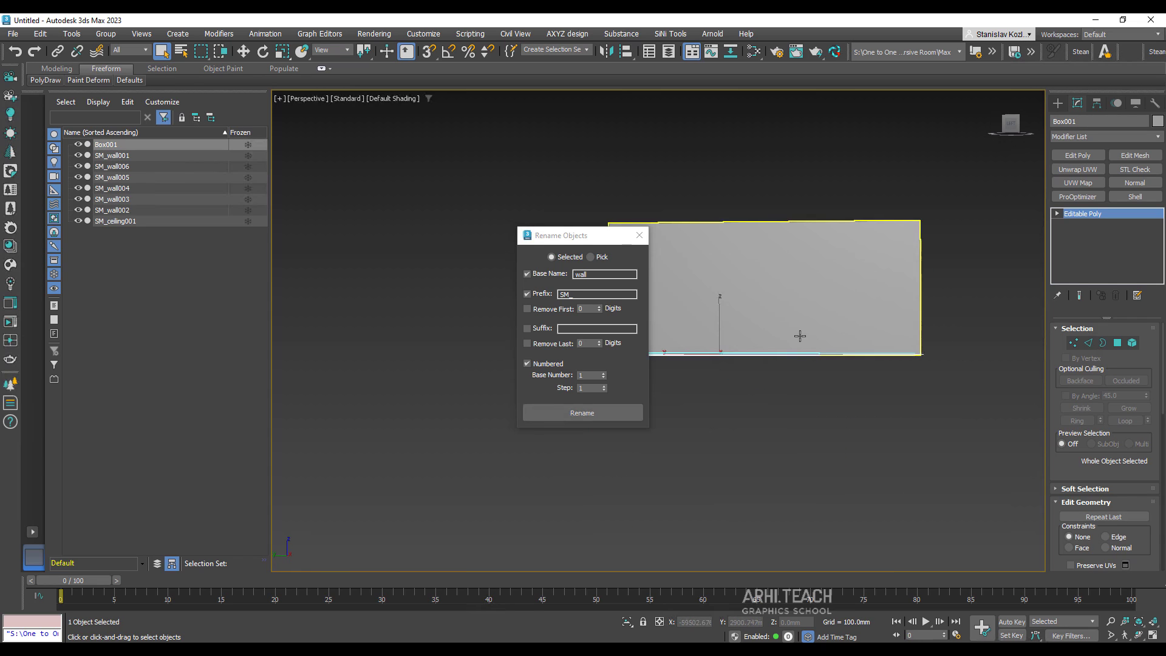
pyautogui.keyDown('alt'); pyautogui.moveTo(800, 336); pyautogui.dragTo(788, 323, button='middle'); pyautogui.keyUp('alt')
pyautogui.scroll(-2, 789, 323)
pyautogui.scroll(3, 759, 303)
pyautogui.scroll(2, 684, 287)
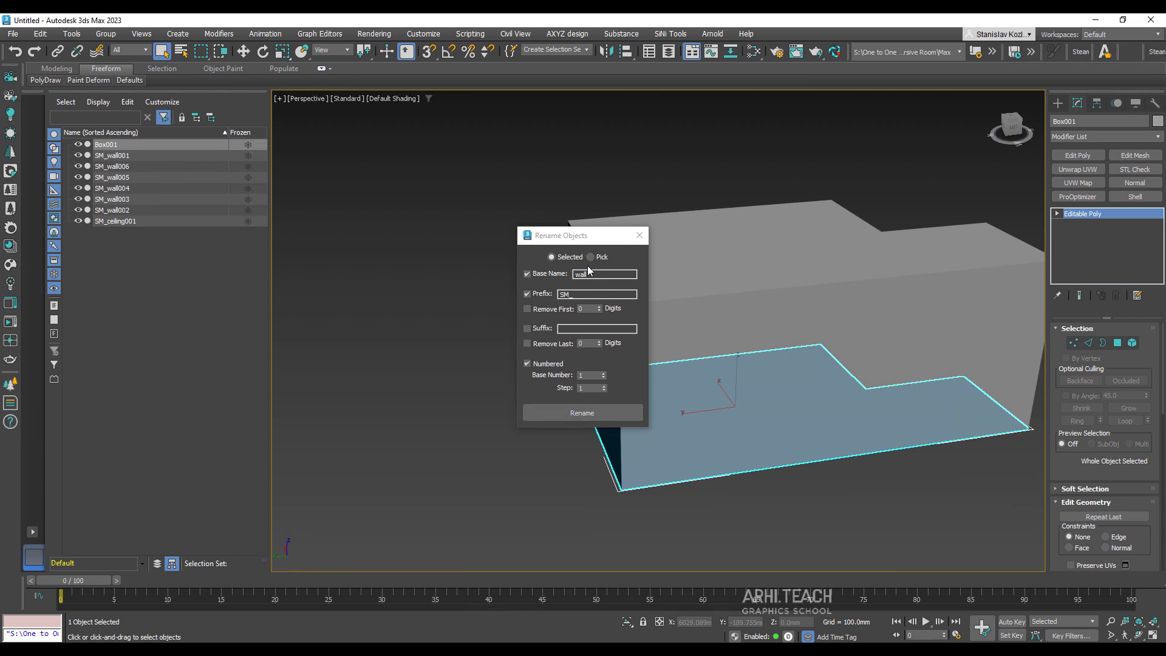
# Rename the floor object with base name "floor" and prefix "SM_", numbered from 1, and close the rename dialog
pyautogui.doubleClick(599, 275)
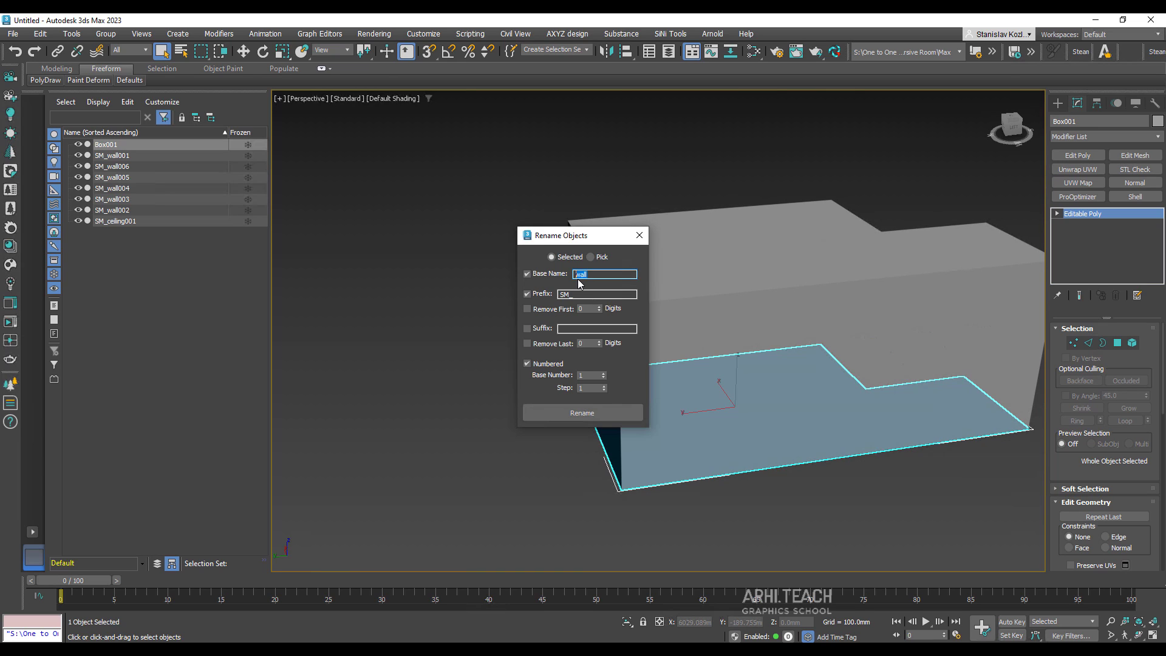
pyautogui.write('floor')
pyautogui.click(559, 413)
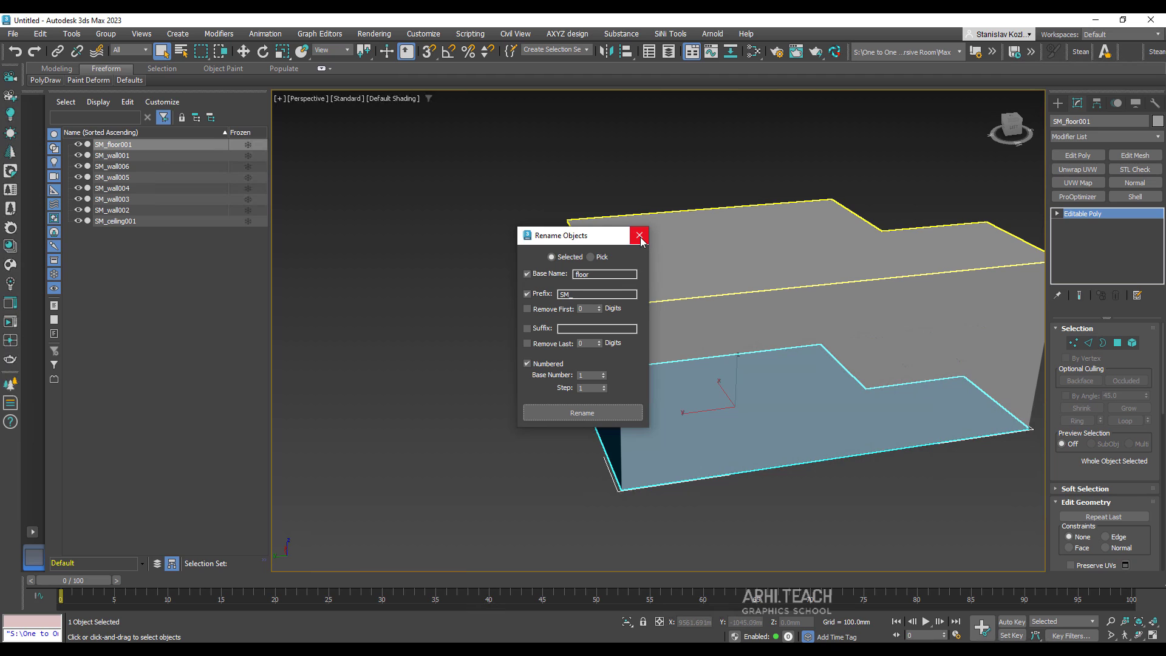
pyautogui.hotkey('ctrl', 'd')
pyautogui.click(637, 236)
# Select all eight room objects and find and launch the UE4 FBX Export tool by searching the actions for "ue"
pyautogui.scroll(-5, 644, 252)
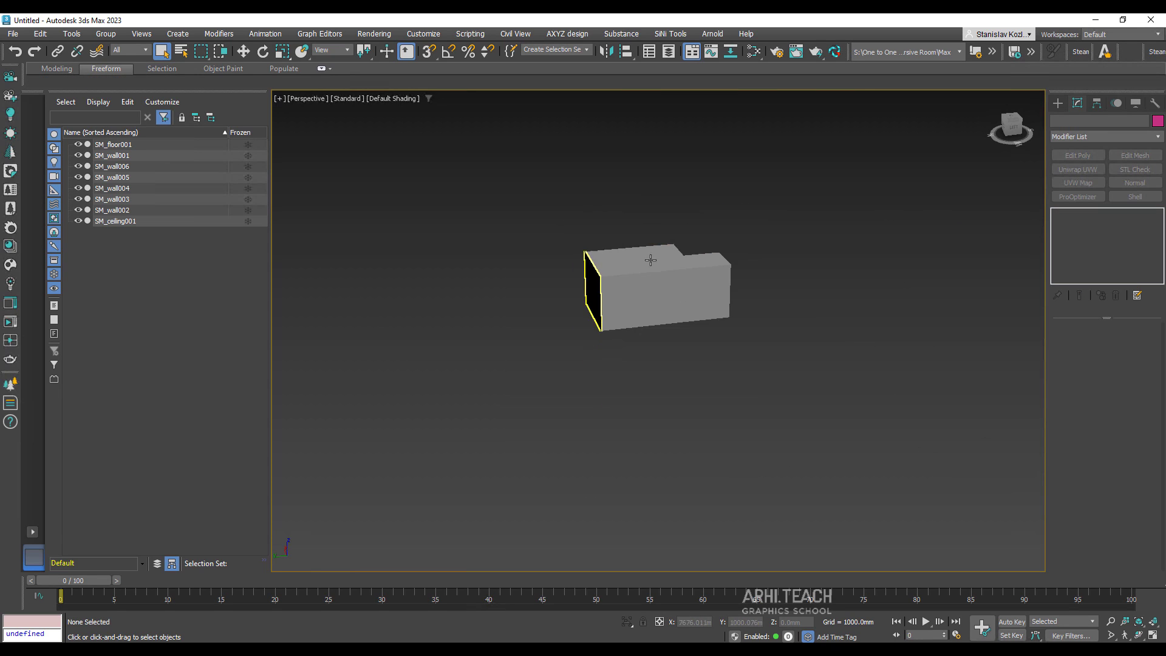
pyautogui.scroll(4, 661, 256)
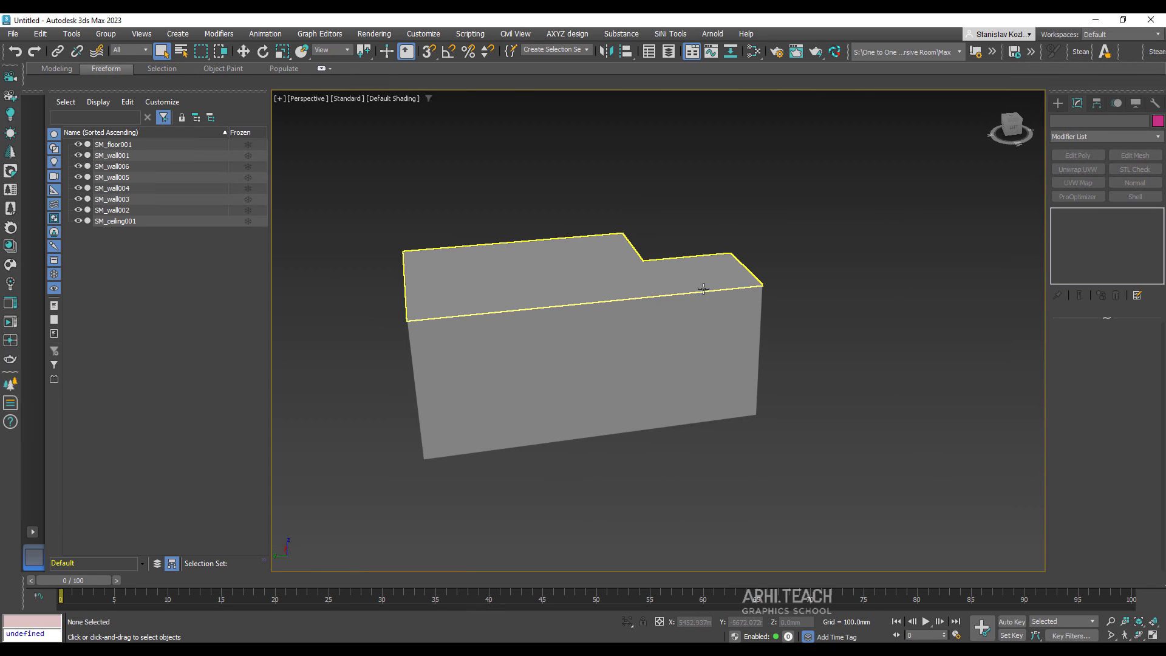
pyautogui.hotkey('ctrl', 'a')
pyautogui.scroll(-2, 495, 285)
pyautogui.scroll(3, 546, 299)
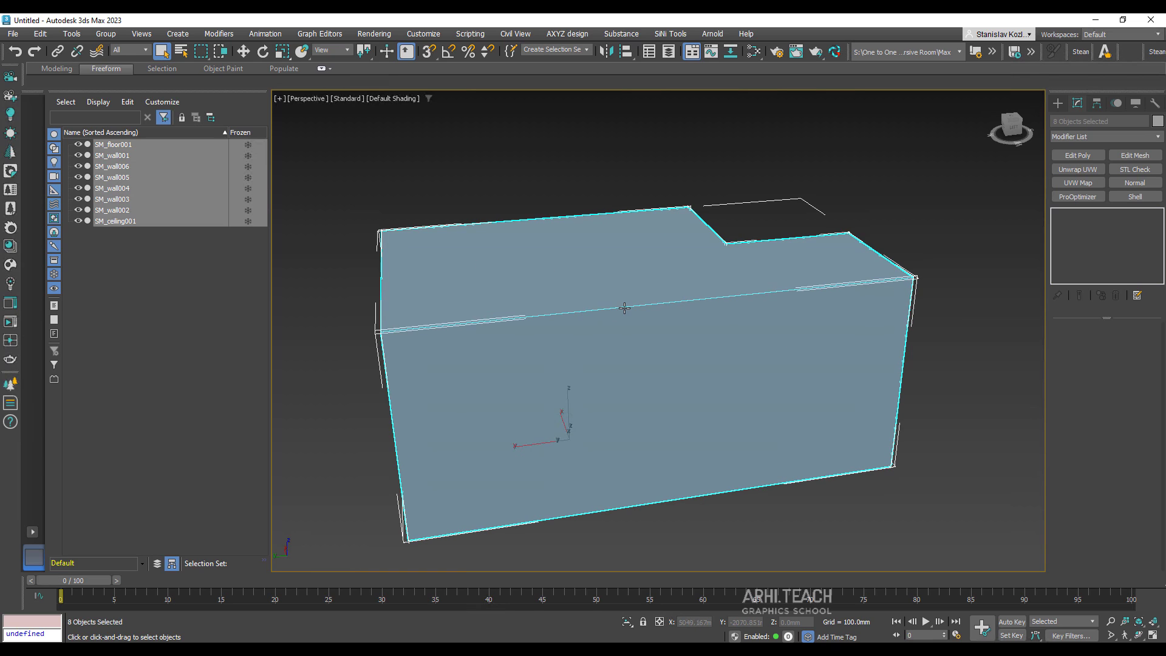
pyautogui.press('x')
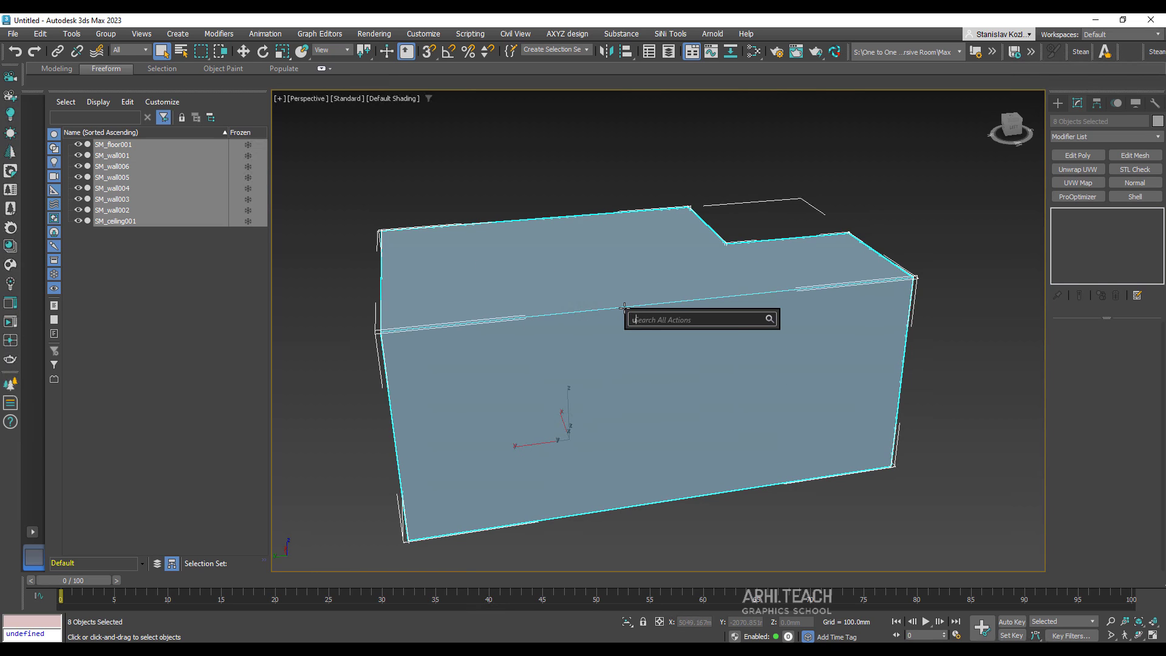
pyautogui.write('ue')
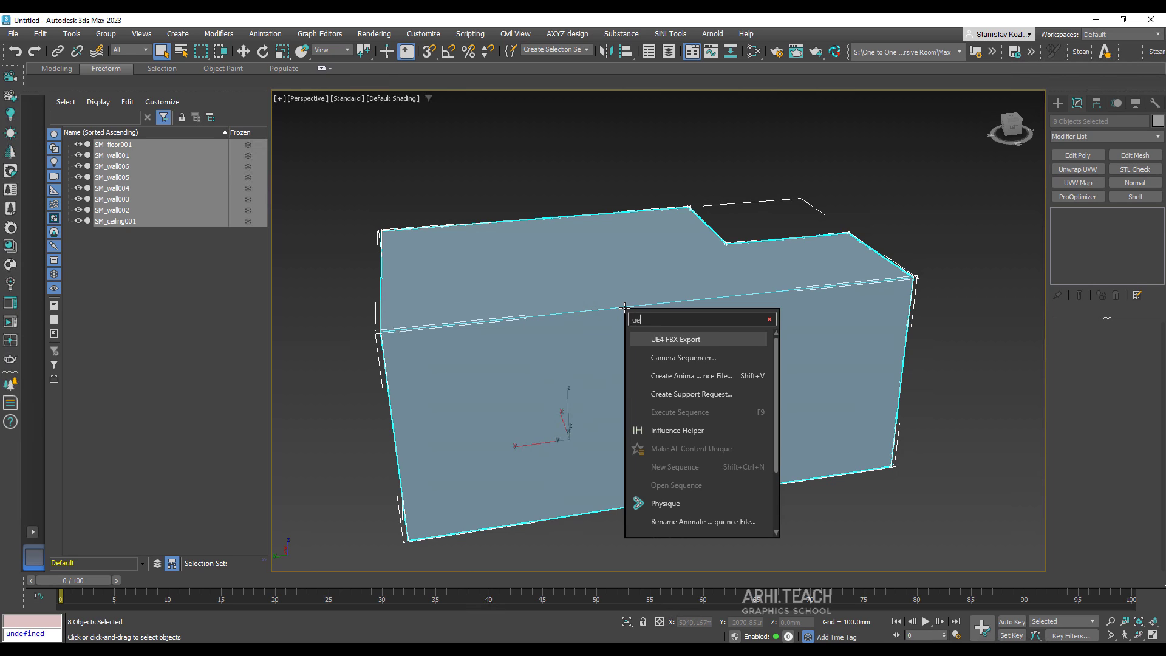
pyautogui.click(701, 340)
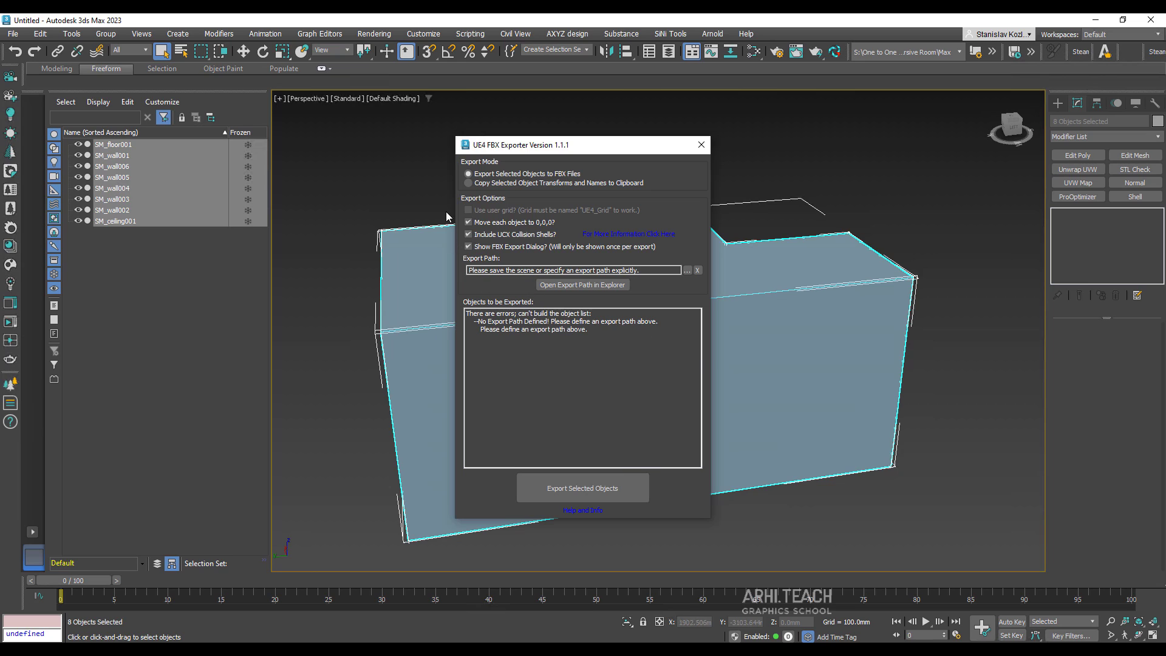
# Turn off moving objects to 0,0,0 and including UCX collision shells, and browse for the export path to the remove folder on the Desktop
pyautogui.click(468, 222)
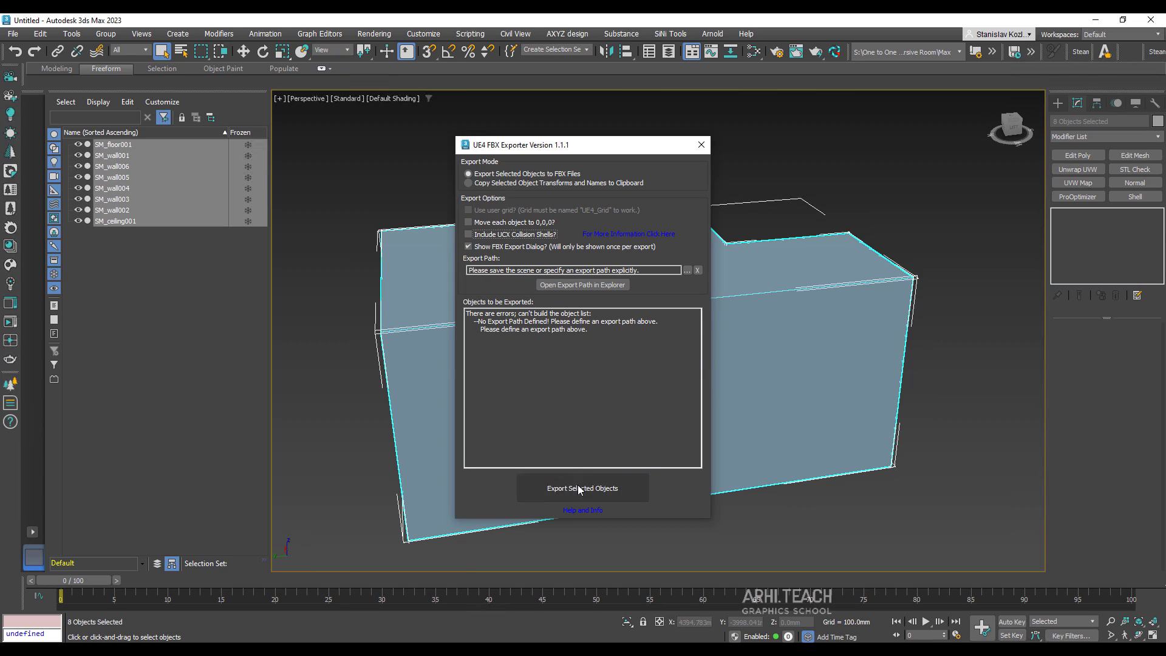
pyautogui.click(686, 271)
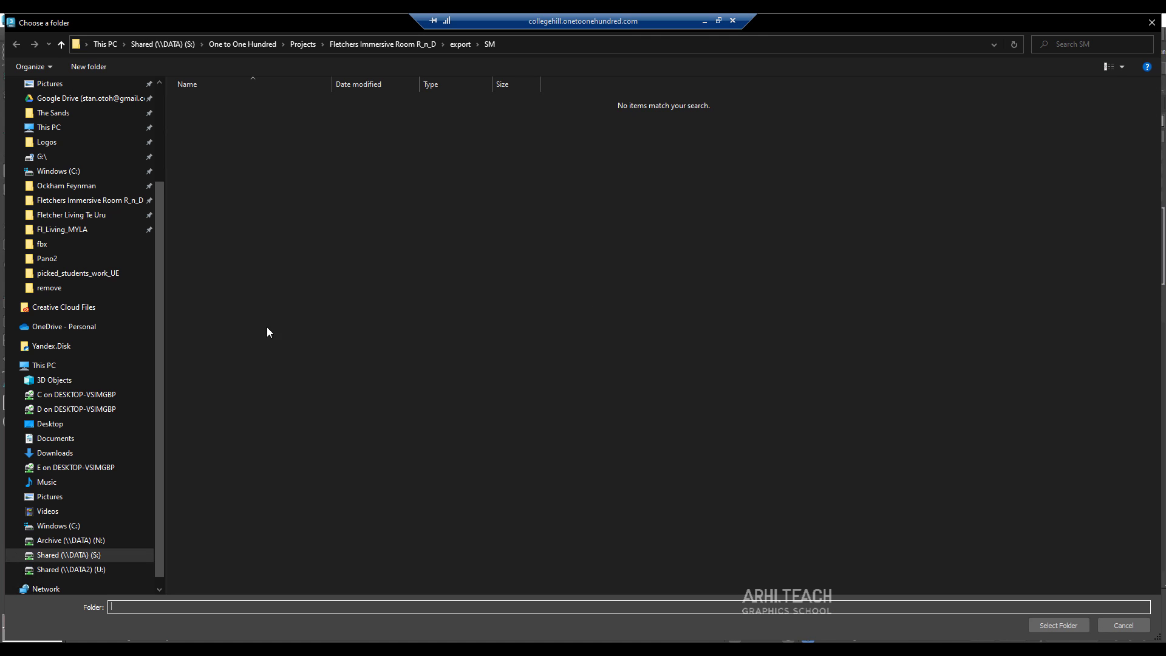
pyautogui.click(63, 428)
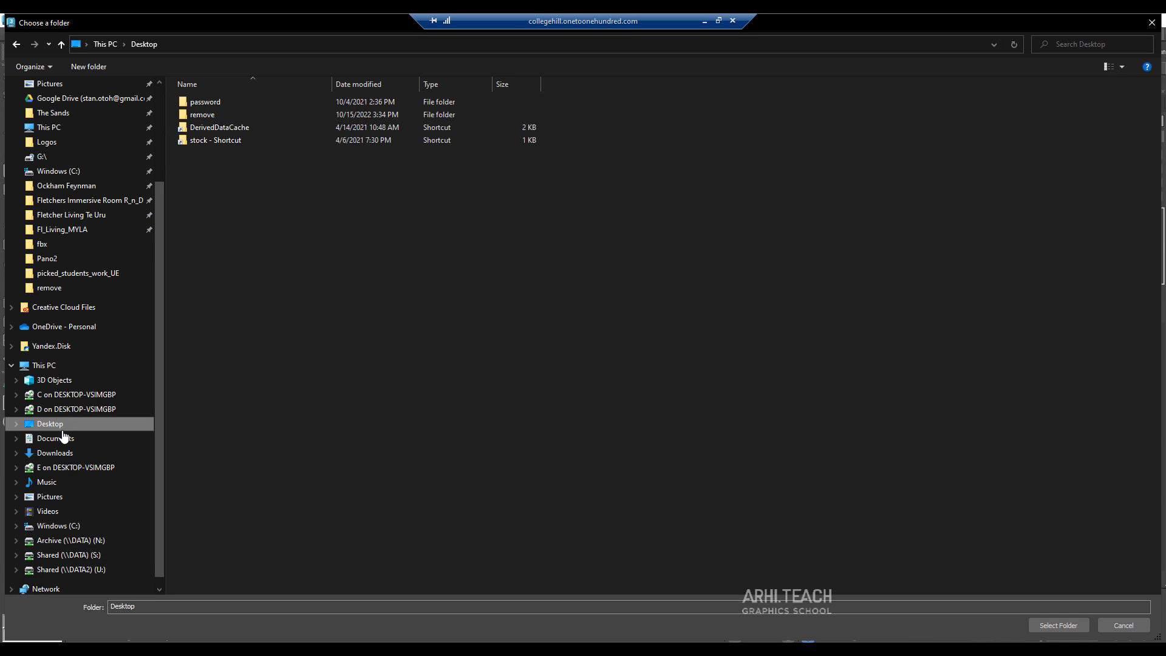
pyautogui.click(205, 118)
pyautogui.doubleClick(204, 118)
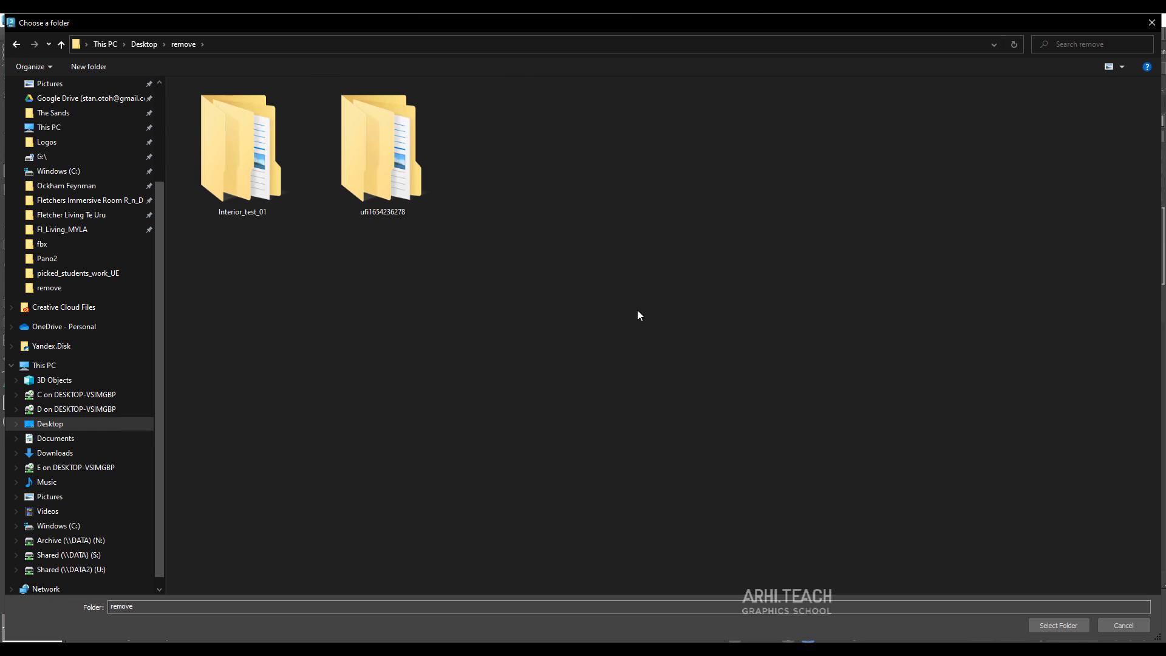
# Create a new folder named fbx inside the remove folder
pyautogui.rightClick(637, 310)
pyautogui.moveTo(698, 453)
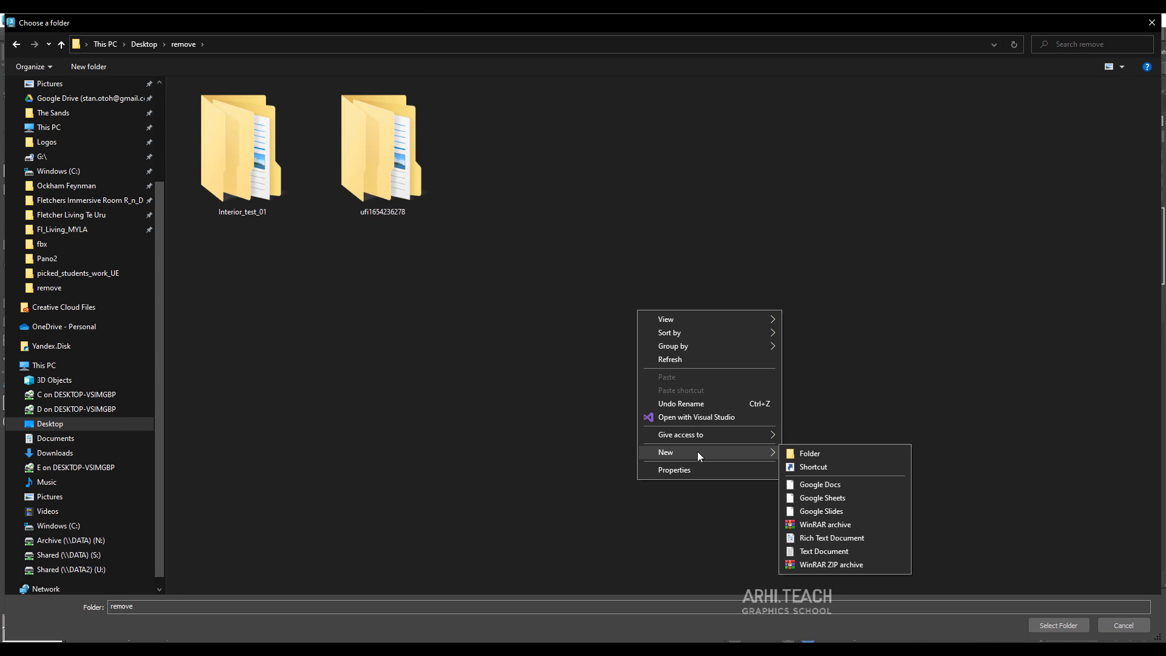
pyautogui.click(815, 453)
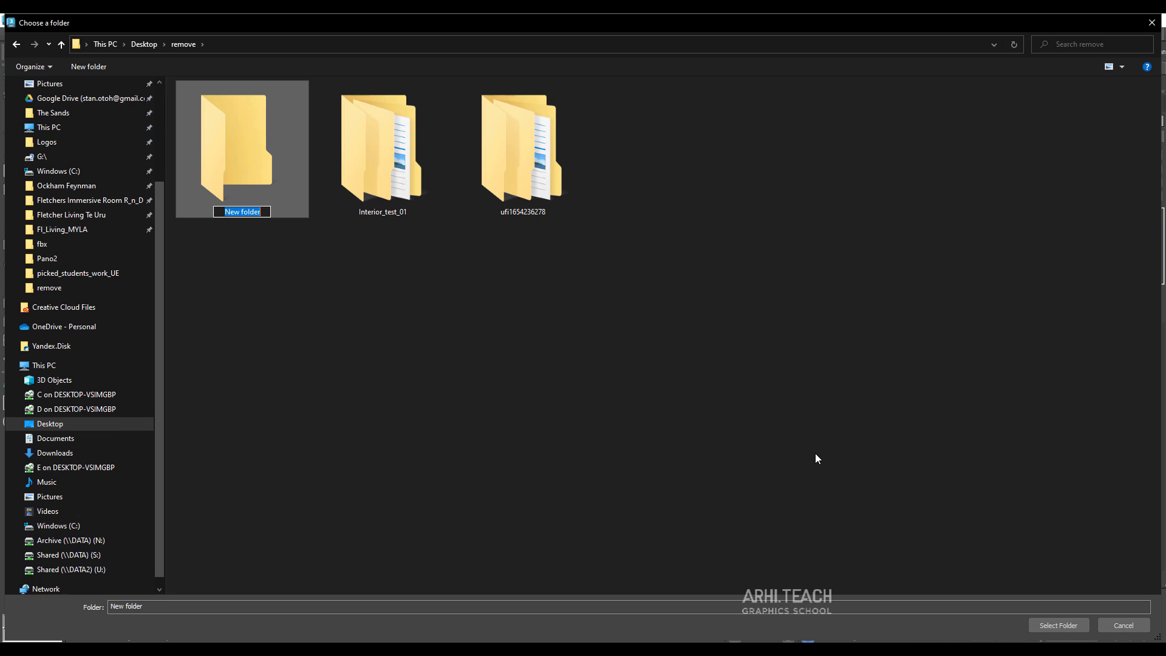
pyautogui.write('fbx')
pyautogui.press('Return')
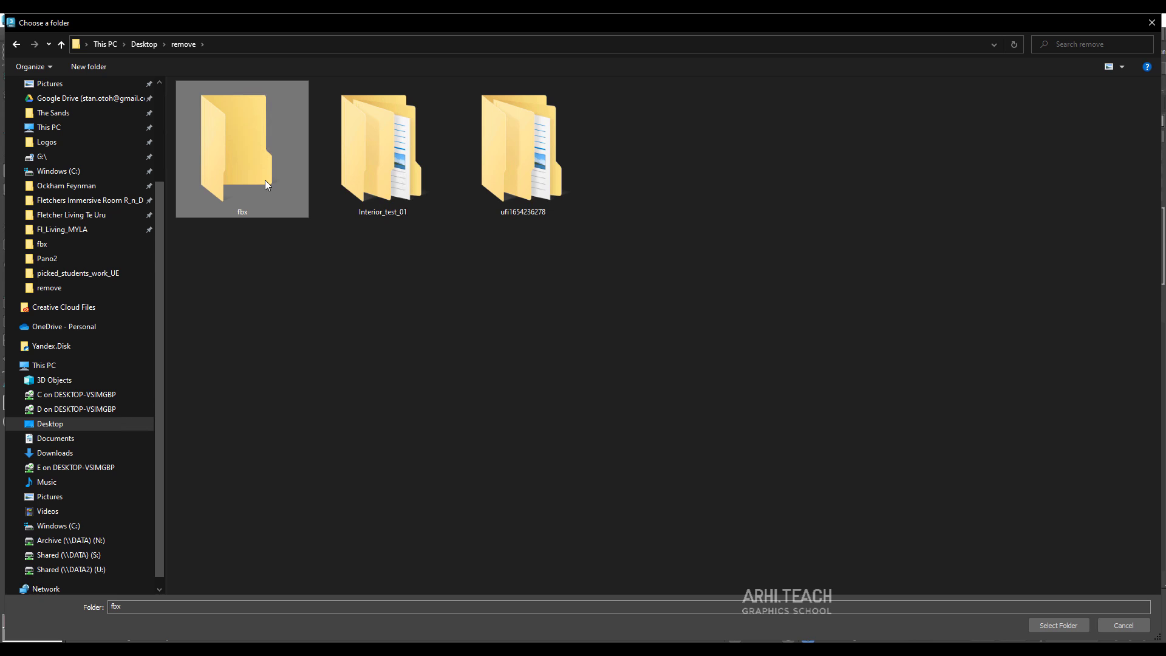
# Set the fbx folder as the export path and export the selected objects with the current FBX settings
pyautogui.click(1070, 628)
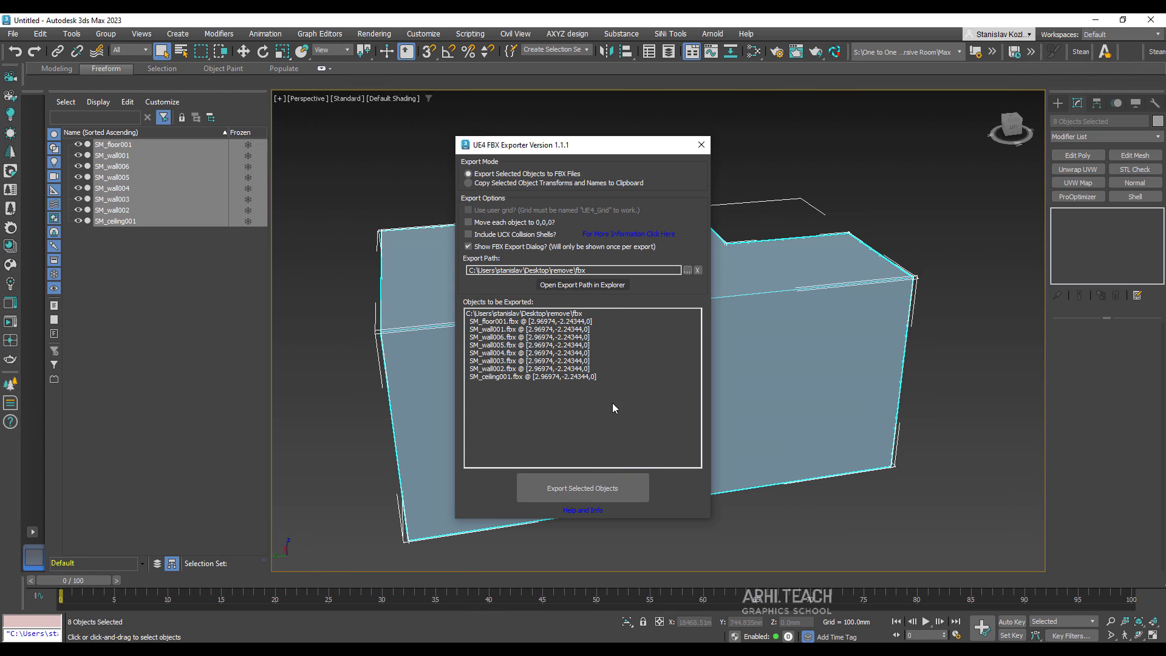
pyautogui.click(578, 493)
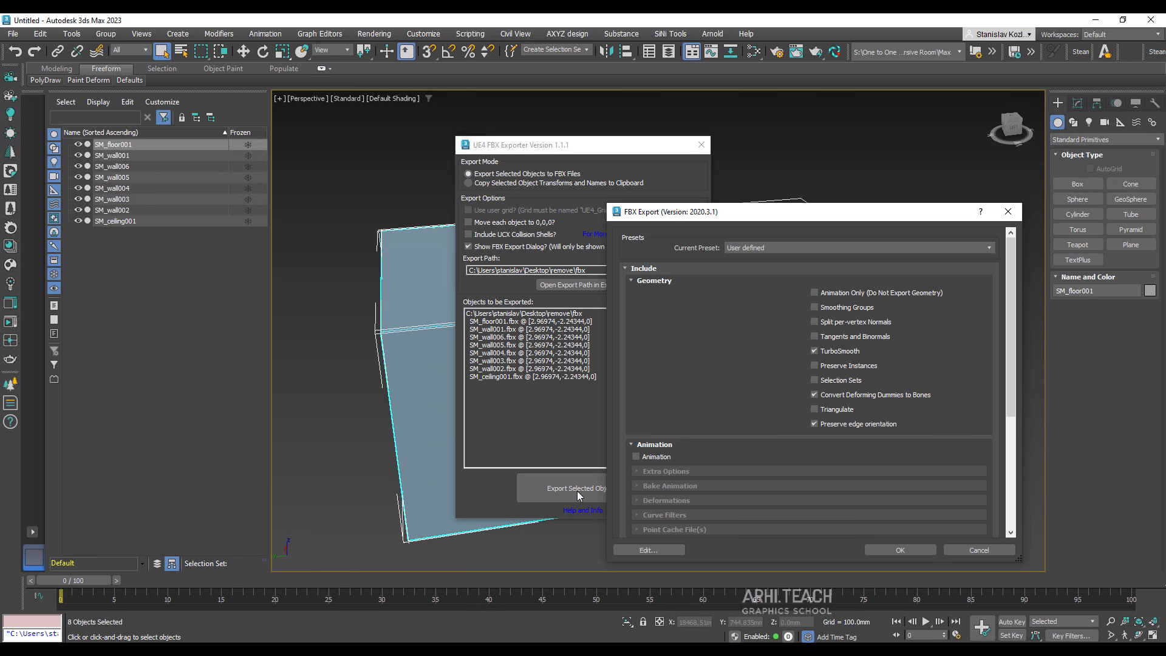
pyautogui.click(897, 549)
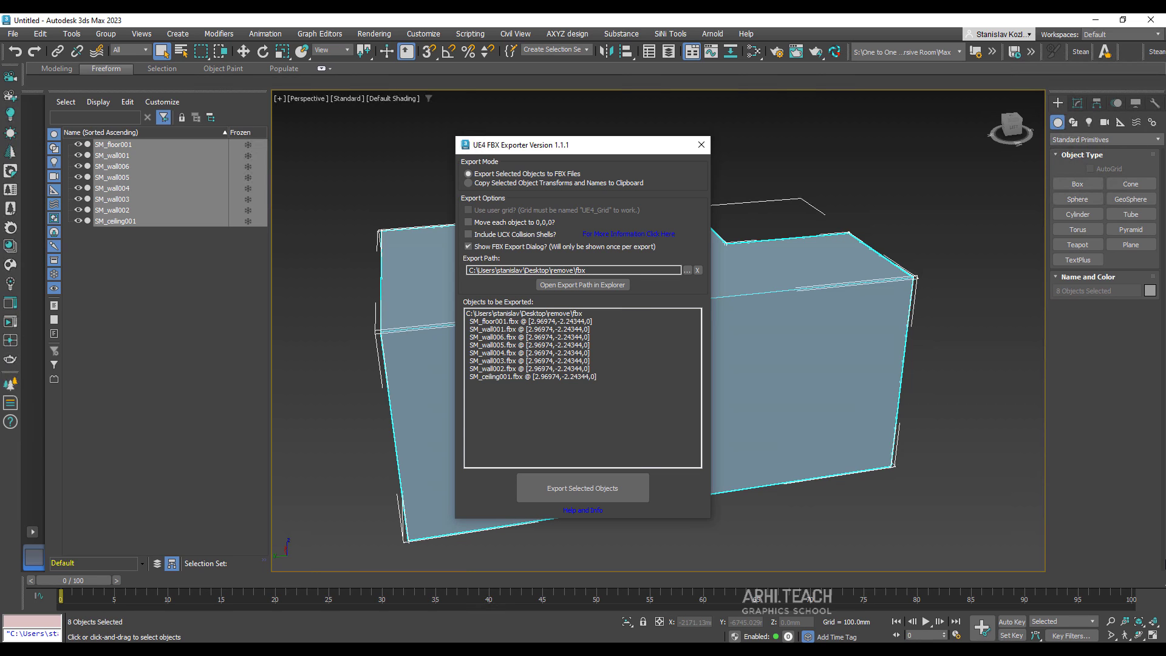
# Switch to the Epic Games Launcher and launch Unreal Engine 5.0.3 from the library
pyautogui.click(44, 652)
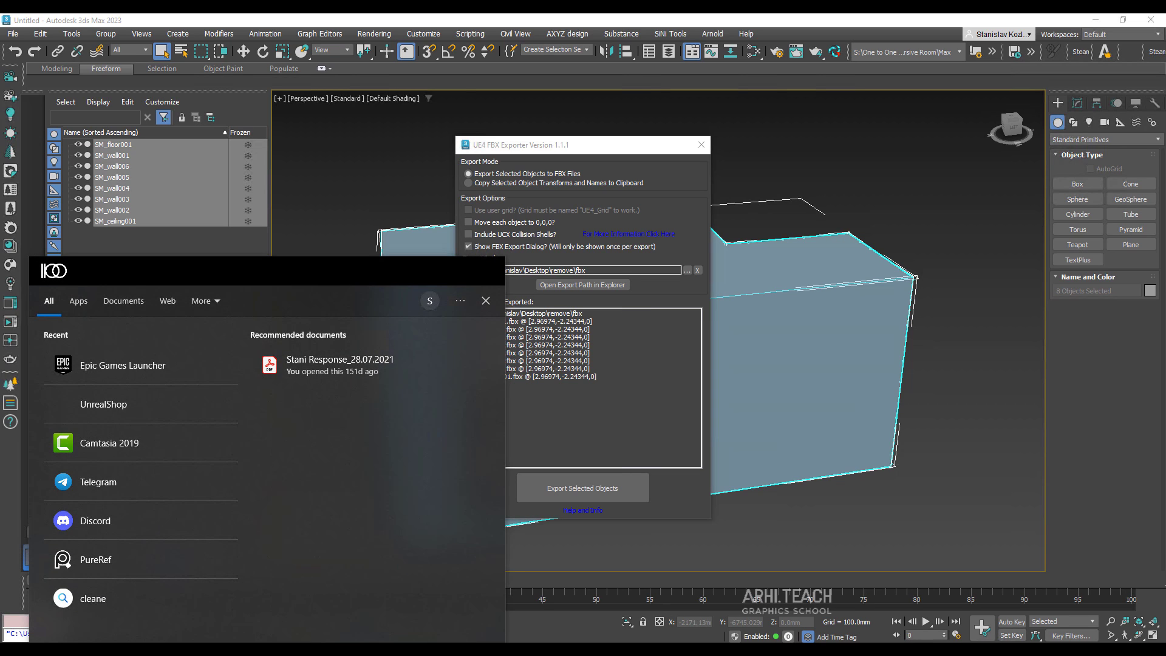
pyautogui.write('la')
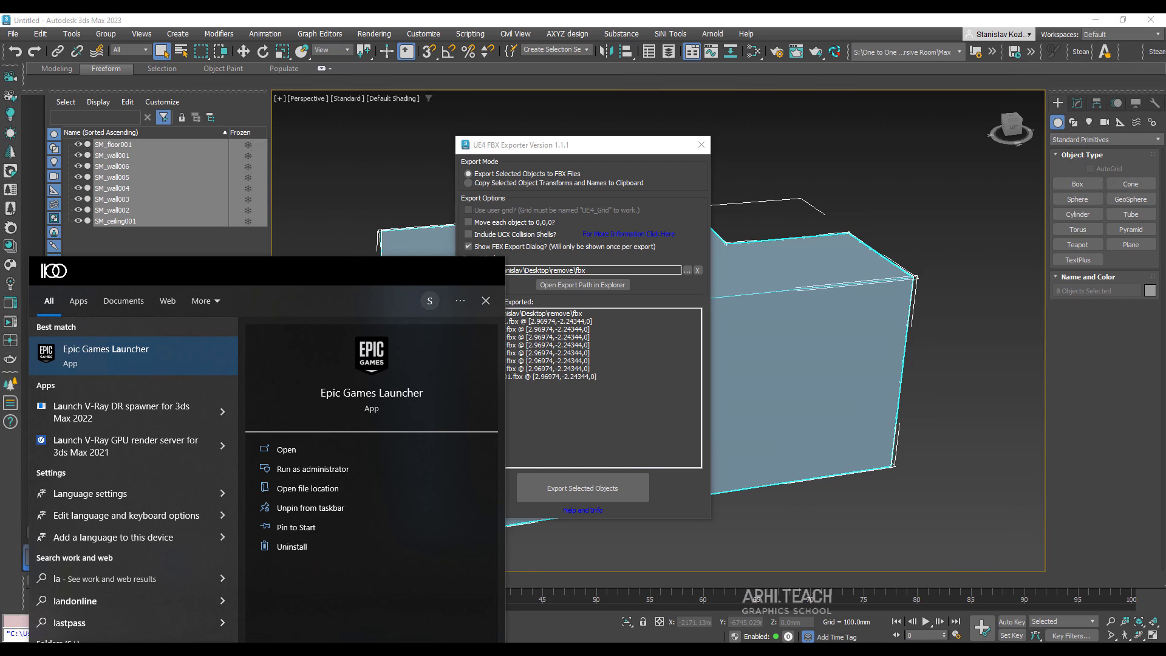
pyautogui.press('Return')
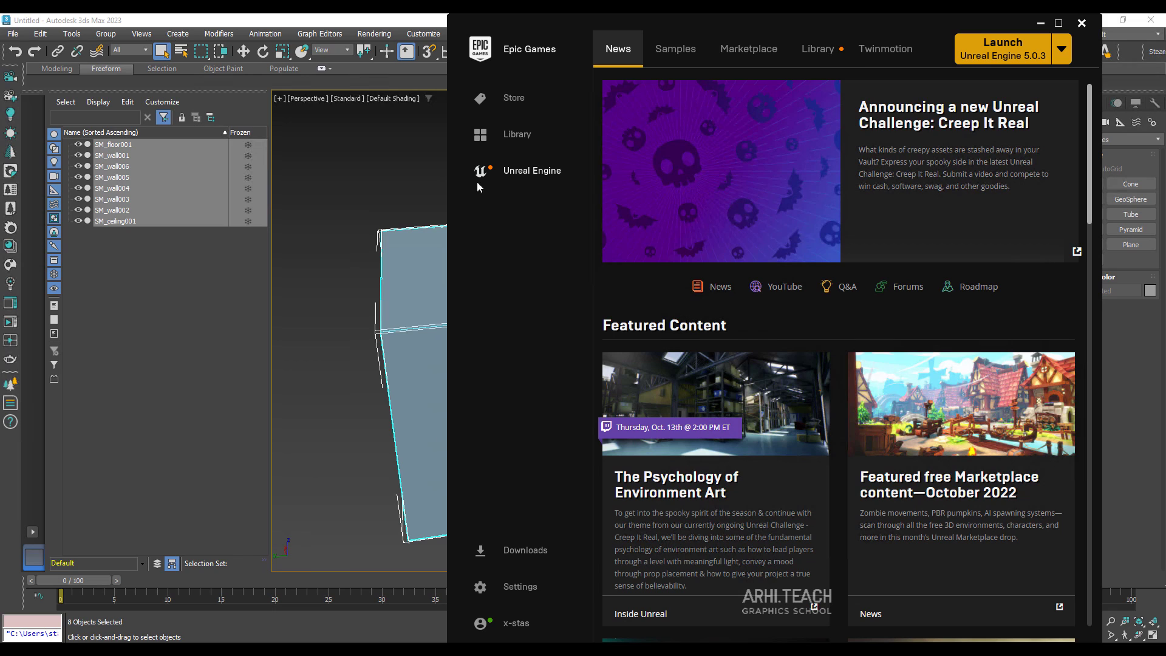
pyautogui.click(820, 50)
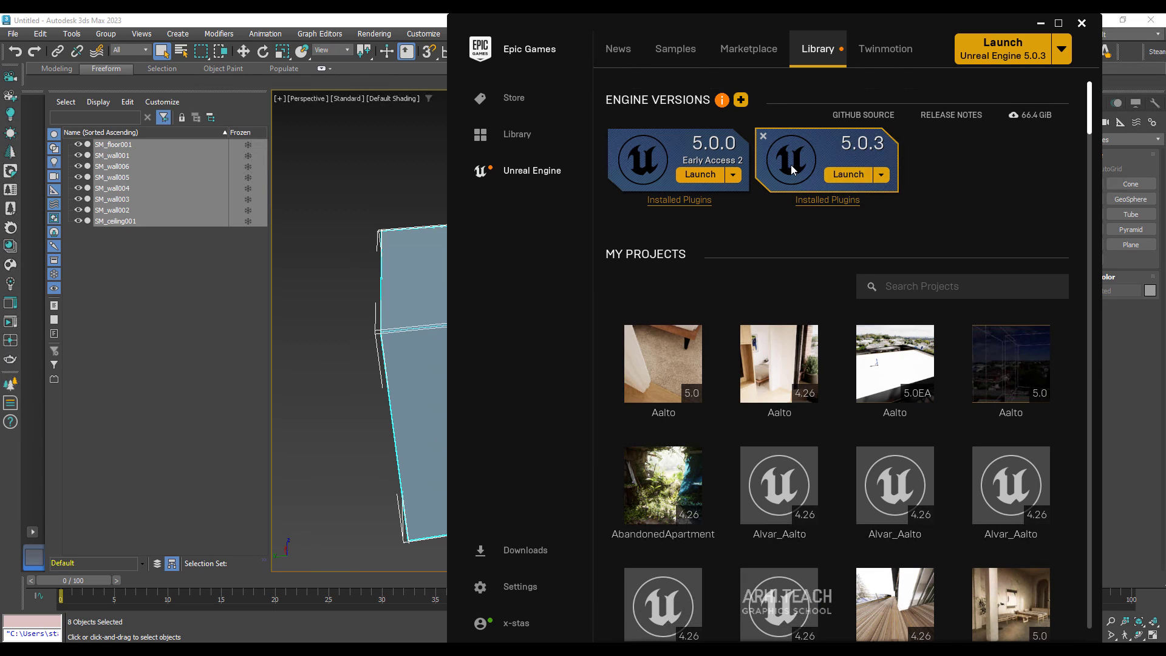
pyautogui.click(838, 180)
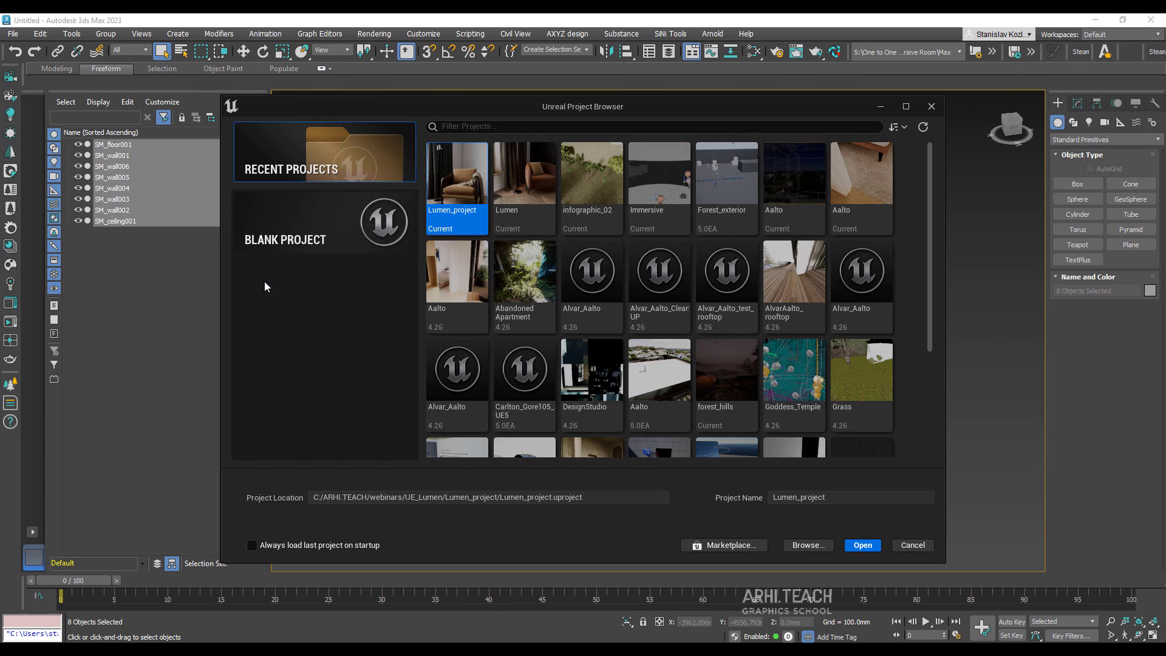
# Create a blank project named interior_01 with Raytracing enabled in the Interior_test_01 folder
pyautogui.click(297, 234)
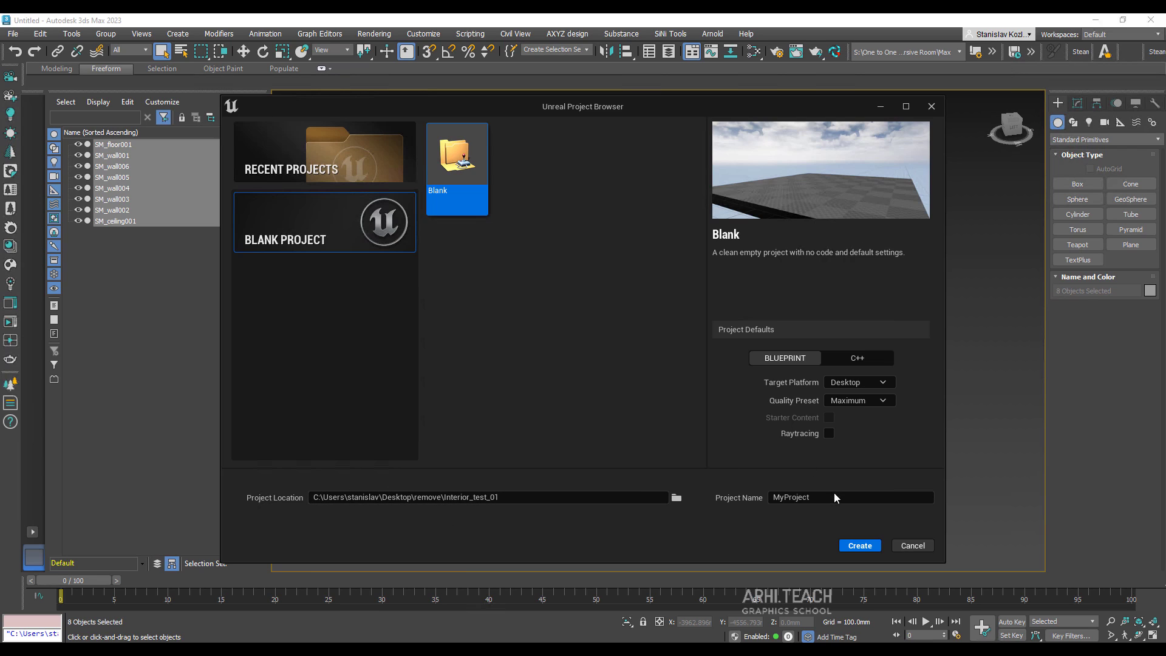
pyautogui.click(828, 433)
pyautogui.doubleClick(771, 497)
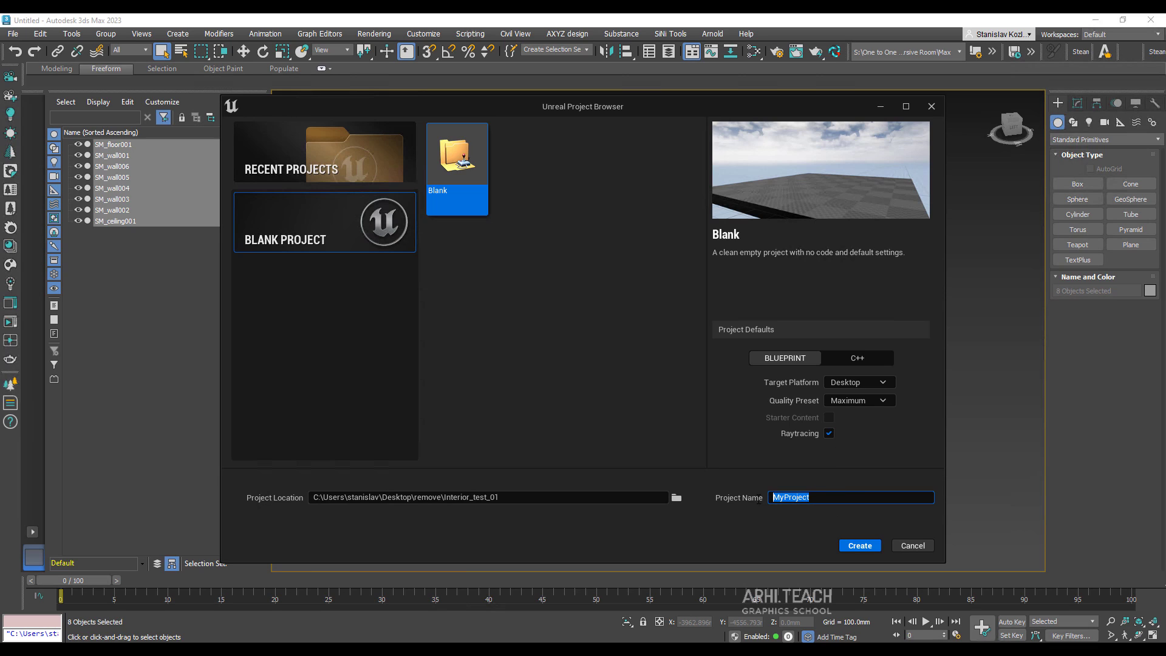
pyautogui.write('interior_01')
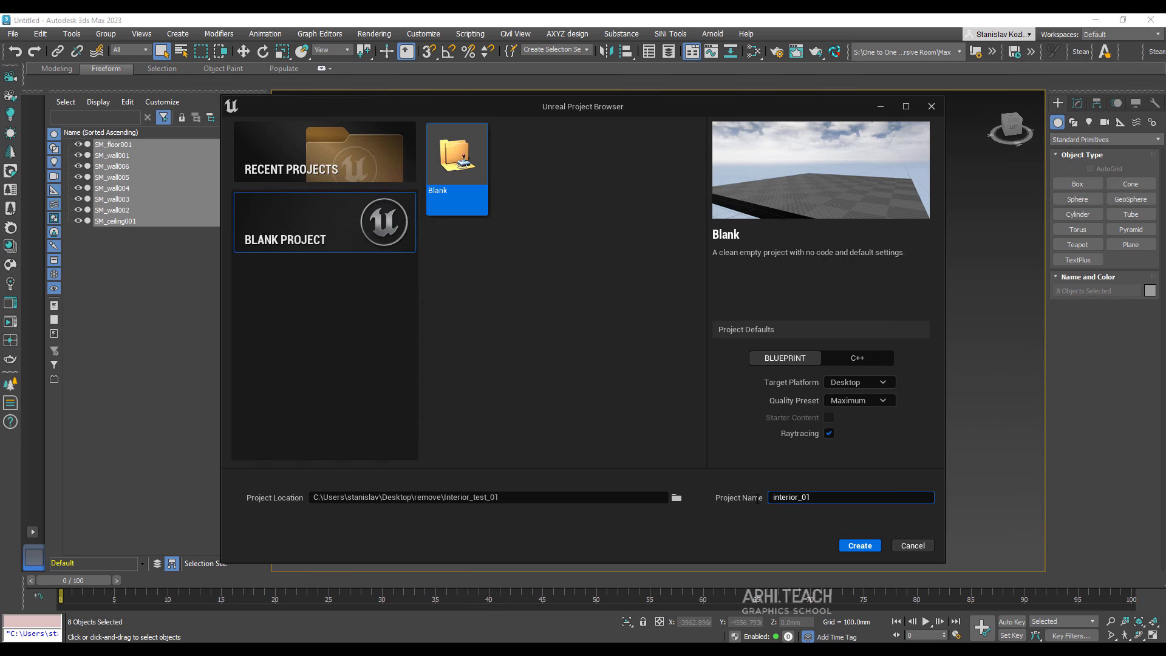
pyautogui.click(860, 545)
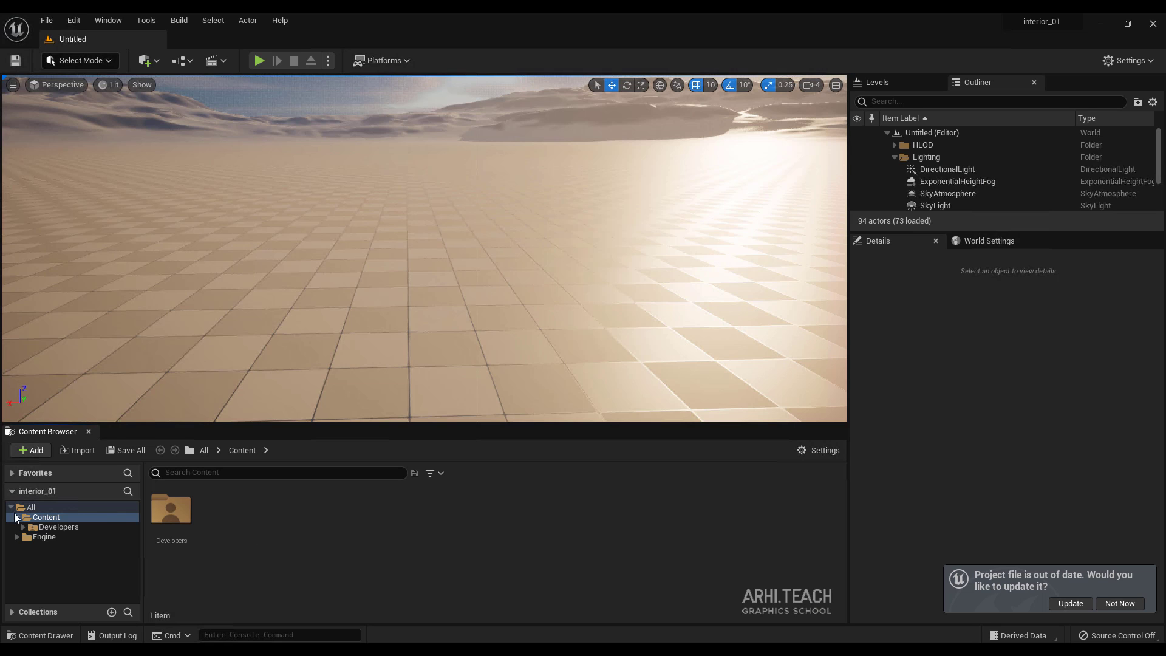
# Create a level named interior in the Content folder, and save and open it
pyautogui.rightClick(235, 518)
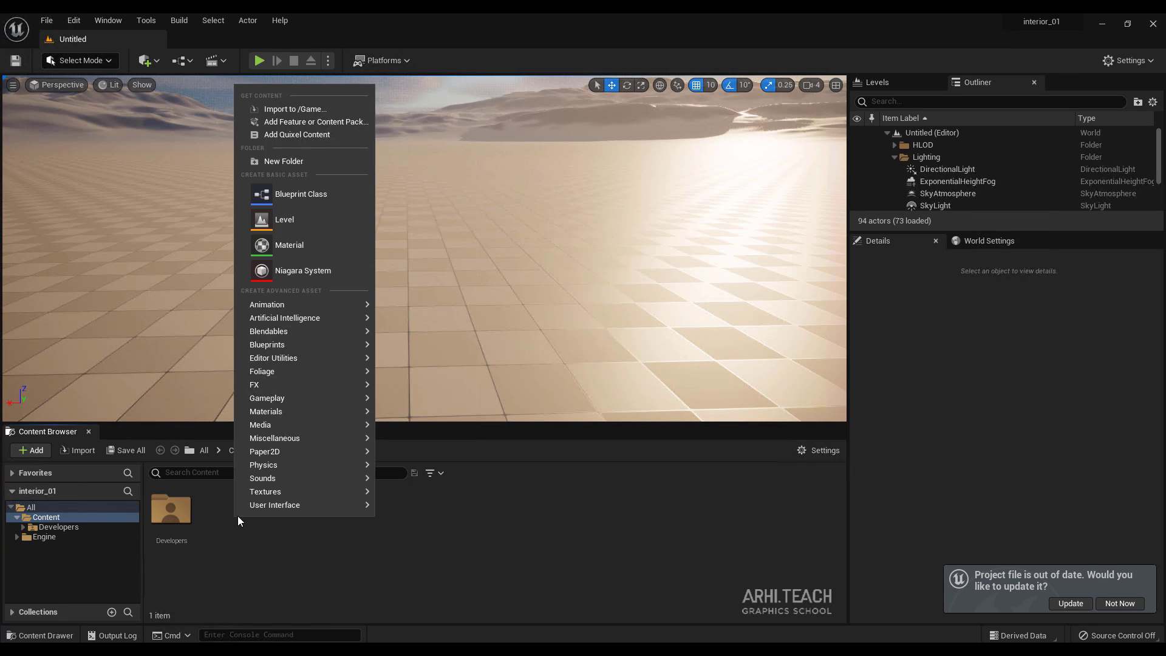
pyautogui.click(300, 219)
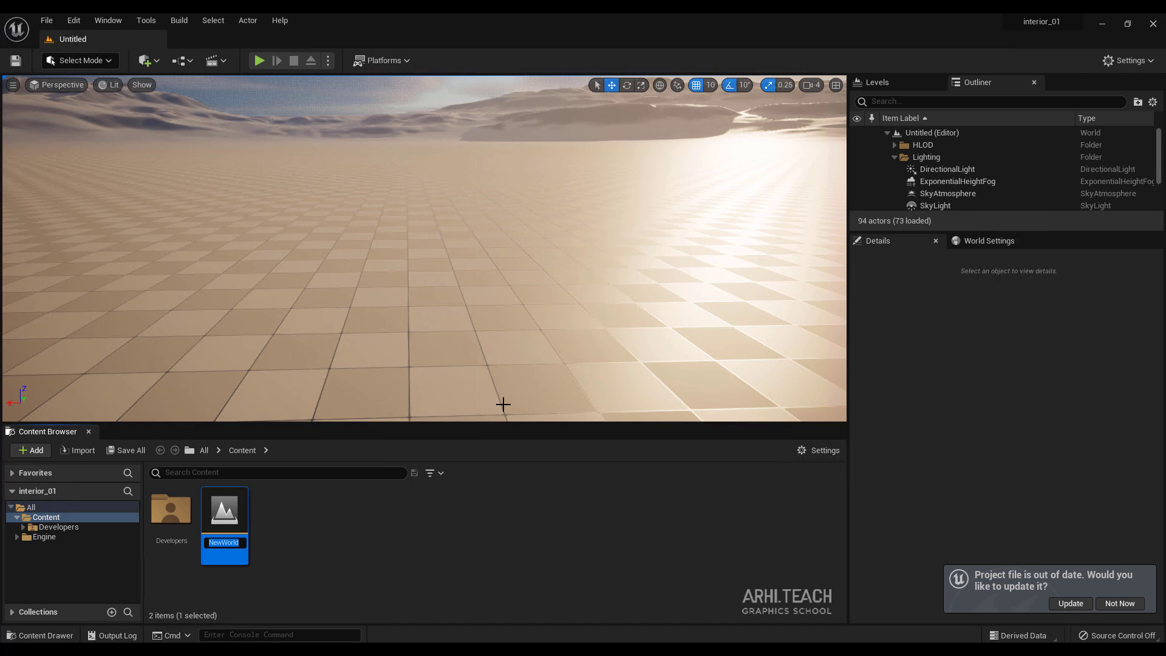
pyautogui.press('BackSpace')
pyautogui.write('interior')
pyautogui.press('Return')
pyautogui.hotkey('ctrl', 'shift', 's')
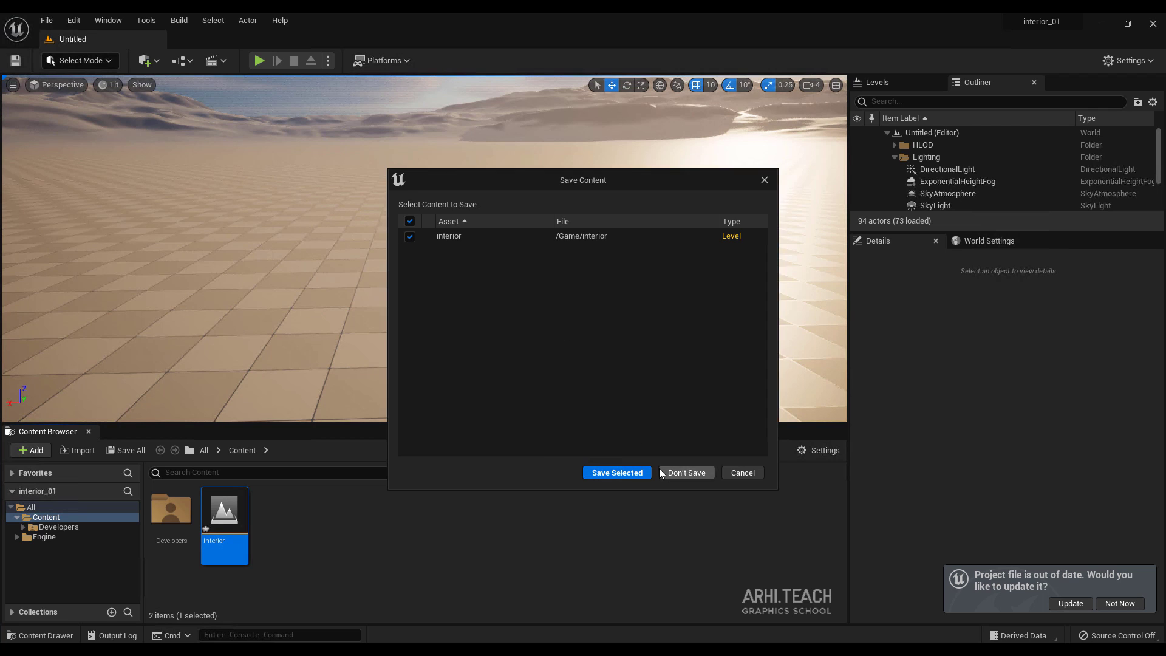
pyautogui.click(618, 473)
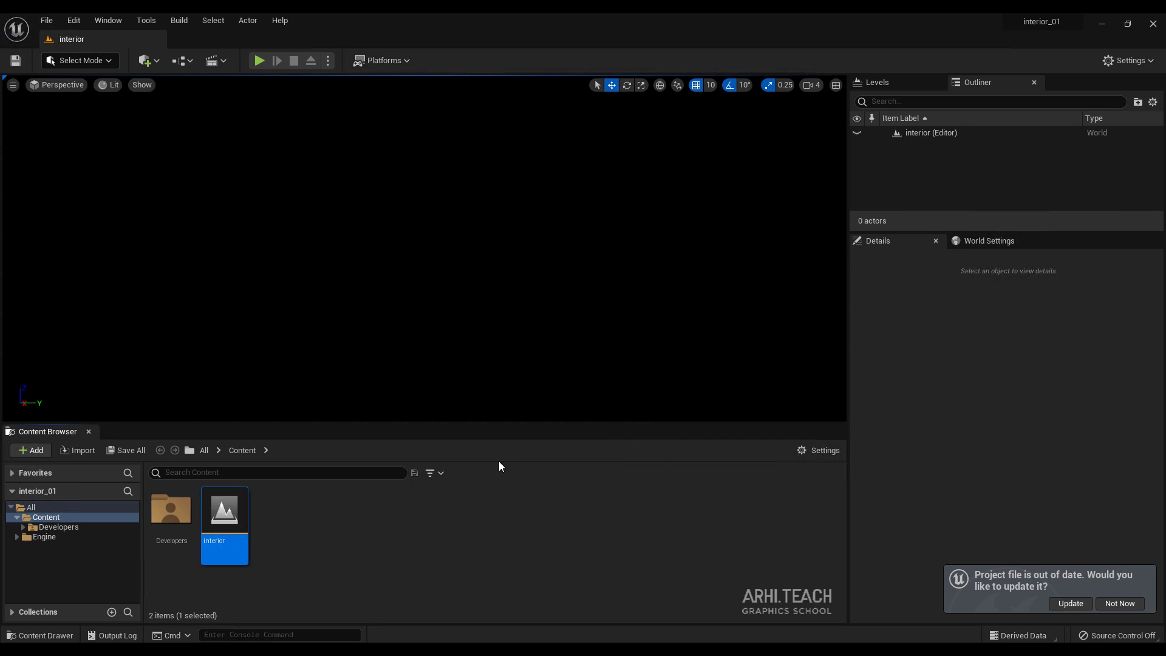
# Open the Maps & Modes section of the project settings
pyautogui.click(1123, 63)
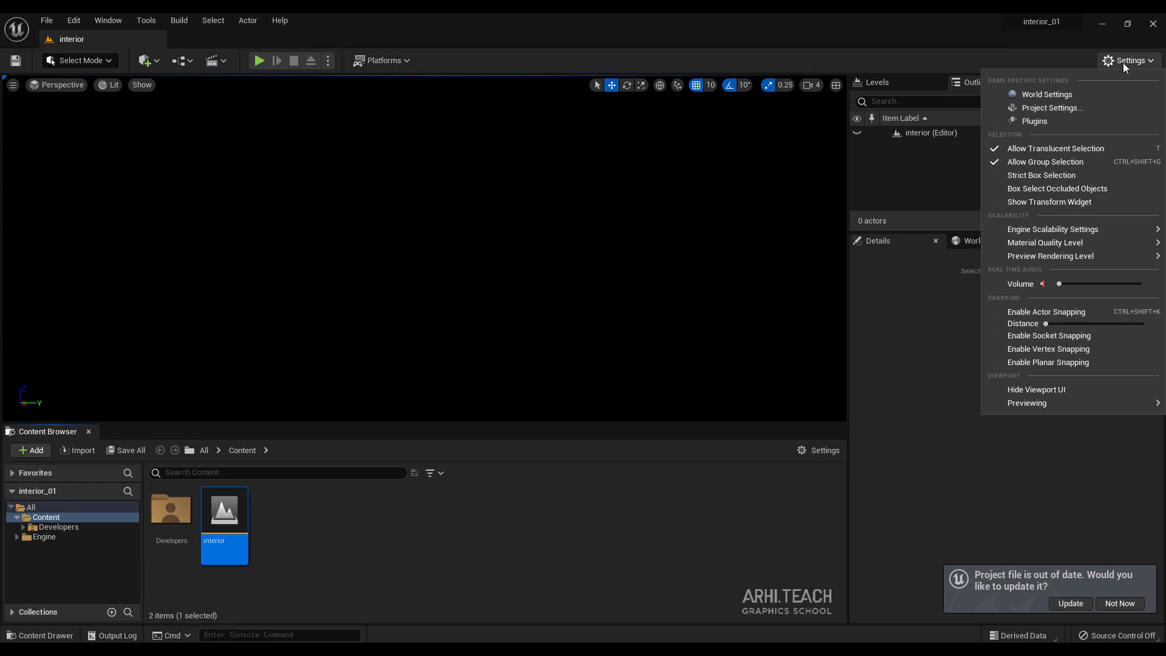
pyautogui.click(1106, 111)
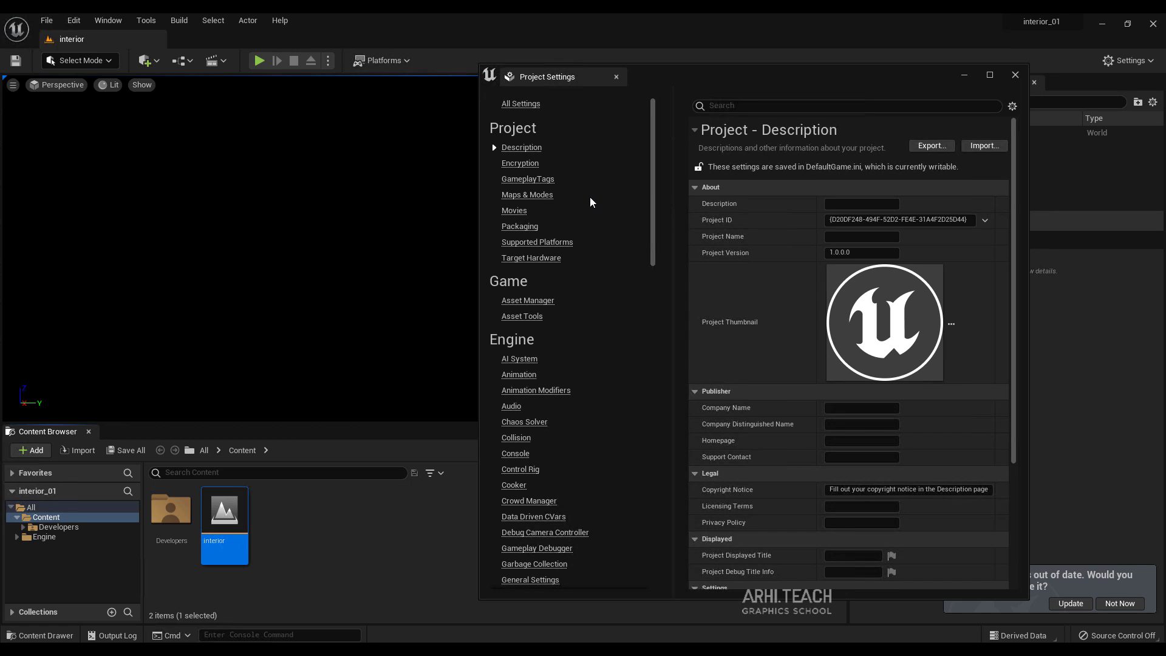
pyautogui.click(527, 196)
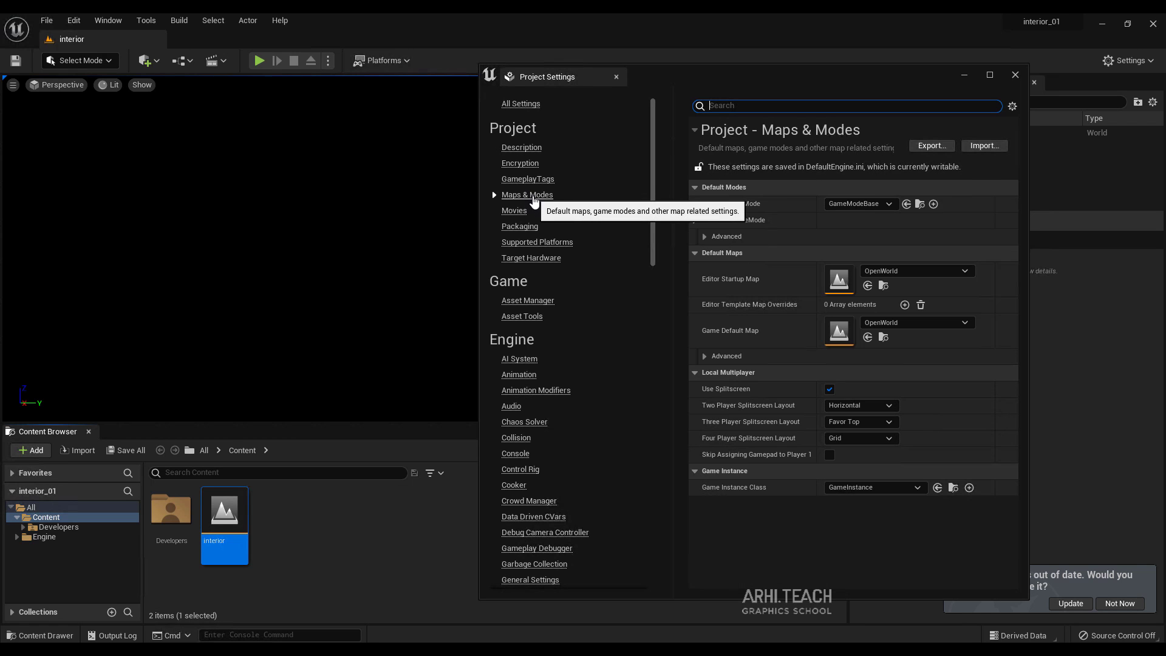
# Try to set the Editor Startup Map to the interior level by searching for "inte"
pyautogui.click(965, 271)
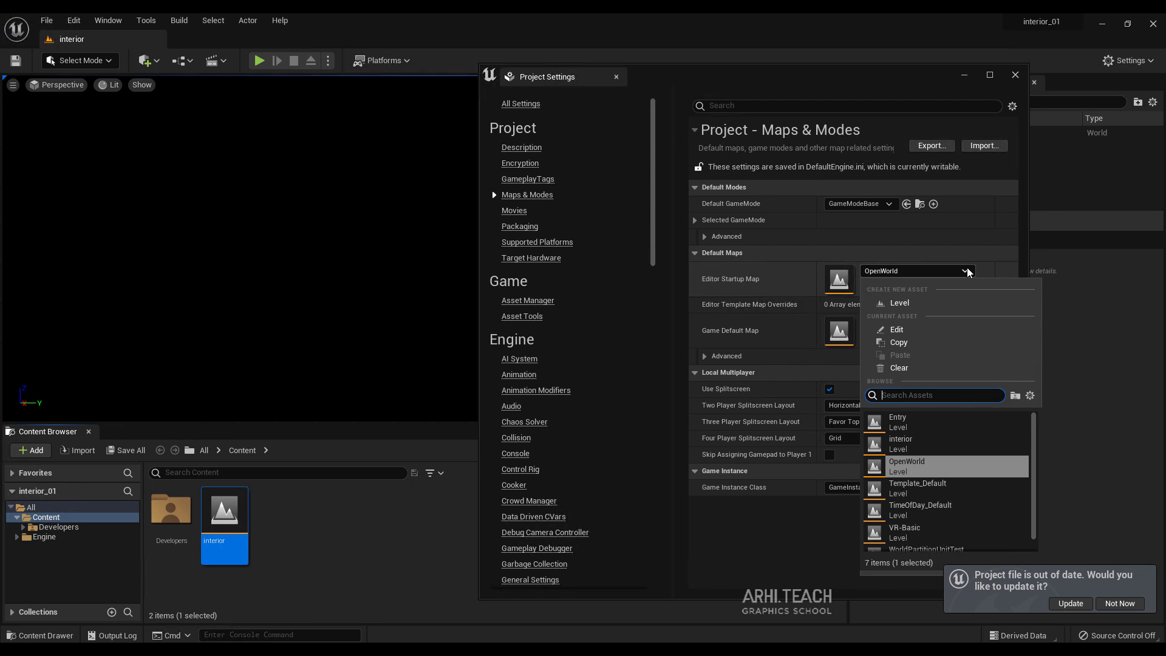
pyautogui.write('ine')
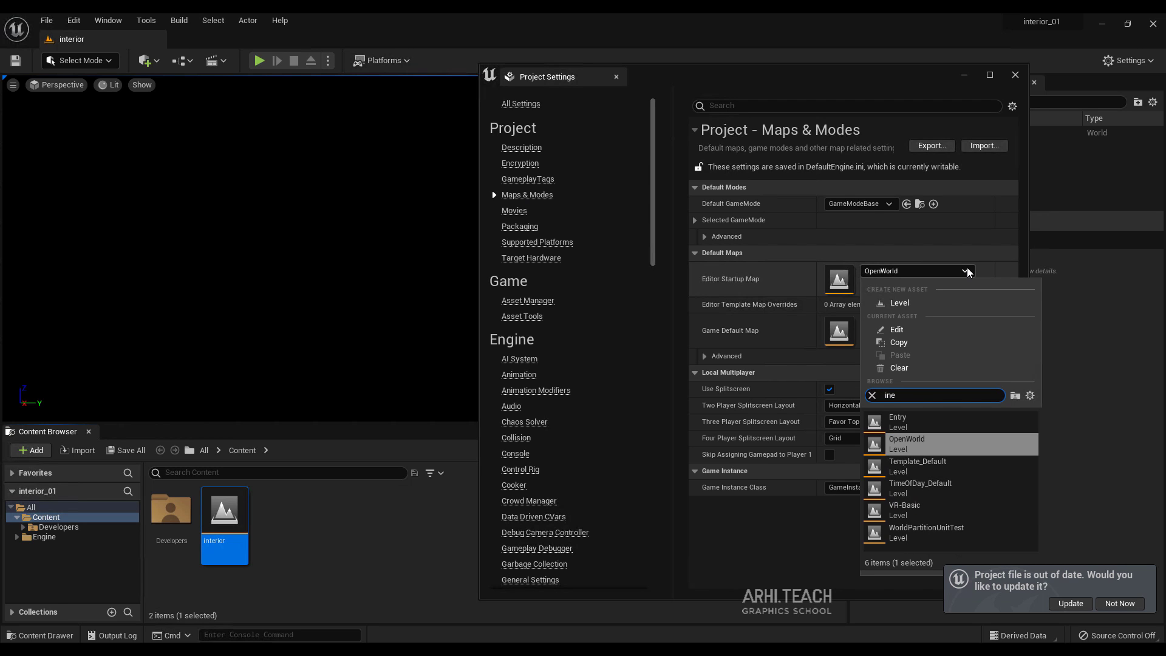
pyautogui.press('BackSpace')
pyautogui.press('BackSpace')
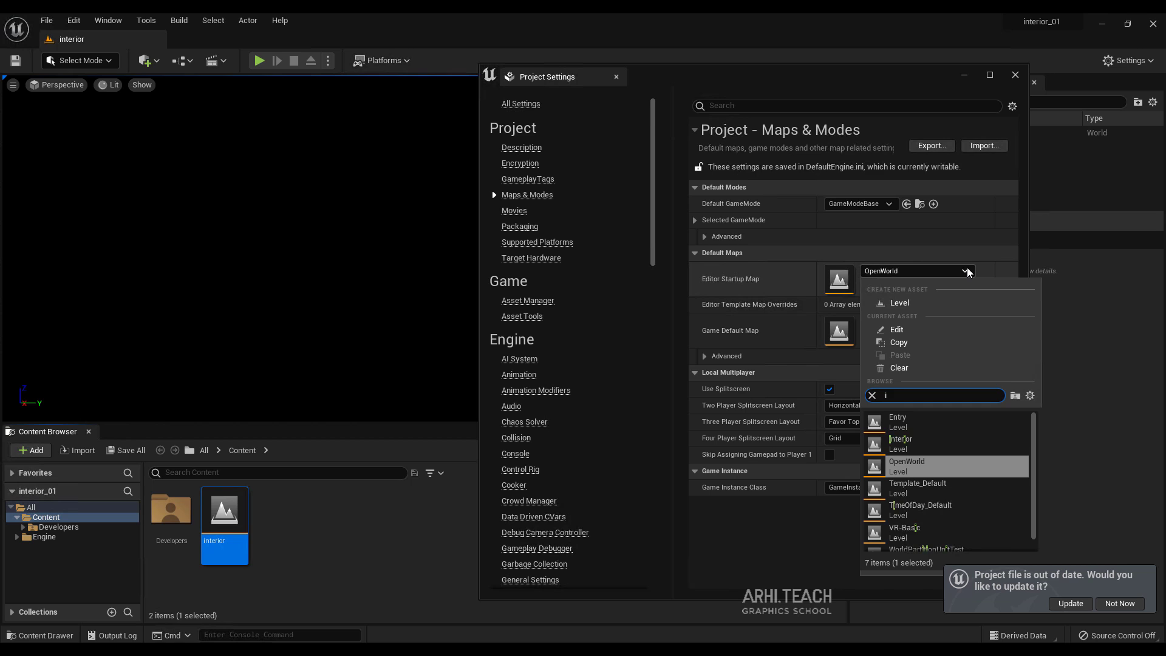
pyautogui.write('m')
pyautogui.press('BackSpace')
pyautogui.write('nte')
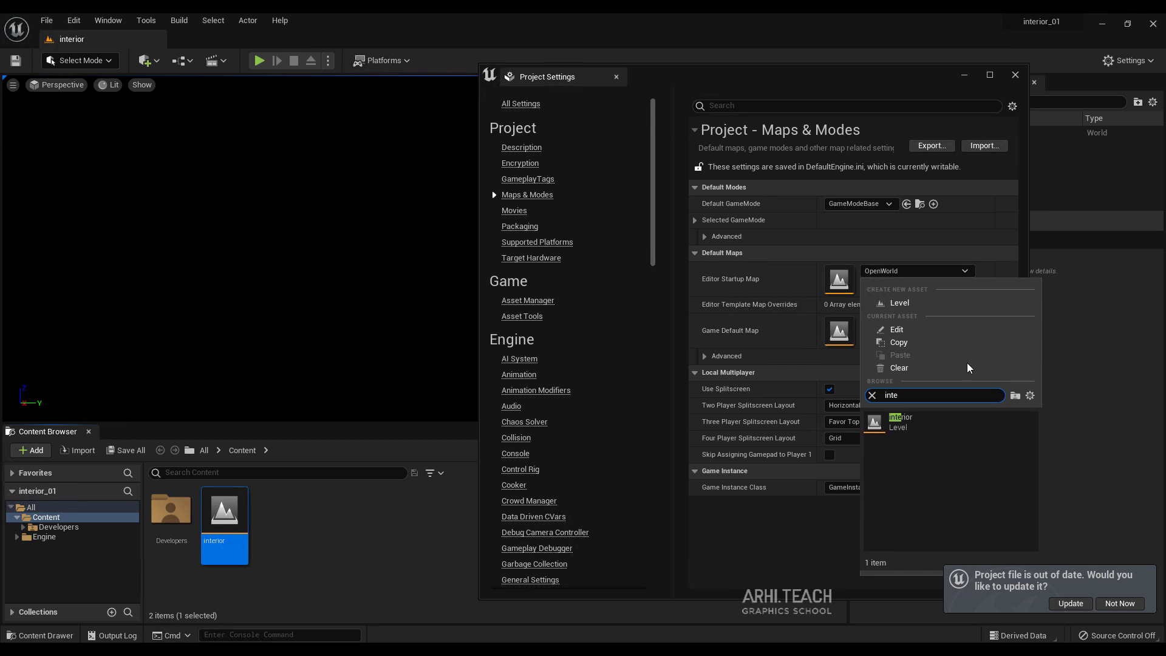
pyautogui.click(911, 422)
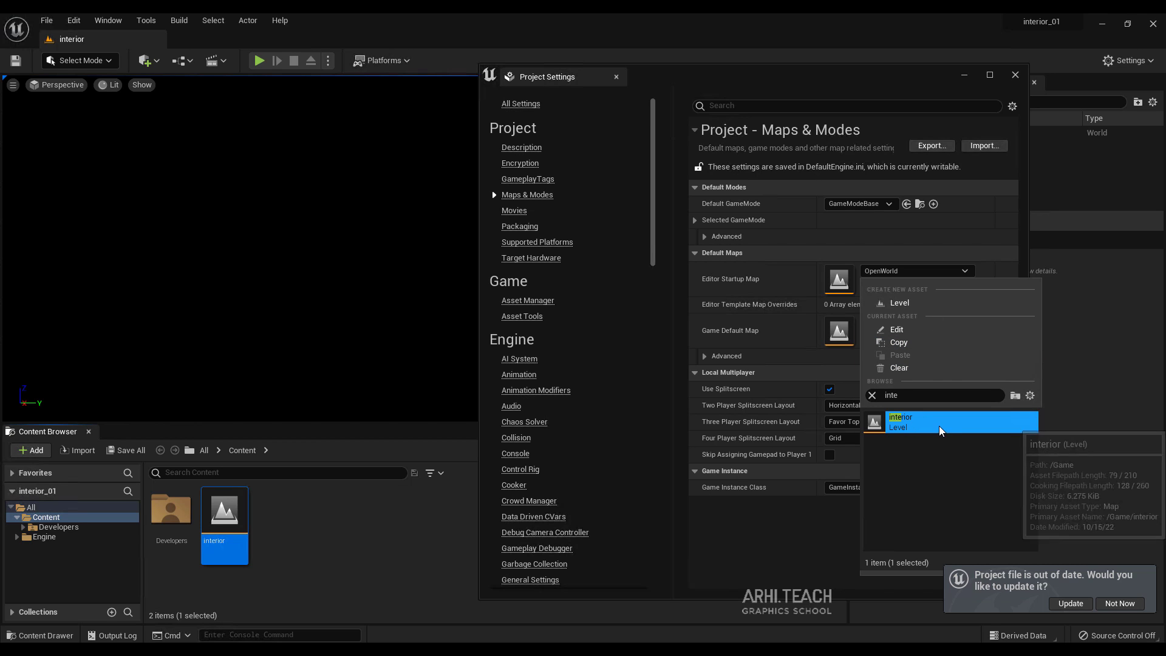
# Update the out-of-date project file and set the Editor Startup Map to the interior level
pyautogui.click(1070, 603)
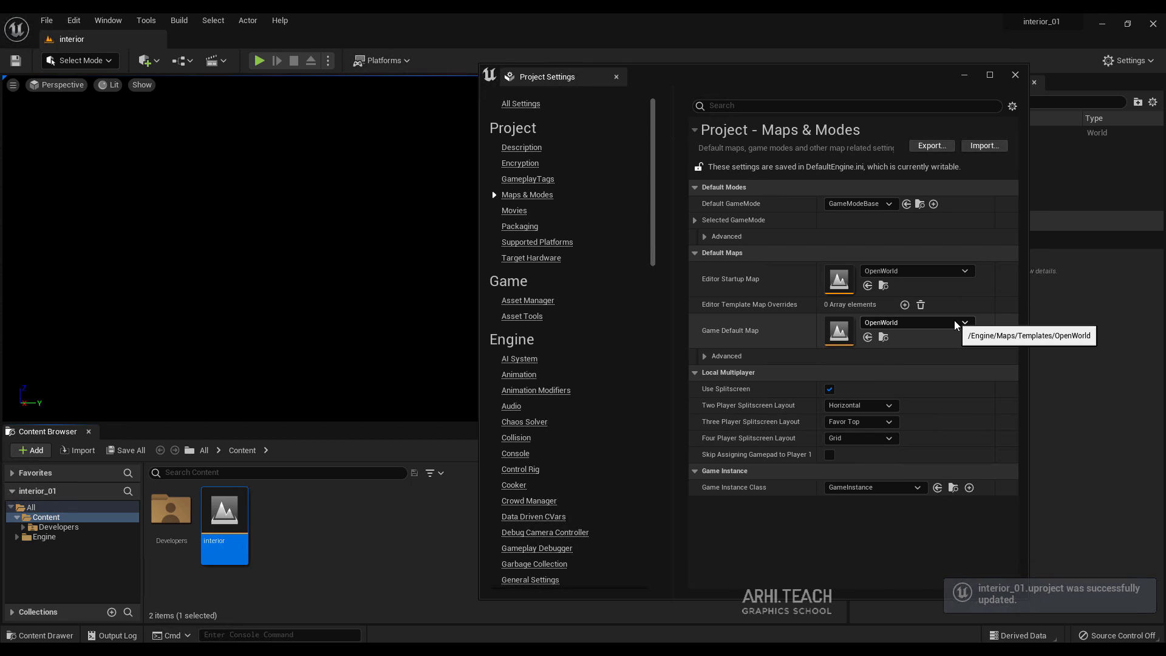
pyautogui.click(965, 273)
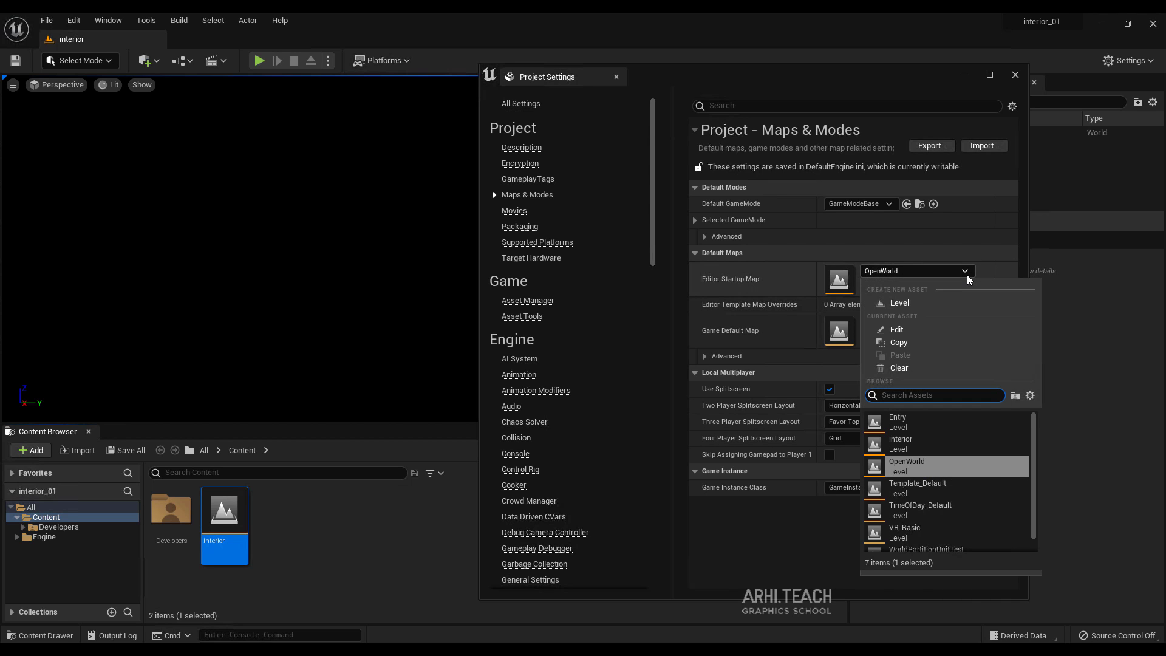
pyautogui.write('inter')
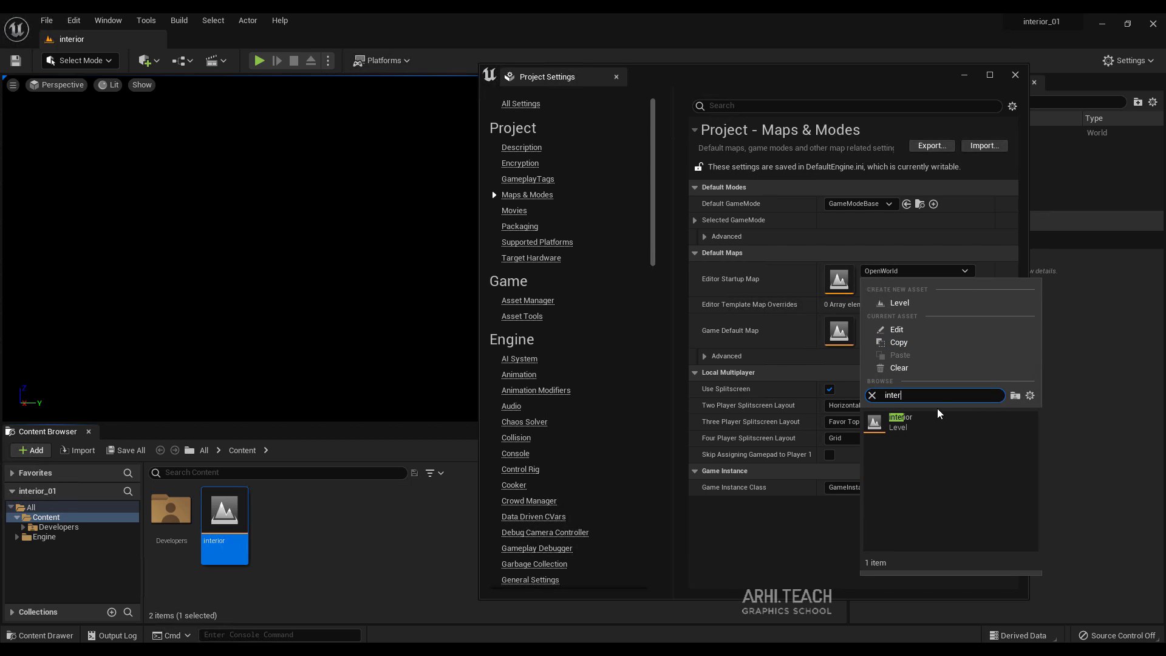
pyautogui.click(909, 422)
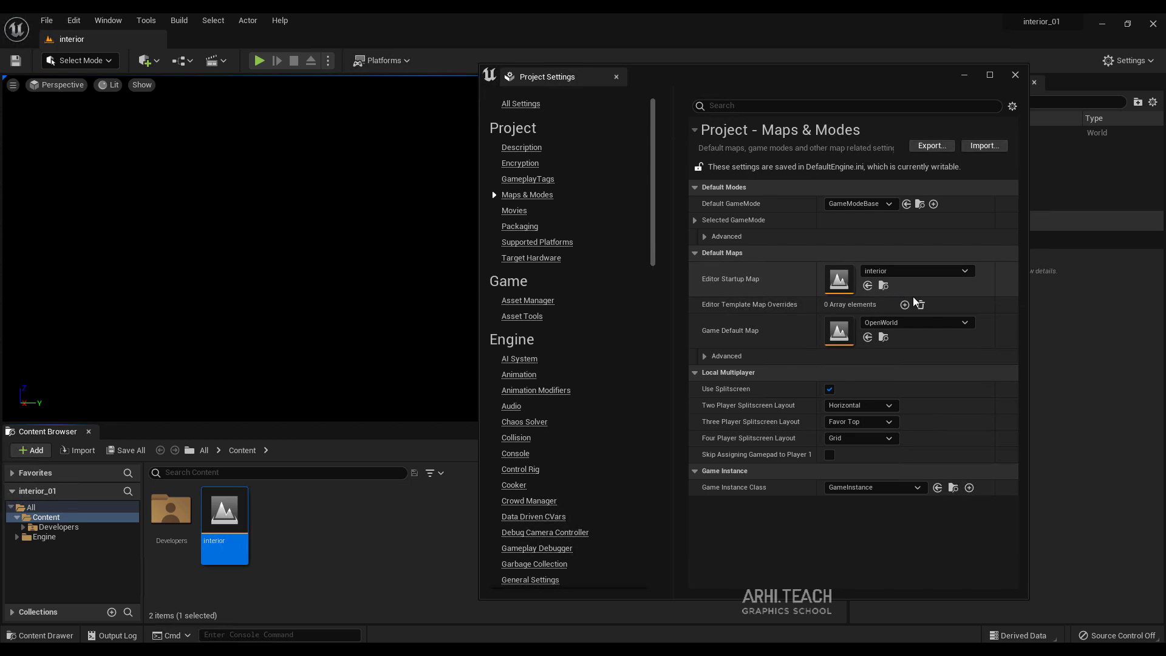
# Set the Game Default Map to the interior level and close the project settings
pyautogui.click(960, 326)
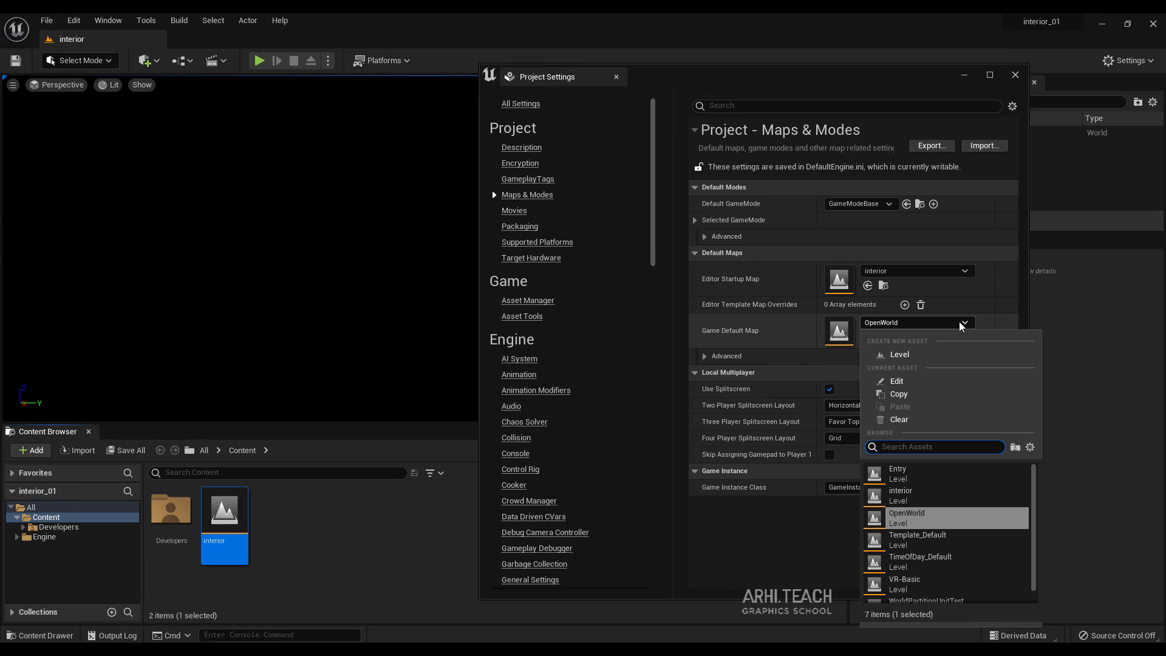
pyautogui.write('inter')
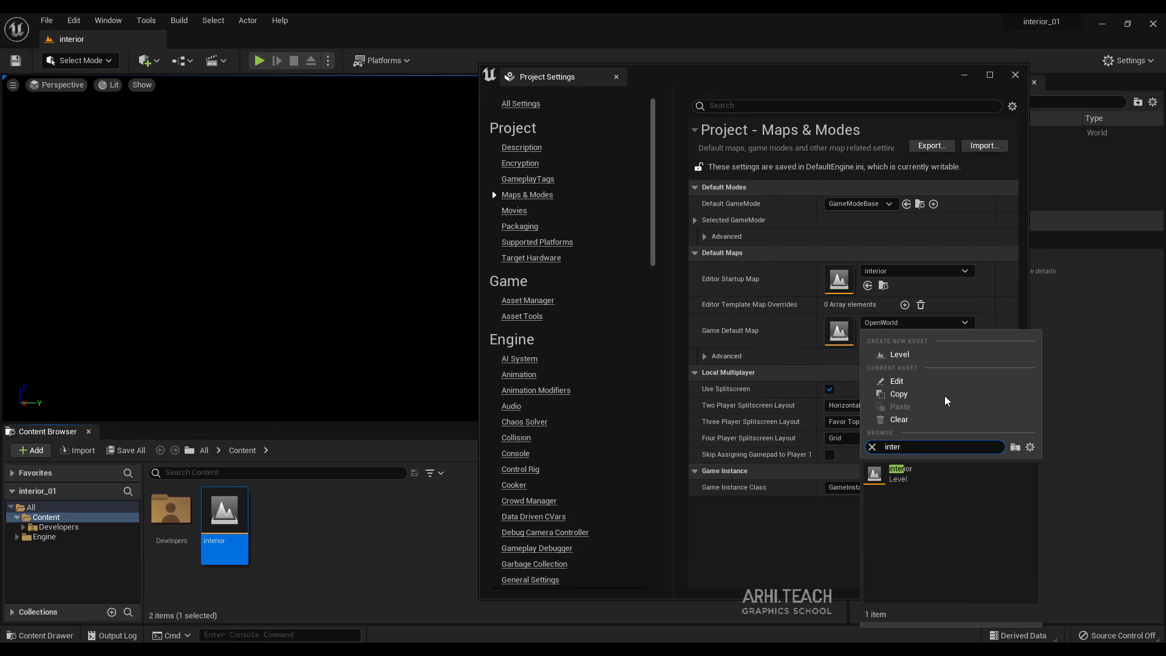
pyautogui.click(908, 473)
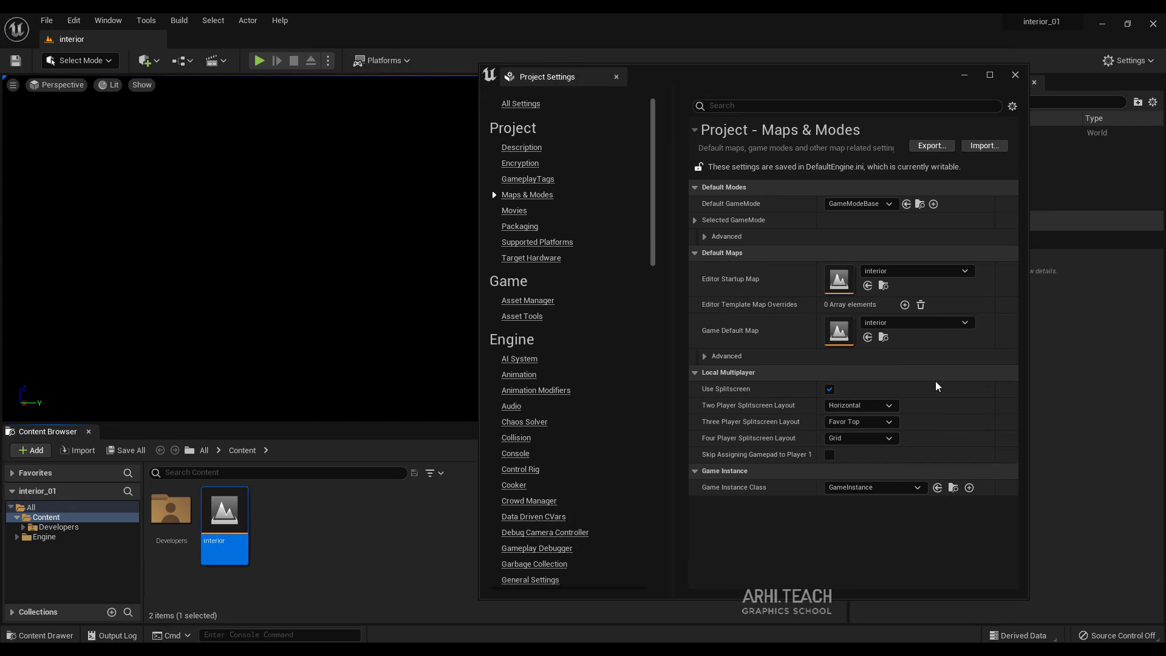
pyautogui.click(1015, 74)
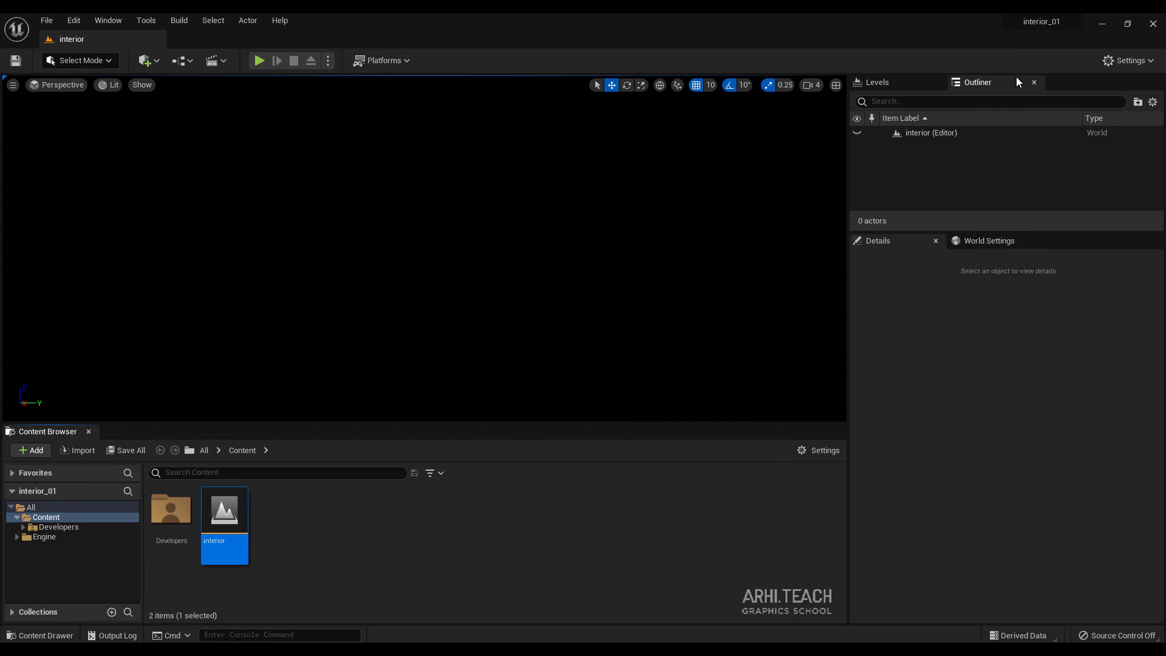
# Create a folder named geometry in the Content folder and open it
pyautogui.click(483, 491)
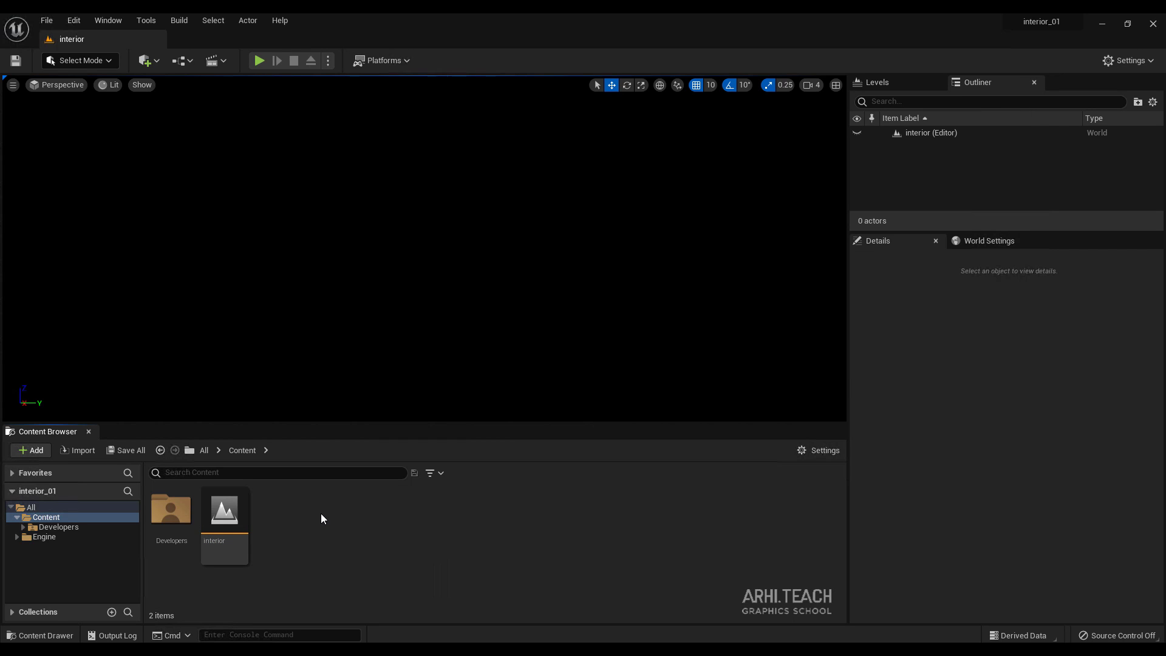
pyautogui.rightClick(321, 514)
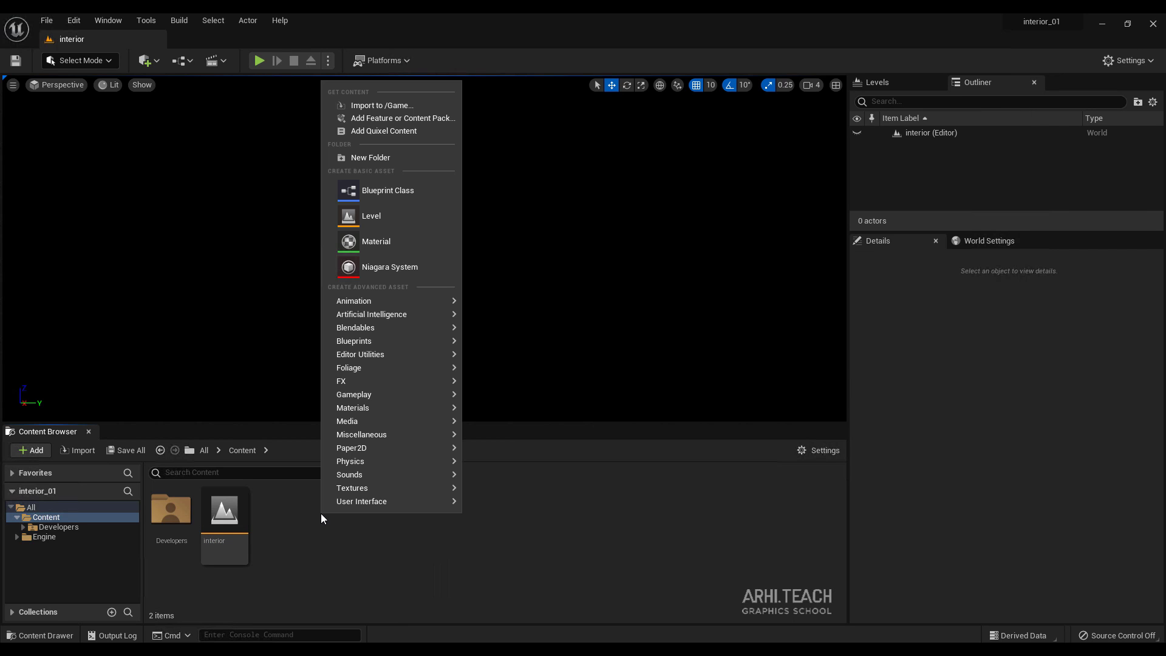
pyautogui.click(389, 158)
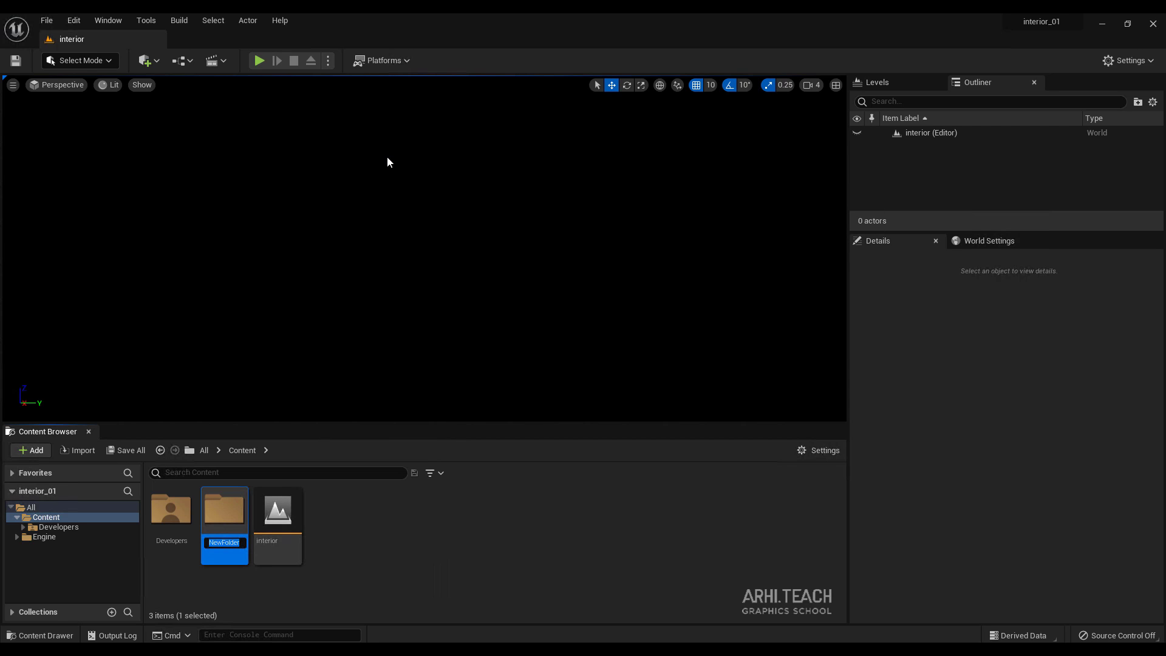
pyautogui.write('geometry')
pyautogui.press('Return')
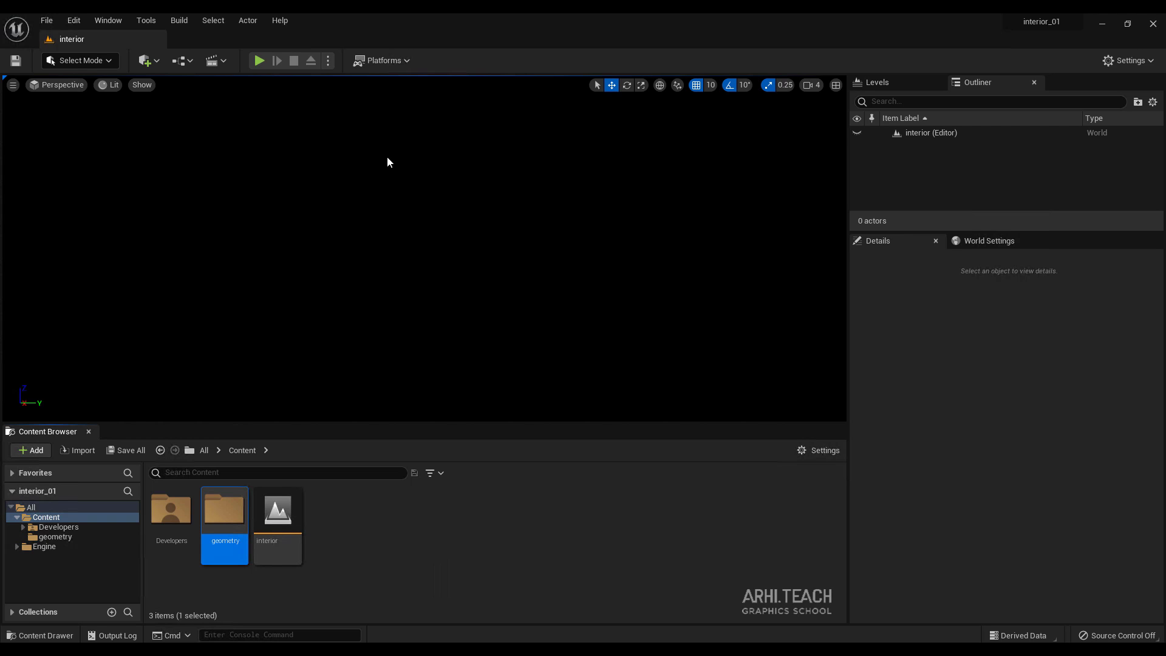
pyautogui.press('Return')
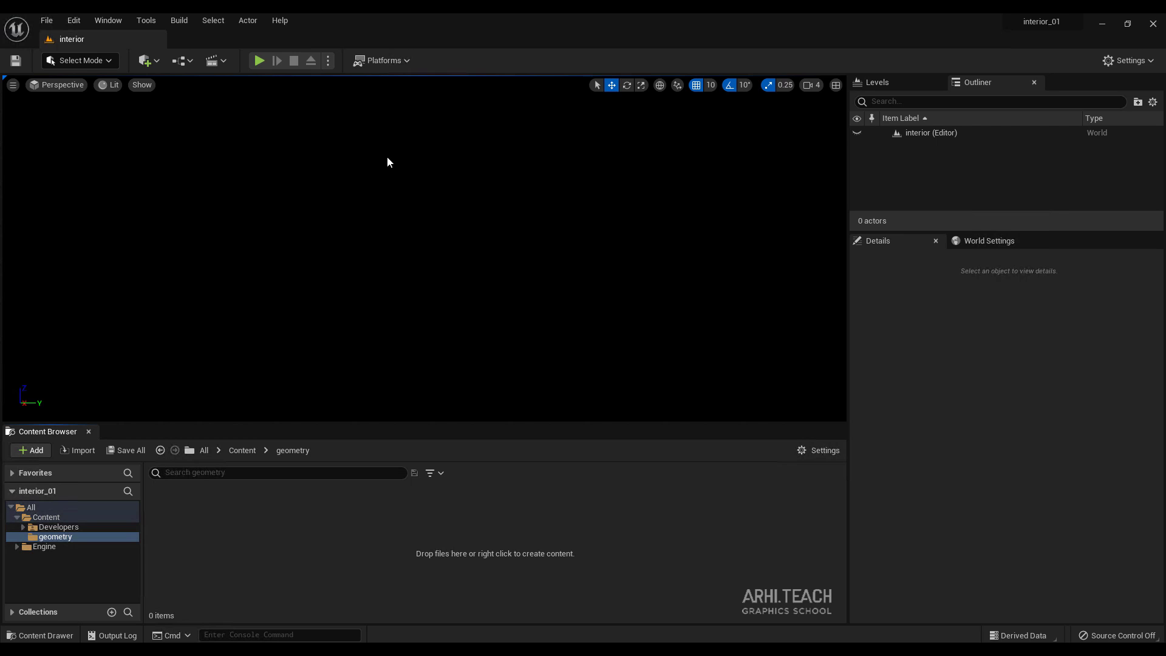
# Choose all the ceiling, floor and wall FBX files in the fbx folder for import into the geometry folder
pyautogui.rightClick(662, 489)
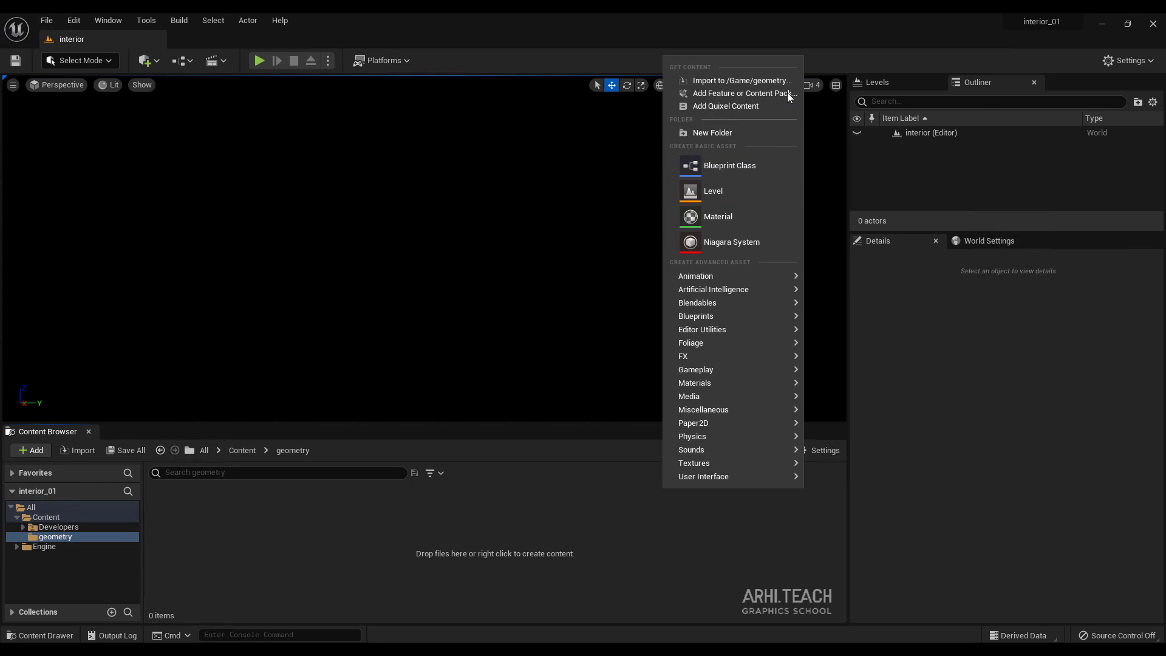
pyautogui.click(752, 82)
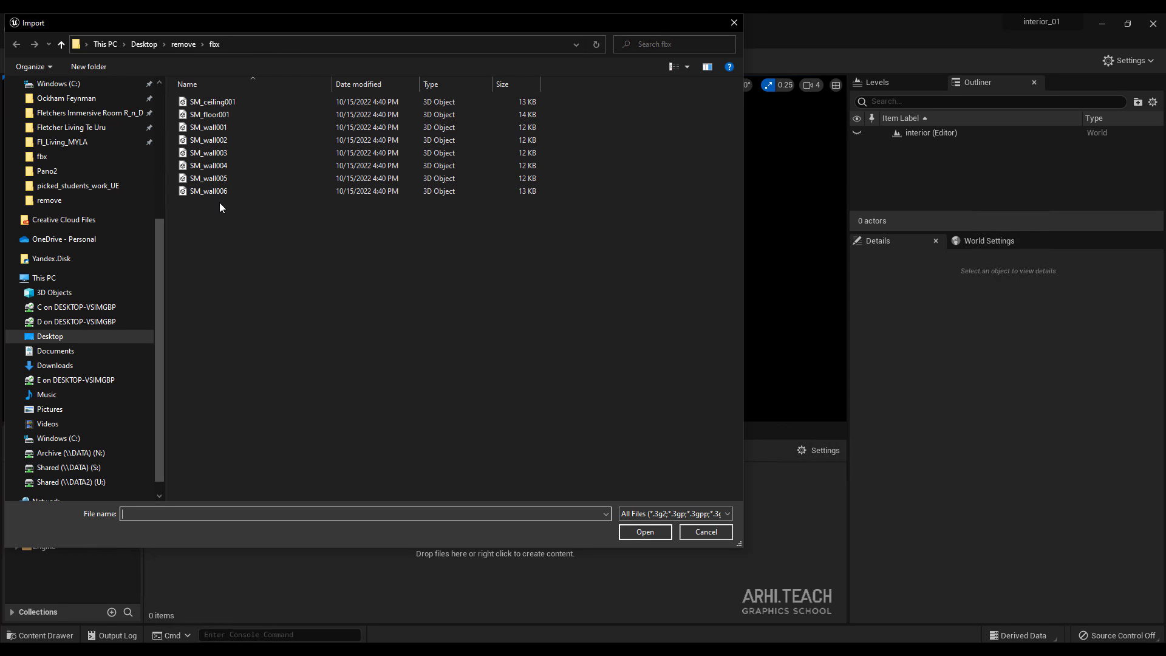
pyautogui.moveTo(585, 304); pyautogui.dragTo(241, 82)
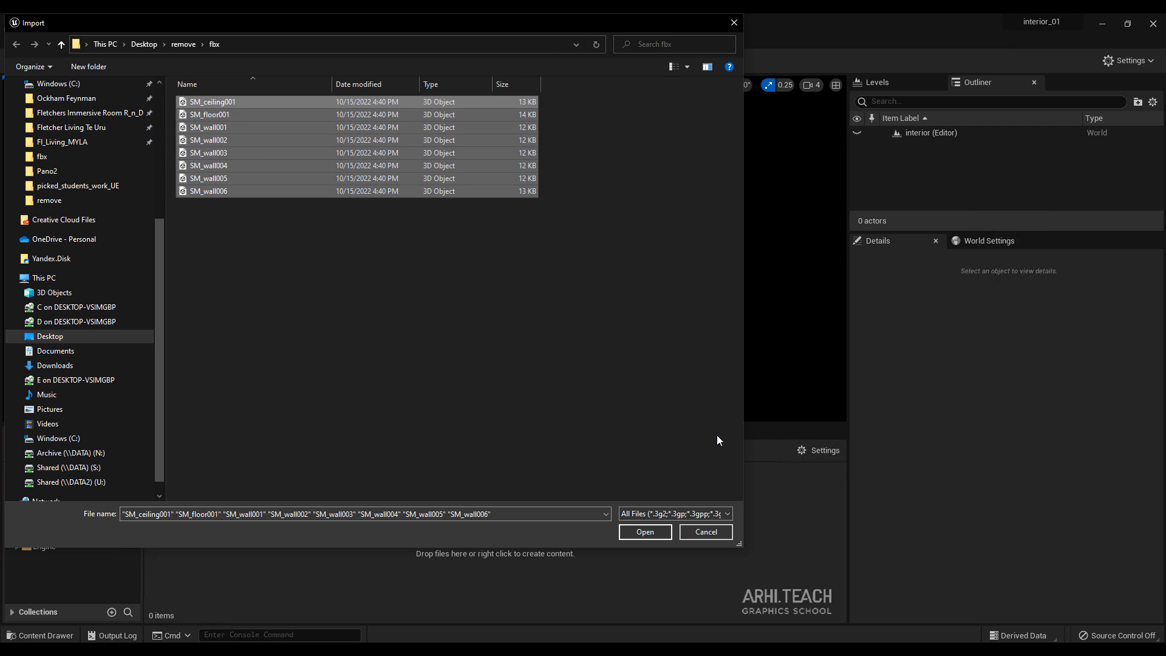
pyautogui.click(646, 532)
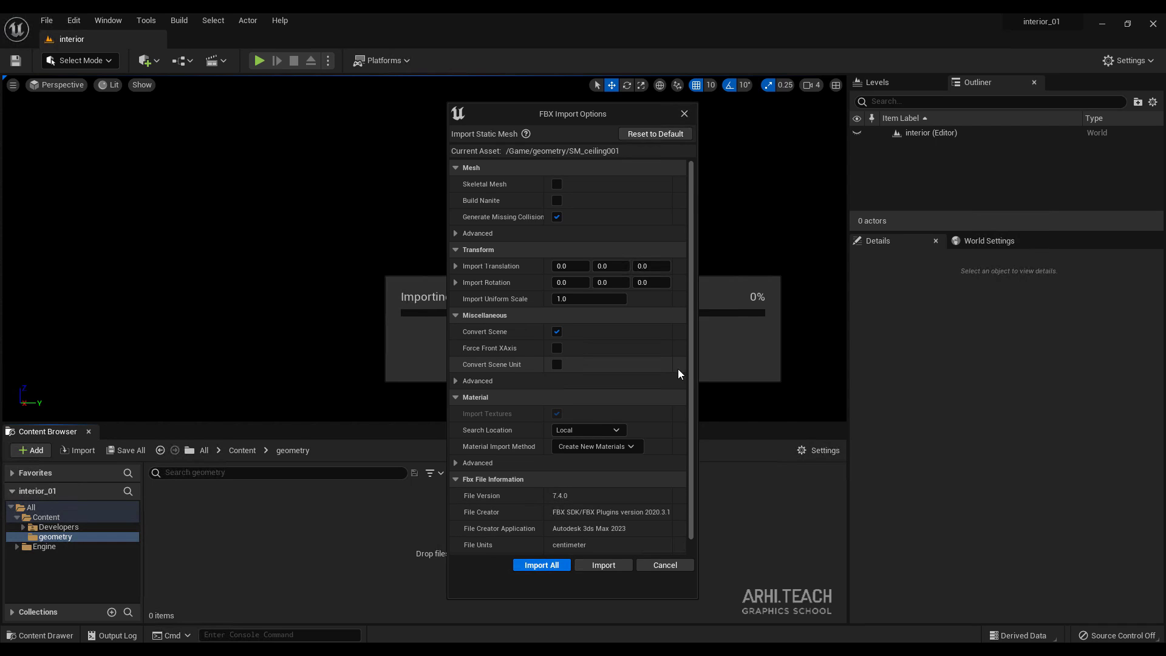
# Set the FBX Material Import Method to Do Not Create Material and disable Import Textures
pyautogui.moveTo(691, 186); pyautogui.dragTo(686, 236)
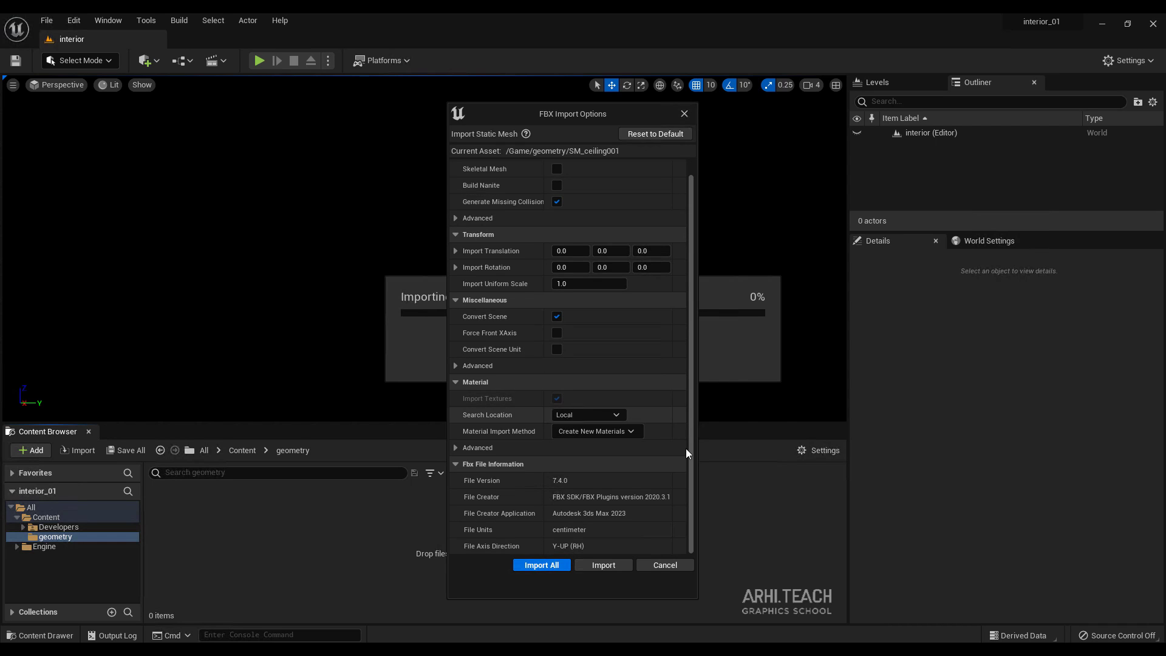
pyautogui.click(633, 432)
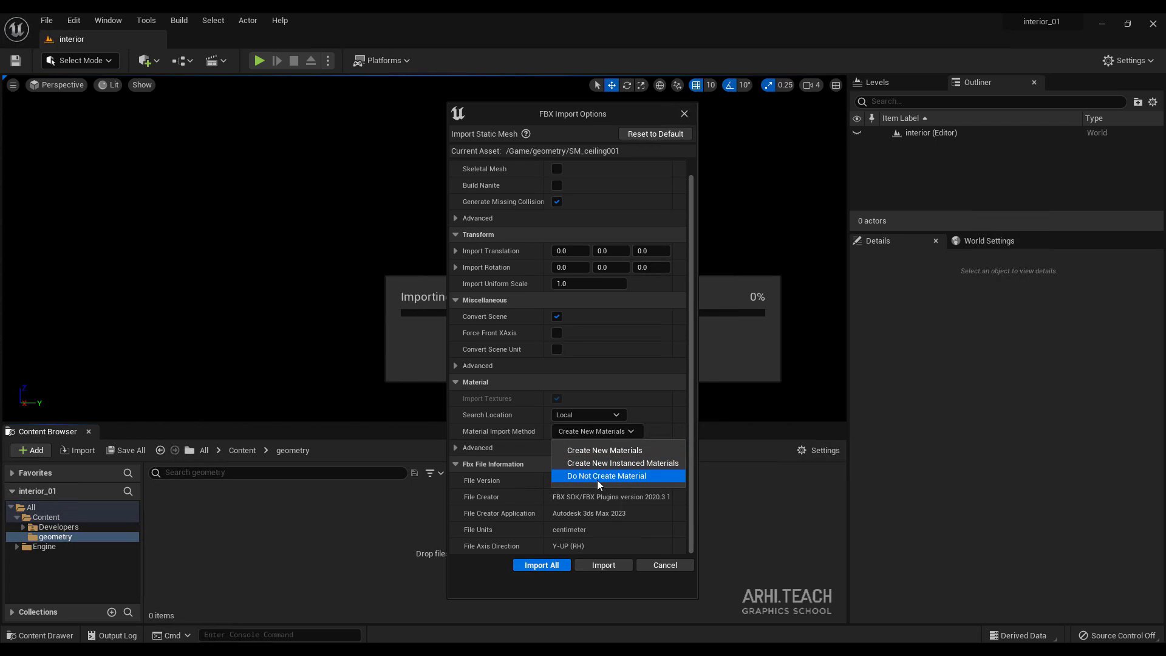
pyautogui.click(556, 477)
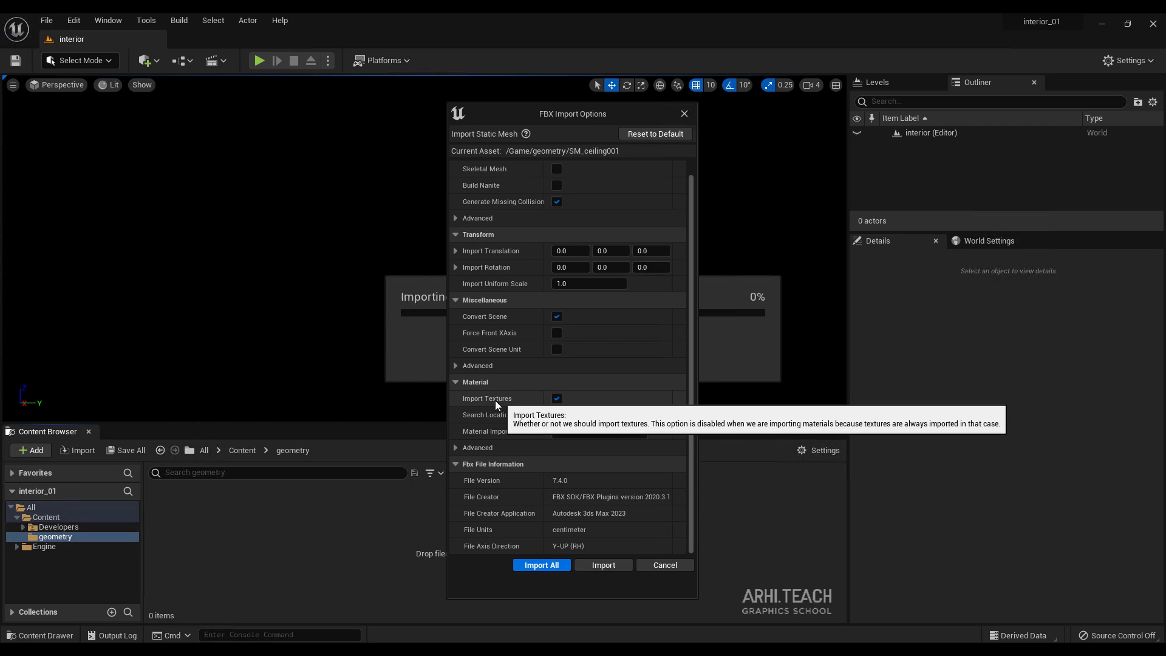
pyautogui.click(557, 398)
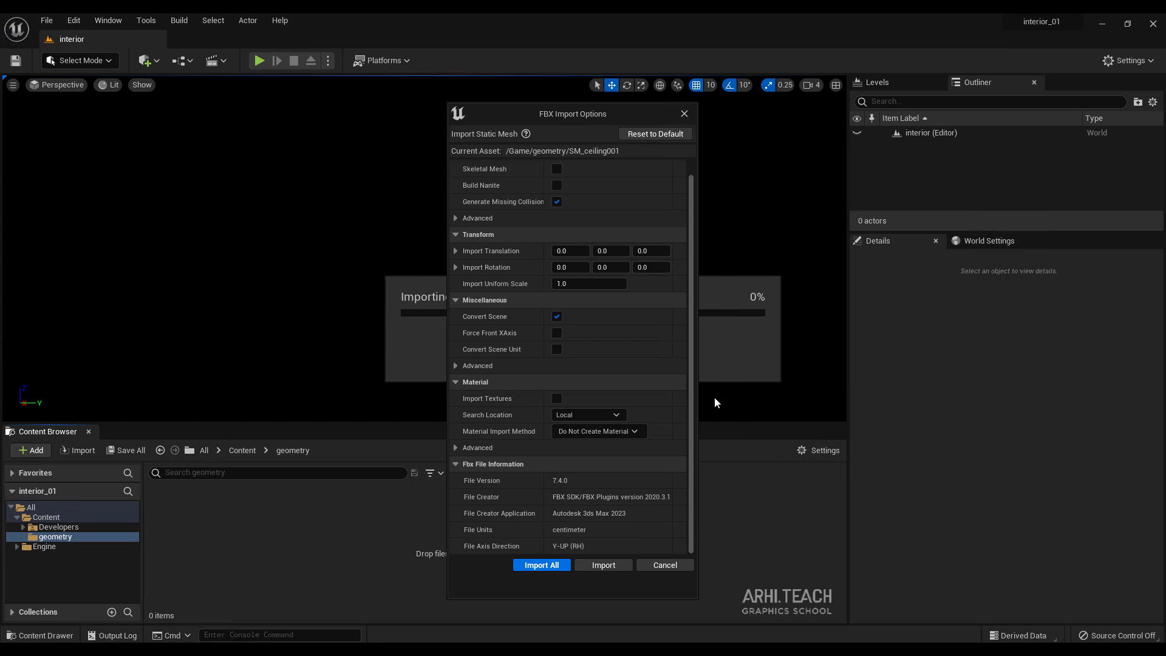
# Import all the chosen FBX meshes with these options and save the new static meshes
pyautogui.click(544, 567)
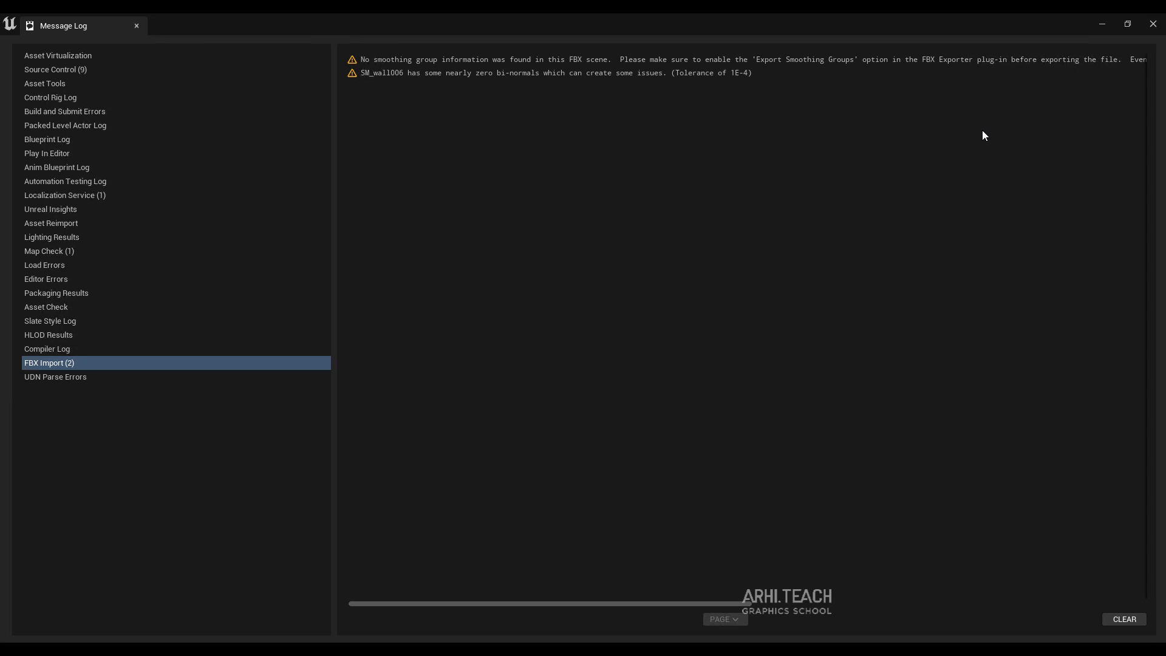
pyautogui.click(1154, 24)
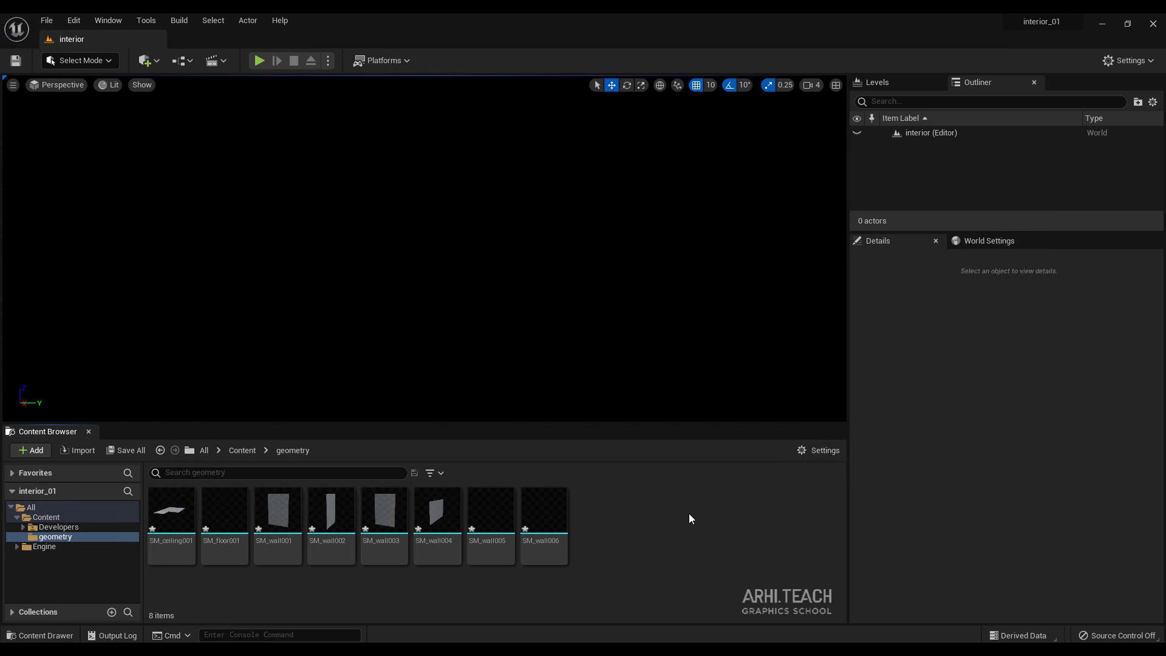
pyautogui.click(126, 451)
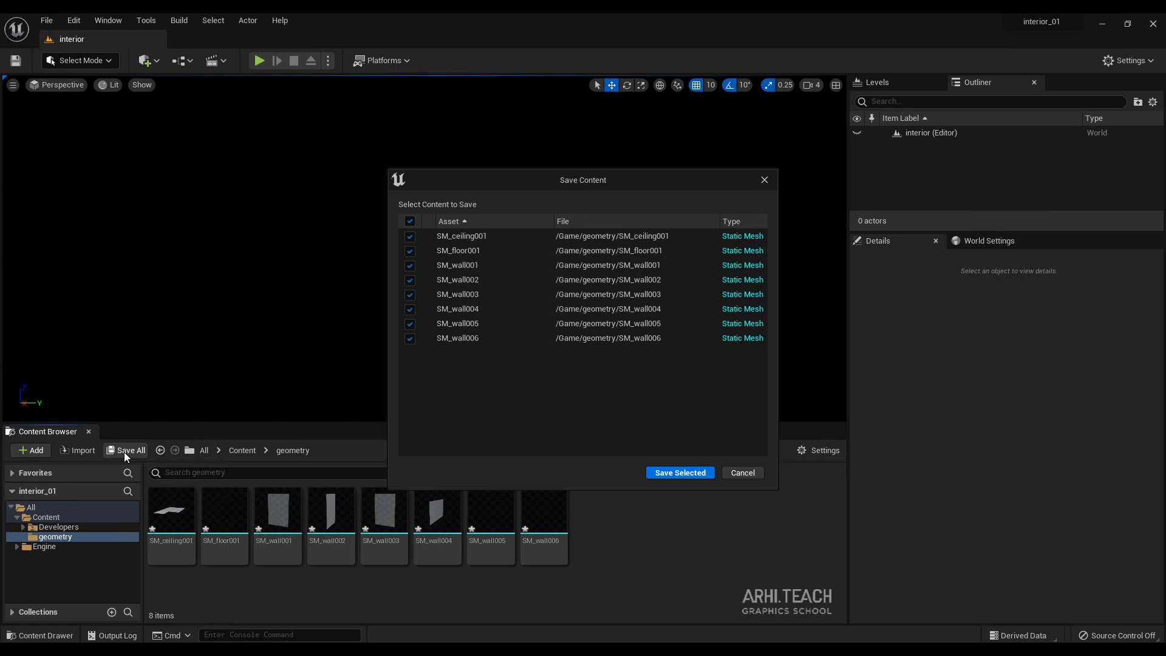
pyautogui.click(668, 473)
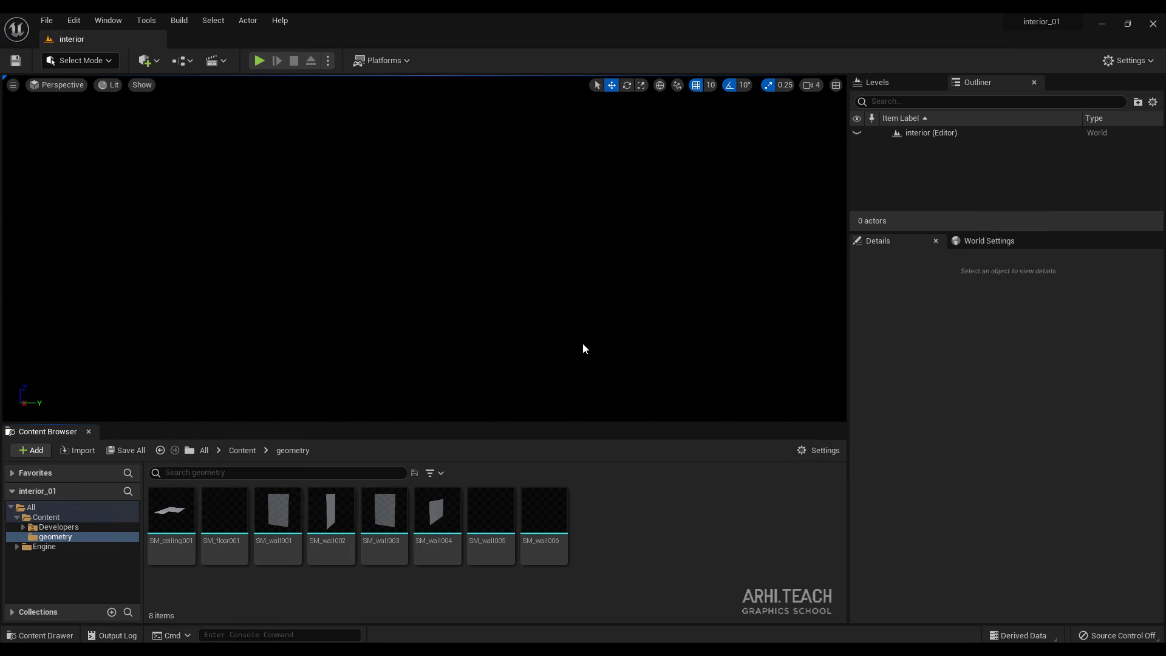
# Place all meshes from SM_ceiling001 to SM_wall006 in the level and reset their location to 0, 0, 0
pyautogui.click(171, 522)
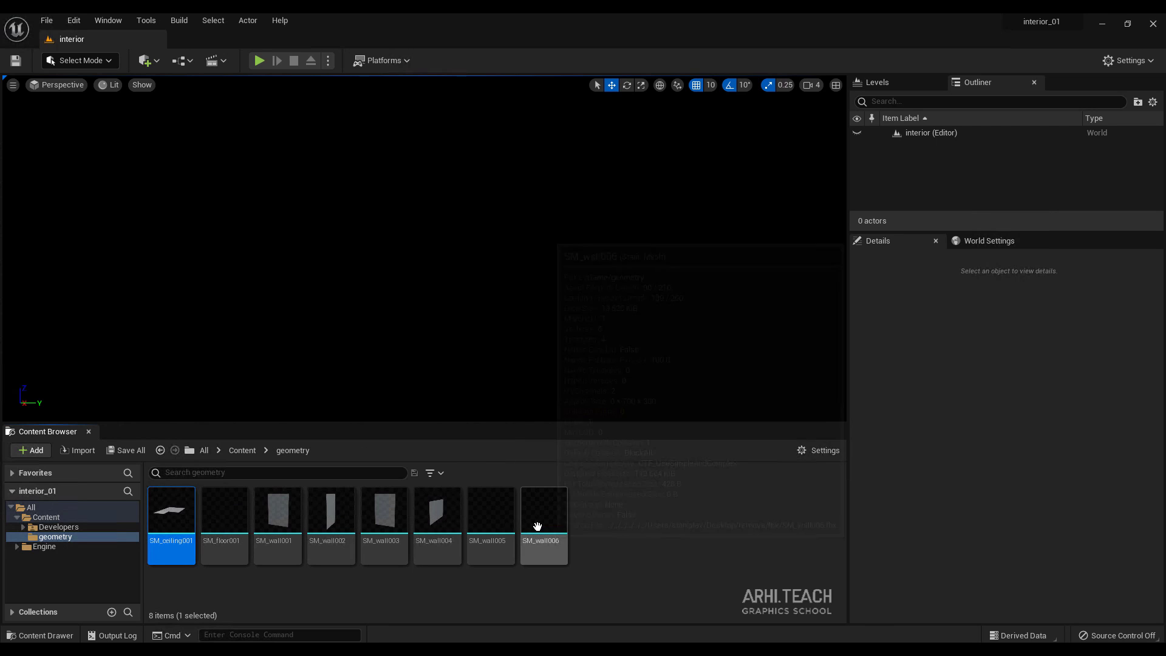
pyautogui.keyDown('shift'); pyautogui.click(537, 525); pyautogui.keyUp('shift')
pyautogui.moveTo(481, 521); pyautogui.dragTo(486, 303)
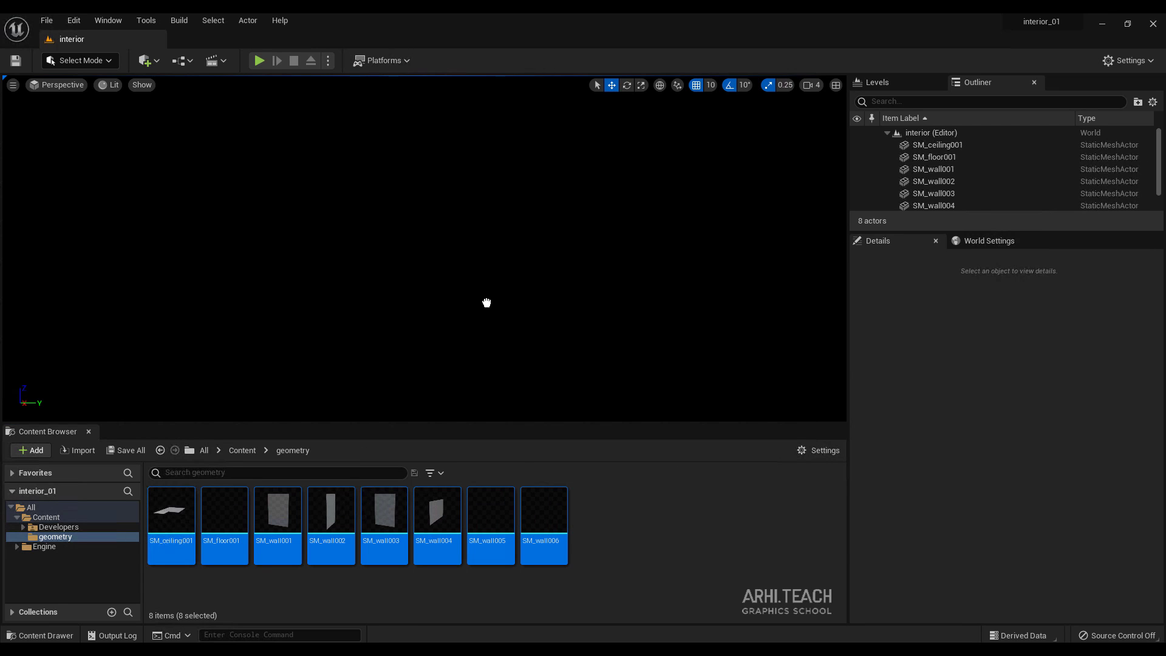
pyautogui.press('f')
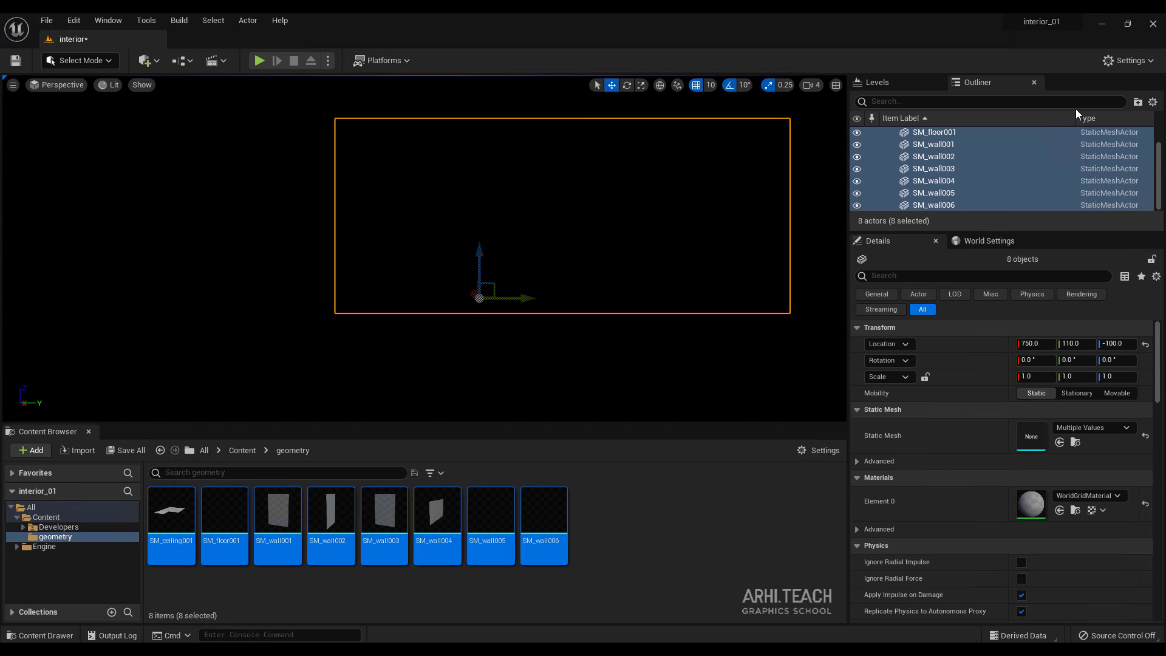
pyautogui.click(1146, 345)
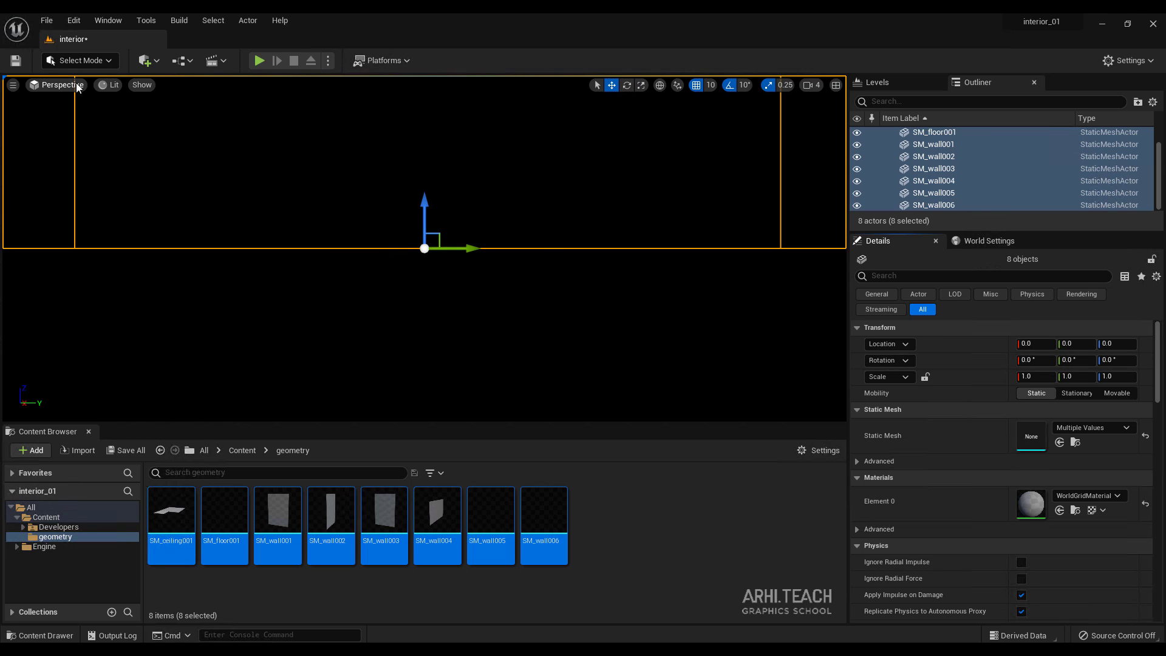
# Switch the viewport to the Unlit view mode and bring the whole room into view
pyautogui.click(115, 87)
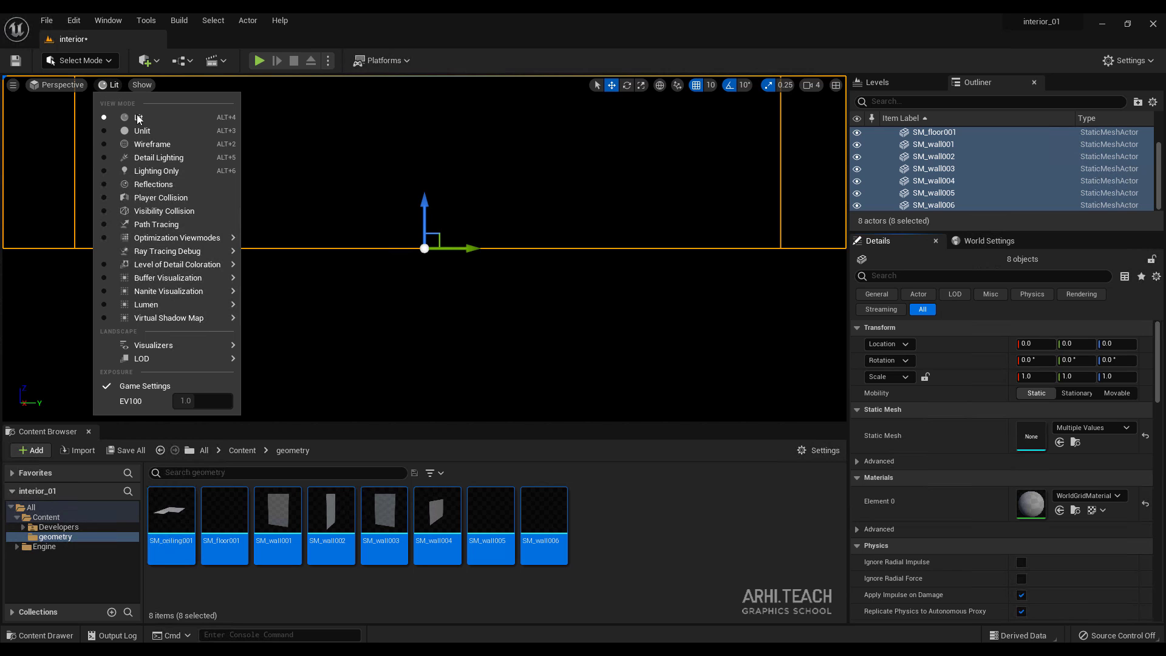
pyautogui.click(137, 131)
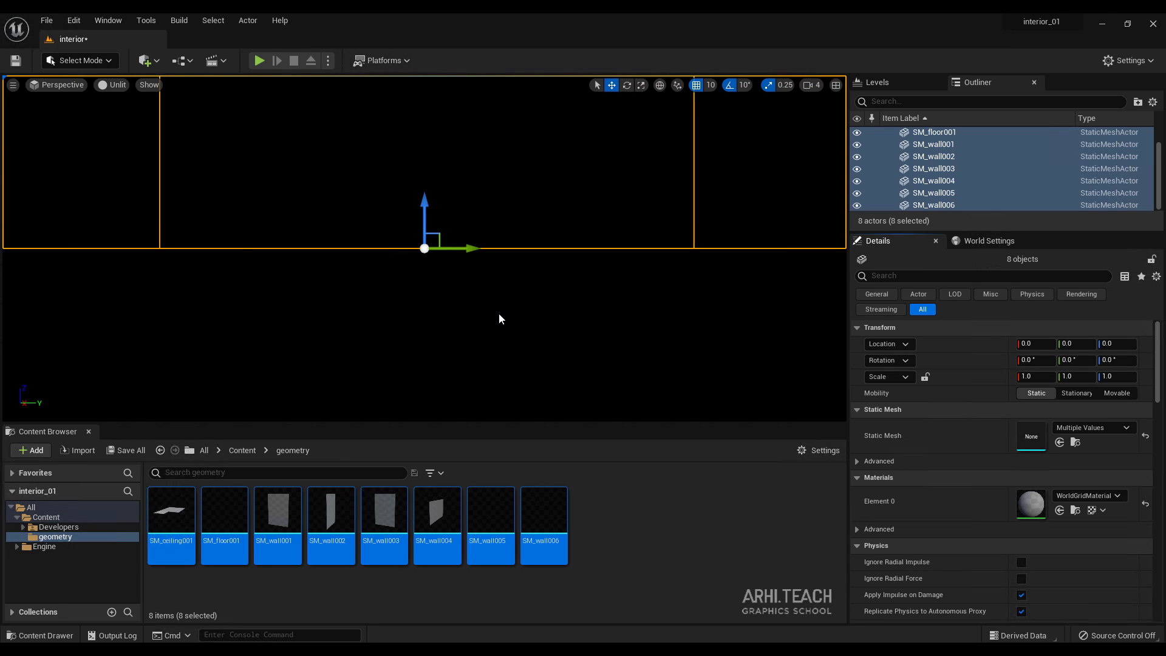
pyautogui.scroll(-5, 498, 312)
pyautogui.scroll(3, 490, 85)
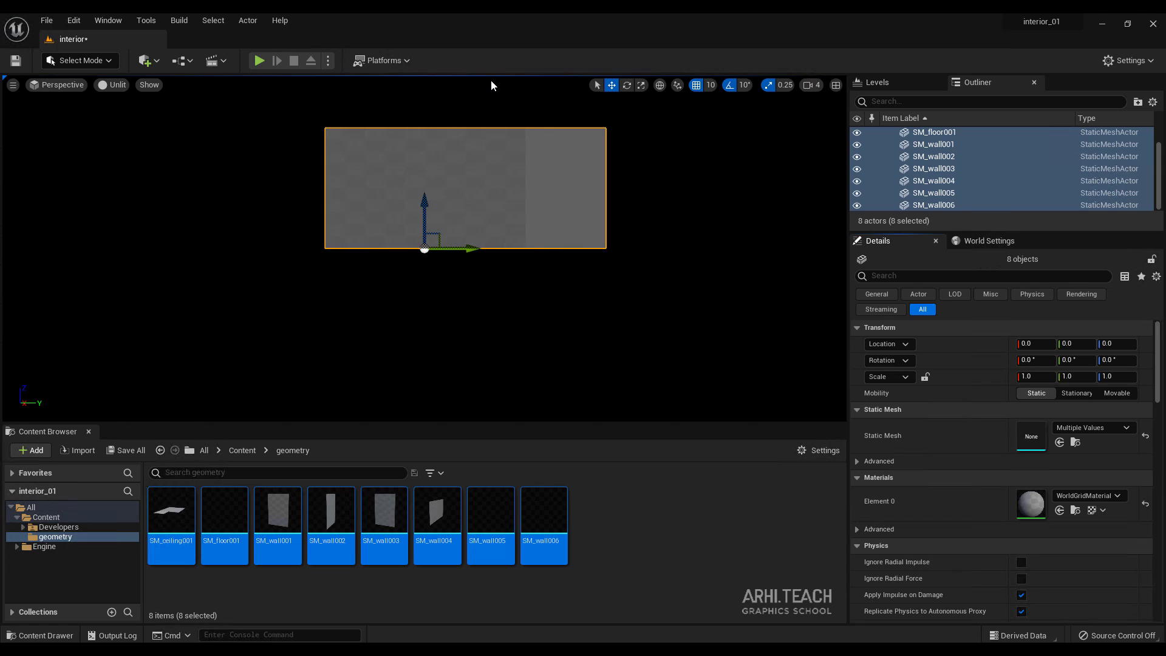
pyautogui.keyDown('alt'); pyautogui.moveTo(514, 238); pyautogui.dragTo(542, 248); pyautogui.keyUp('alt')
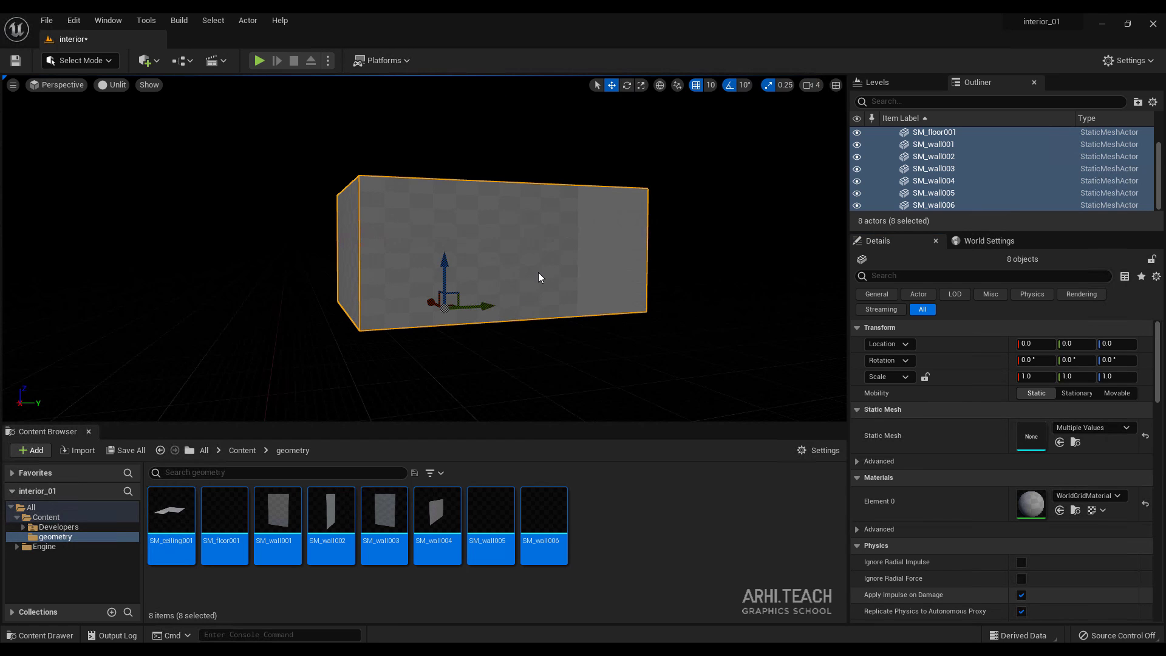
# Fly around the placed room meshes to examine them from outside and up close
pyautogui.rightClick(538, 273)
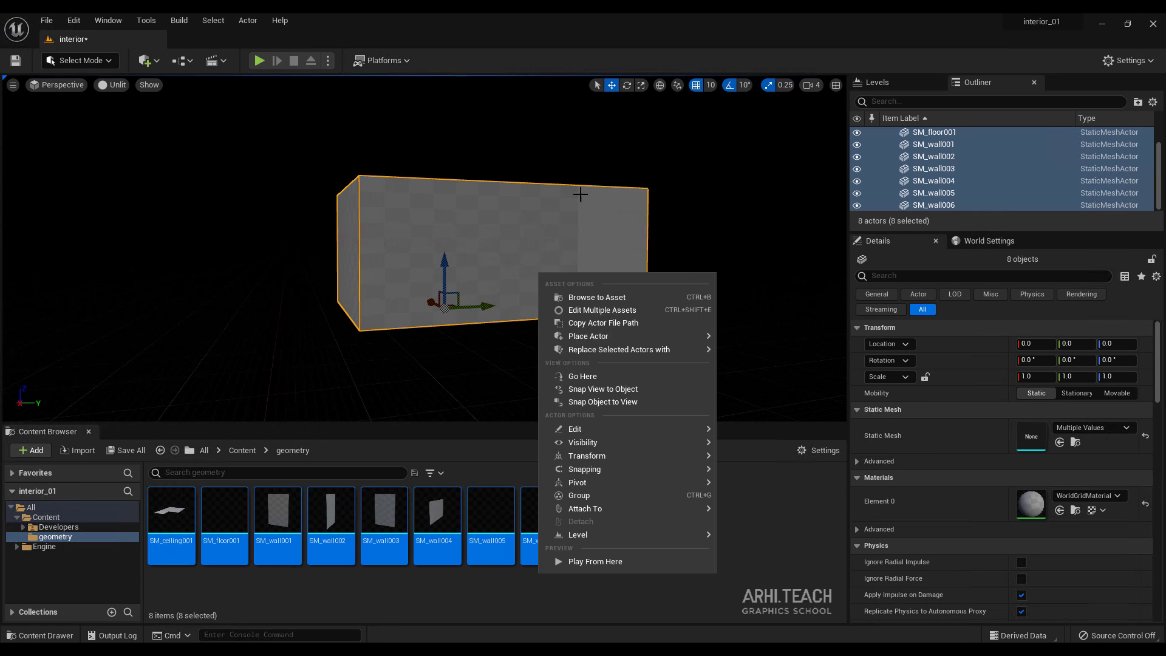
pyautogui.moveTo(580, 194); pyautogui.dragTo(580, 198, button='right')
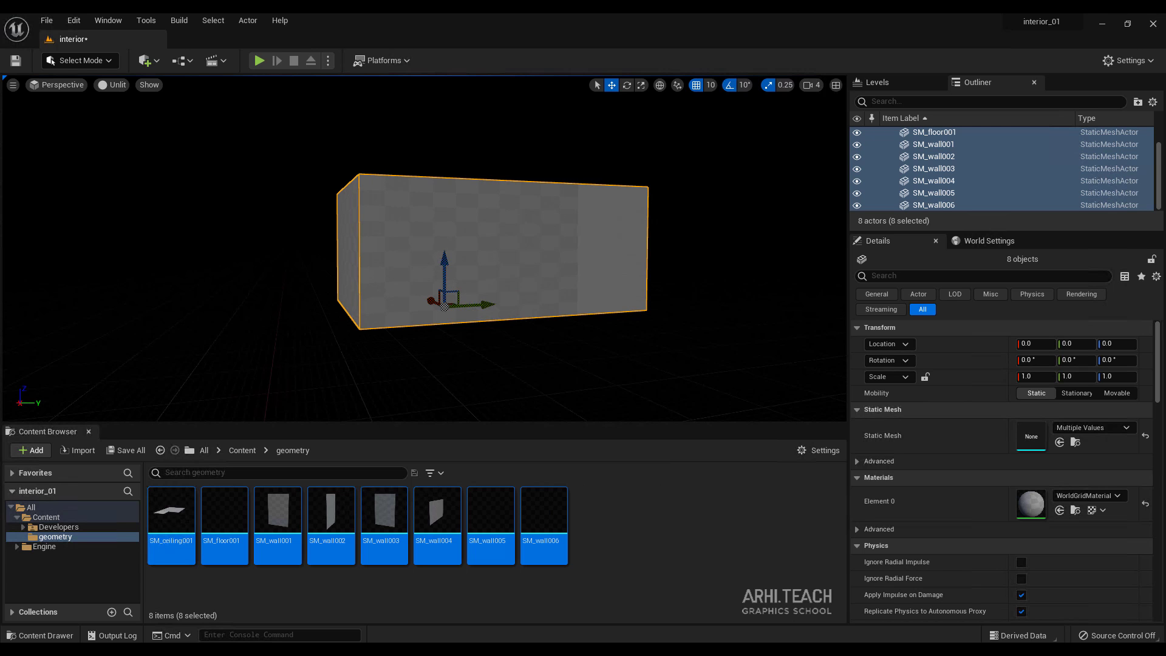
pyautogui.press('s')
pyautogui.press('a')
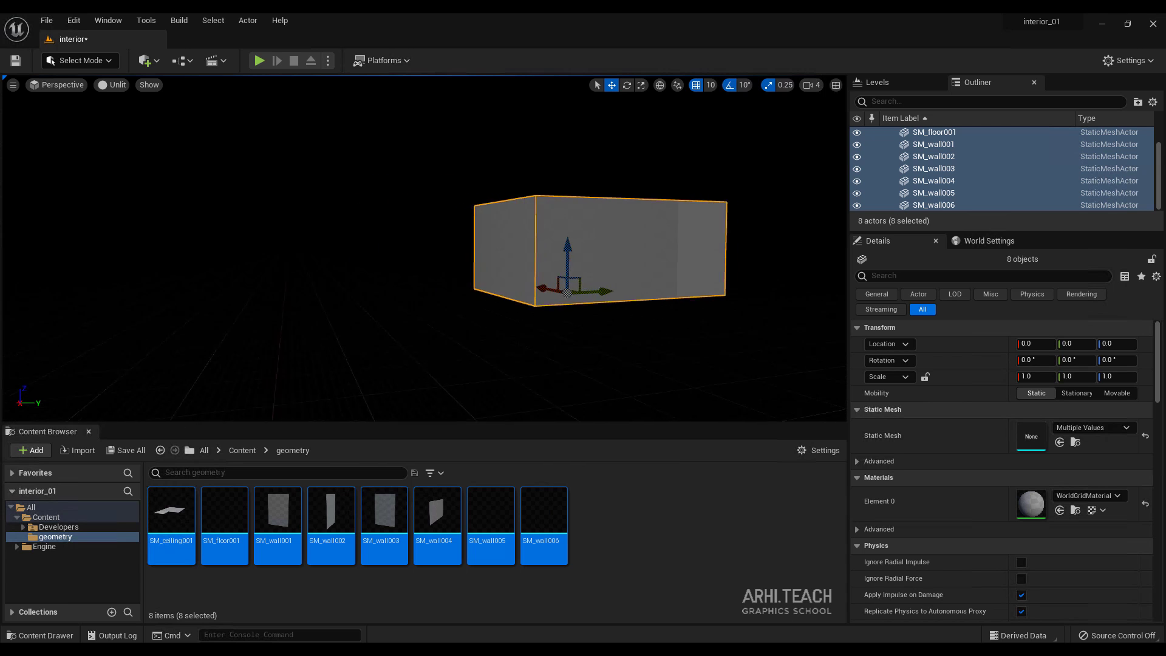
pyautogui.press('w')
pyautogui.press('d')
pyautogui.press('w')
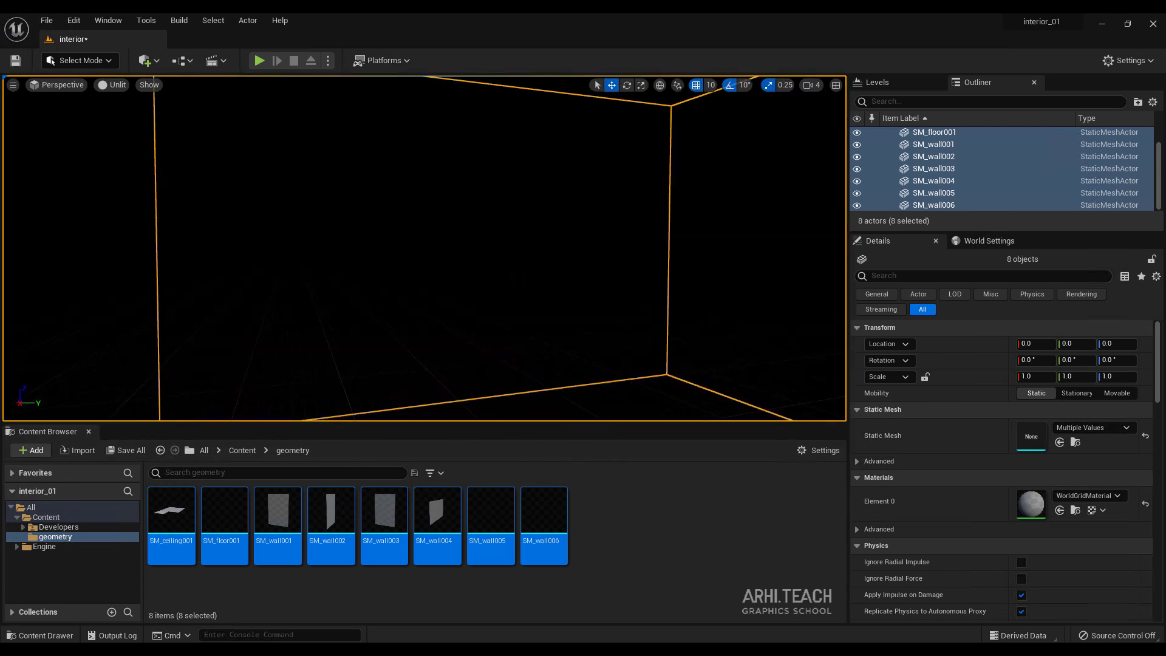
pyautogui.press('s')
pyautogui.moveTo(580, 198); pyautogui.dragTo(575, 204, button='right')
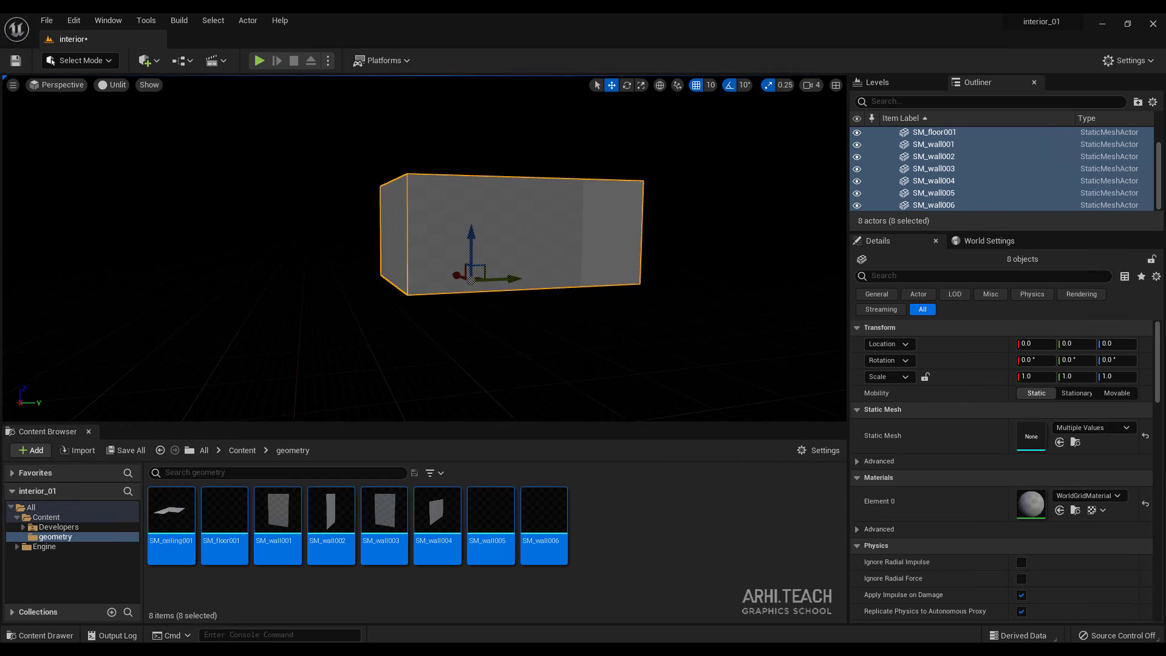
pyautogui.press('w')
pyautogui.press('s')
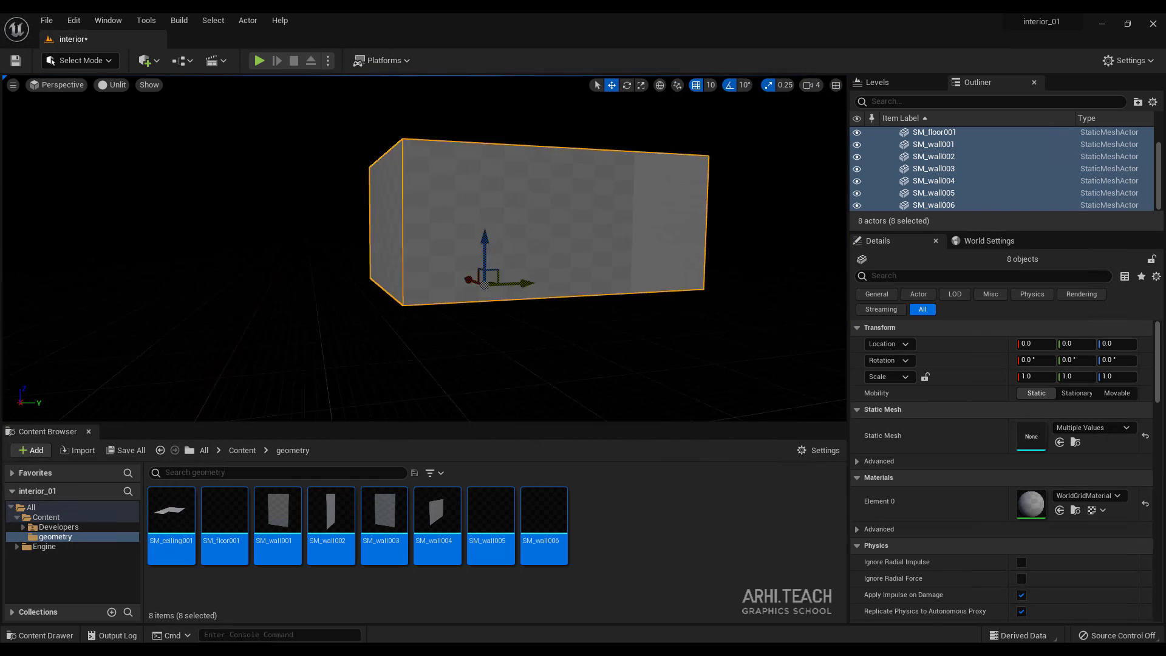
# Circle the assembled room from farther away to examine its outer walls from several sides
pyautogui.press('w')
pyautogui.press('s')
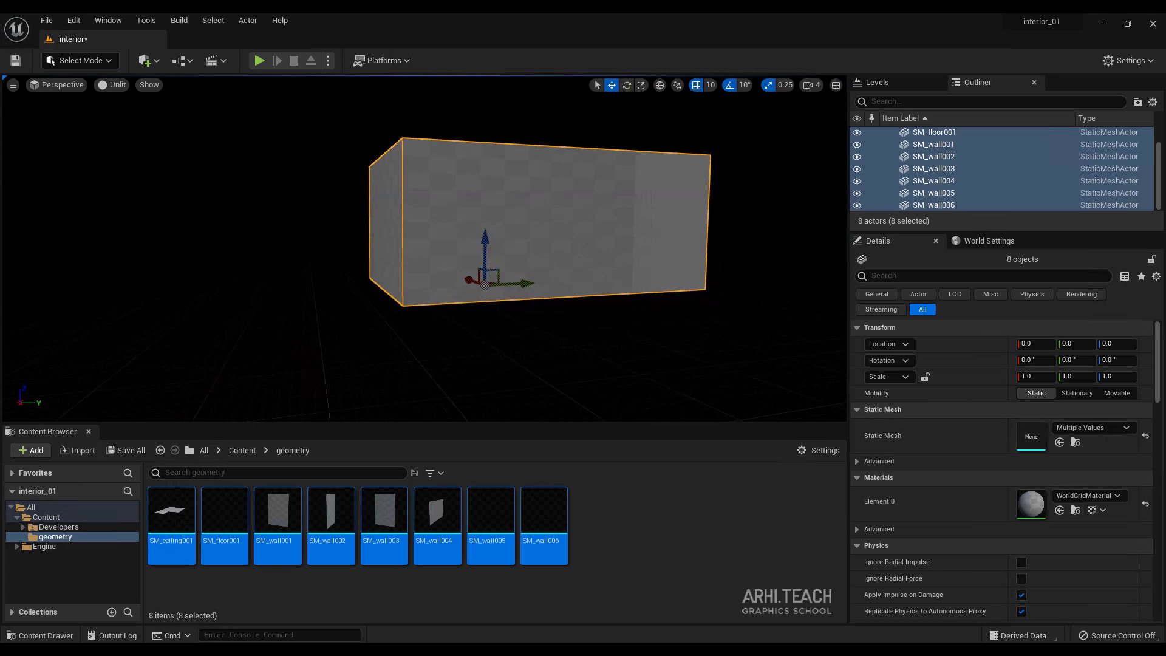
pyautogui.press('w')
pyautogui.moveTo(574, 204); pyautogui.dragTo(568, 204, button='right')
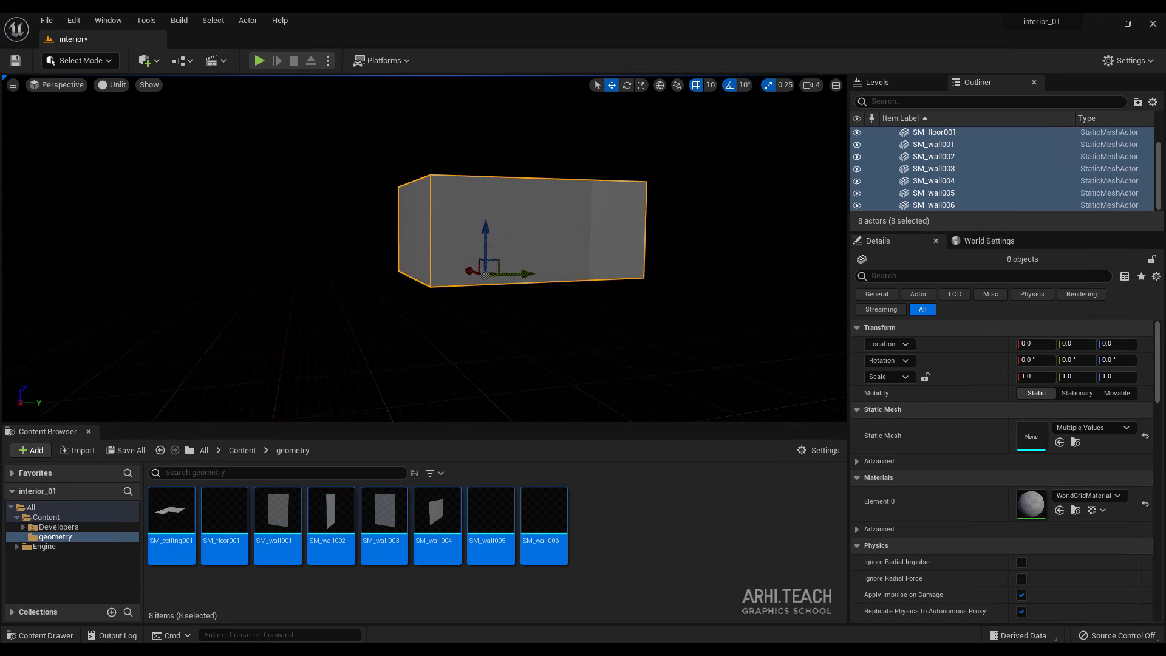
pyautogui.press('a')
pyautogui.press('d')
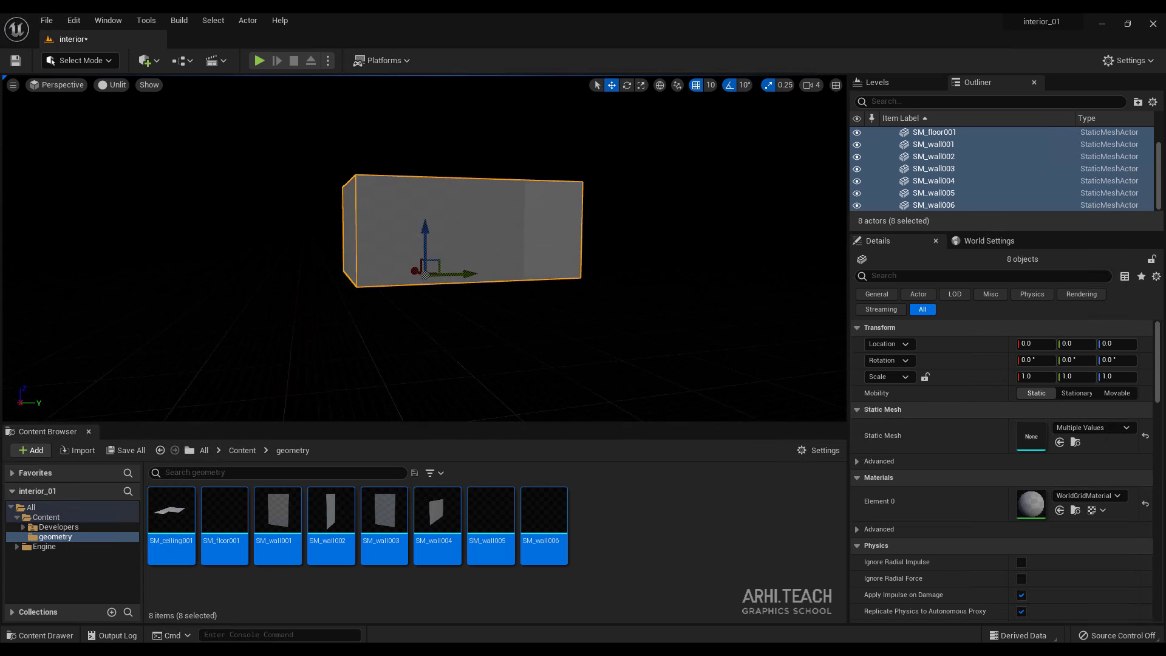
pyautogui.press('a')
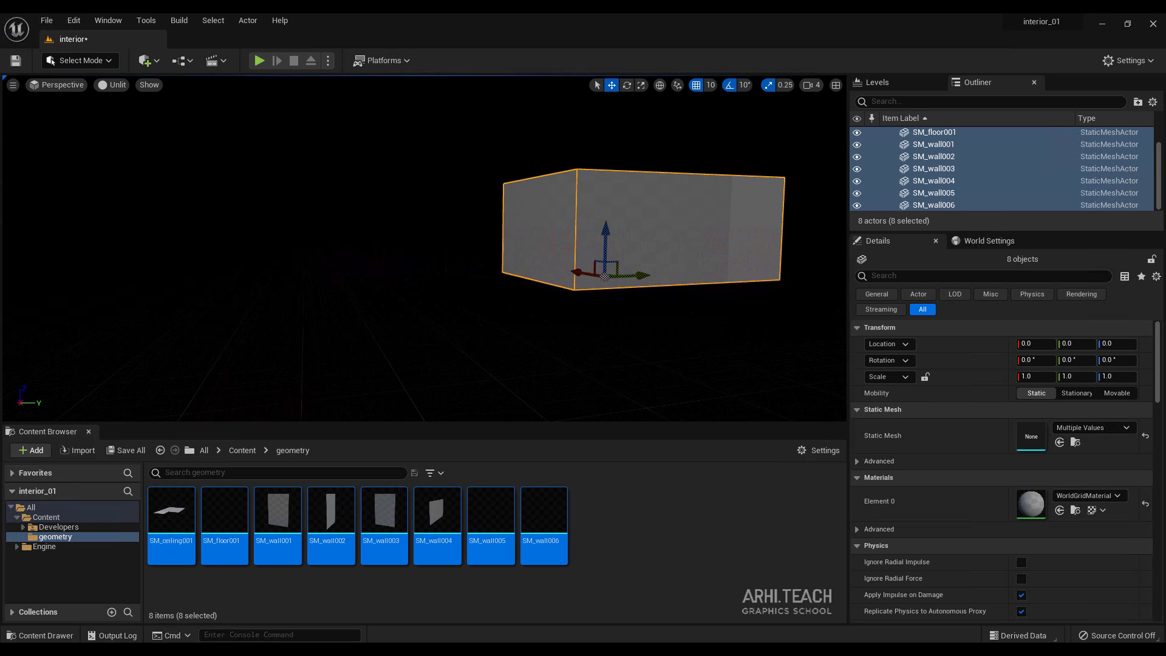
pyautogui.press('w')
pyautogui.press('s')
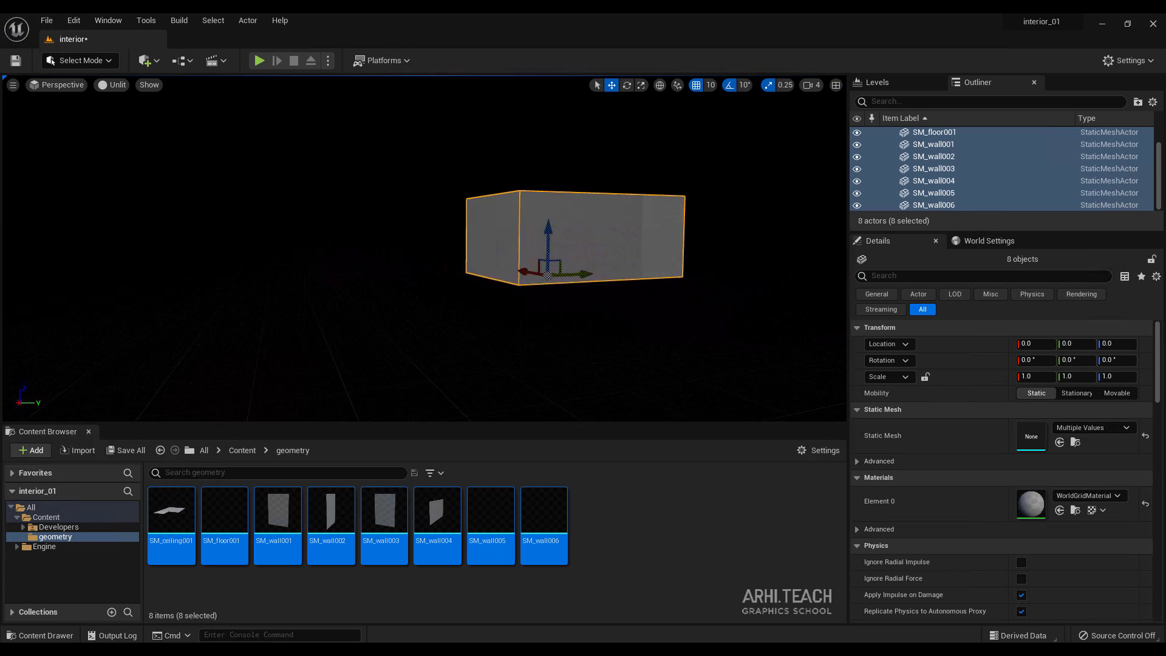
pyautogui.press('w')
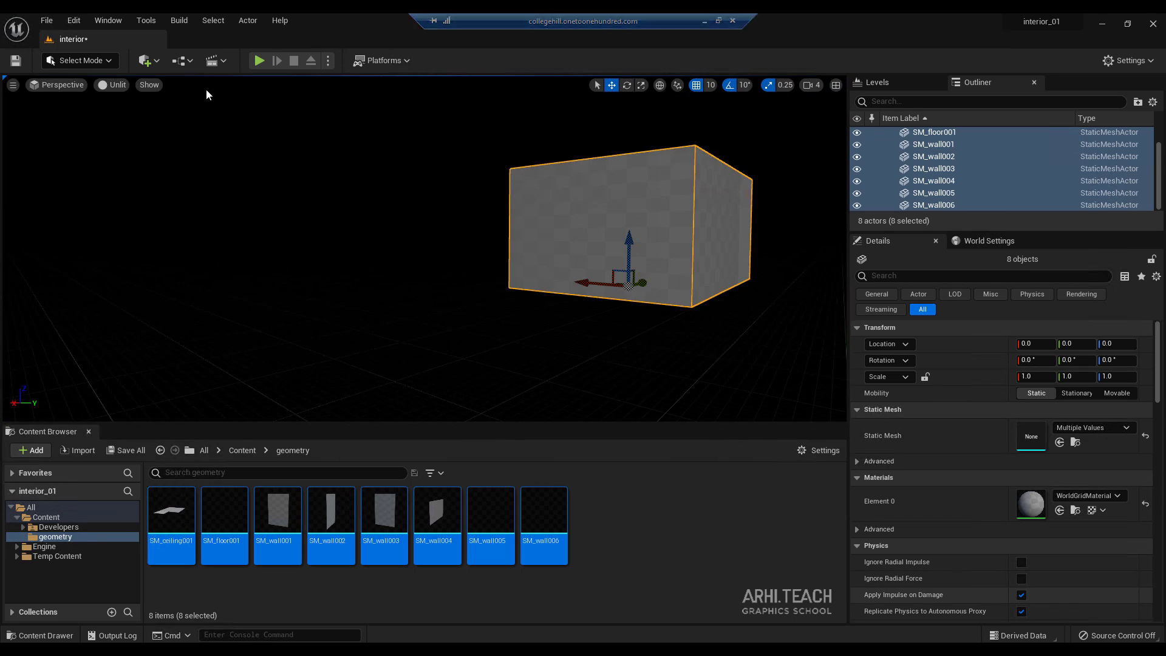
# Find the Sky Light actor by searching for "sky" and add it to the level
pyautogui.click(158, 61)
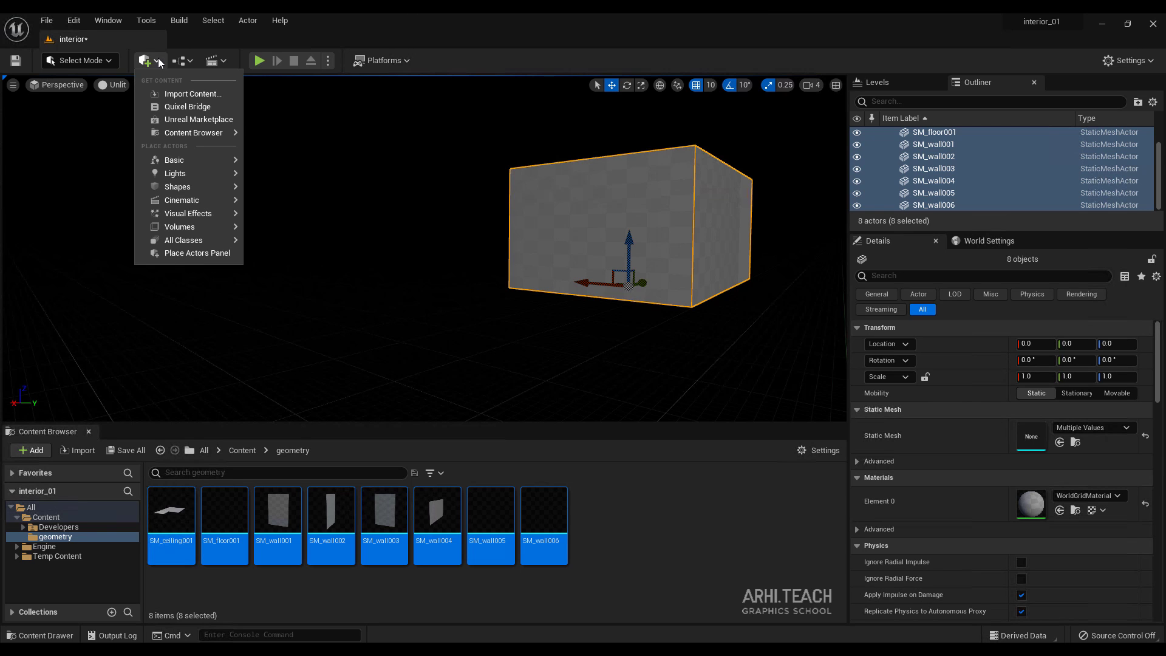
pyautogui.write('sky')
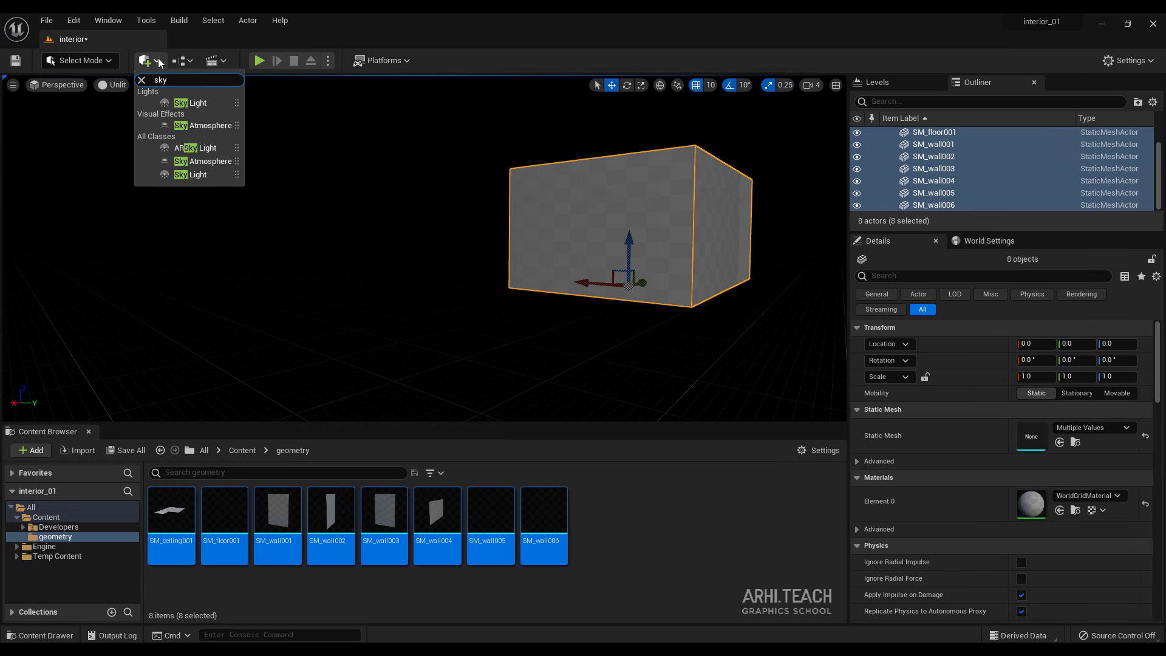
pyautogui.click(190, 103)
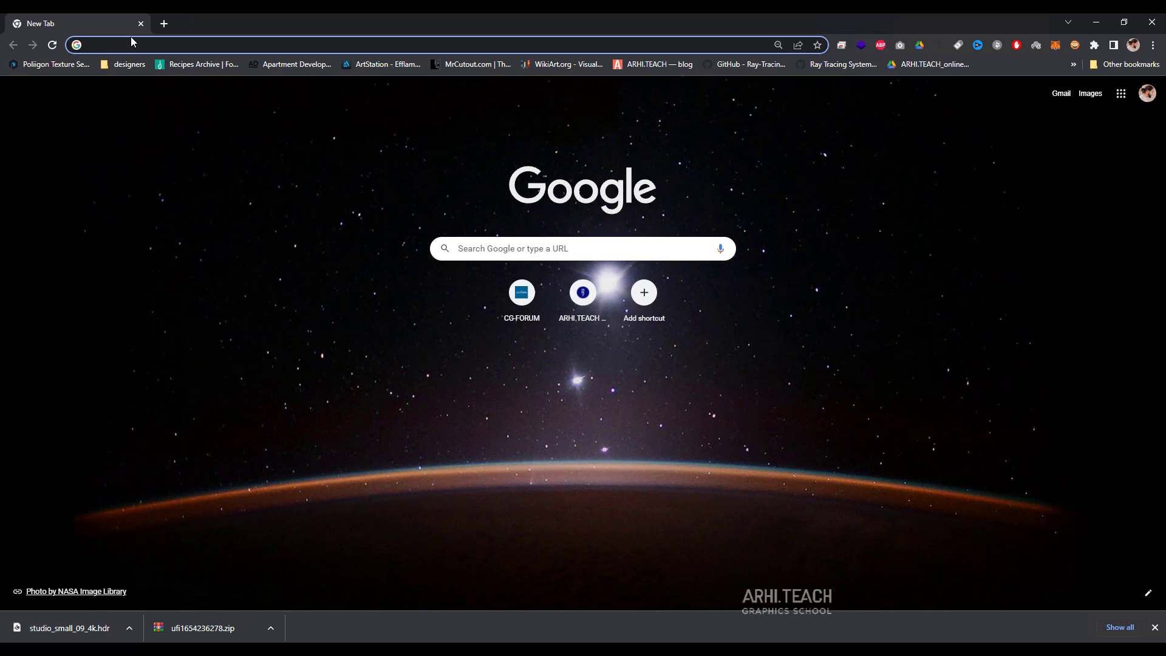
# Switch to the Chrome browser, search the web for "haven hdri" and open Poly Haven's HDRIs page
pyautogui.write('have')
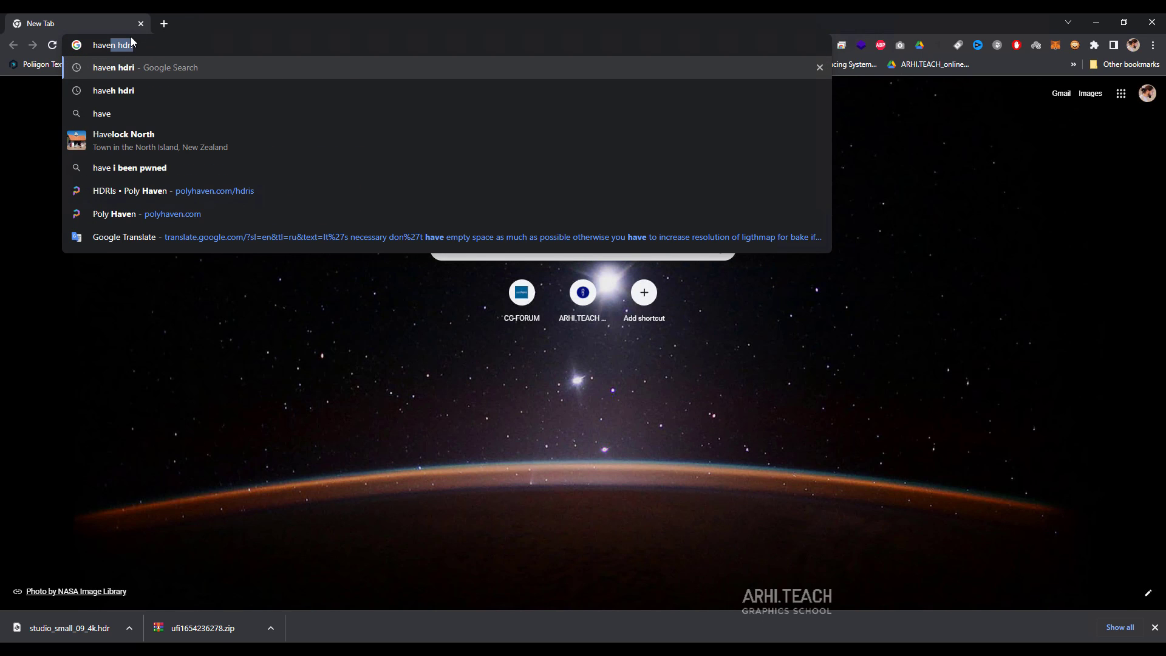
pyautogui.press('Return')
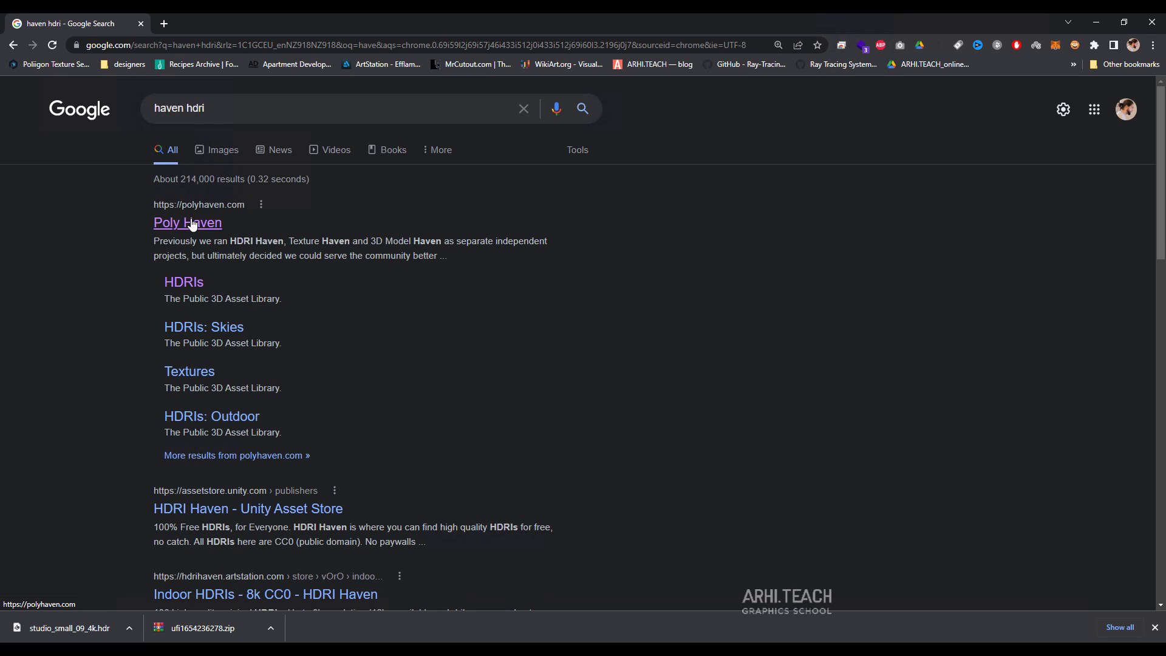
pyautogui.click(182, 282)
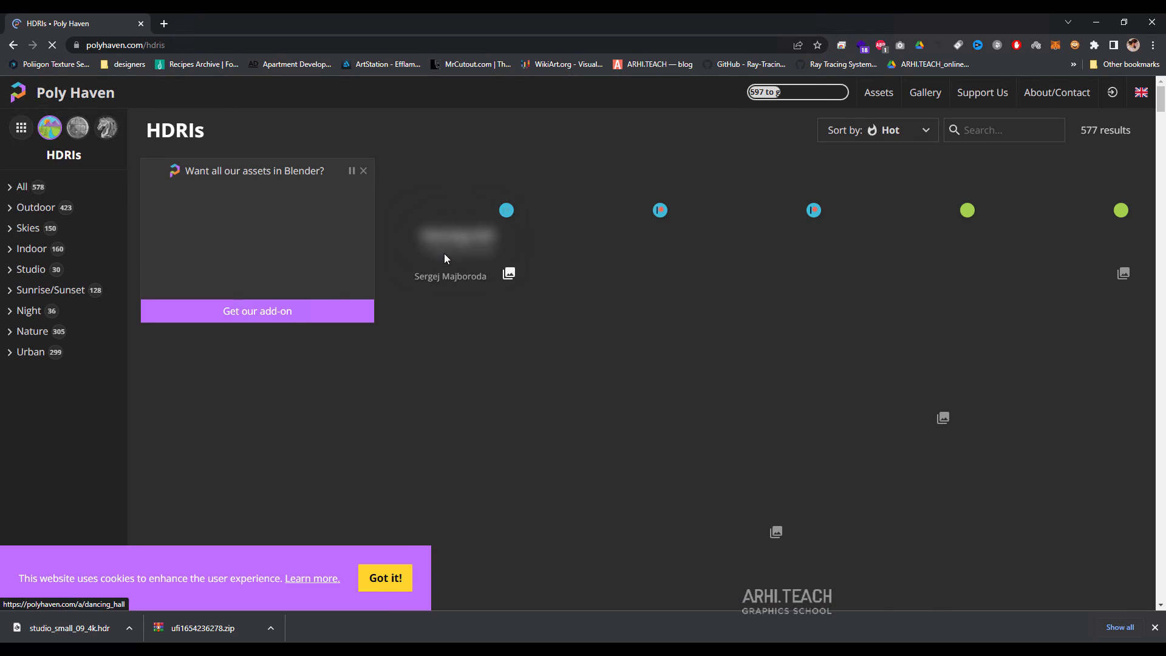
# Find the Studio Small 09 HDRI in the library and download its 4K HDR version into the remove folder
pyautogui.scroll(-3, 989, 352)
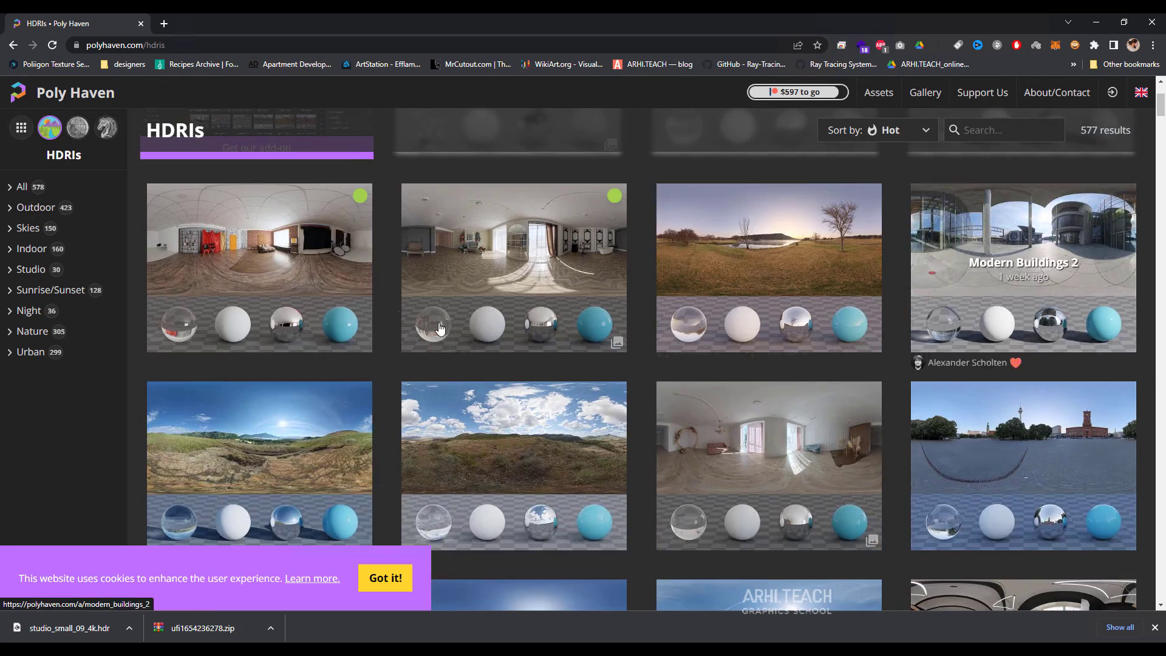
pyautogui.scroll(-4, 393, 321)
pyautogui.scroll(-10, 393, 321)
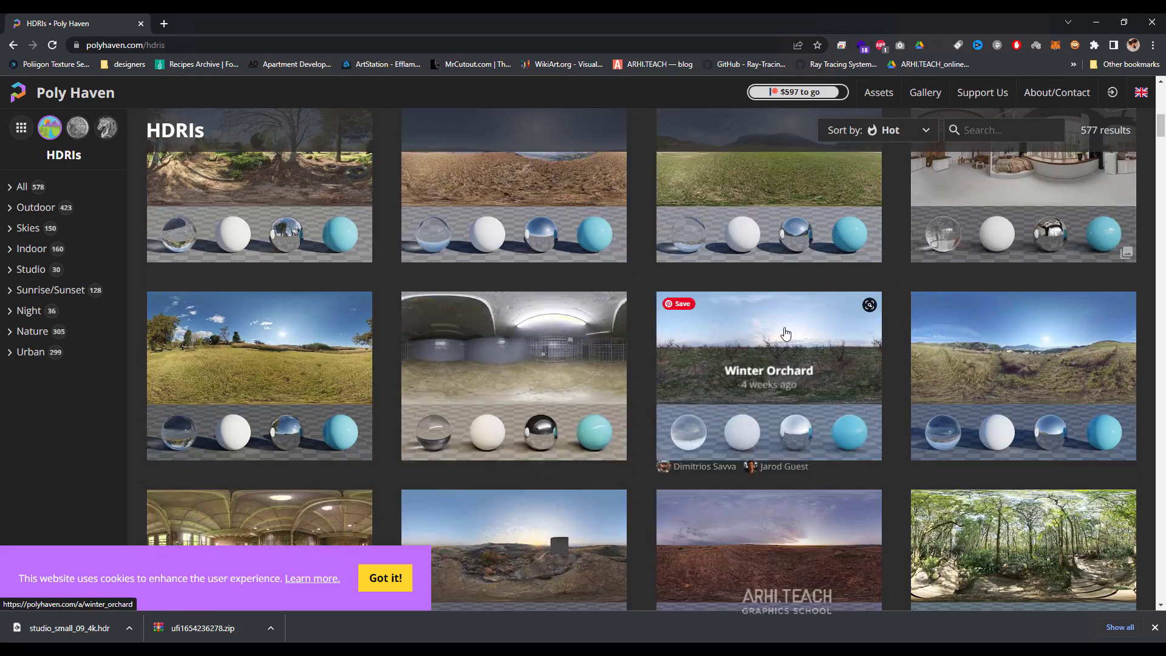
pyautogui.scroll(-3, 759, 294)
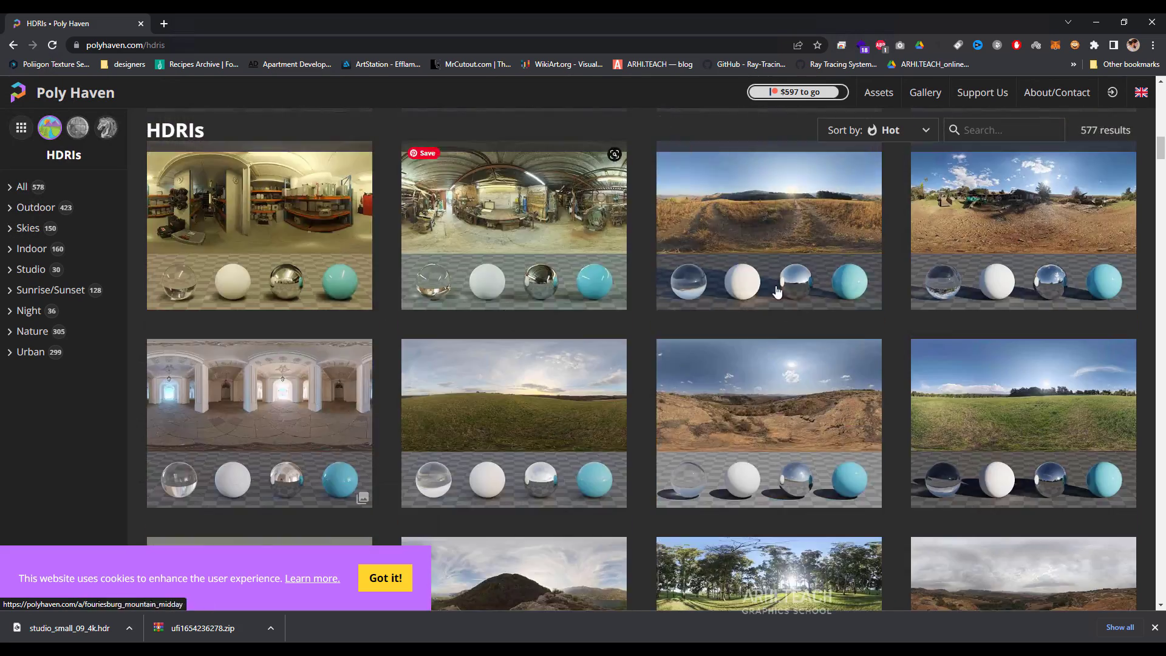
pyautogui.scroll(-3, 775, 293)
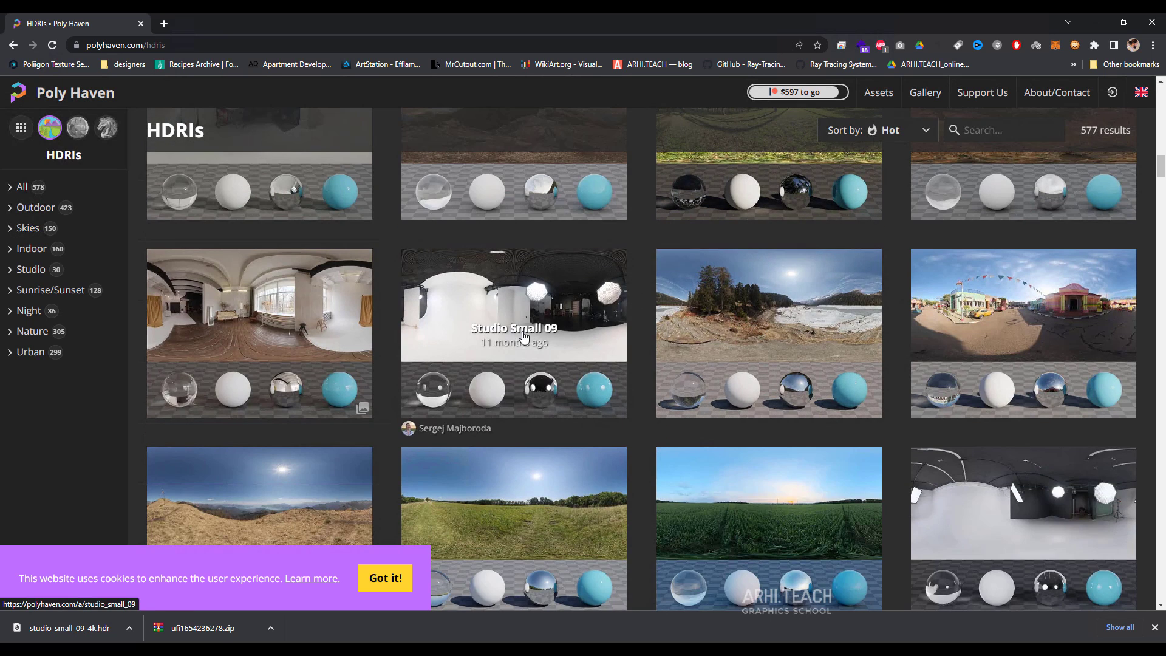
pyautogui.click(527, 309)
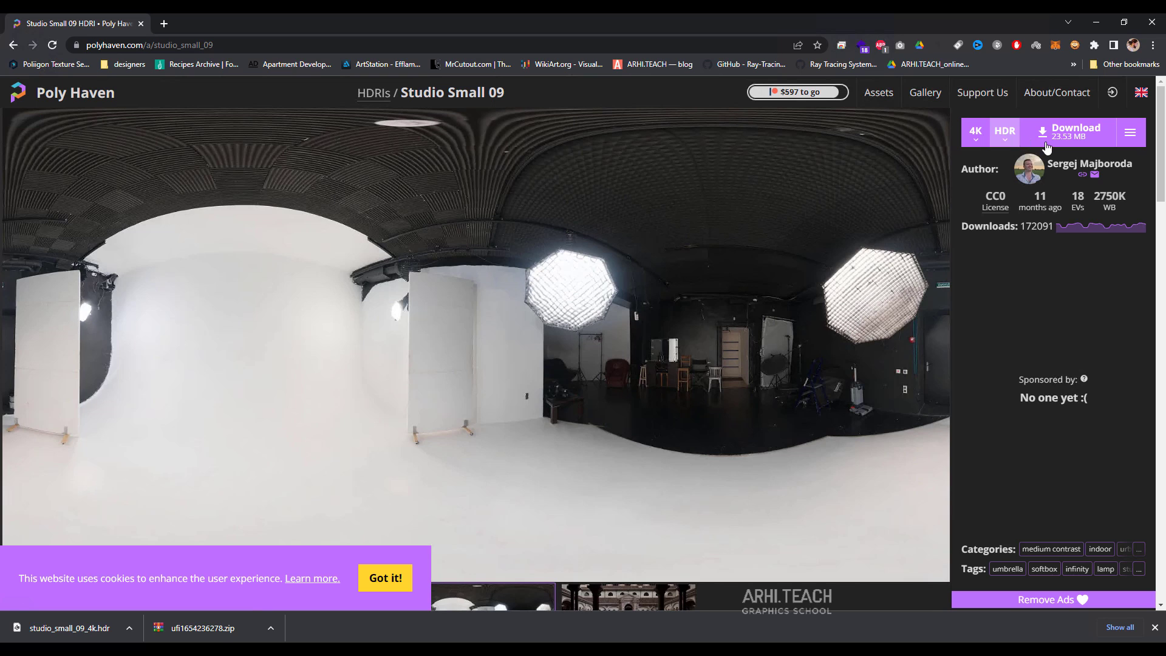
pyautogui.click(1079, 136)
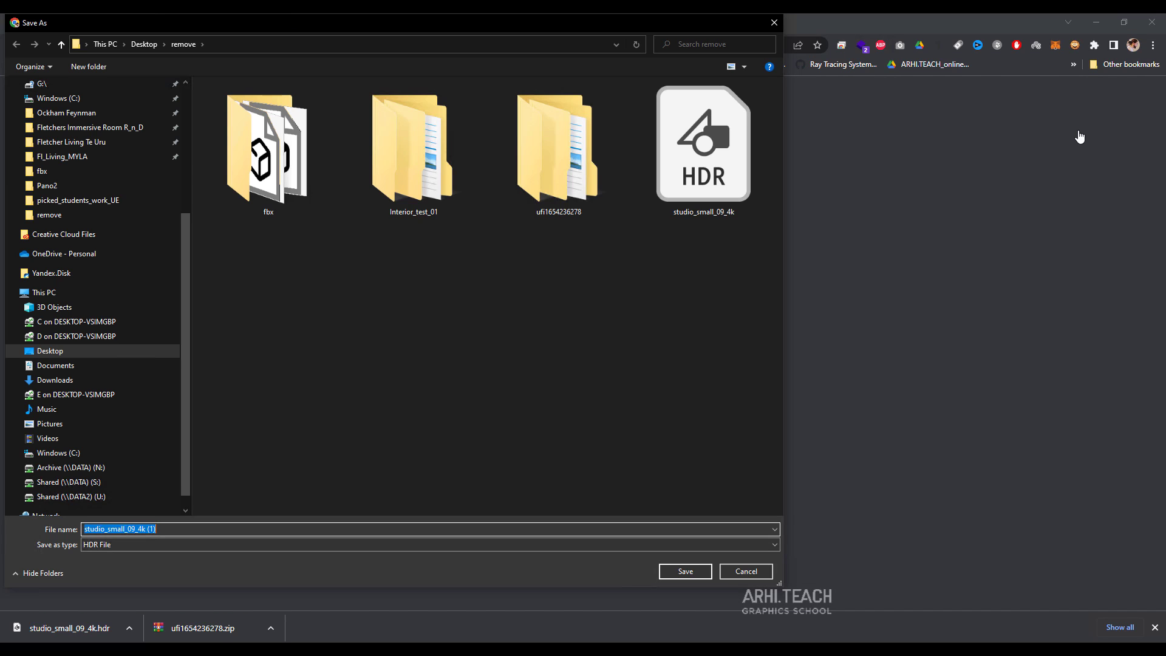
pyautogui.click(688, 574)
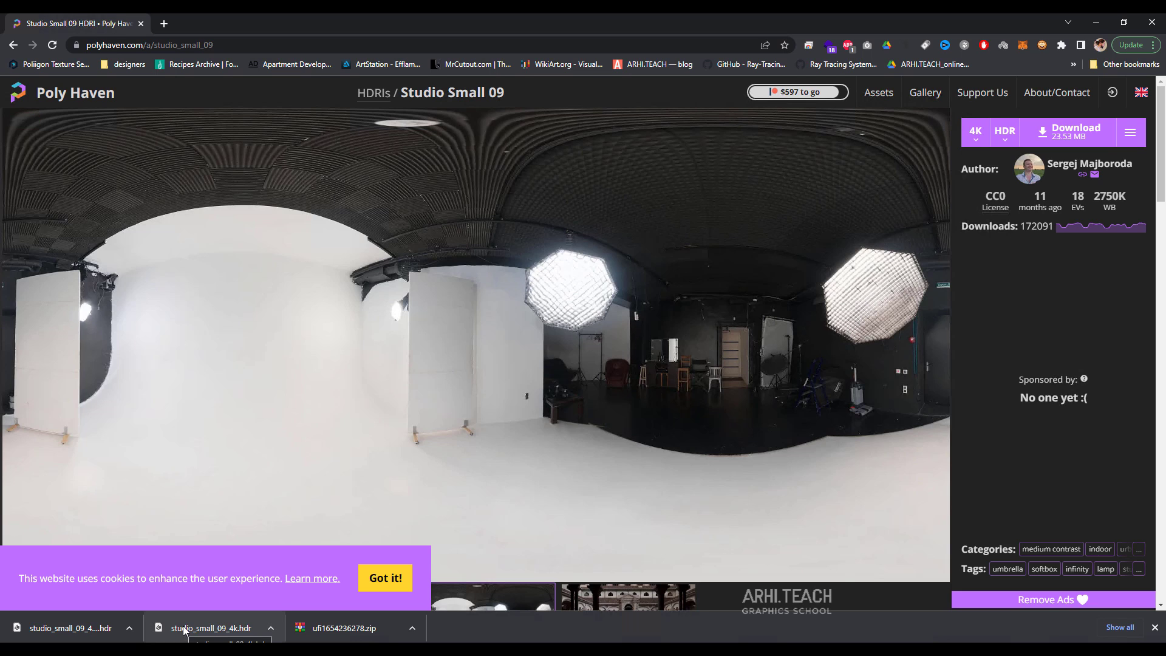
# Switch back to Unreal Editor and import the downloaded studio_small_09_4k HDR file into the geometry folder
pyautogui.click(826, 649)
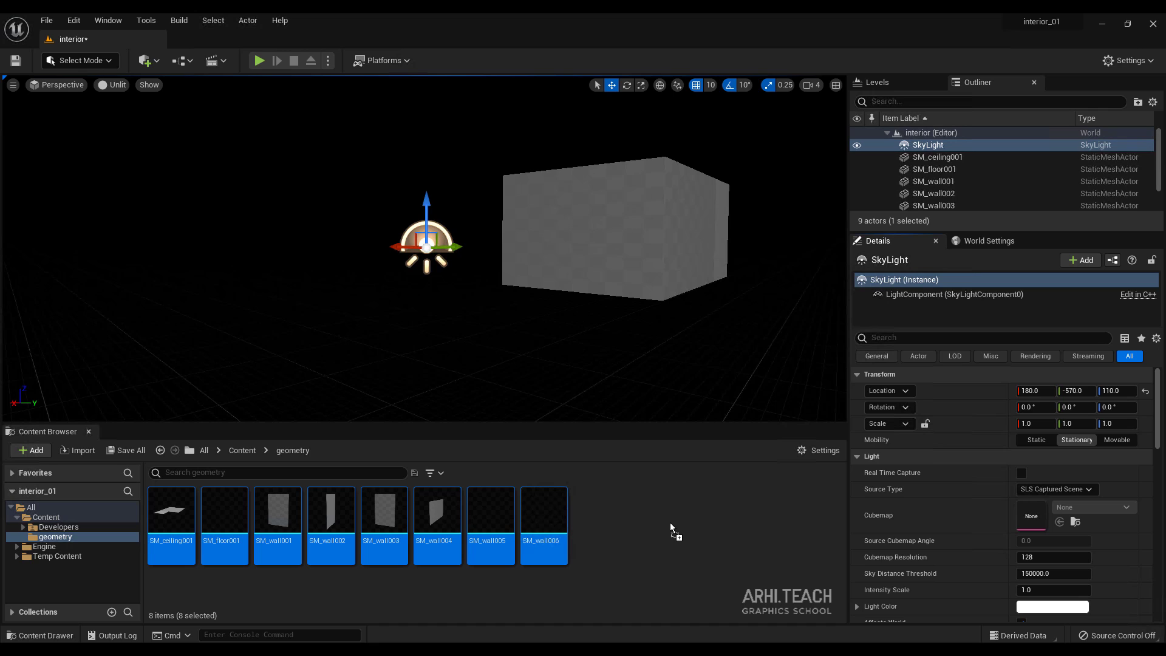
pyautogui.moveTo(669, 522); pyautogui.dragTo(670, 523)
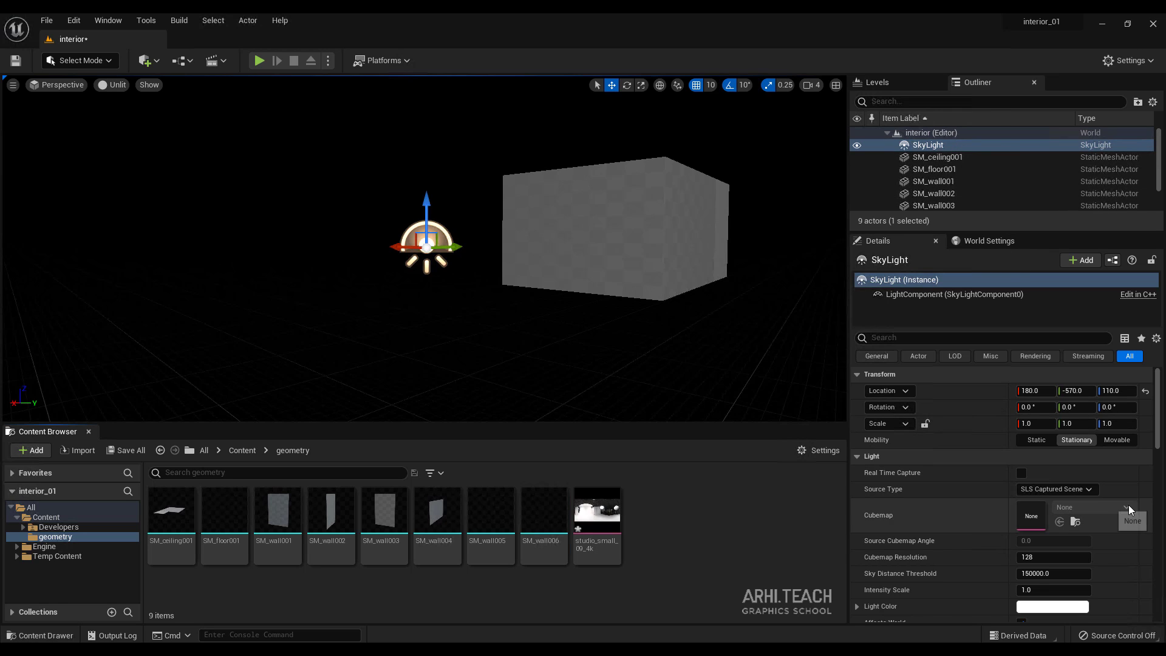
# Set the sky light's source type to SLS Specified Cubemap using studio_small_09_4k, and its mobility to Static
pyautogui.click(1088, 490)
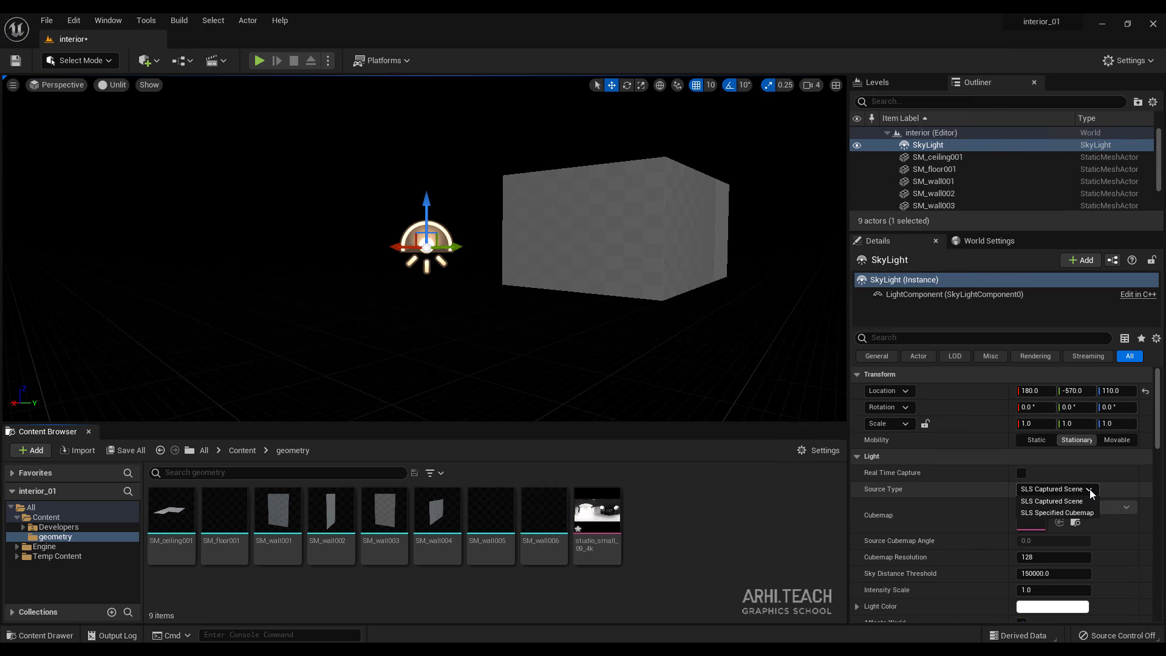
pyautogui.click(1055, 513)
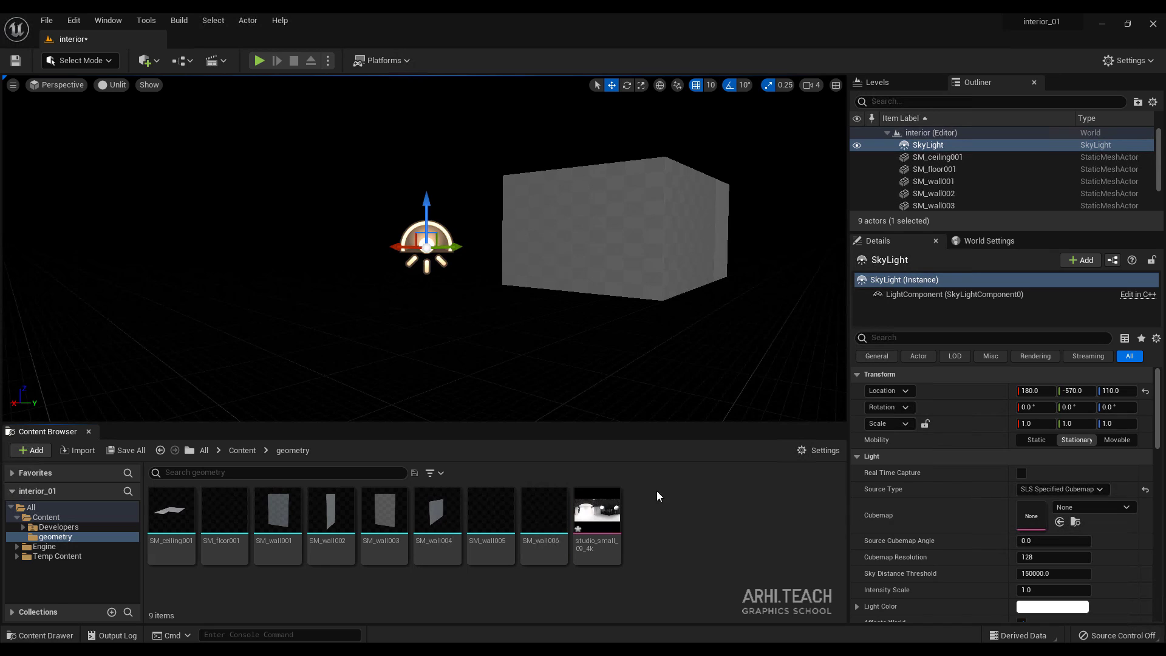
pyautogui.click(597, 521)
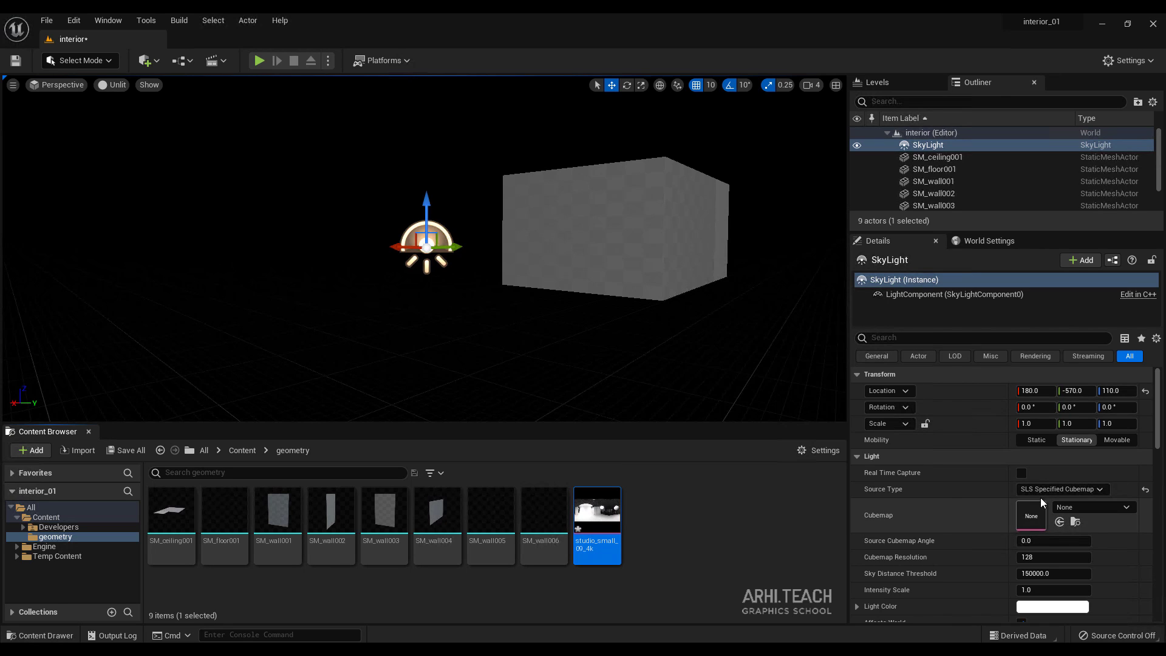
pyautogui.click(1060, 523)
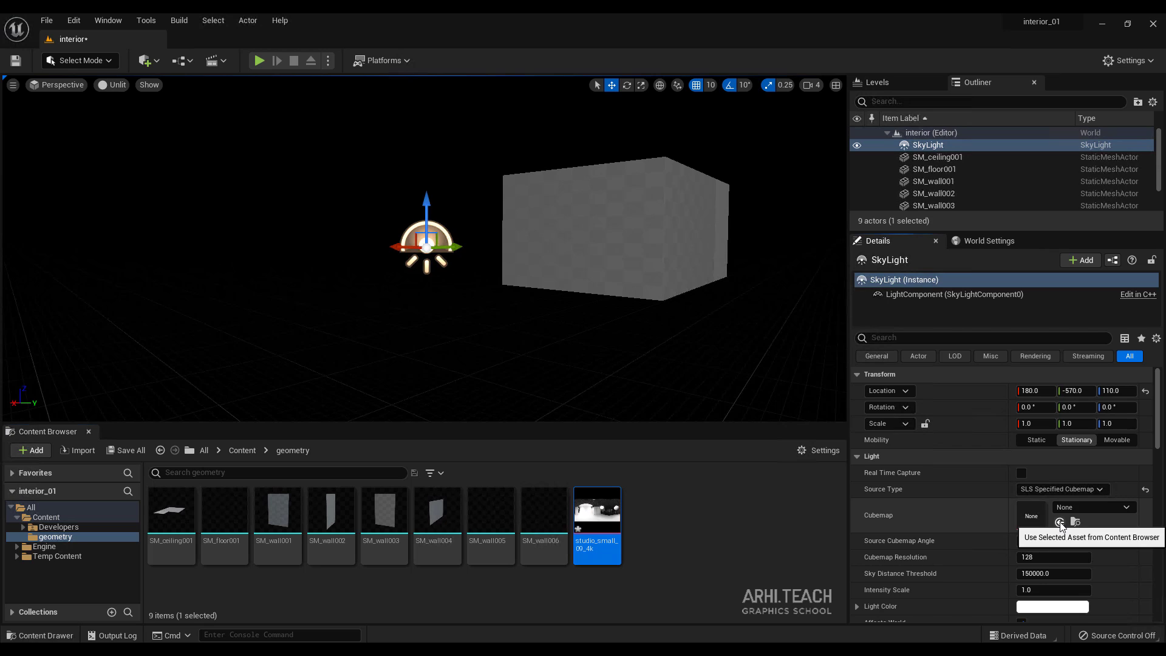
pyautogui.click(1034, 441)
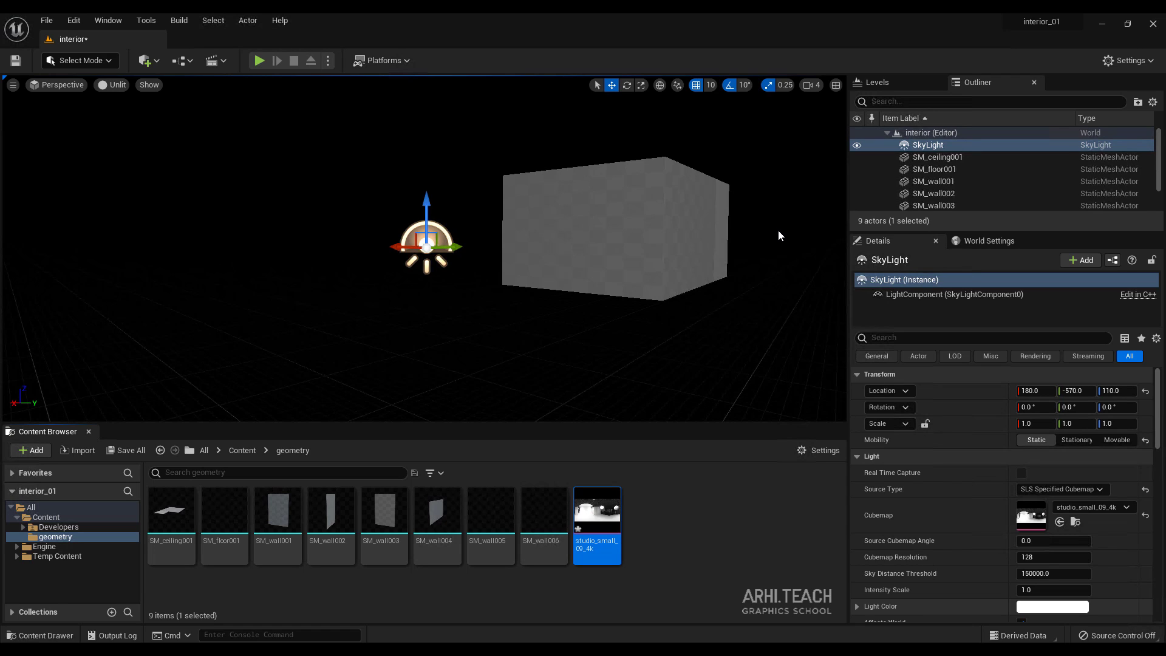
# Search the plugins for "gpu" and enable the beta GPU Lightmass plugin
pyautogui.click(1131, 63)
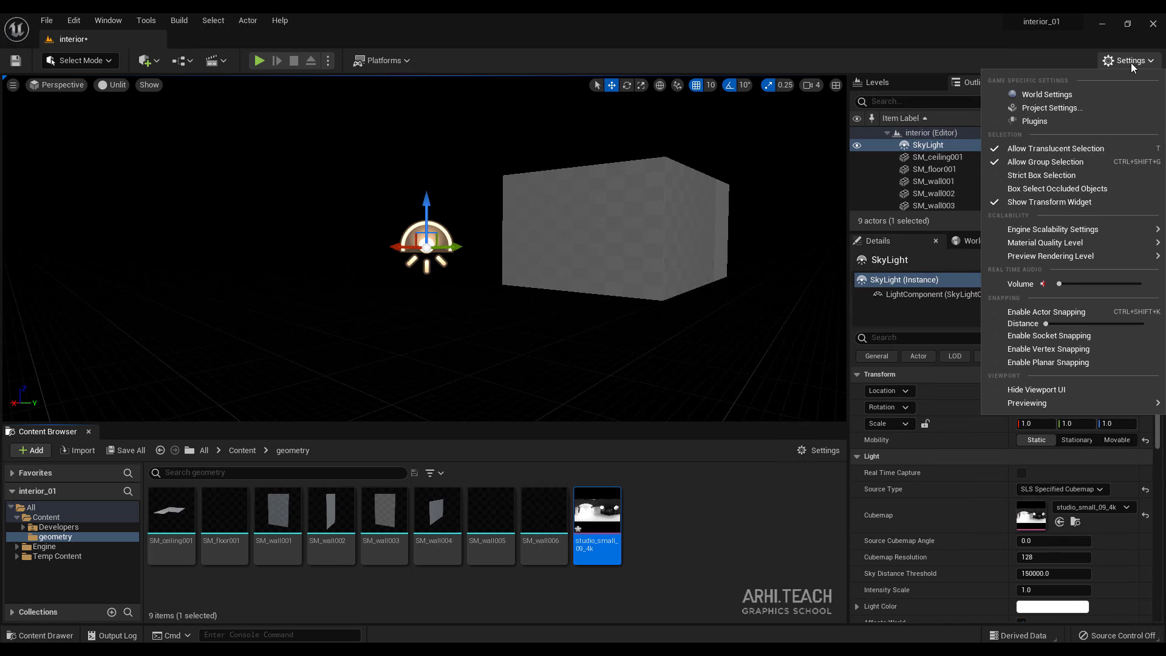
pyautogui.click(1040, 122)
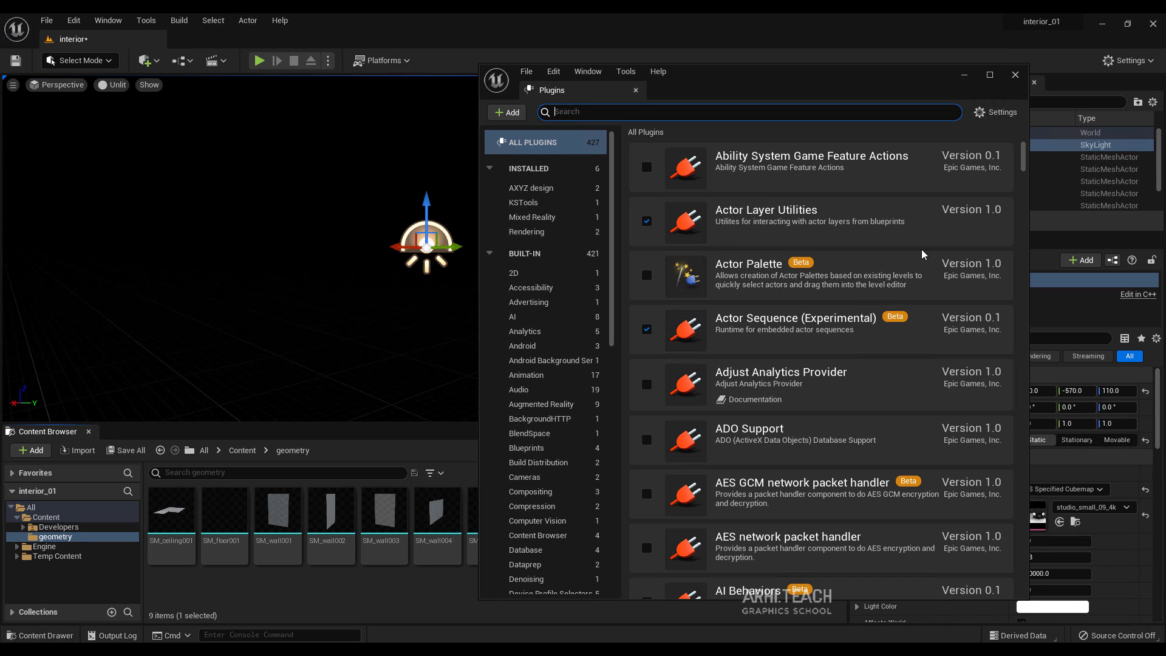
pyautogui.write('gpu')
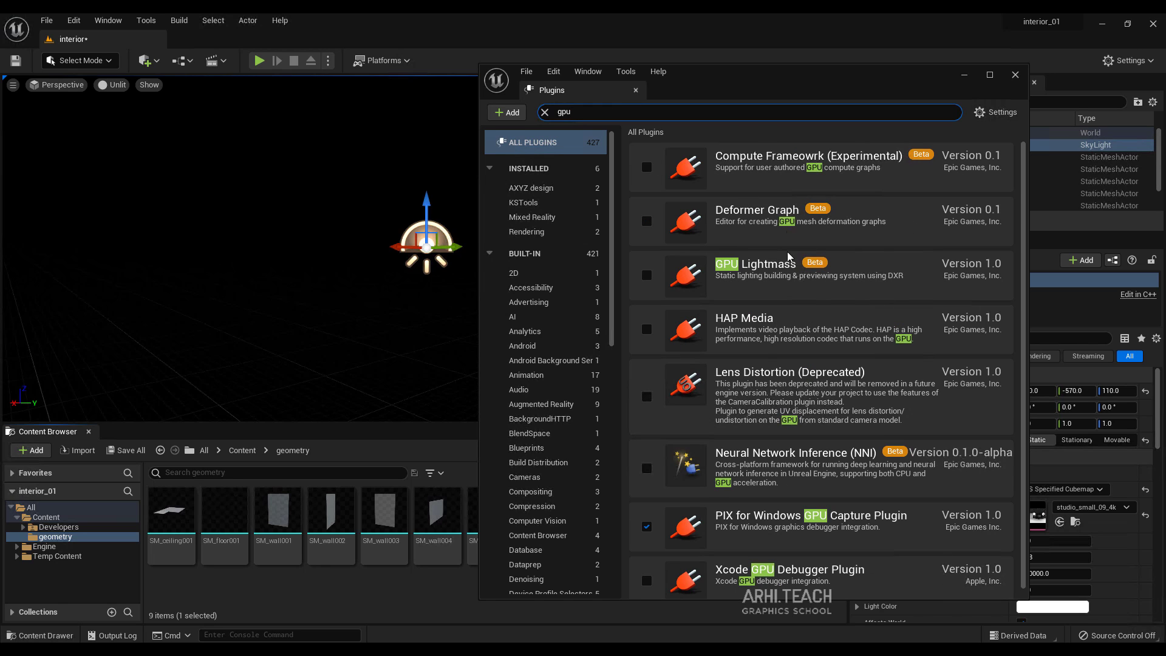
pyautogui.click(647, 275)
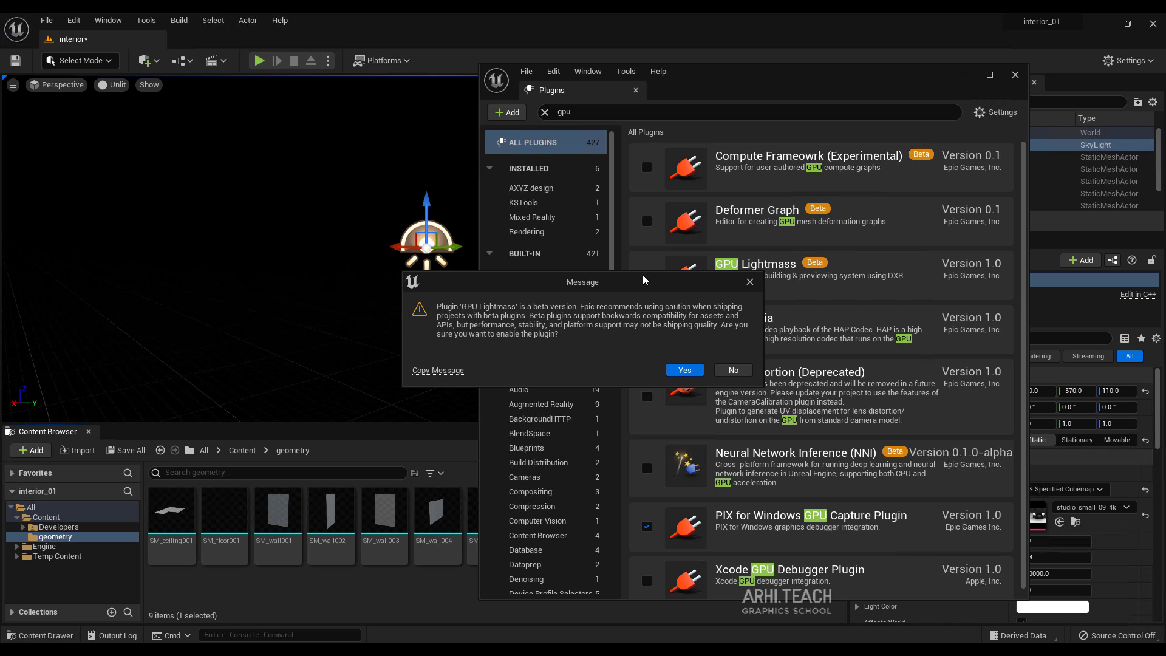
pyautogui.click(685, 369)
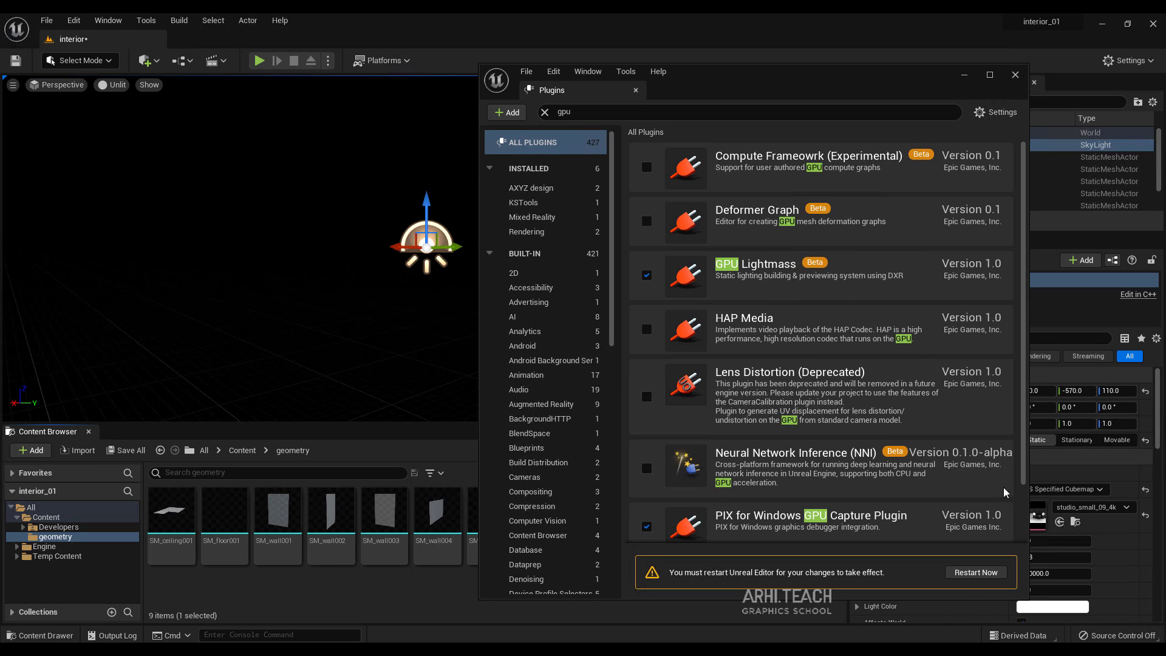
# Restart the editor, saving the interior level and studio_small_09_4k, and close the plugins window
pyautogui.click(967, 579)
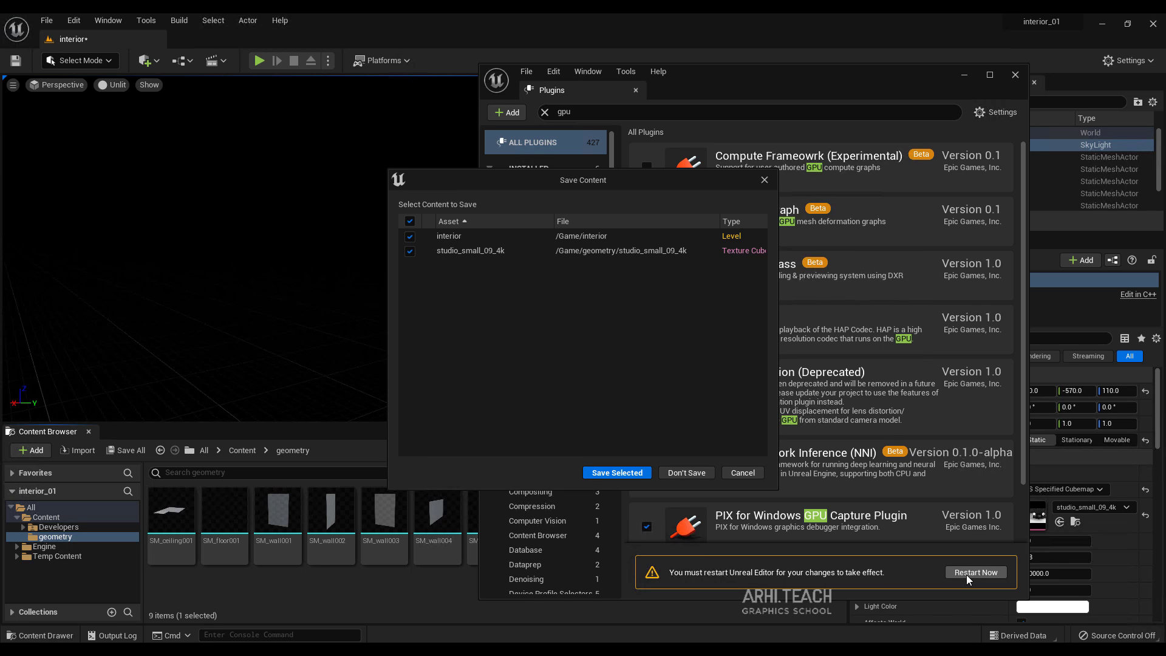
pyautogui.click(631, 474)
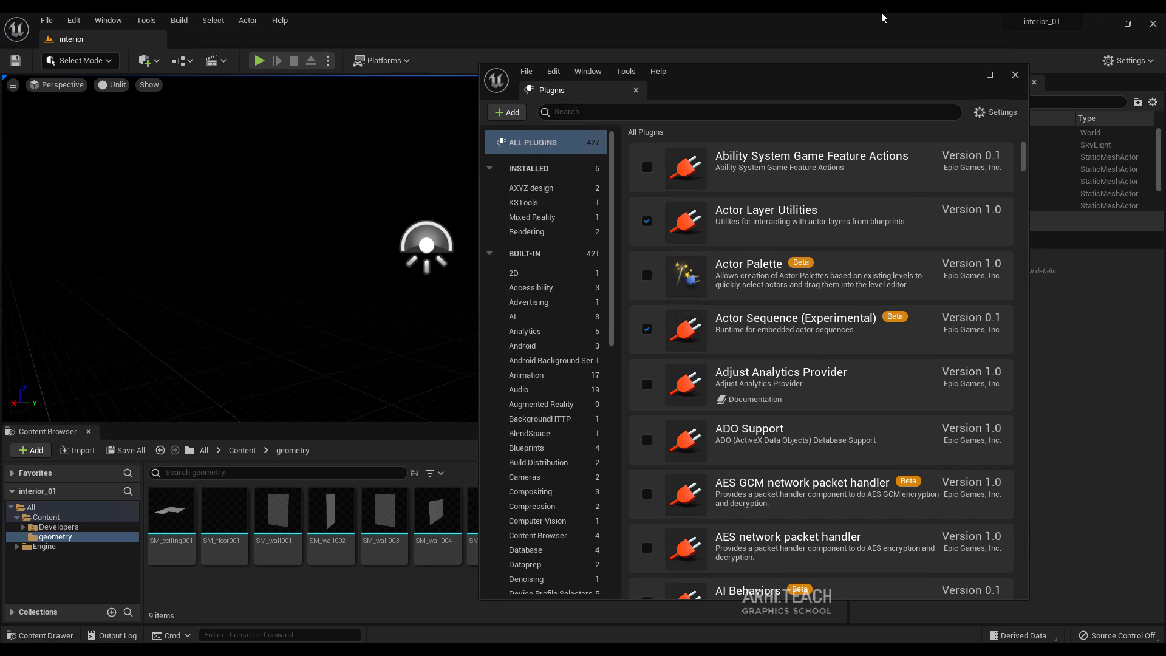
pyautogui.click(1015, 75)
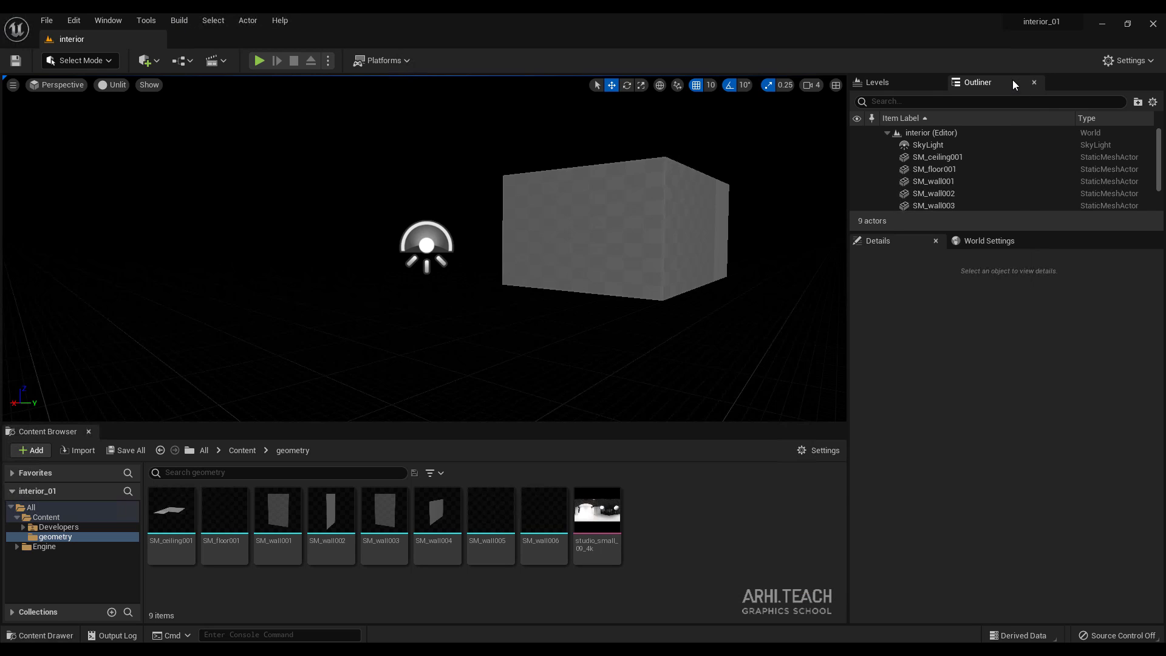
# Build the level's lighting with GPU Lightmass and dock its panel beside the Content Browser
pyautogui.click(170, 22)
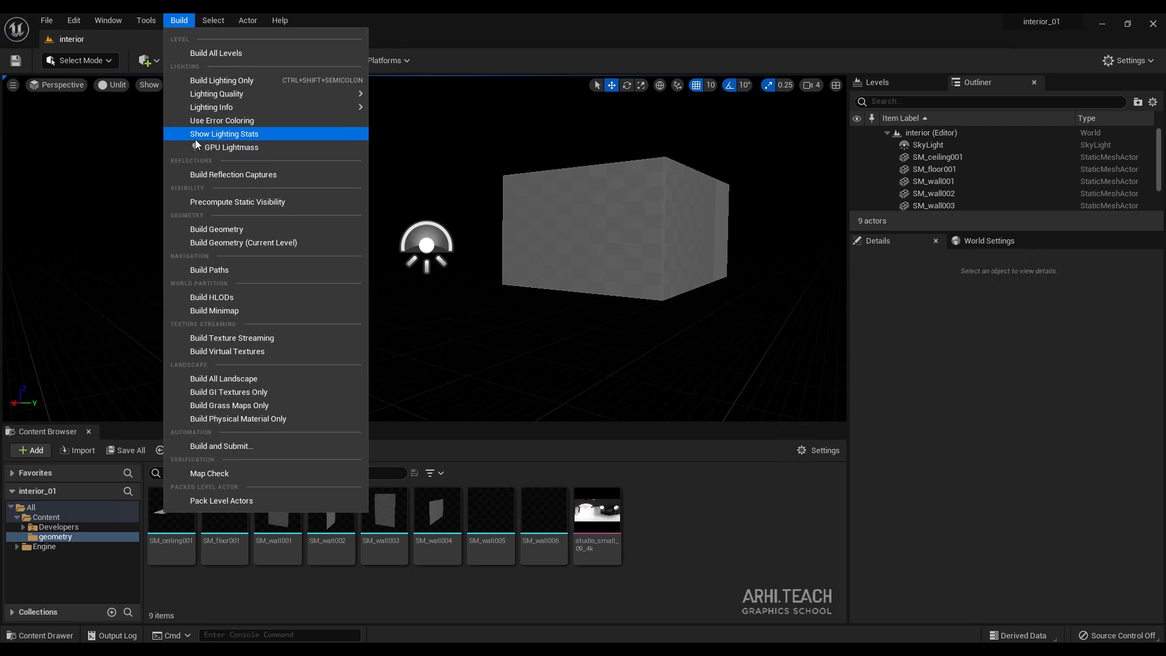
pyautogui.click(239, 148)
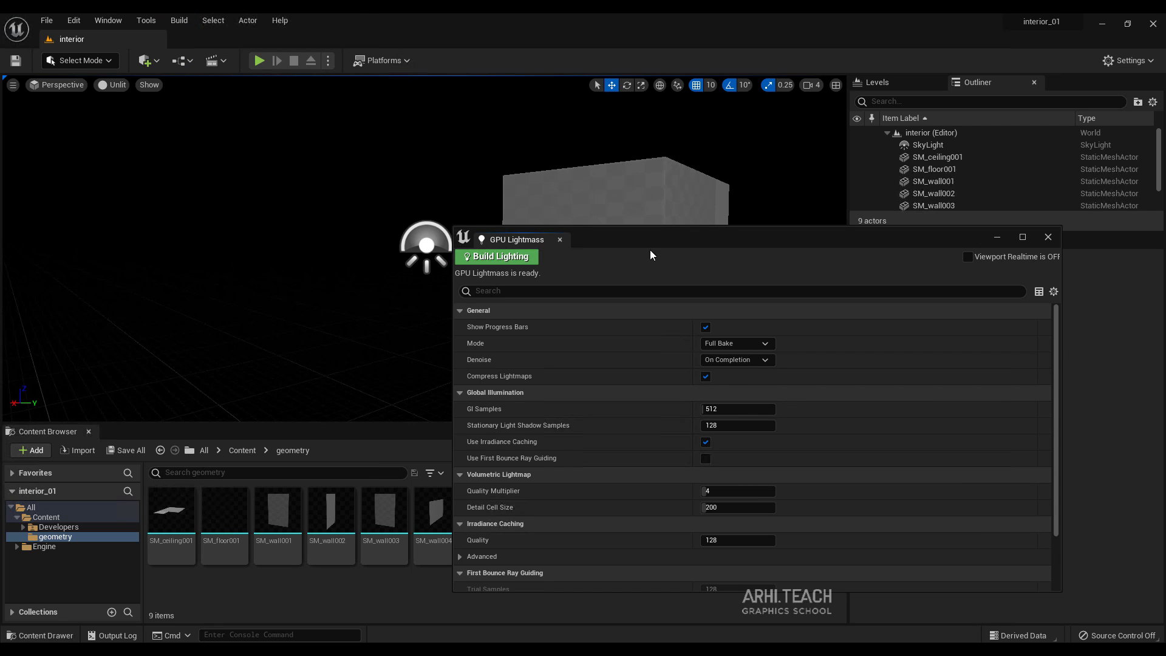
pyautogui.click(497, 257)
pyautogui.moveTo(128, 422); pyautogui.dragTo(115, 432)
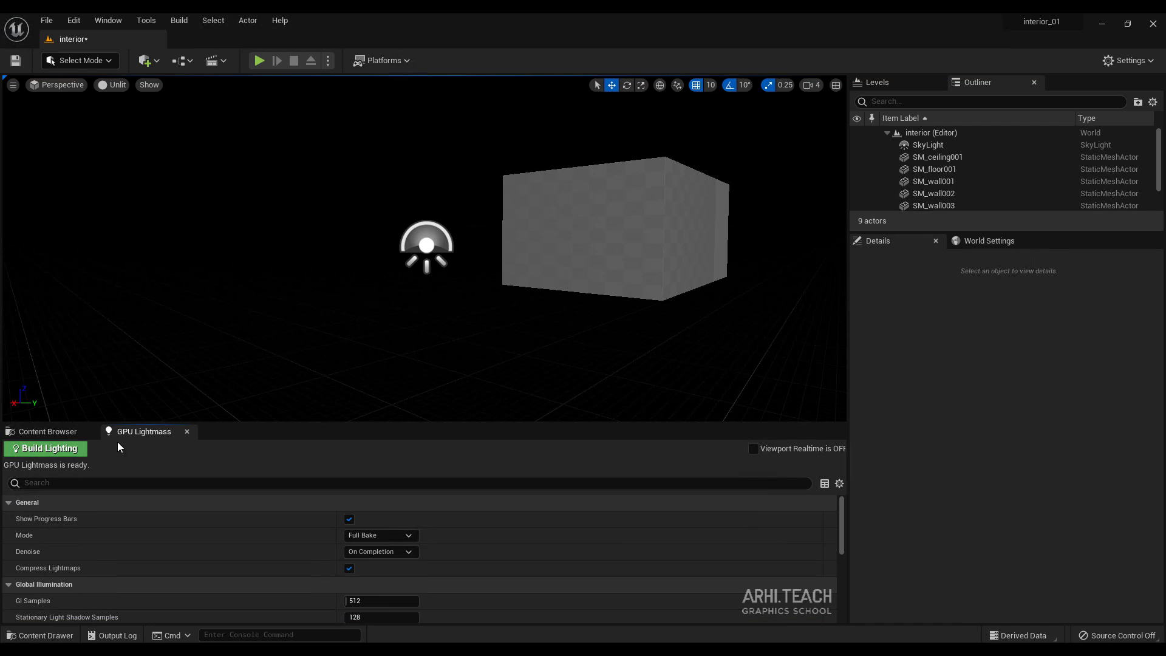
# Switch the viewport to Lit mode and inspect the room's outer walls from several sides
pyautogui.click(119, 86)
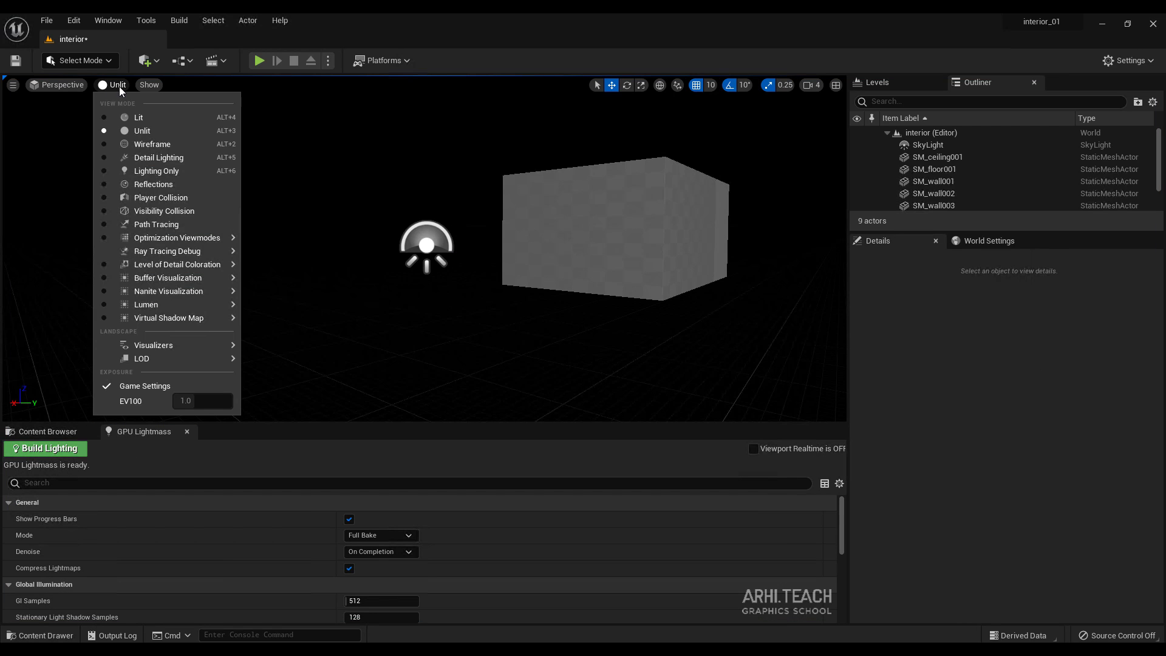
pyautogui.click(124, 118)
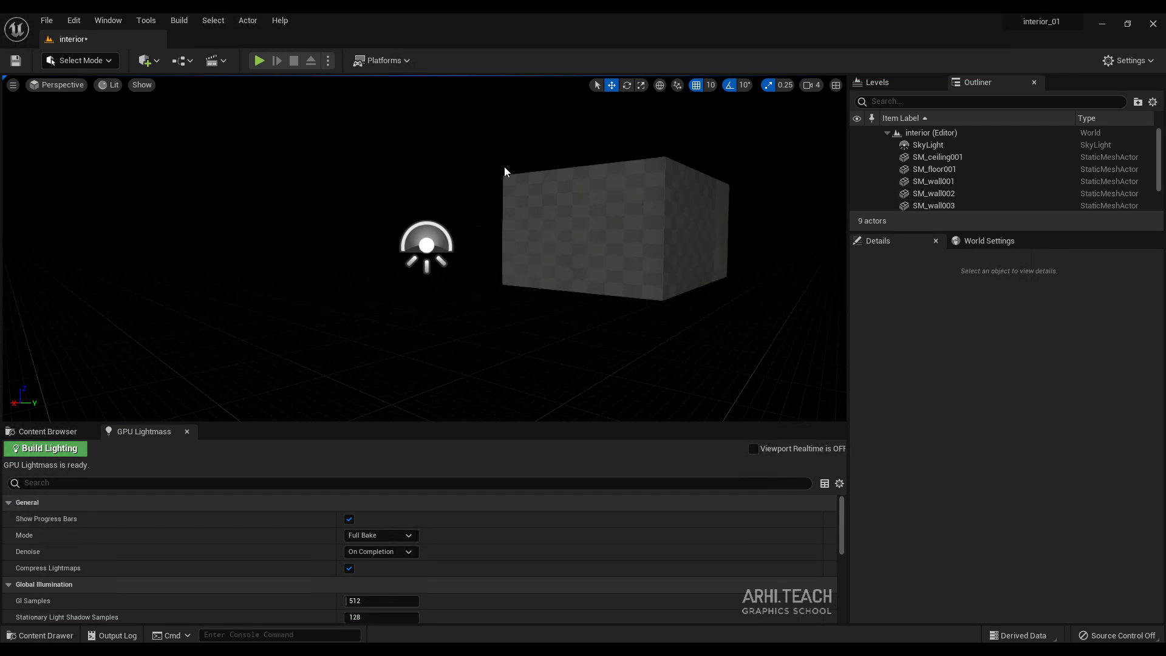
pyautogui.scroll(2, 690, 185)
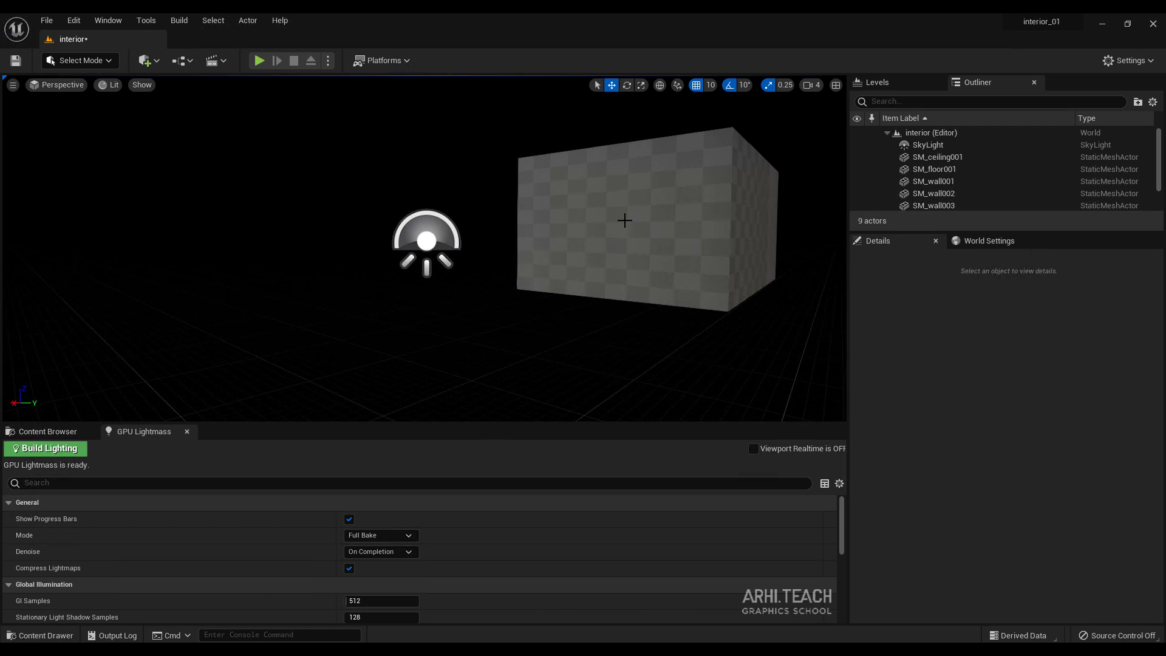
pyautogui.scroll(-2, 668, 226)
pyautogui.scroll(2, 715, 233)
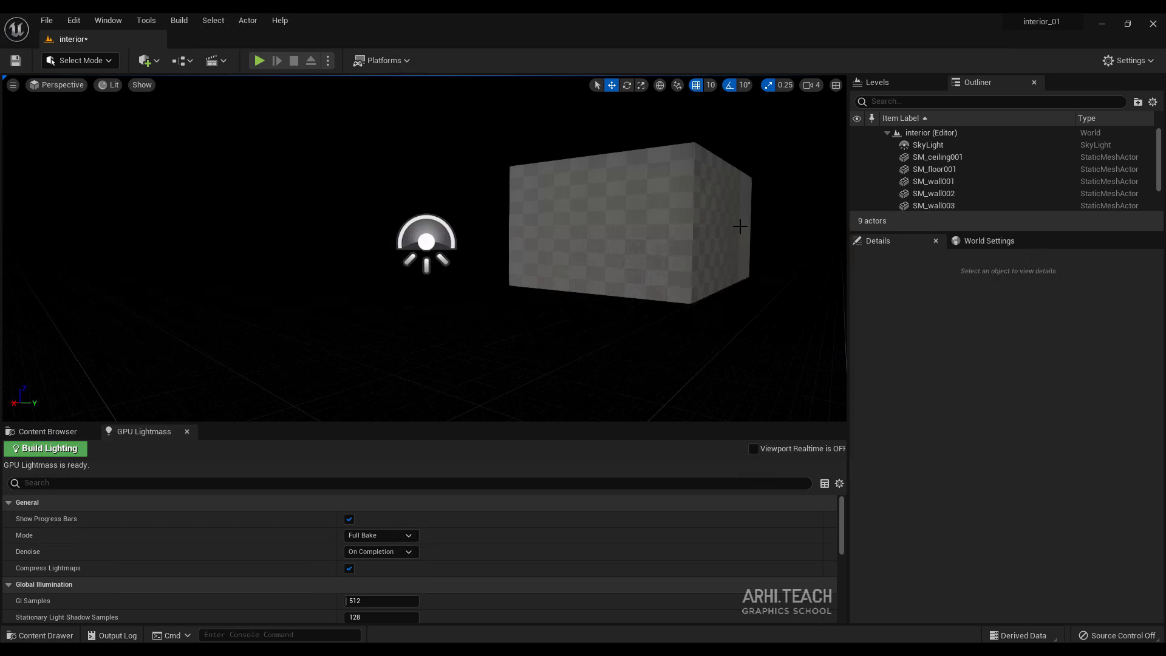
pyautogui.scroll(3, 740, 225)
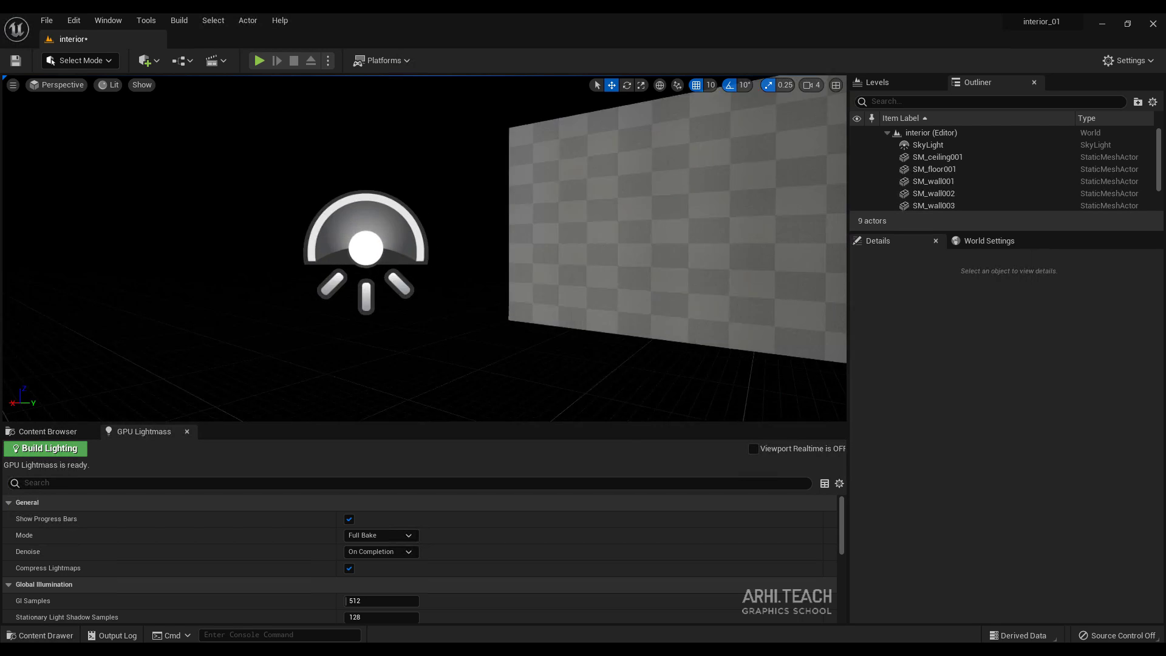
pyautogui.scroll(-5, 739, 226)
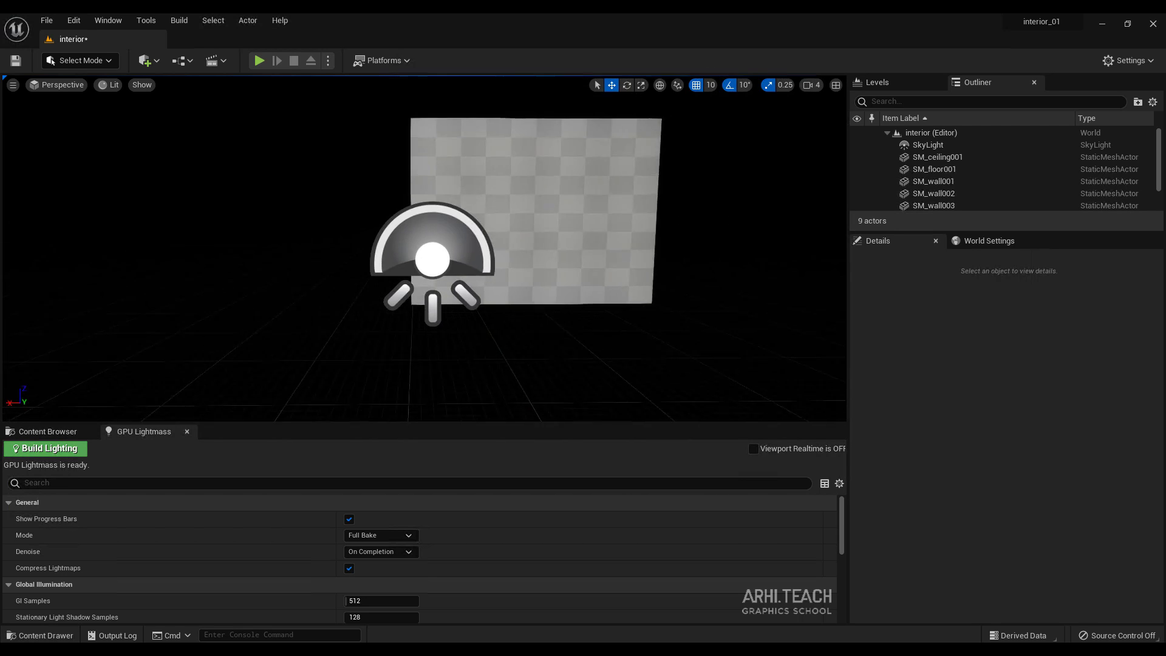
pyautogui.moveTo(739, 226)
pyautogui.mouseDown(button='right')
pyautogui.moveTo(729, 220)
pyautogui.moveTo(777, 221)
pyautogui.moveTo(708, 226)
pyautogui.moveTo(752, 233)
pyautogui.mouseUp(button='right')
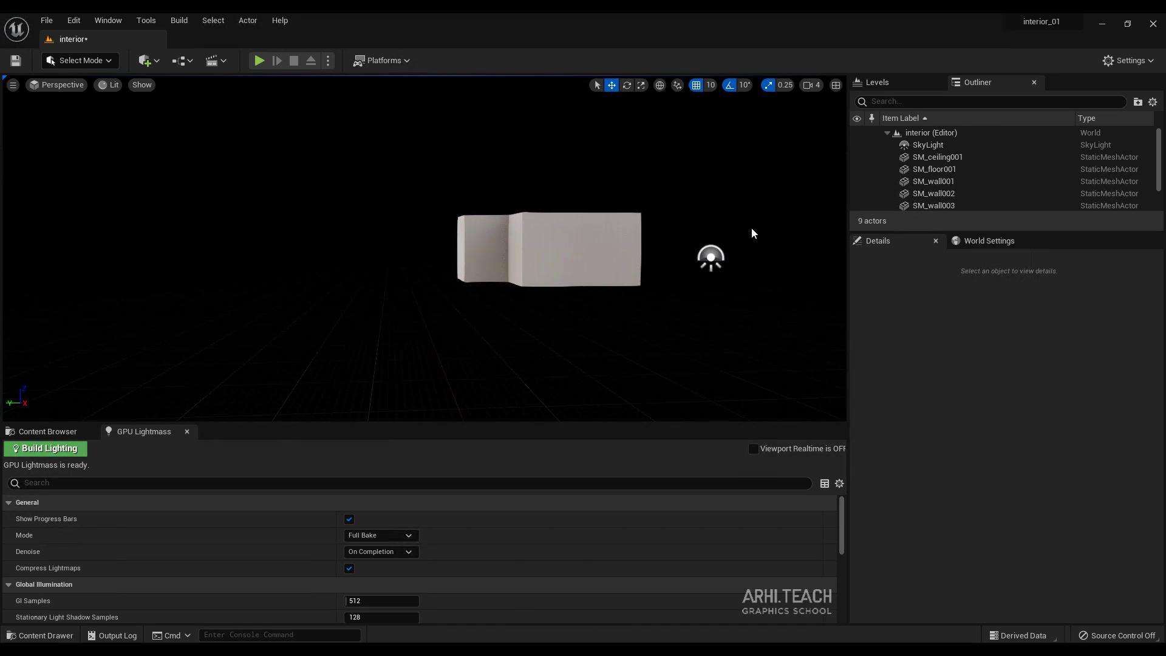
pyautogui.moveTo(503, 341); pyautogui.dragTo(515, 352, button='right')
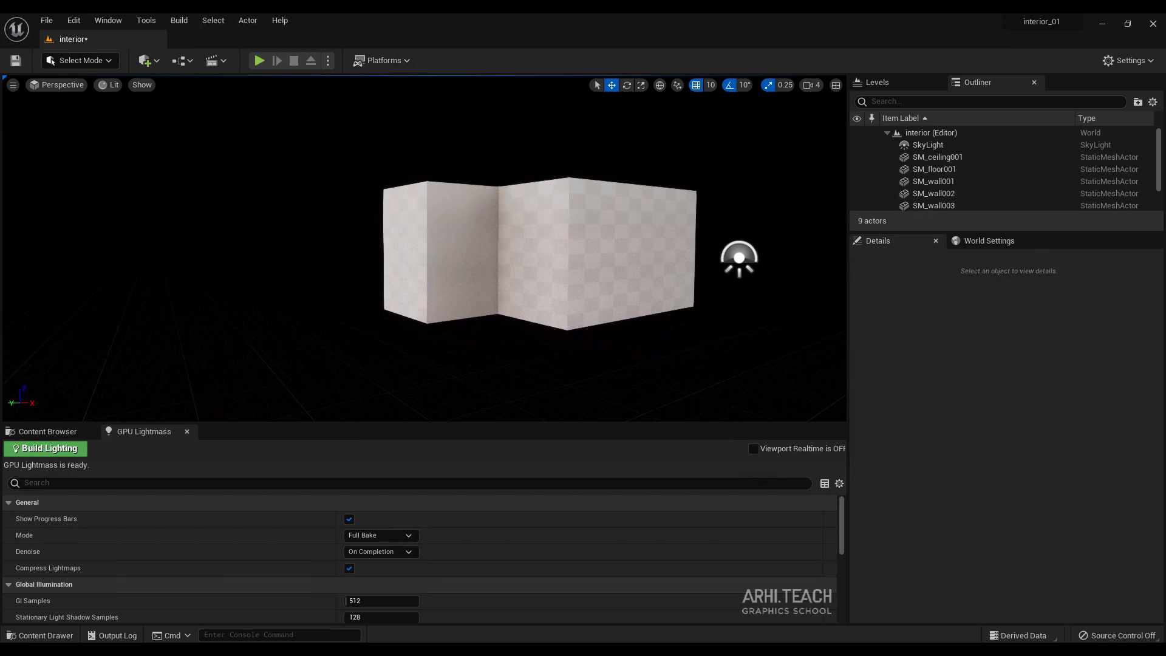
# Delete the SM_wall003 actor from the level to open up the room
pyautogui.click(534, 277)
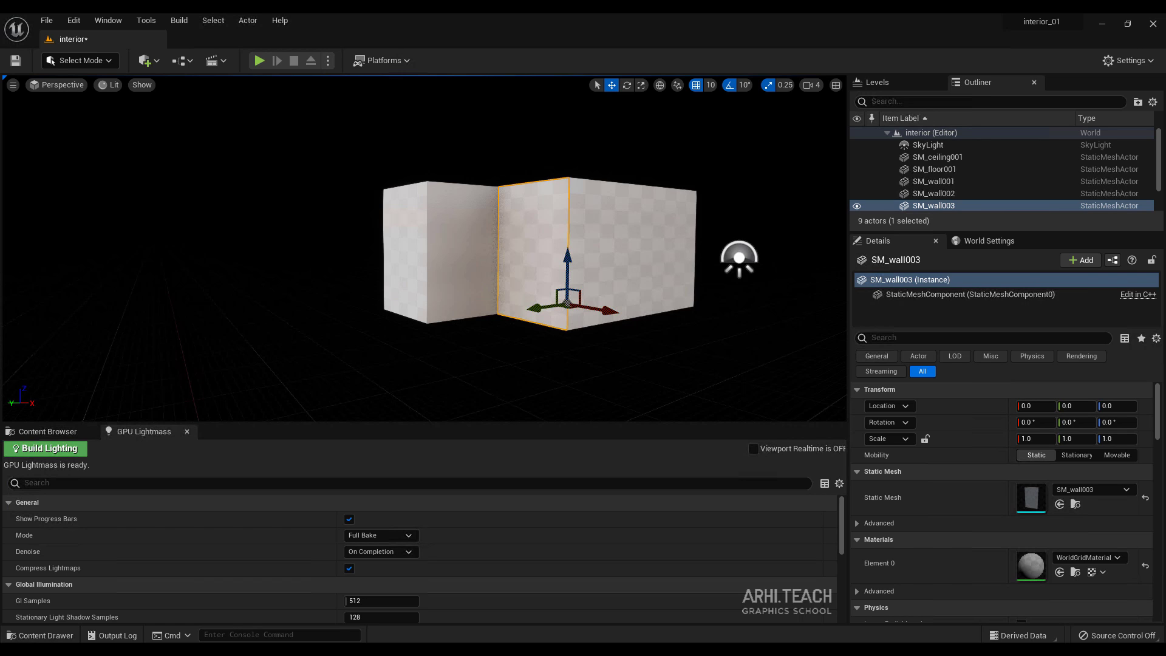
pyautogui.press('Delete')
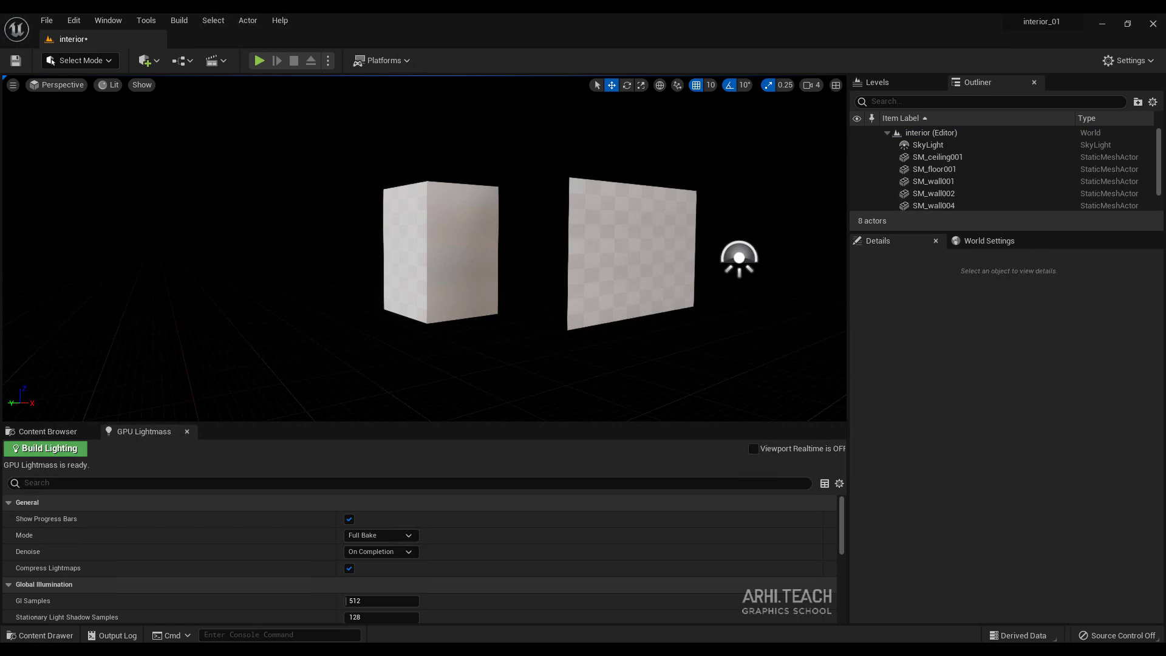
pyautogui.scroll(2, 544, 272)
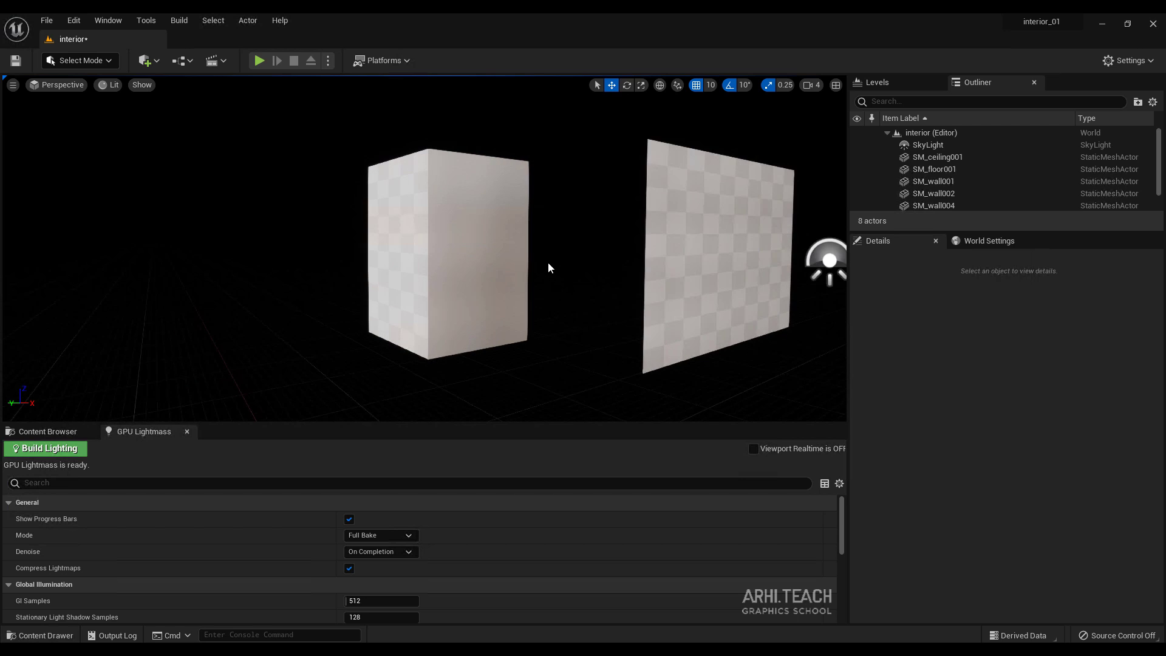
pyautogui.scroll(-3, 551, 263)
# Examine the opened room from outside, checking which sides of the remaining walls, floor and ceiling are rendered
pyautogui.moveTo(550, 263)
pyautogui.mouseDown(button='right')
pyautogui.moveTo(613, 283)
pyautogui.moveTo(601, 273)
pyautogui.moveTo(656, 266)
pyautogui.moveTo(580, 250)
pyautogui.moveTo(595, 267)
pyautogui.moveTo(540, 260)
pyautogui.moveTo(531, 269)
pyautogui.moveTo(543, 275)
pyautogui.moveTo(532, 276)
pyautogui.moveTo(550, 276)
pyautogui.moveTo(549, 262)
pyautogui.mouseUp(button='right')
pyautogui.press('a')
pyautogui.press('w')
pyautogui.press('s')
pyautogui.press('d')
pyautogui.press('w')
pyautogui.press('d')
pyautogui.press('a')
pyautogui.press('d')
pyautogui.press('w')
pyautogui.press('a')
pyautogui.press('s')
pyautogui.press('d')
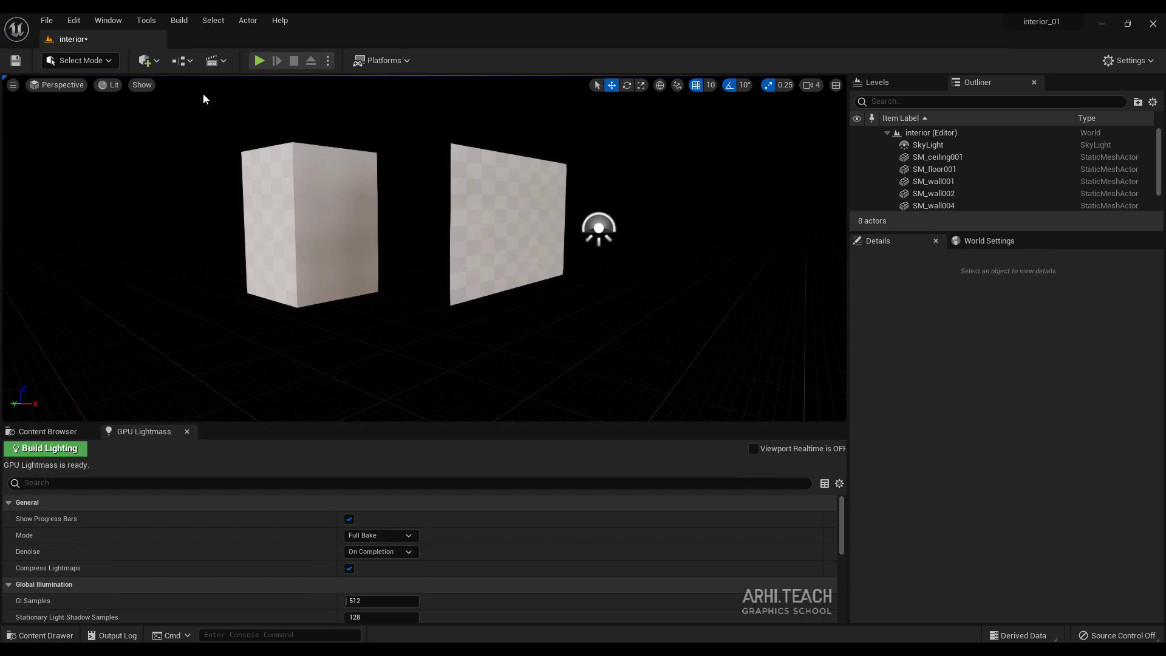
pyautogui.scroll(2, 389, 219)
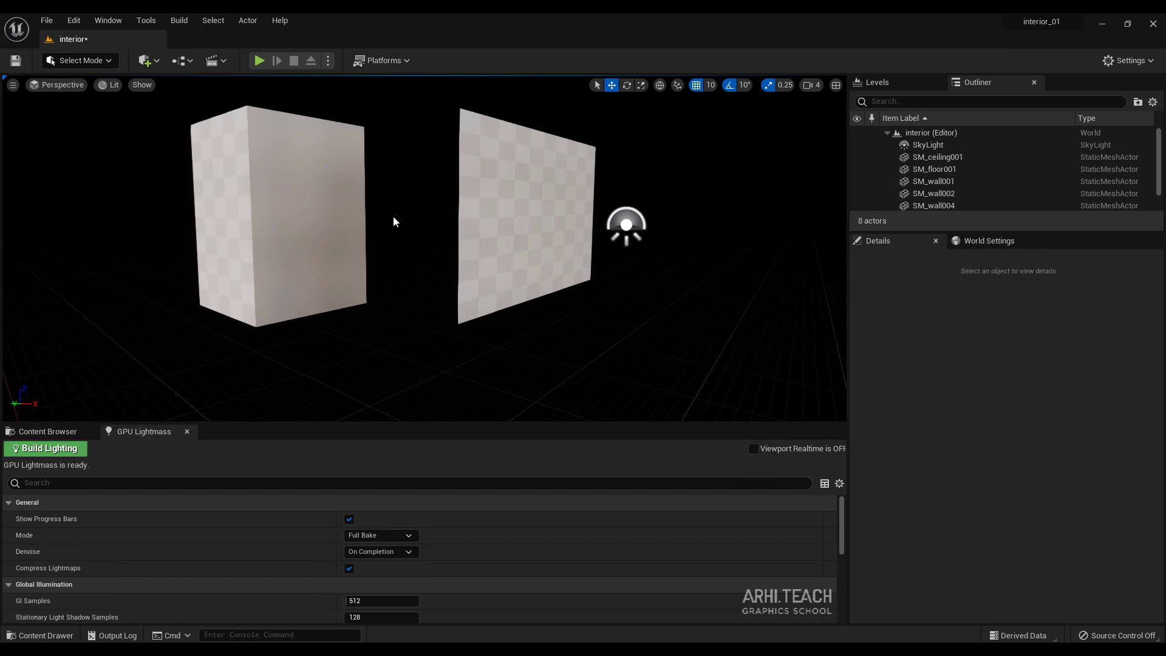
pyautogui.scroll(-1, 395, 220)
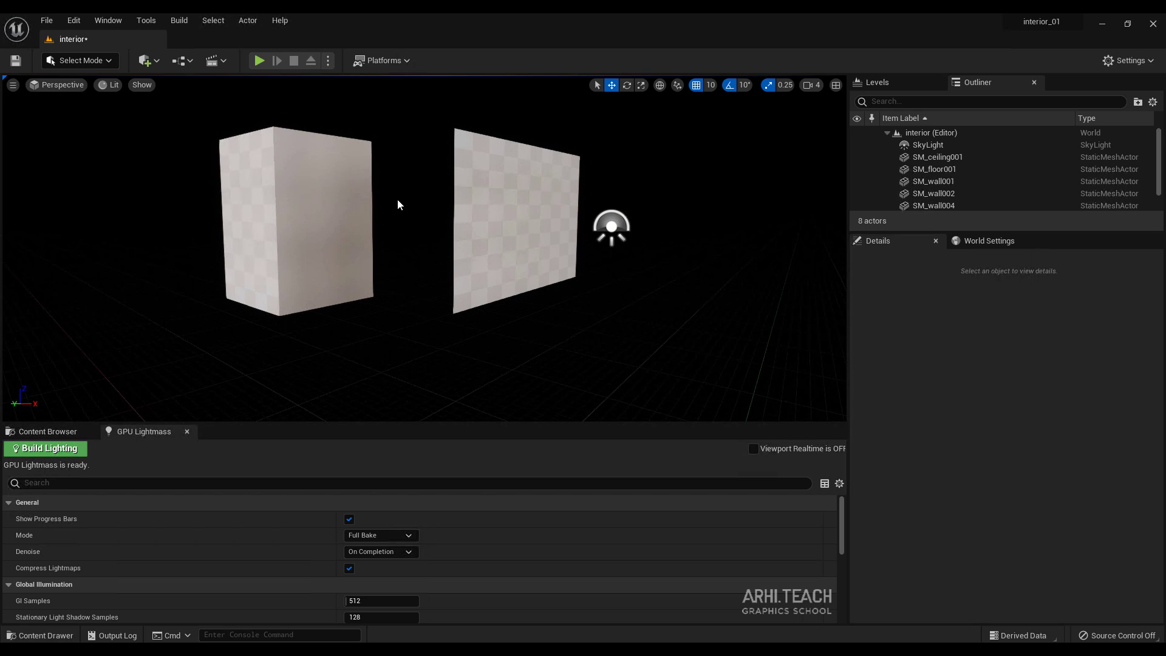
pyautogui.scroll(5, 398, 205)
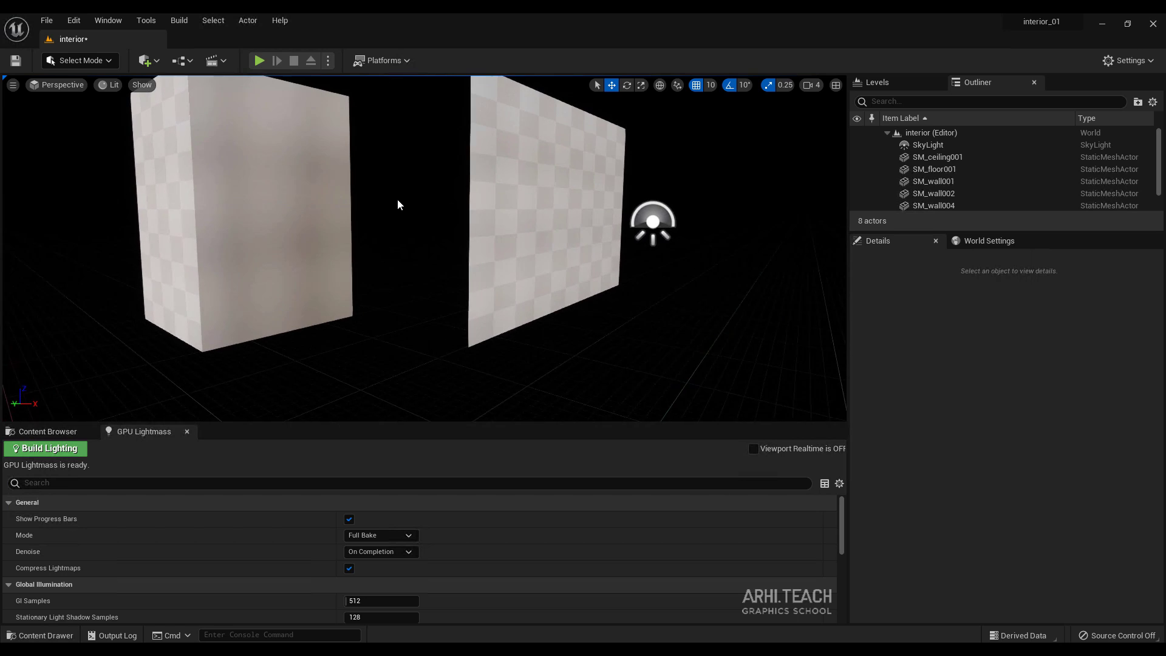
pyautogui.moveTo(397, 204)
pyautogui.mouseDown(button='right')
pyautogui.moveTo(422, 204)
pyautogui.moveTo(396, 198)
pyautogui.mouseUp(button='right')
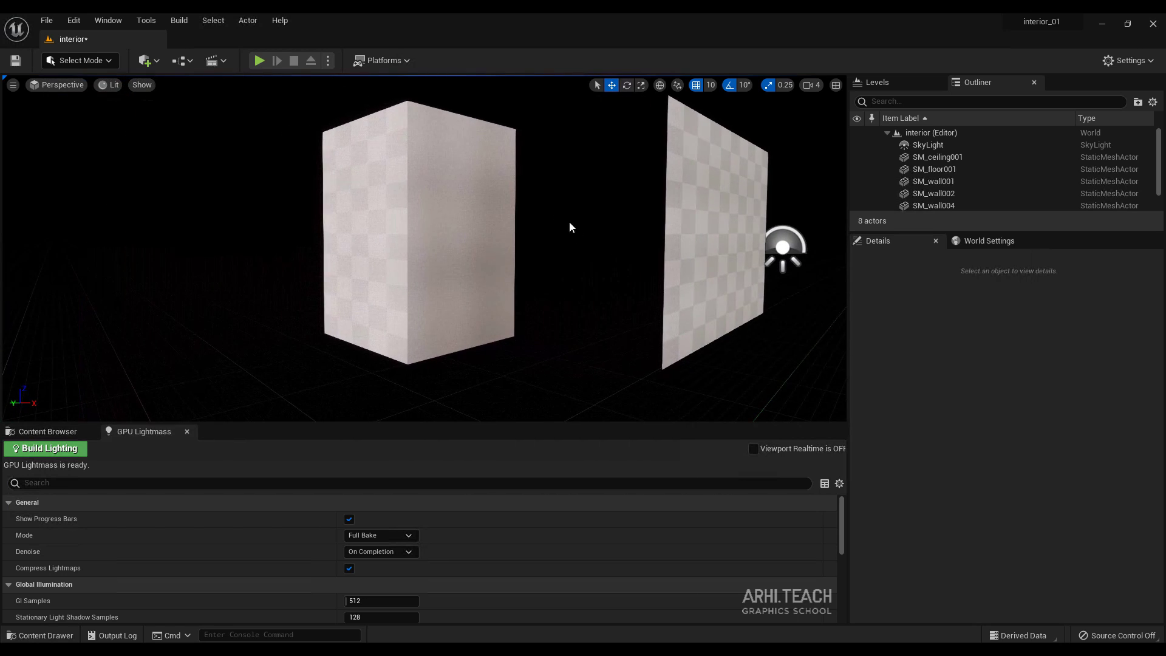
pyautogui.click(693, 223)
pyautogui.click(595, 240)
pyautogui.scroll(-3, 463, 278)
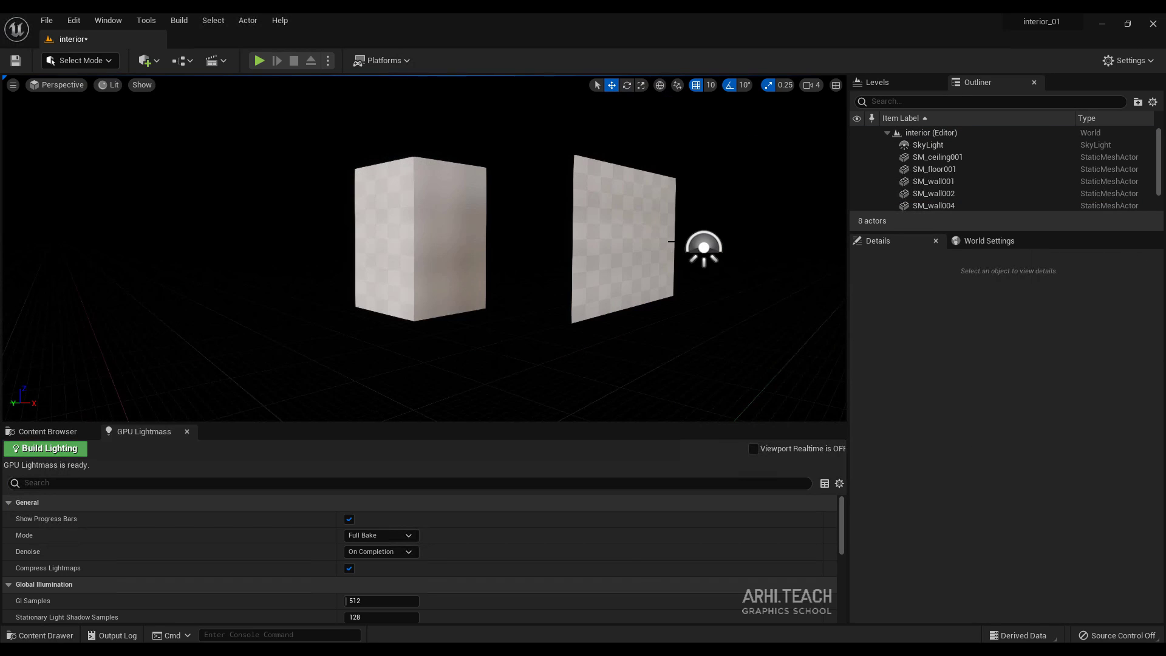
pyautogui.scroll(2, 675, 237)
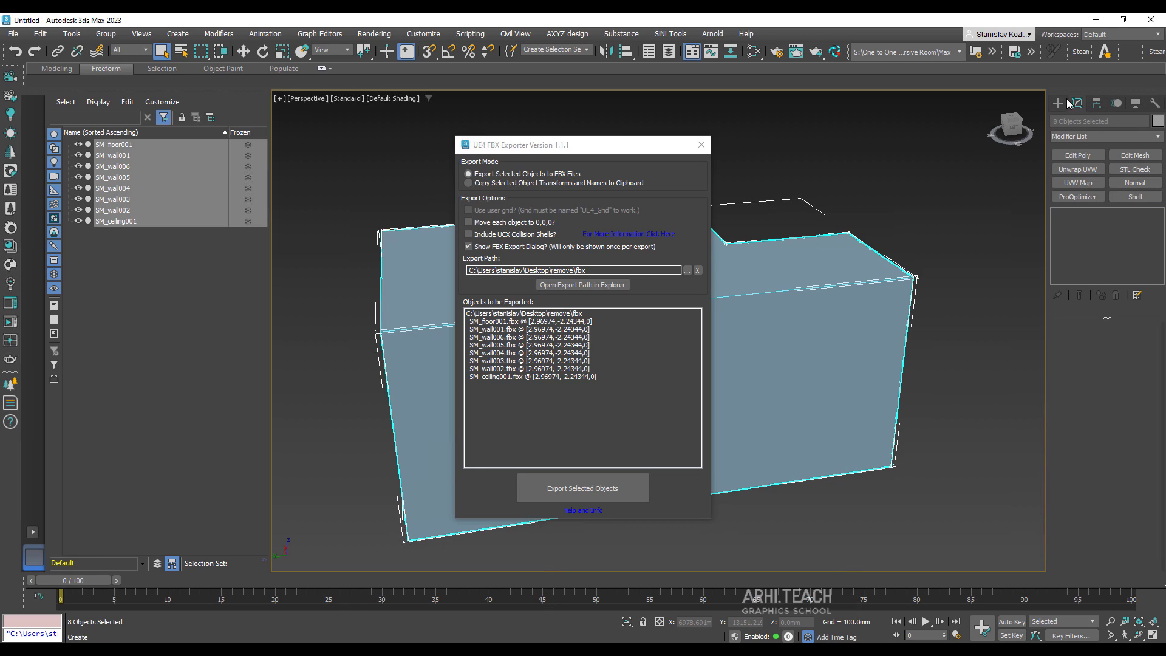
# Switch to 3ds Max, flip the normals of all eight room objects with a Normal modifier, and re-export them over the existing FBX files
pyautogui.click(1137, 184)
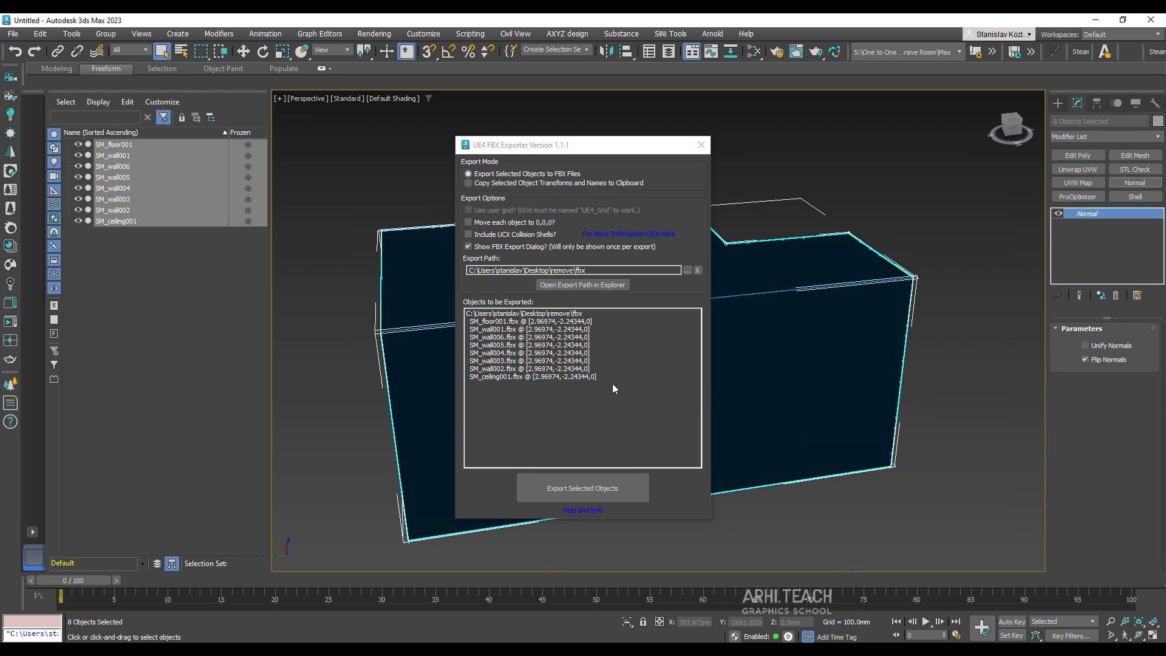
pyautogui.click(530, 487)
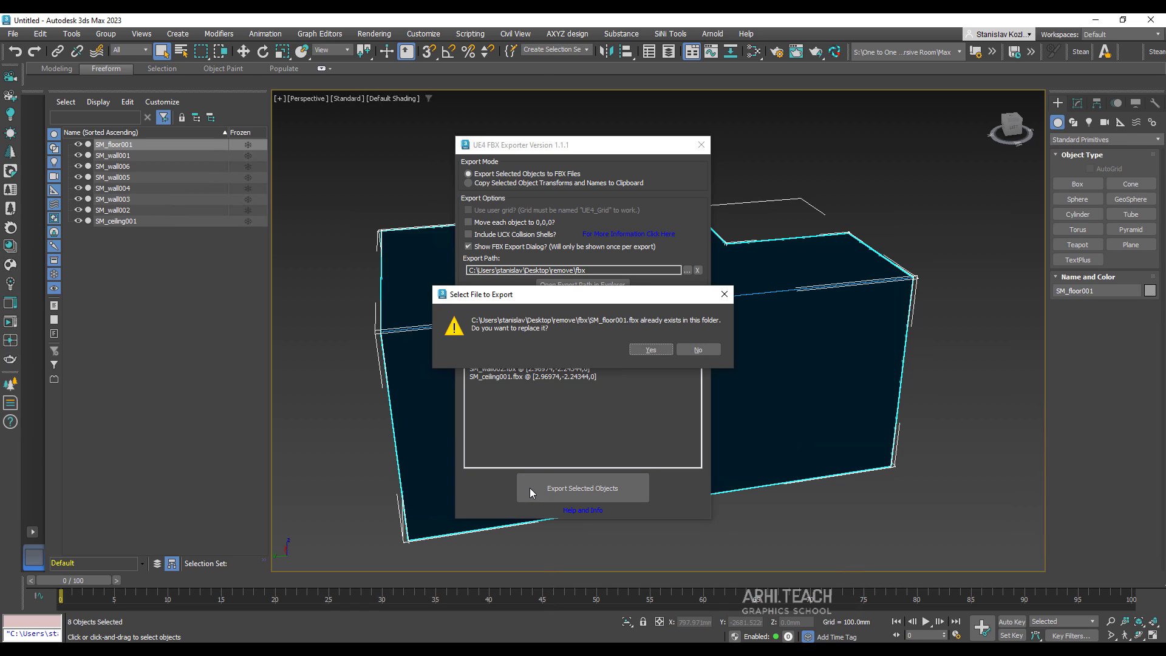
pyautogui.click(654, 355)
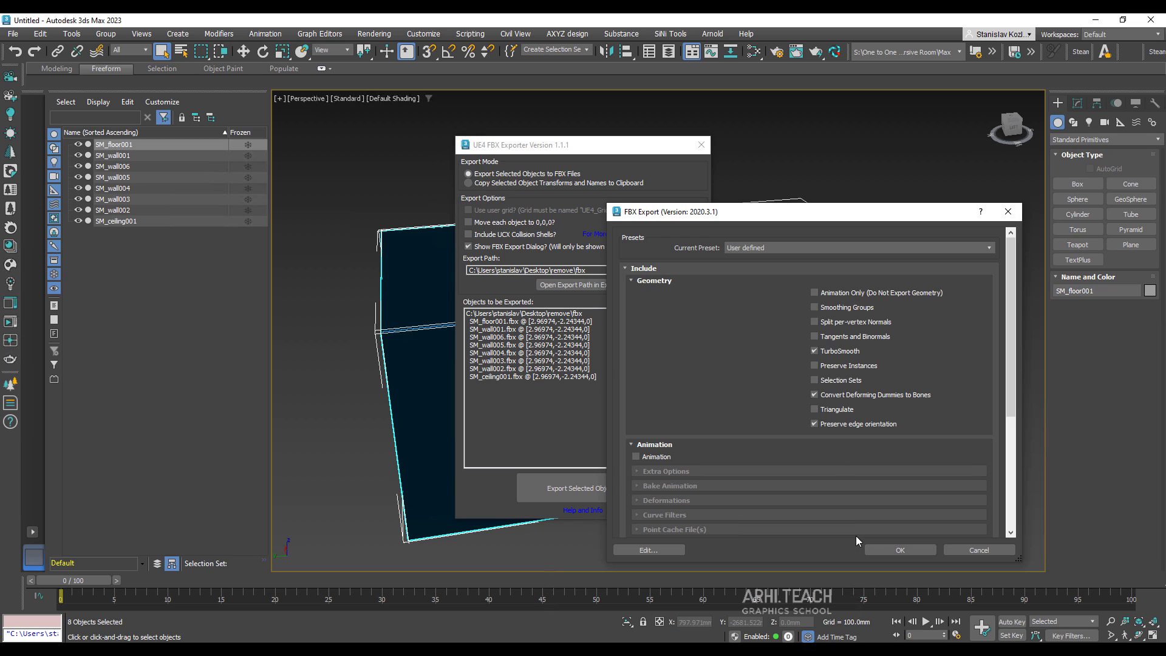
pyautogui.click(867, 547)
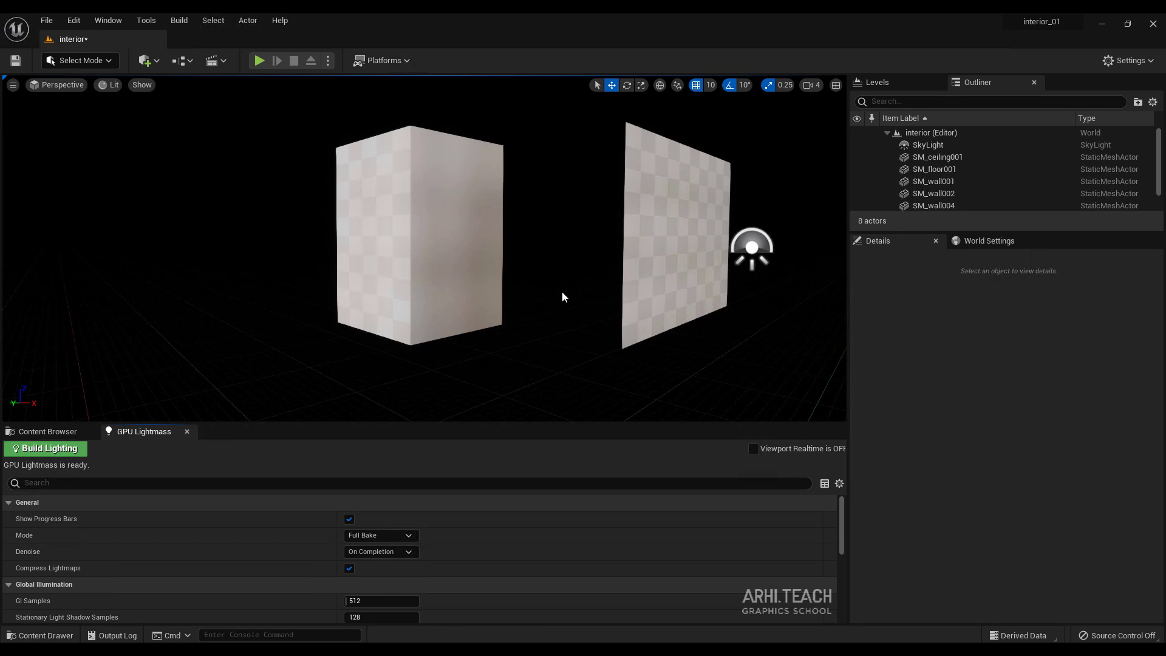
# Switch back to Unreal Editor and reimport the eight static meshes from SM_ceiling001 to SM_wall006 in the geometry folder
pyautogui.click(42, 432)
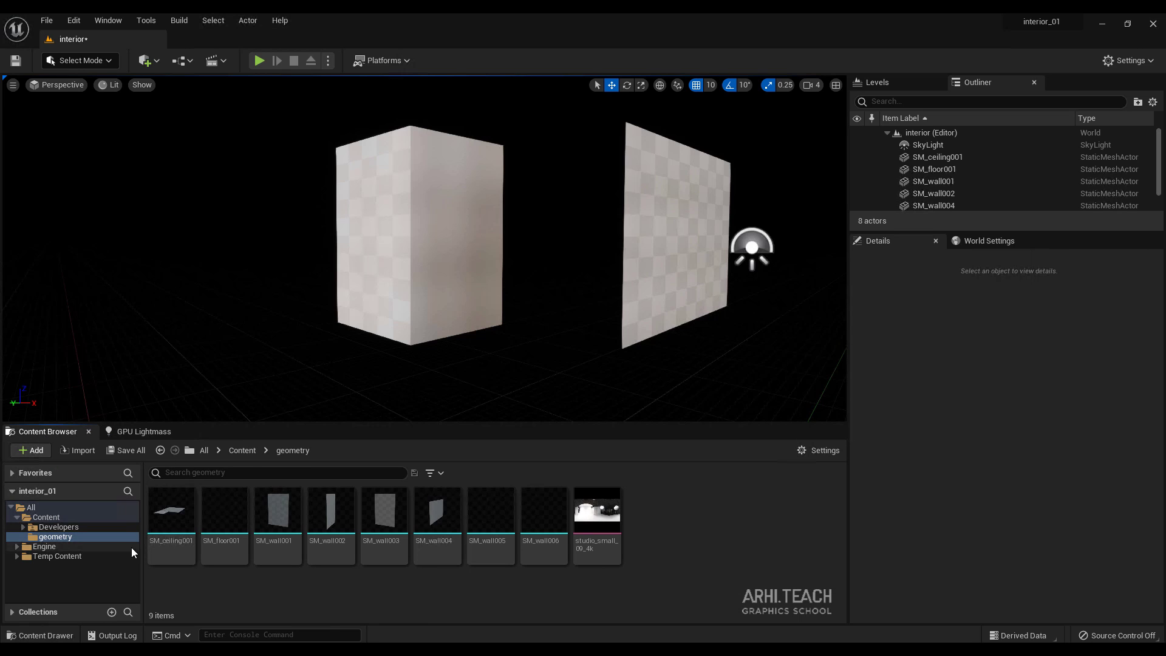
pyautogui.click(171, 527)
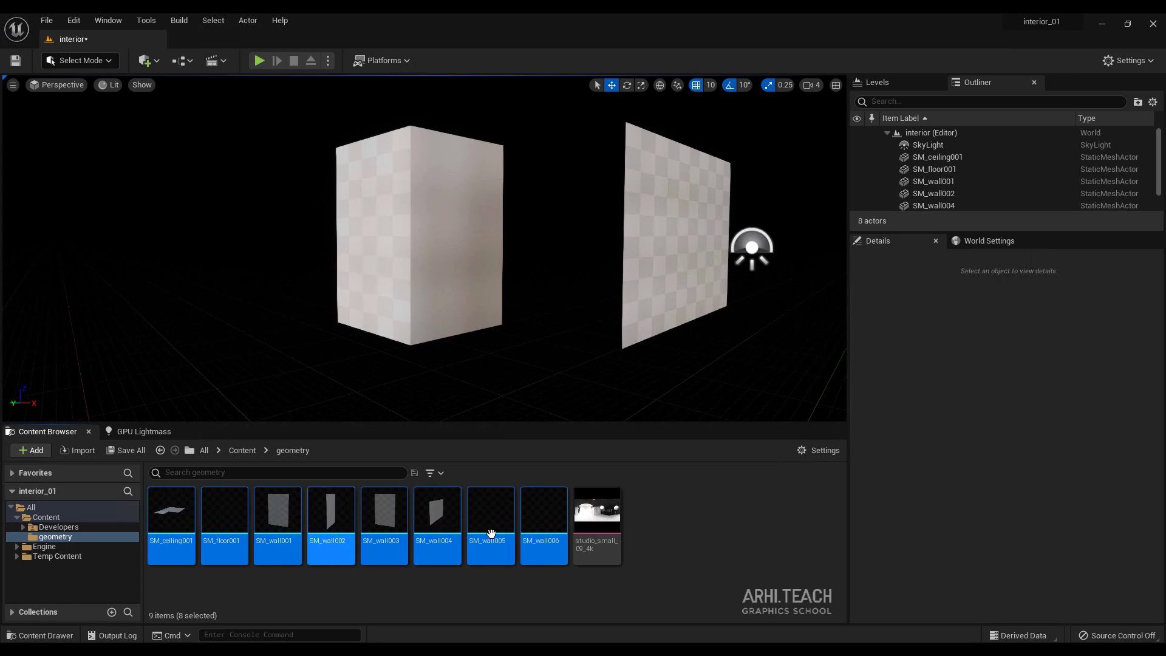
pyautogui.rightClick(170, 510)
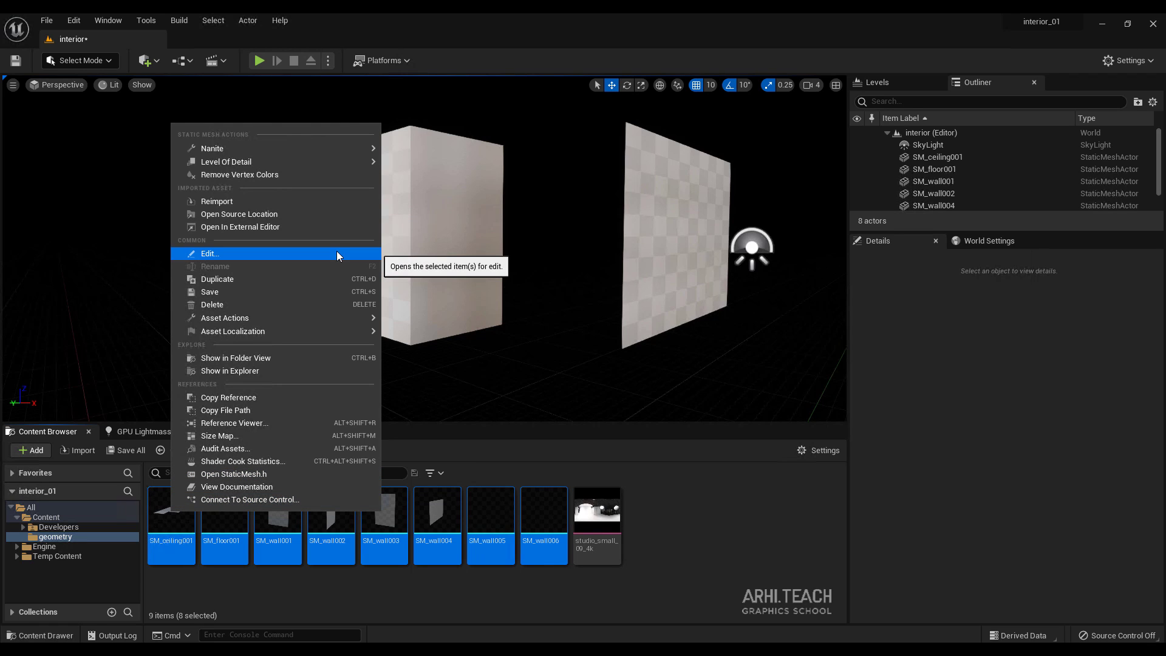
pyautogui.click(227, 202)
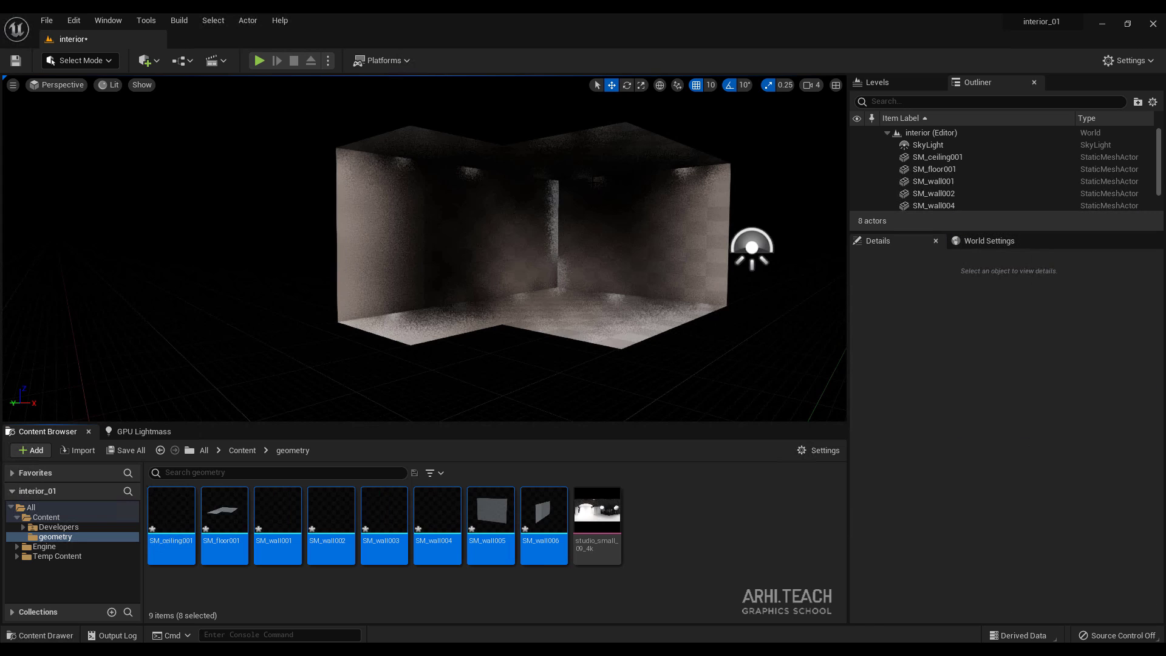
# Examine the lighting on the room's inner walls, floor and ceiling through the open side, near and far
pyautogui.scroll(2, 502, 255)
pyautogui.scroll(-4, 473, 275)
pyautogui.scroll(4, 713, 212)
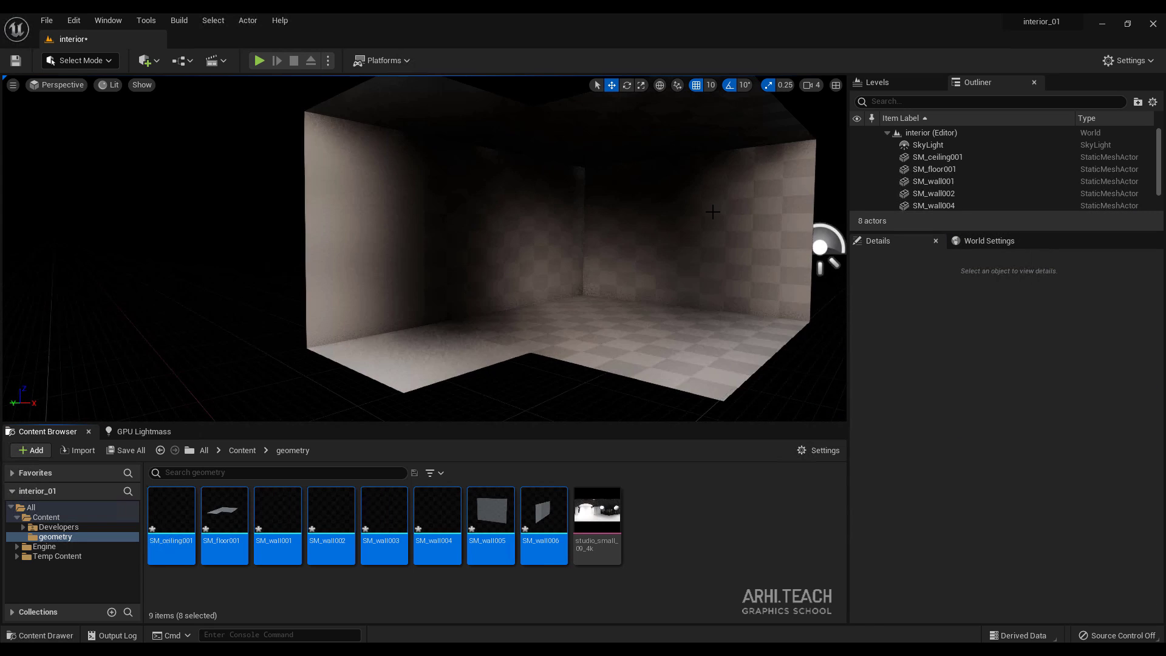
pyautogui.scroll(2, 713, 212)
pyautogui.scroll(-7, 698, 207)
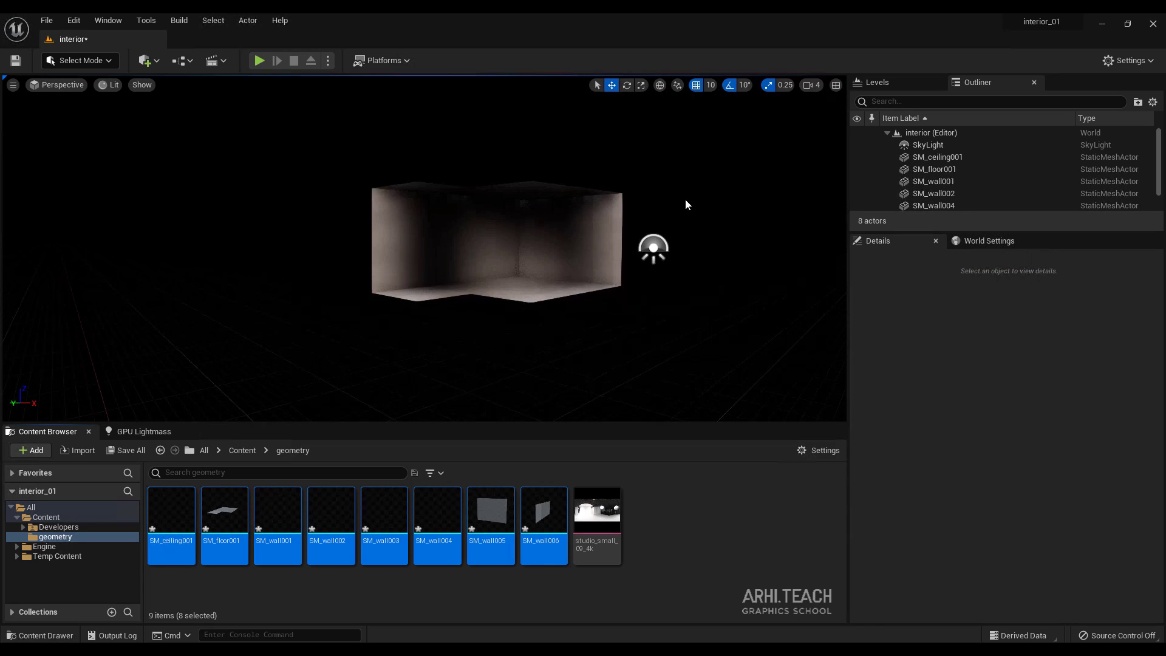
pyautogui.scroll(8, 686, 201)
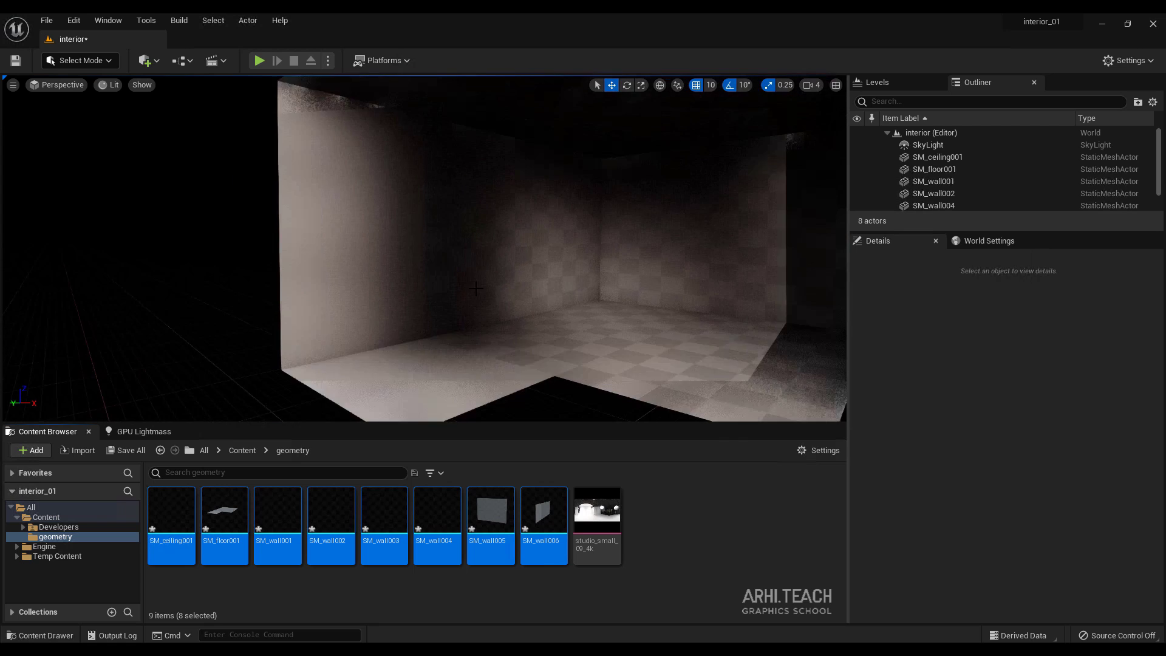
pyautogui.scroll(-7, 477, 289)
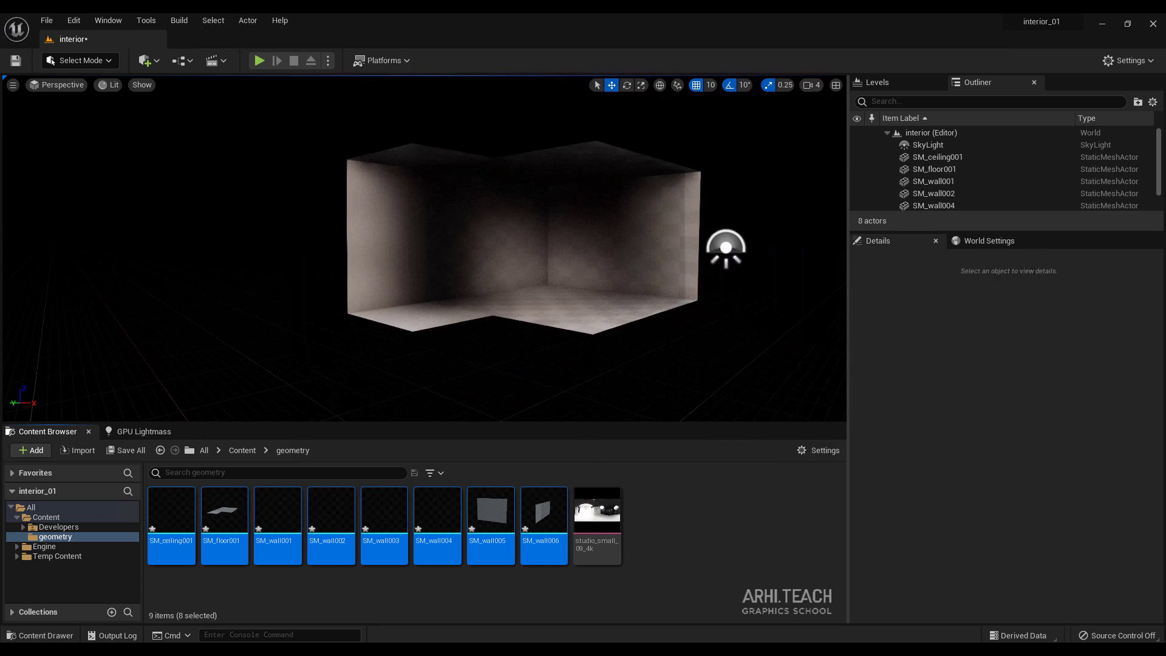
pyautogui.scroll(4, 749, 183)
pyautogui.scroll(-3, 540, 267)
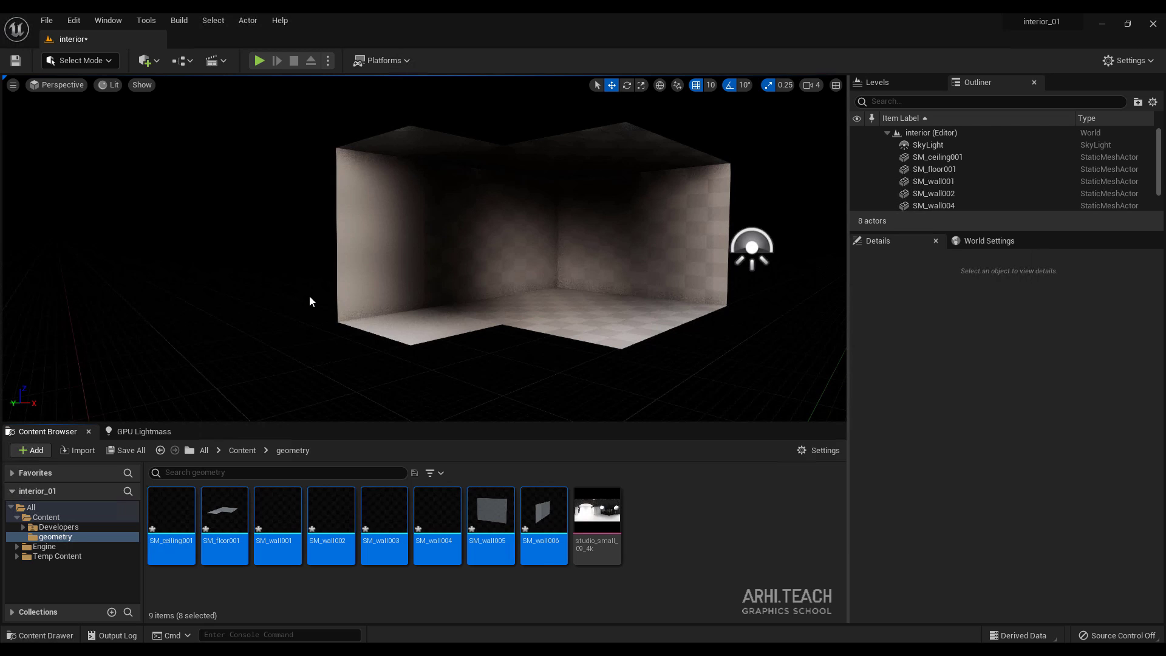
# Build the lighting with GPU Lightmass and examine the room's interior surfaces from several viewpoints outside its open side
pyautogui.click(137, 429)
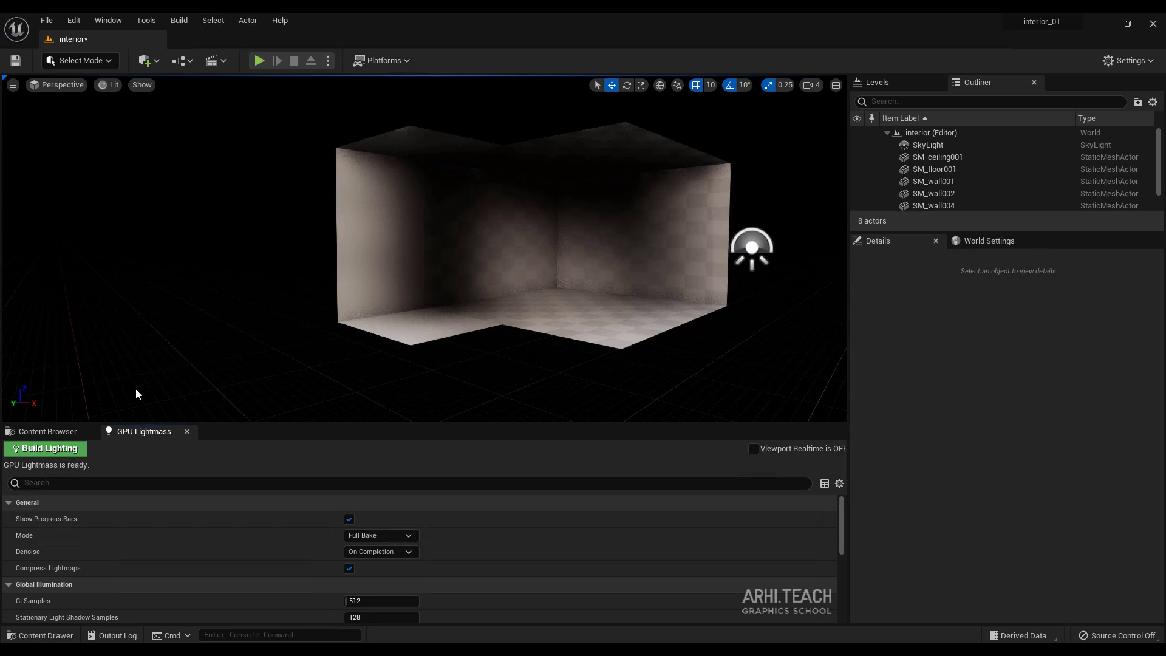
pyautogui.click(59, 450)
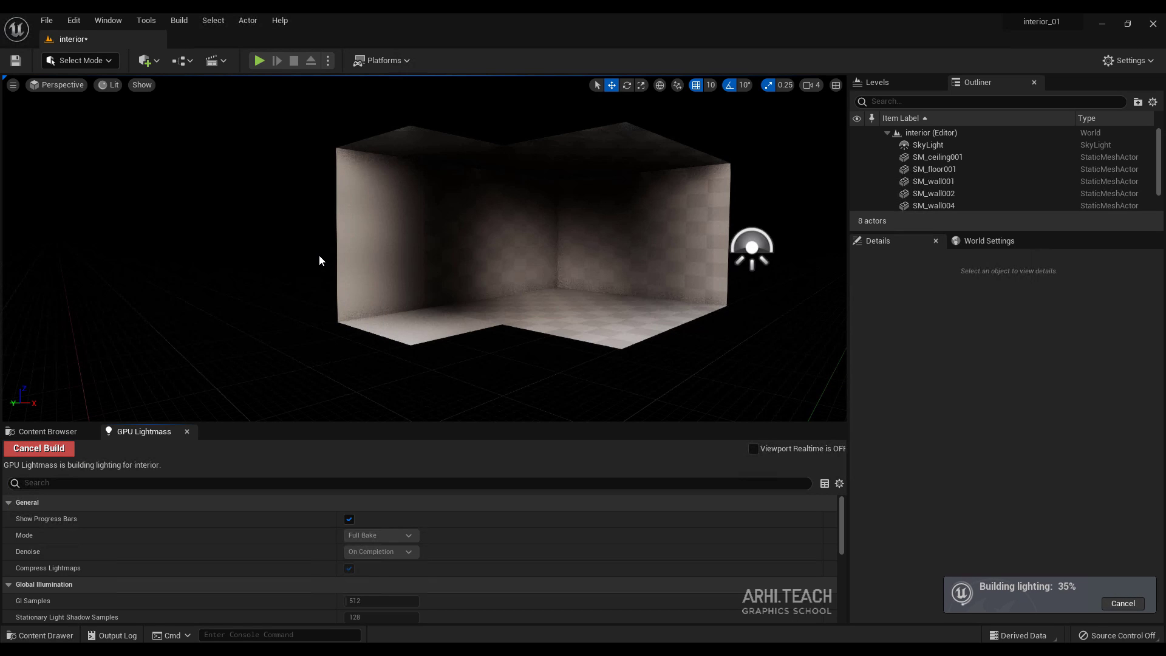
pyautogui.moveTo(423, 249); pyautogui.dragTo(286, 250, button='right')
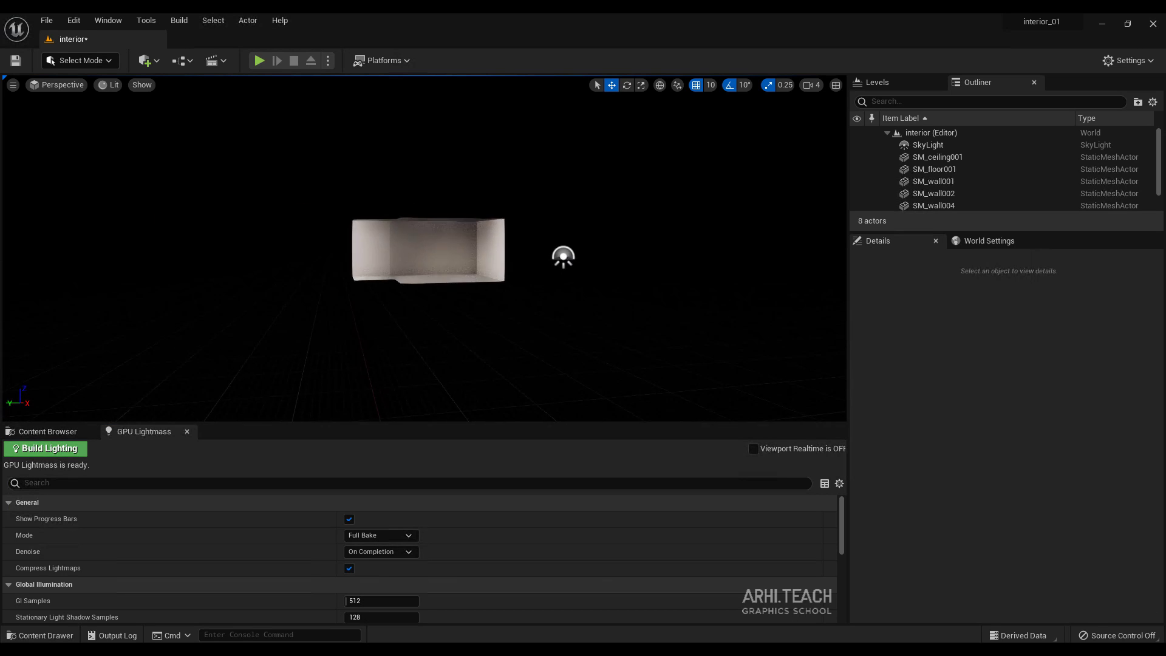
pyautogui.press('w')
pyautogui.press('a')
pyautogui.press('s')
pyautogui.press('d')
pyautogui.press('s')
pyautogui.press('w')
pyautogui.press('d')
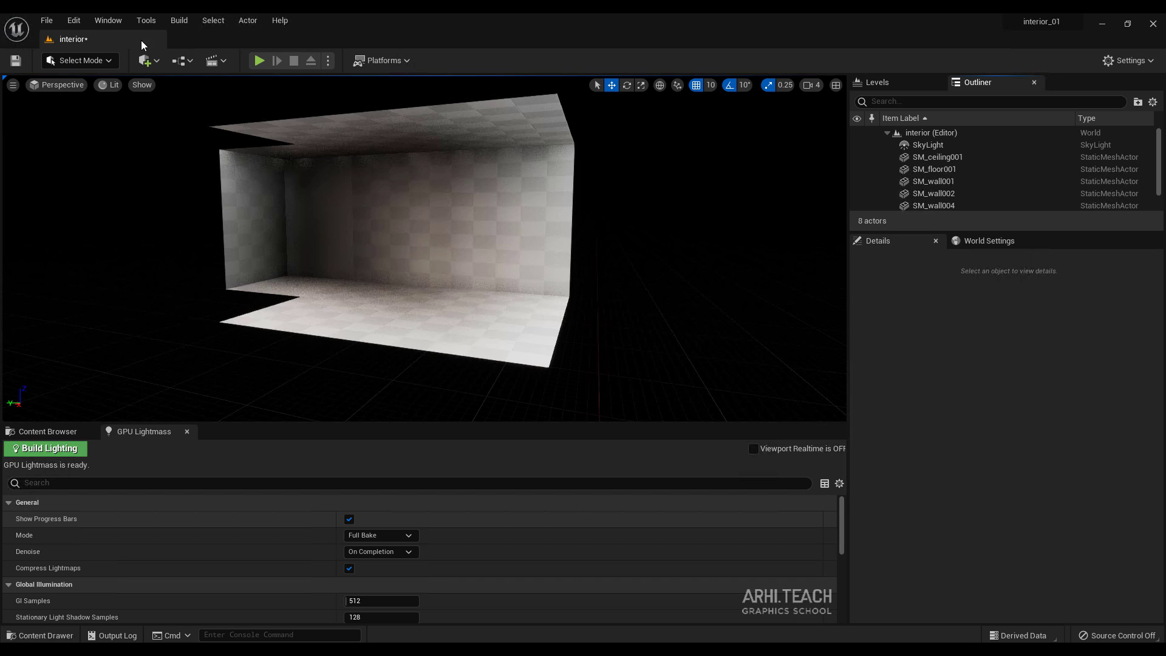
# Find PostProcessVolume among the placeable actors and place one inside the room
pyautogui.click(157, 61)
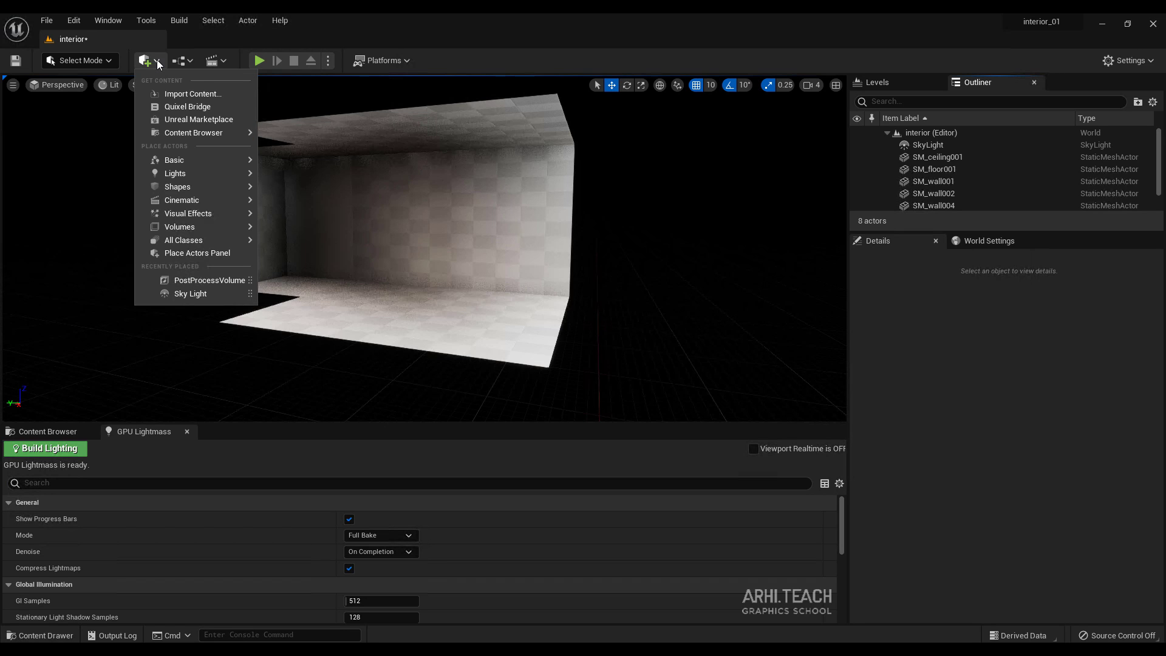
pyautogui.write('pow')
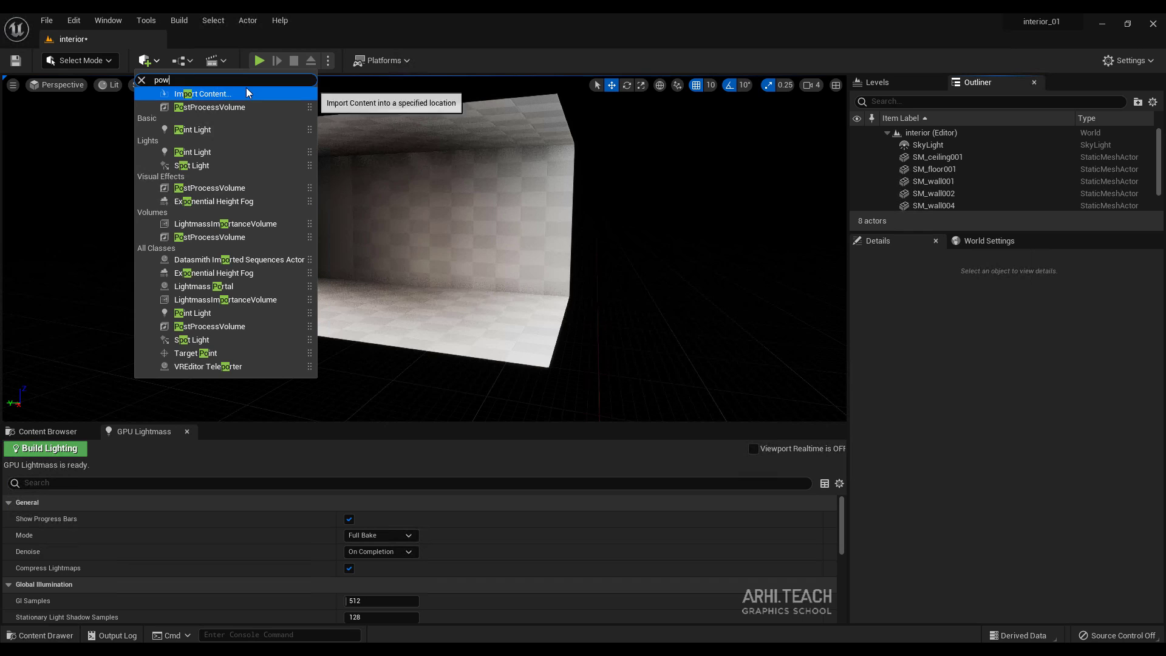
pyautogui.press('BackSpace')
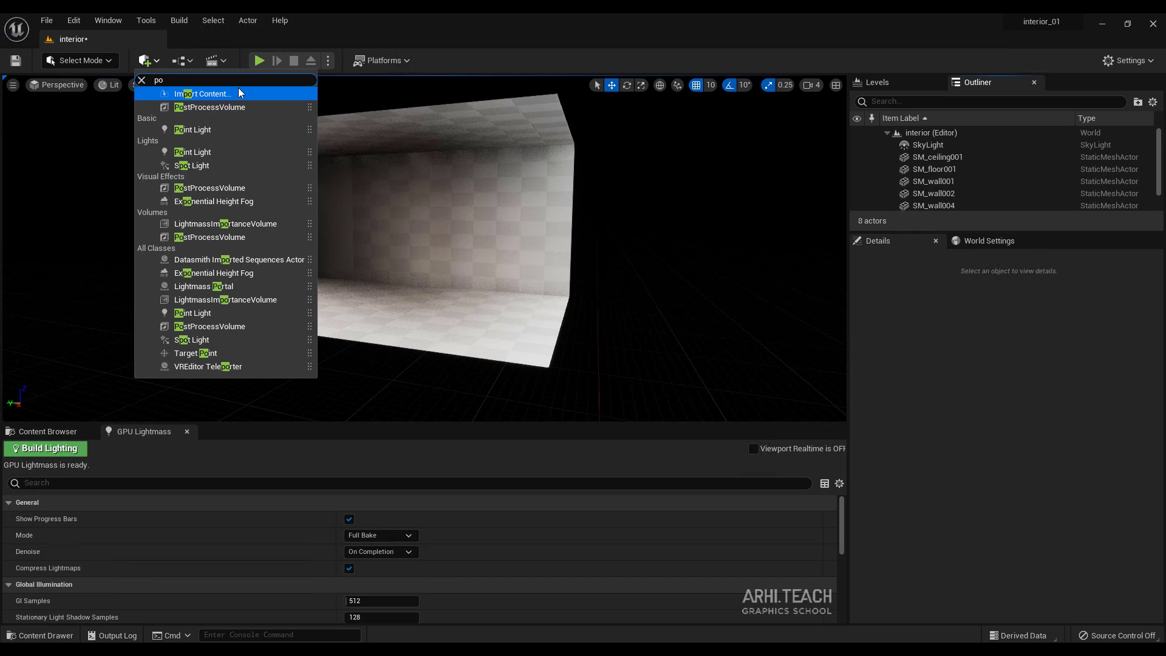
pyautogui.write('s')
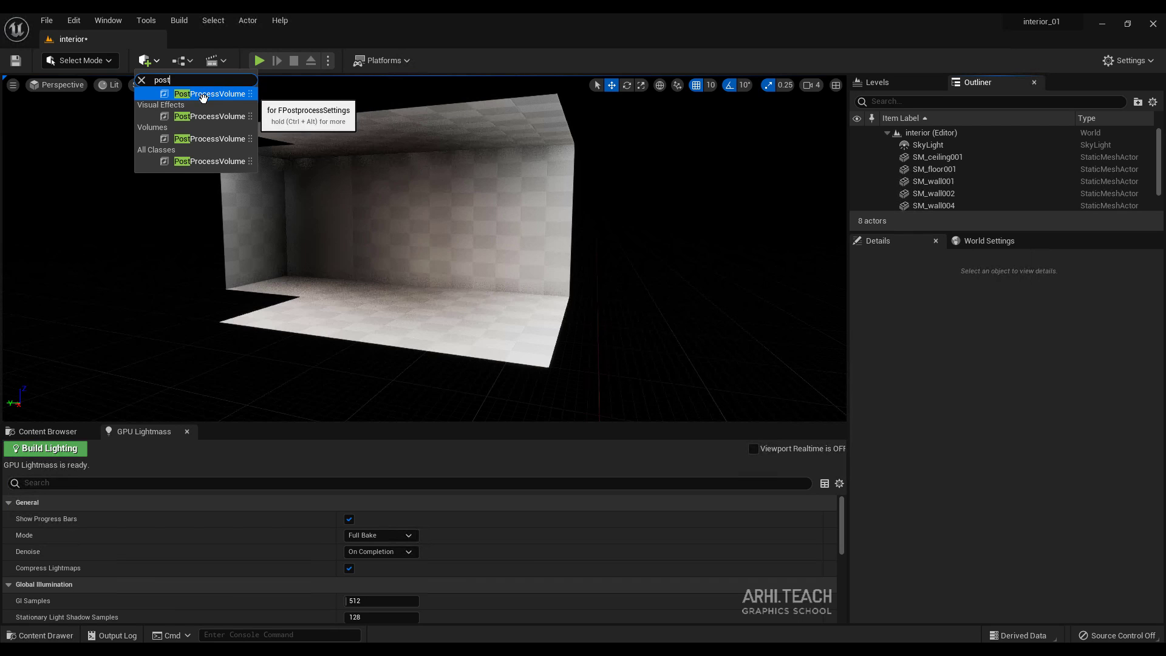
pyautogui.write('t')
pyautogui.moveTo(193, 93); pyautogui.dragTo(457, 246)
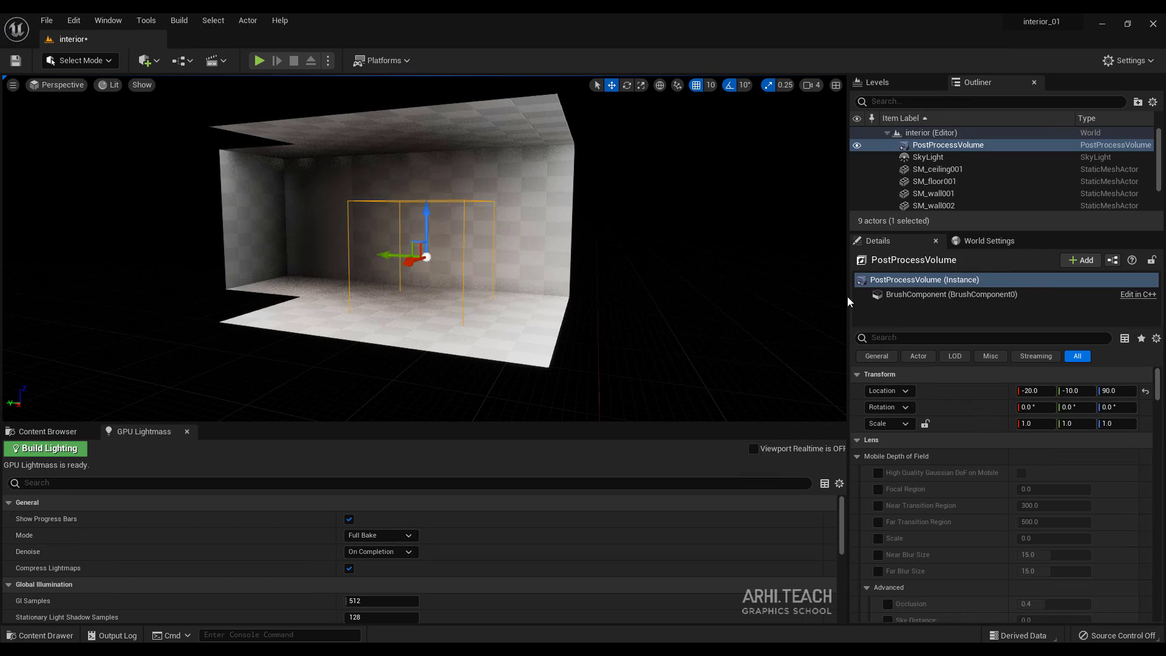
# Enable Infinite Extent (Unbound) on the PostProcessVolume
pyautogui.click(892, 337)
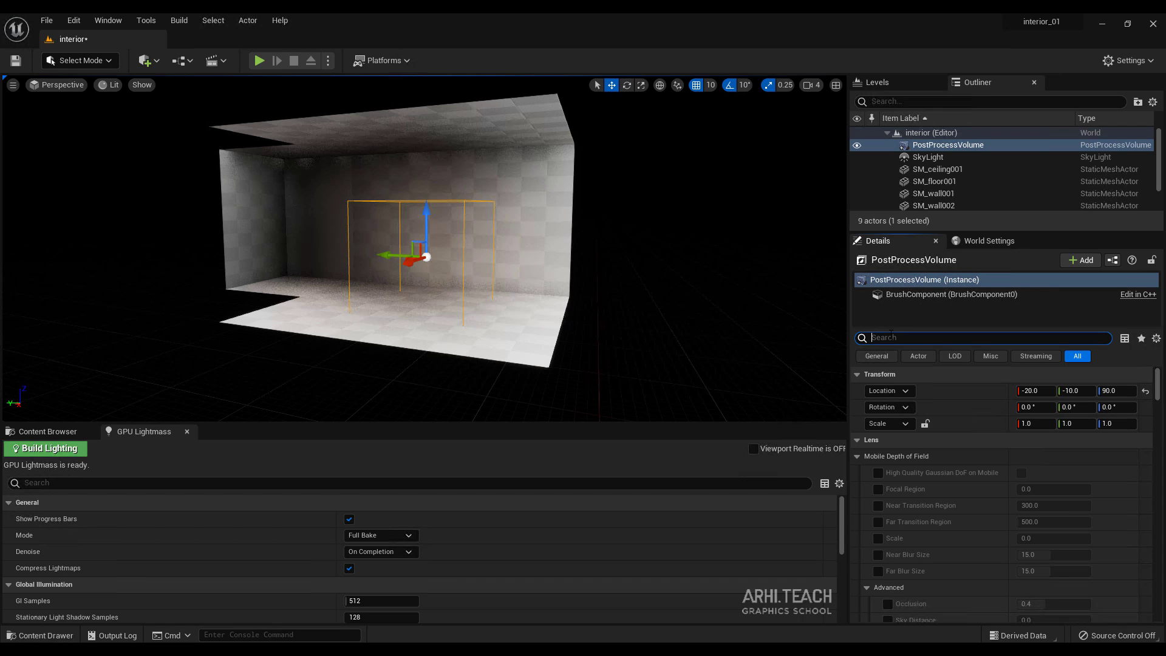
pyautogui.write('infi')
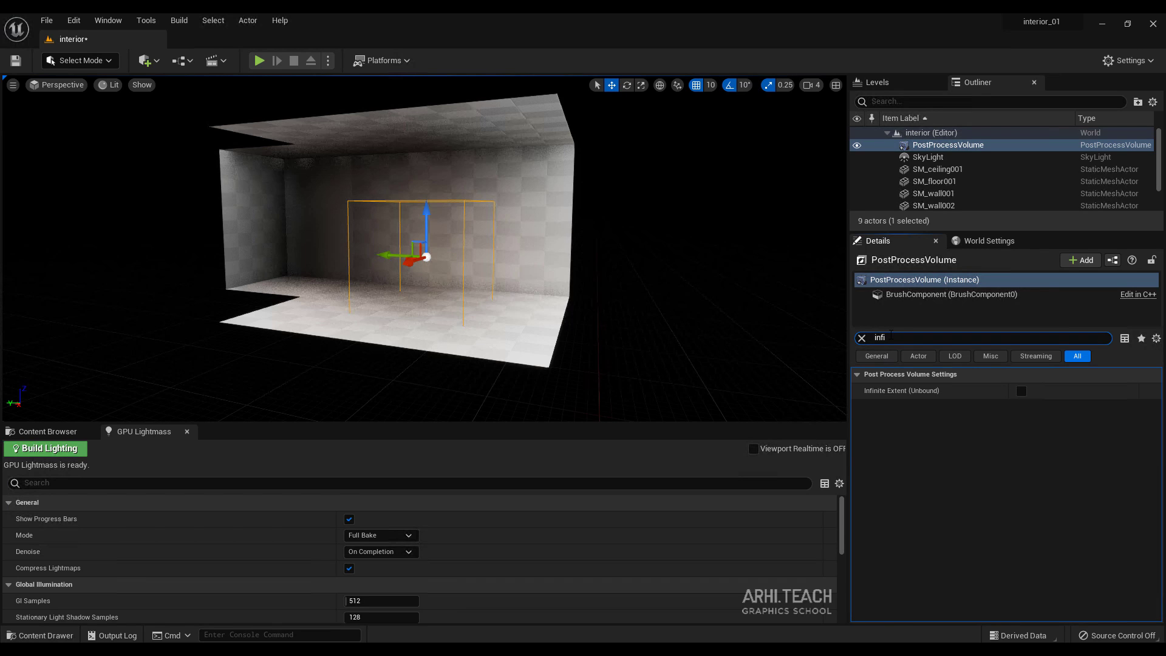
pyautogui.write('n')
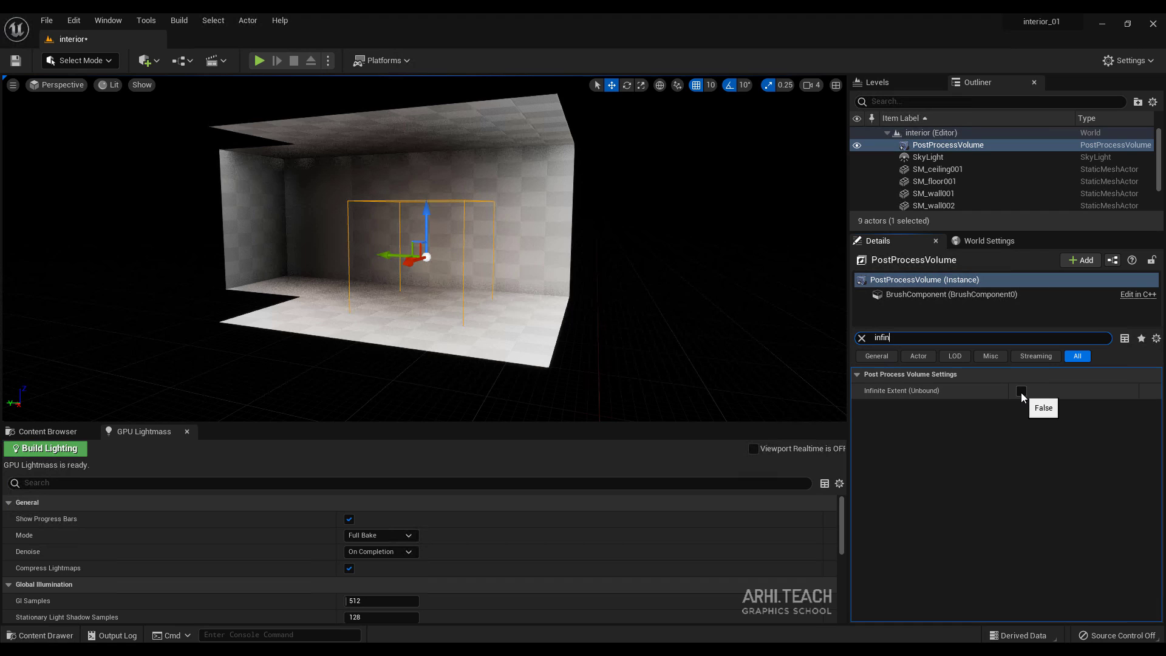
pyautogui.click(1021, 392)
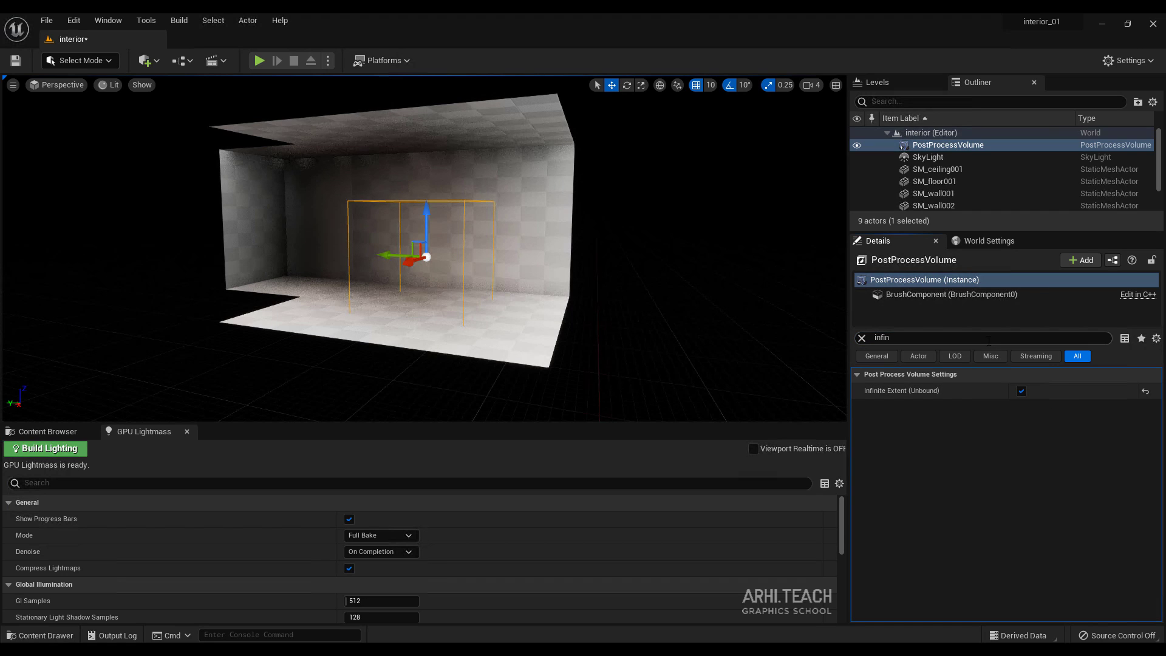
# Override the PostProcessVolume's Global Illumination method and set it to None
pyautogui.click(861, 338)
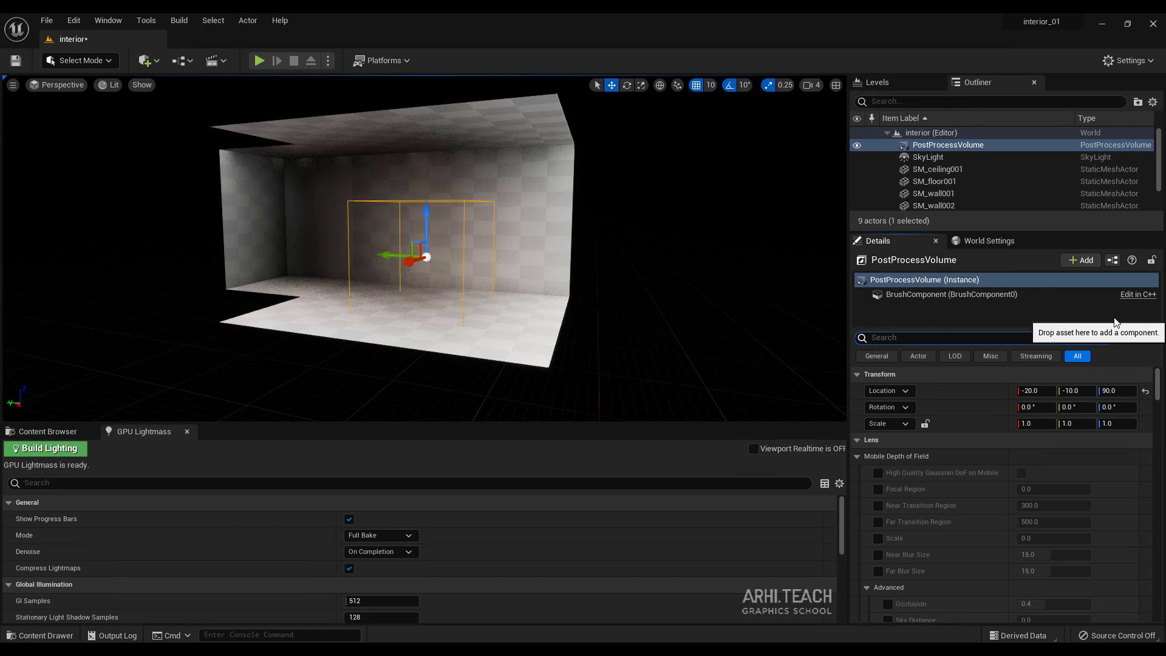
pyautogui.write('global')
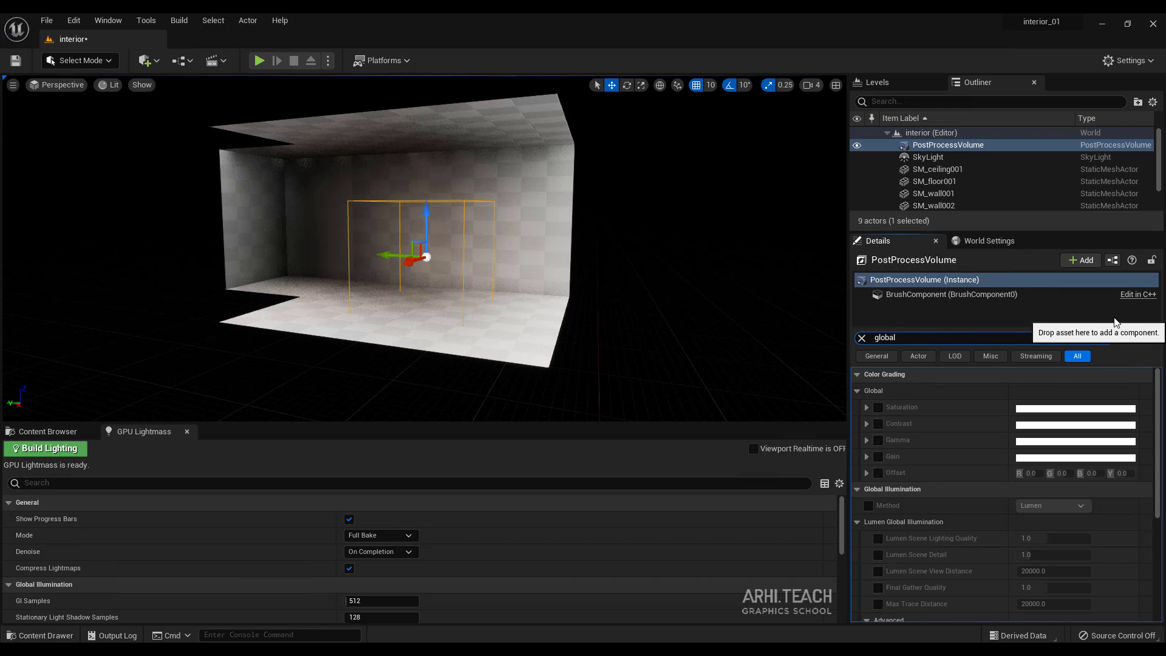
pyautogui.write(' ill')
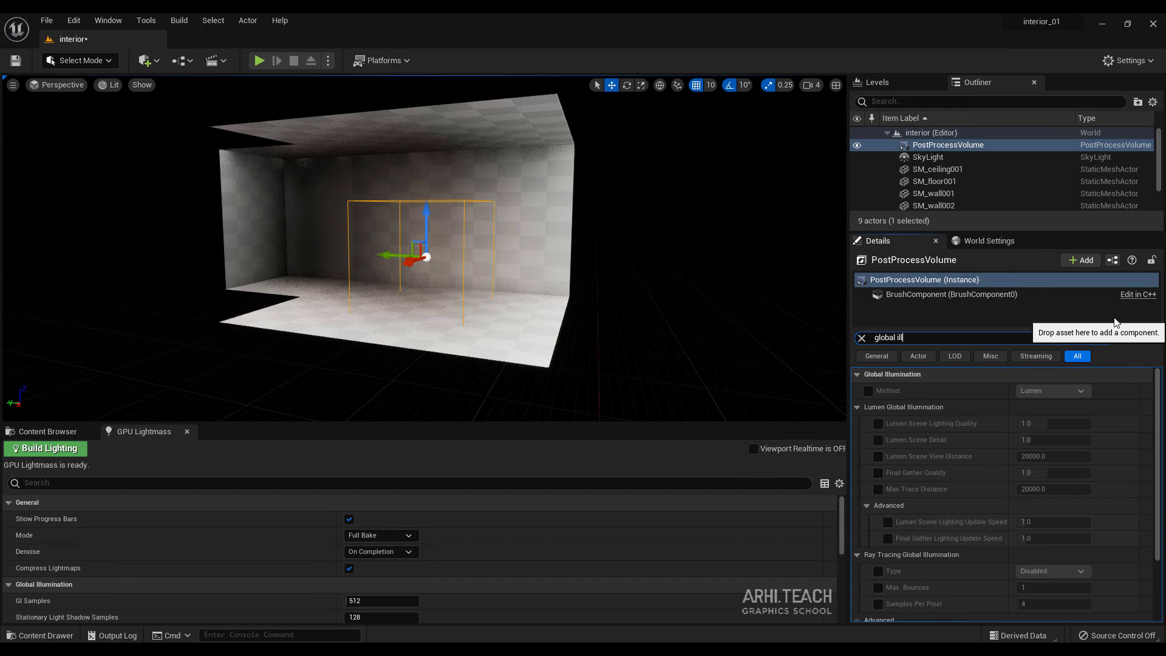
pyautogui.click(869, 390)
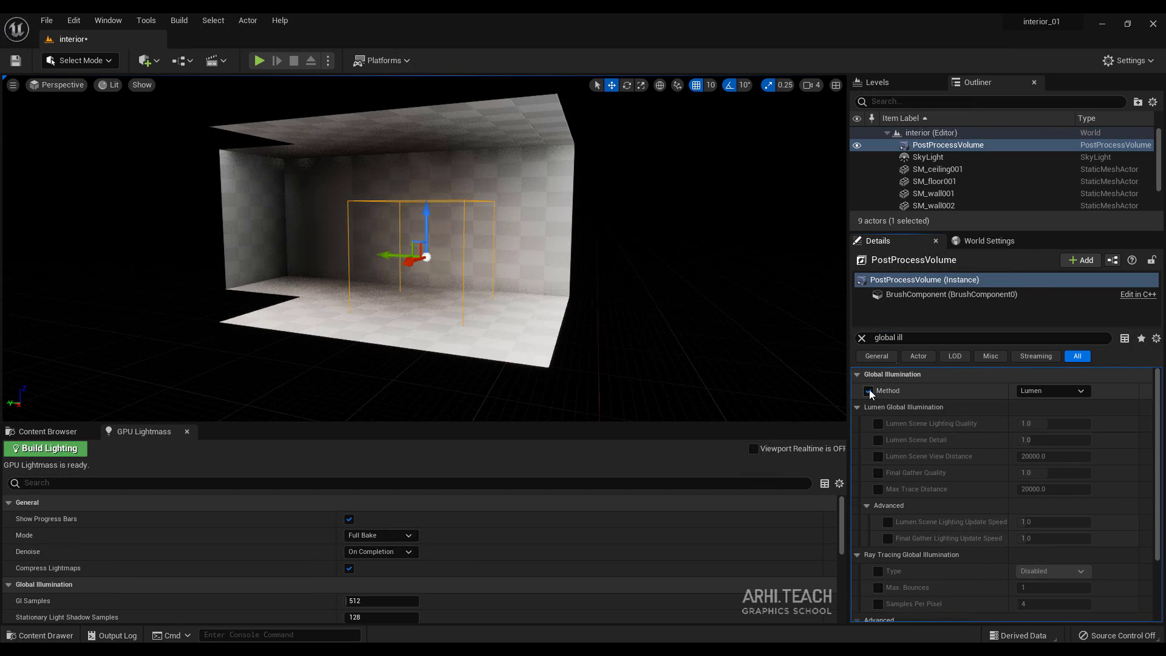
pyautogui.click(1083, 393)
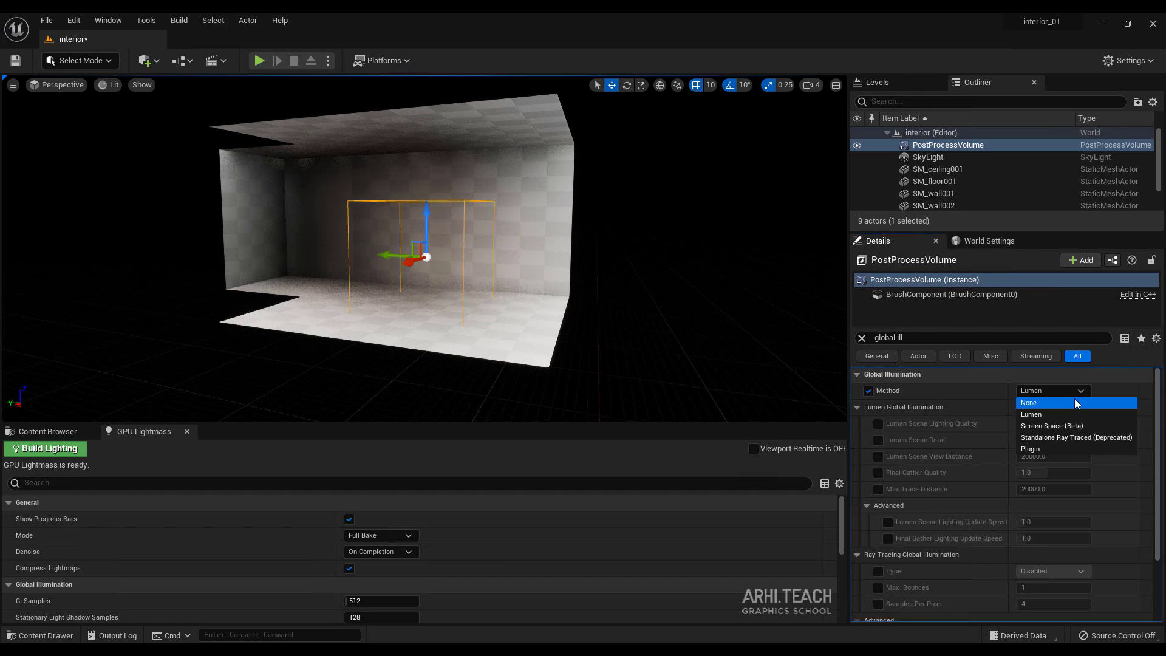
pyautogui.click(1075, 402)
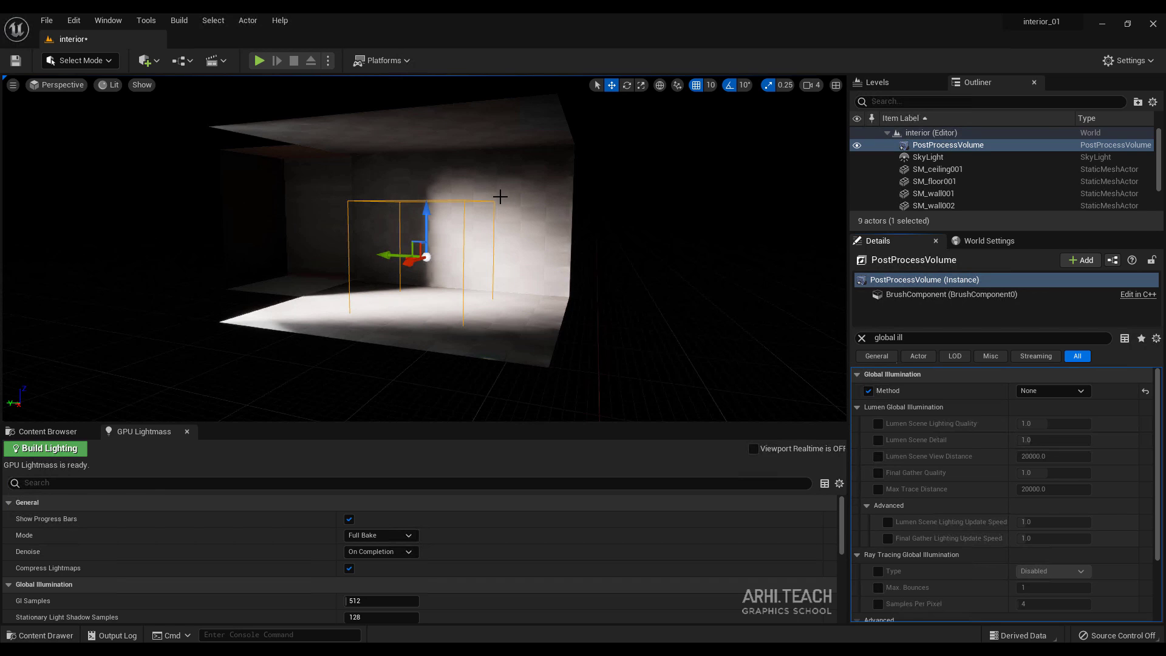
# Examine the baked light and shadows on the room's walls and floor, from a distance and from inside
pyautogui.scroll(-3, 470, 238)
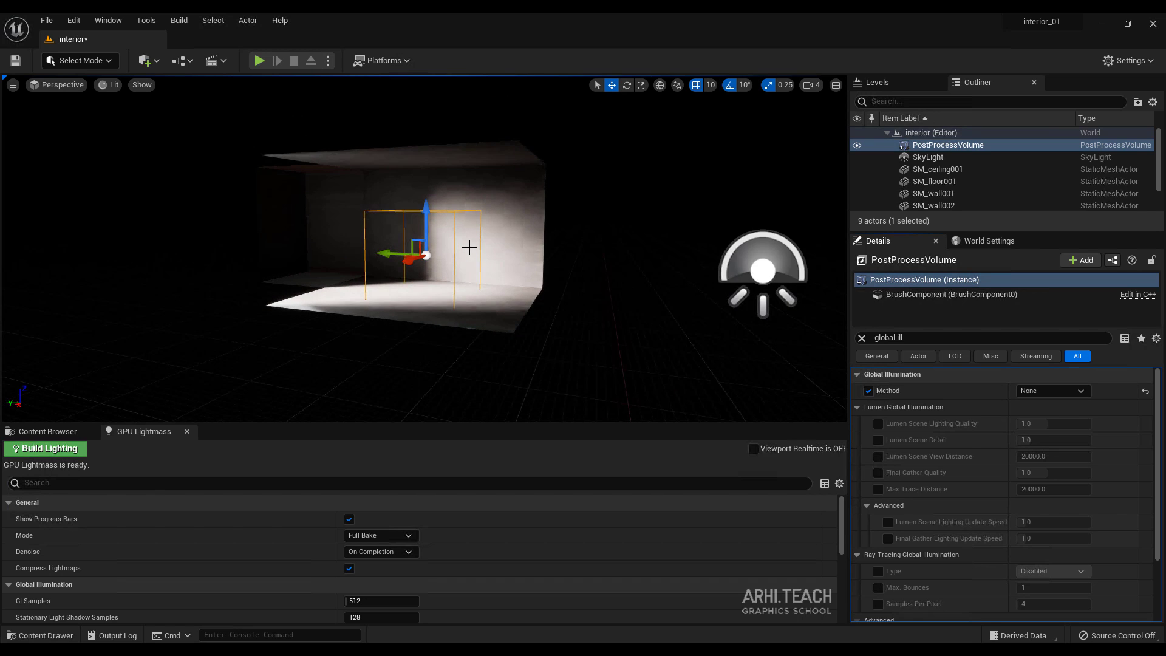
pyautogui.scroll(3, 514, 238)
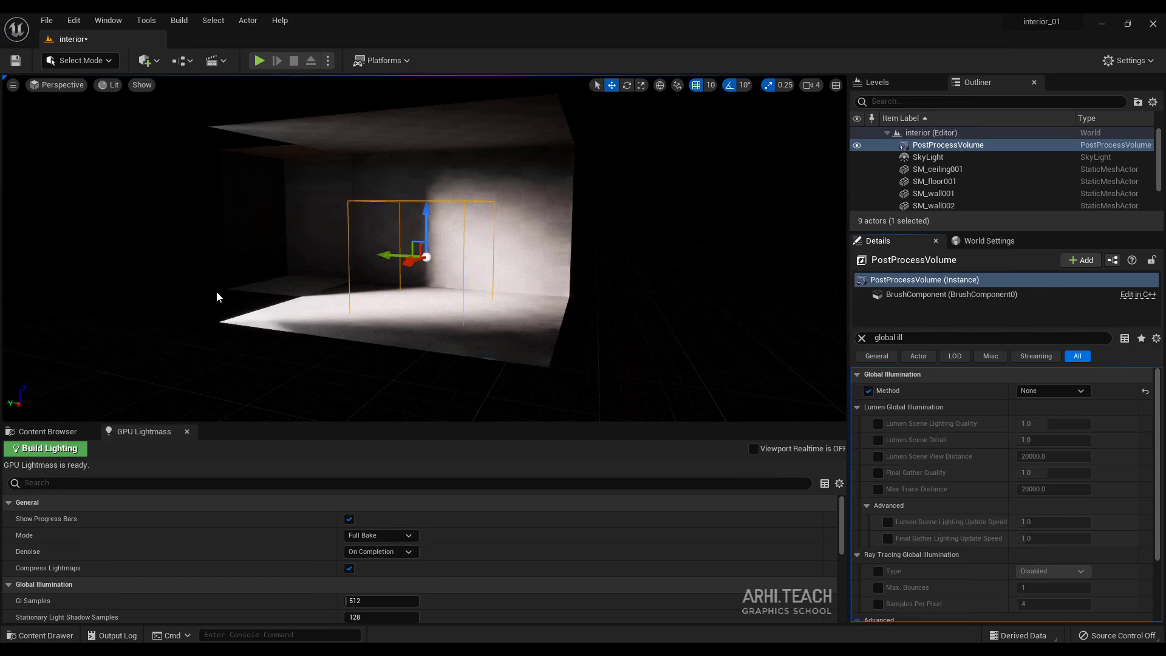
pyautogui.scroll(-3, 632, 321)
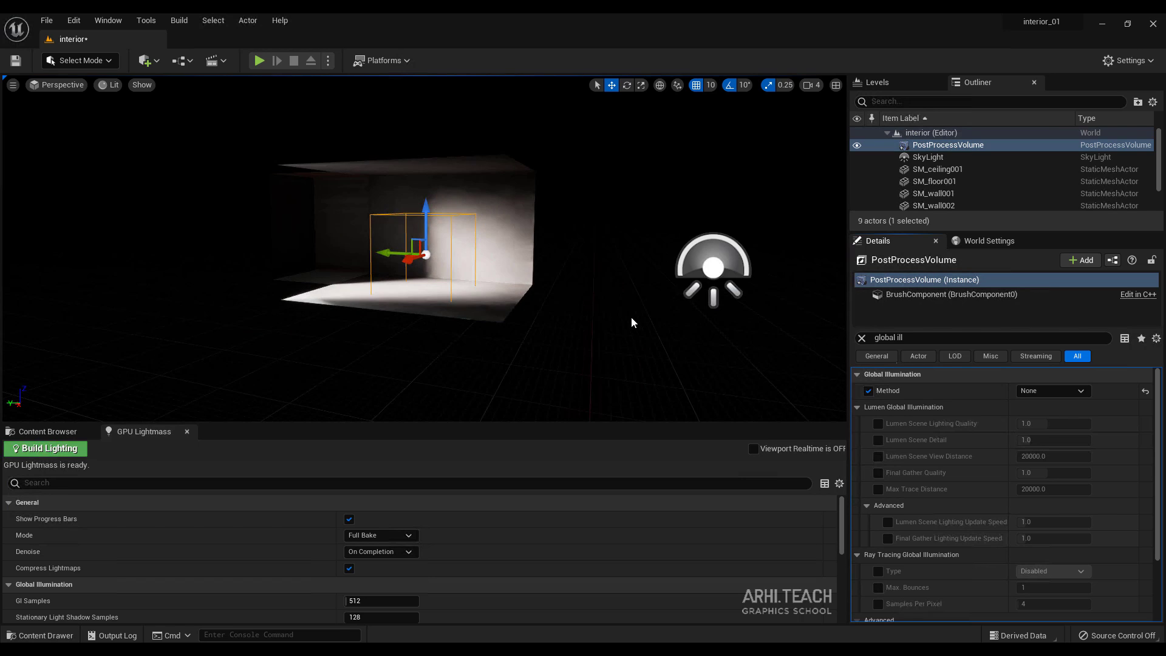
pyautogui.scroll(3, 265, 148)
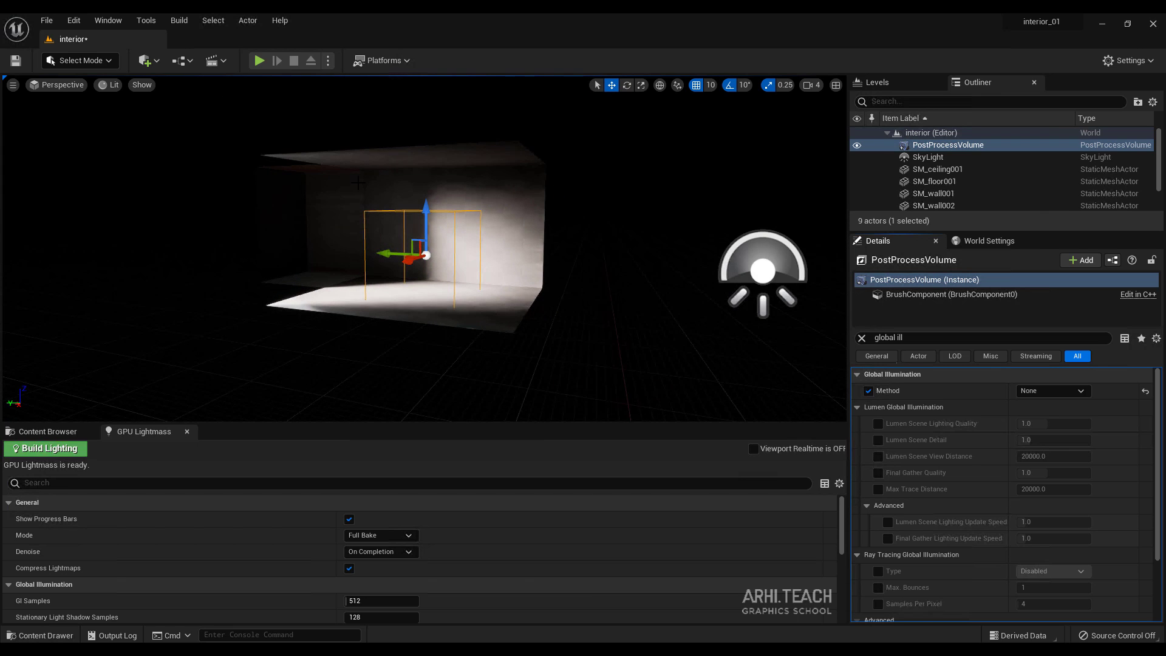
pyautogui.click(355, 296)
pyautogui.scroll(6, 355, 297)
pyautogui.moveTo(355, 297); pyautogui.dragTo(12, 291, button='right')
pyautogui.press('w')
pyautogui.press('w')
pyautogui.press('w')
pyautogui.moveTo(425, 249); pyautogui.dragTo(275, 267, button='right')
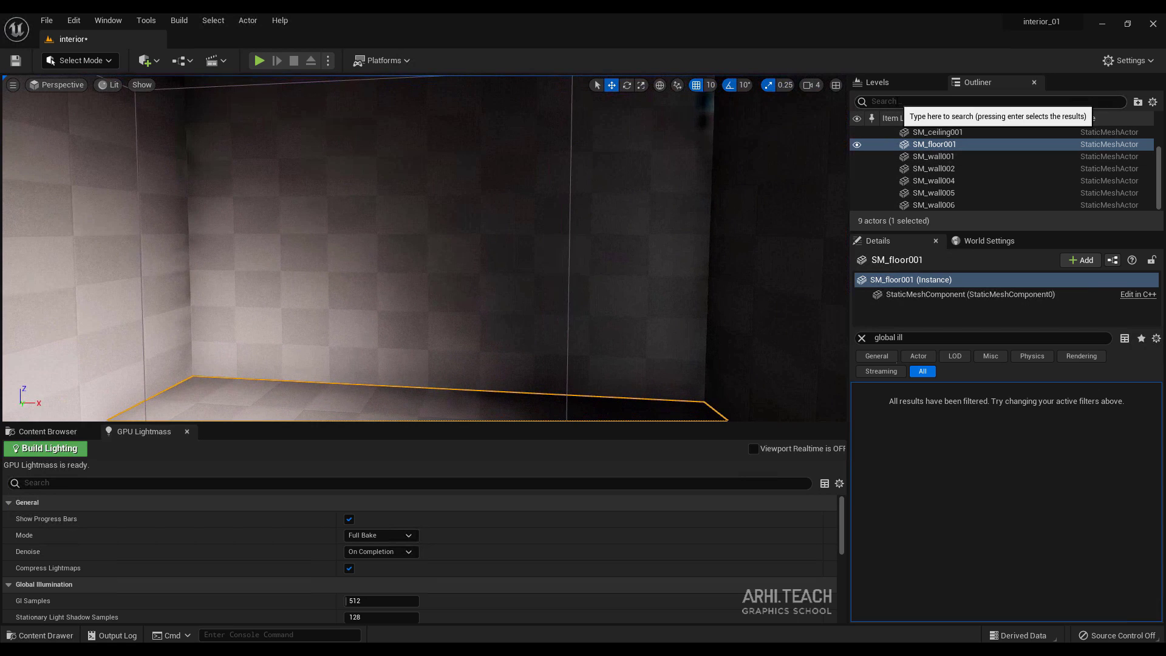
# Override the light map resolution of all seven SM meshes in the level with 256 and rebuild the lighting with GPU Lightmass
pyautogui.click(897, 100)
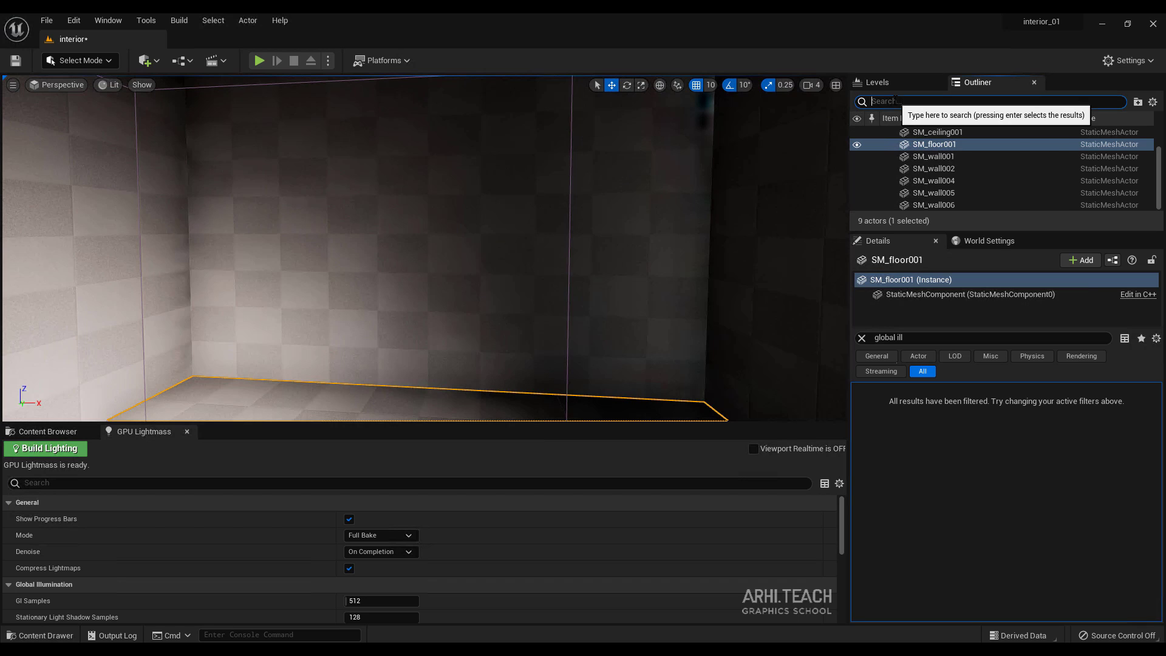
pyautogui.write('sm')
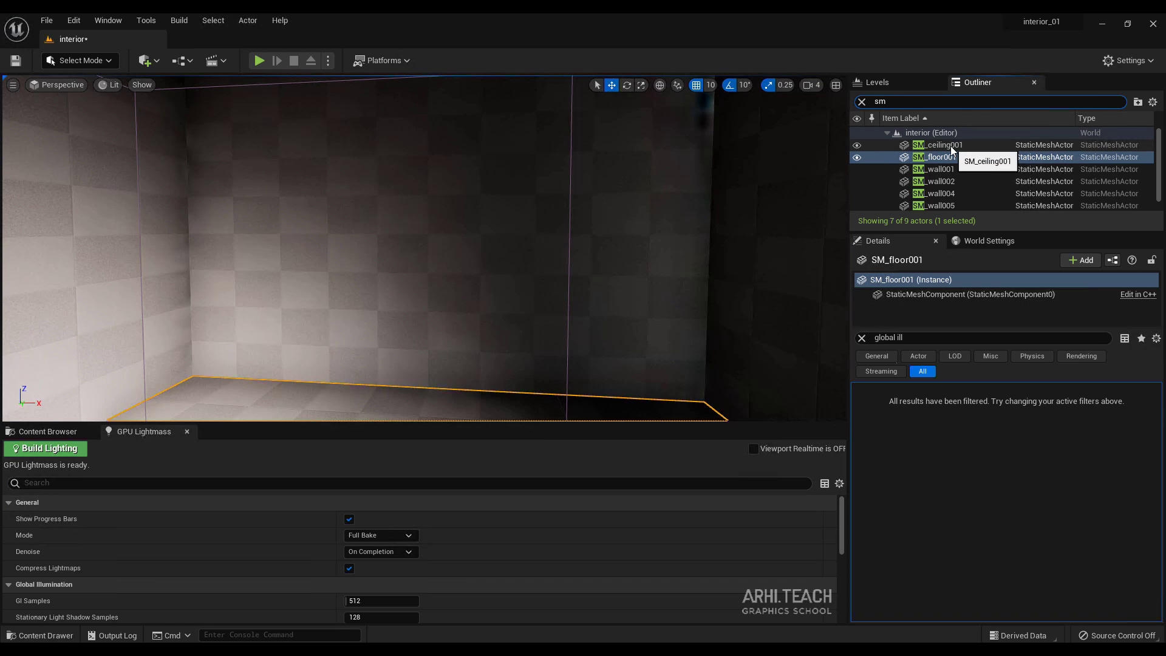
pyautogui.click(951, 145)
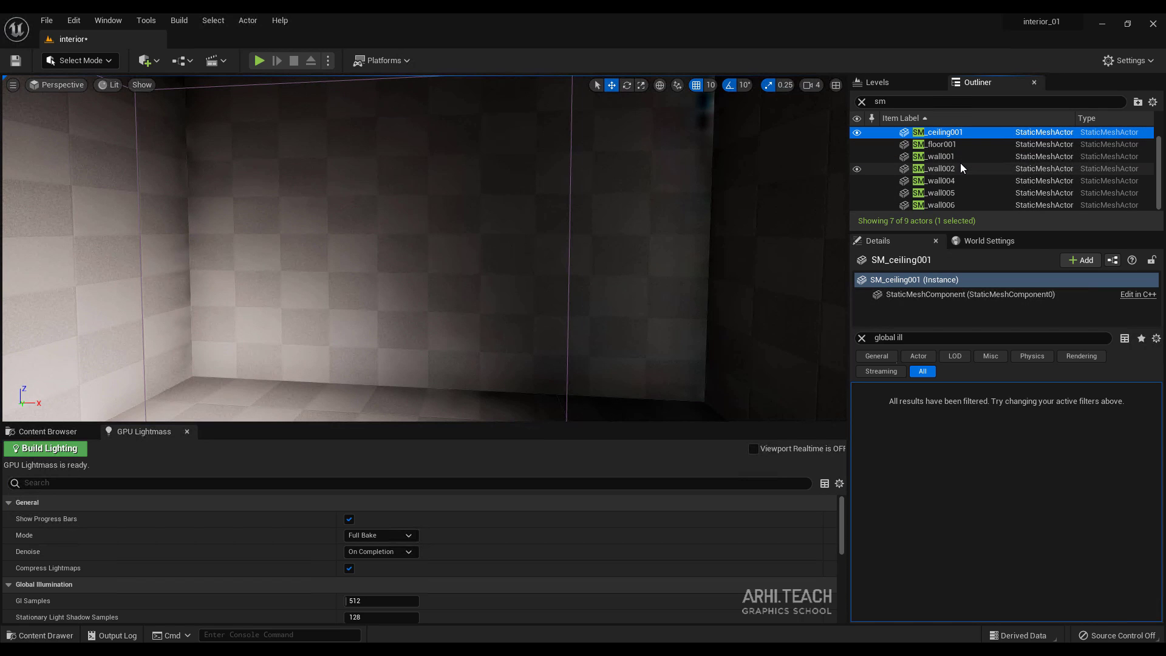
pyautogui.hotkey('ctrl', 'a')
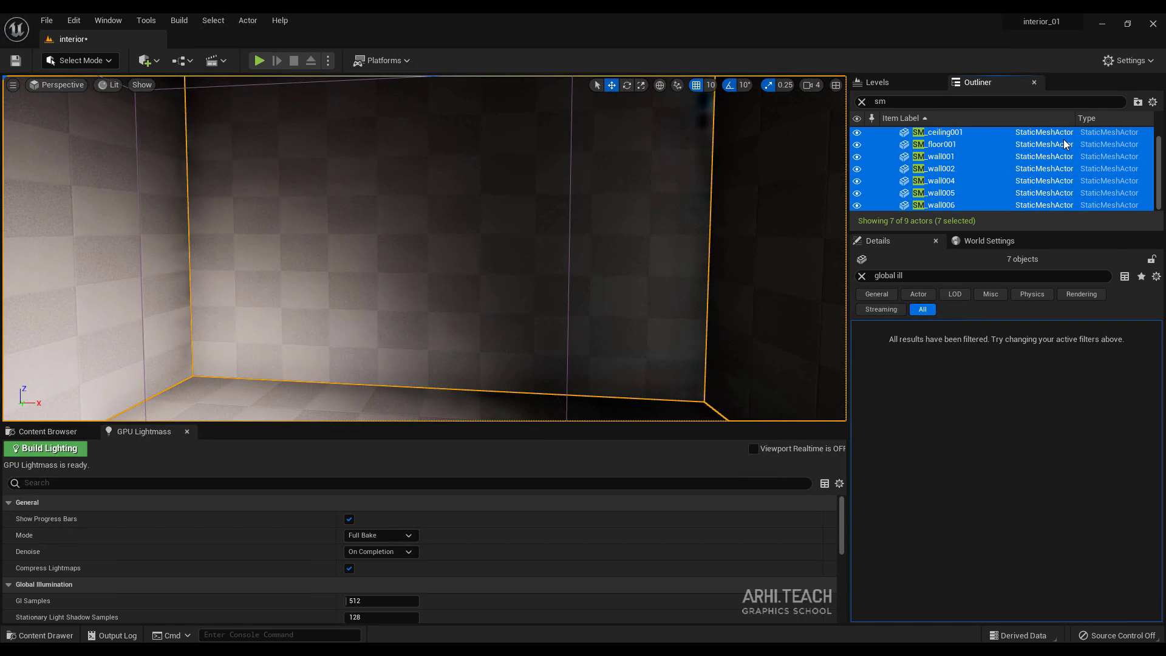
pyautogui.click(861, 277)
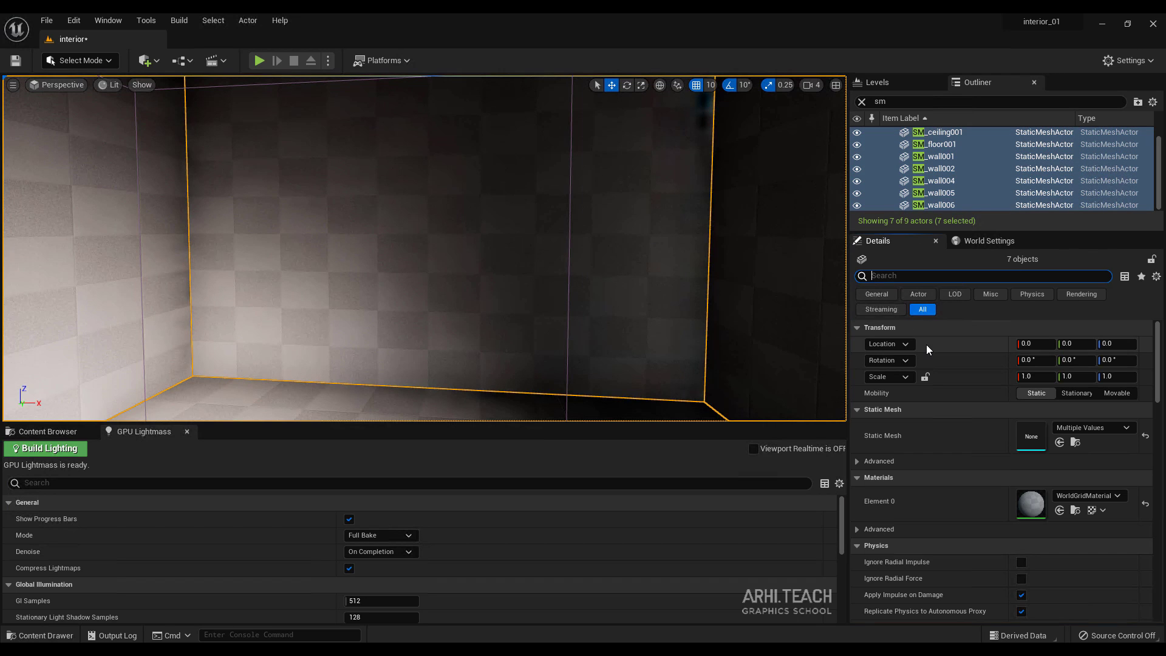
pyautogui.scroll(-2, 1031, 416)
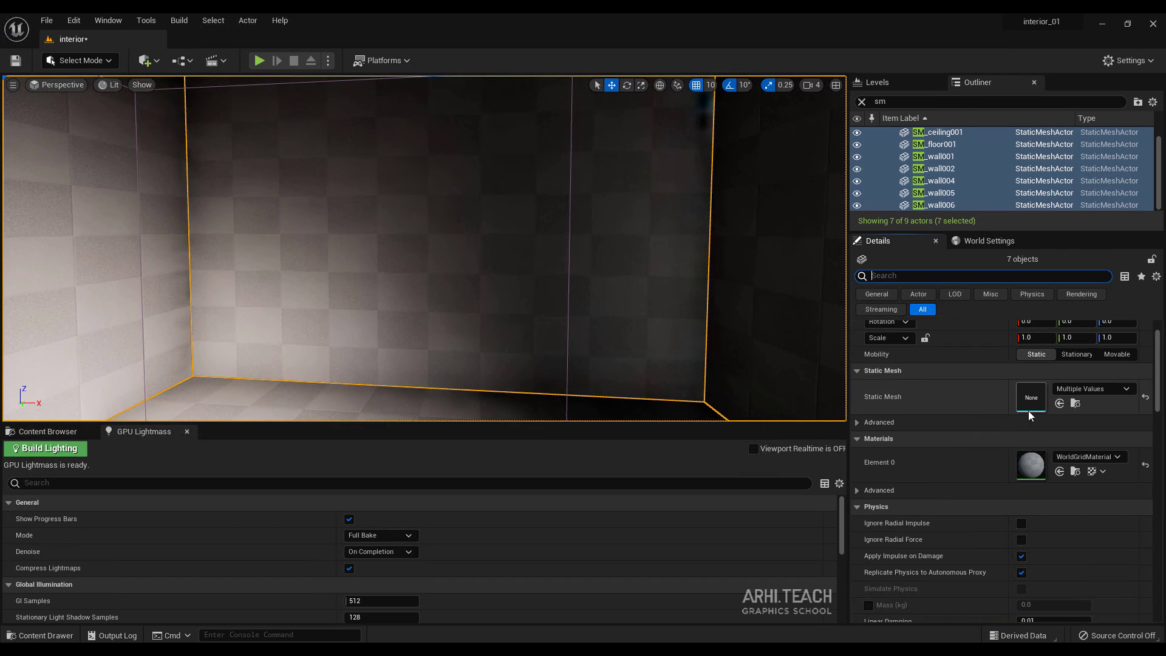
pyautogui.scroll(-15, 1031, 416)
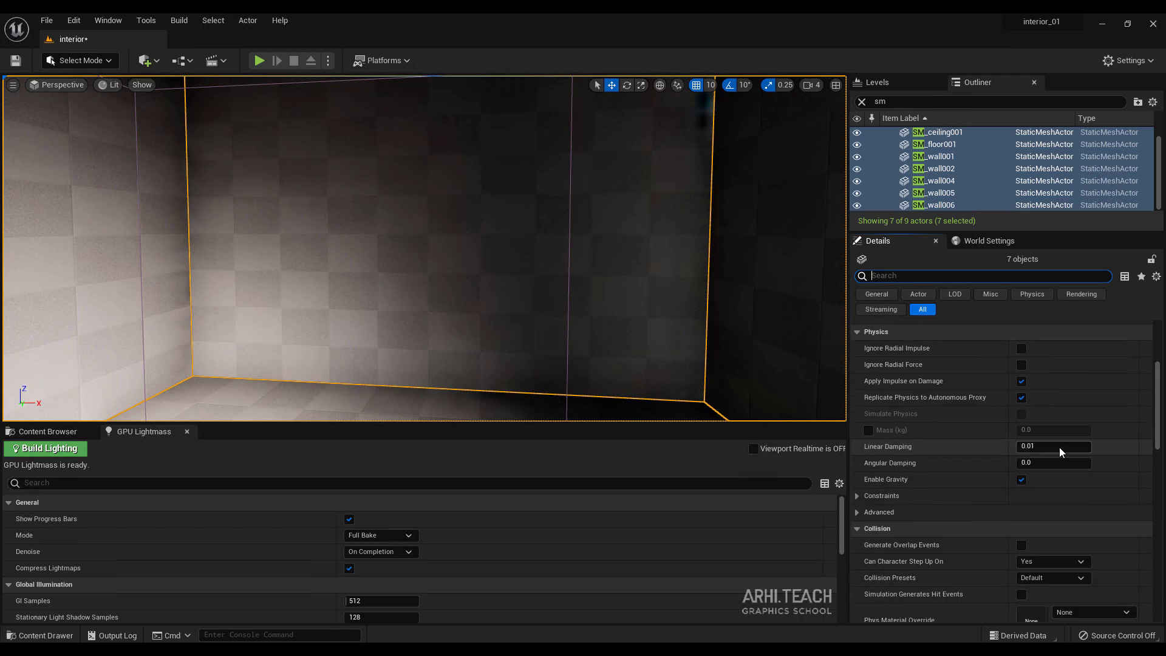
pyautogui.scroll(-10, 1060, 448)
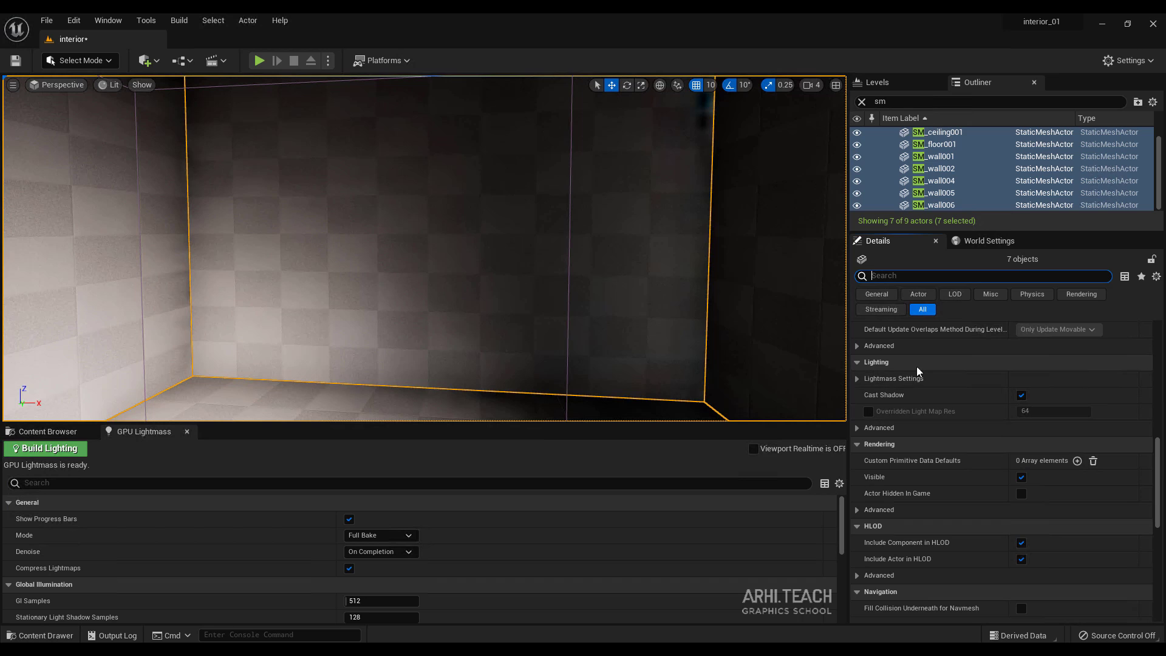
pyautogui.click(868, 412)
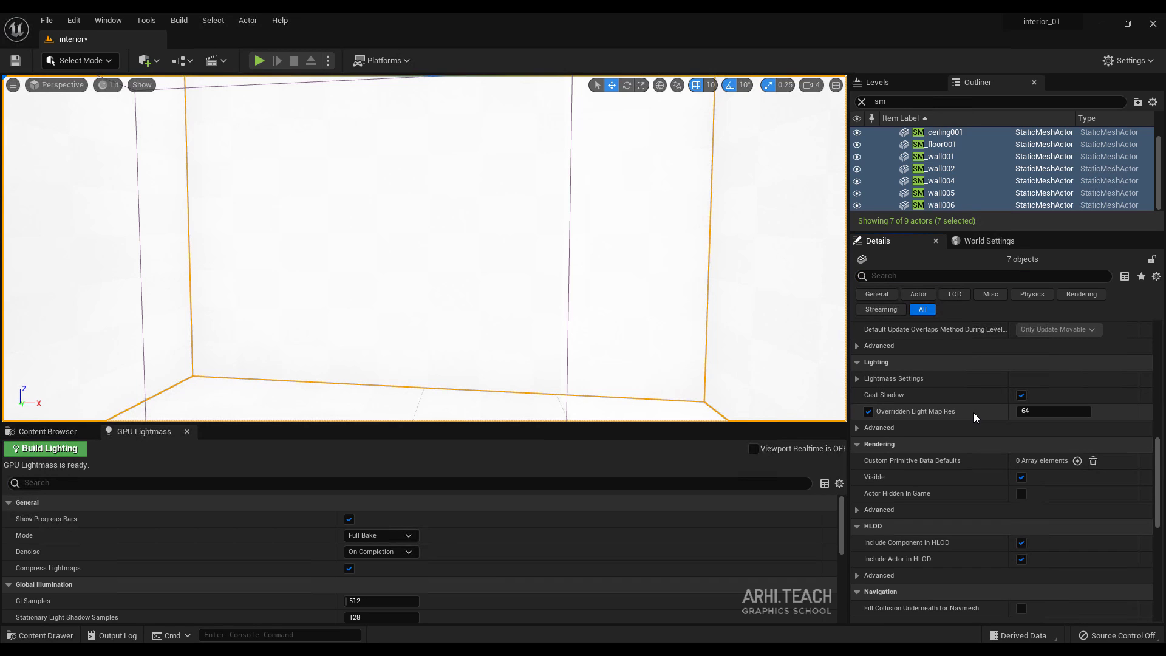
pyautogui.click(1048, 413)
pyautogui.write('25')
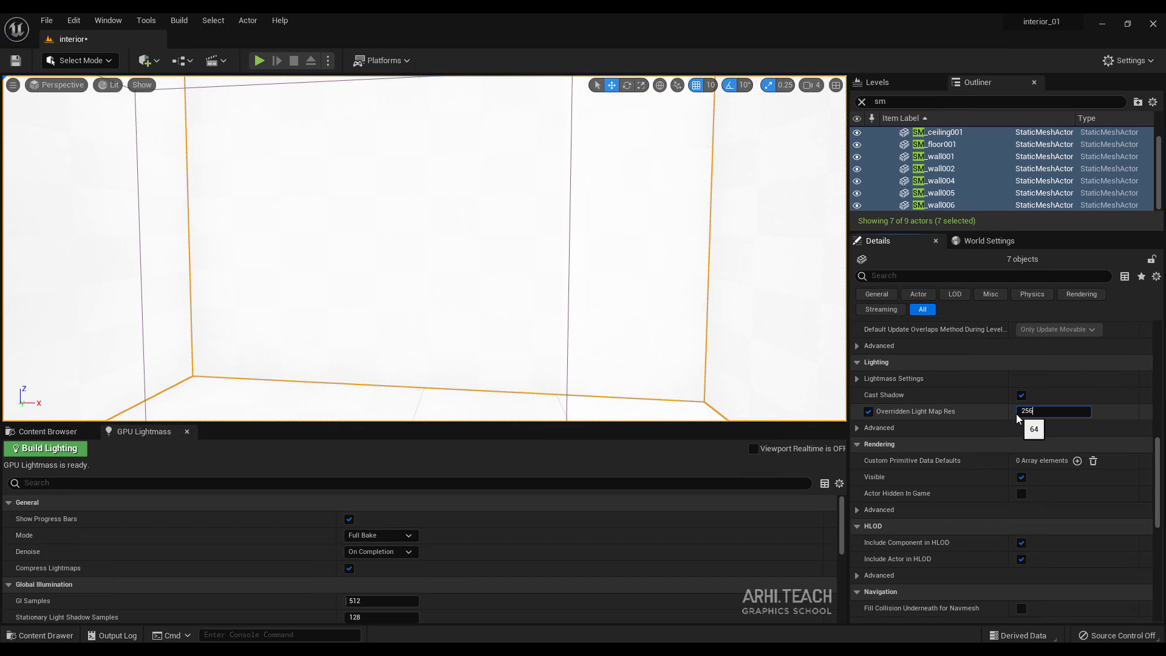
pyautogui.click(48, 448)
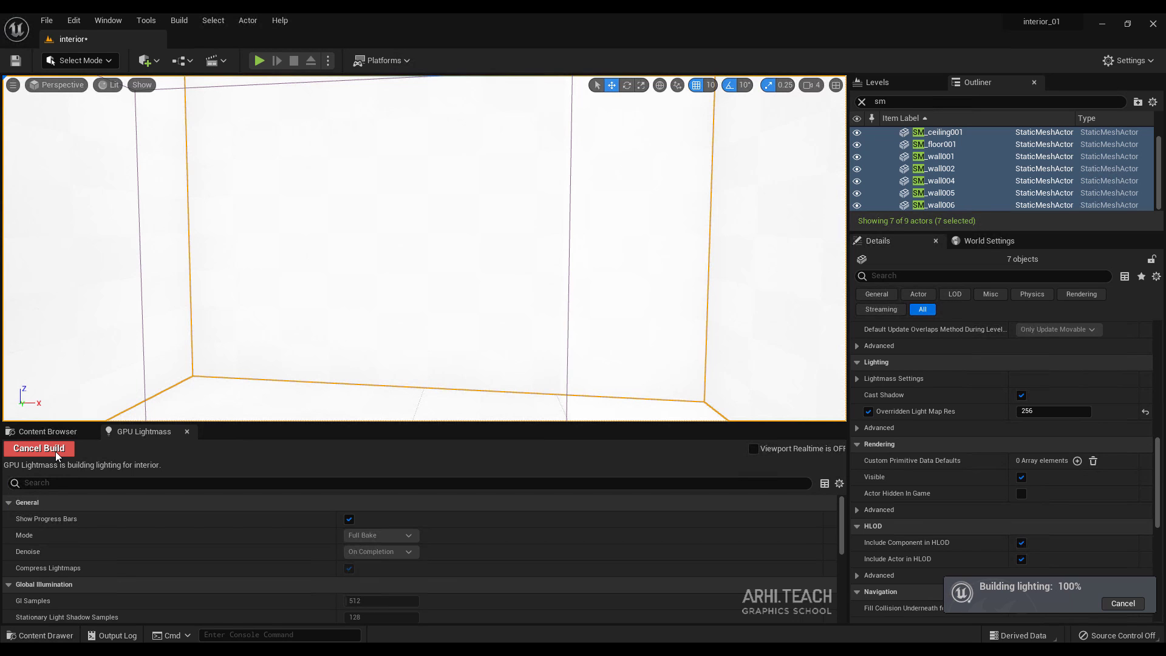
# Examine the rebuilt light and shadows on the room's walls, floor and corners from several viewpoints inside
pyautogui.moveTo(355, 280); pyautogui.dragTo(553, 325, button='right')
pyautogui.press('w')
pyautogui.press('s')
pyautogui.press('w')
pyautogui.press('s')
pyautogui.press('s')
pyautogui.press('w')
pyautogui.press('s')
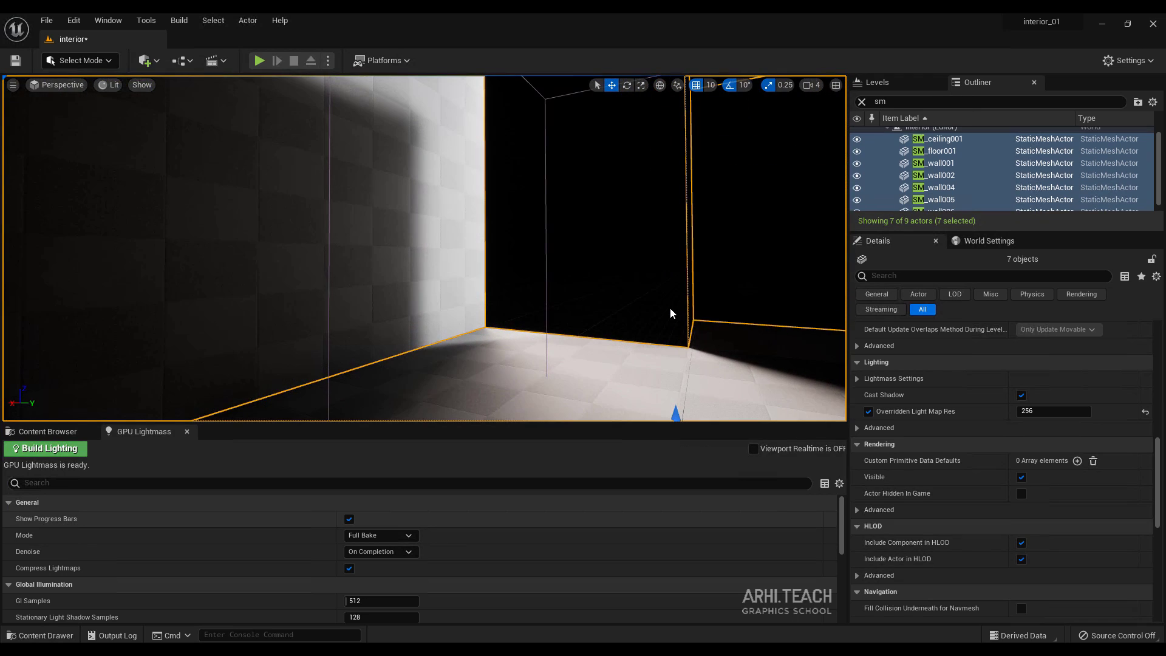
# Set the overridden light map resolution of the seven SM meshes to 1024, rebuild the lighting and inspect the wall corner up close
pyautogui.click(1038, 412)
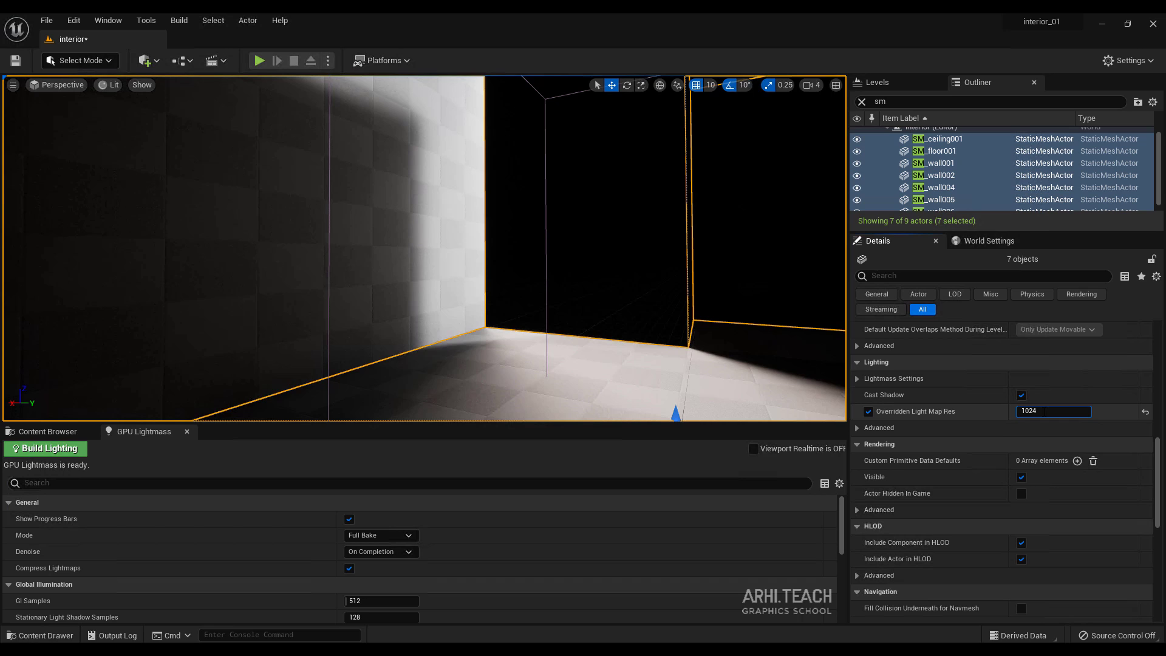
pyautogui.write('1024')
pyautogui.press('Return')
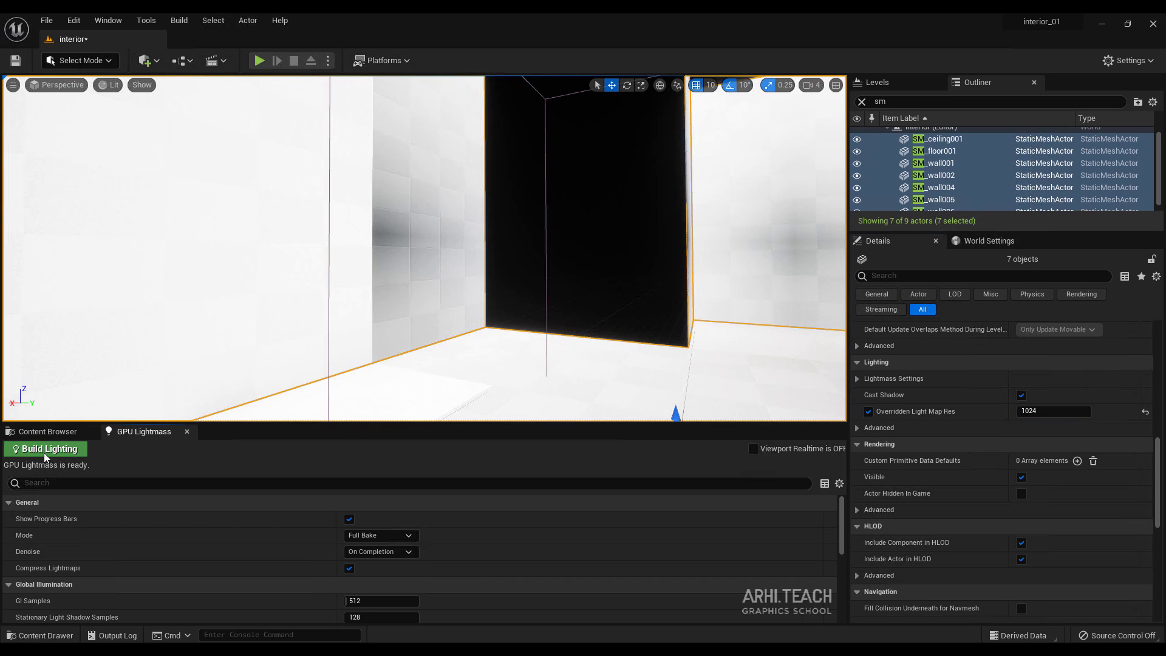
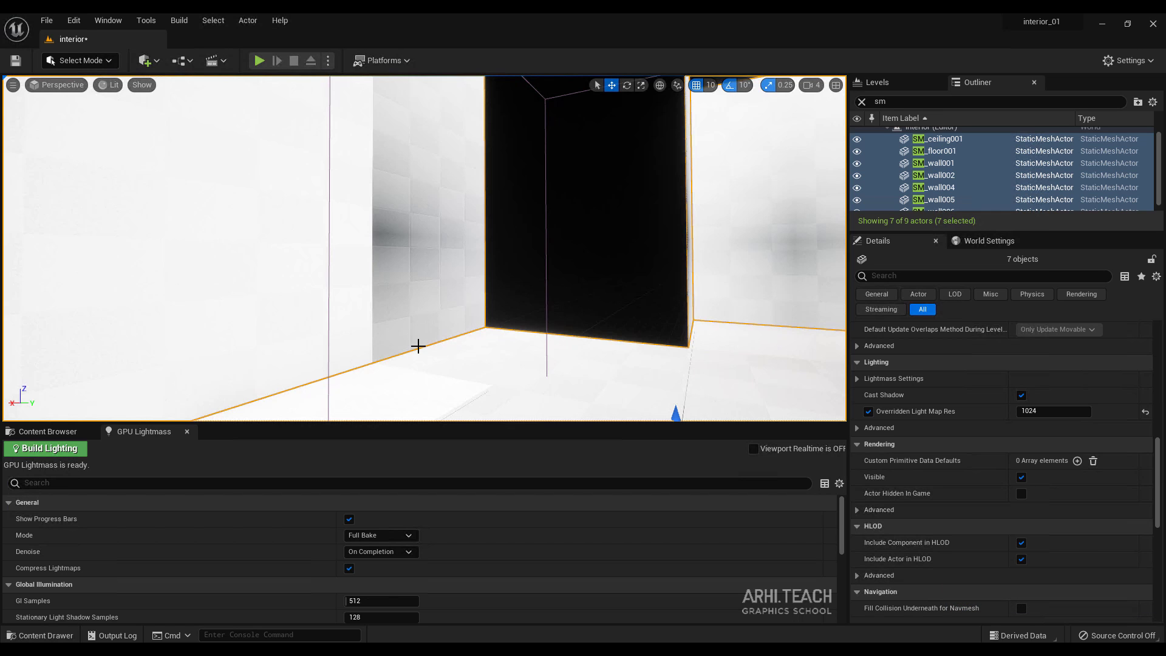
pyautogui.press('s')
pyautogui.moveTo(417, 345); pyautogui.dragTo(352, 255, button='right')
pyautogui.press('w')
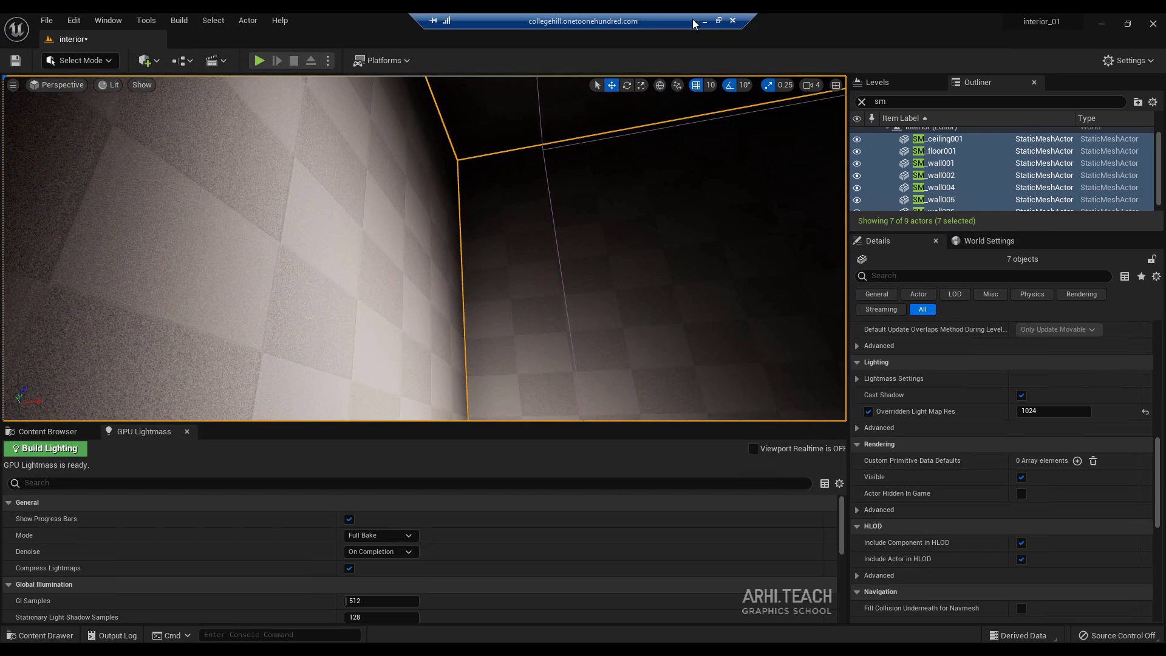
# Set the overridden light map resolution of the seven SM meshes back to 256 and rebuild the lighting with GPU Lightmass
pyautogui.click(1026, 411)
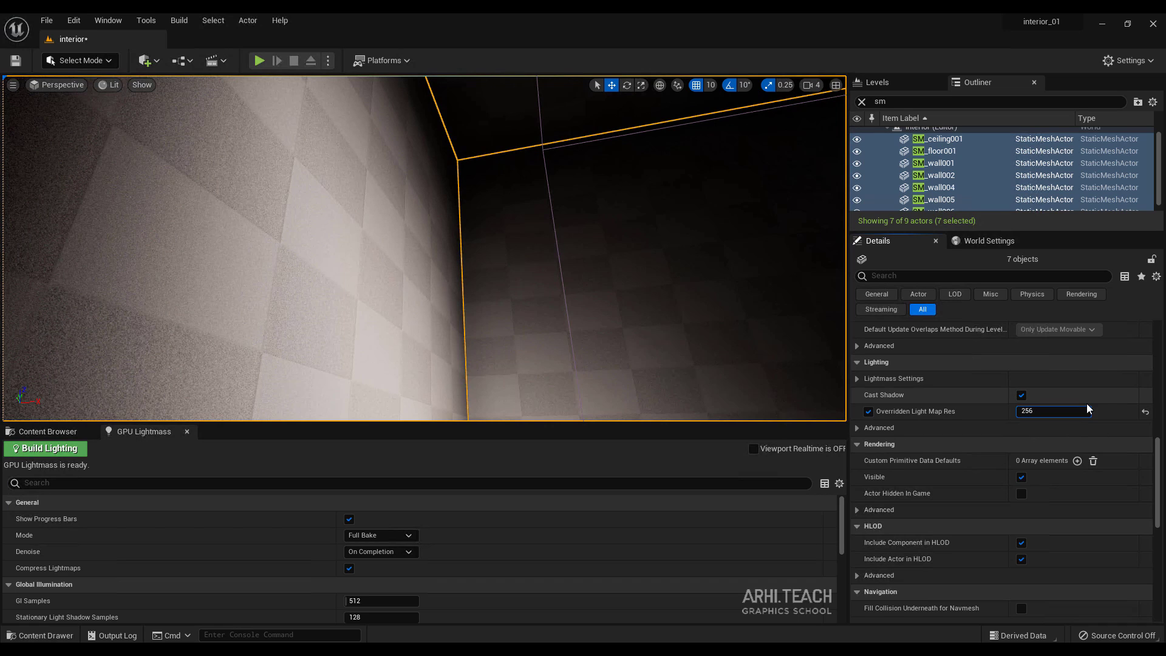
pyautogui.click(46, 449)
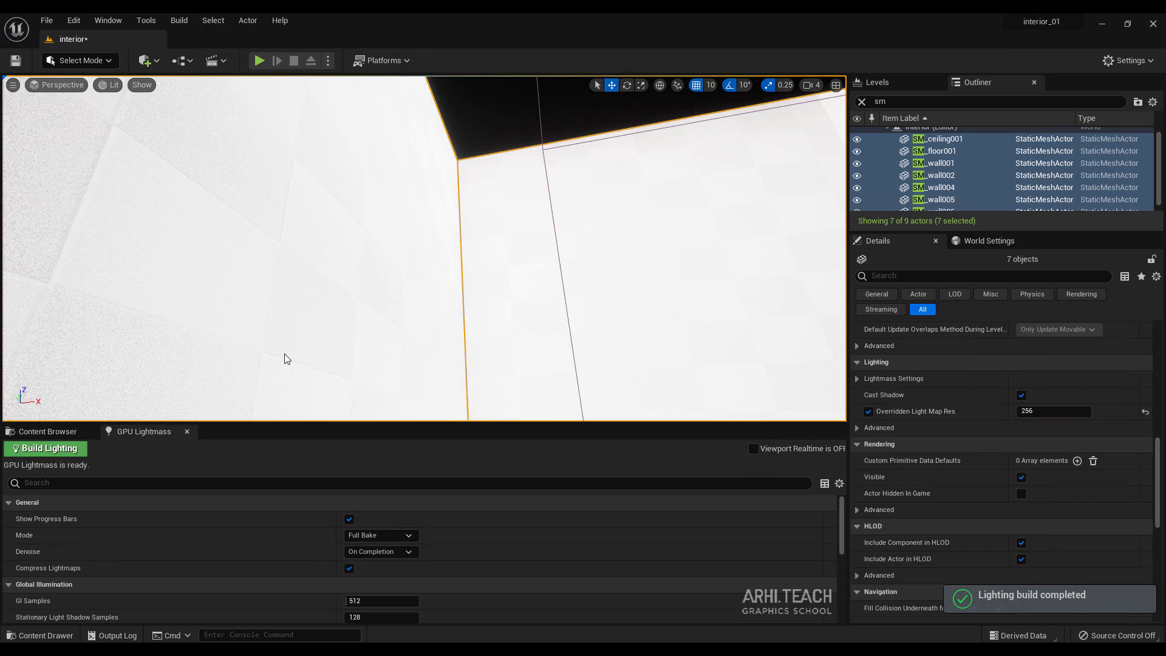
pyautogui.moveTo(505, 336); pyautogui.dragTo(328, 191, button='right')
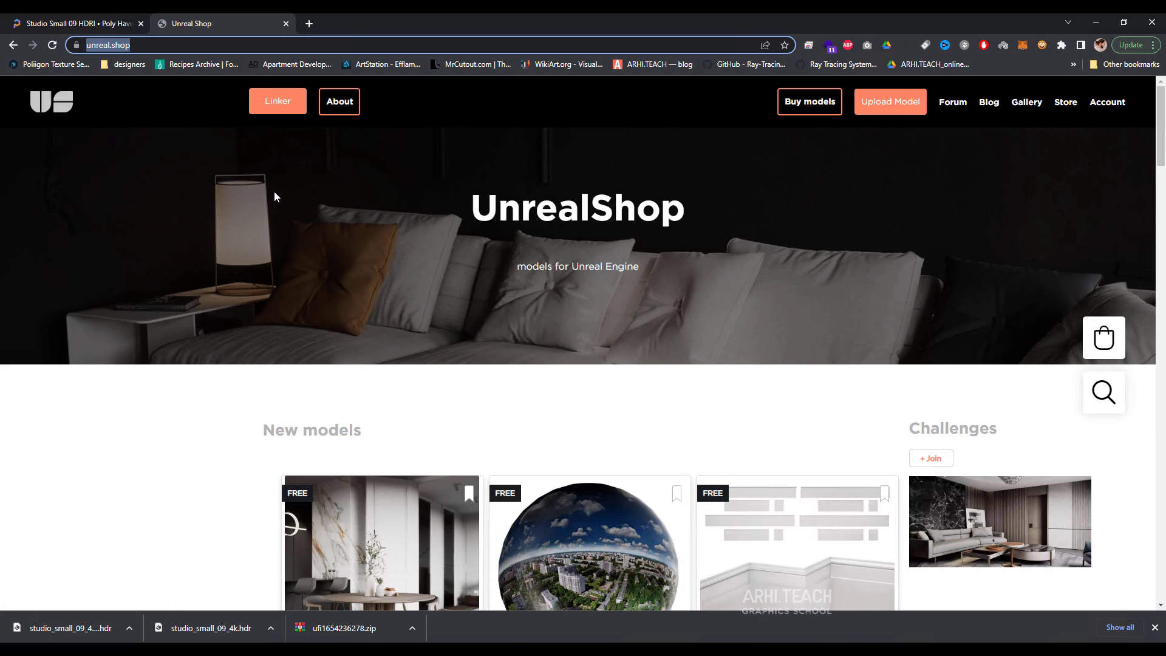
# Switch to the UnrealShop linker app and list the models in the Armchairs category of Furniture
pyautogui.click(751, 431)
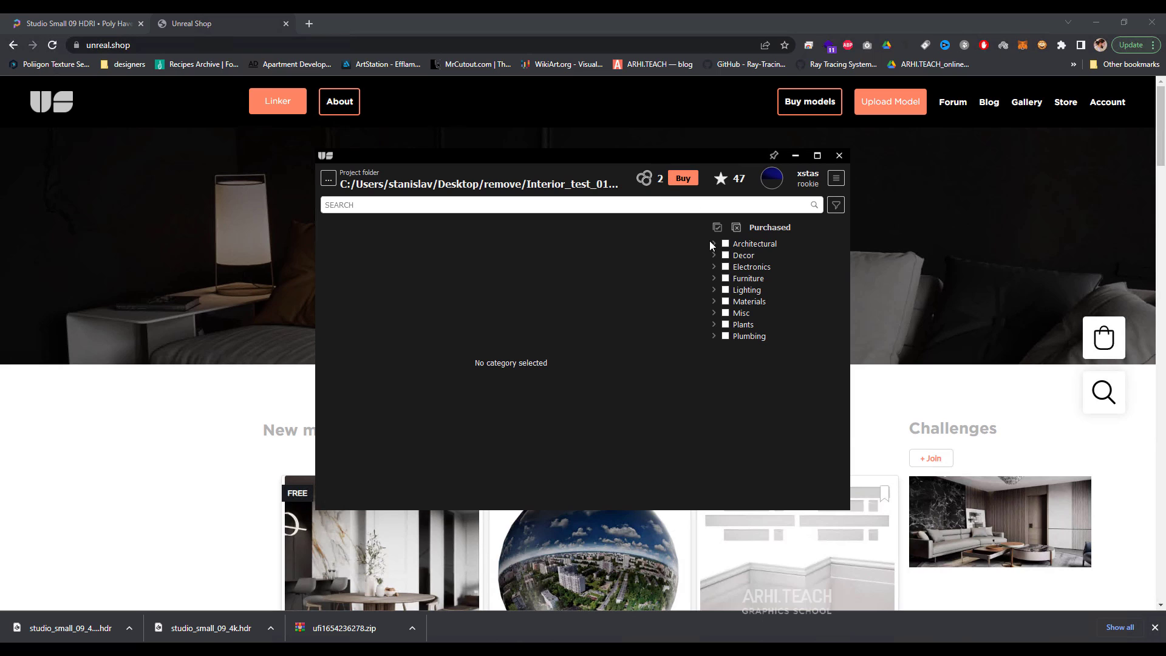
pyautogui.click(714, 278)
pyautogui.click(738, 291)
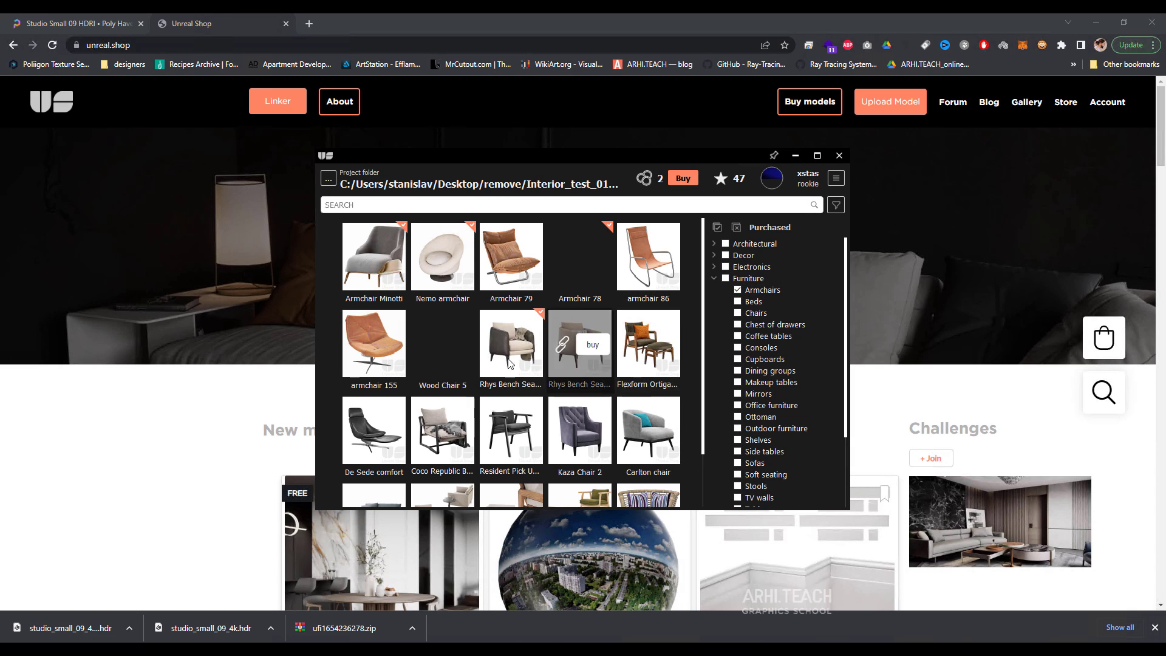
# View the product description and preview images of the Flexform Ortiga Armchair, close it and buy the model
pyautogui.moveTo(612, 428)
pyautogui.moveTo(634, 348)
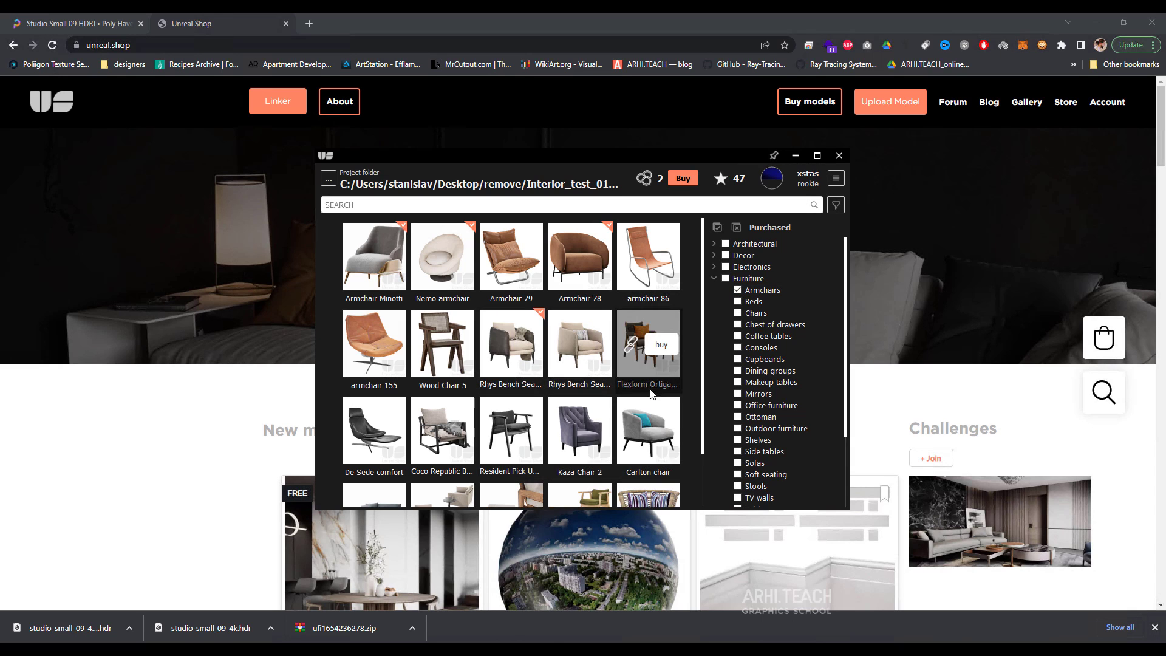
pyautogui.click(634, 348)
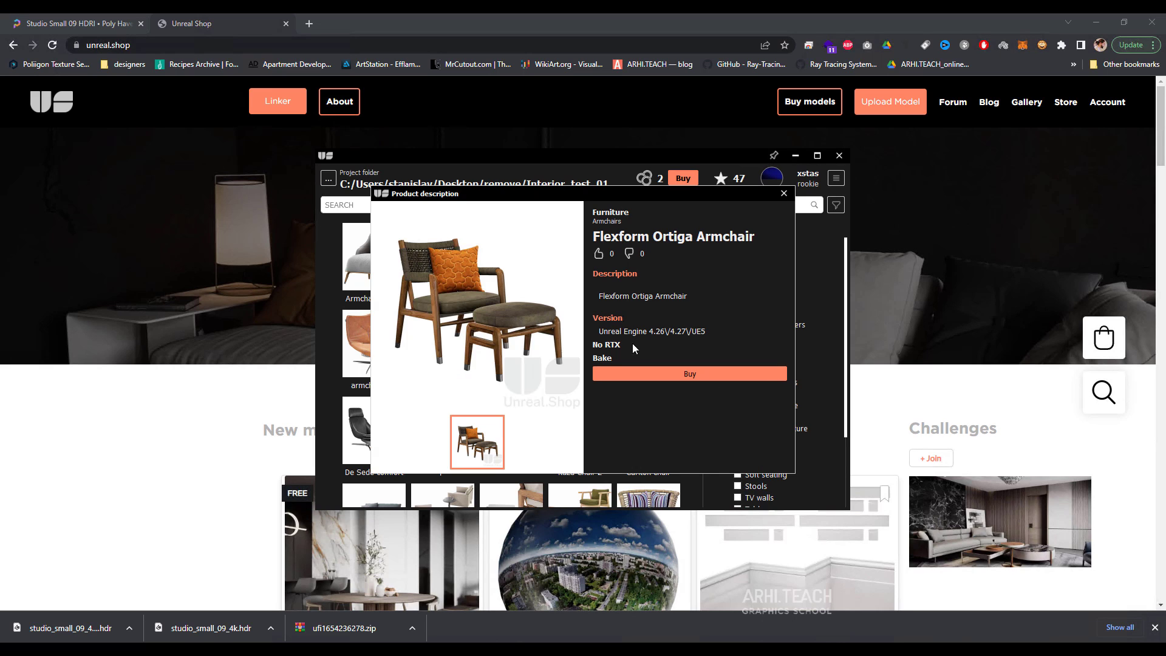
pyautogui.click(519, 454)
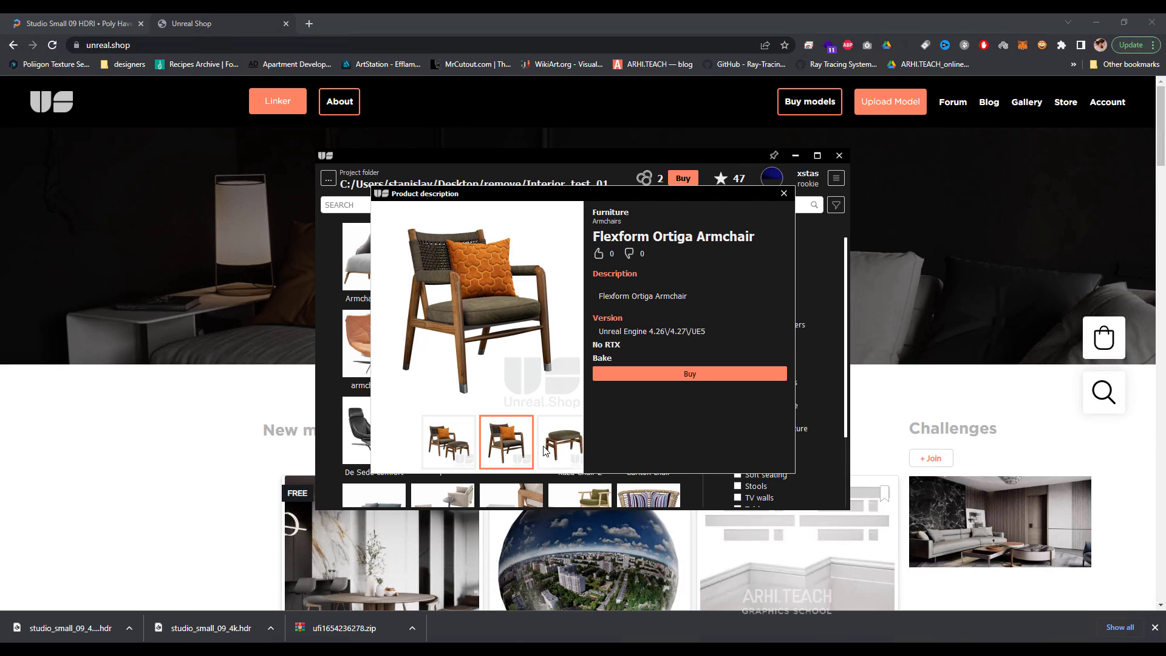
pyautogui.click(545, 451)
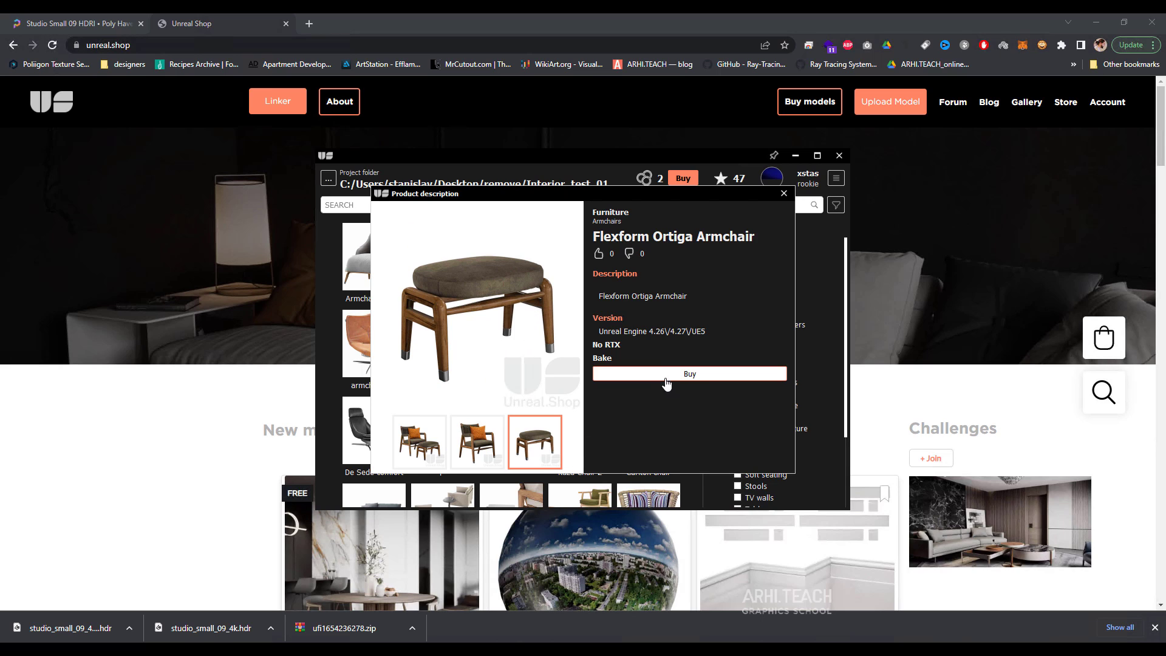
pyautogui.click(783, 193)
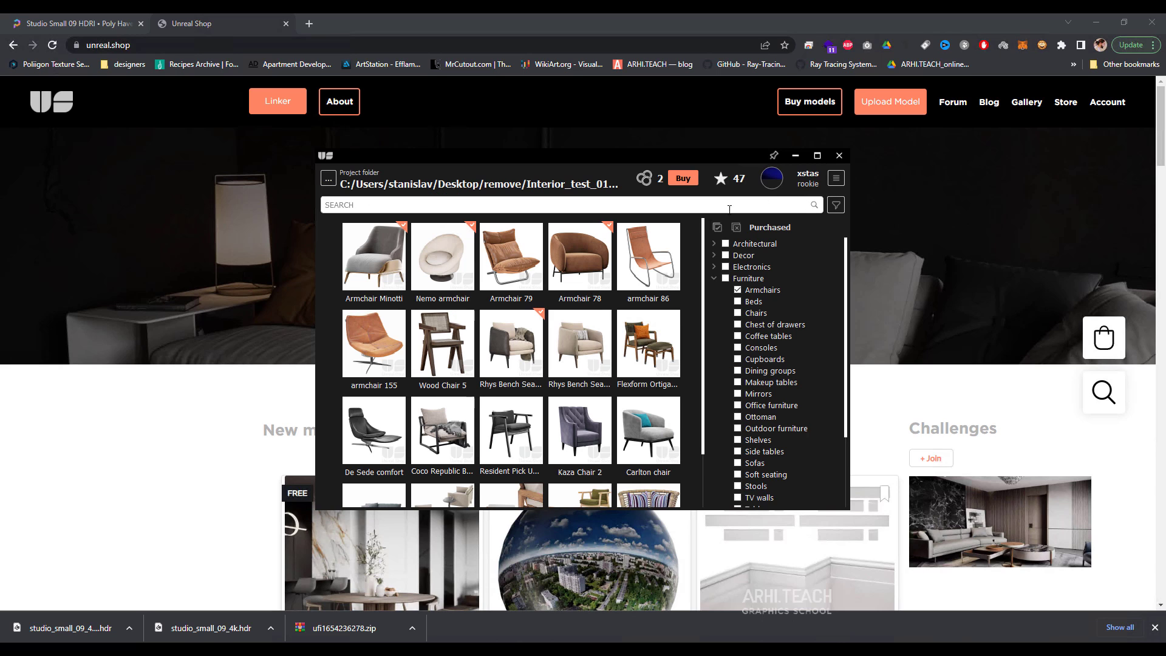
pyautogui.moveTo(668, 350)
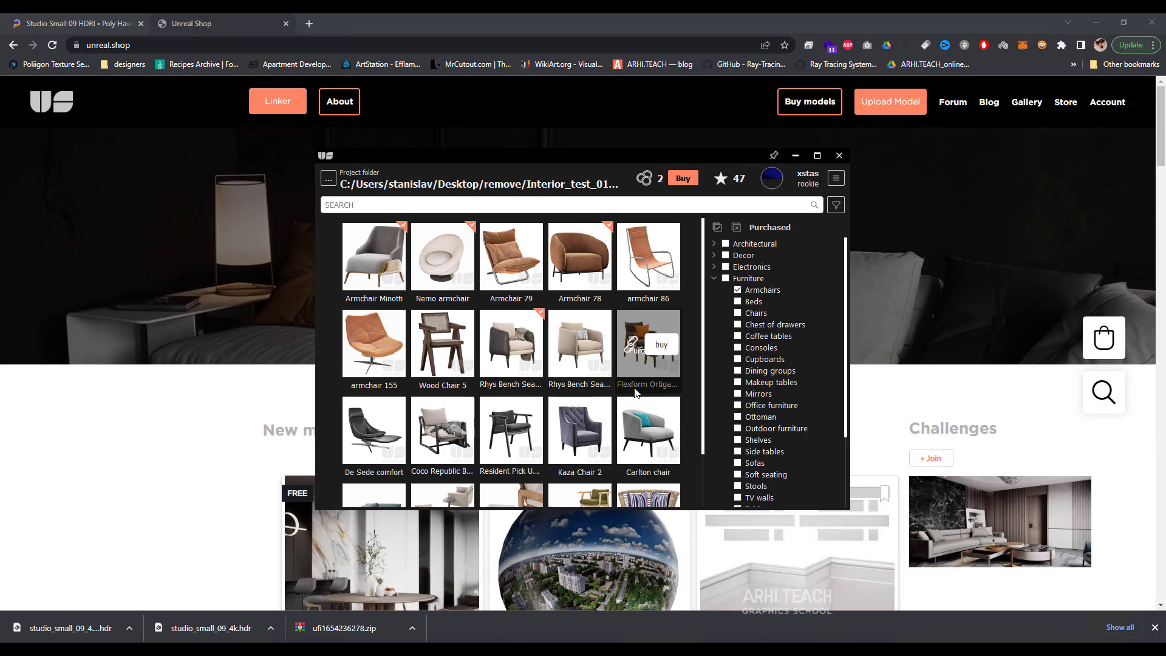
pyautogui.click(661, 345)
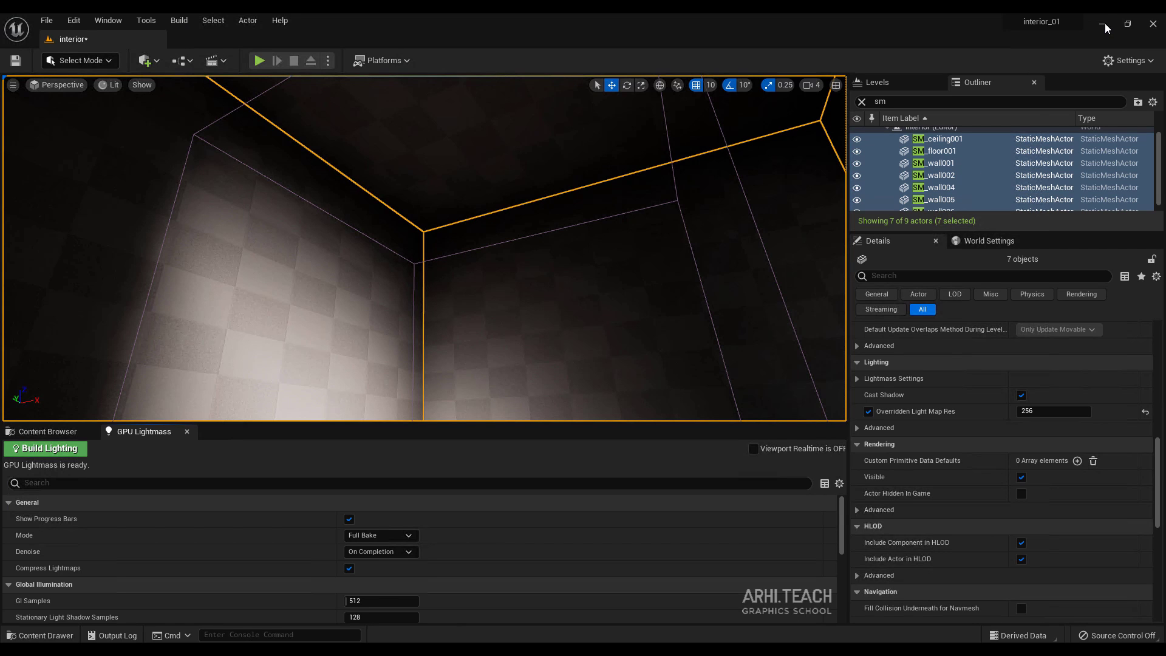
# Choose the interior_01 folder inside Interior_test_01 as the UnrealShop linker's project folder
pyautogui.click(958, 649)
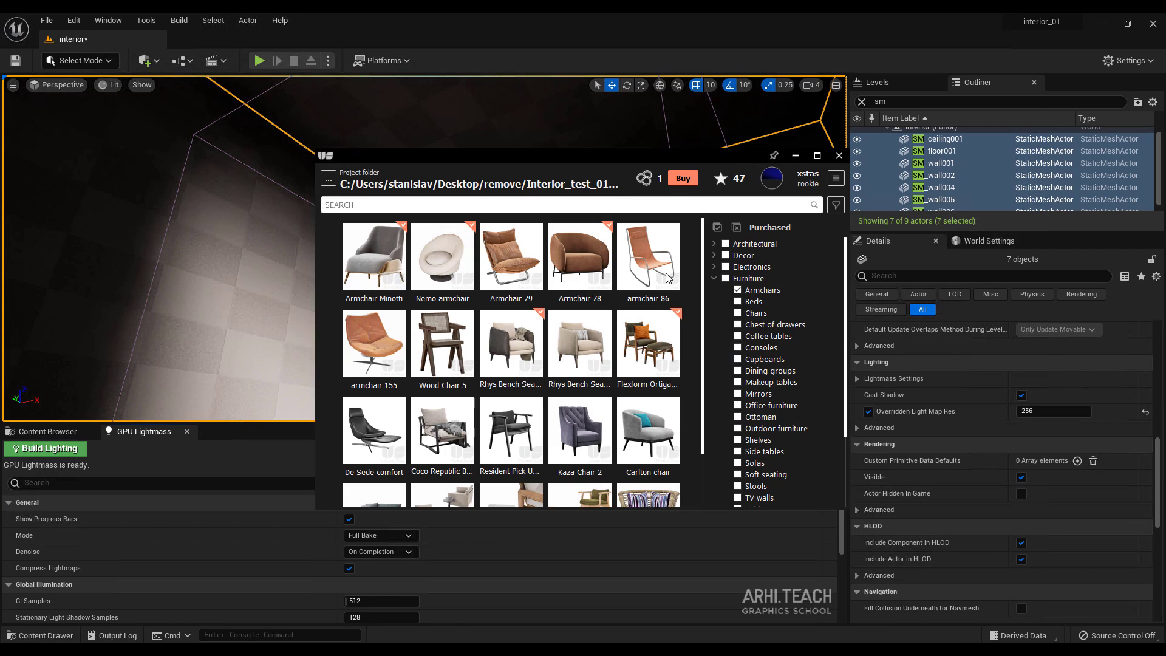
pyautogui.click(328, 179)
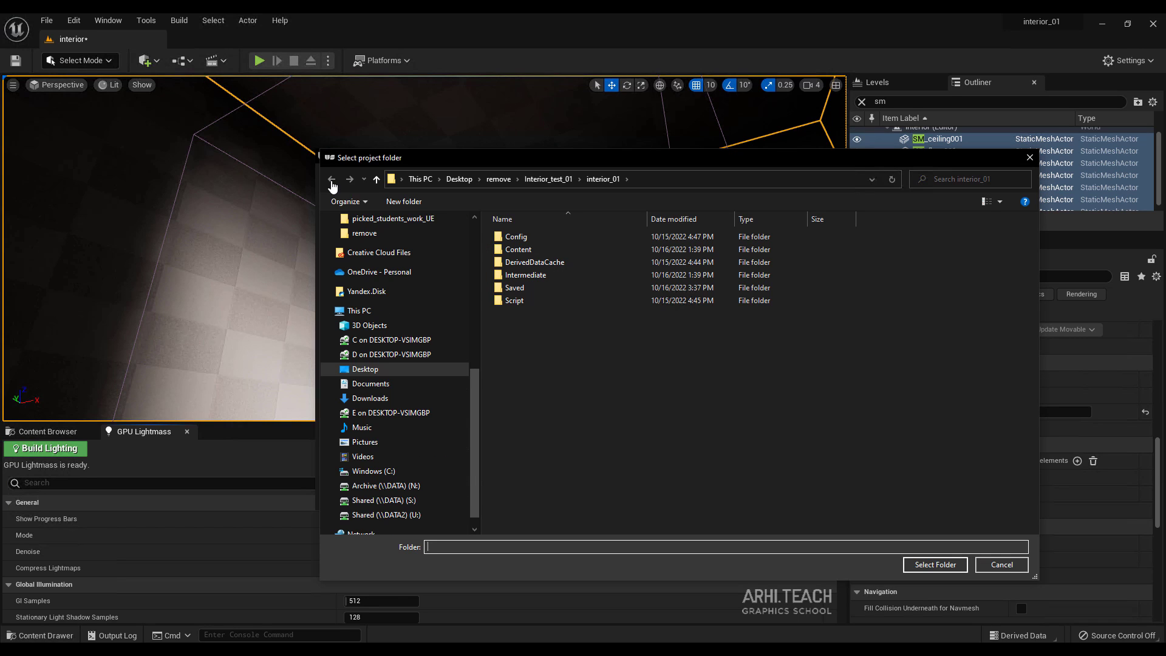
pyautogui.click(647, 180)
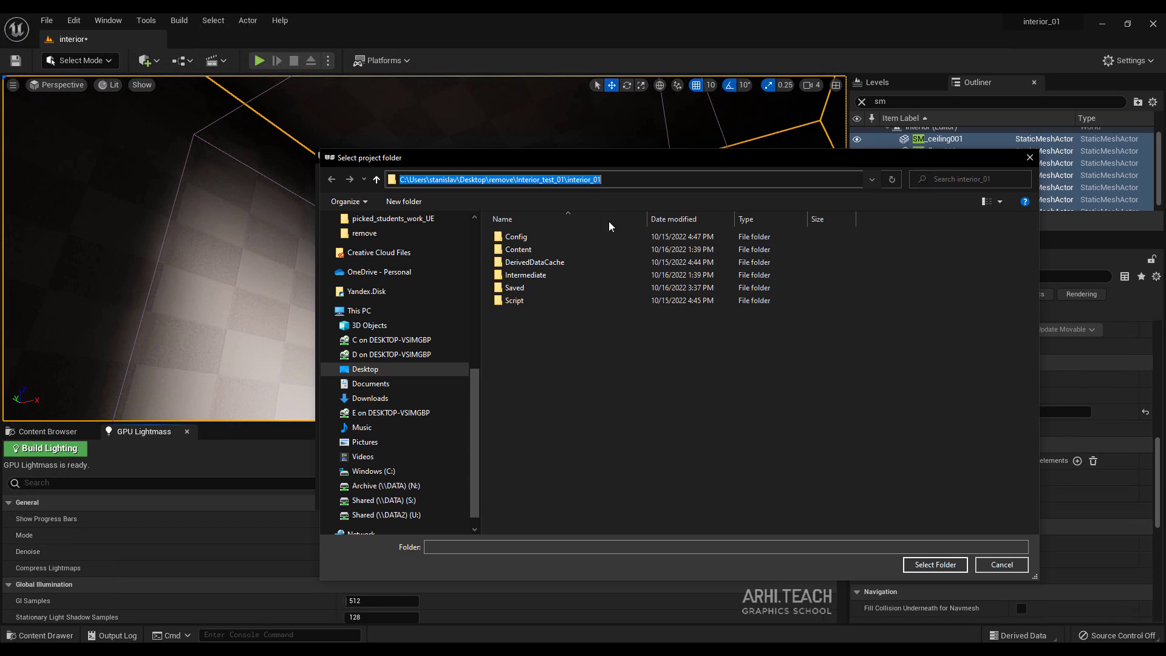
pyautogui.click(936, 565)
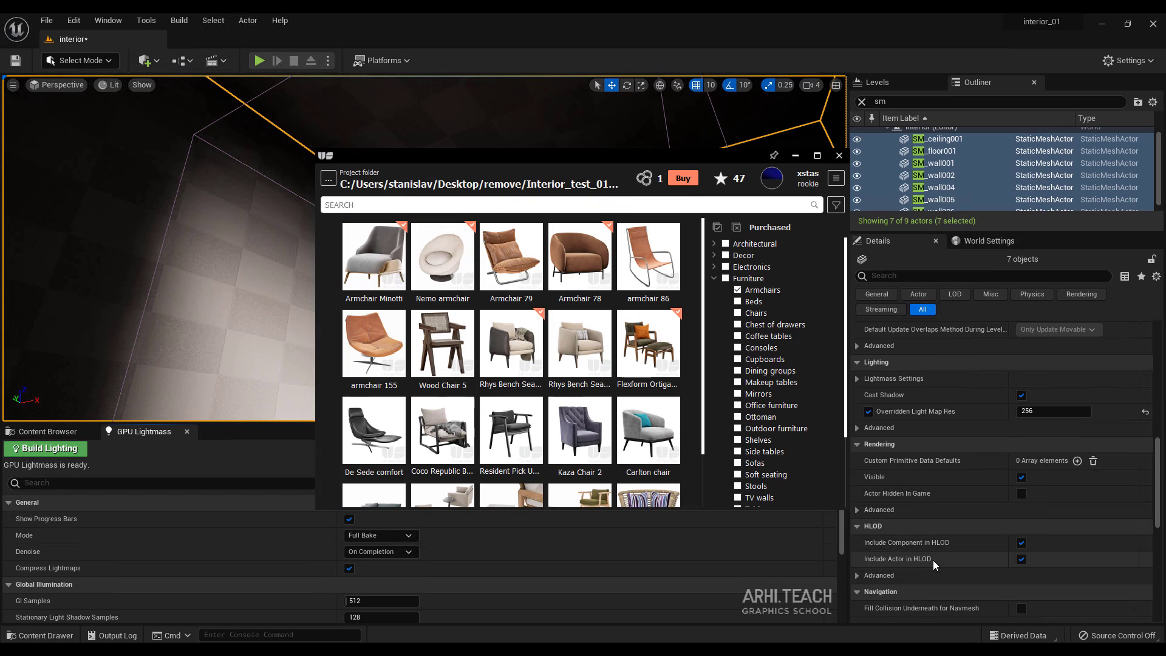
# Show the project's geometry folder contents in Unreal Engine and download the Flexform Ortiga Armchair into the project from the UnrealShop linker
pyautogui.click(48, 431)
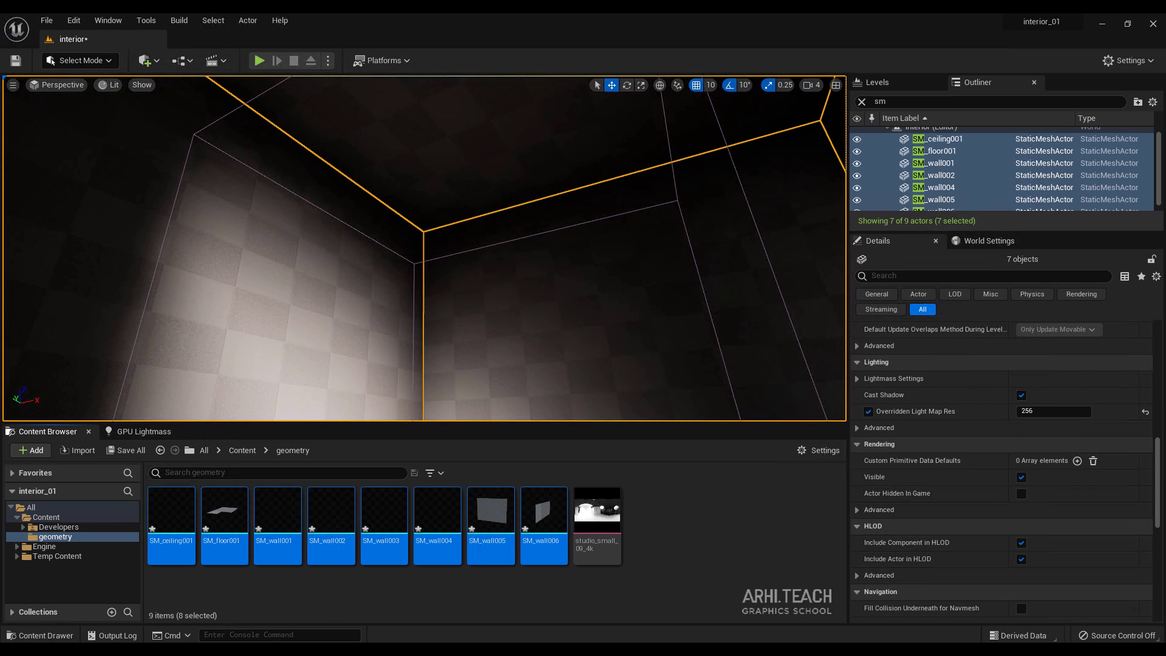
pyautogui.click(935, 651)
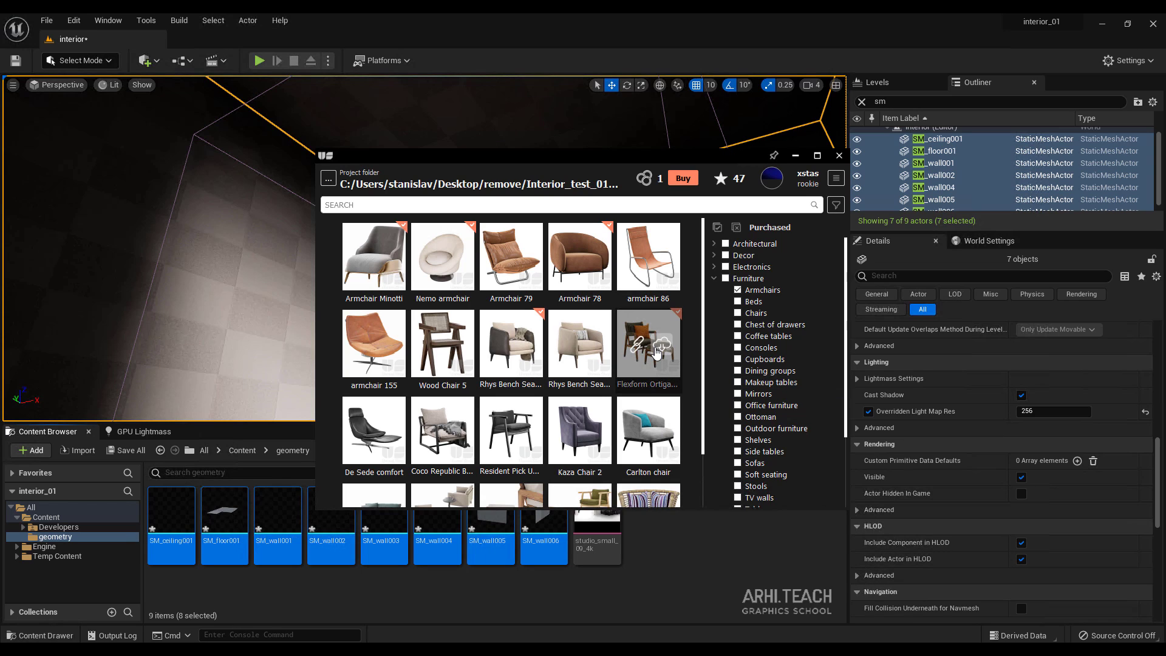
pyautogui.click(657, 351)
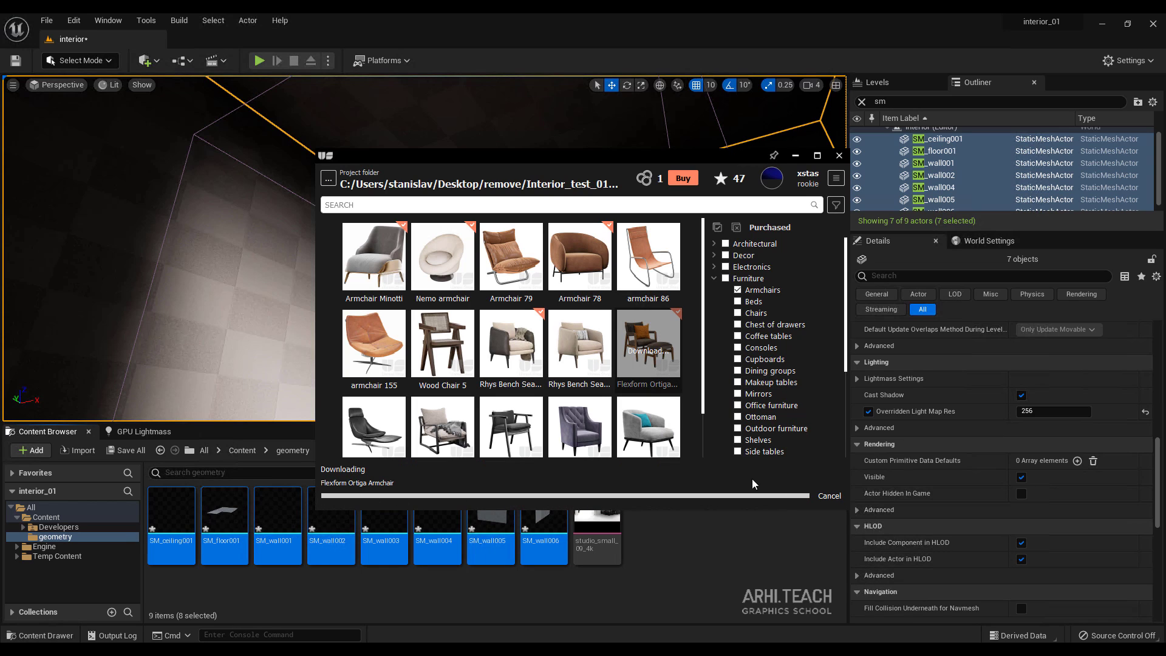
# Download the Nemo armchair from the armchair library into the project and check the UnrealShop folder for the imported models
pyautogui.moveTo(603, 231)
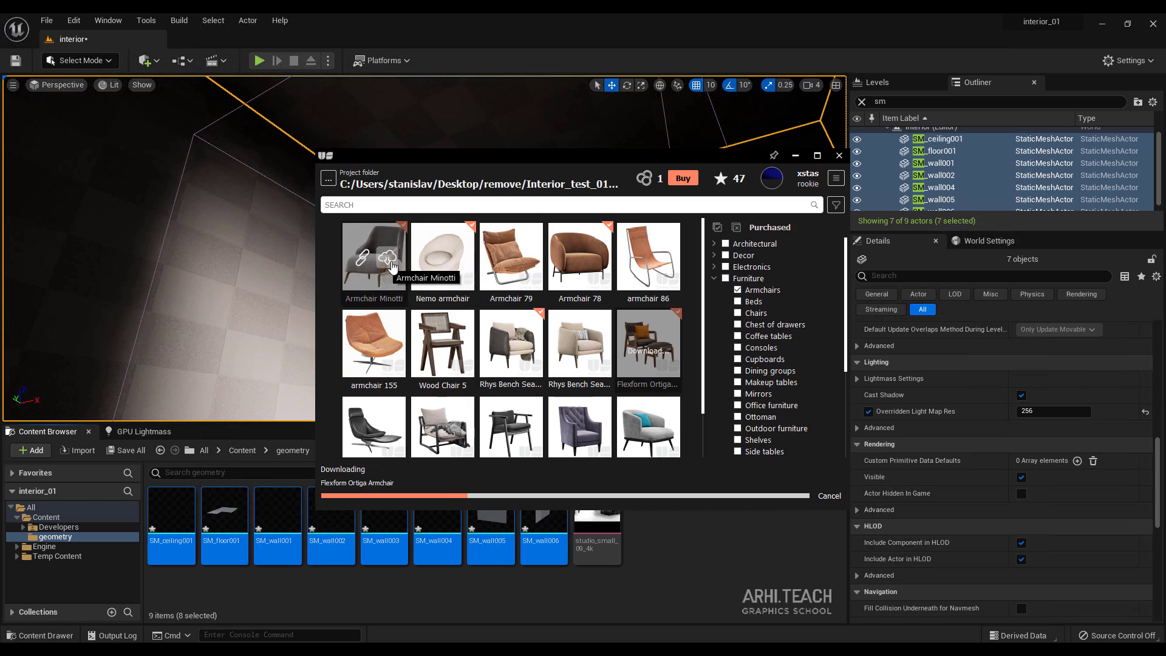
pyautogui.click(453, 264)
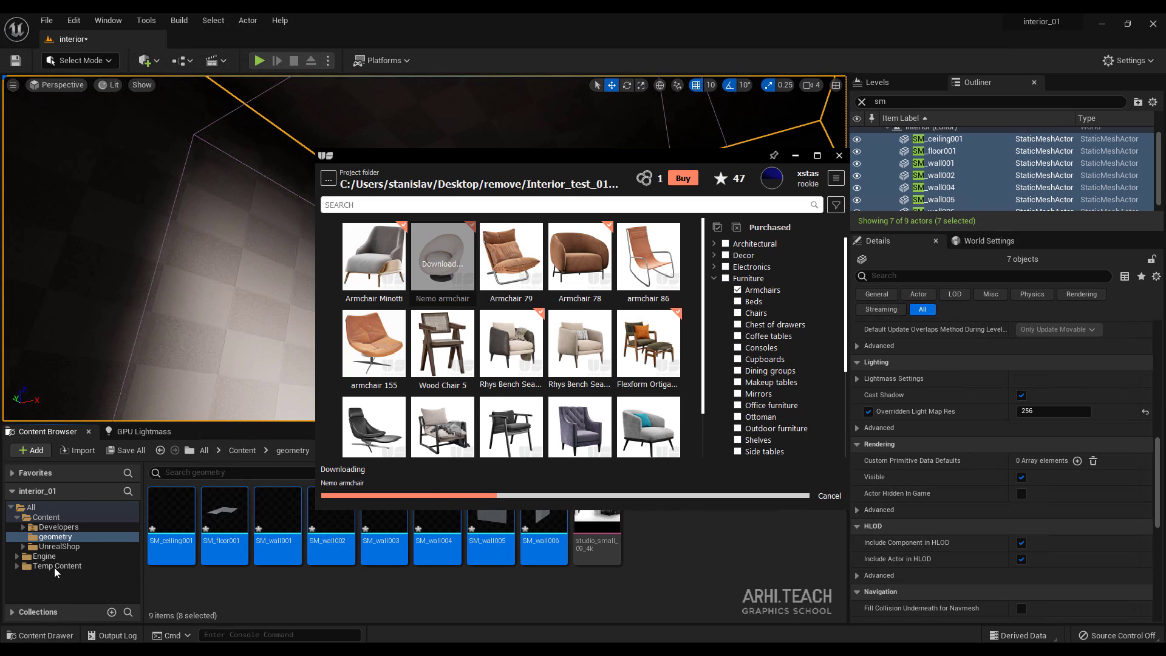
pyautogui.click(44, 546)
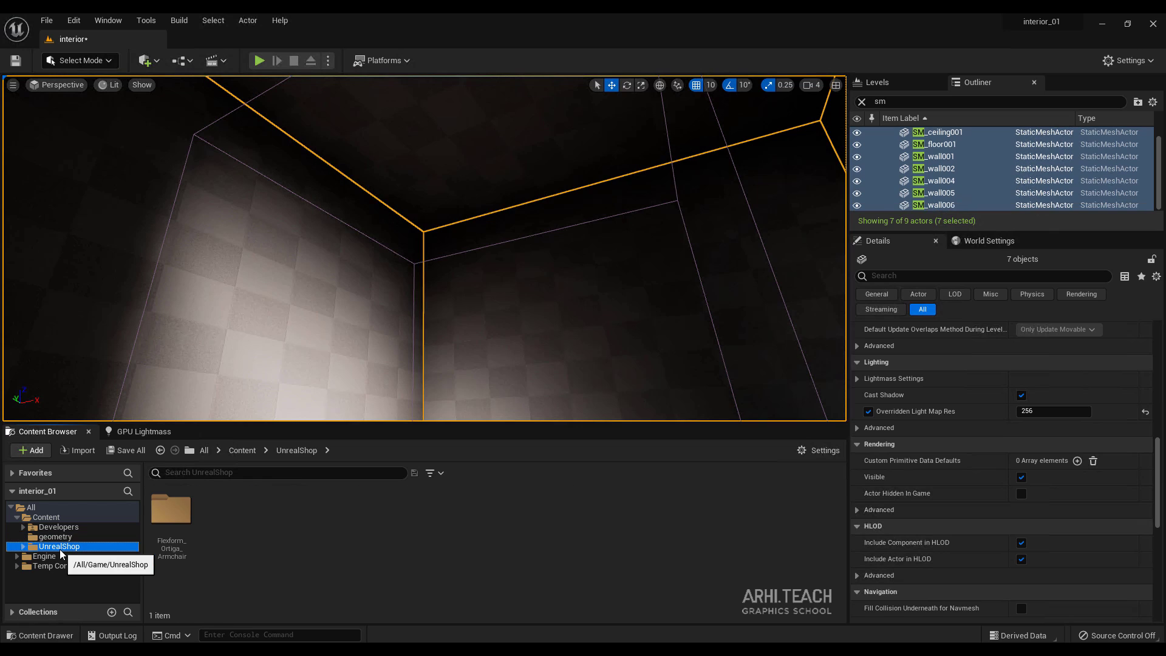
pyautogui.click(20, 549)
pyautogui.click(72, 555)
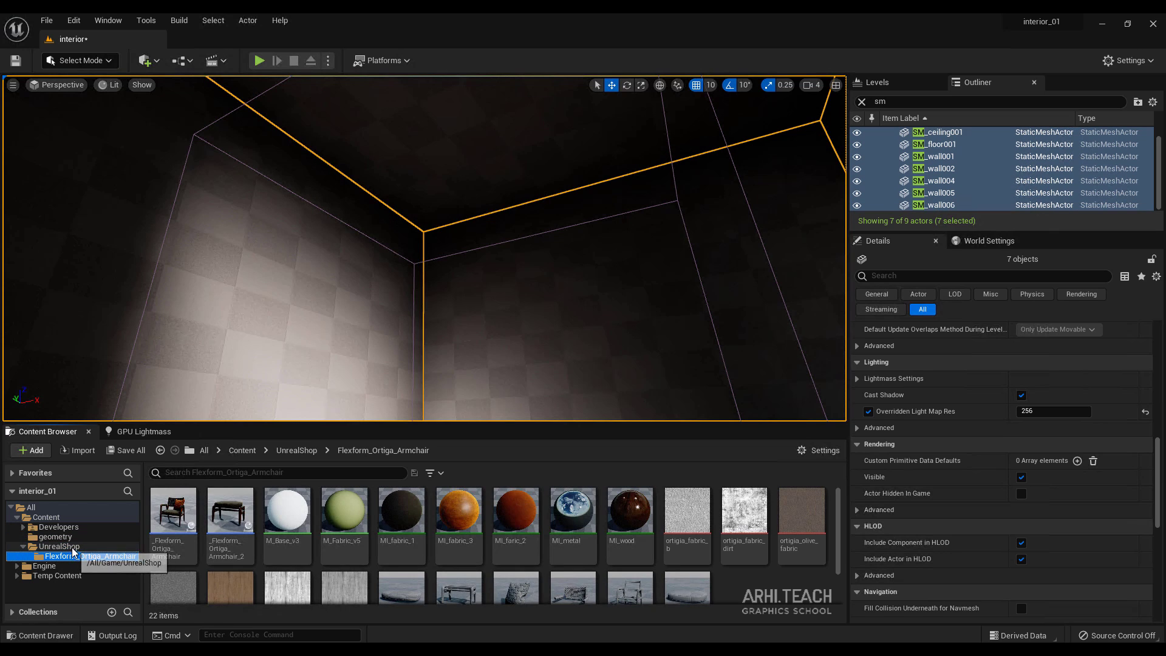
pyautogui.click(60, 546)
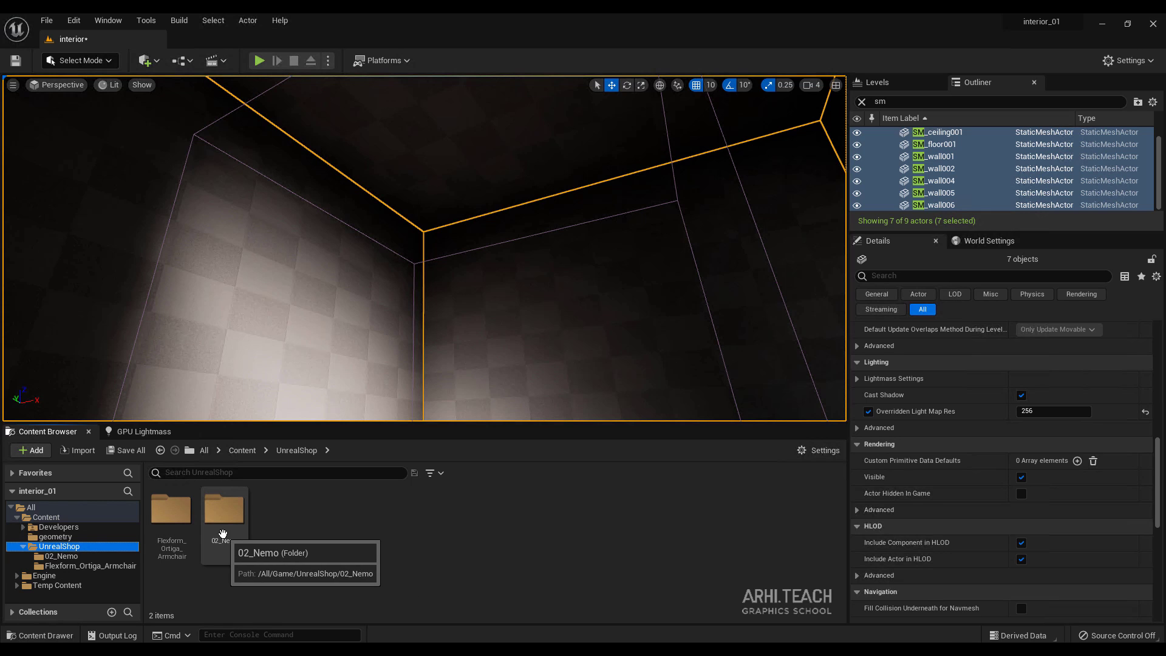
# Place the Nemo_armchair blueprint from the 02_Nemo folder on the room's floor and open the Flexform_Ortiga_Armchair folder
pyautogui.moveTo(270, 201); pyautogui.dragTo(296, 375, button='right')
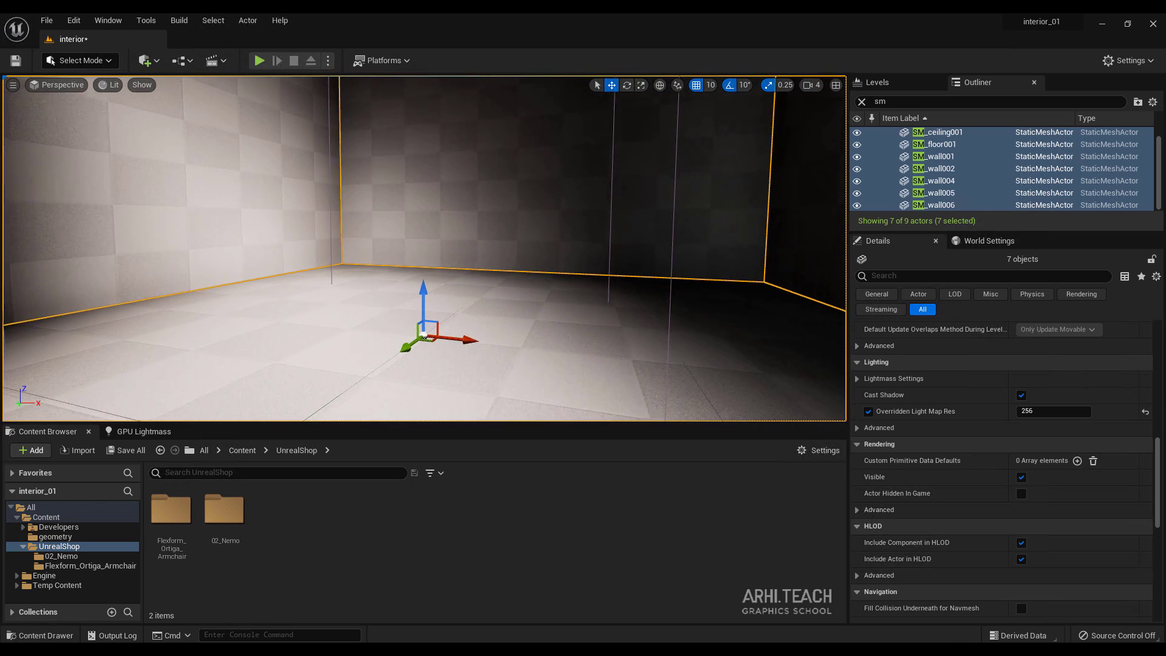
pyautogui.click(217, 514)
pyautogui.doubleClick(218, 514)
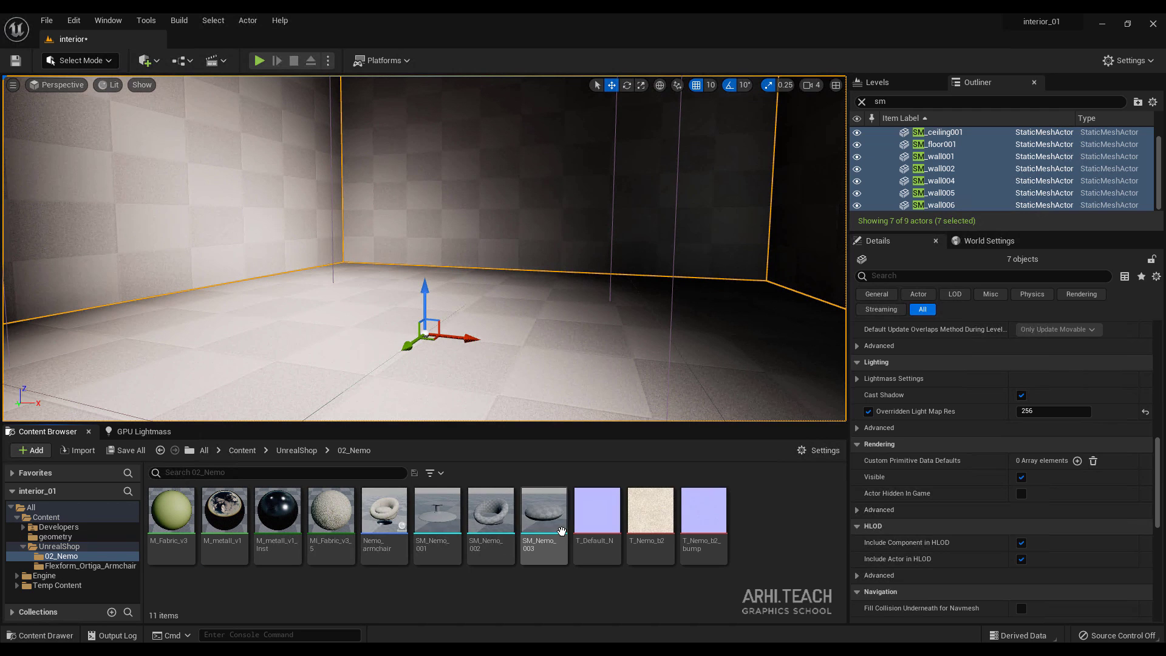
pyautogui.click(391, 515)
pyautogui.moveTo(394, 517); pyautogui.dragTo(322, 310)
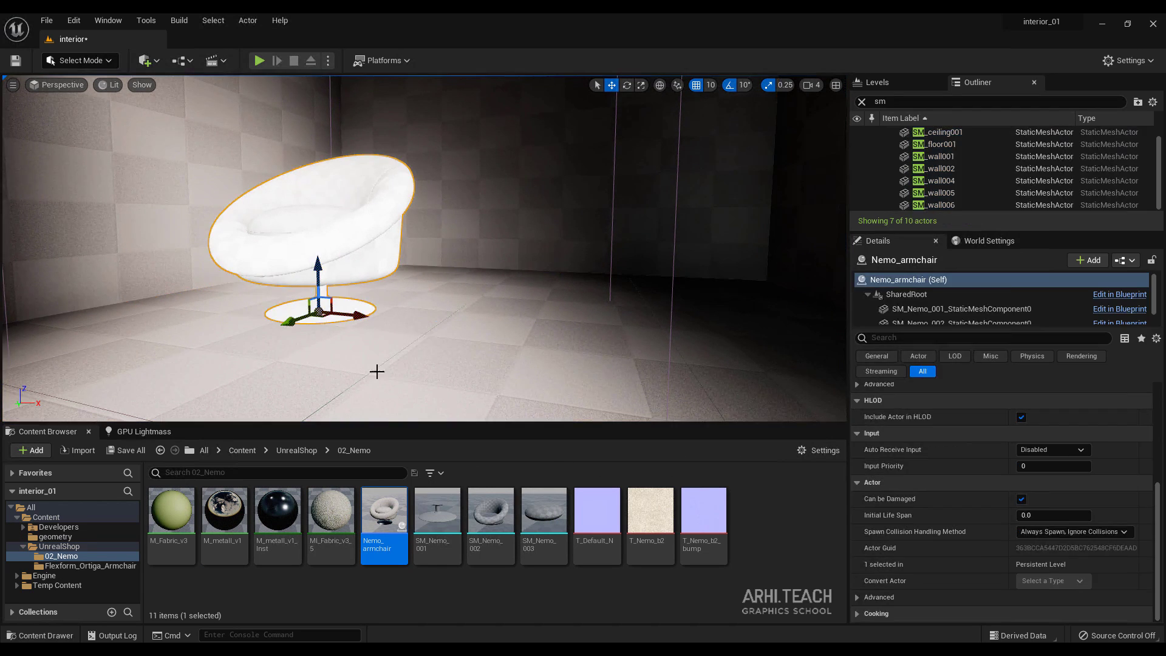
pyautogui.click(103, 566)
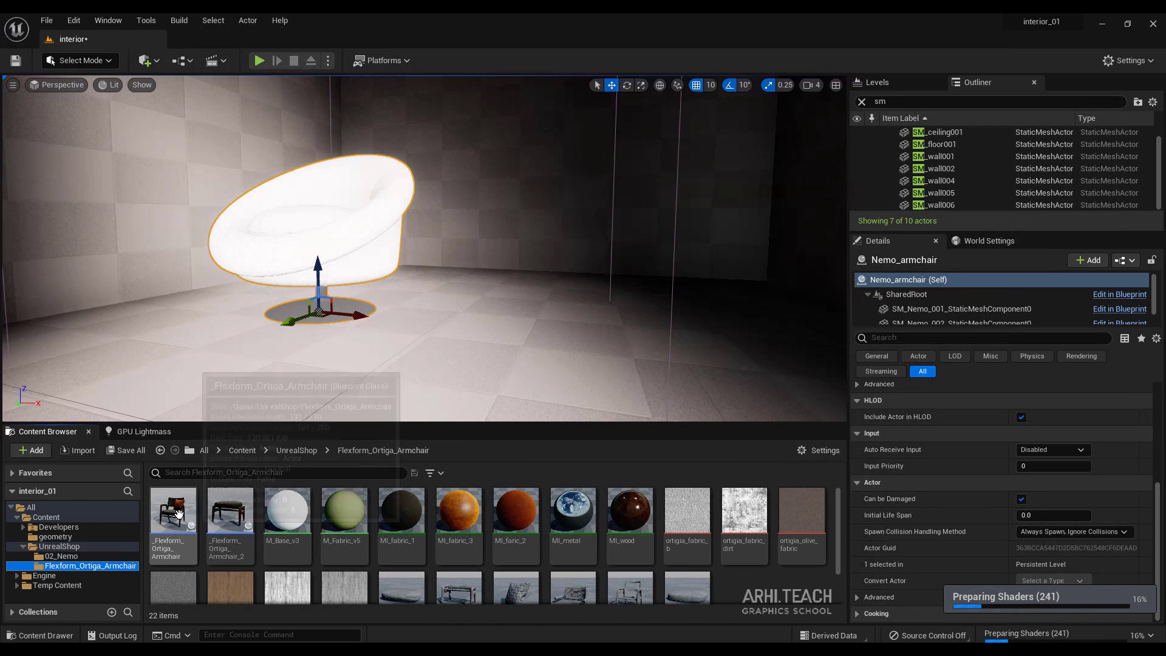
pyautogui.moveTo(178, 524); pyautogui.dragTo(541, 319)
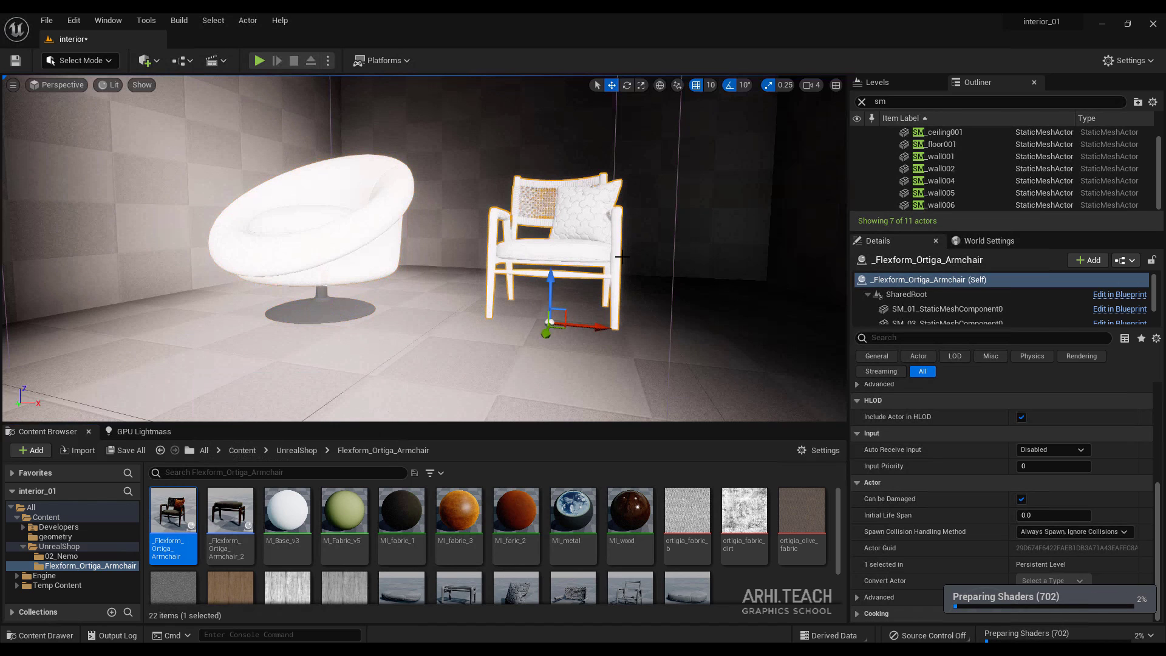
pyautogui.moveTo(230, 524); pyautogui.dragTo(583, 392)
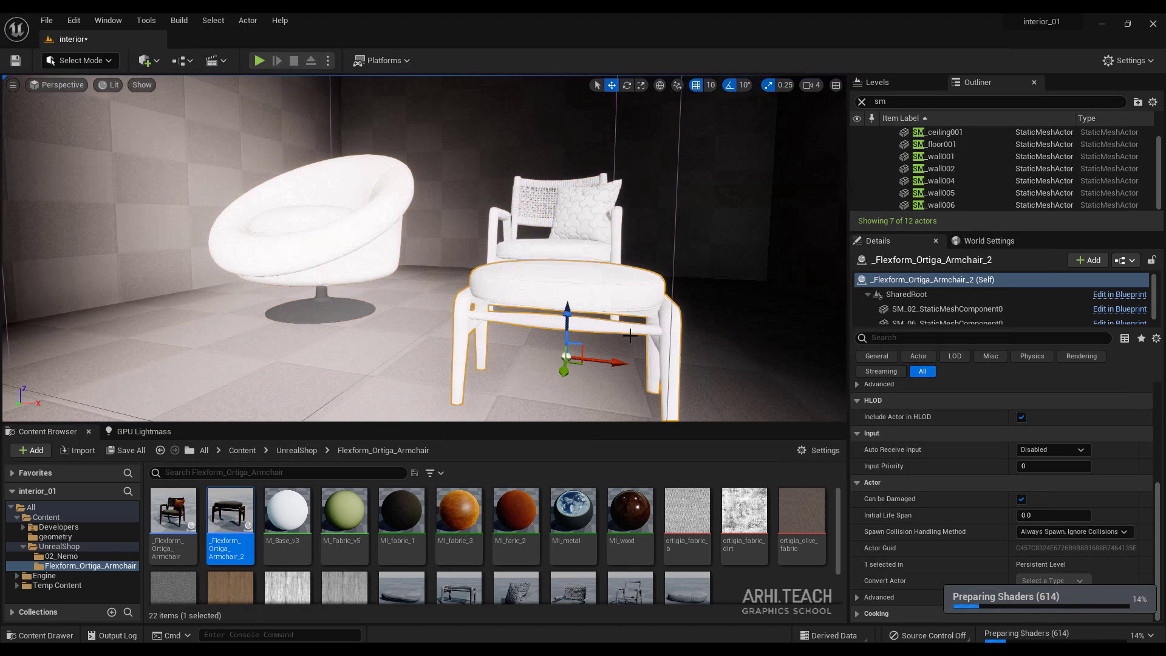
pyautogui.press('Delete')
pyautogui.click(585, 243)
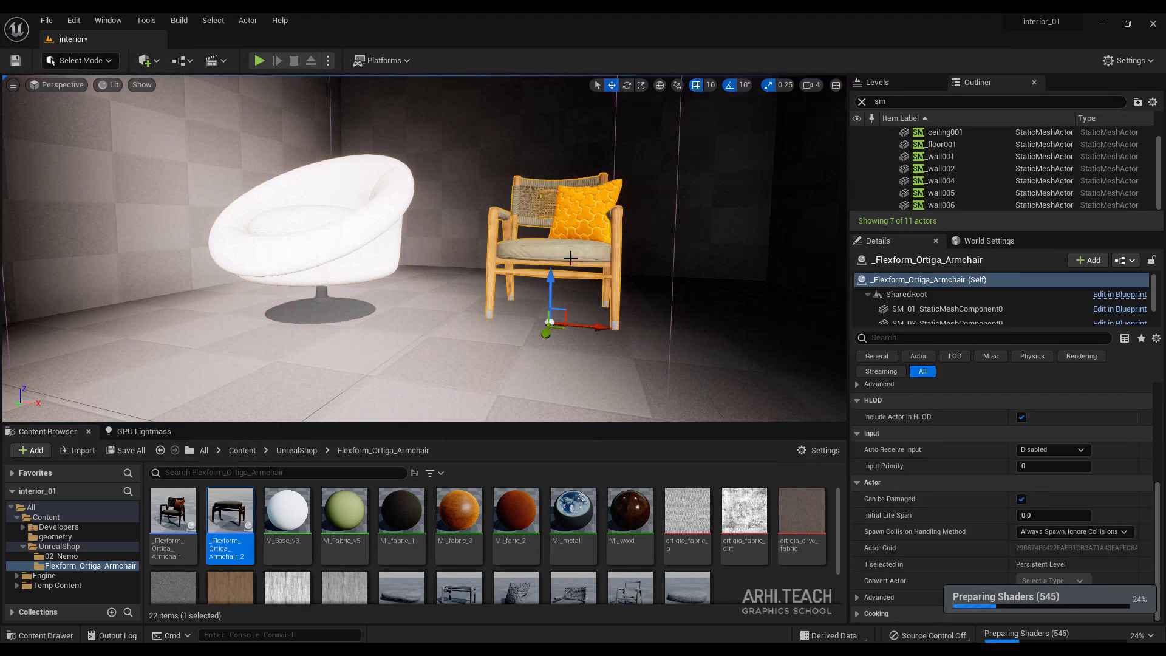
pyautogui.press('Delete')
# Place both Flexform Ortiga blueprints, the armchair and its footstool, together on the floor beside the Nemo armchair
pyautogui.keyDown('ctrl'); pyautogui.click(182, 526); pyautogui.keyUp('ctrl')
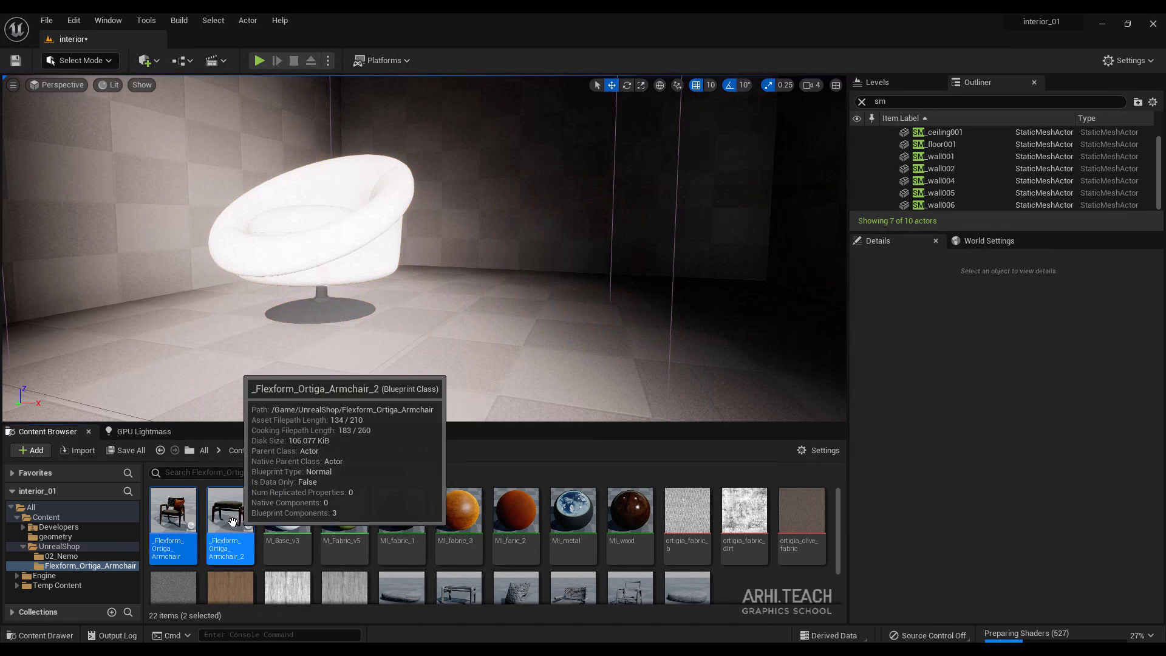
pyautogui.moveTo(230, 522); pyautogui.dragTo(542, 307)
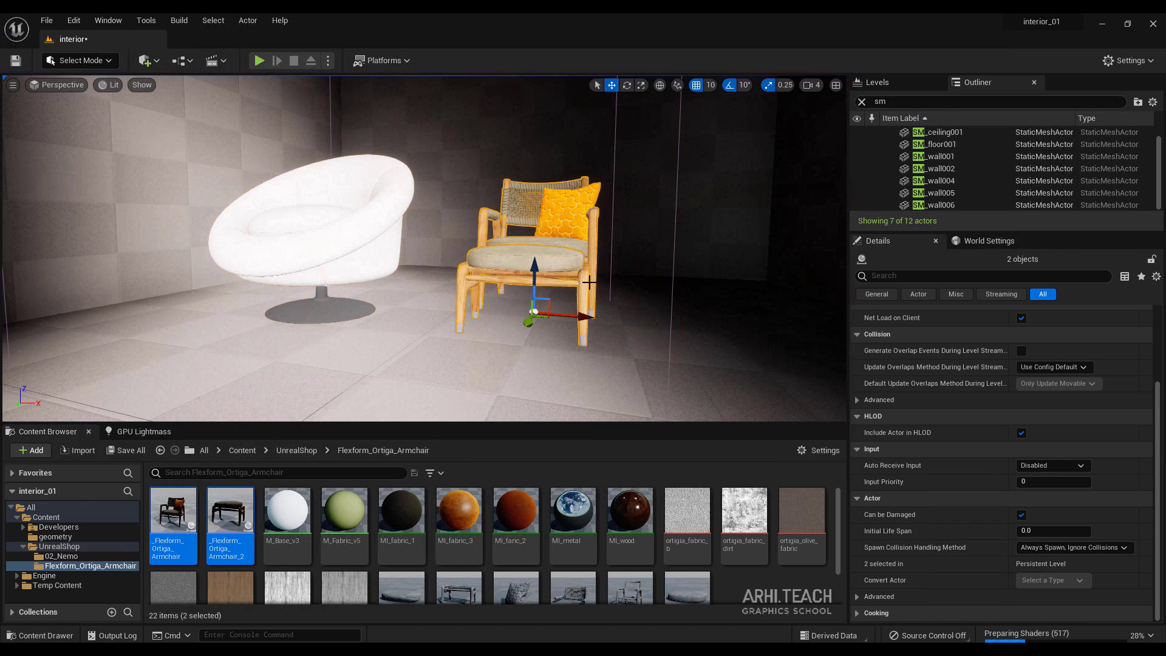
pyautogui.click(525, 261)
pyautogui.moveTo(525, 262); pyautogui.dragTo(438, 282, button='right')
pyautogui.moveTo(425, 249)
pyautogui.mouseDown(button='right')
pyautogui.moveTo(434, 307)
pyautogui.moveTo(394, 298)
pyautogui.moveTo(462, 246)
pyautogui.moveTo(498, 237)
pyautogui.moveTo(468, 231)
pyautogui.moveTo(431, 258)
pyautogui.mouseUp(button='right')
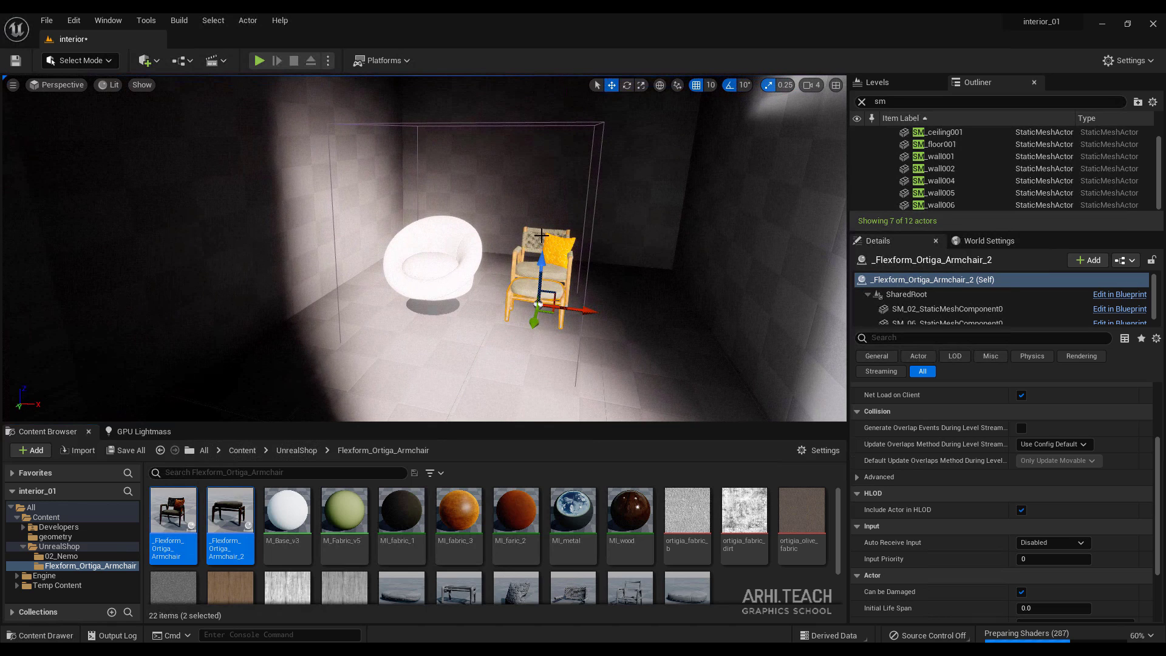
# Build the room's lighting with GPU Lightmass and inspect the baked result around the armchairs
pyautogui.click(148, 430)
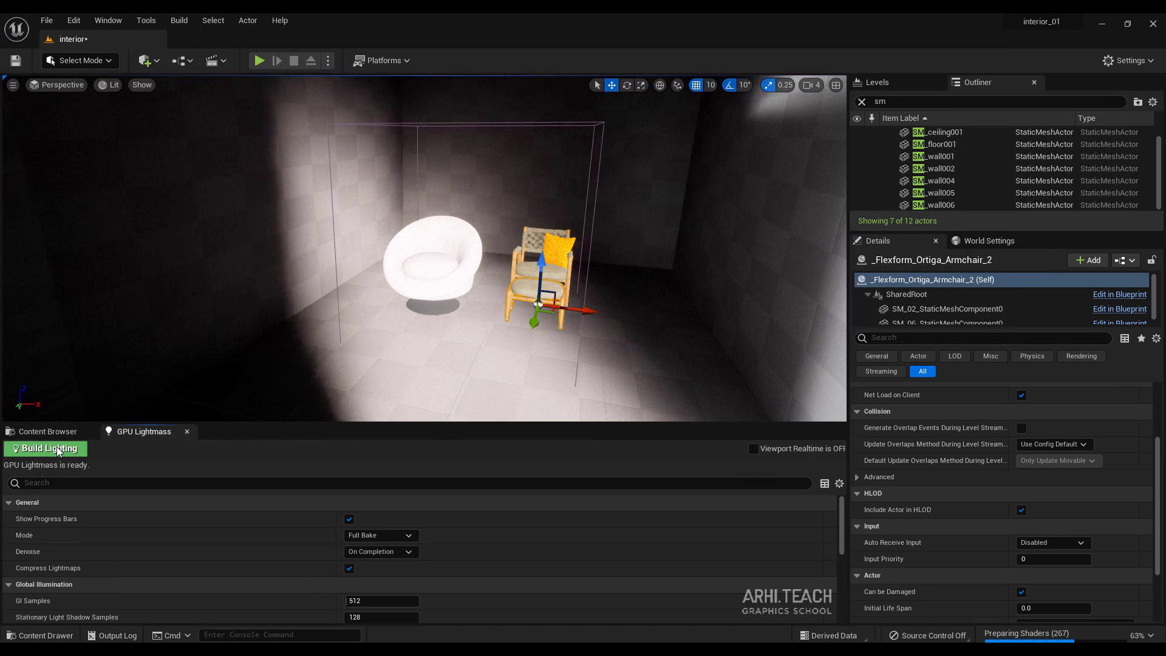
pyautogui.click(56, 450)
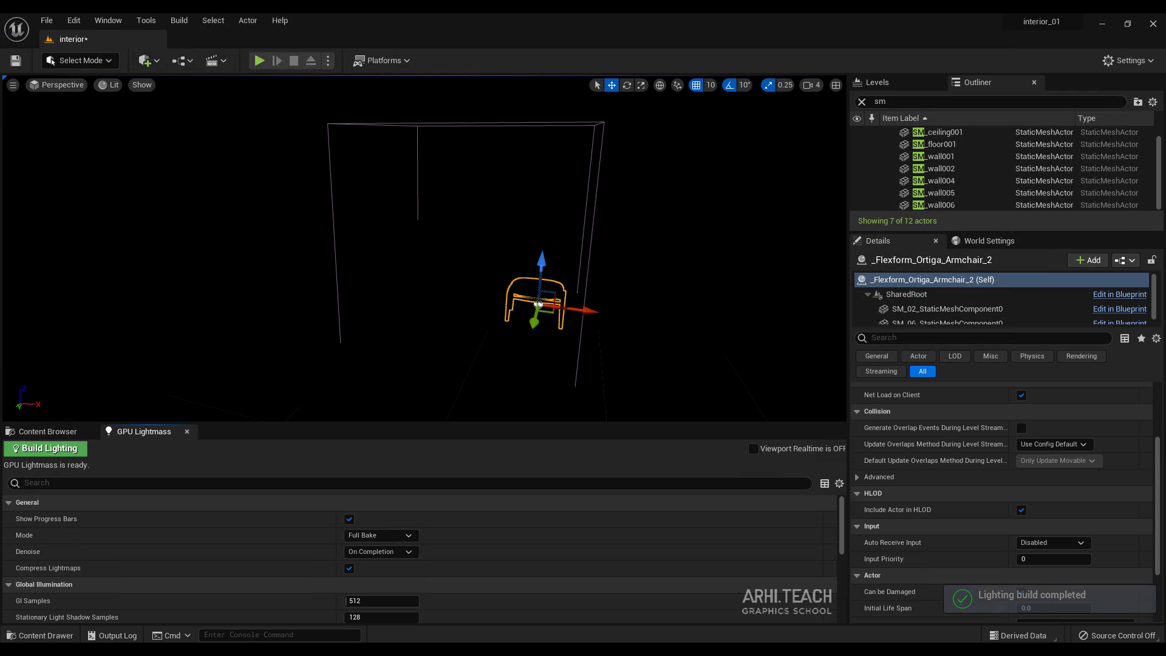
pyautogui.press('w')
pyautogui.moveTo(424, 248); pyautogui.dragTo(466, 248, button='right')
pyautogui.press('s')
pyautogui.press('s')
pyautogui.press('w')
pyautogui.press('a')
pyautogui.press('d')
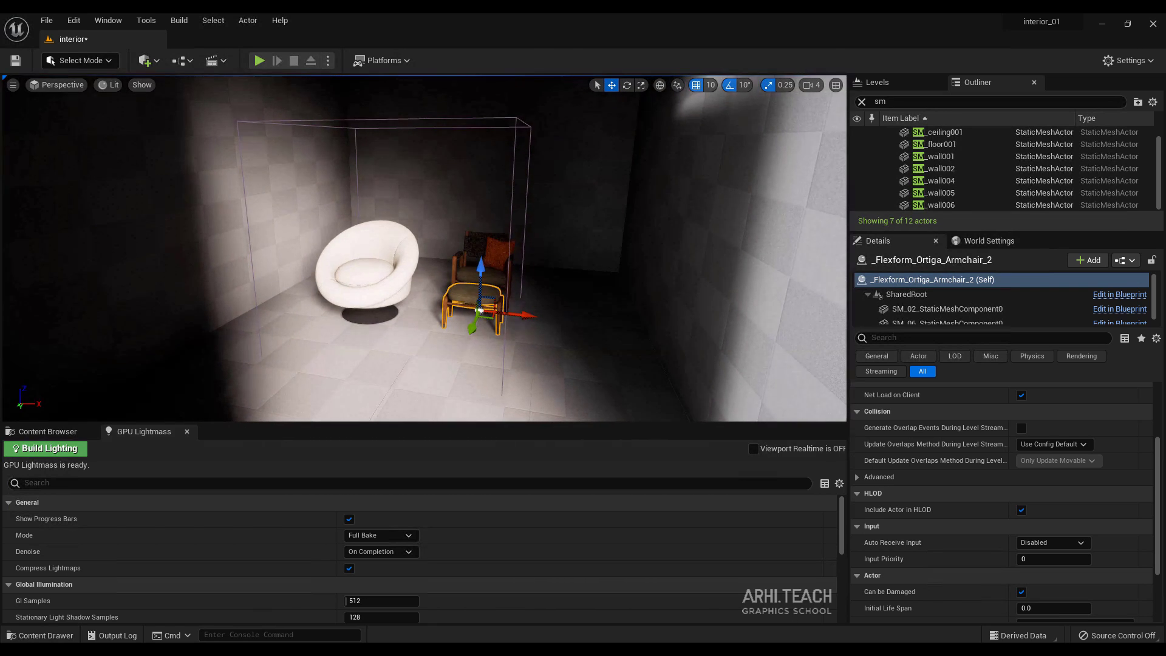
# Filter the scene's actors by "post", select the PostProcessVolume and filter its properties by "exposure"
pyautogui.moveTo(912, 104); pyautogui.dragTo(832, 107)
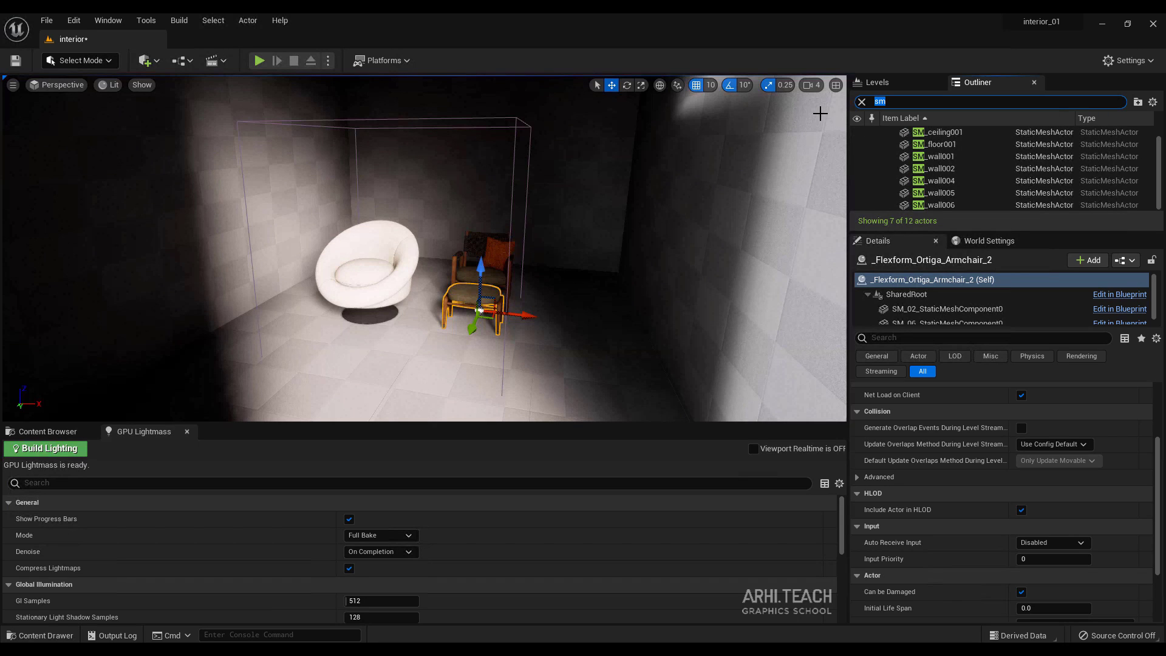
pyautogui.write('postt')
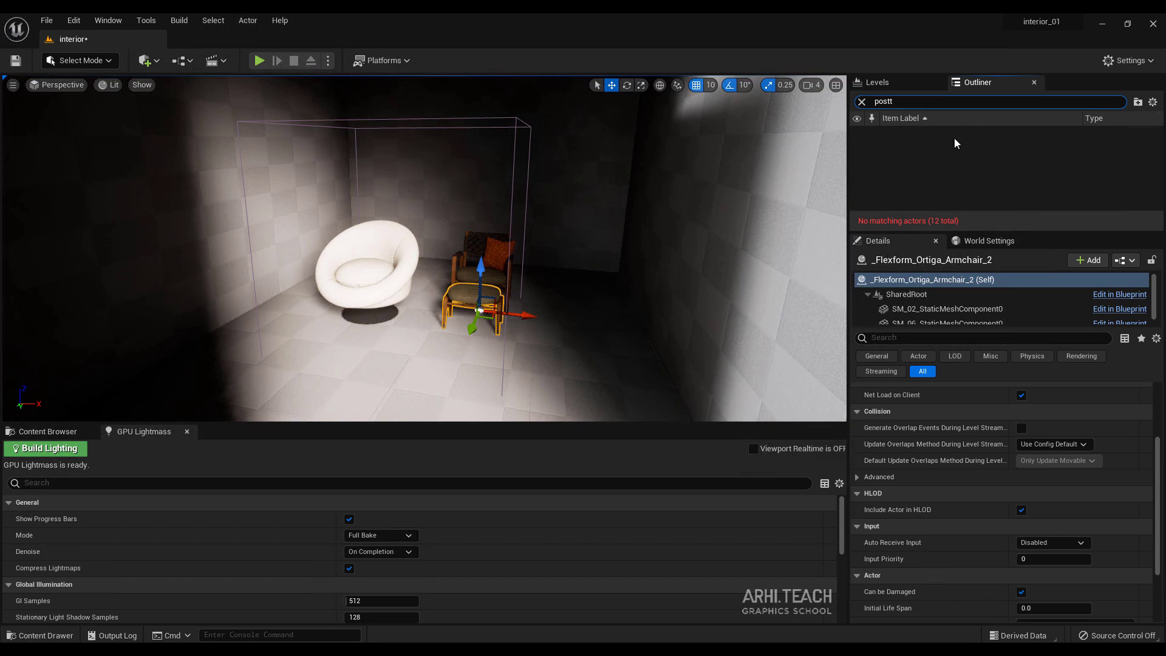
pyautogui.press('BackSpace')
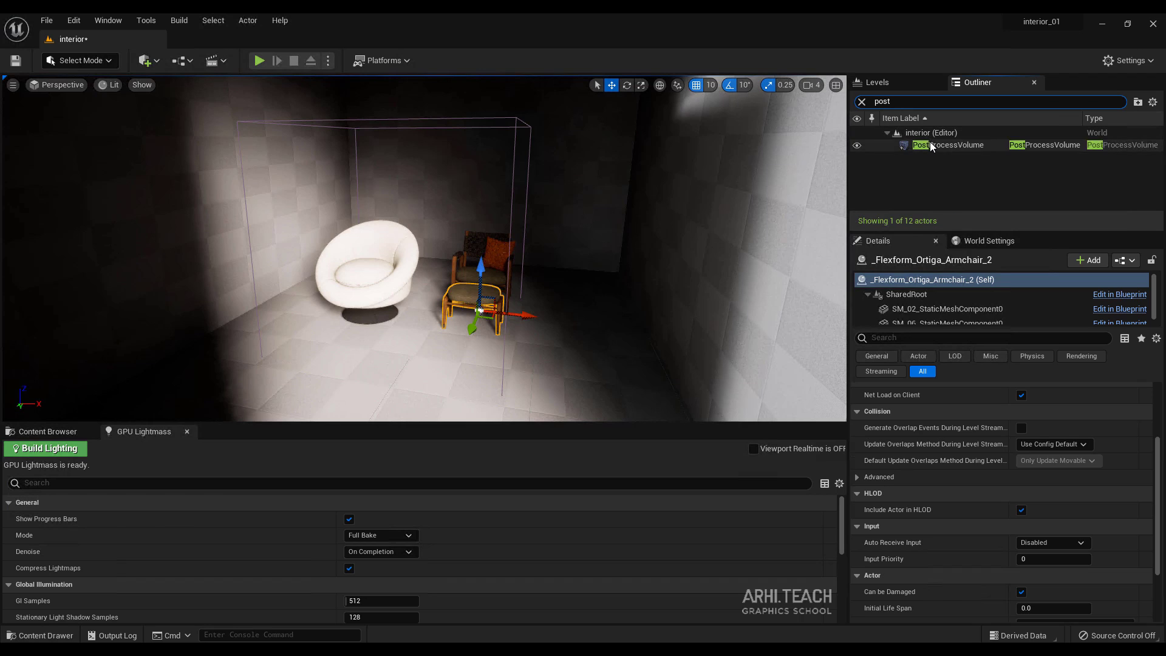
pyautogui.click(933, 145)
pyautogui.click(905, 337)
pyautogui.write('e')
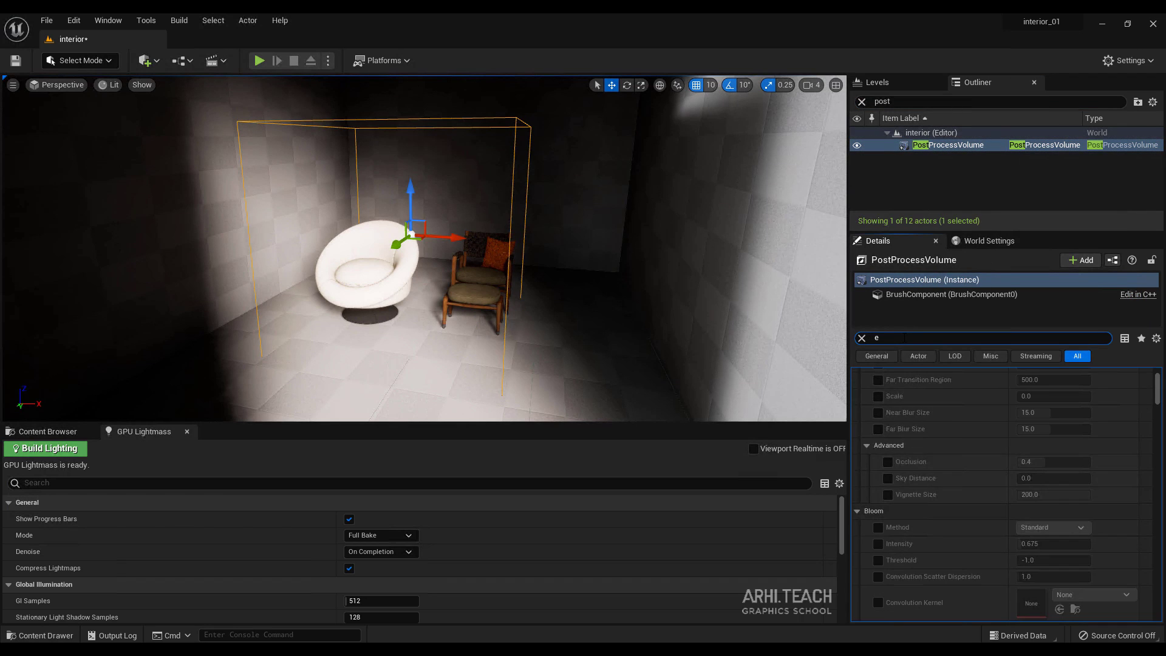
pyautogui.write('xposu')
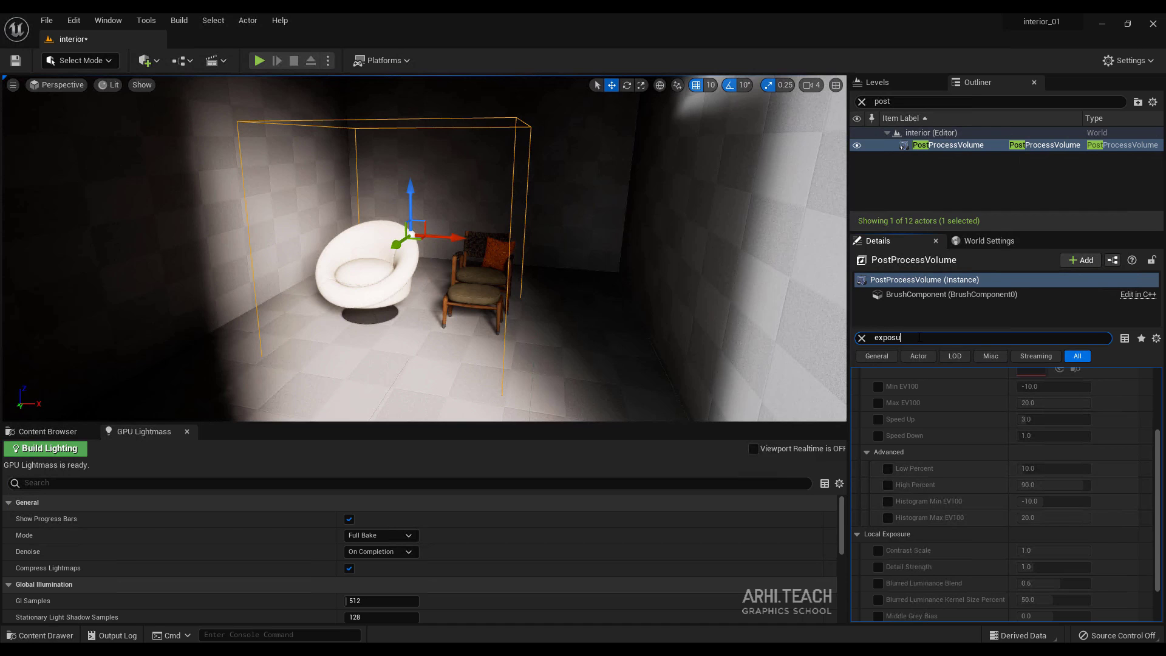
pyautogui.write('re')
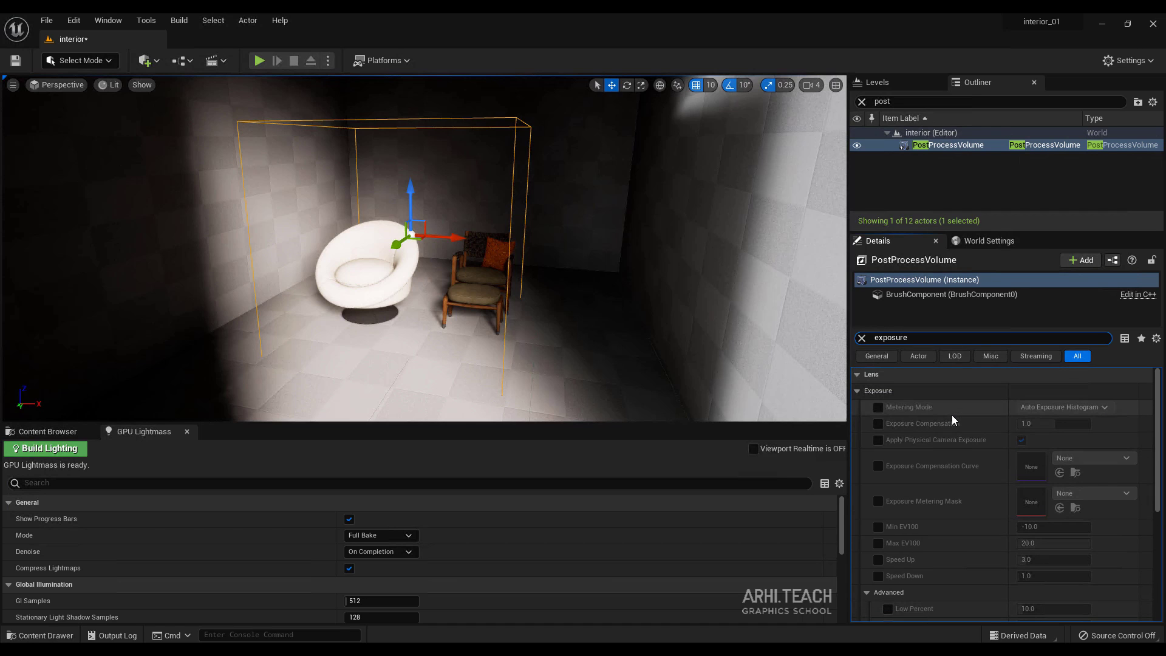
# Enable the PostProcessVolume's Metering Mode override and set it to Manual
pyautogui.click(879, 406)
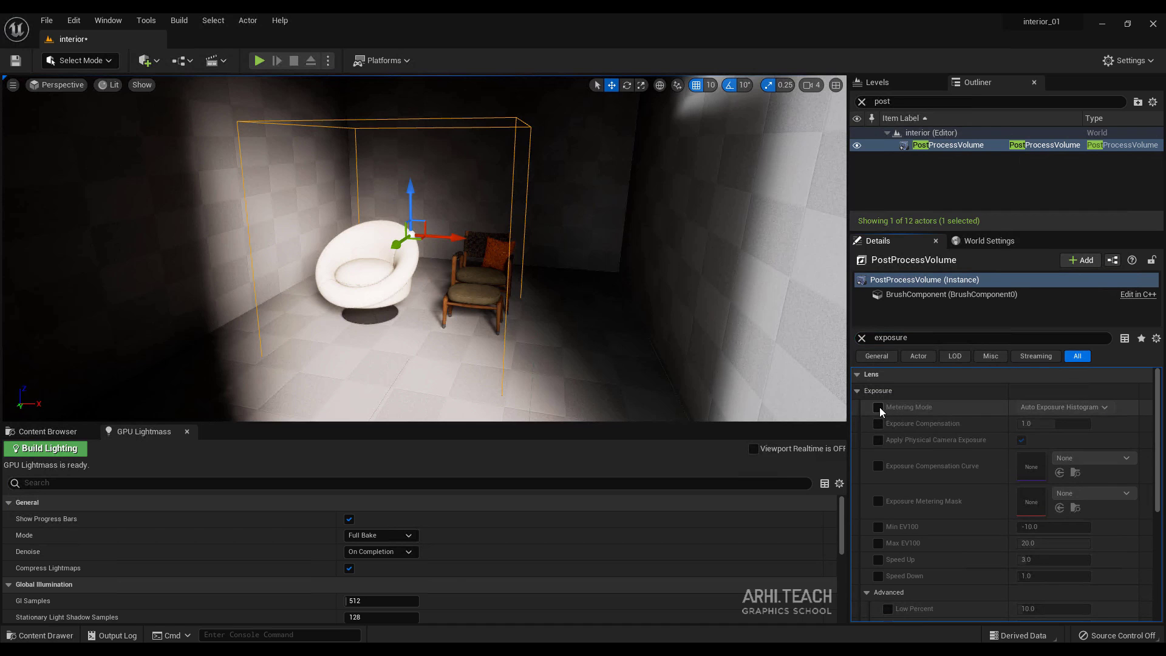
pyautogui.click(1091, 405)
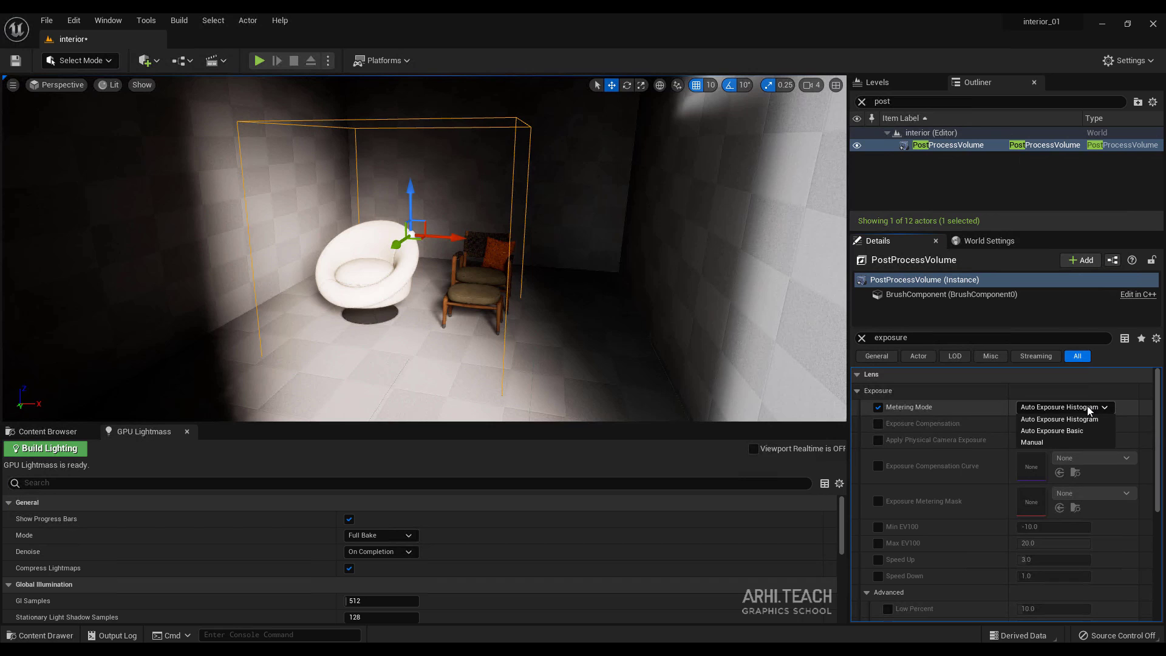
pyautogui.click(1038, 447)
# Enable the Exposure Compensation override, try a value of 8, and raise it to 15 to brighten the room
pyautogui.click(878, 423)
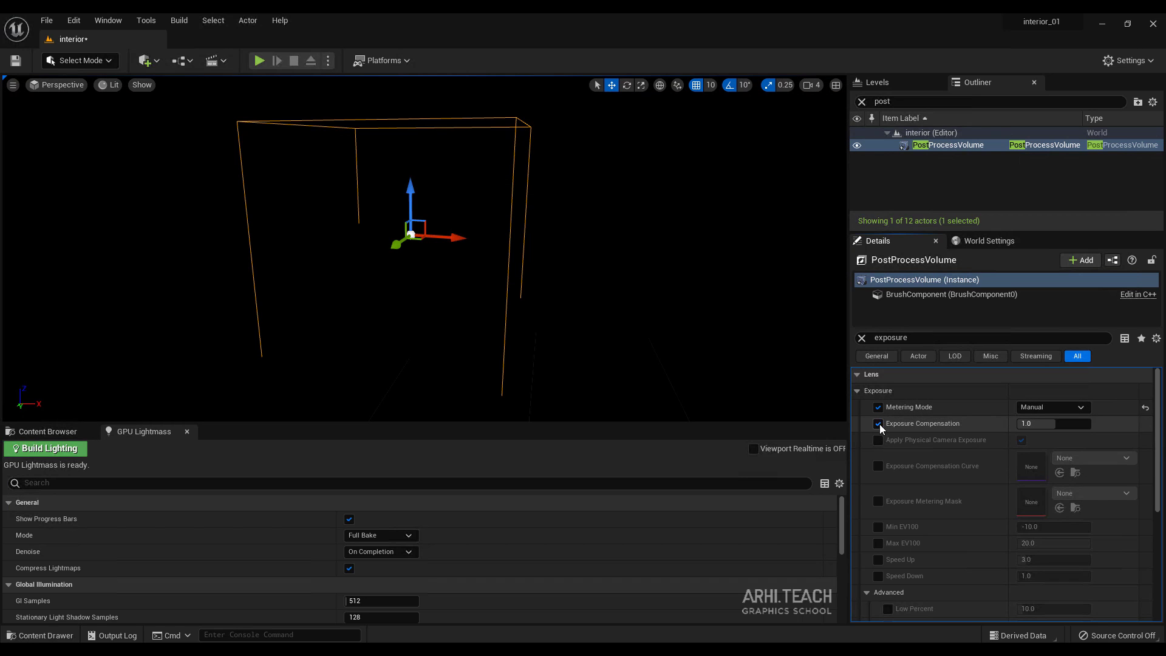
pyautogui.click(1057, 419)
pyautogui.write('8')
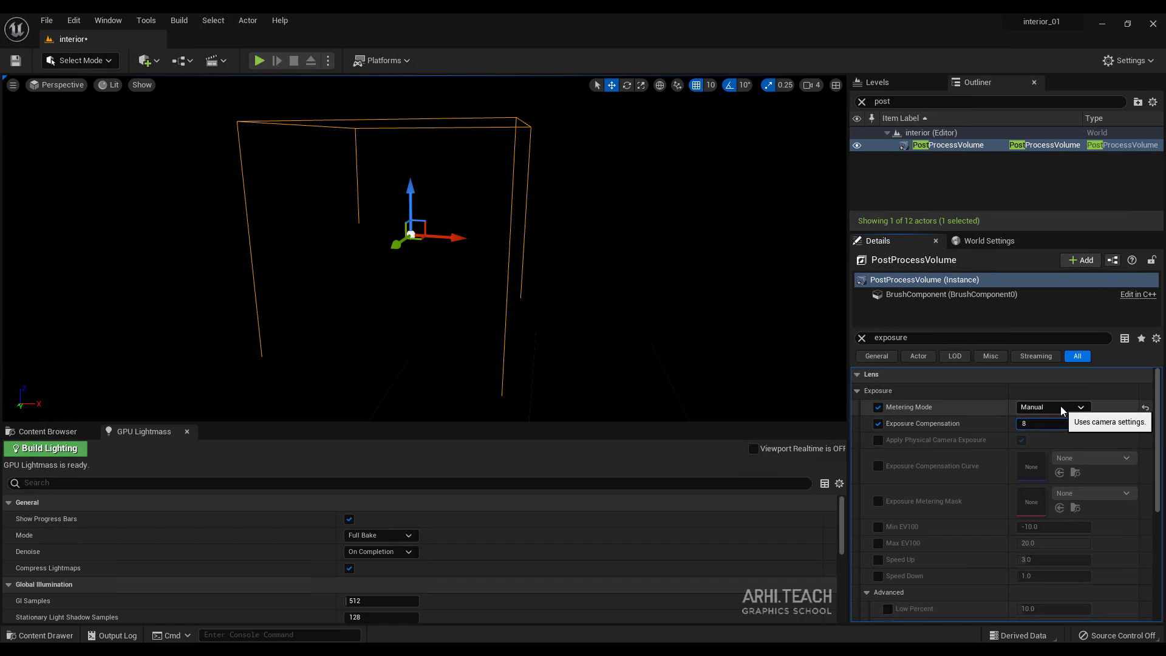
pyautogui.press('Return')
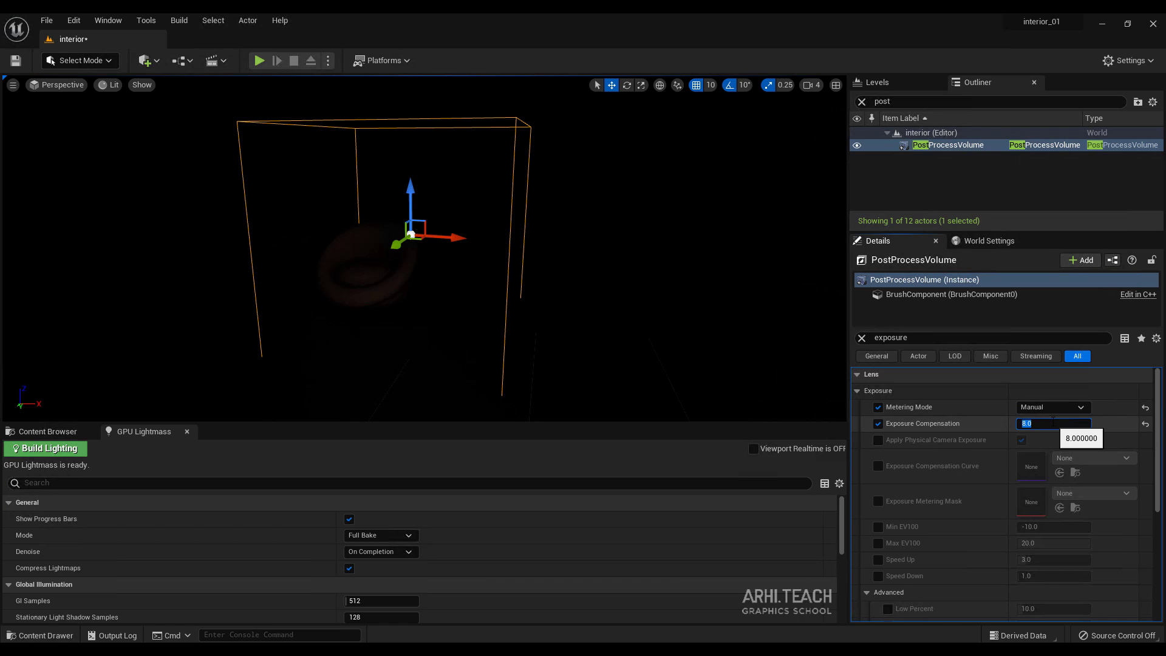
pyautogui.write('1')
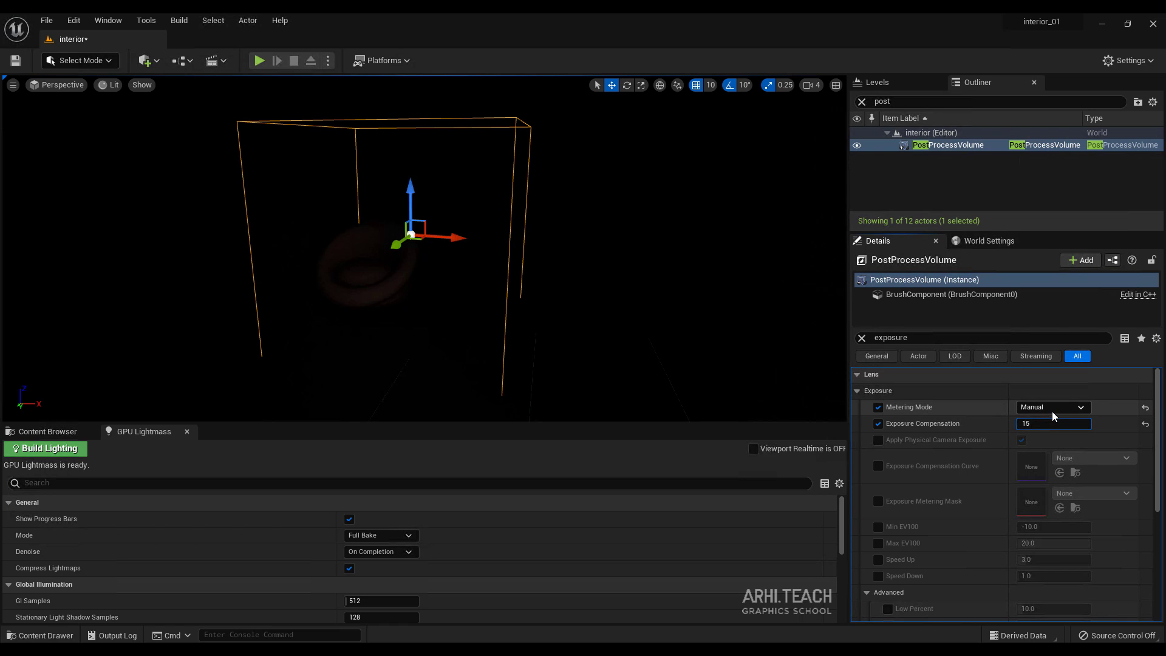
pyautogui.write('5')
pyautogui.press('Return')
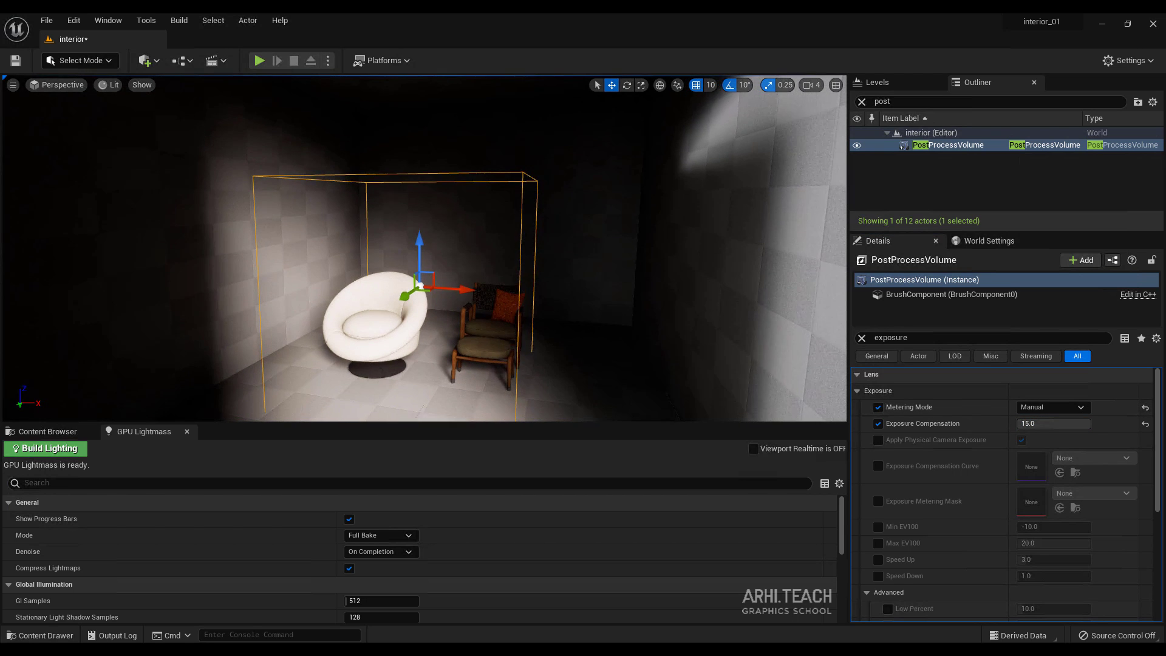
pyautogui.moveTo(425, 249); pyautogui.dragTo(426, 278, button='right')
pyautogui.press('s')
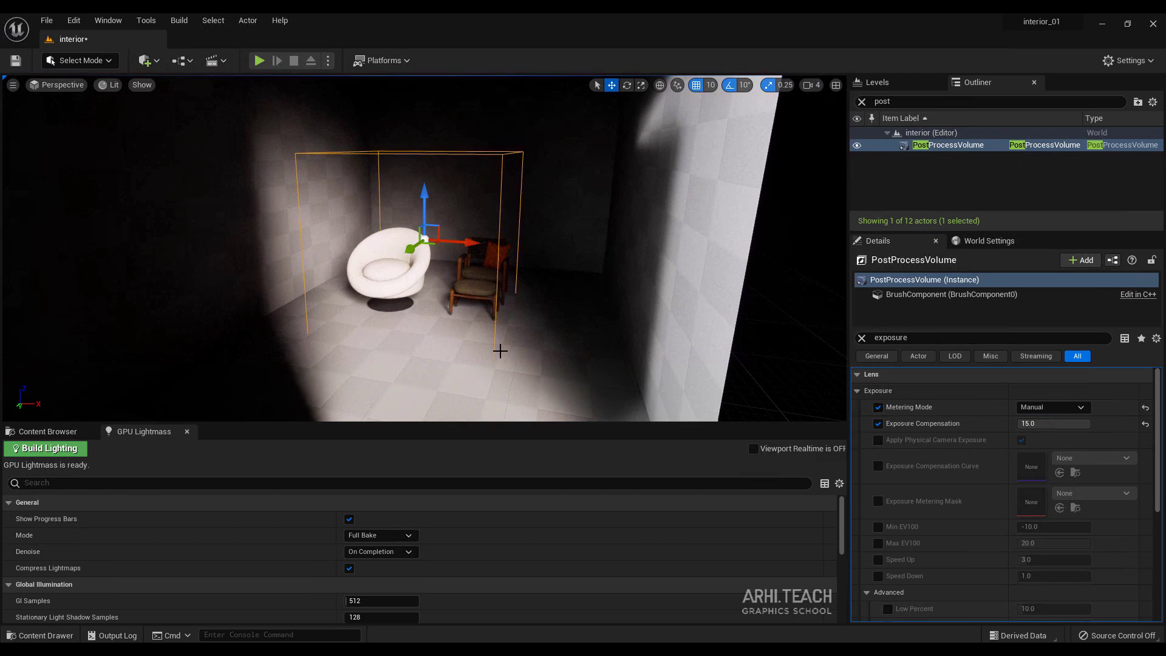
pyautogui.moveTo(501, 316)
pyautogui.mouseDown(button='right')
pyautogui.moveTo(525, 298)
pyautogui.moveTo(521, 312)
pyautogui.mouseUp(button='right')
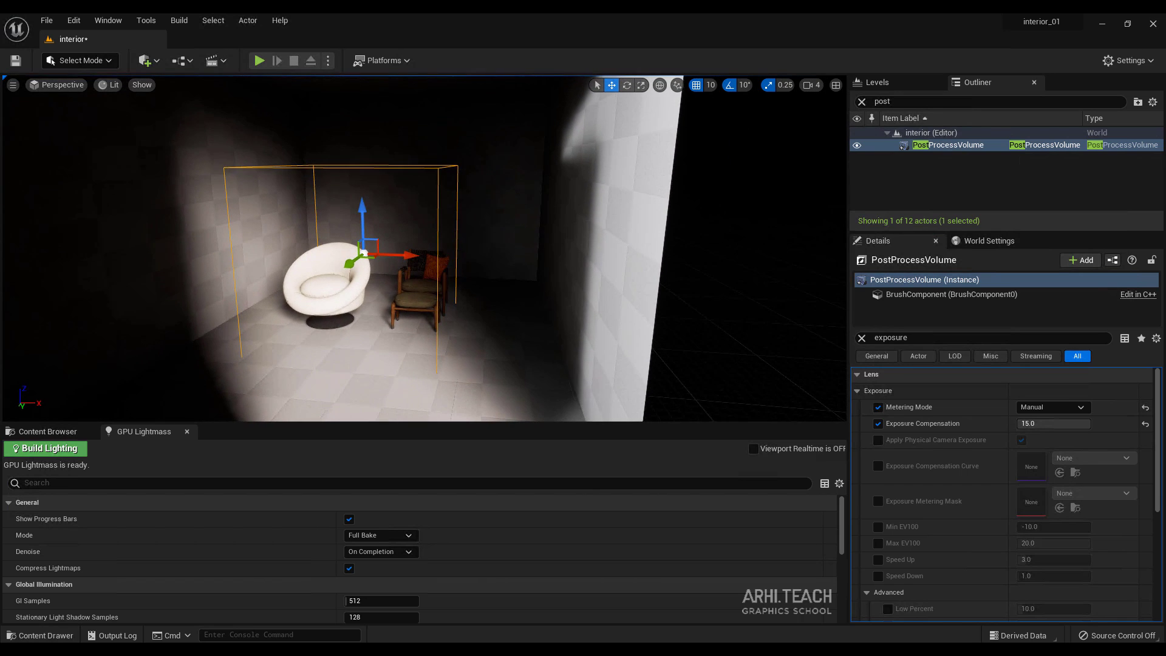
# Disable Compress Lightmaps in the world's Lightmass settings and rebuild the lighting with GPU Lightmass
pyautogui.click(987, 241)
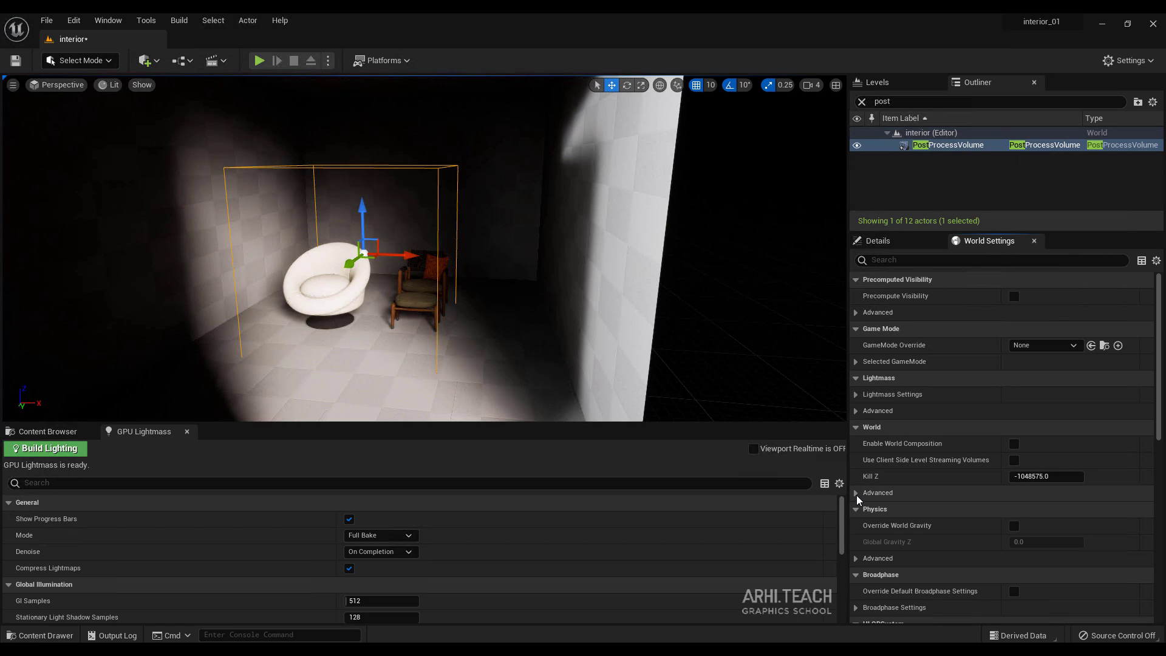
pyautogui.click(856, 395)
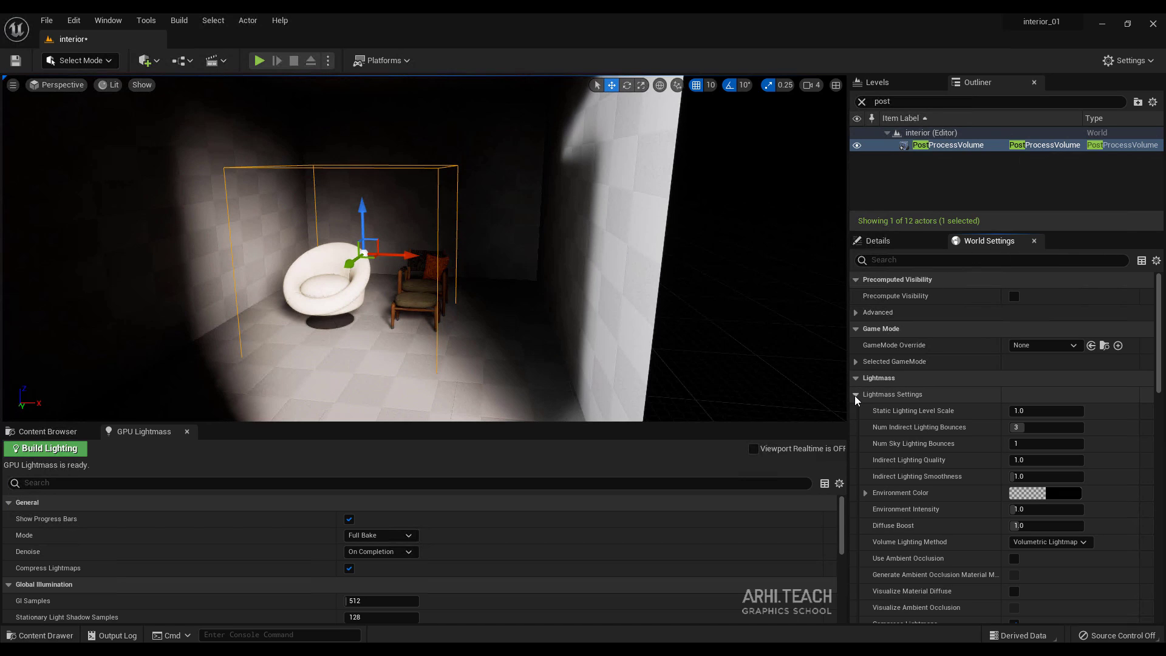
pyautogui.scroll(-4, 1084, 482)
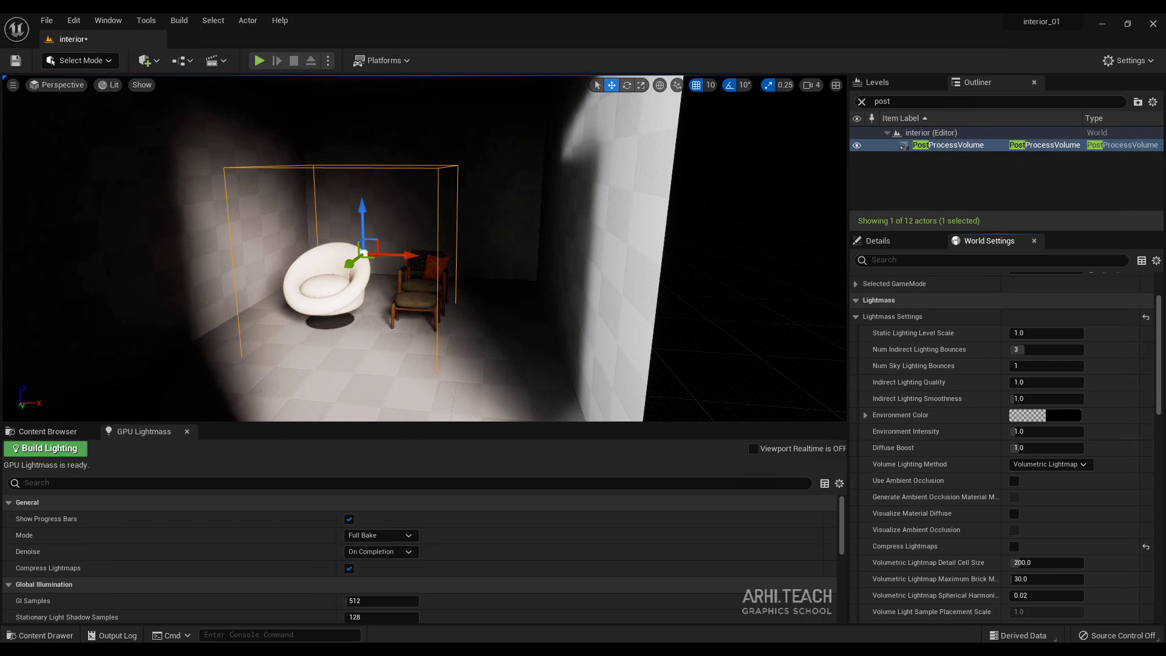
pyautogui.click(50, 449)
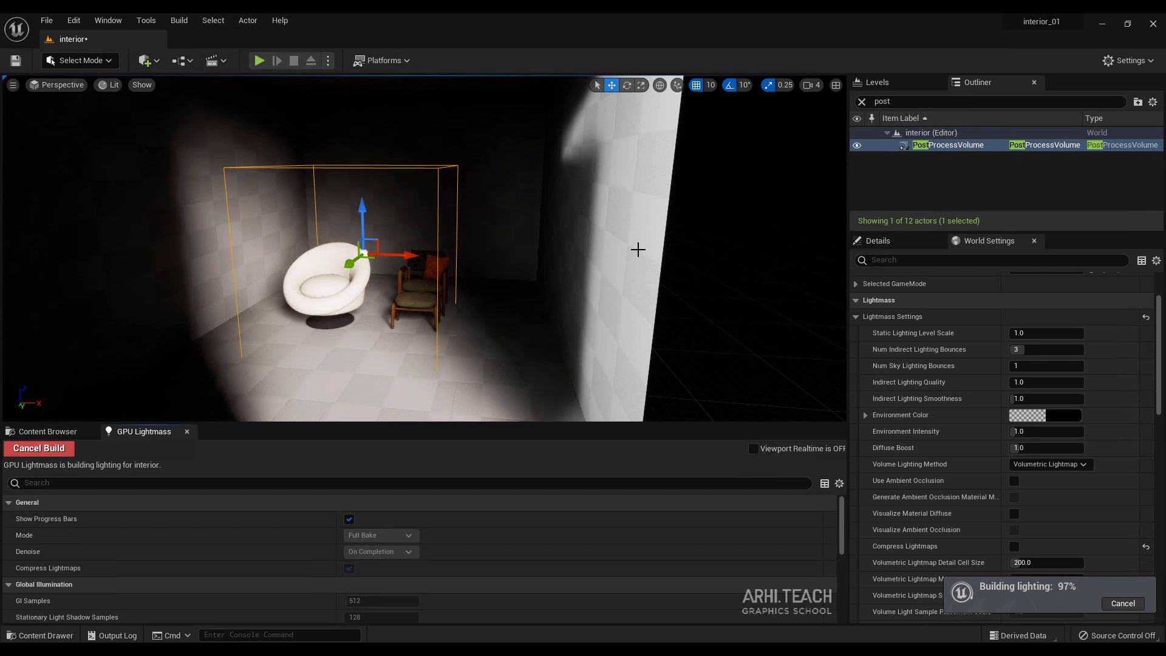
pyautogui.moveTo(638, 249); pyautogui.dragTo(571, 271, button='right')
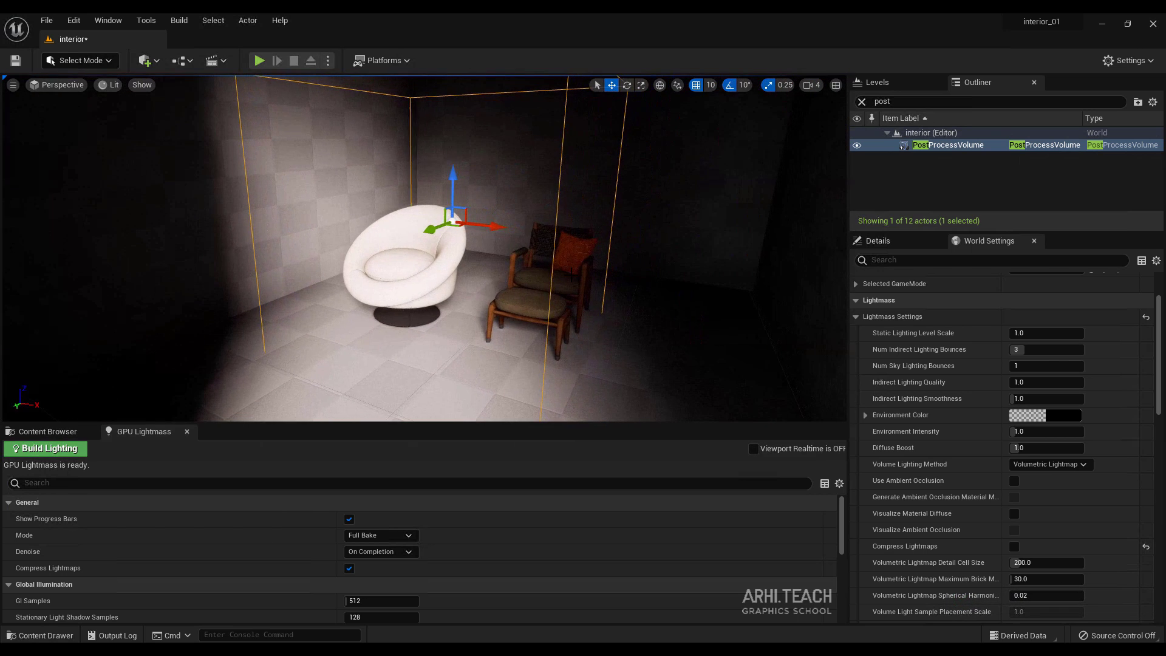
# Turn off rotation and scale snapping and uniformly scale the round white armchair down to about 0.89
pyautogui.click(430, 283)
pyautogui.press('e')
pyautogui.press('r')
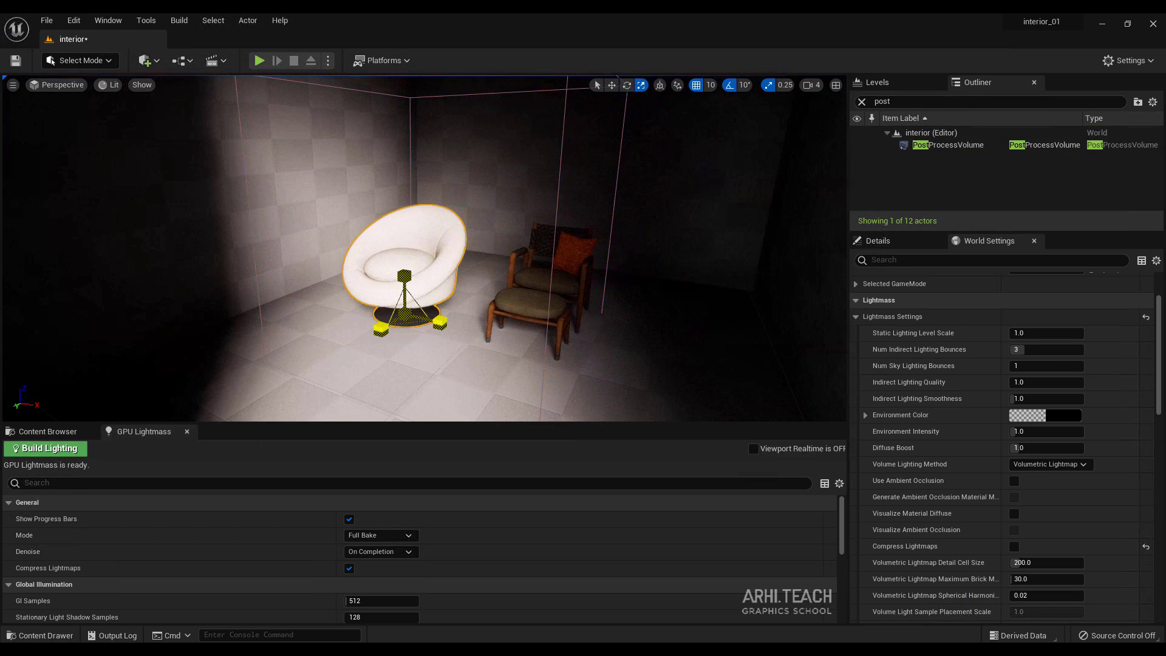
pyautogui.moveTo(404, 314); pyautogui.dragTo(392, 322)
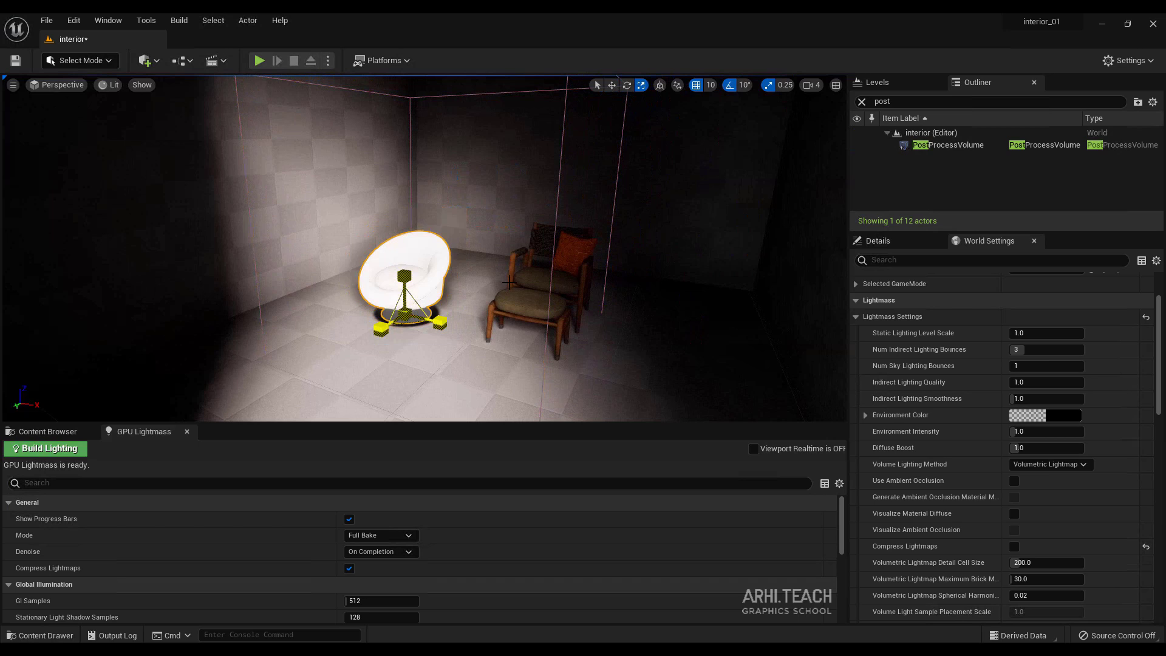
pyautogui.hotkey('ctrl', 'z')
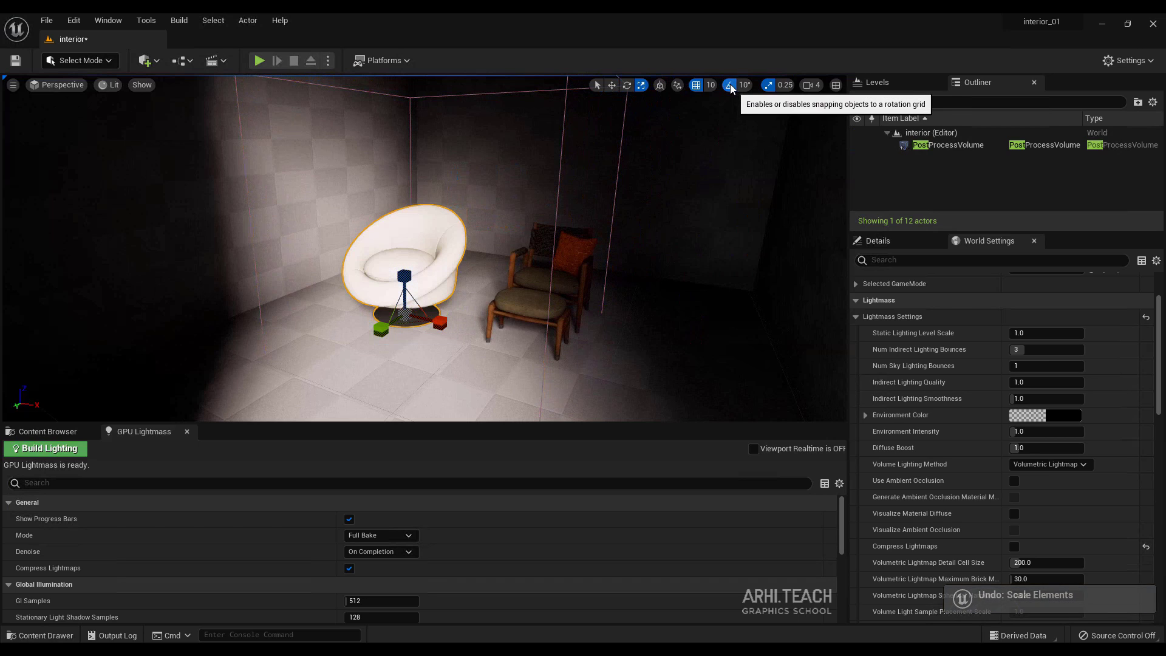
pyautogui.click(730, 86)
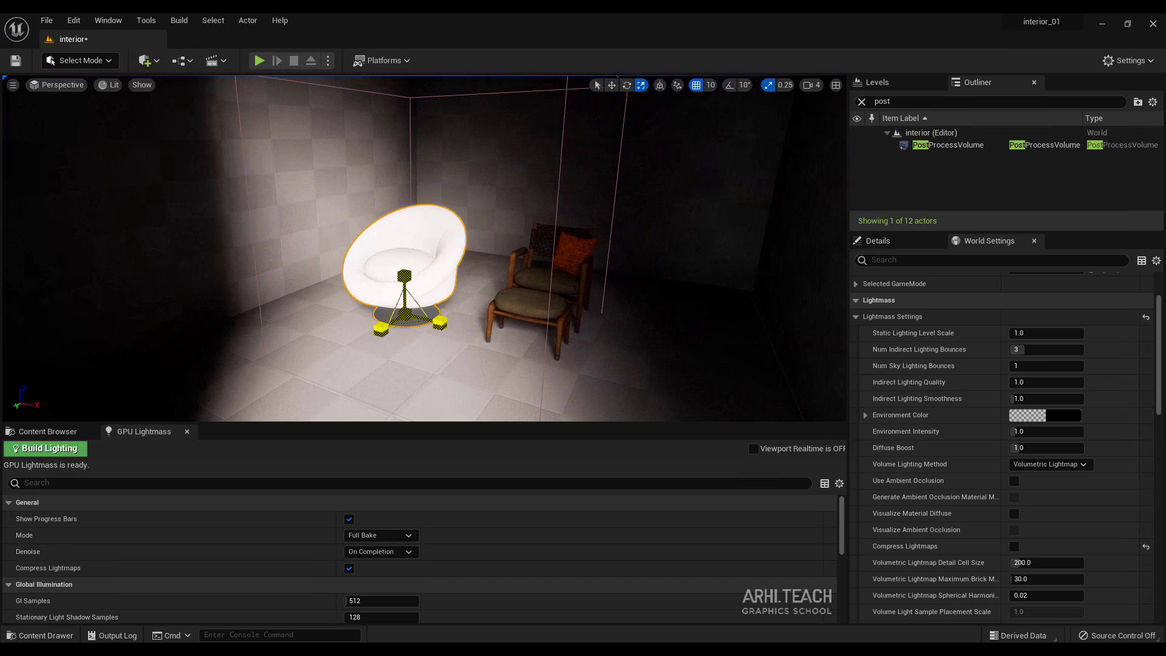
pyautogui.hotkey('ctrl', 'z')
pyautogui.click(770, 88)
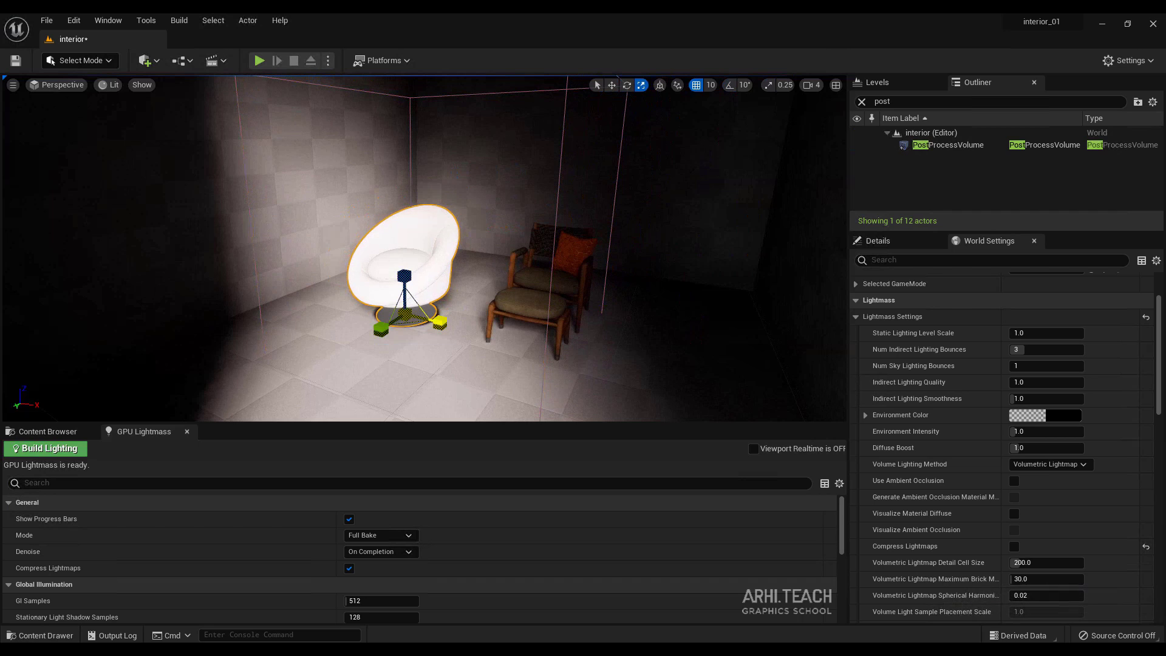
pyautogui.hotkey('ctrl', 'z')
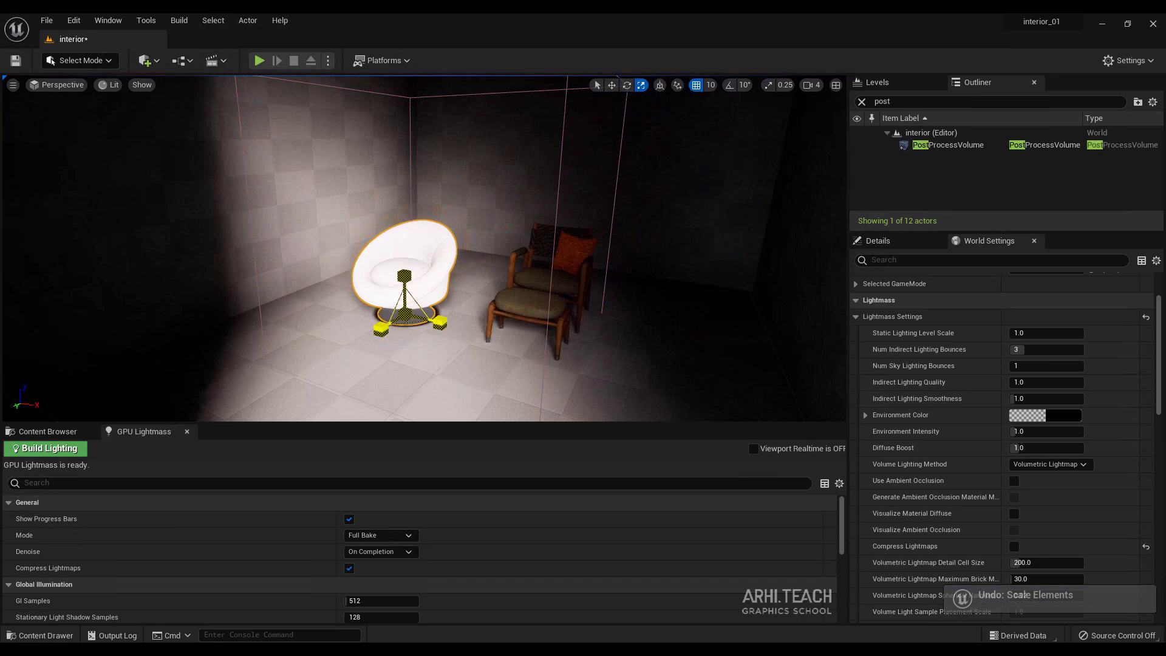
pyautogui.moveTo(404, 314); pyautogui.dragTo(416, 303)
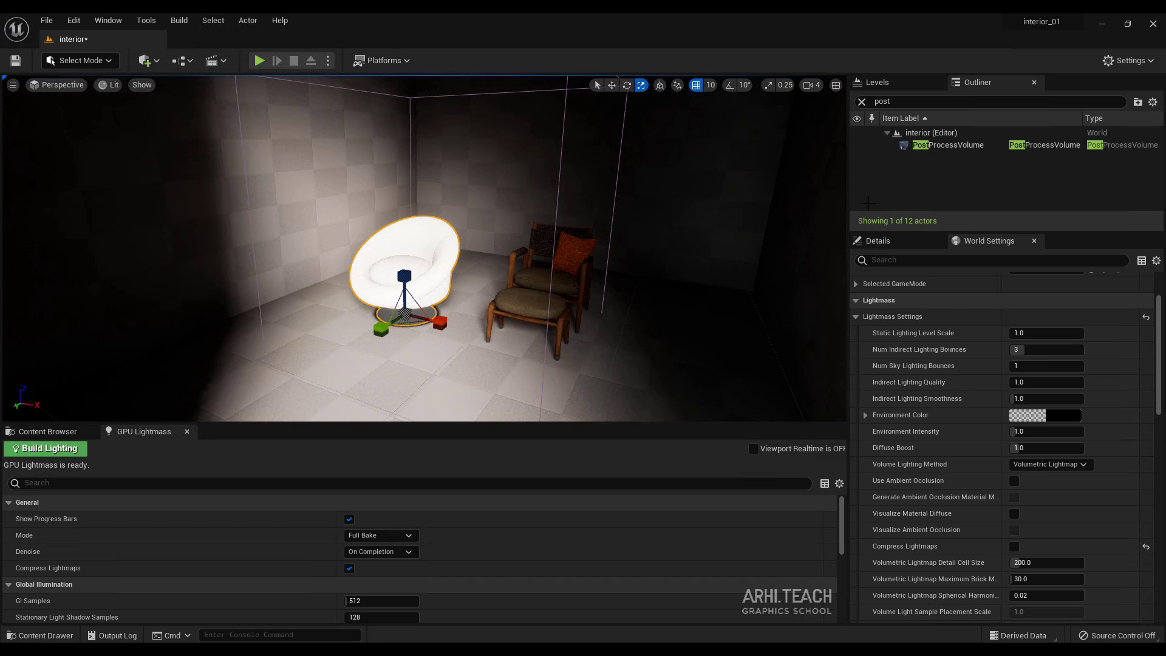
# Bake the lighting again with the resized armchair and check the result around both chairs
pyautogui.click(38, 451)
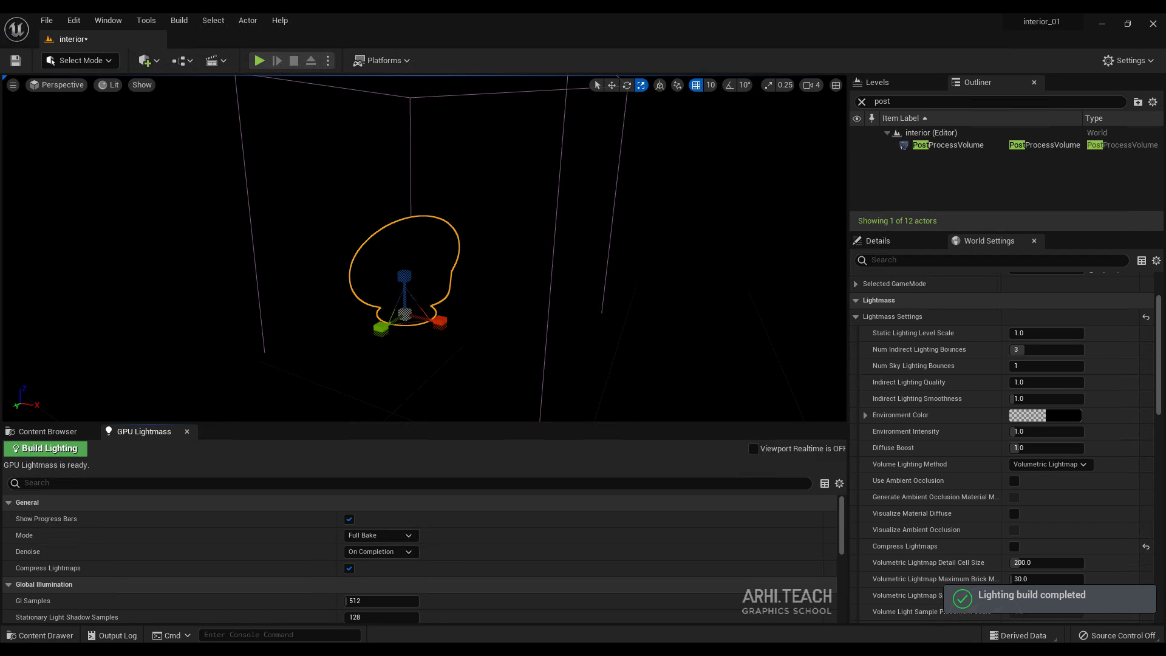
pyautogui.moveTo(391, 261)
pyautogui.mouseDown(button='right')
pyautogui.moveTo(381, 251)
pyautogui.moveTo(403, 261)
pyautogui.mouseUp(button='right')
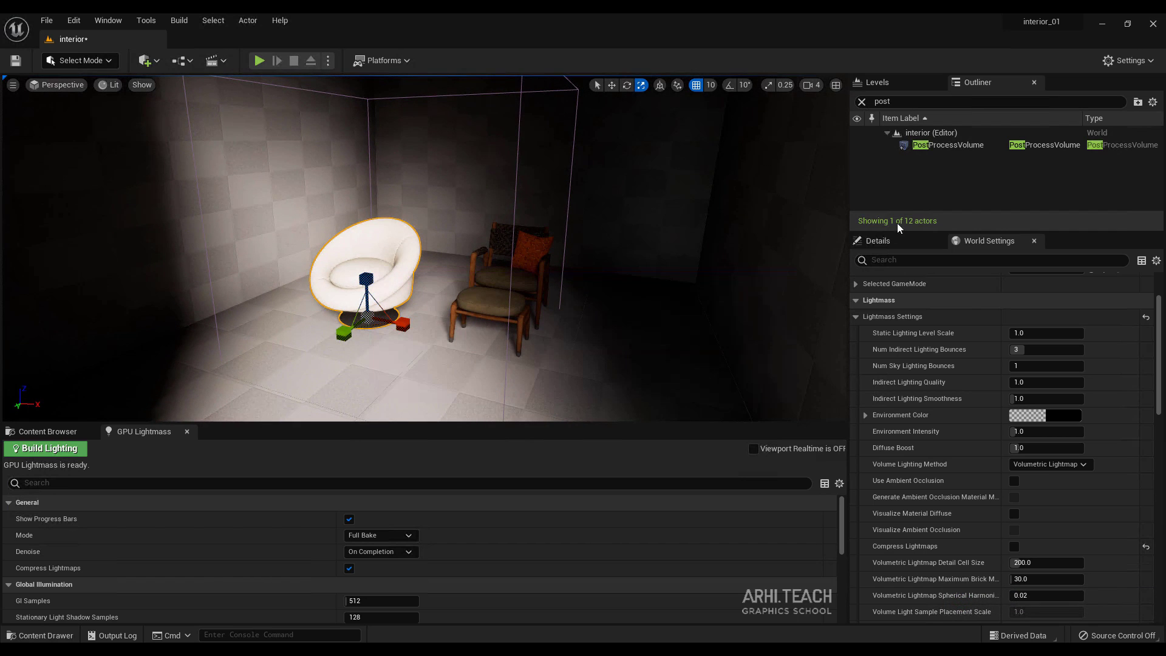
pyautogui.scroll(4, 963, 359)
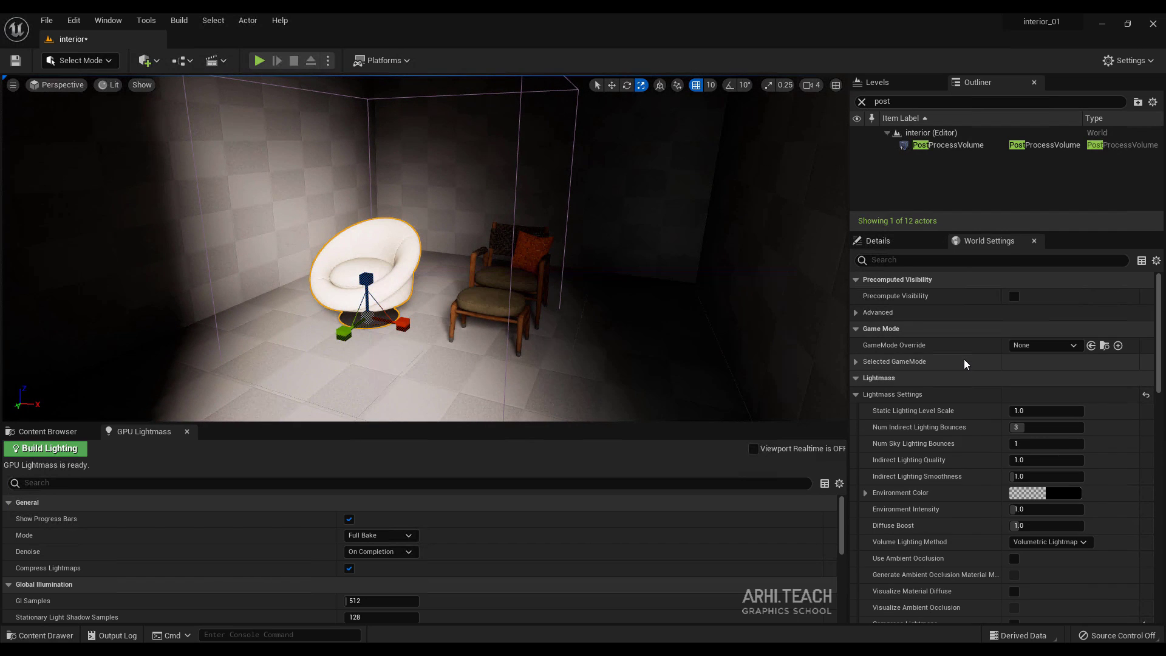
# Clear the property filter and lower 04_BC_Albedo to about 0.089 in MI_Fabric_v3_5, the material of the round armchair's SM_Nemo_002 component
pyautogui.click(880, 244)
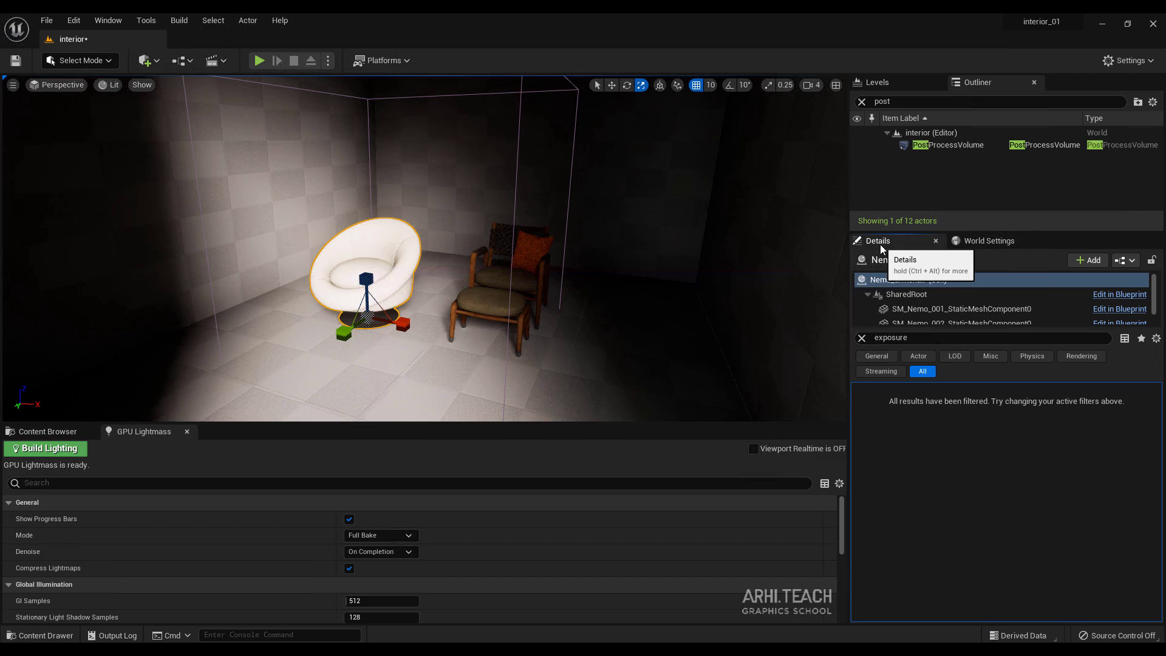
pyautogui.click(860, 337)
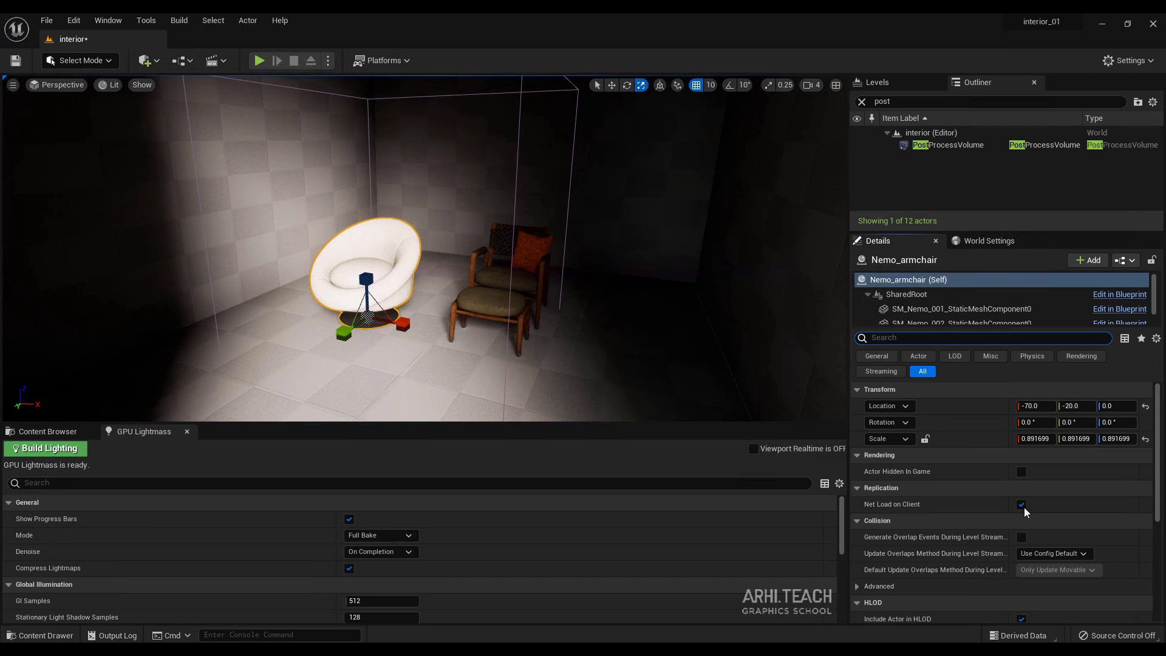
pyautogui.scroll(-3, 1024, 512)
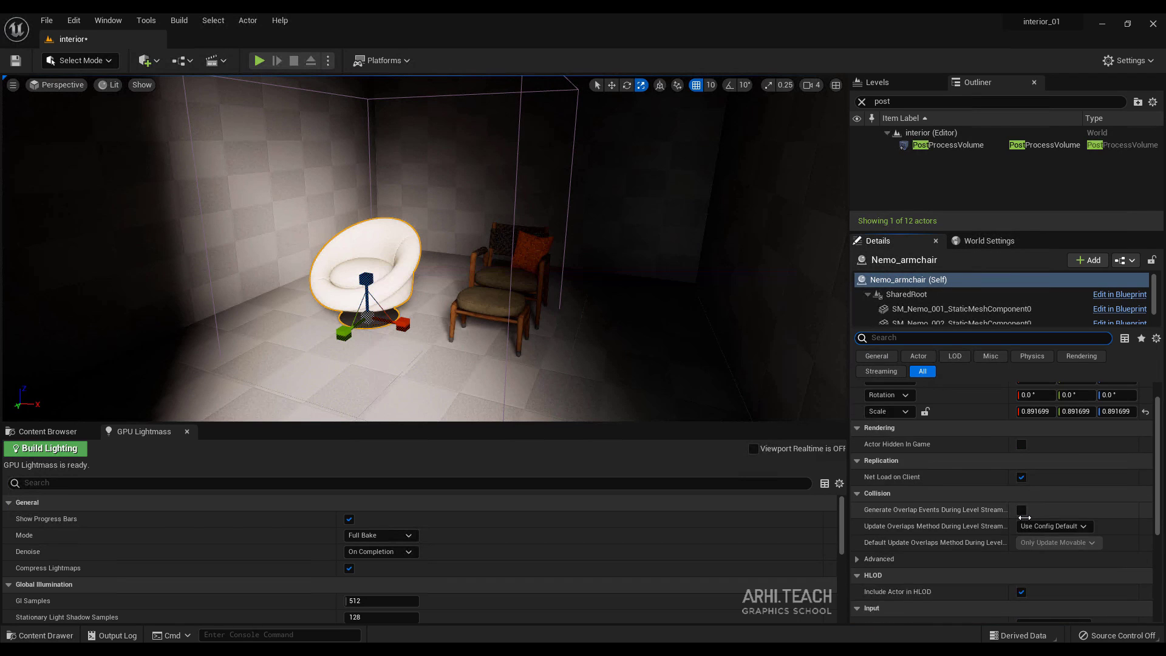
pyautogui.scroll(3, 1024, 517)
pyautogui.click(953, 308)
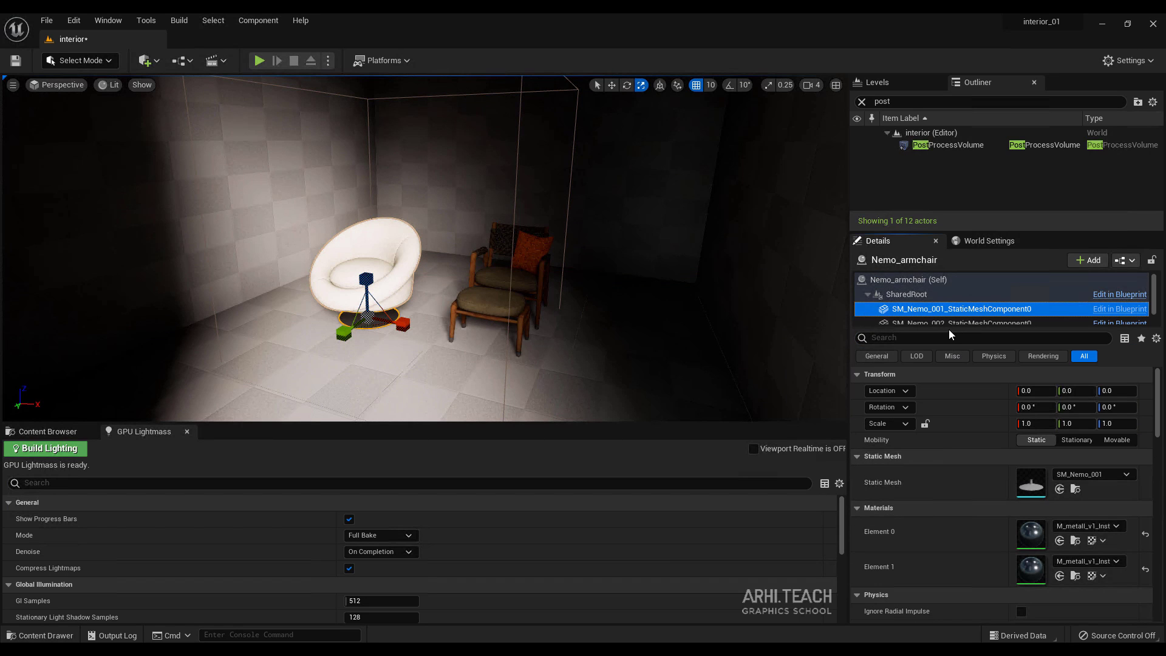
pyautogui.moveTo(949, 330); pyautogui.dragTo(945, 370)
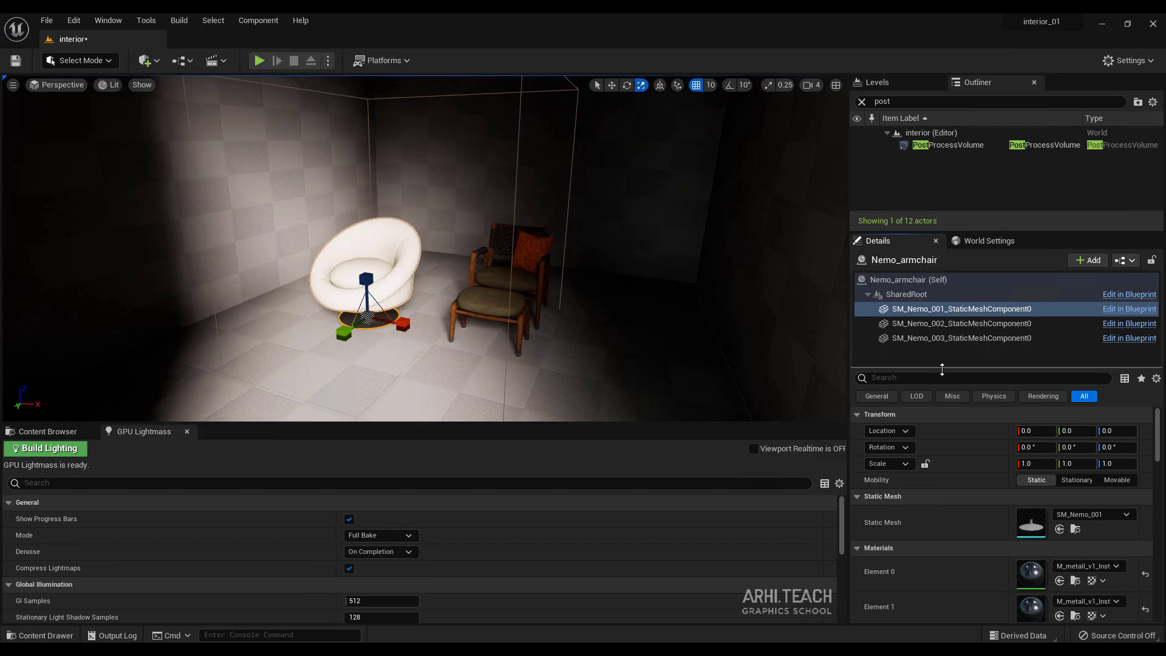
pyautogui.click(945, 327)
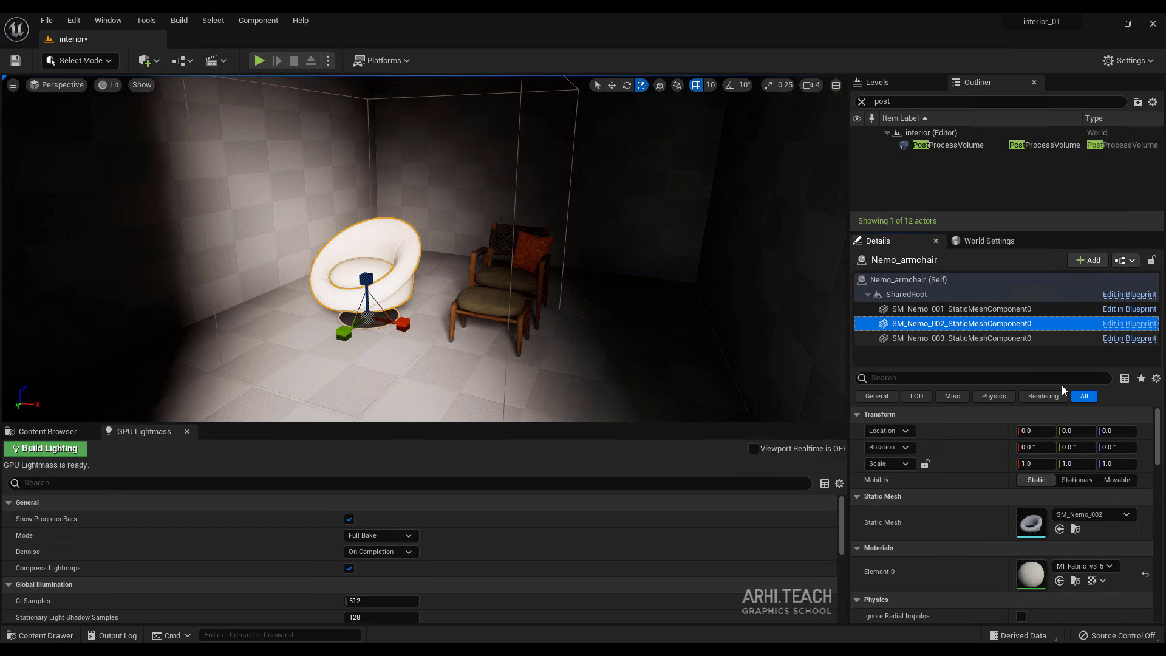
pyautogui.doubleClick(1036, 571)
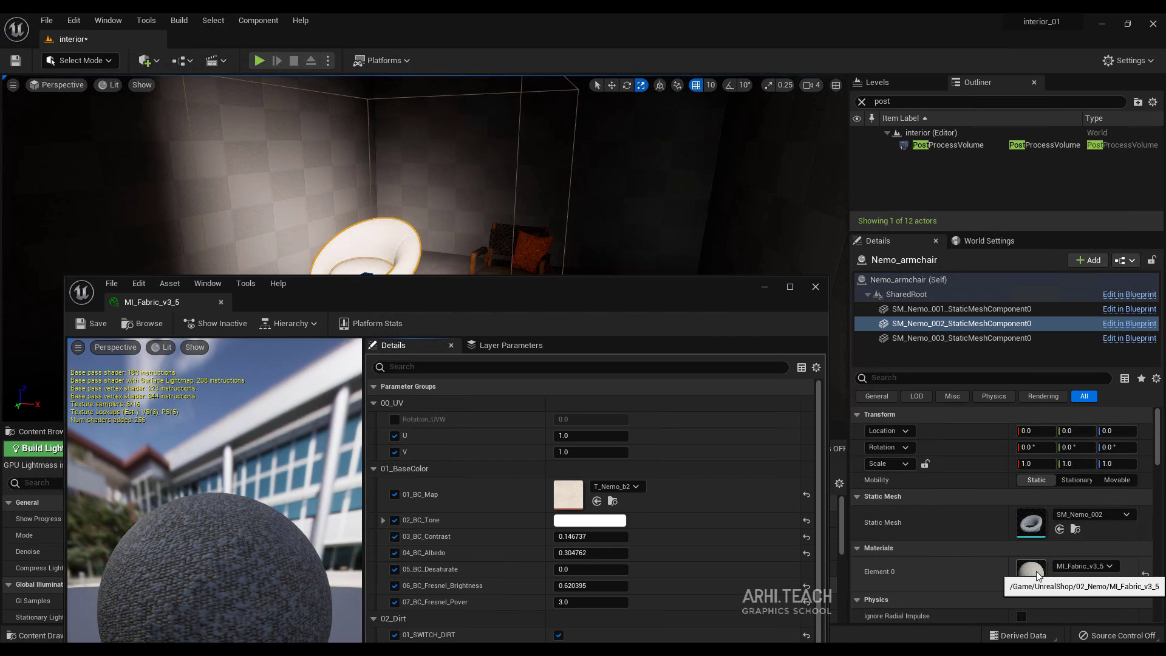
pyautogui.moveTo(668, 267); pyautogui.dragTo(1032, 111)
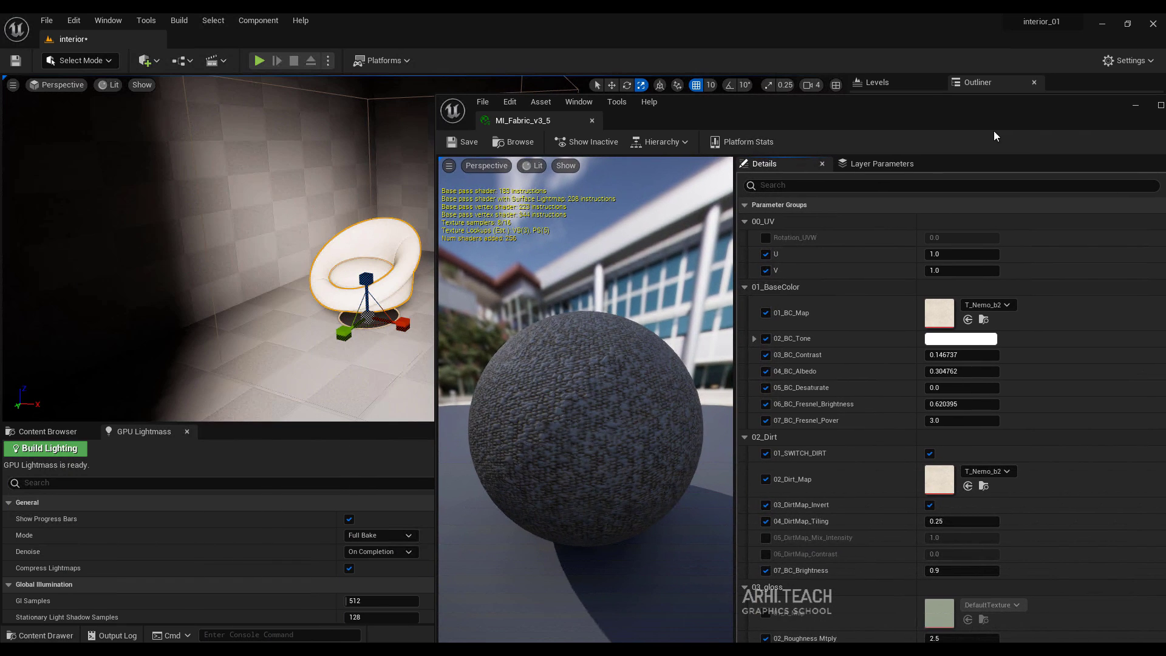
pyautogui.moveTo(964, 371); pyautogui.dragTo(832, 371)
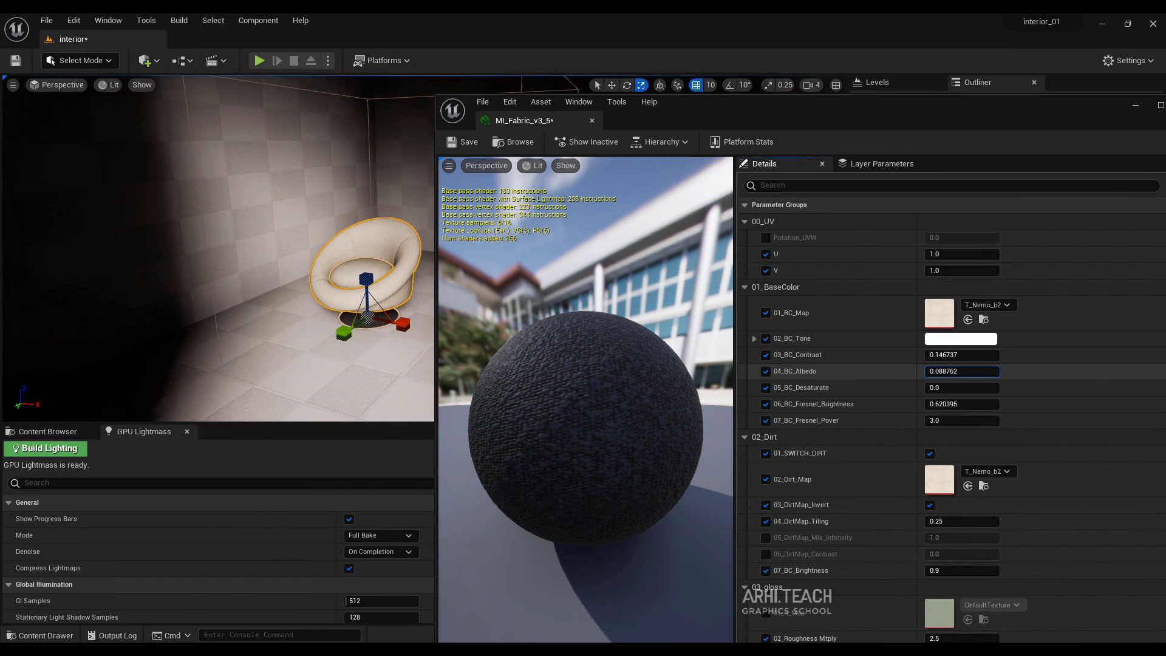
pyautogui.moveTo(1124, 113); pyautogui.dragTo(1070, 114)
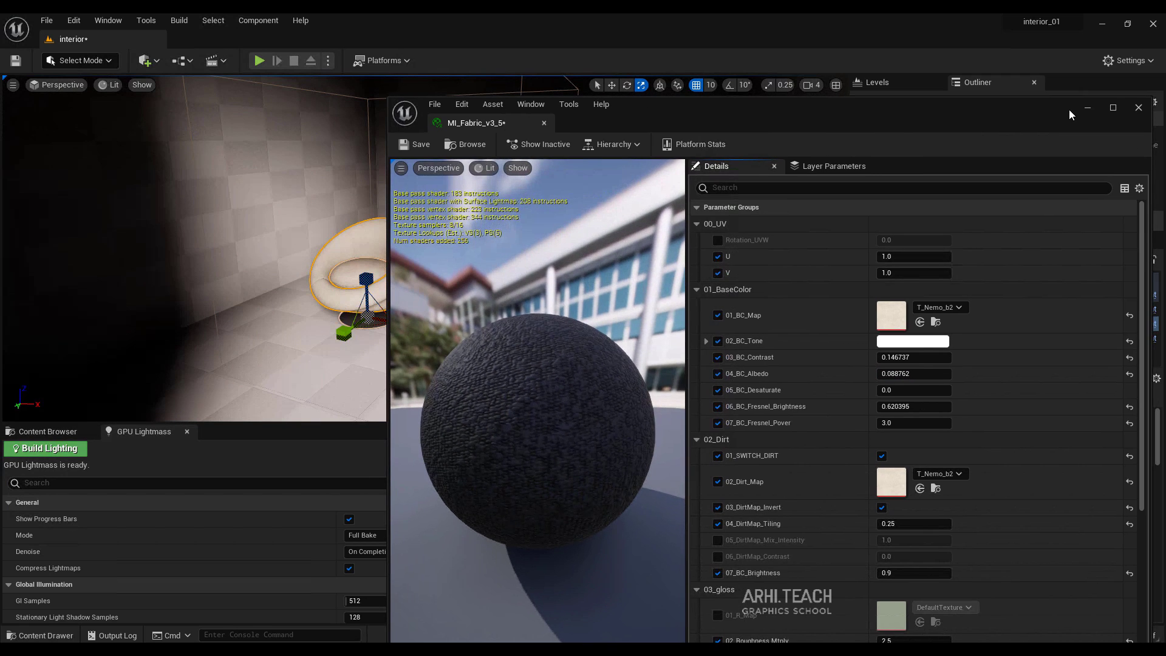
pyautogui.click(1139, 108)
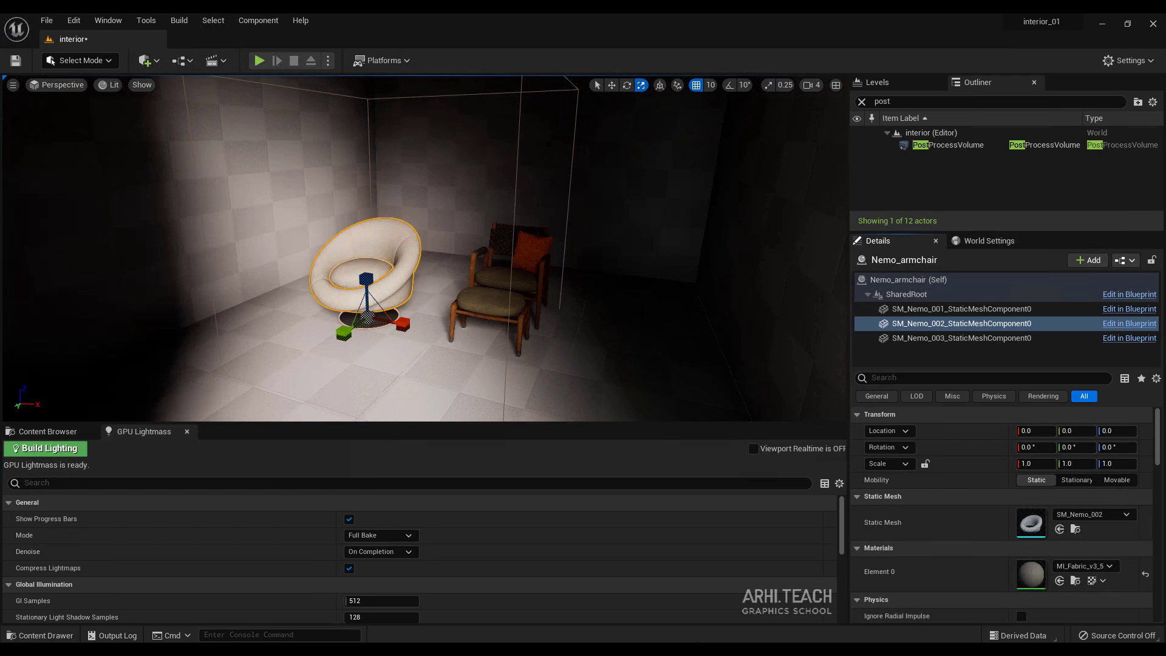
# Filter the scene's actors by "sm", select the ceiling, floor and all wall meshes, and assign them the M_Base_v3 material
pyautogui.click(38, 432)
pyautogui.click(295, 510)
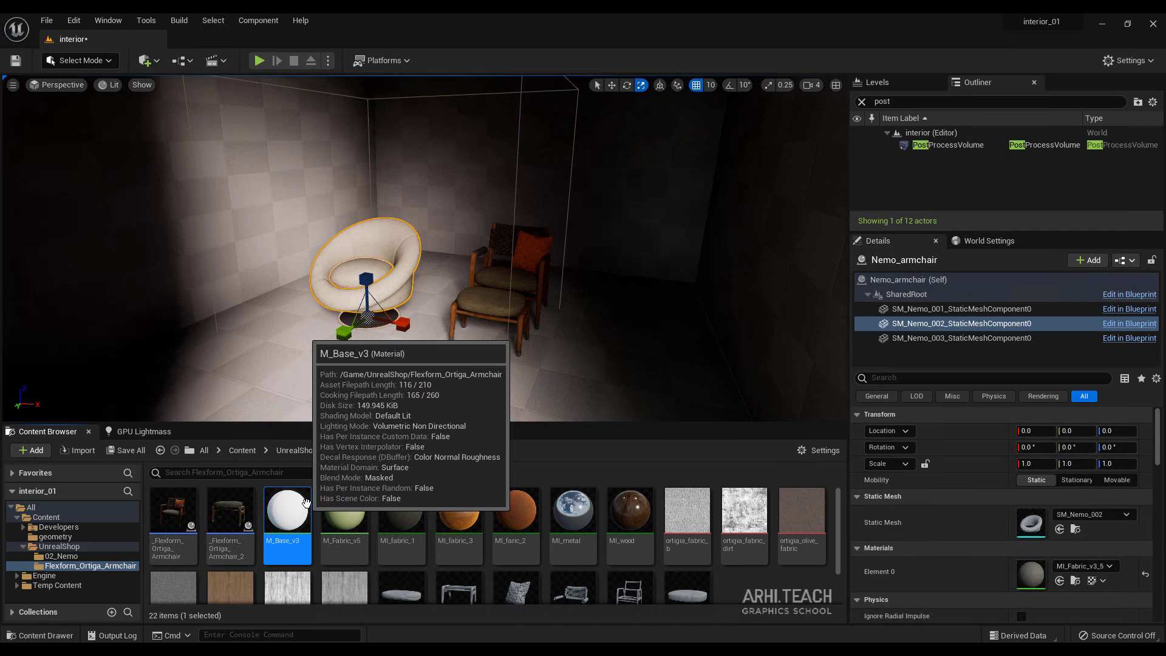
pyautogui.click(905, 101)
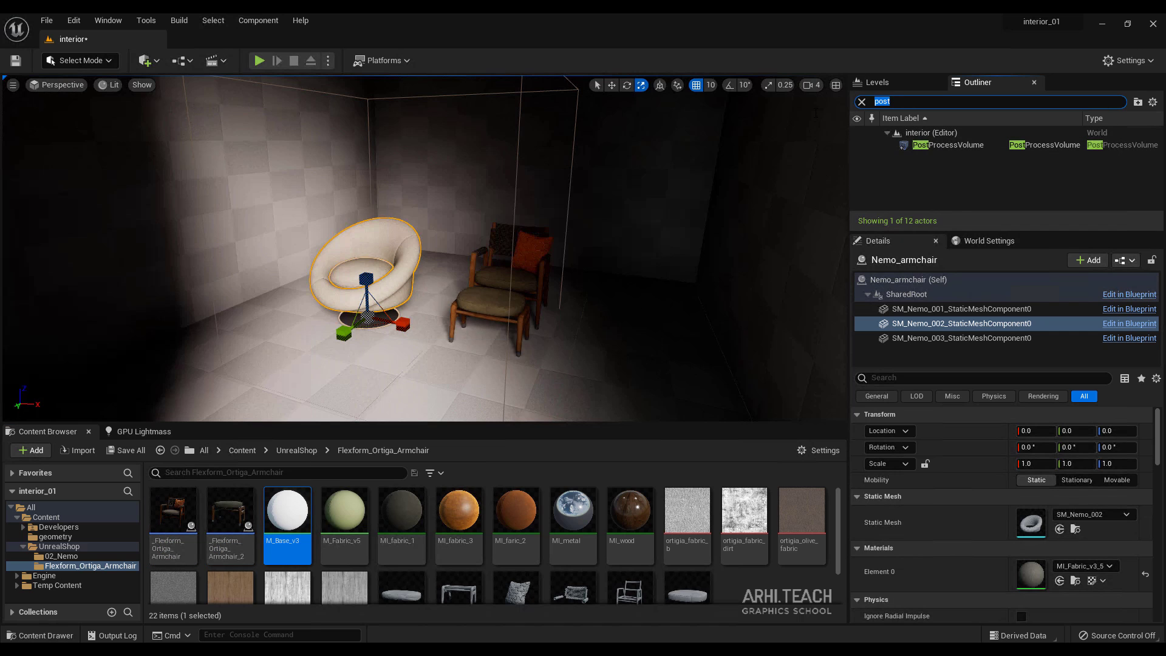
pyautogui.write('sm')
pyautogui.click(936, 145)
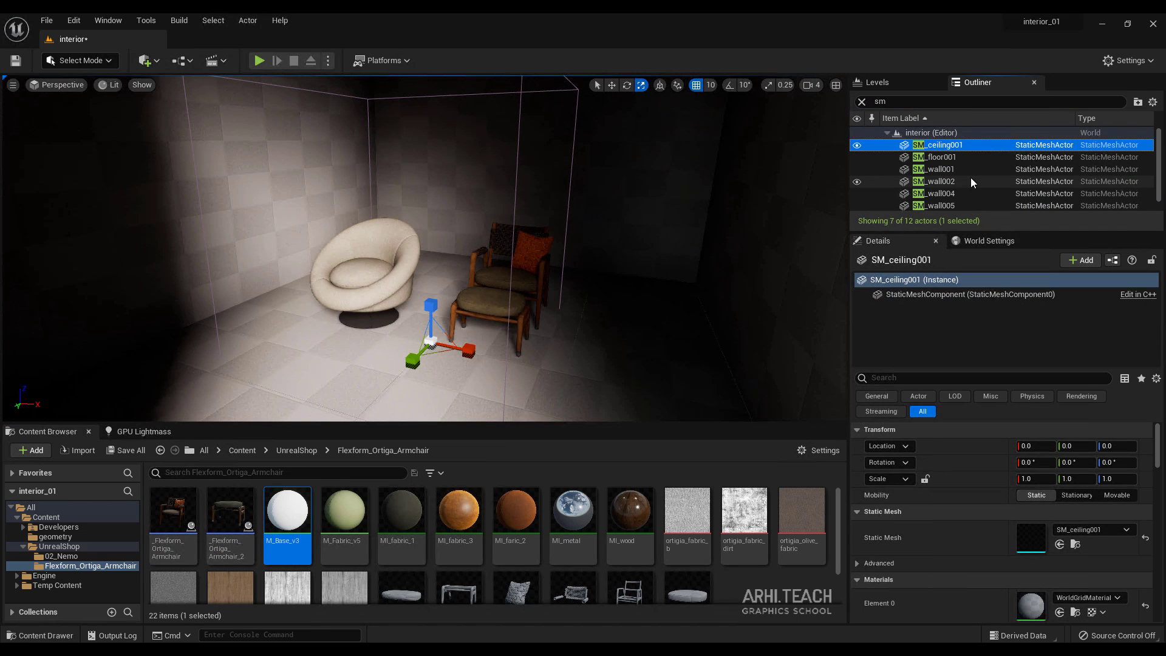
pyautogui.scroll(-1, 964, 188)
pyautogui.keyDown('shift'); pyautogui.click(960, 202); pyautogui.keyUp('shift')
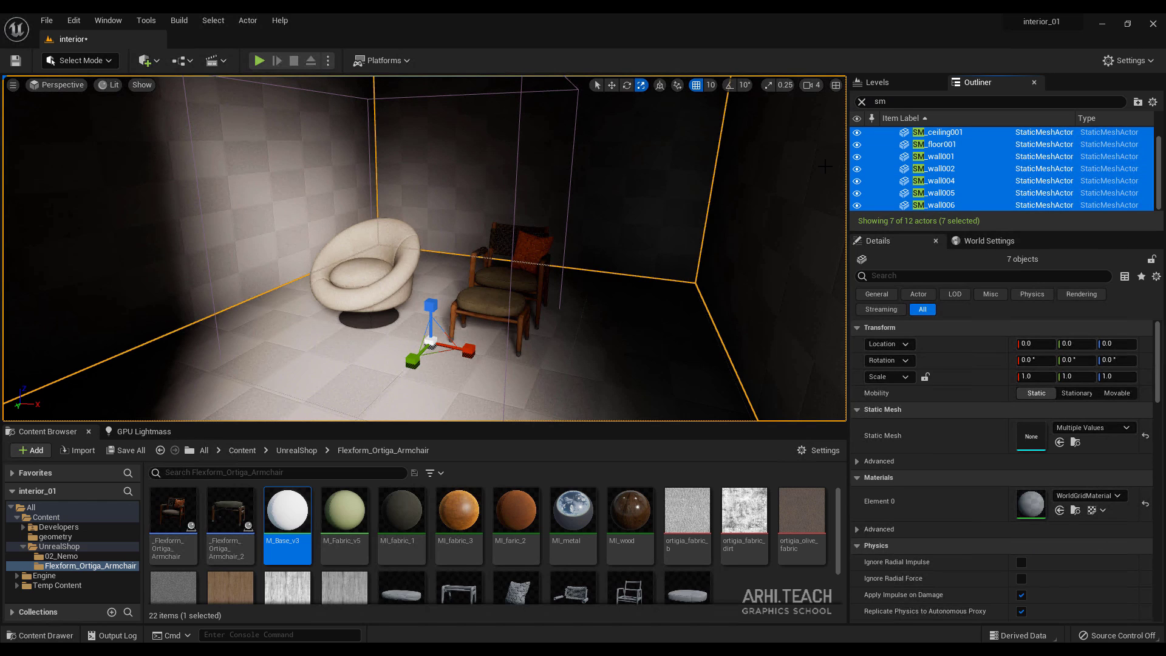
pyautogui.click(1061, 511)
# Inspect the baked shading on the room's walls and ceiling, and set GI Samples for GPU Lightmass to 2048
pyautogui.moveTo(607, 328); pyautogui.dragTo(505, 279, button='right')
pyautogui.moveTo(595, 308); pyautogui.dragTo(456, 378, button='right')
pyautogui.scroll(3, 502, 318)
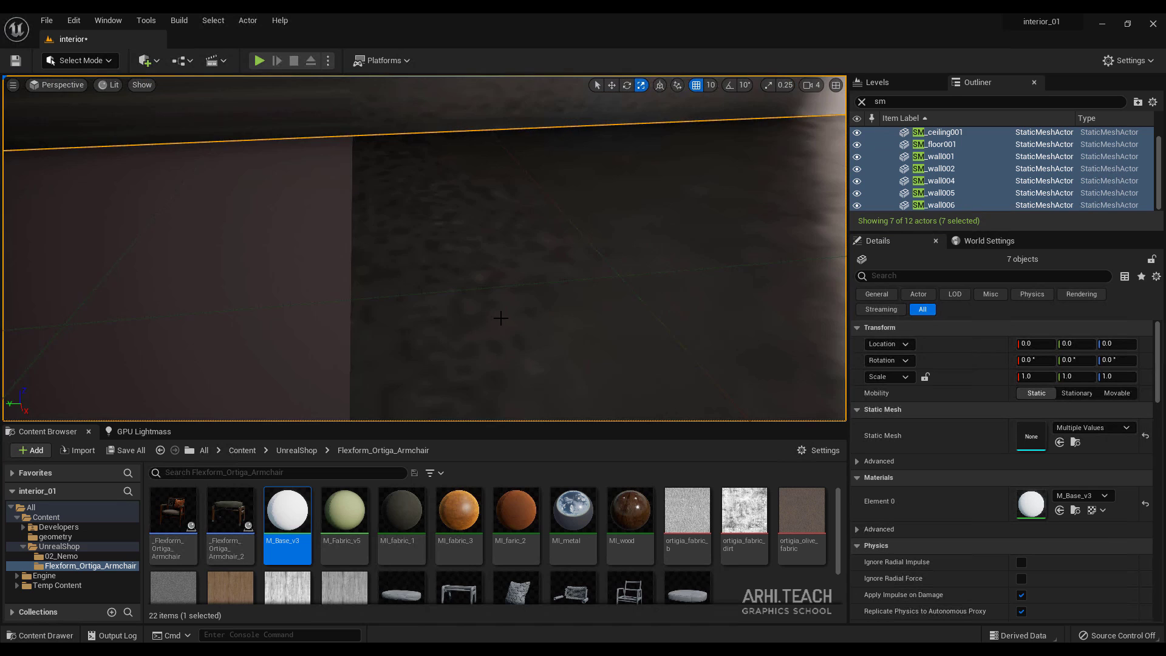
pyautogui.scroll(-2, 509, 317)
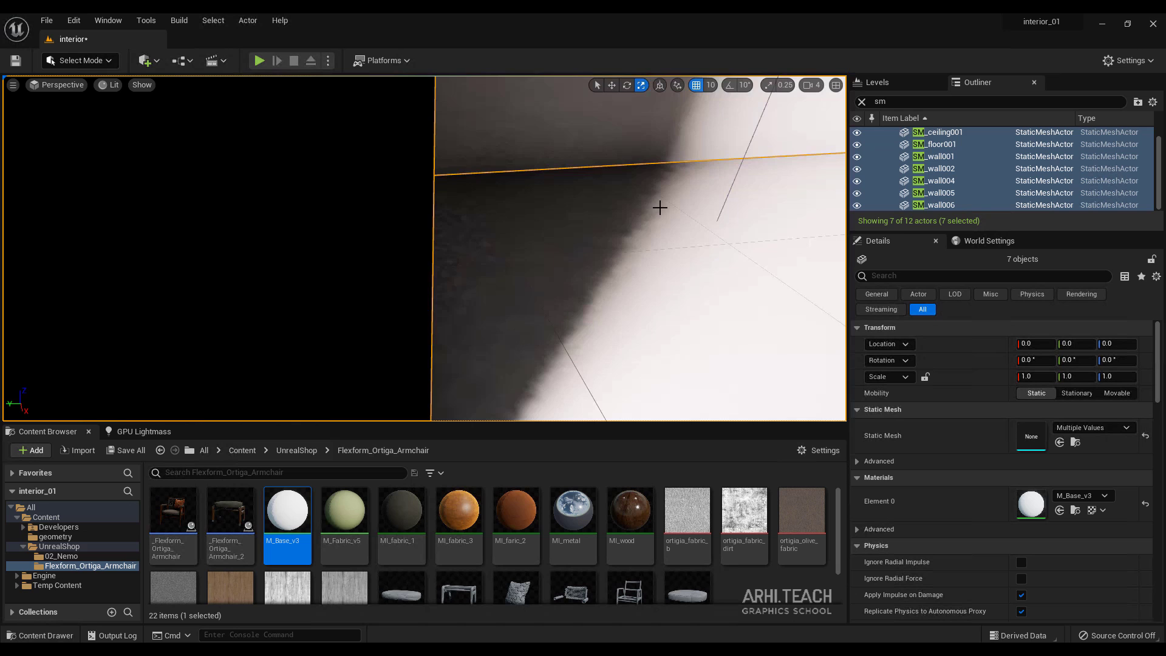
pyautogui.moveTo(508, 317); pyautogui.dragTo(701, 252, button='right')
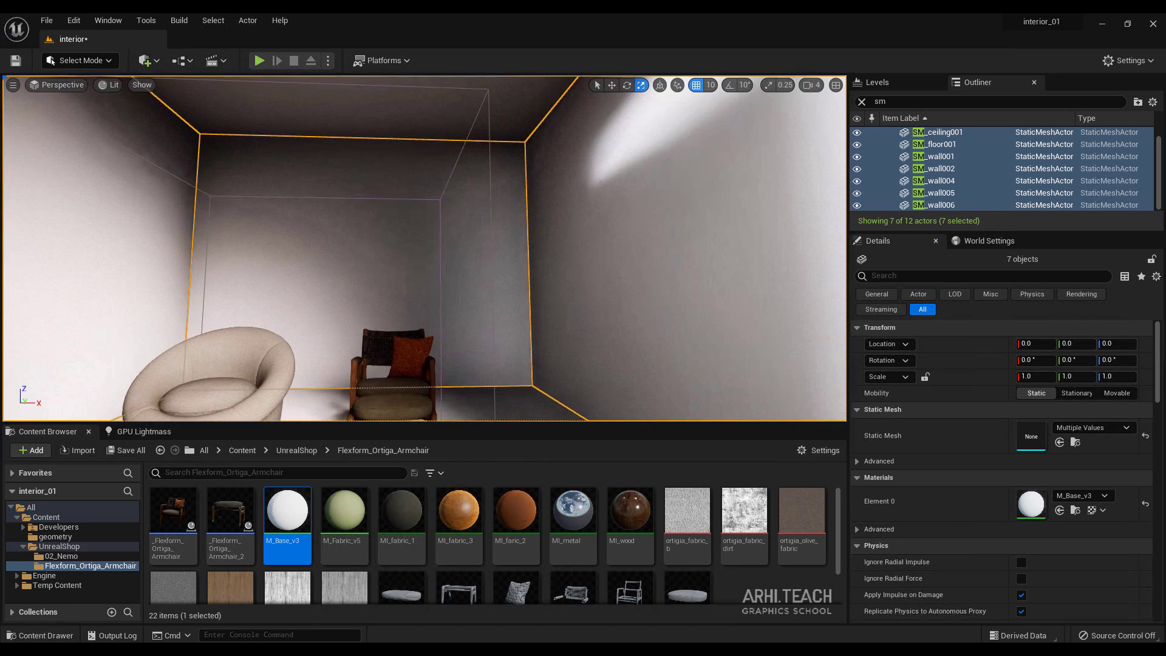
pyautogui.click(139, 432)
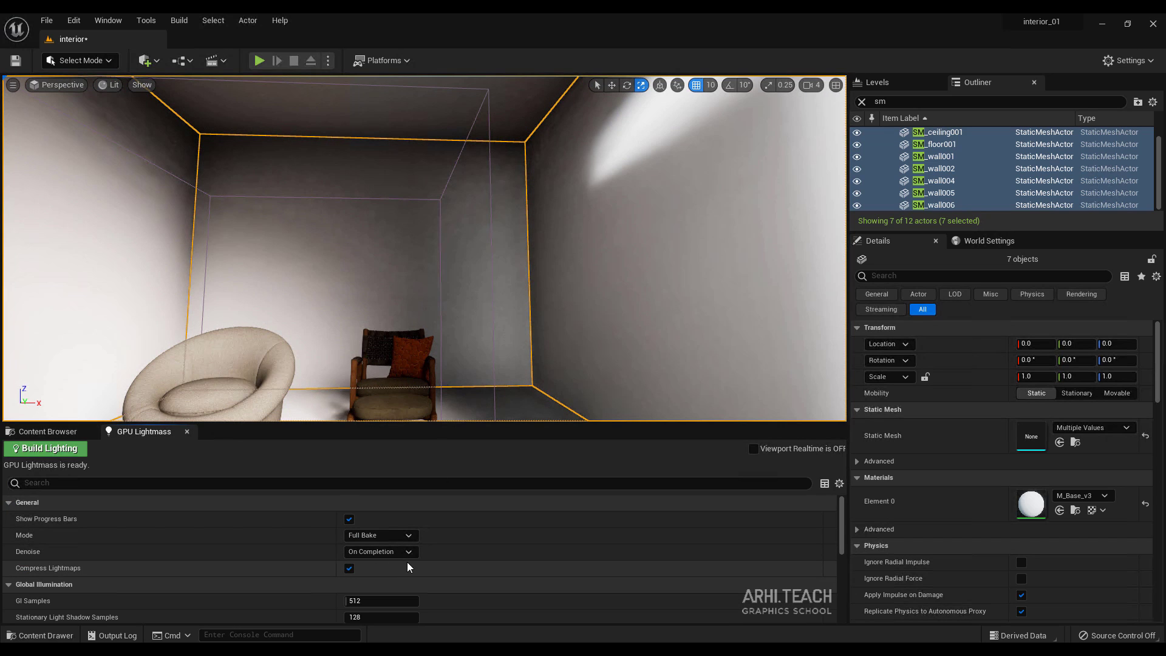
pyautogui.scroll(-2, 406, 568)
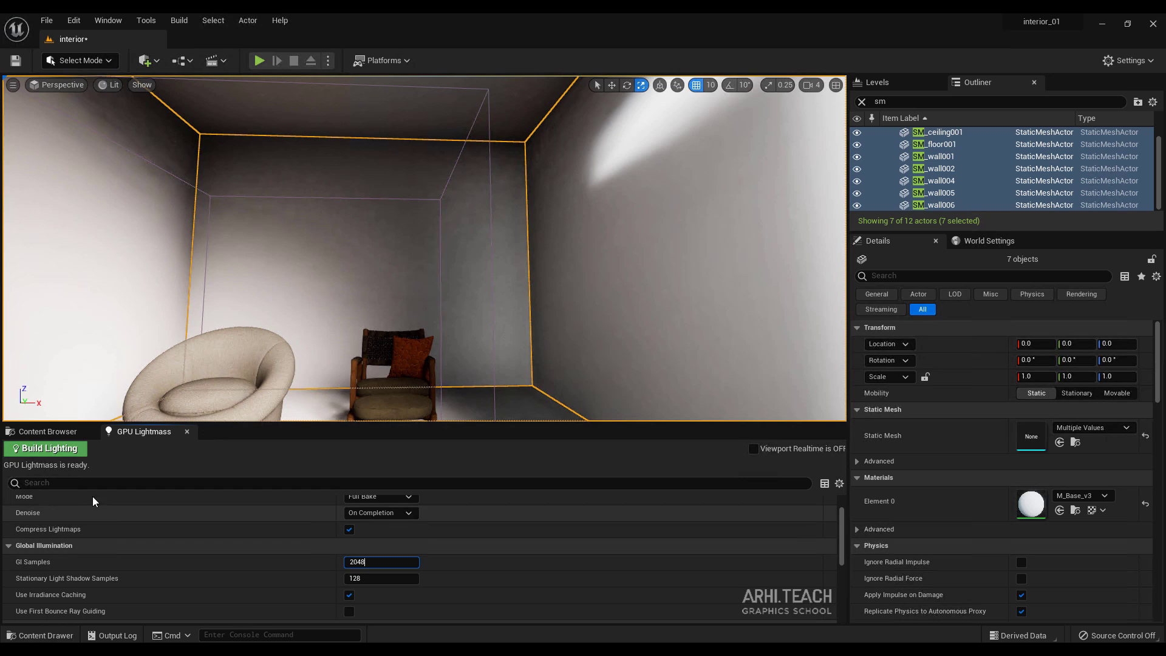
# Bake the lighting again with the M_Base_v3 room surfaces and raised GI Samples, and check the walls and ceiling
pyautogui.click(61, 452)
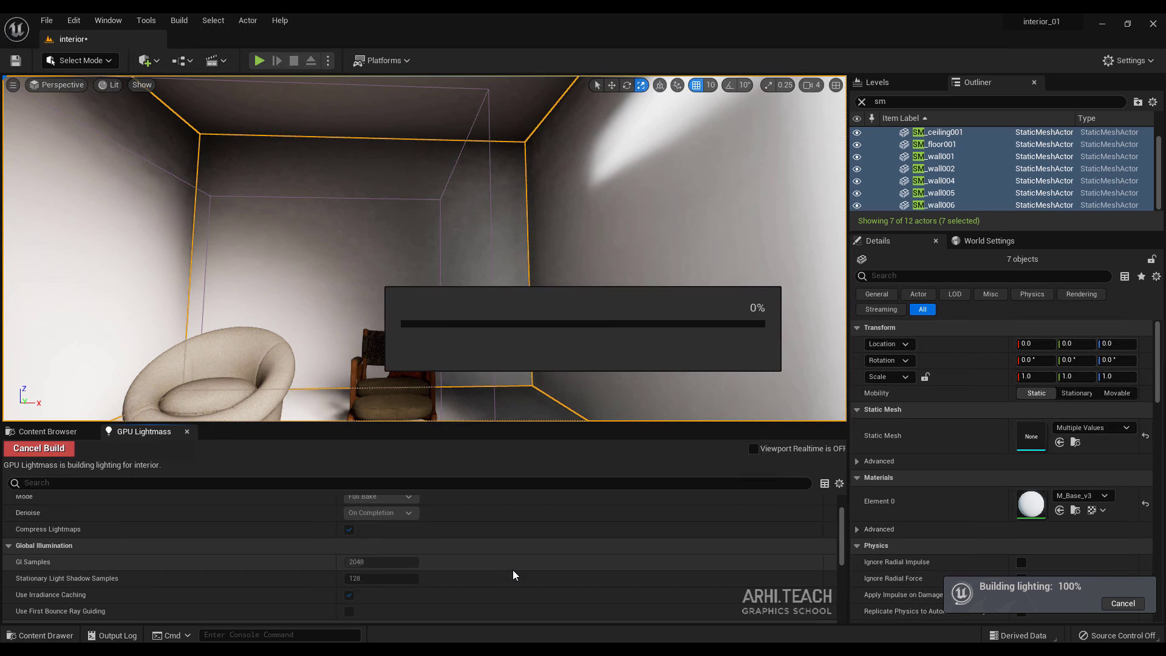
pyautogui.moveTo(425, 249); pyautogui.dragTo(451, 209, button='right')
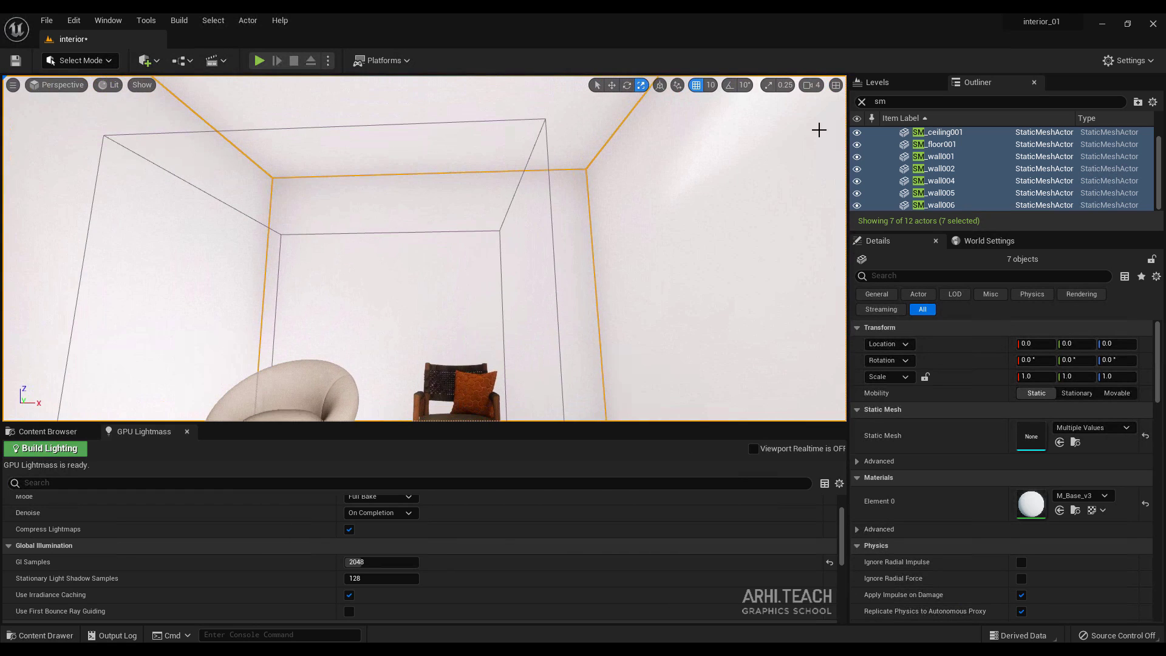
# Filter the scene's actors by "post" and select the PostProcessVolume
pyautogui.moveTo(901, 103); pyautogui.dragTo(785, 119)
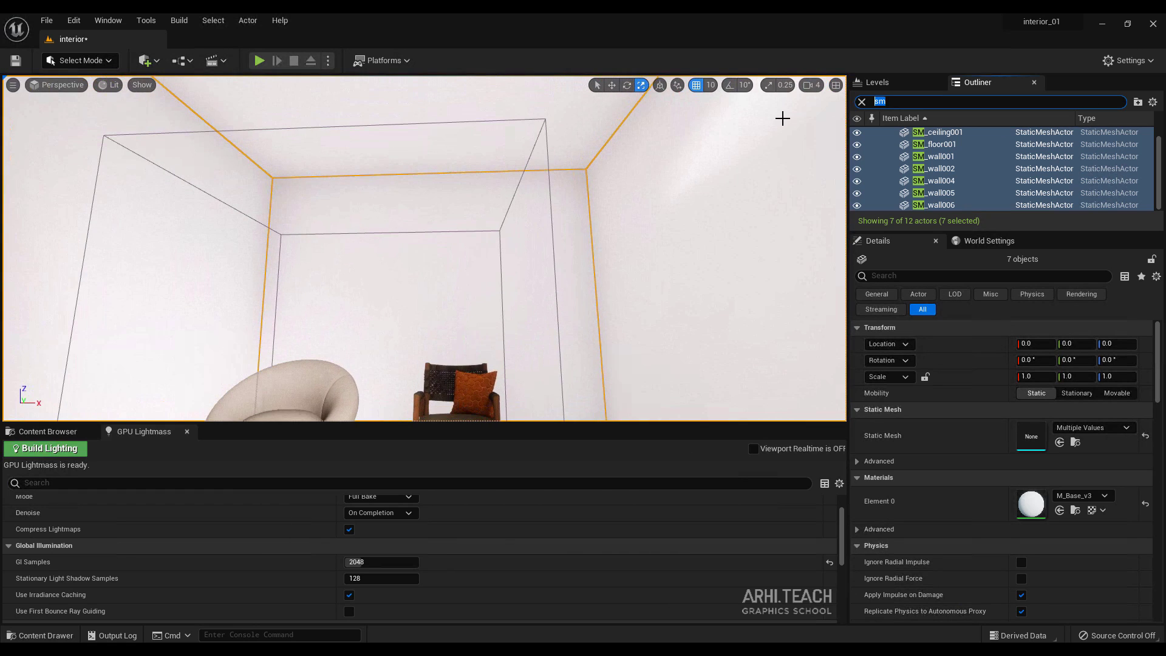
pyautogui.write('expo')
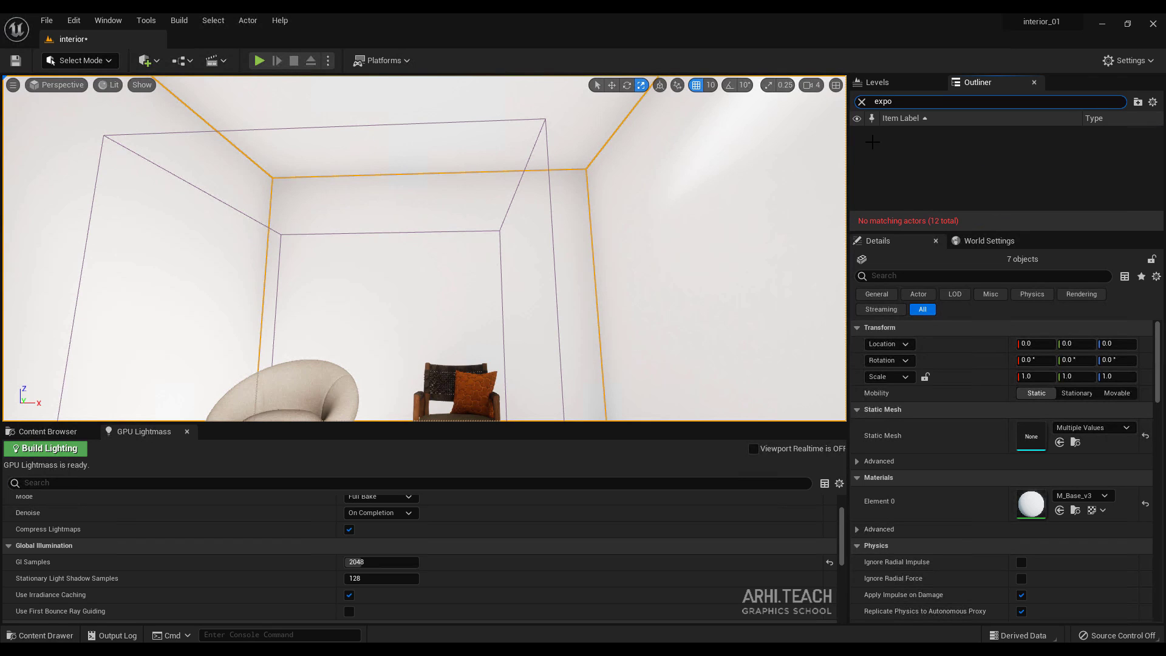
pyautogui.moveTo(895, 102); pyautogui.dragTo(856, 107)
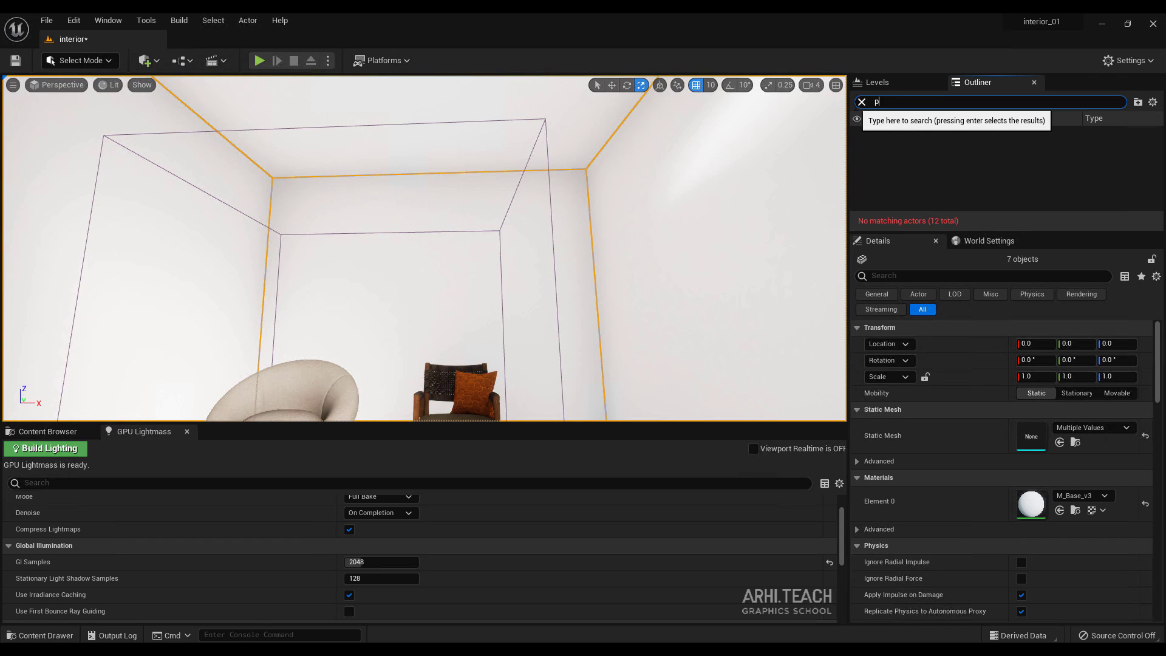
pyautogui.write('ost')
pyautogui.click(935, 145)
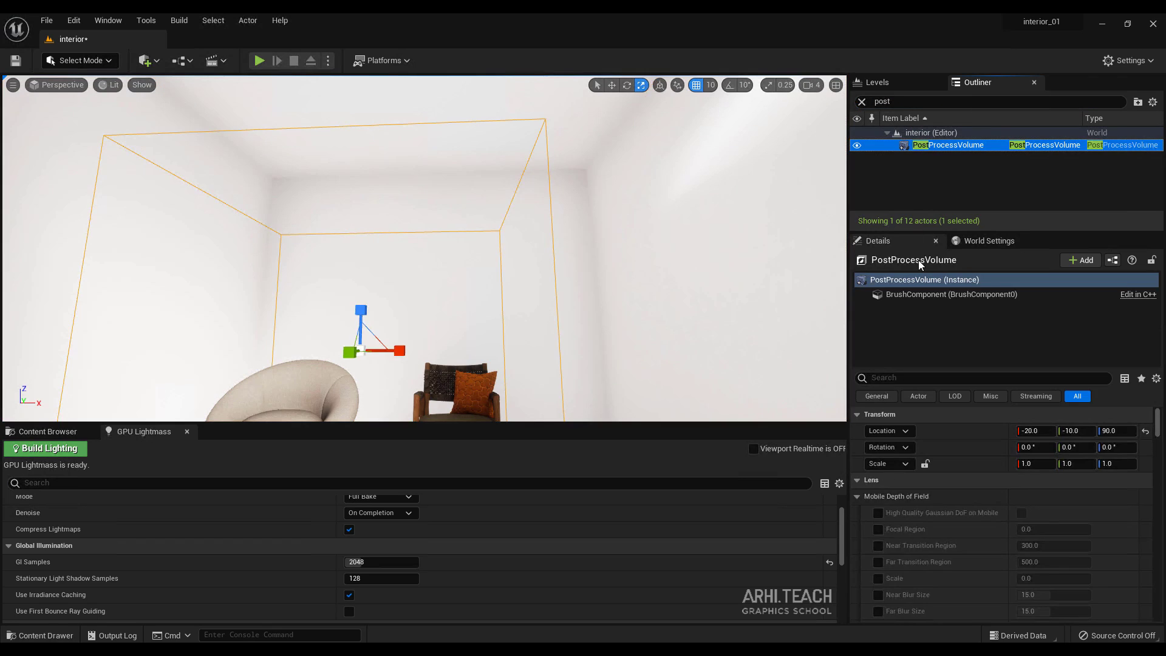
# Filter the volume's properties by "exposure", try Exposure Compensation at 9 and 11, and settle on 12
pyautogui.click(925, 380)
pyautogui.write('ex')
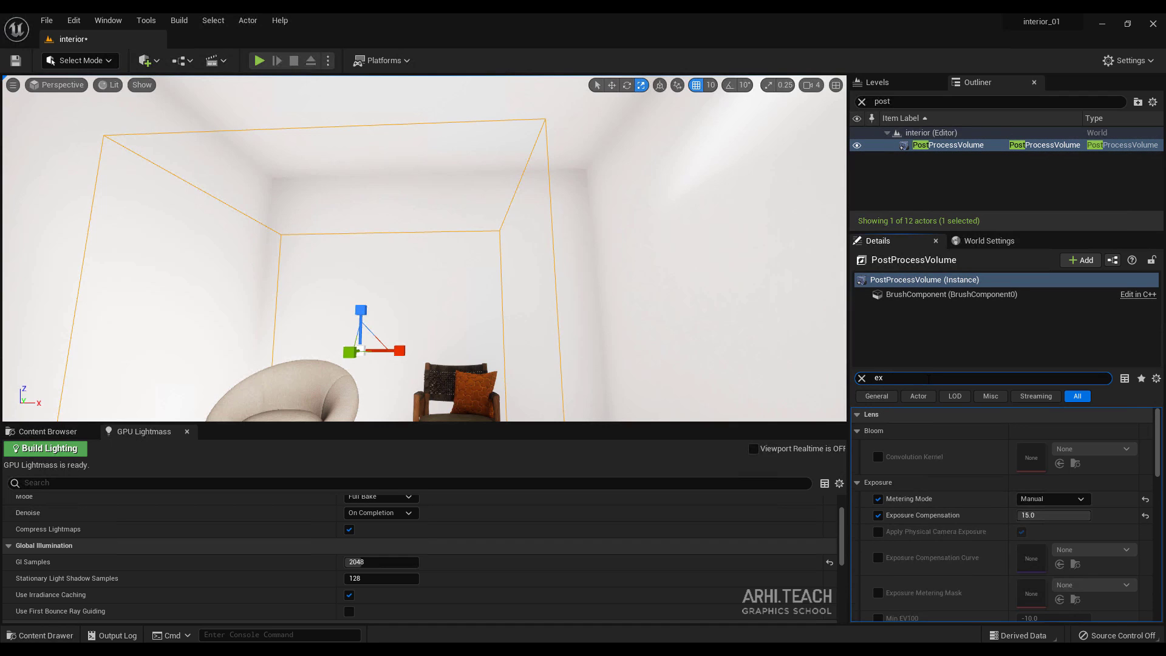
pyautogui.write('posure')
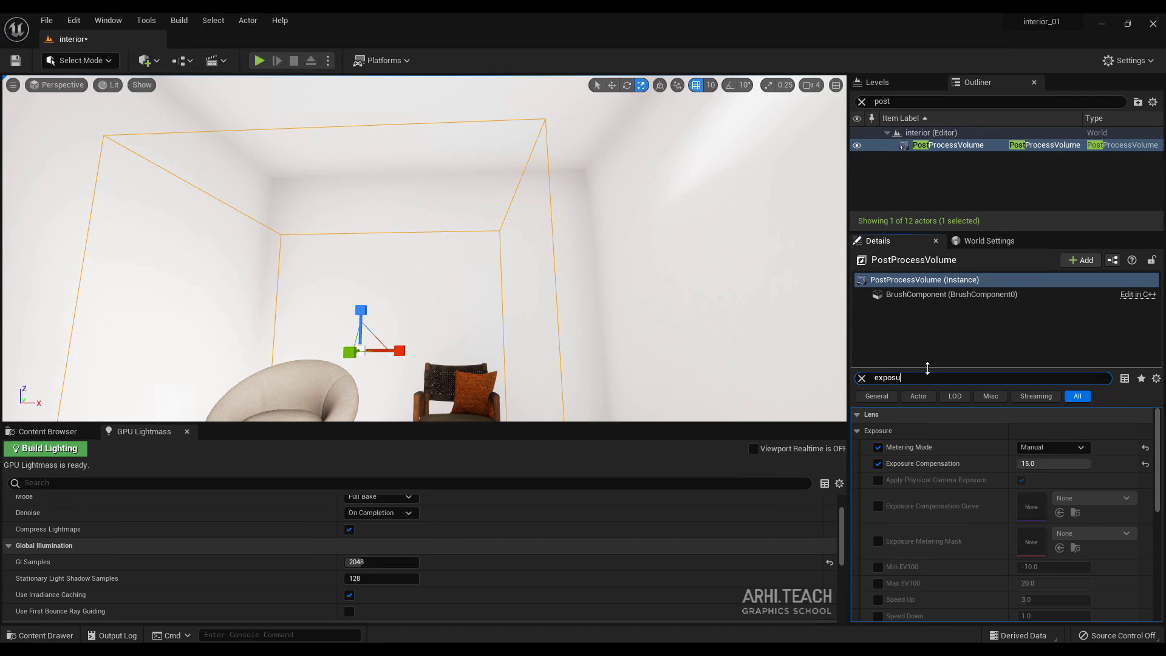
pyautogui.click(1048, 463)
pyautogui.write('9')
pyautogui.press('Return')
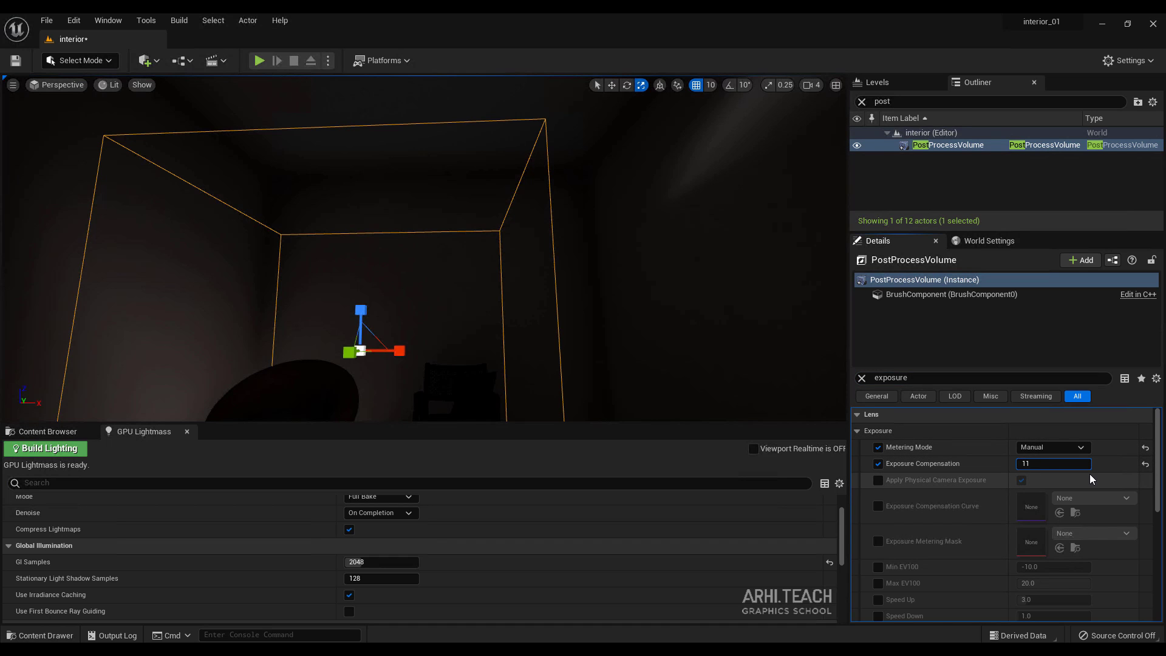
pyautogui.press('Return')
pyautogui.moveTo(701, 307); pyautogui.dragTo(661, 325, button='right')
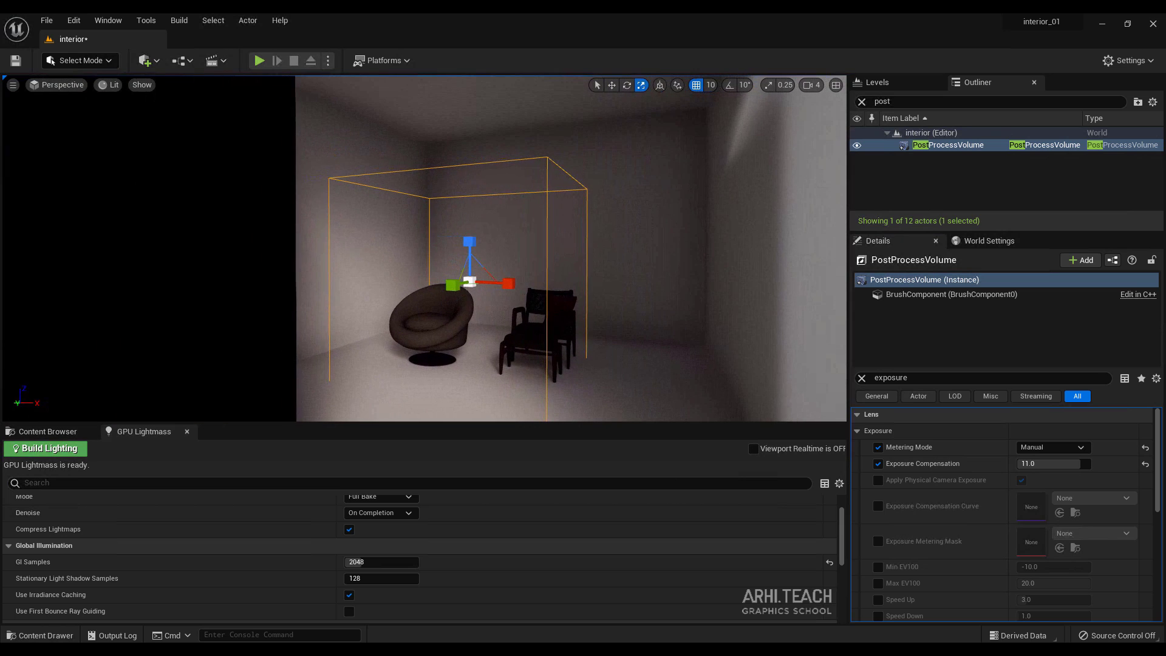
pyautogui.click(1050, 464)
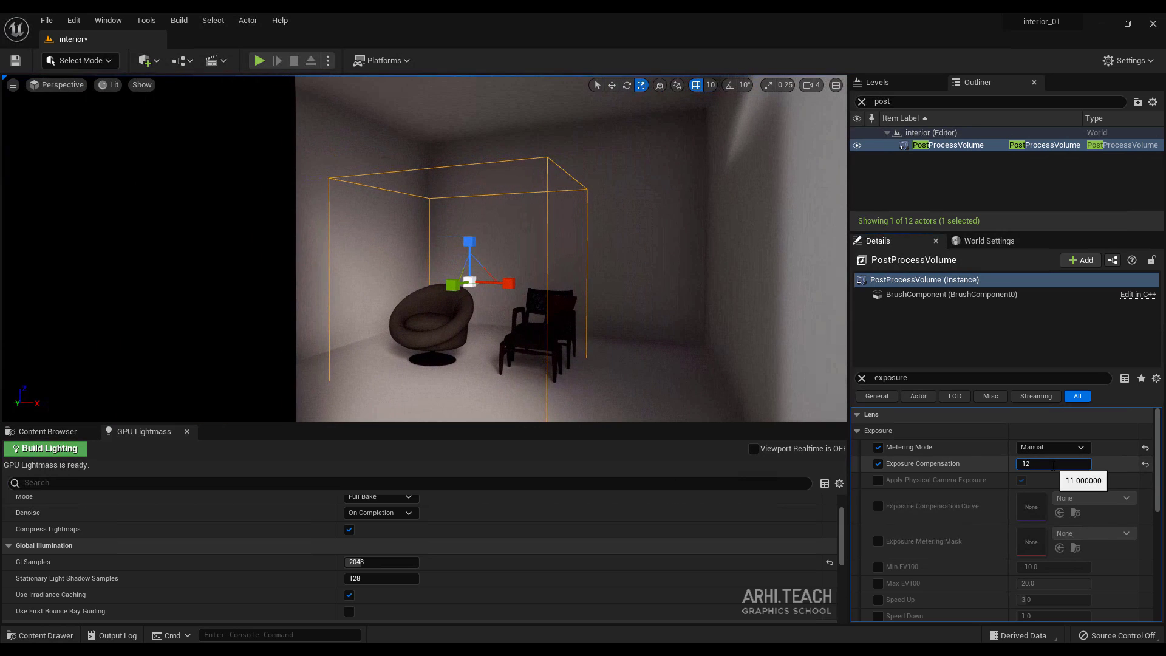
pyautogui.press('Return')
# Check the shading in the ceiling corners, filter the volume's properties by "ambient oc", enable the Ambient Occlusion Intensity override and set it to 0
pyautogui.moveTo(681, 304); pyautogui.dragTo(637, 286, button='right')
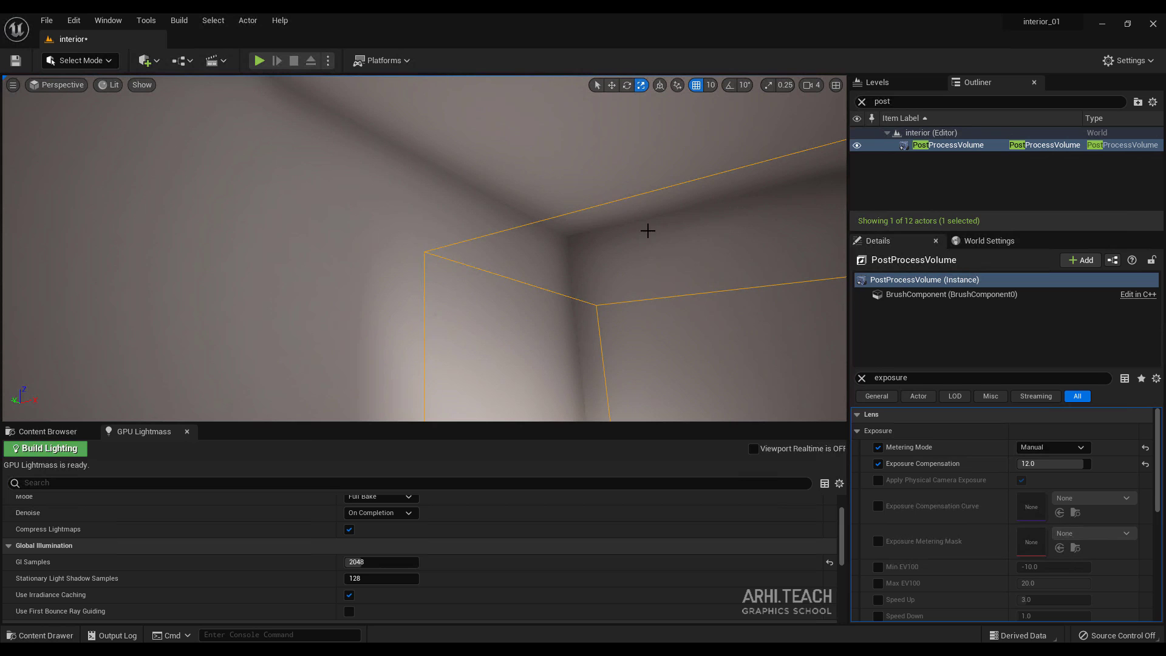
pyautogui.moveTo(638, 285); pyautogui.dragTo(568, 170, button='right')
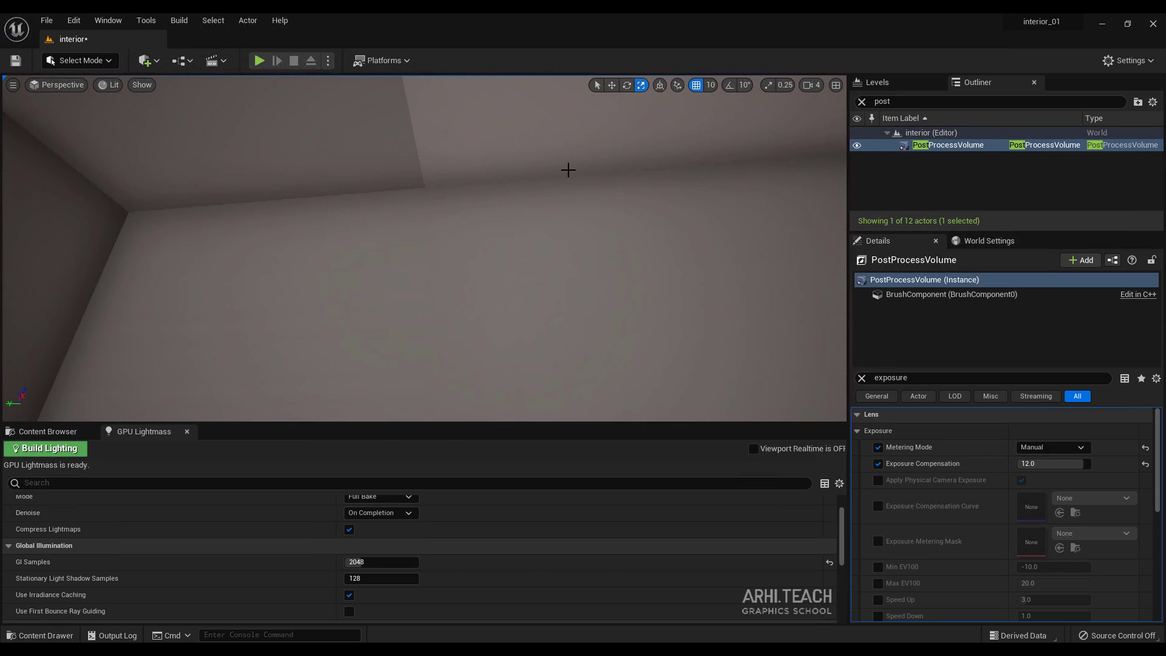
pyautogui.moveTo(375, 215); pyautogui.dragTo(328, 196, button='right')
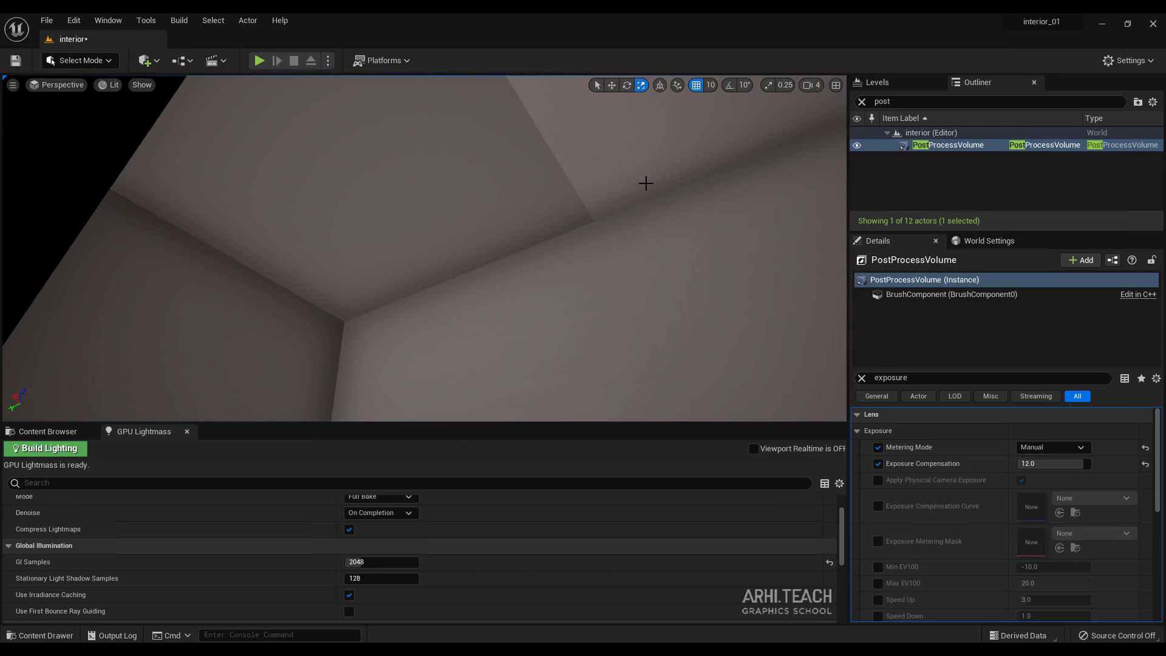
pyautogui.moveTo(707, 231); pyautogui.dragTo(598, 255, button='right')
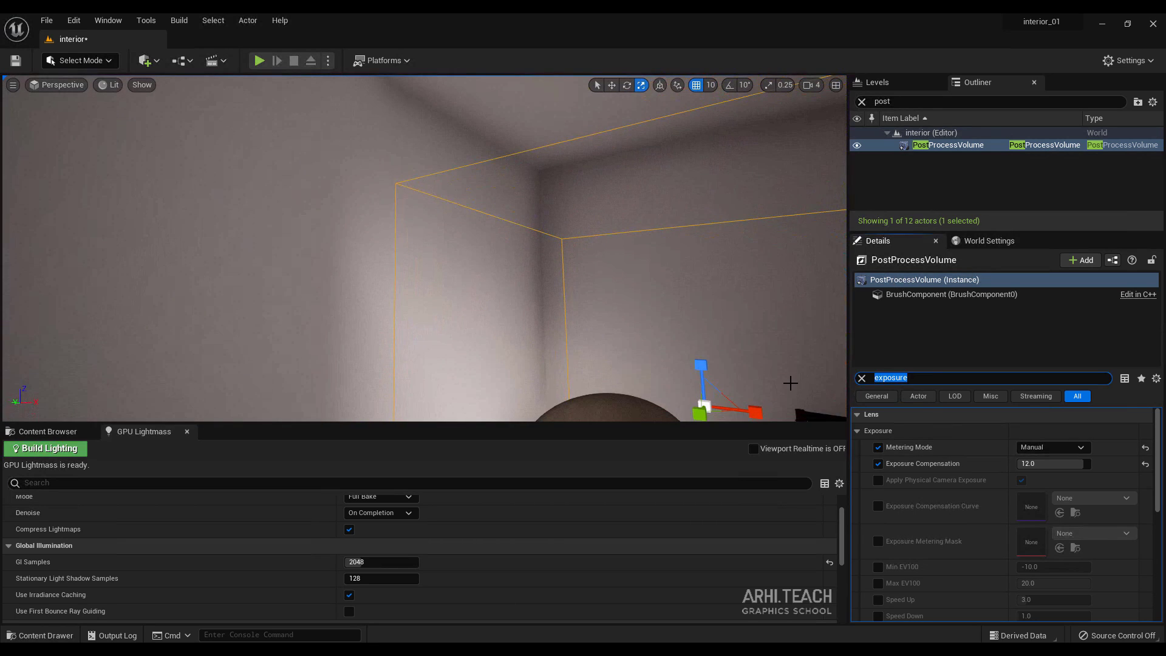
pyautogui.write('ambient')
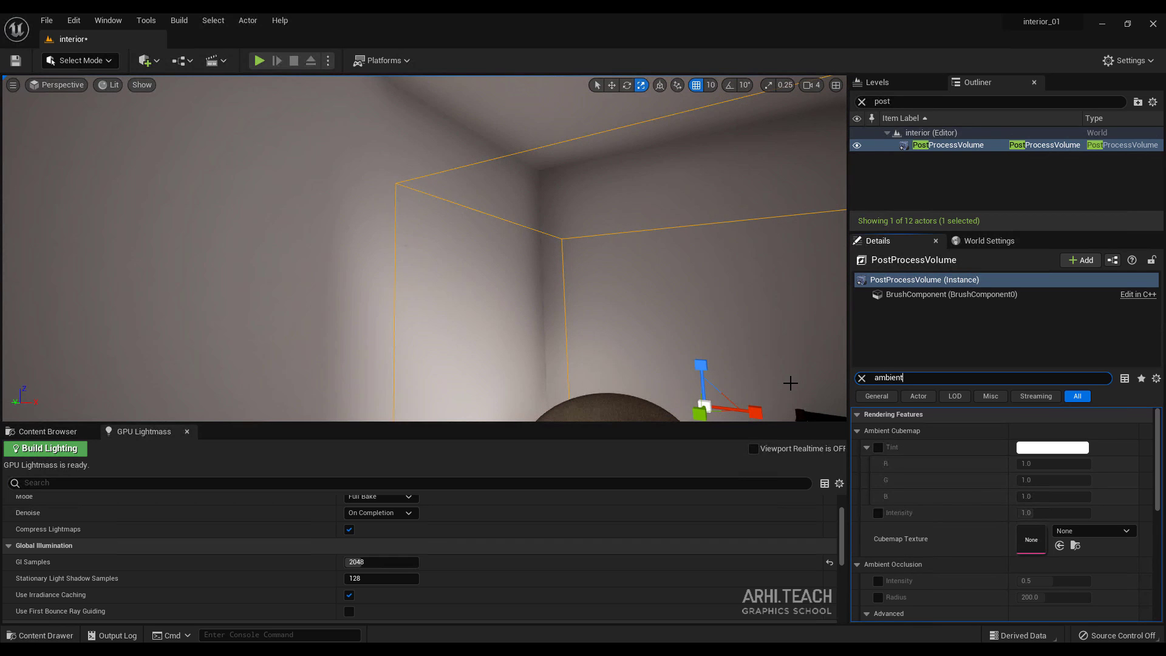
pyautogui.write('c\\')
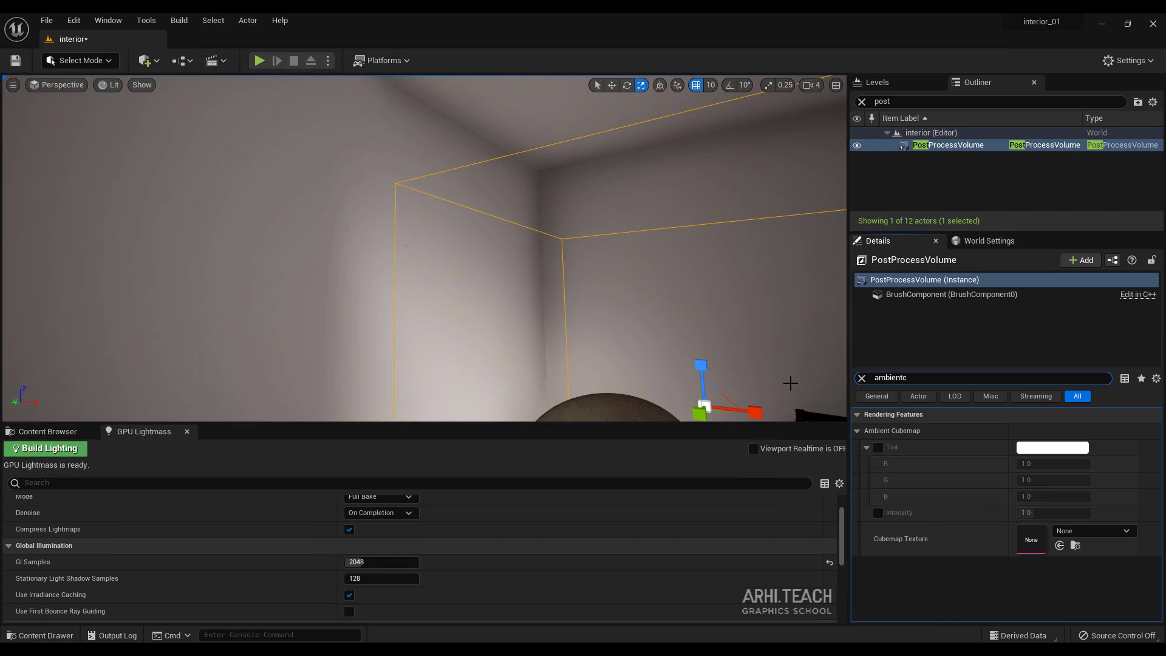
pyautogui.press('BackSpace')
pyautogui.press('BackSpace')
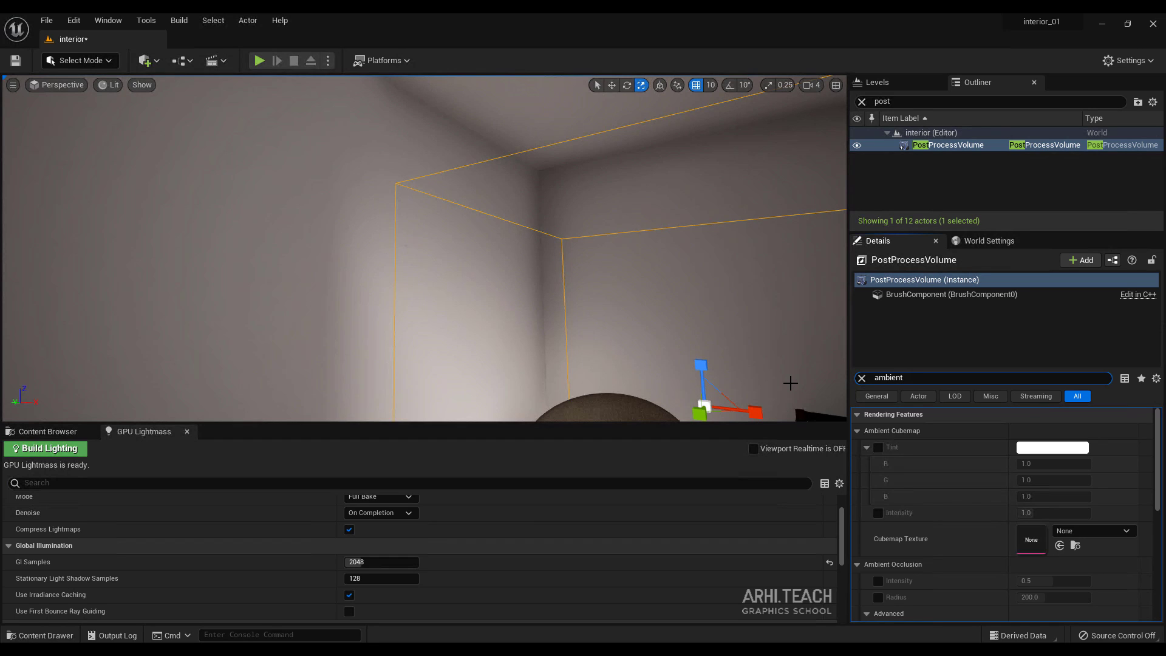
pyautogui.write('oclu')
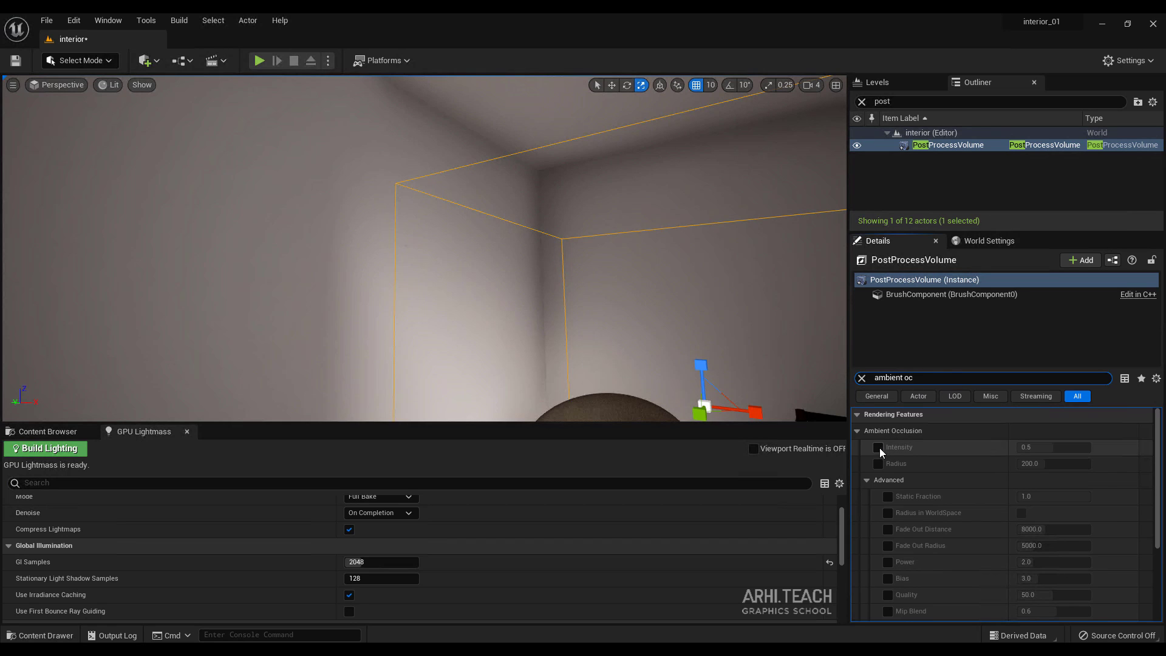
pyautogui.click(877, 449)
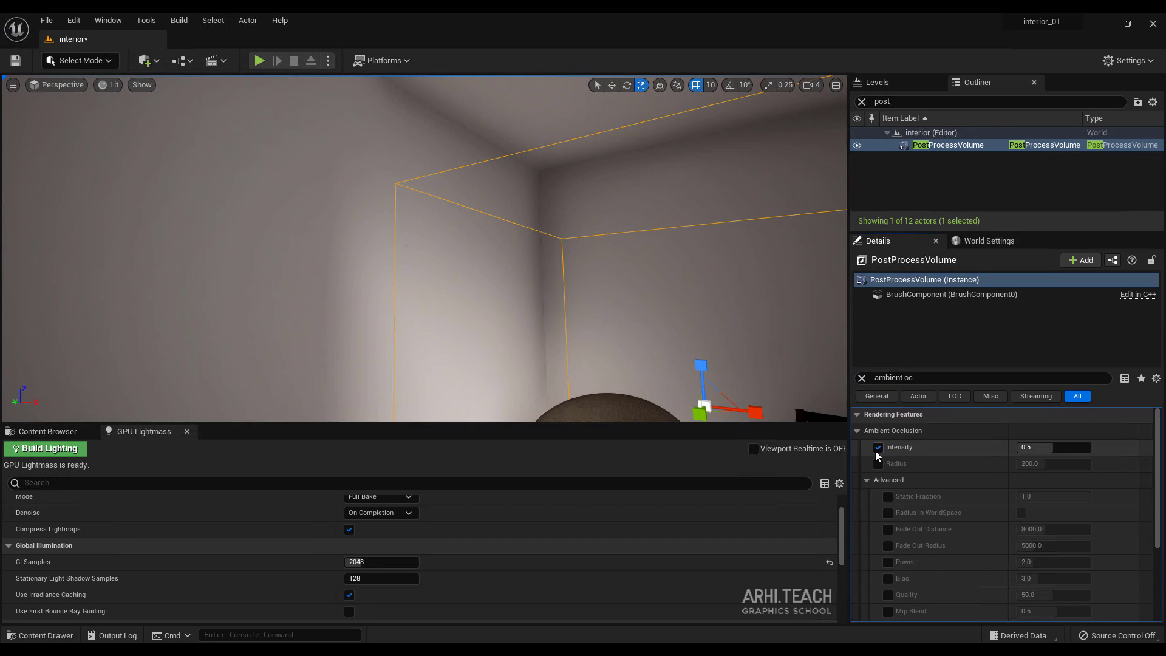
pyautogui.click(1046, 448)
pyautogui.write('0')
pyautogui.press('Return')
# Examine the baked shading and seams on the floor and ceiling around the room's recessed corner
pyautogui.moveTo(637, 273); pyautogui.dragTo(478, 281, button='right')
pyautogui.press('w')
pyautogui.press('s')
pyautogui.click(453, 250)
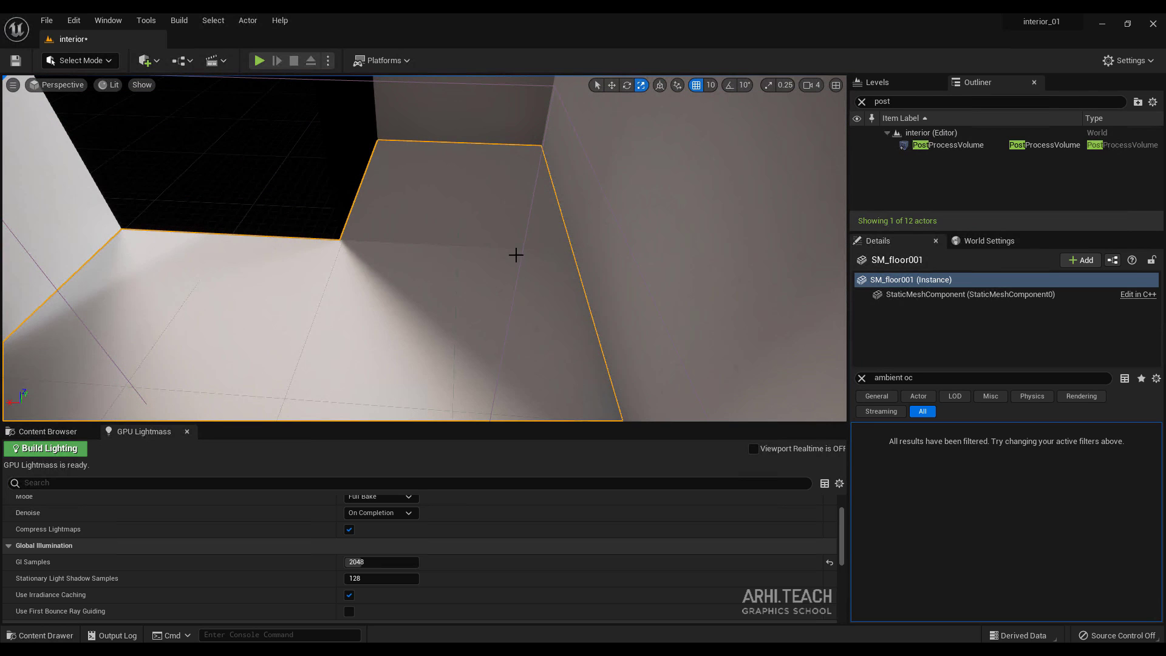
pyautogui.moveTo(647, 250)
pyautogui.mouseDown(button='right')
pyautogui.moveTo(601, 182)
pyautogui.moveTo(648, 250)
pyautogui.mouseUp(button='right')
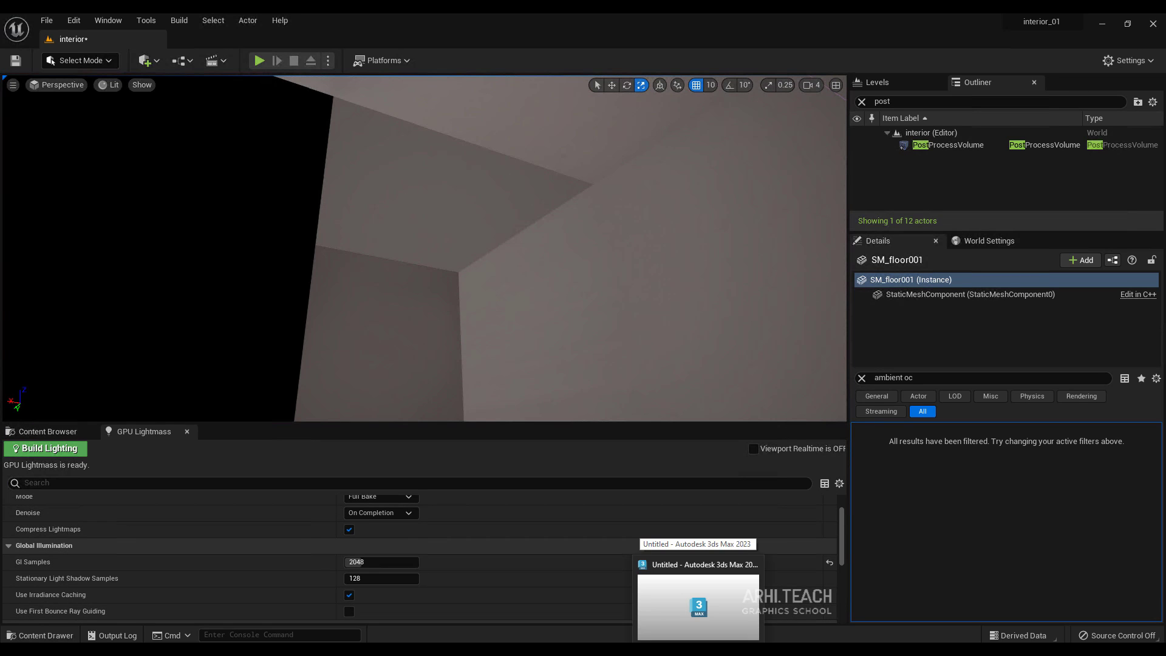
# Switch to 3ds Max, select the ceiling mesh SM_ceiling001 and add an Unwrap UVW modifier to it
pyautogui.click(698, 651)
pyautogui.moveTo(607, 144); pyautogui.dragTo(254, 197)
pyautogui.click(558, 250)
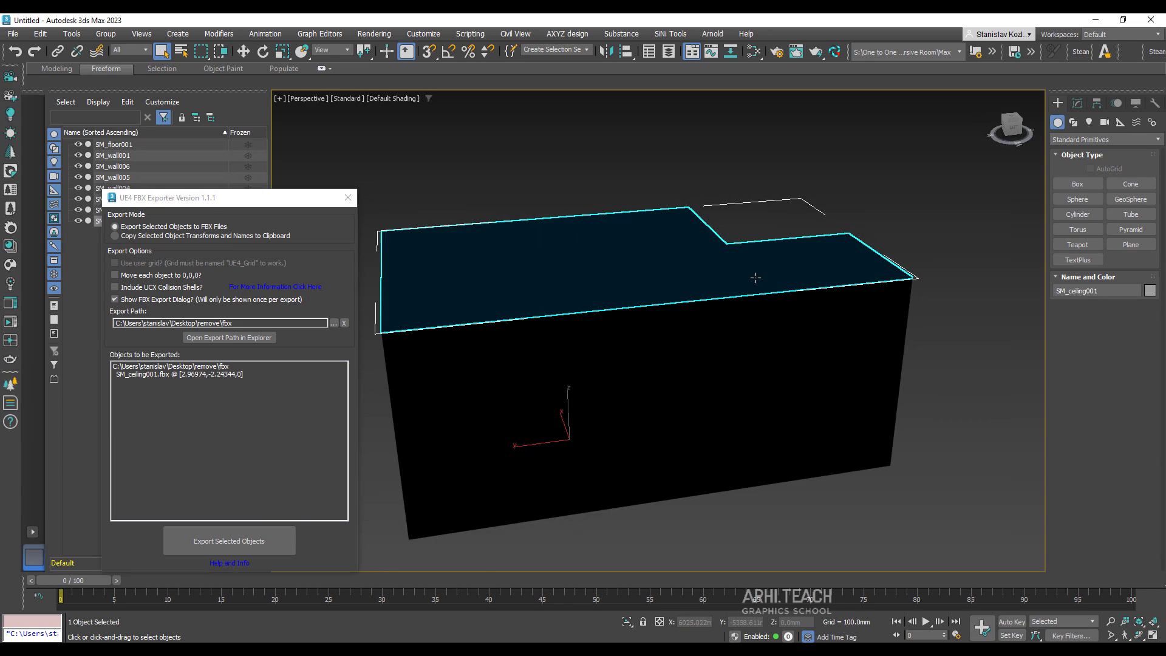
pyautogui.keyDown('alt'); pyautogui.moveTo(758, 278); pyautogui.dragTo(926, 273, button='middle'); pyautogui.keyUp('alt')
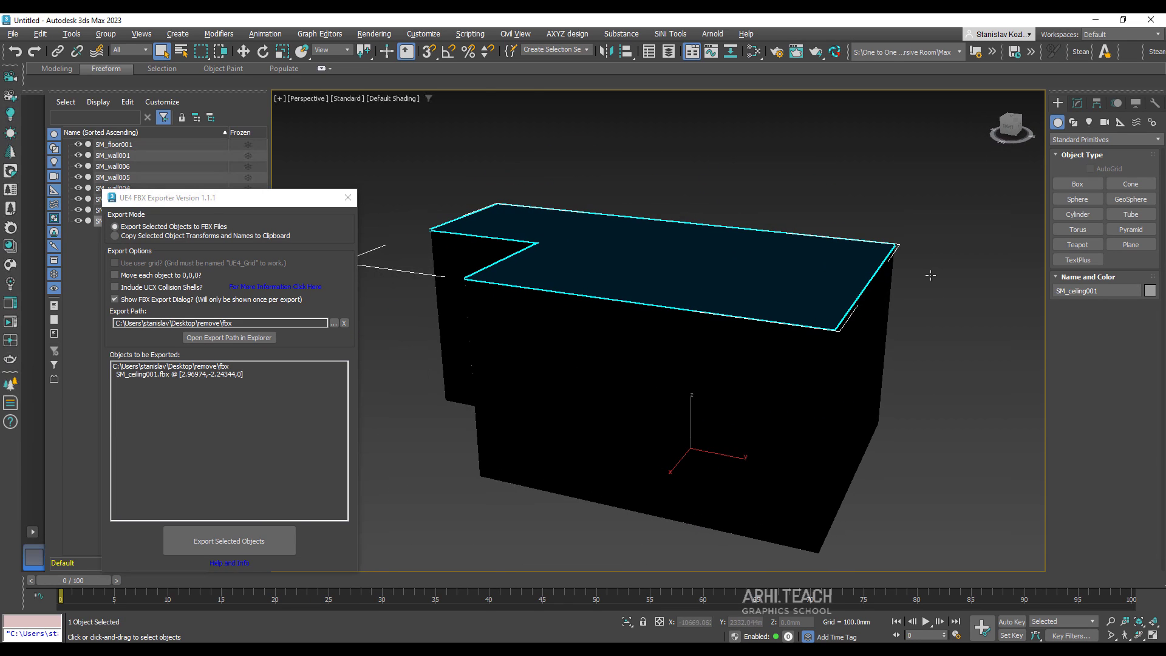
pyautogui.click(1076, 105)
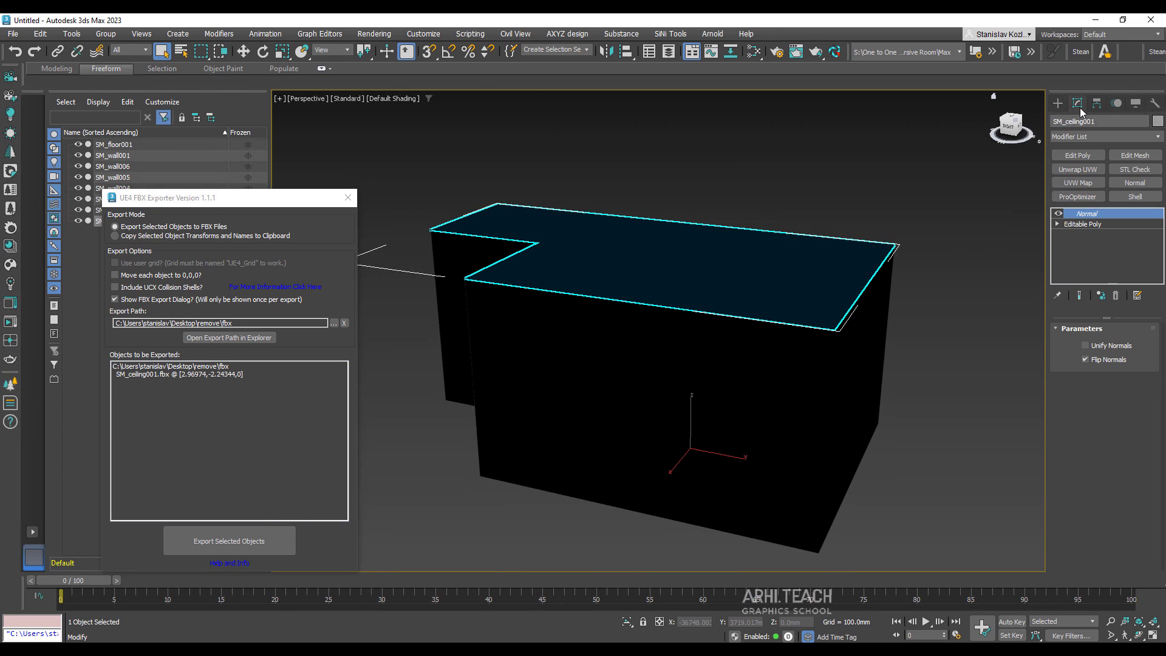
pyautogui.click(1087, 170)
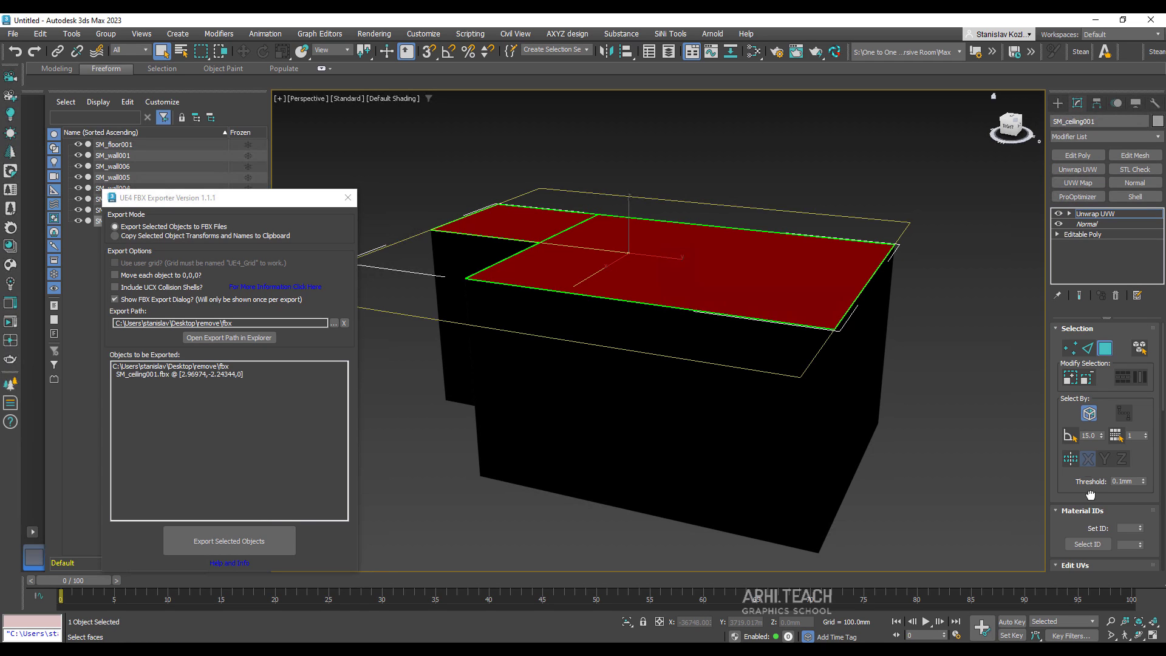
# Flatten-map the ceiling's UVs with the default settings, stretch them horizontally to fill the UV square, and close the UV editor
pyautogui.scroll(-5, 1091, 495)
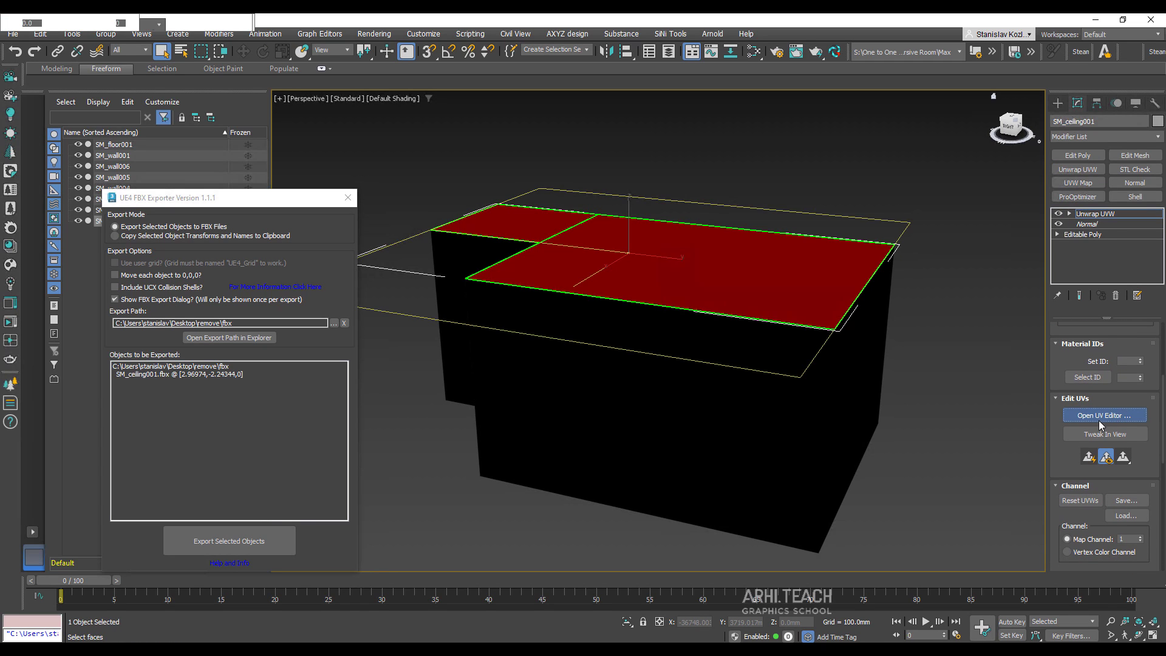
pyautogui.click(1100, 416)
pyautogui.click(534, 146)
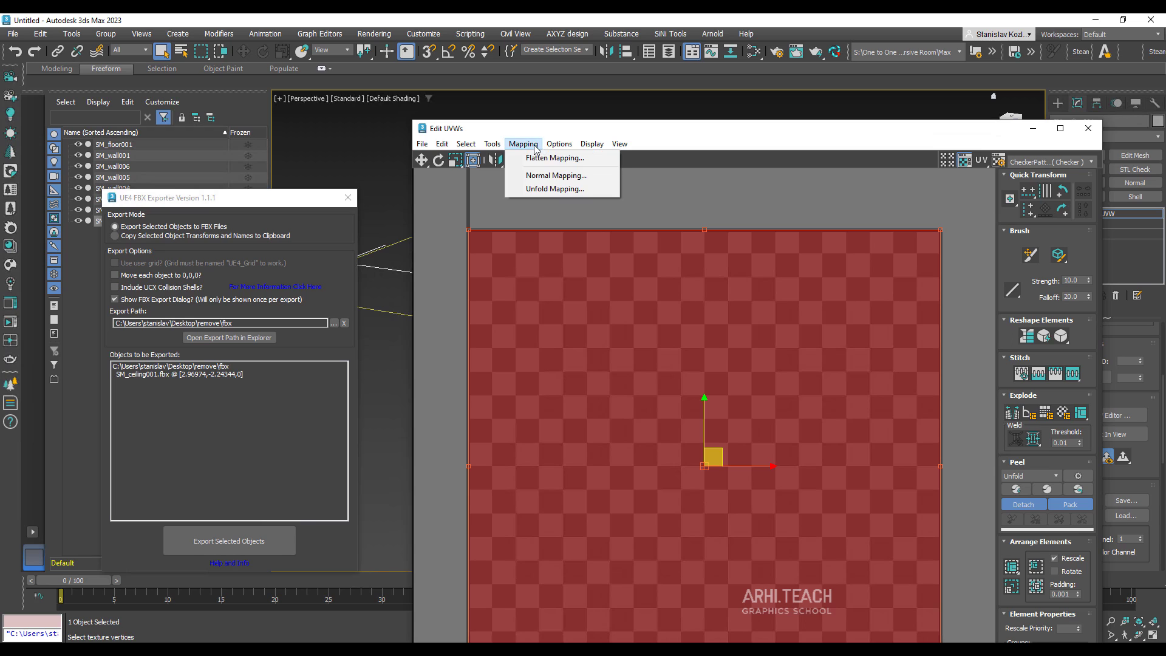
pyautogui.click(544, 159)
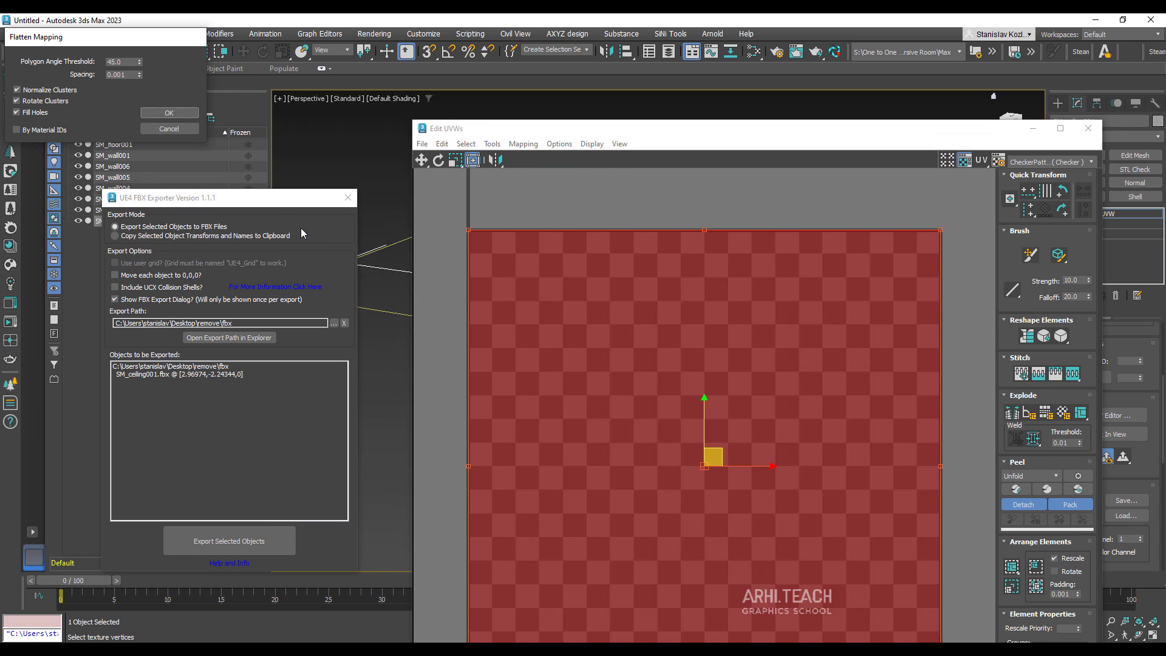
pyautogui.click(169, 113)
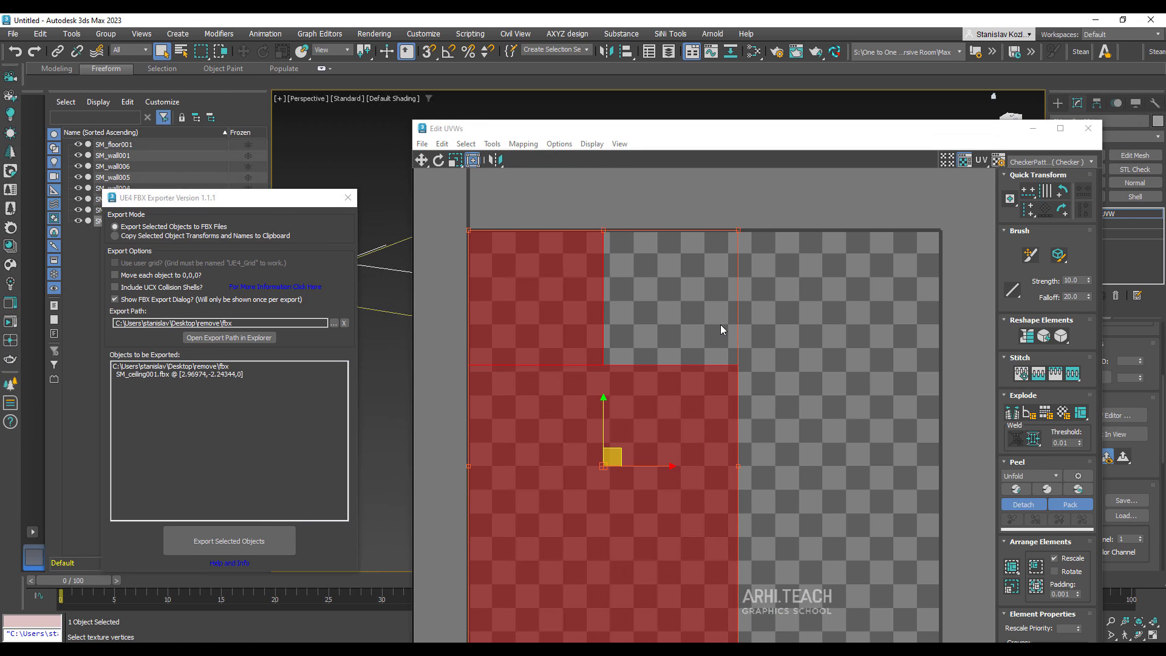
pyautogui.moveTo(731, 271); pyautogui.dragTo(847, 313)
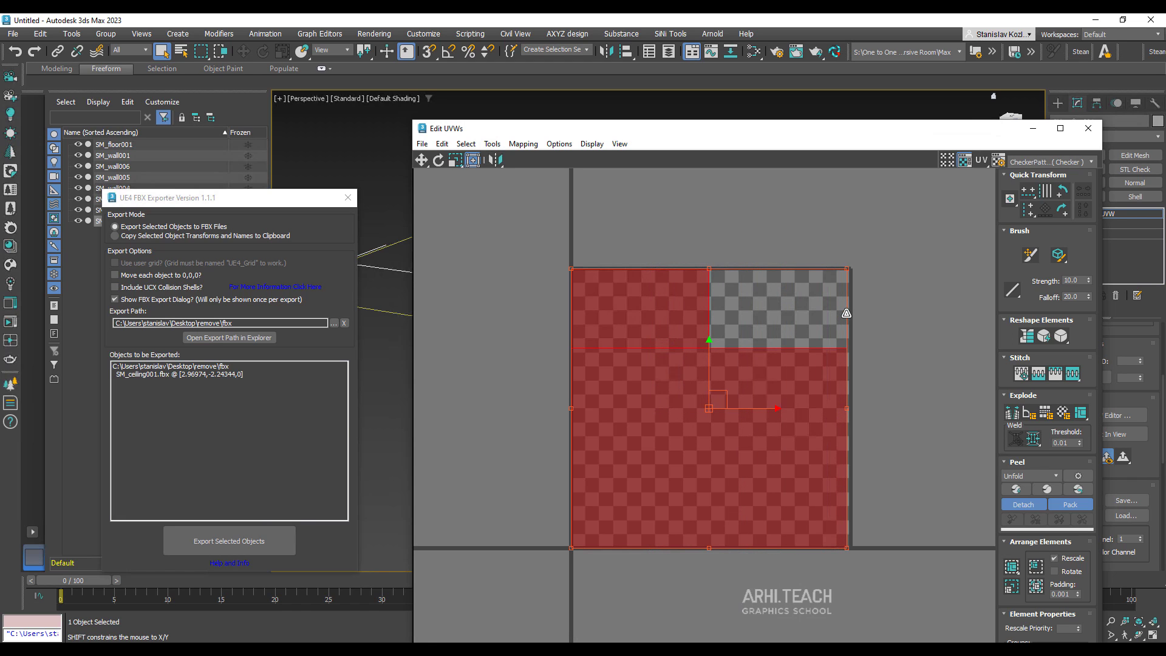
pyautogui.click(1095, 130)
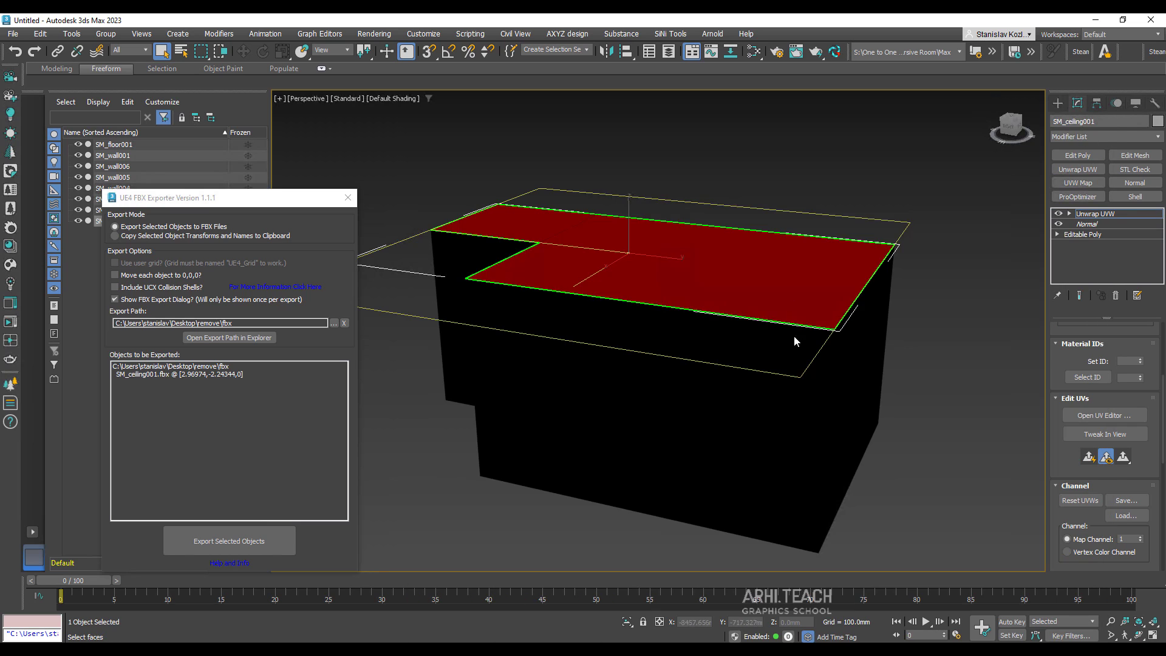
pyautogui.click(1118, 212)
# Select the floor mesh SM_floor001 and add an Unwrap UVW modifier to it
pyautogui.keyDown('alt'); pyautogui.moveTo(870, 376); pyautogui.dragTo(840, 325, button='middle'); pyautogui.keyUp('alt')
pyautogui.click(777, 422)
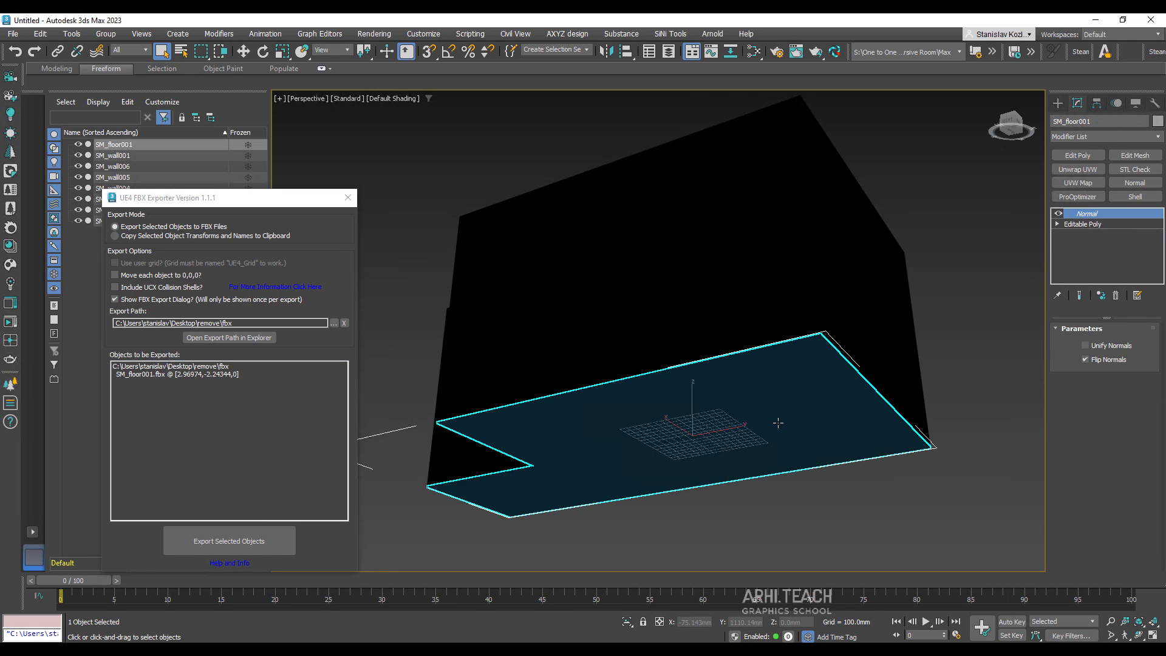
pyautogui.click(1074, 171)
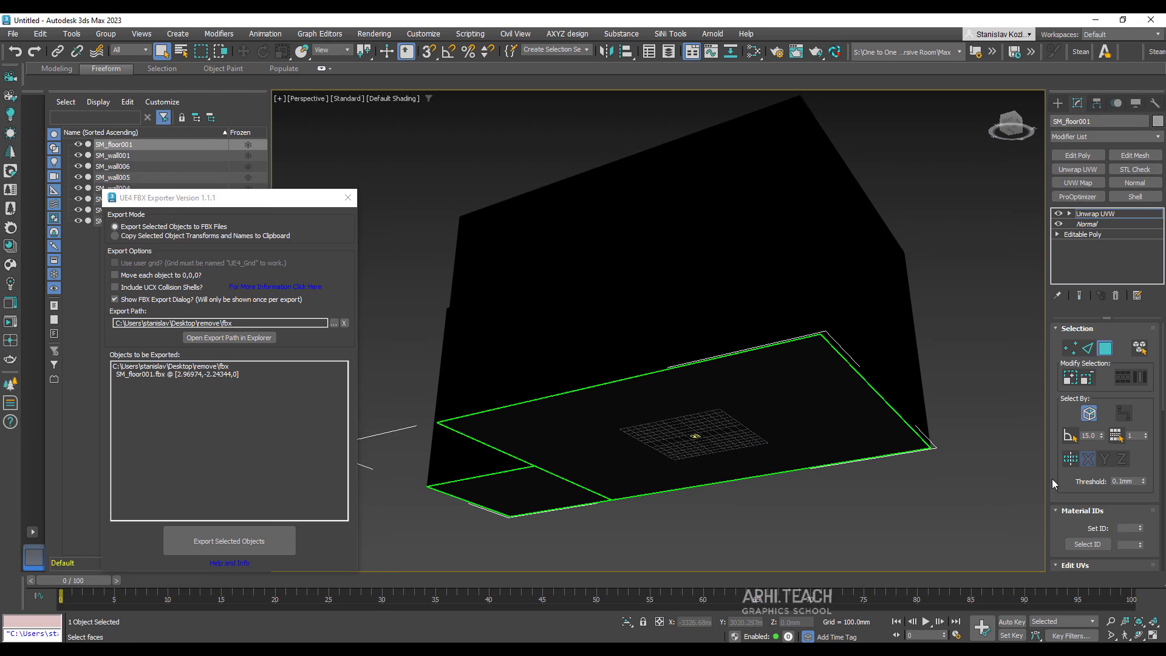
pyautogui.scroll(-3, 1075, 496)
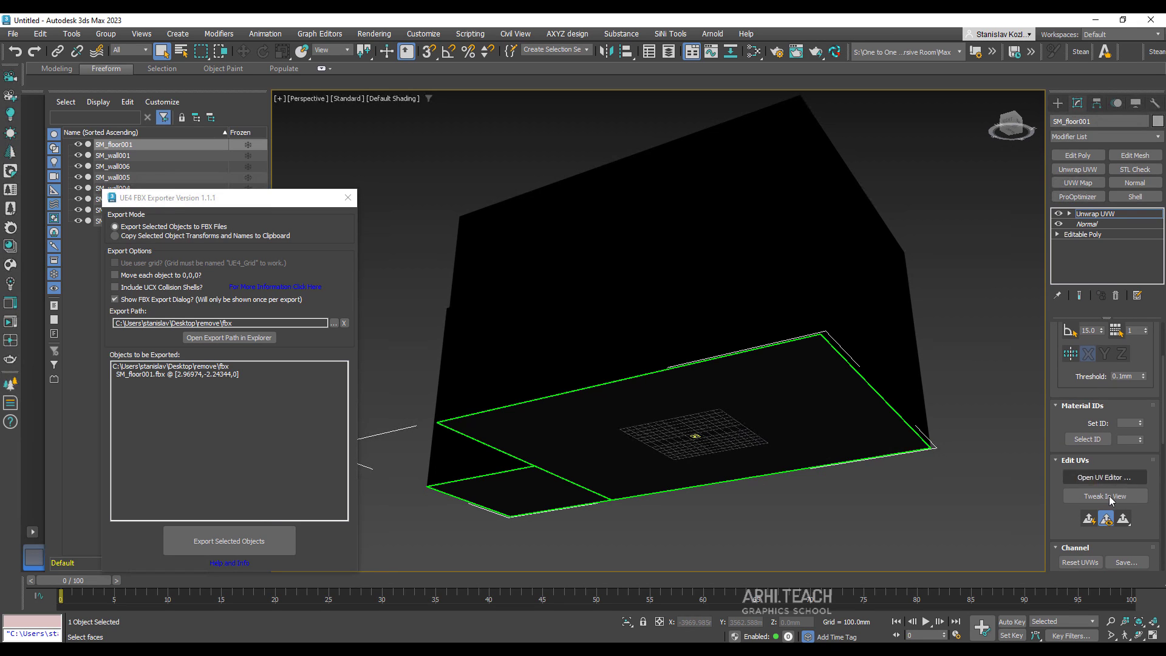
# Open the floor's UVs in the UV editor and flatten-map them with the default settings
pyautogui.click(1102, 479)
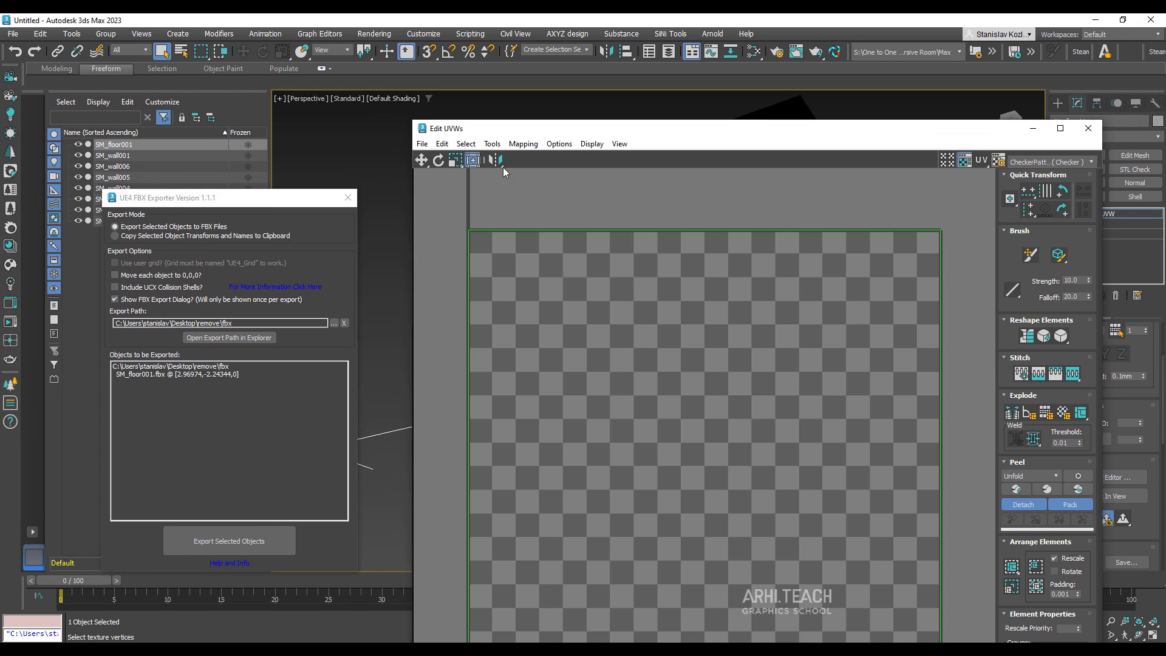
pyautogui.click(523, 145)
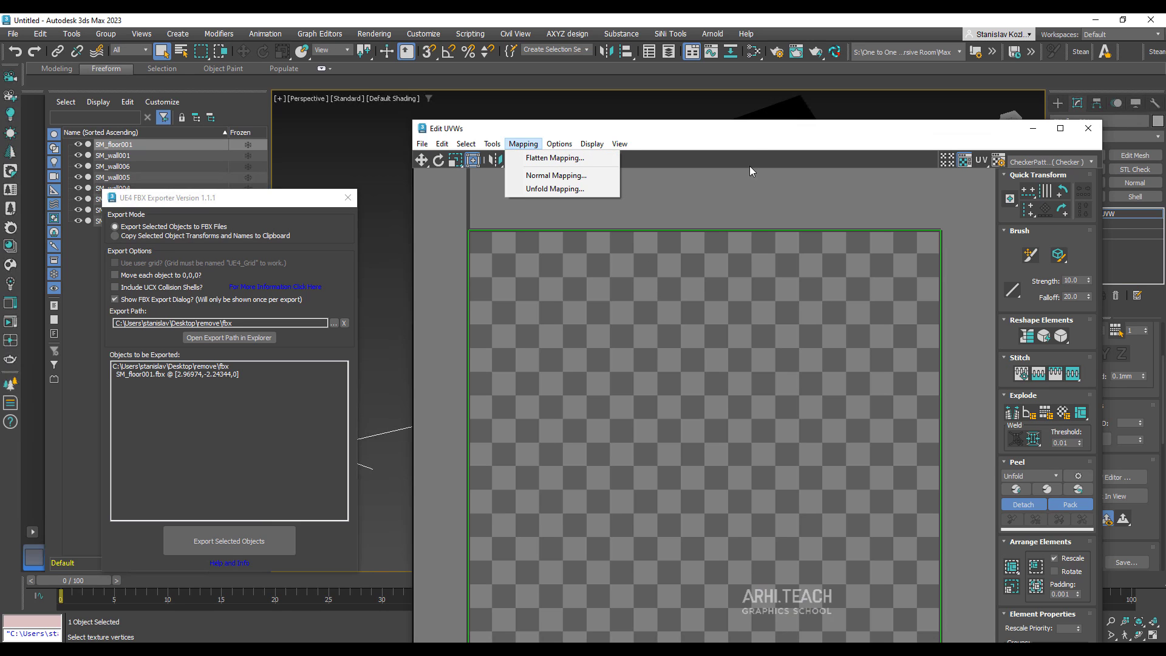
pyautogui.moveTo(753, 129); pyautogui.dragTo(736, 33)
pyautogui.scroll(-2, 585, 258)
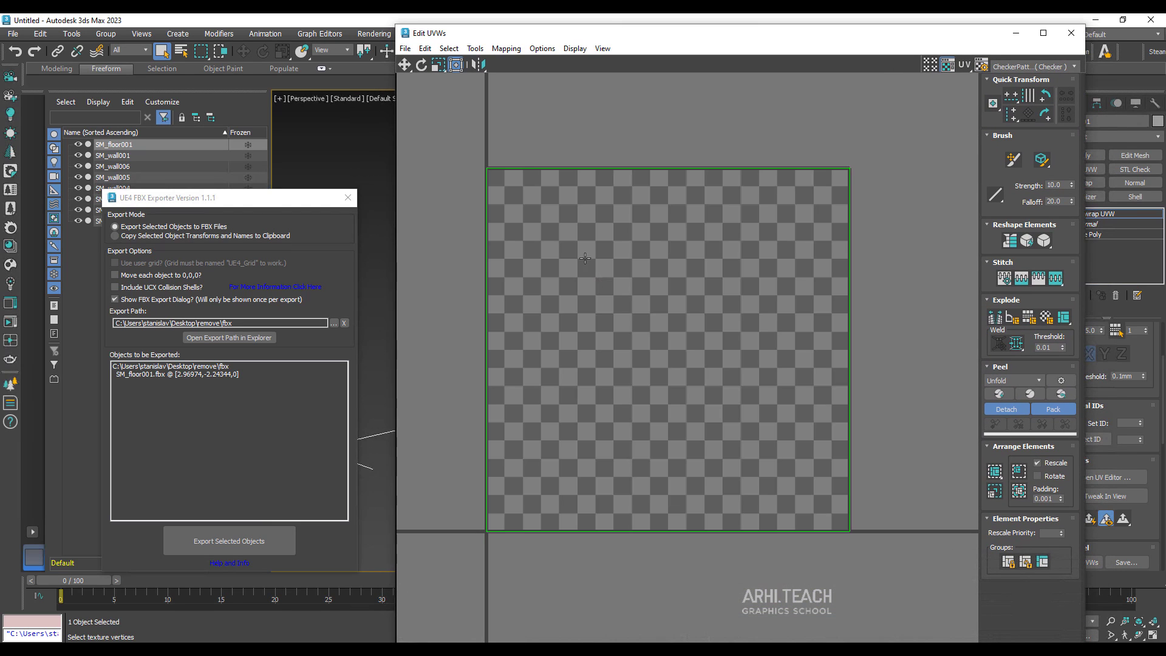
pyautogui.click(504, 49)
pyautogui.click(520, 66)
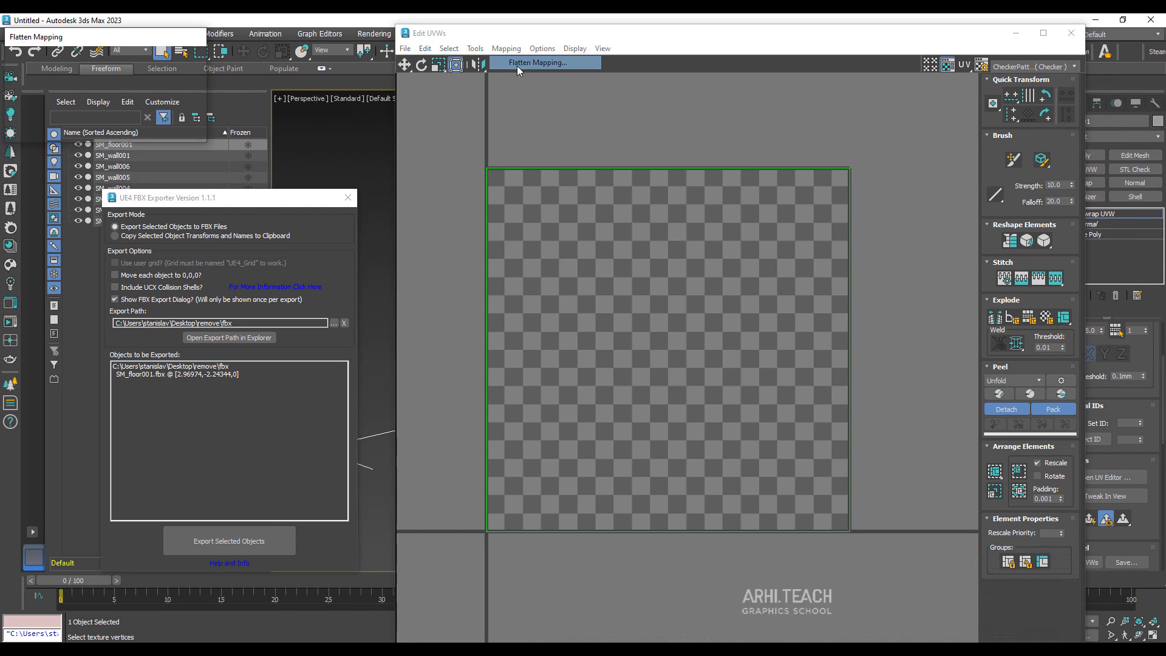
pyautogui.click(170, 113)
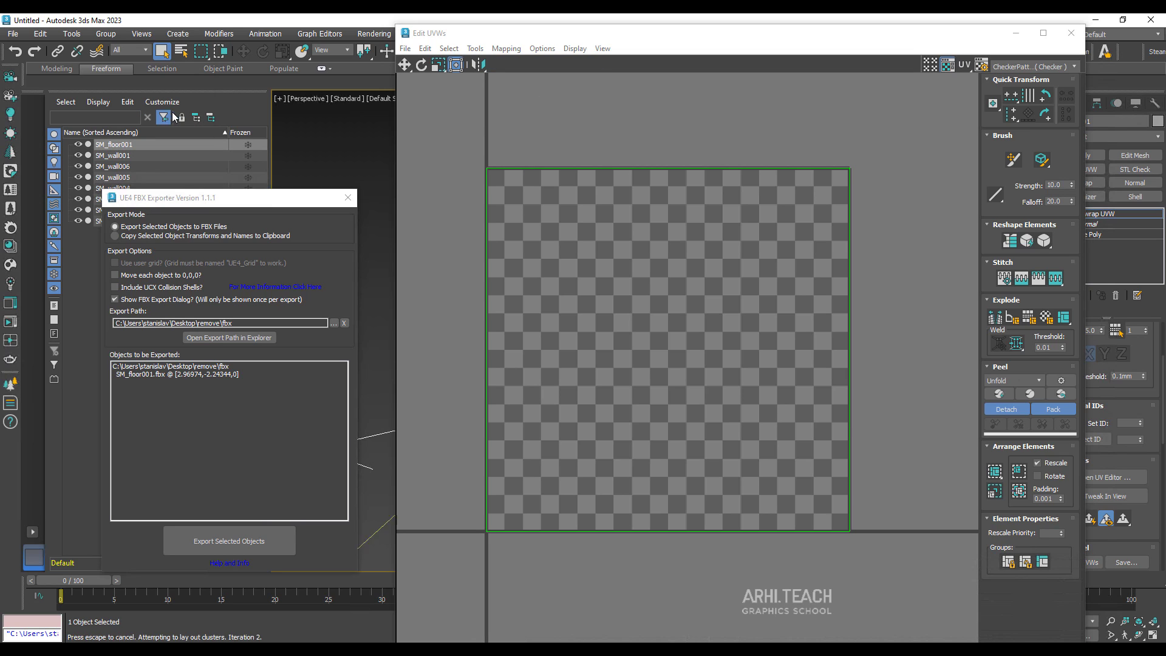
# Select the floor's whole UV shell, stretch it vertically to fill the UV square, and close the UV editor
pyautogui.moveTo(894, 264); pyautogui.dragTo(333, 572)
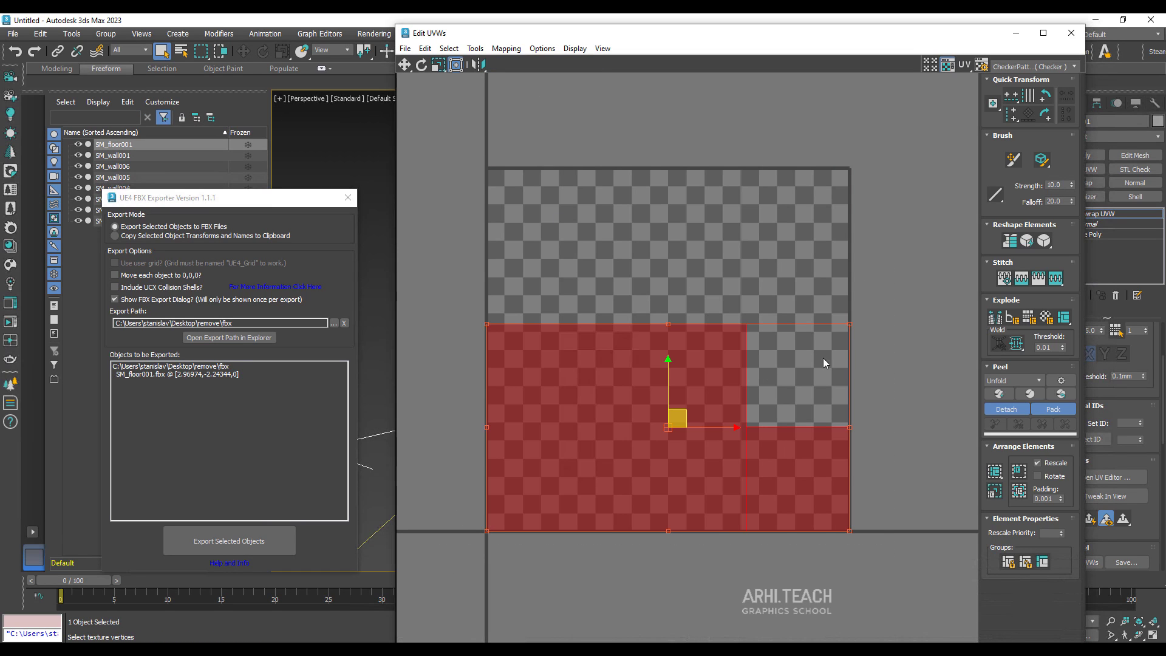
pyautogui.moveTo(850, 324); pyautogui.dragTo(805, 173)
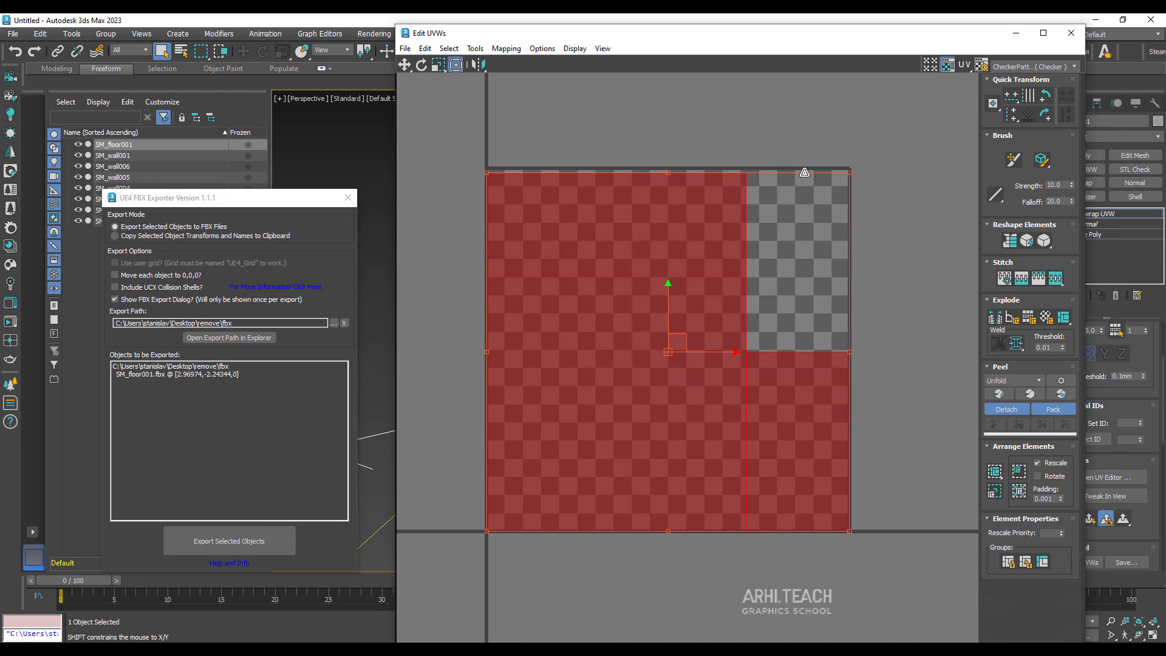
pyautogui.click(1071, 34)
pyautogui.click(1105, 215)
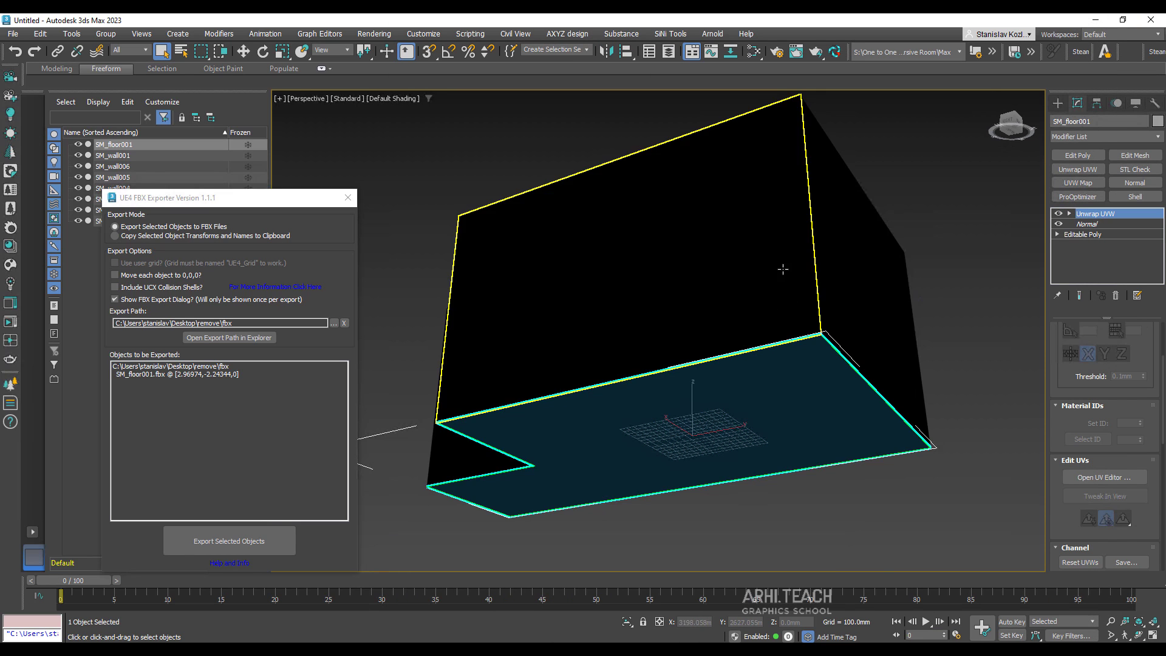
# Select the ceiling SM_ceiling001 along with the floor and export both as FBX with the current preset, replacing the existing files
pyautogui.keyDown('alt'); pyautogui.moveTo(793, 303); pyautogui.dragTo(795, 359, button='middle'); pyautogui.keyUp('alt')
pyautogui.keyDown('ctrl'); pyautogui.click(766, 286); pyautogui.keyUp('ctrl')
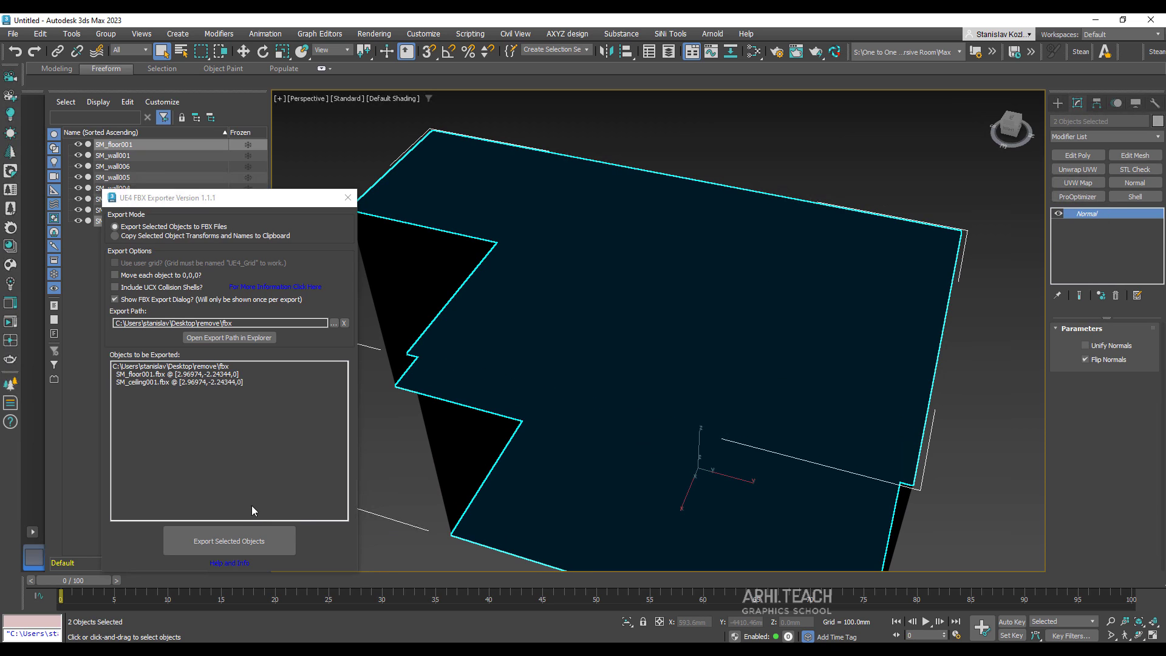
pyautogui.click(255, 541)
pyautogui.click(655, 349)
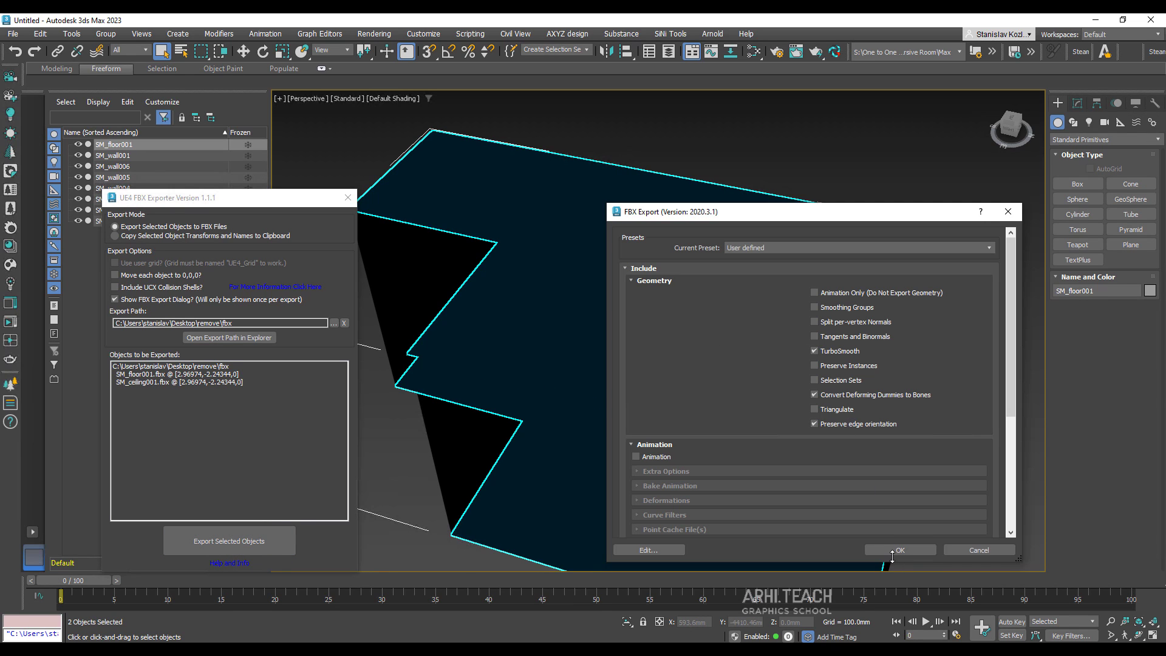
pyautogui.click(892, 552)
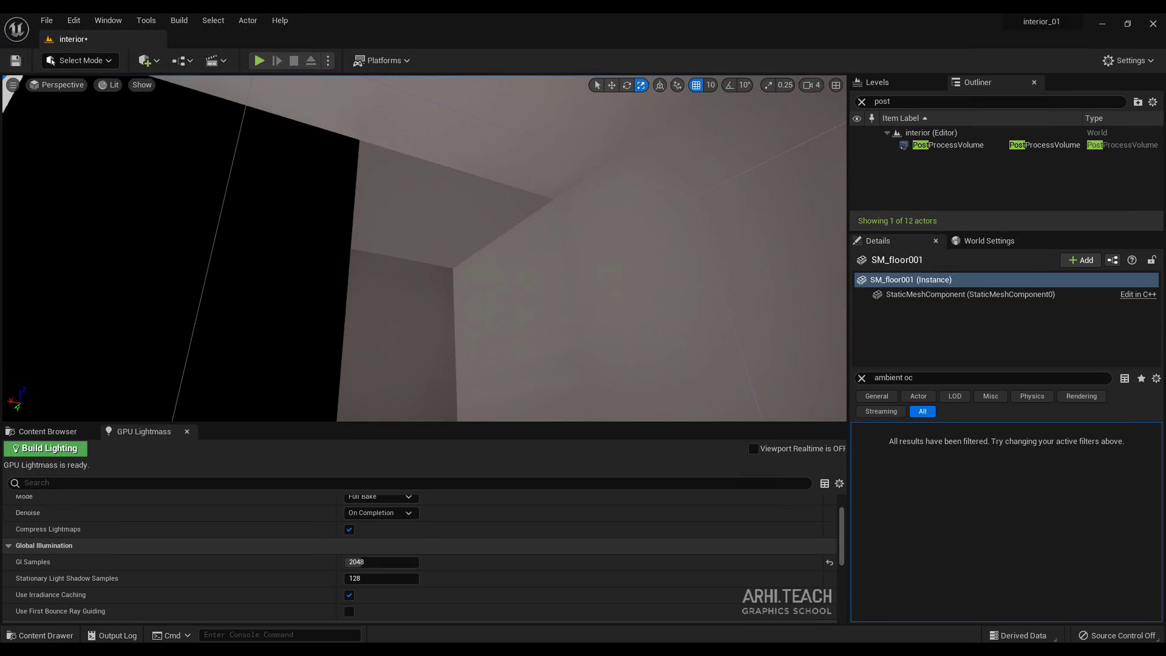
# Switch to Unreal Editor and select both the ceiling SM_ceiling001 and the floor SM_floor001 in the level
pyautogui.moveTo(534, 127); pyautogui.dragTo(474, 132, button='right')
pyautogui.click(534, 126)
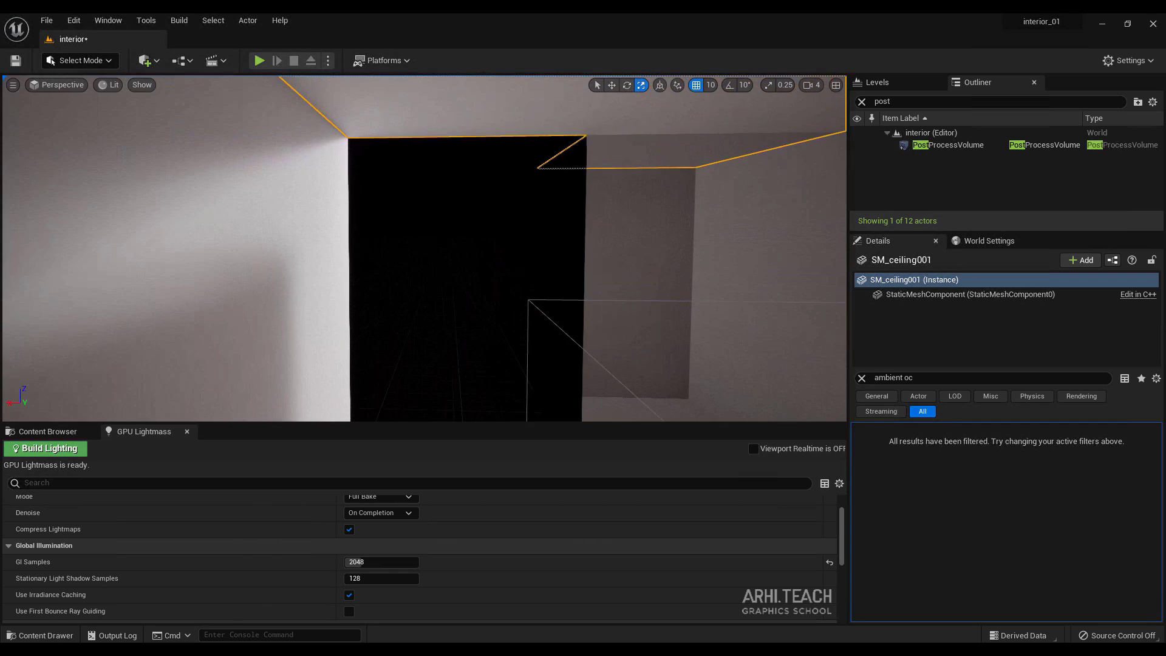
pyautogui.press('s')
pyautogui.moveTo(507, 261); pyautogui.dragTo(515, 311, button='right')
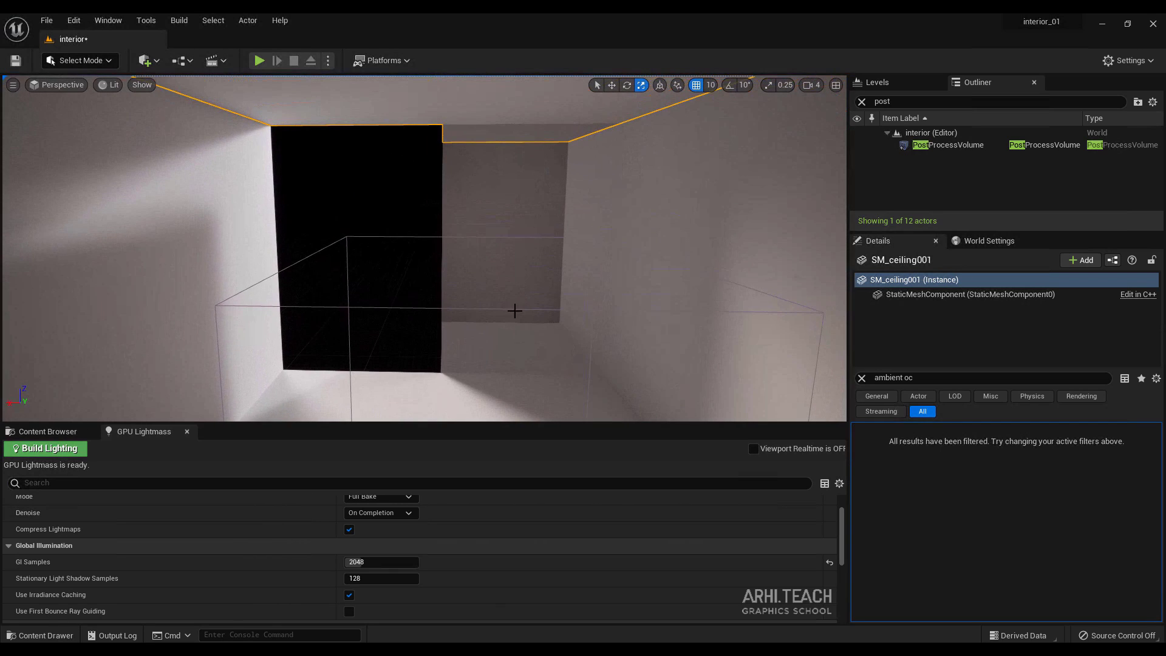
pyautogui.keyDown('ctrl'); pyautogui.click(497, 367); pyautogui.keyUp('ctrl')
# Locate the selected ceiling and floor assets in the project's geometry folder and reimport both meshes
pyautogui.click(66, 432)
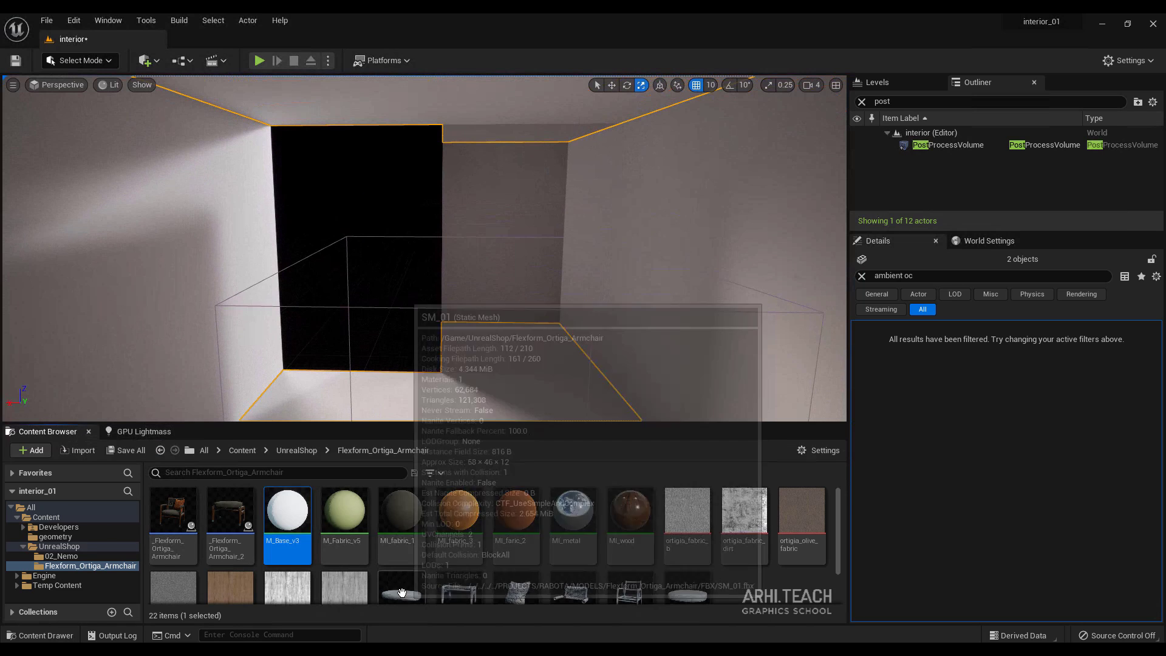
pyautogui.hotkey('ctrl', 'b')
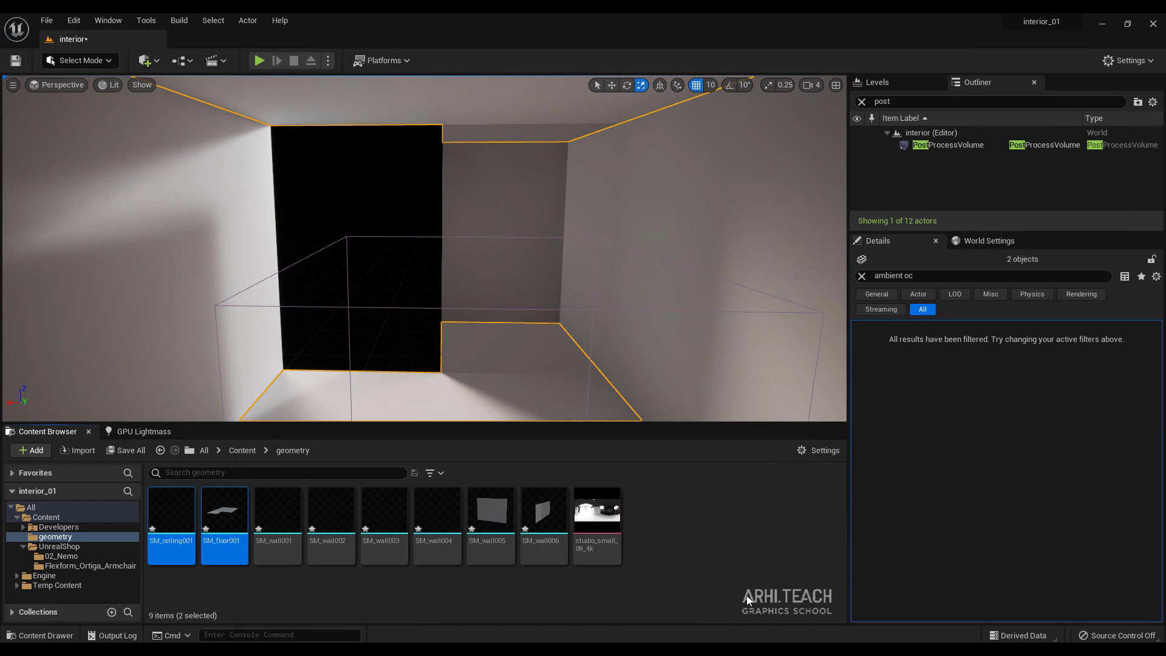
pyautogui.rightClick(239, 528)
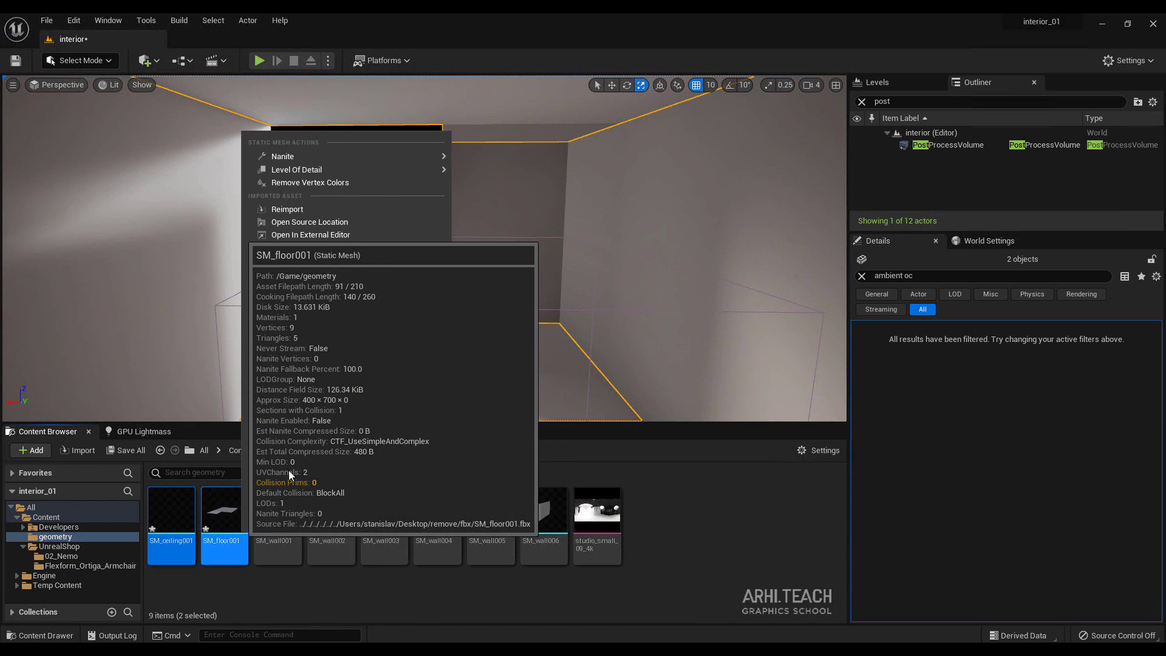
pyautogui.click(288, 209)
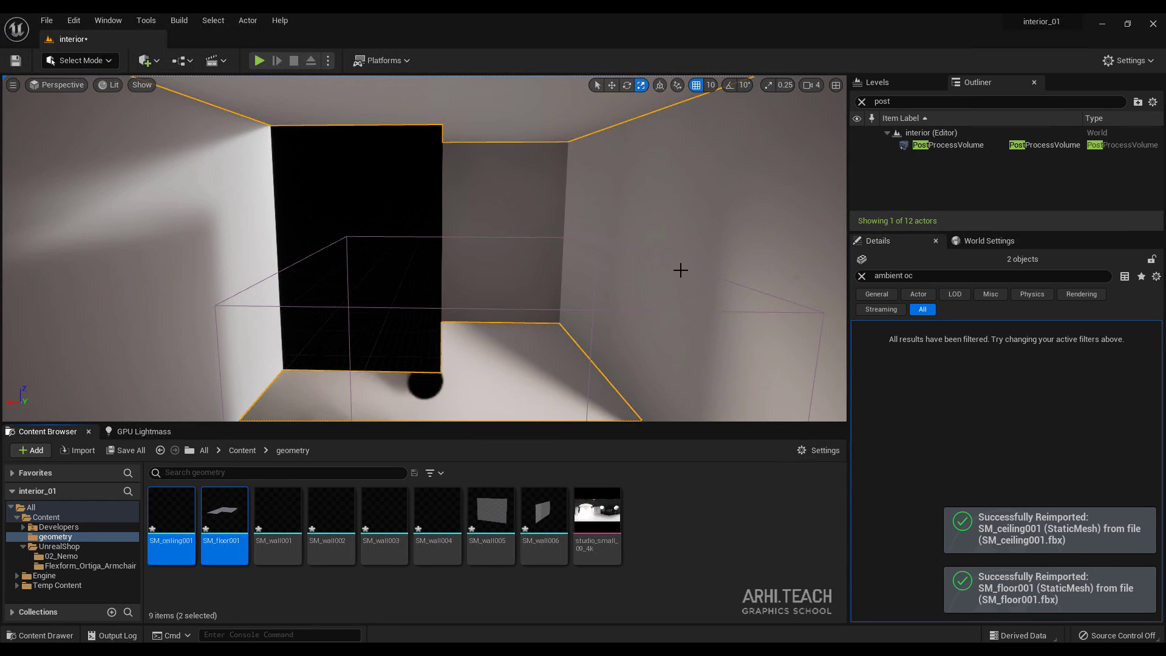
# Check the room around the recess with the reimported meshes and rebuild the lighting with GPU Lightmass
pyautogui.moveTo(680, 270); pyautogui.dragTo(687, 322, button='right')
pyautogui.moveTo(466, 230); pyautogui.dragTo(504, 210, button='right')
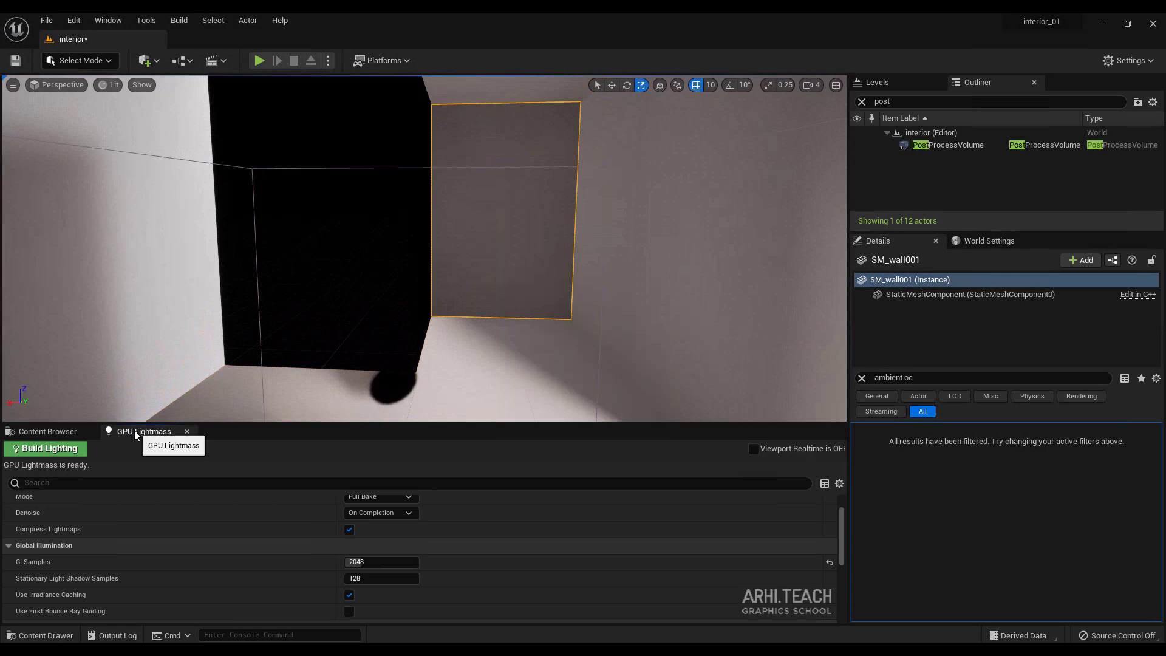
pyautogui.click(133, 430)
pyautogui.click(68, 450)
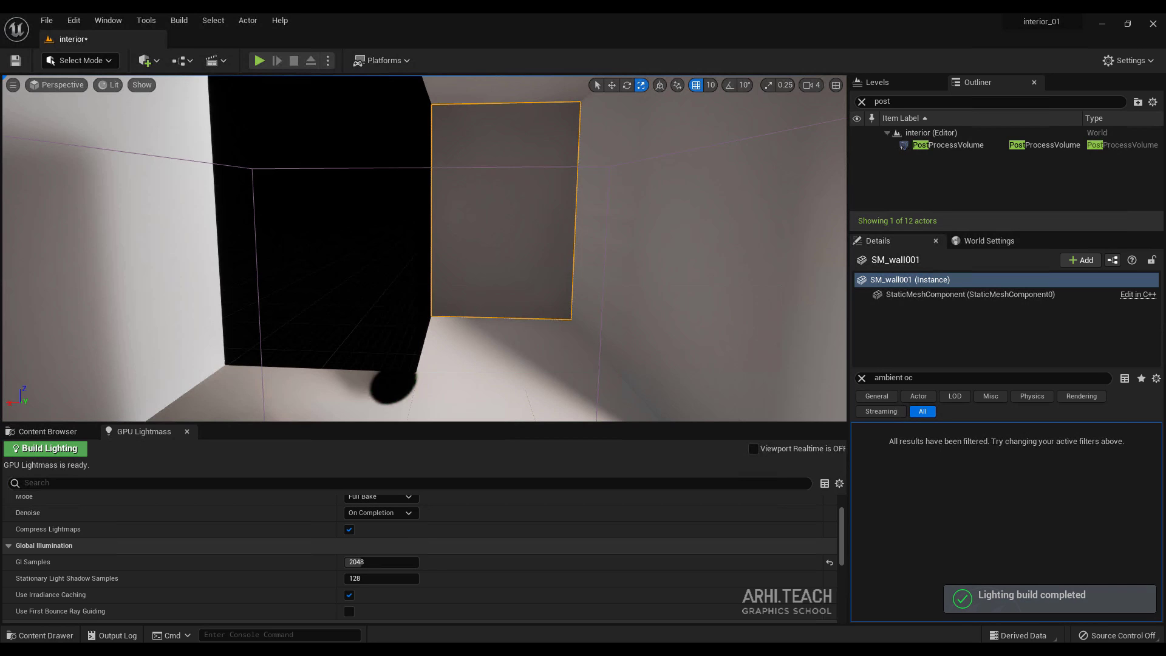
# Inspect the new bake around the recess, select the wall SM_wall002, and clear the "ambient oc" filter from the properties
pyautogui.moveTo(425, 249); pyautogui.dragTo(486, 255, button='right')
pyautogui.click(444, 219)
pyautogui.moveTo(444, 219); pyautogui.dragTo(352, 221, button='right')
pyautogui.click(862, 379)
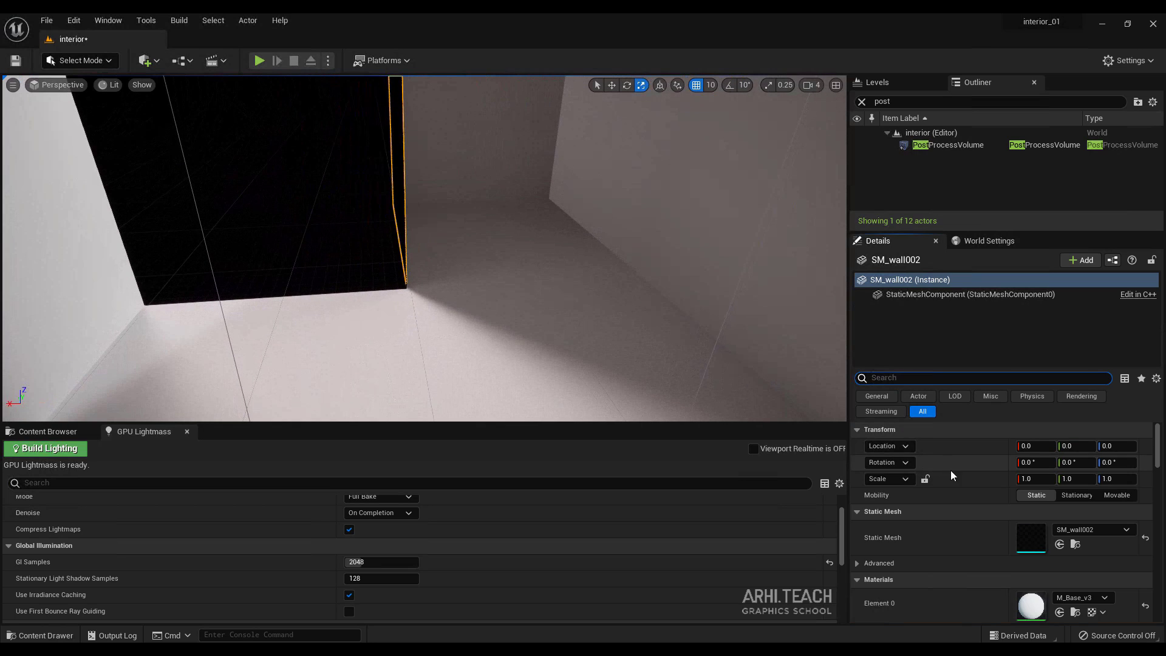
pyautogui.moveTo(605, 299)
pyautogui.mouseDown(button='right')
pyautogui.moveTo(578, 295)
pyautogui.moveTo(595, 296)
pyautogui.mouseUp(button='right')
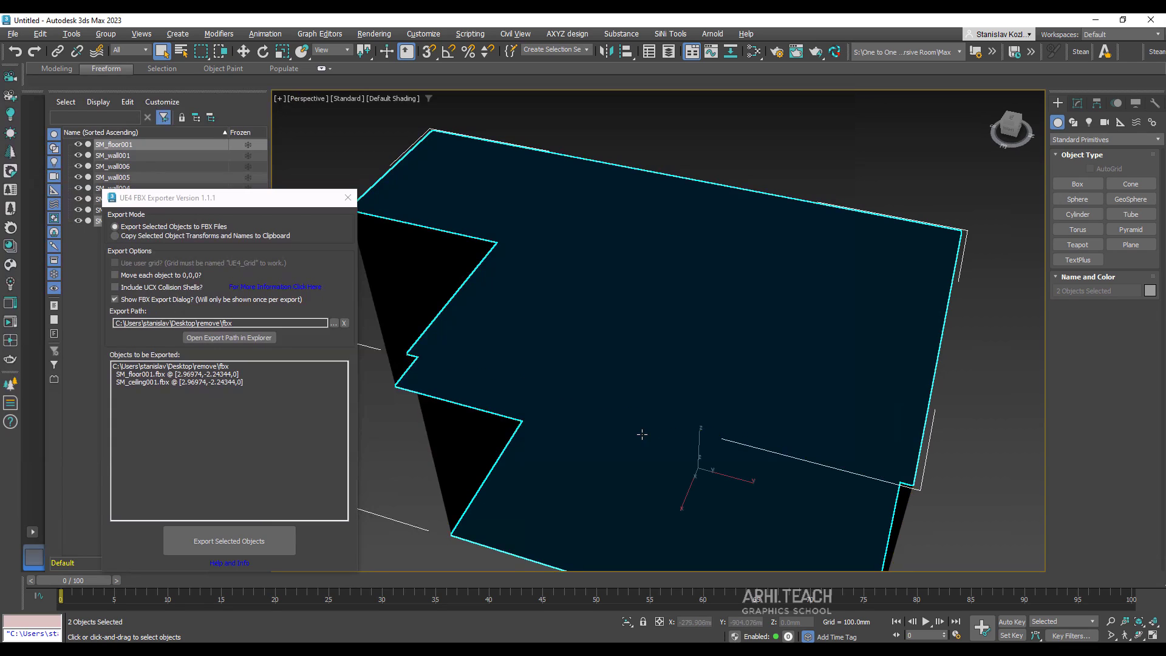
# Switch to 3ds Max, select the wall mesh SM_wall002 and add an Unwrap UVW modifier to it
pyautogui.keyDown('alt'); pyautogui.moveTo(704, 419); pyautogui.dragTo(726, 421, button='middle'); pyautogui.keyUp('alt')
pyautogui.click(463, 373)
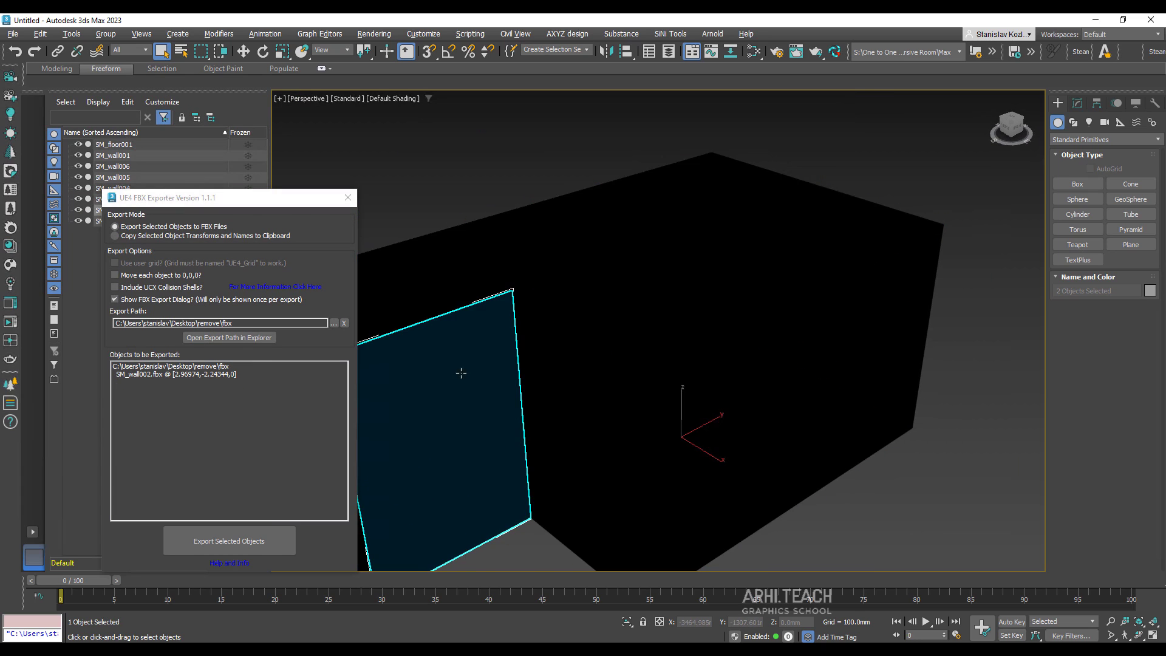
pyautogui.moveTo(588, 383); pyautogui.dragTo(693, 375, button='middle')
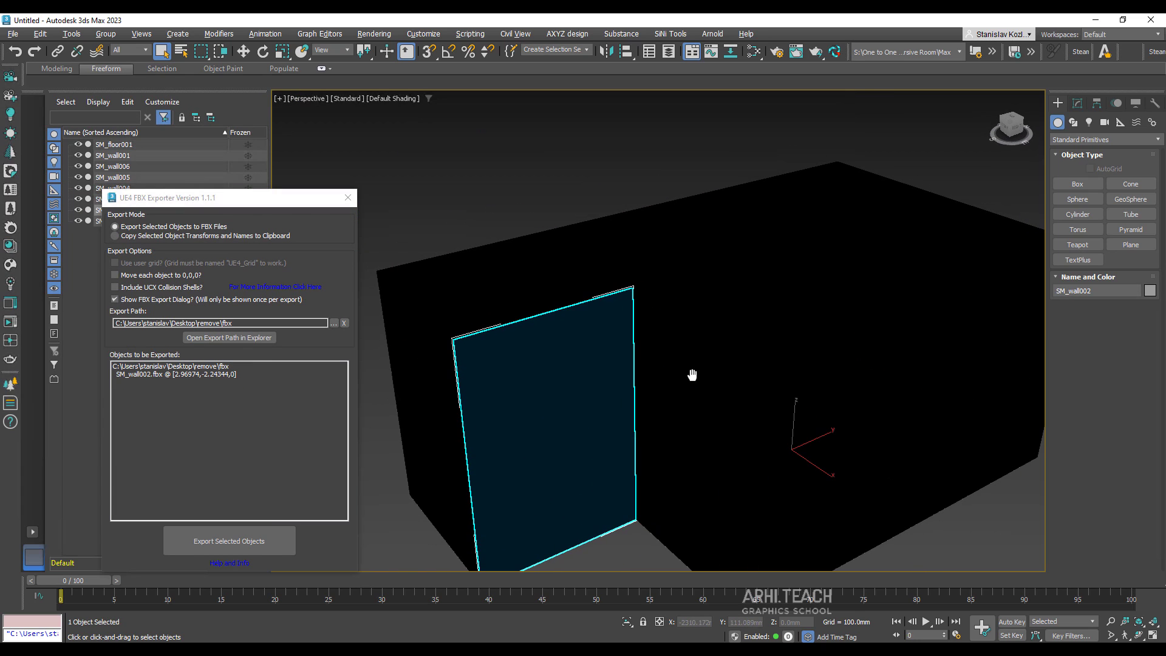
pyautogui.click(1077, 106)
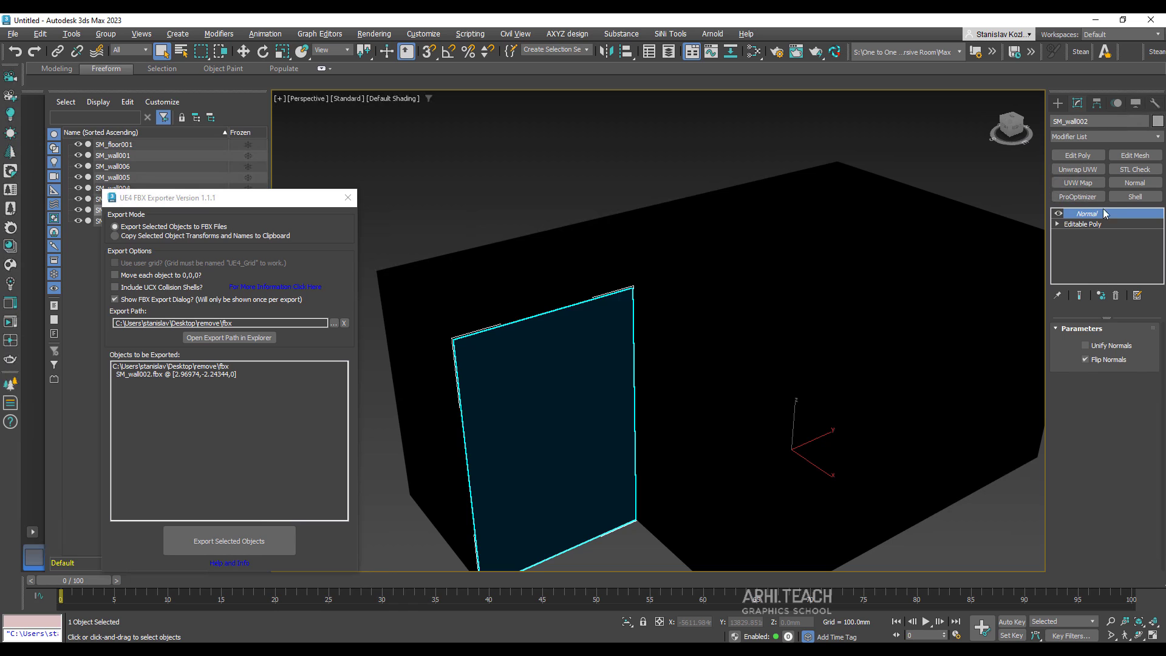
pyautogui.click(1078, 169)
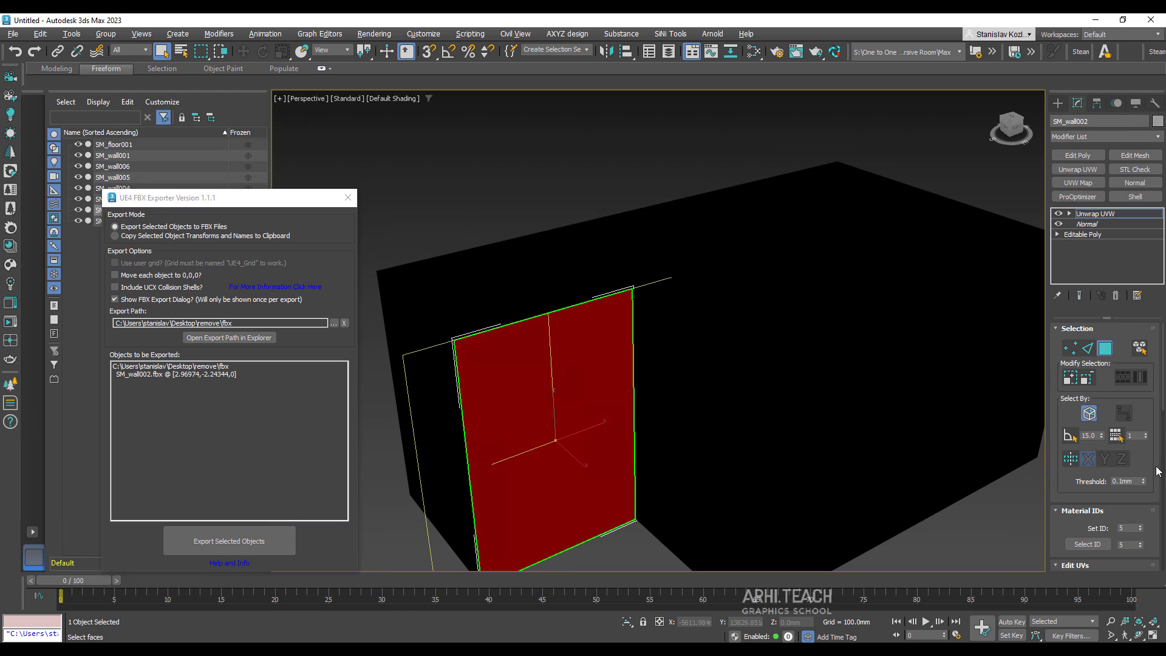
pyautogui.scroll(-4, 1105, 473)
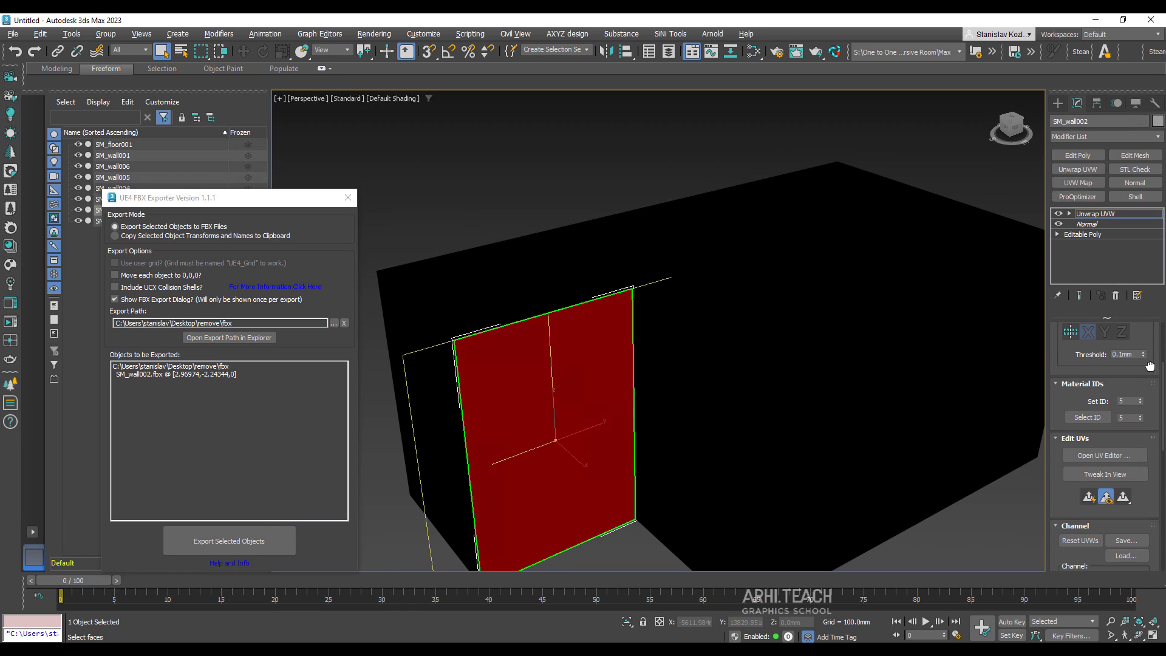
# Flatten-map SM_wall002's UVs with the default settings, stretch them horizontally to fill the UV square, and close the UV editor
pyautogui.click(1091, 453)
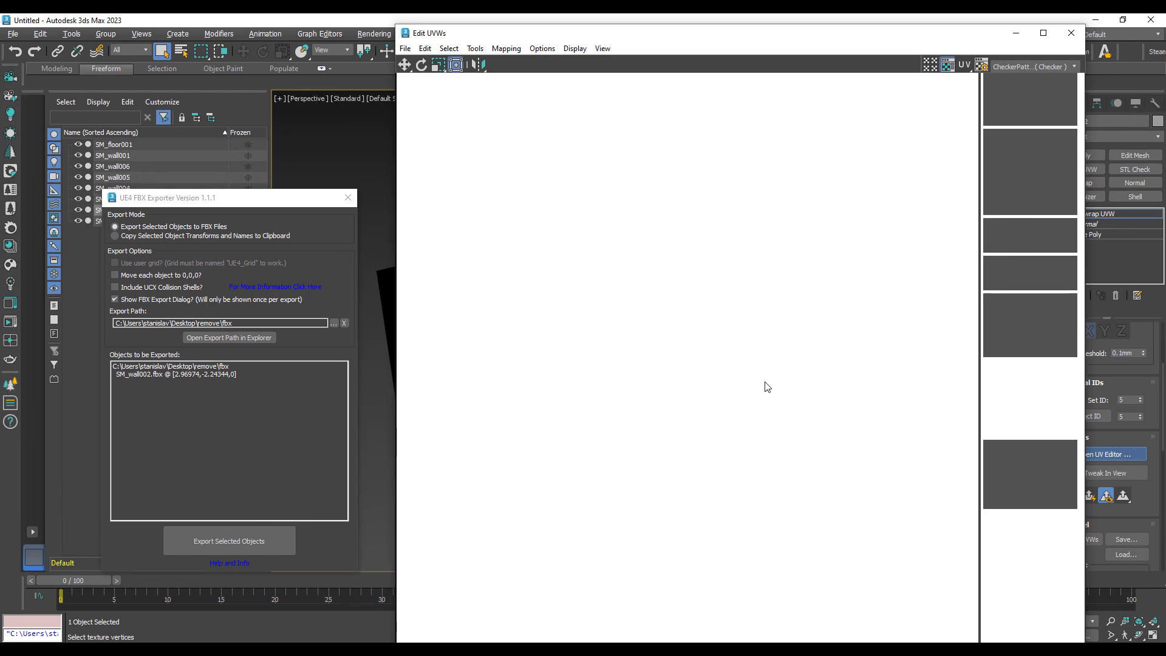
pyautogui.scroll(-2, 658, 301)
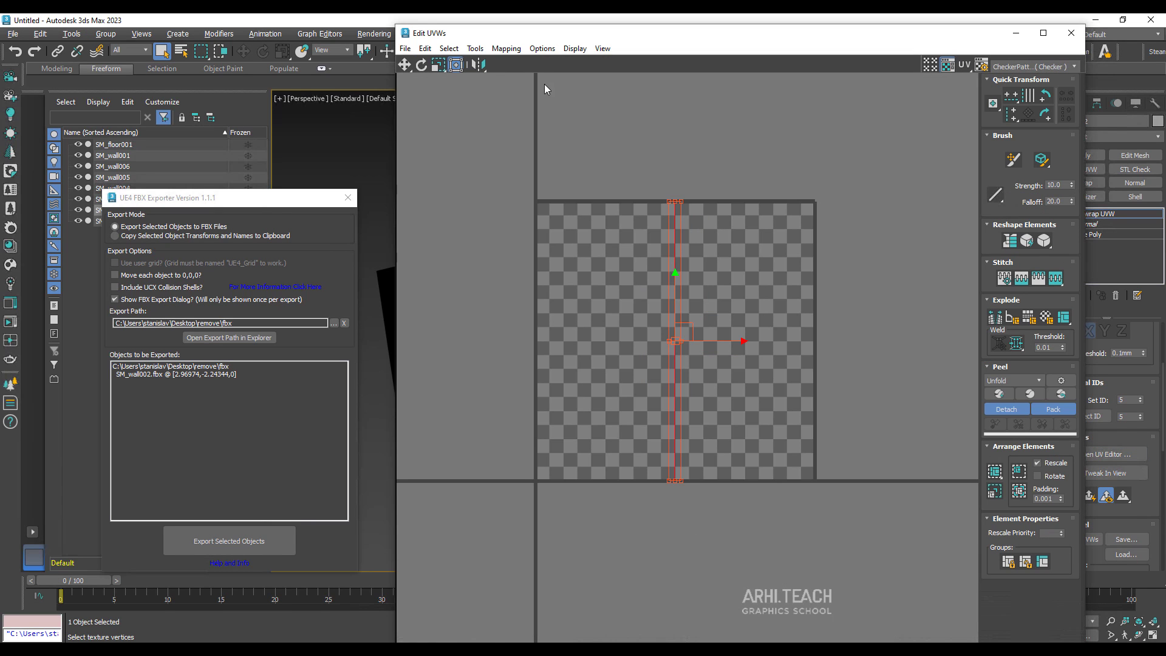
pyautogui.click(519, 49)
pyautogui.click(535, 60)
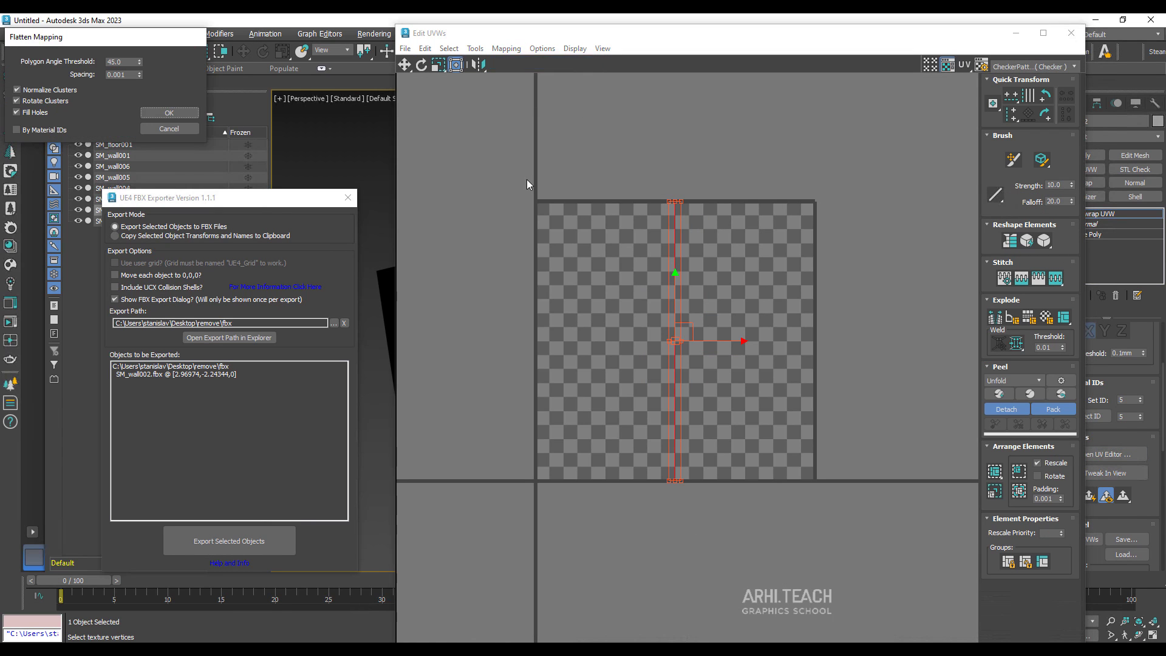
pyautogui.click(169, 113)
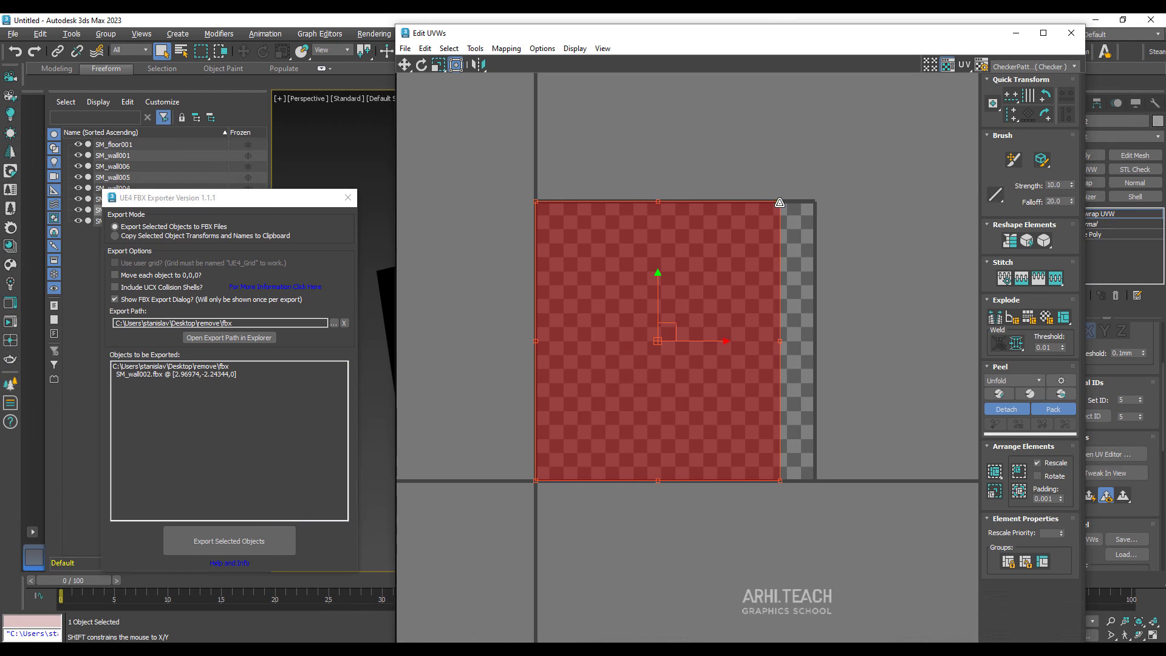
pyautogui.moveTo(779, 202); pyautogui.dragTo(811, 203)
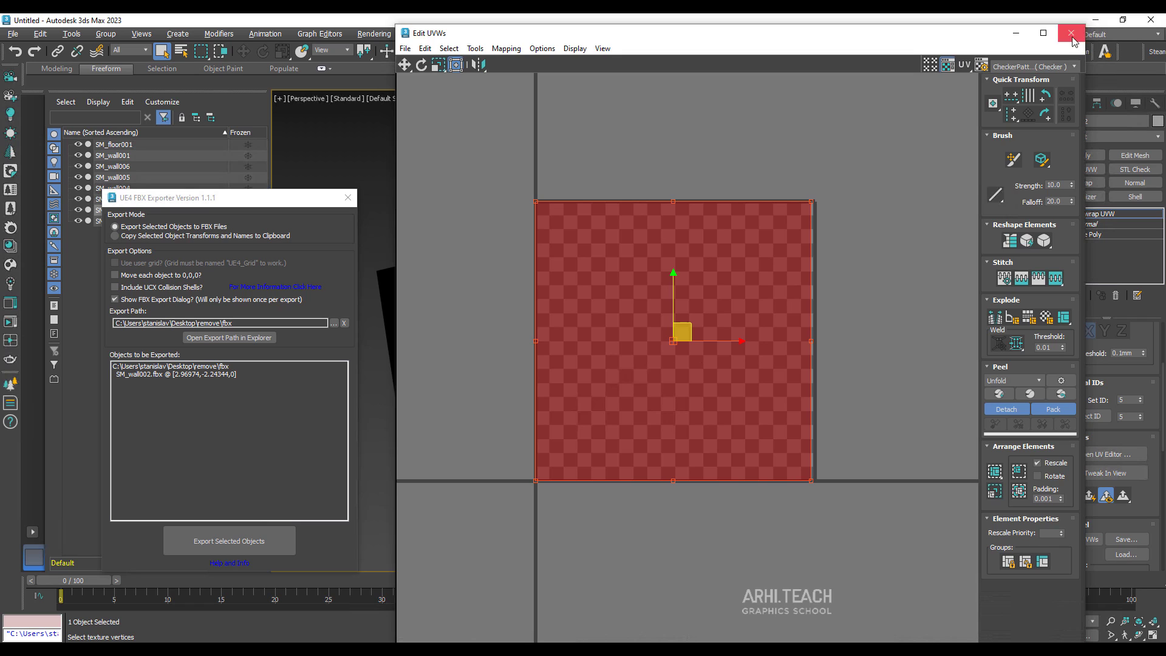
pyautogui.click(1071, 33)
# Export SM_wall002 as FBX to the remove\fbx folder, replacing the existing file and keeping the current export options
pyautogui.click(261, 541)
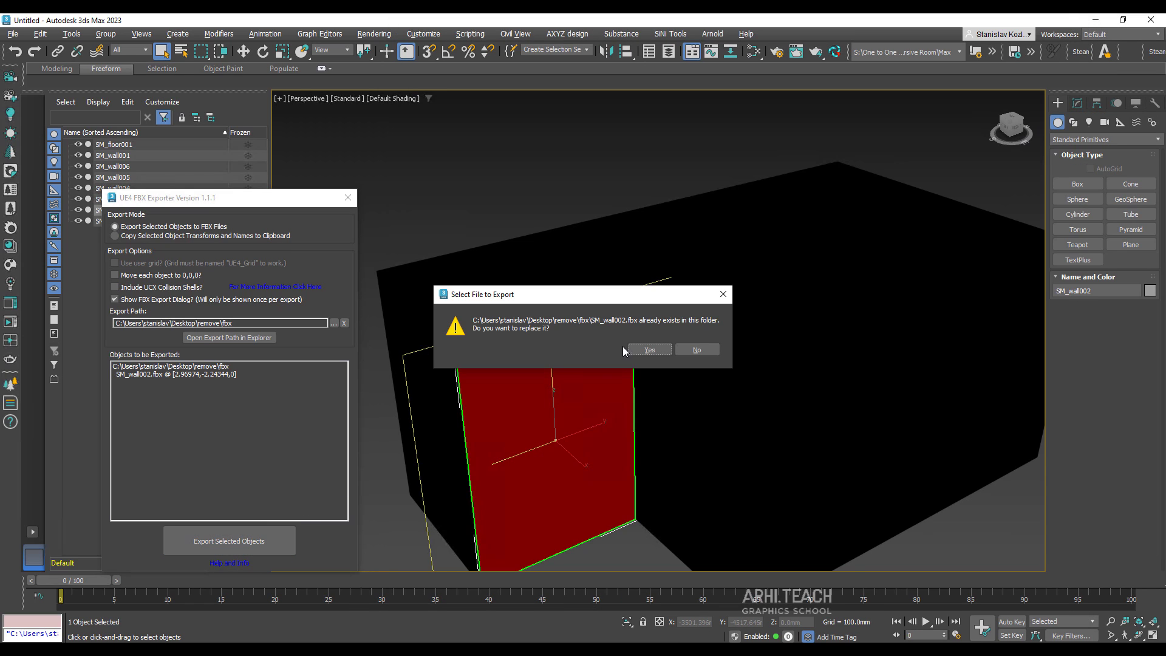
pyautogui.click(649, 349)
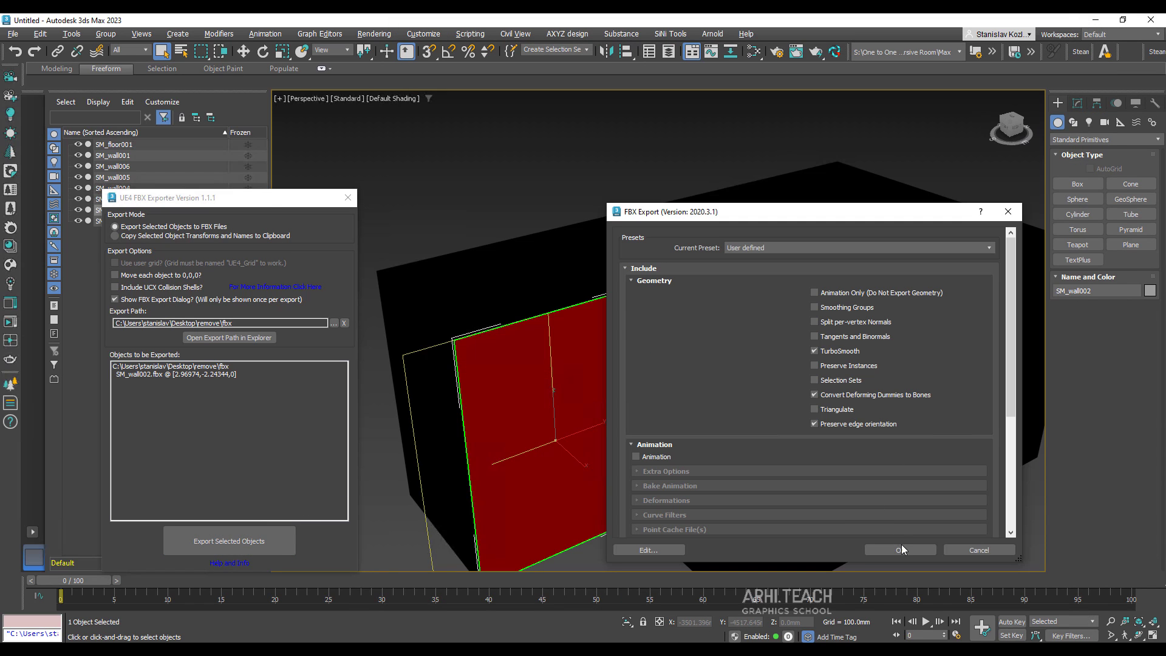
pyautogui.click(900, 550)
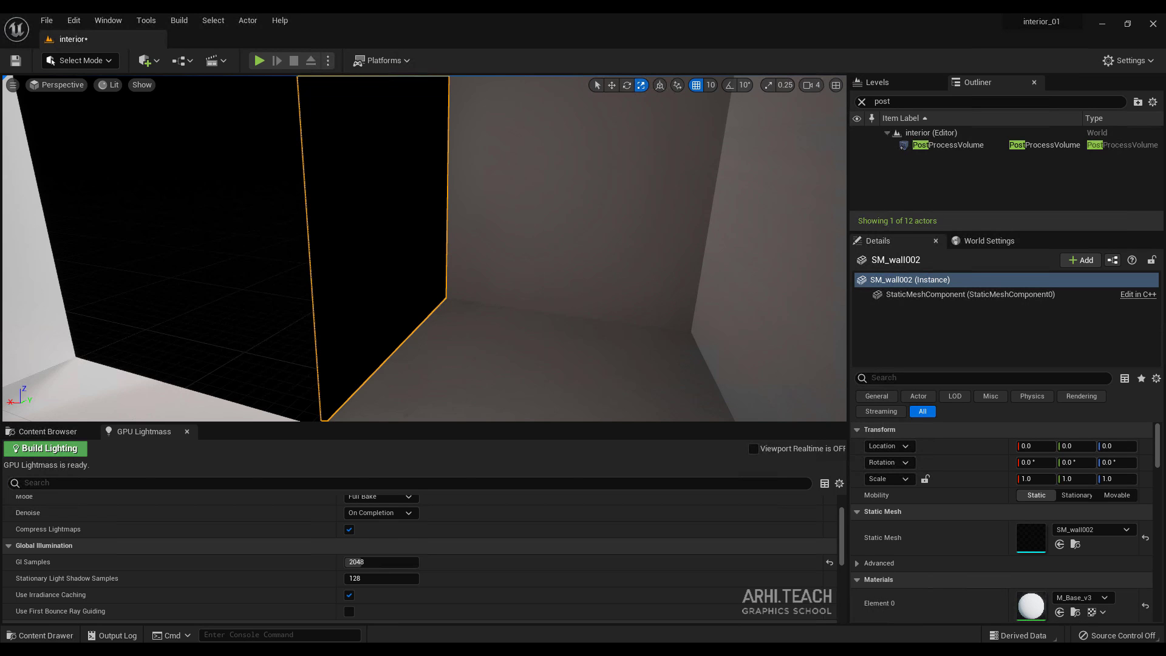
# Switch to Unreal Engine, reimport the SM_wall002 mesh and rebuild the lighting with GPU Lightmass
pyautogui.hotkey('ctrl', 'b')
pyautogui.rightClick(338, 521)
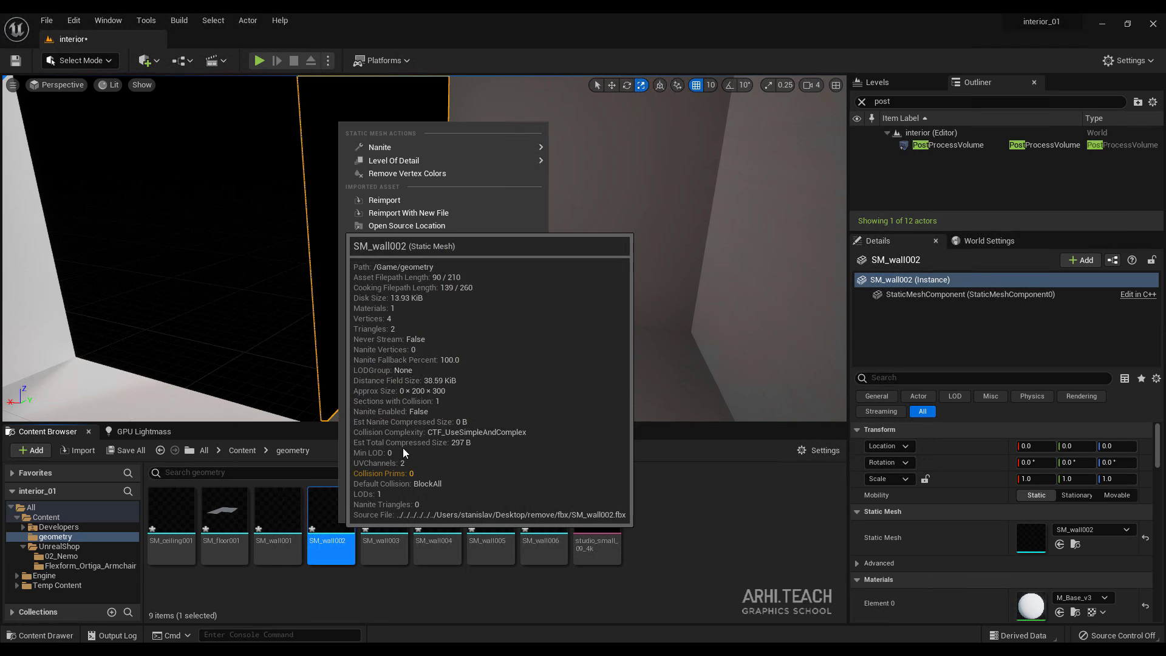
pyautogui.click(380, 200)
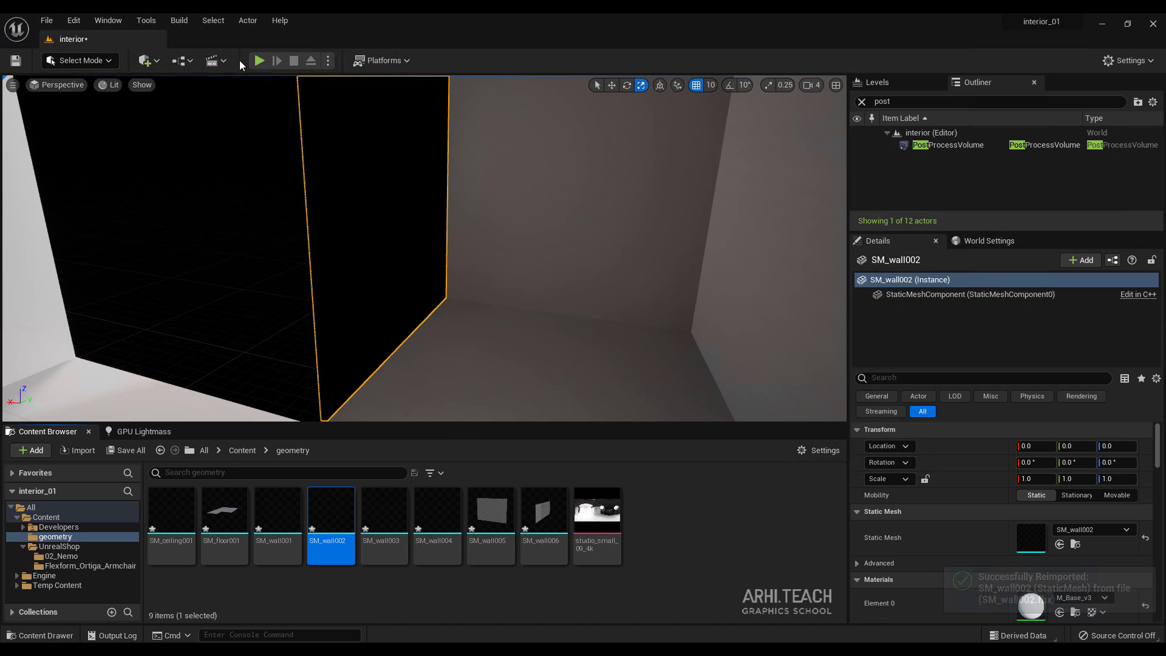
pyautogui.click(145, 433)
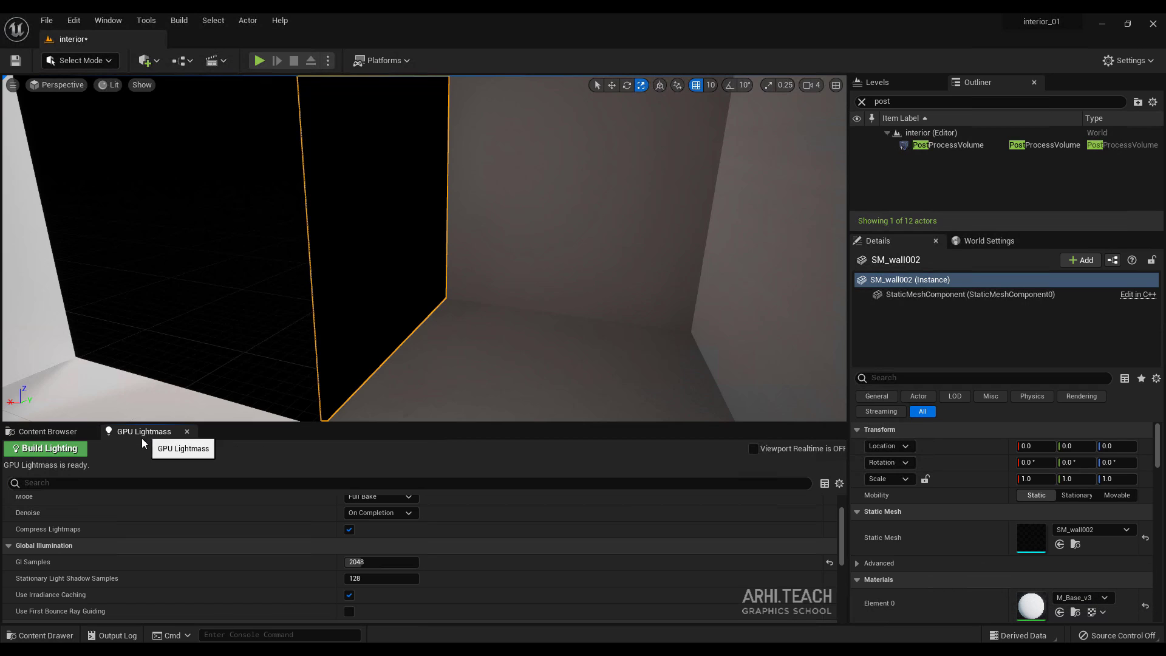
pyautogui.click(38, 448)
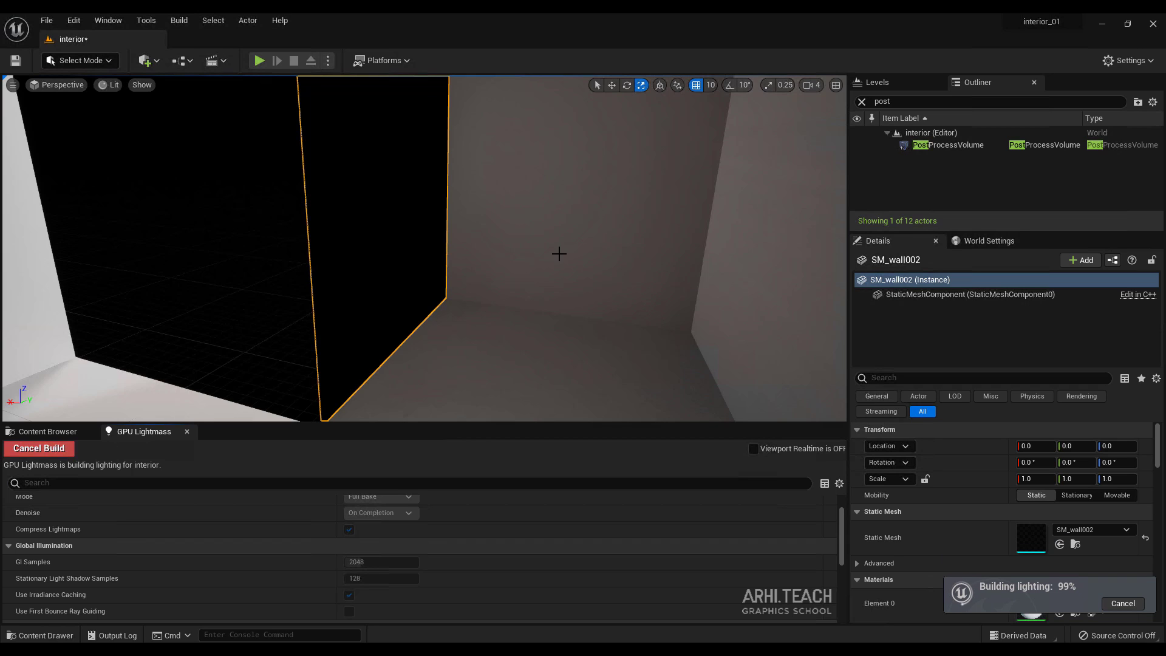
# Brighten the wooden Flexform Ortiga armchair's seat by enabling 04_BC_Albedo in SM_01's material MI_fabric_1 and raising it to about 5.9
pyautogui.moveTo(571, 250); pyautogui.dragTo(435, 290, button='right')
pyautogui.click(554, 290)
pyautogui.click(559, 310)
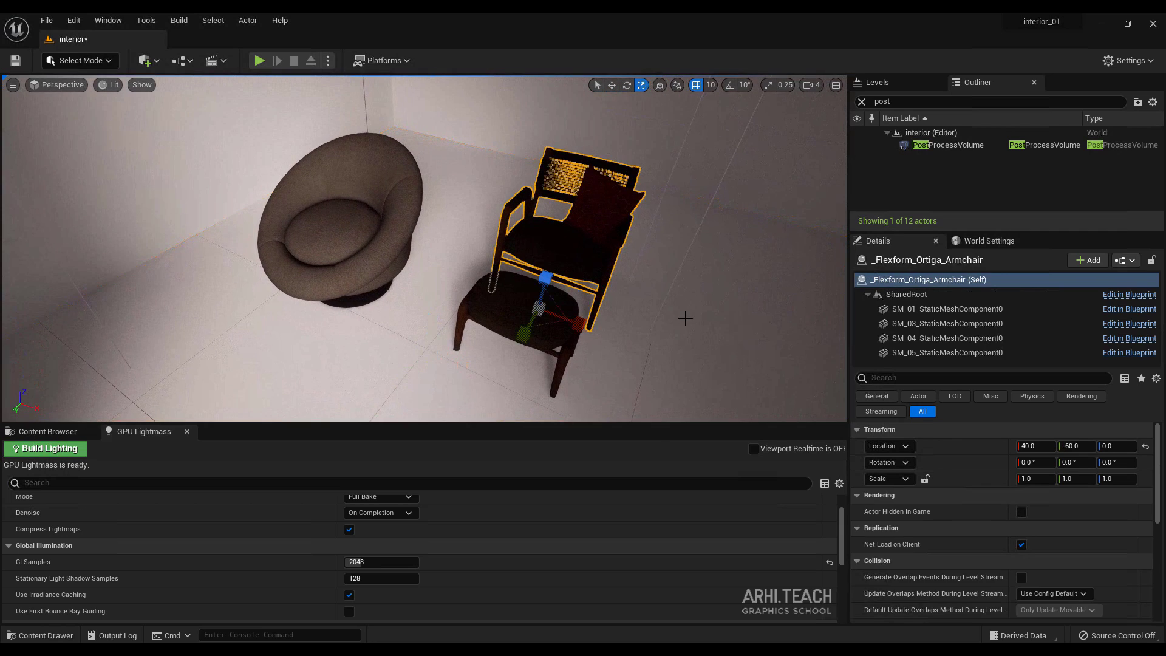
pyautogui.click(938, 309)
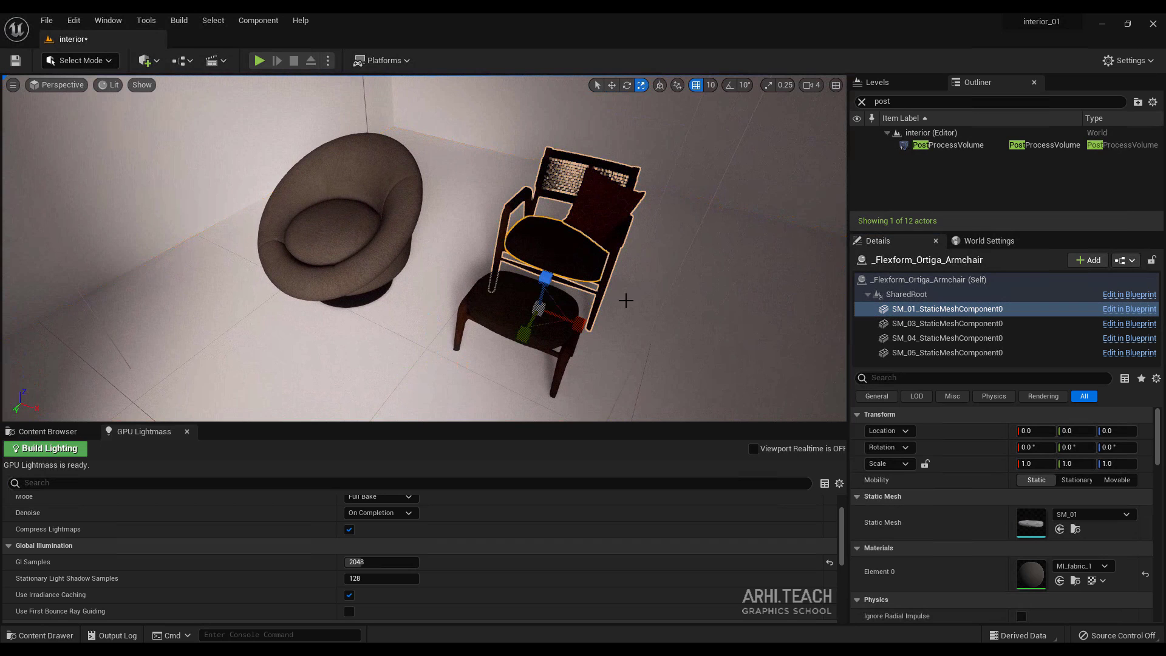
pyautogui.scroll(-2, 975, 515)
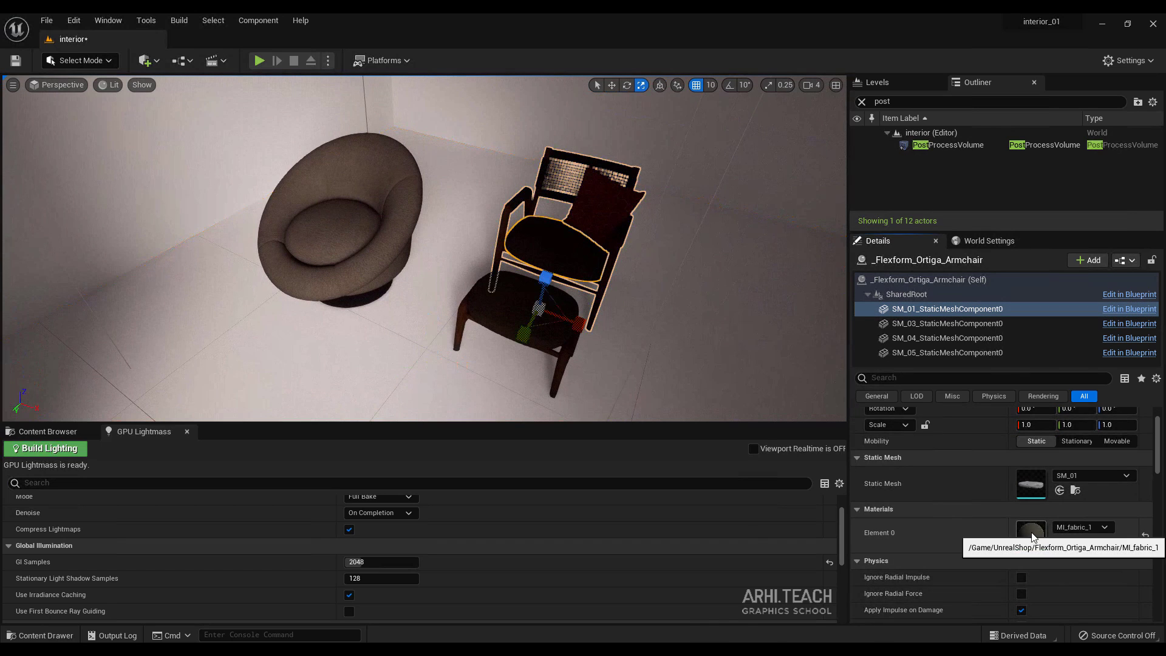
pyautogui.doubleClick(1031, 532)
pyautogui.moveTo(891, 98); pyautogui.dragTo(863, 162)
pyautogui.moveTo(472, 230); pyautogui.dragTo(205, 74)
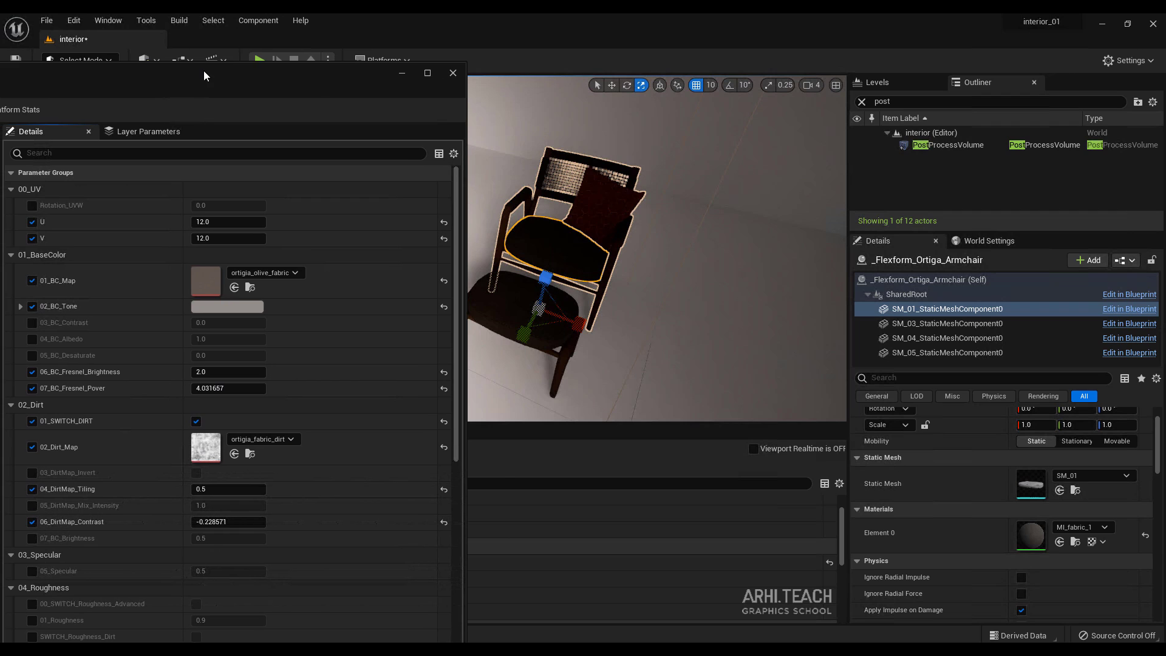
pyautogui.click(32, 338)
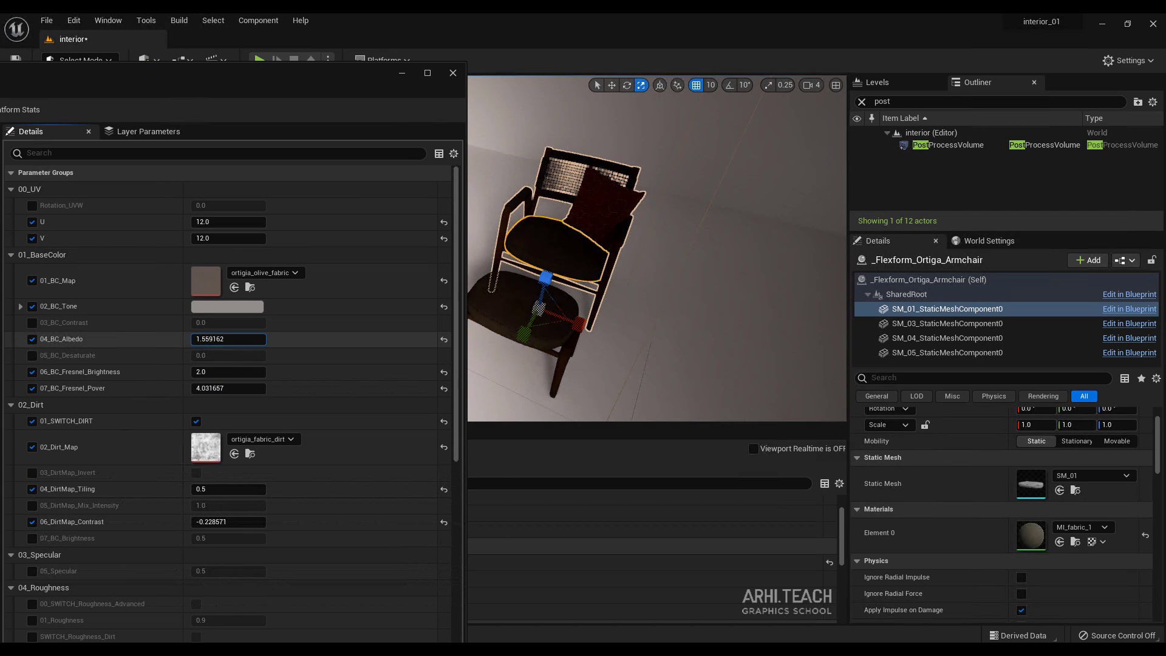
pyautogui.moveTo(228, 339); pyautogui.dragTo(273, 339)
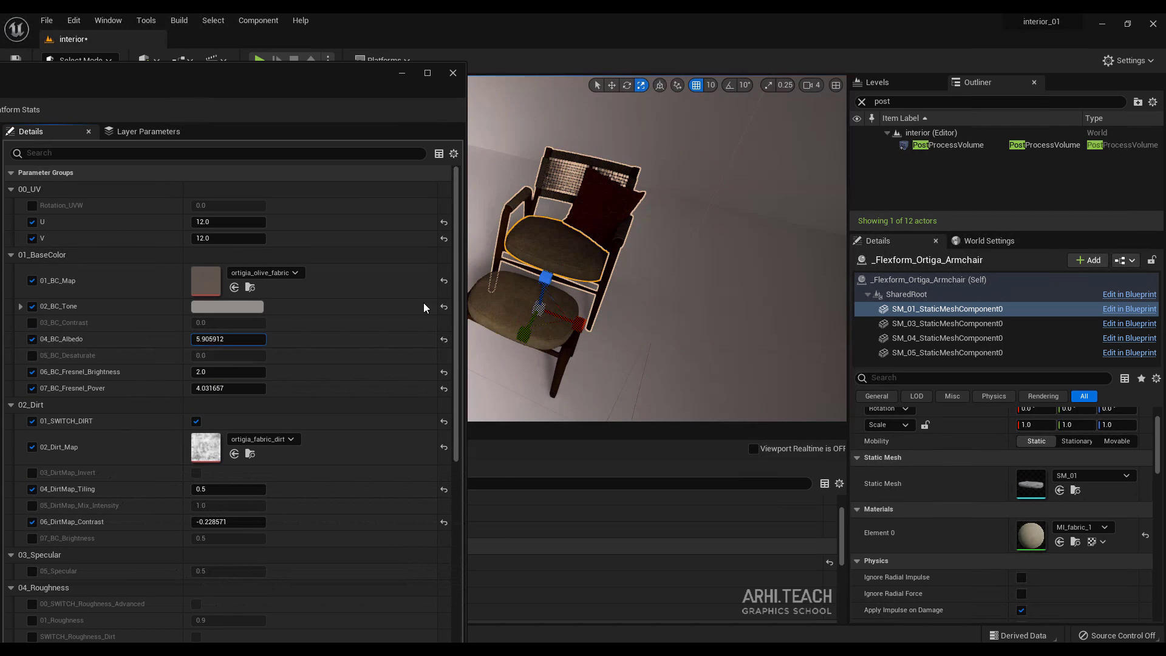
# Brighten the armchair's pillow SM_03 by raising 04_BC_Albedo in its first material, MI_faric_2, to about 4.32
pyautogui.click(947, 323)
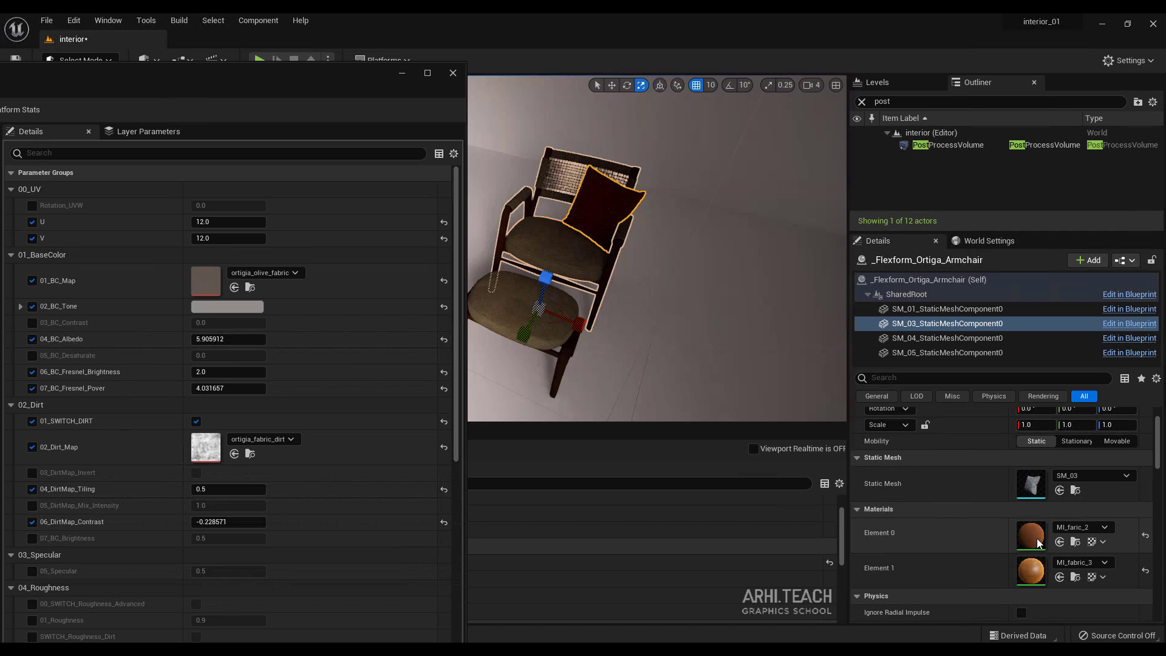
pyautogui.doubleClick(1039, 542)
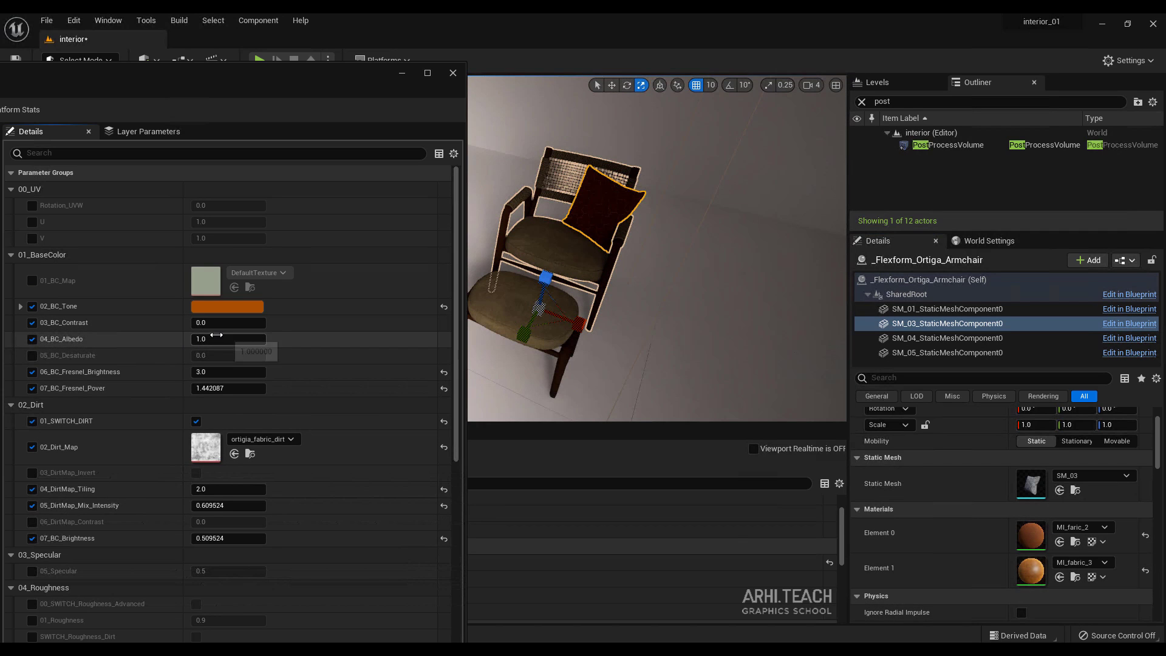
pyautogui.moveTo(228, 339); pyautogui.dragTo(255, 339)
# Raise 04_BC_Albedo in MI_fabric_1, the material of the armchair's woven backrest component SM_04, to about 7.43
pyautogui.click(947, 337)
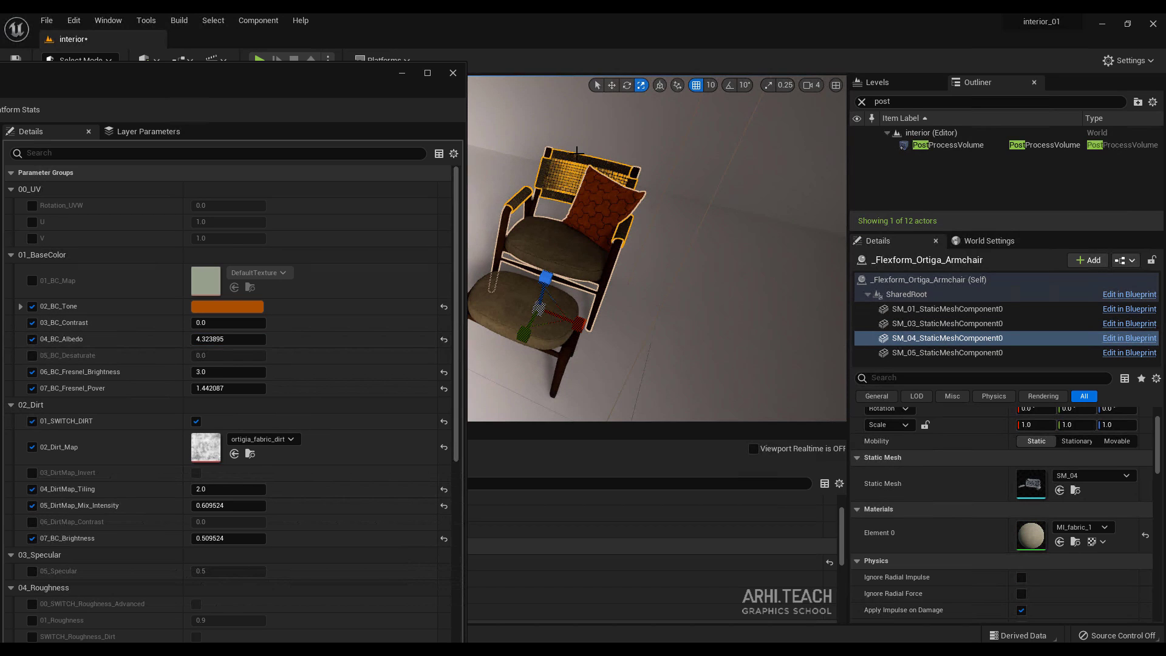
pyautogui.doubleClick(1034, 545)
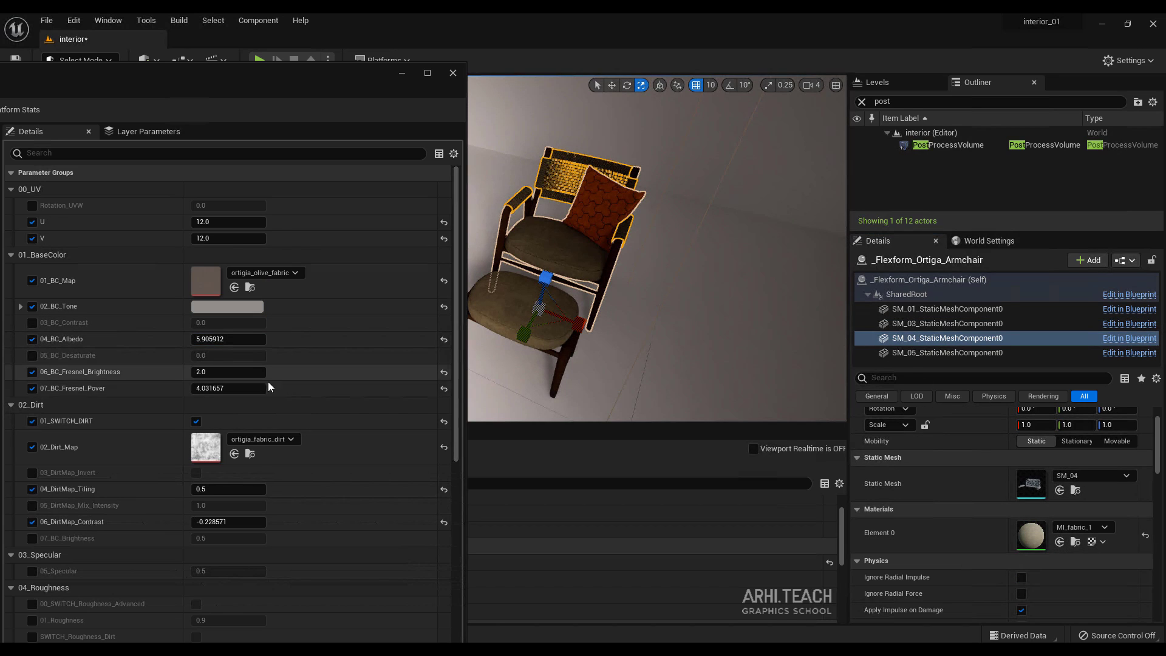
pyautogui.moveTo(229, 339); pyautogui.dragTo(333, 319)
# Lighten the armchair's wooden frame SM_05 by enabling 03_BC_Albedo in its MI_wood material and setting it to about 2.3
pyautogui.click(948, 352)
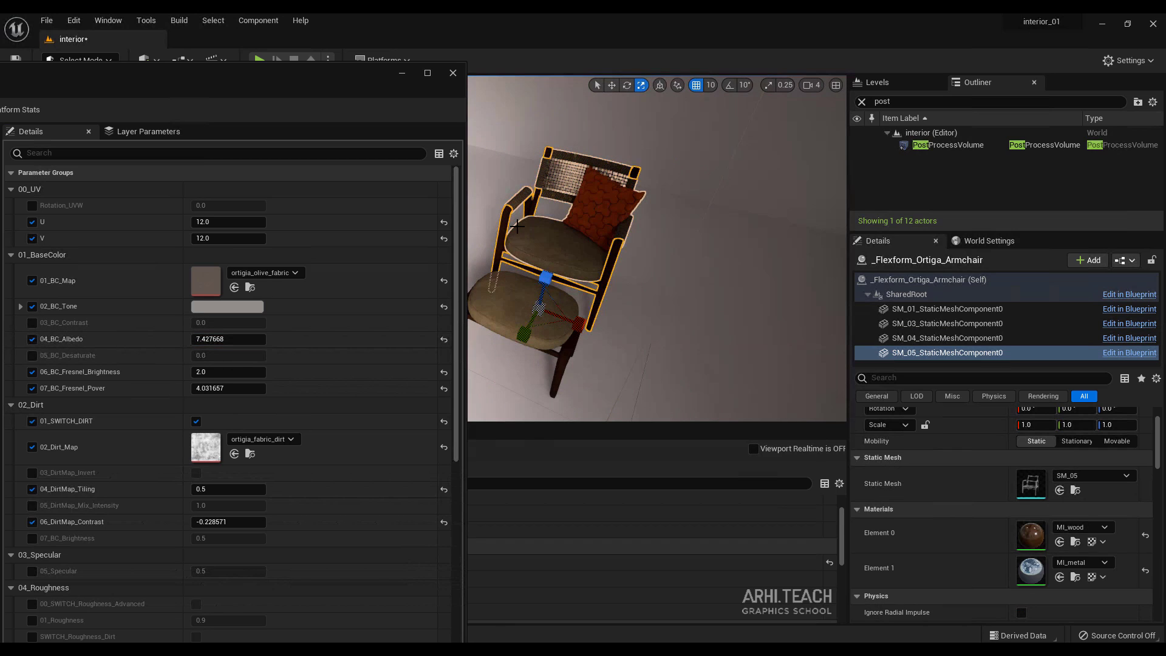
pyautogui.doubleClick(1034, 535)
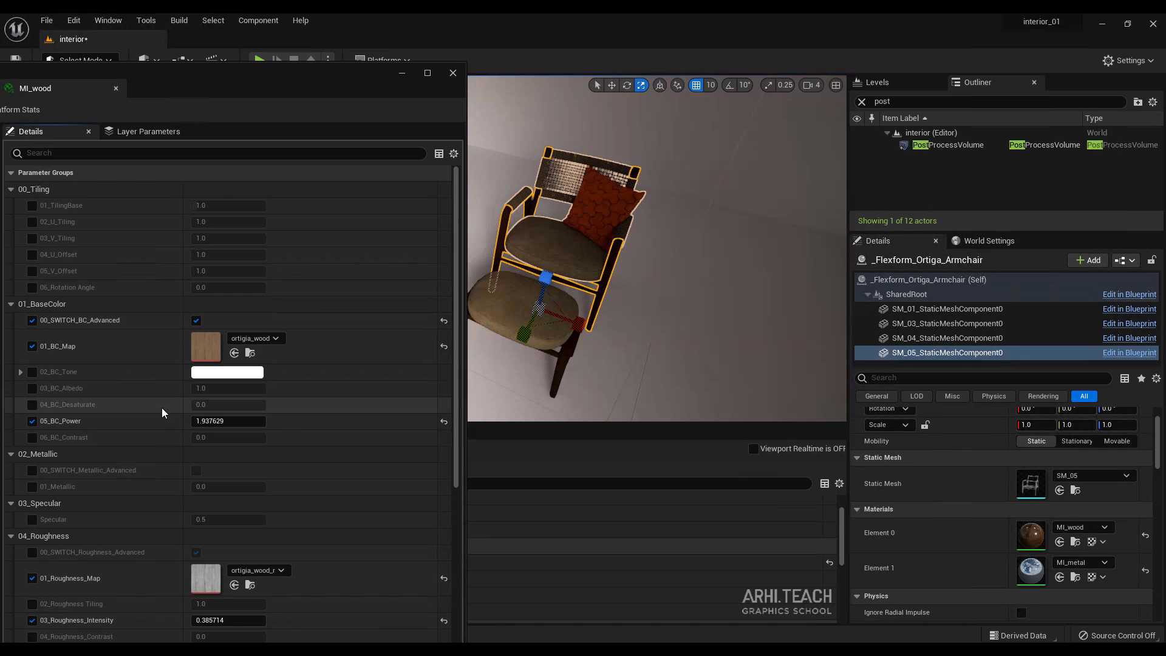
pyautogui.click(33, 388)
pyautogui.moveTo(207, 388); pyautogui.dragTo(234, 388)
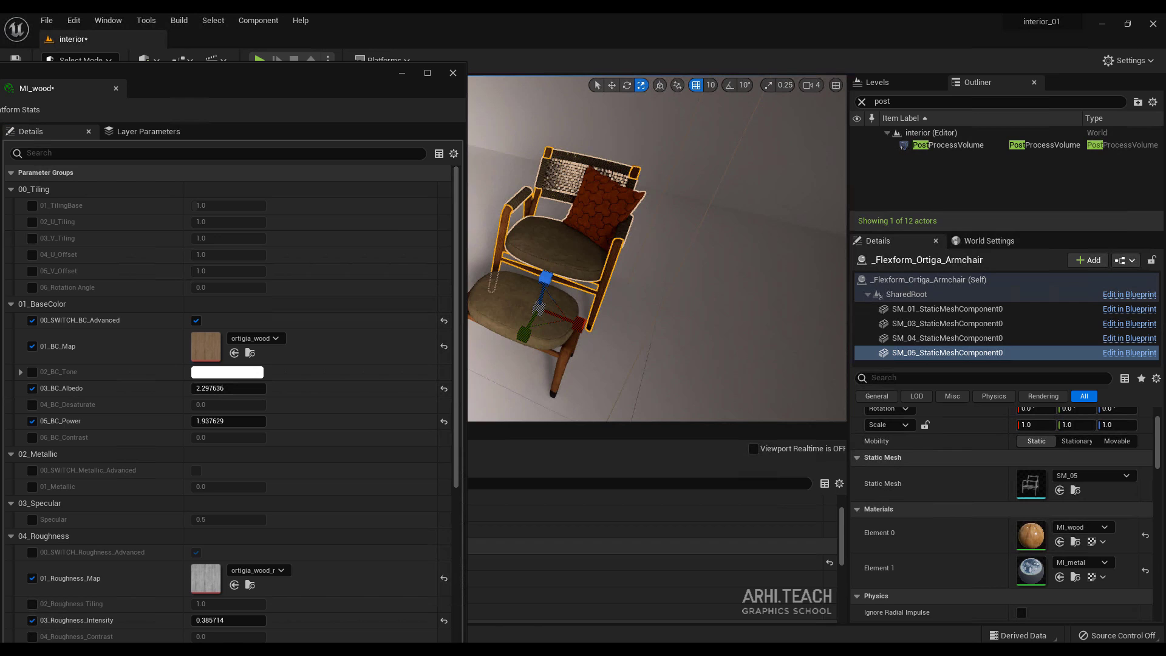
pyautogui.click(569, 156)
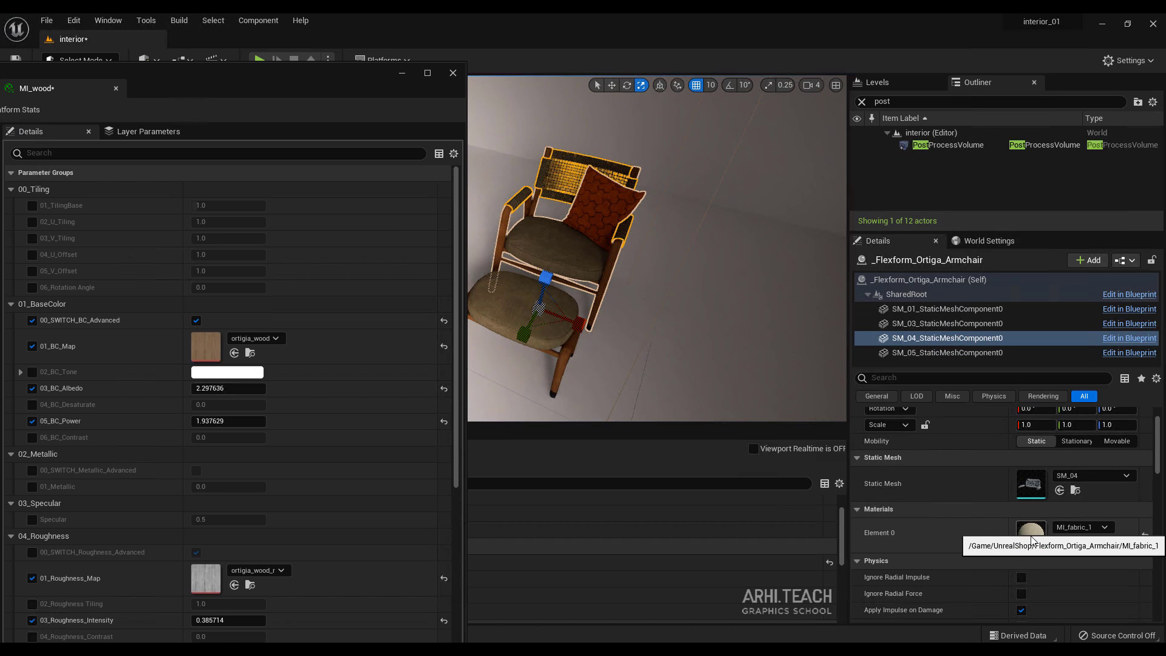
# Lighten the round Nemo armchair's upholstery by raising 04_BC_Albedo in SM_Nemo_002's material MI_Fabric_v3_5 to about 0.34
pyautogui.moveTo(590, 291); pyautogui.dragTo(486, 261, button='right')
pyautogui.click(570, 314)
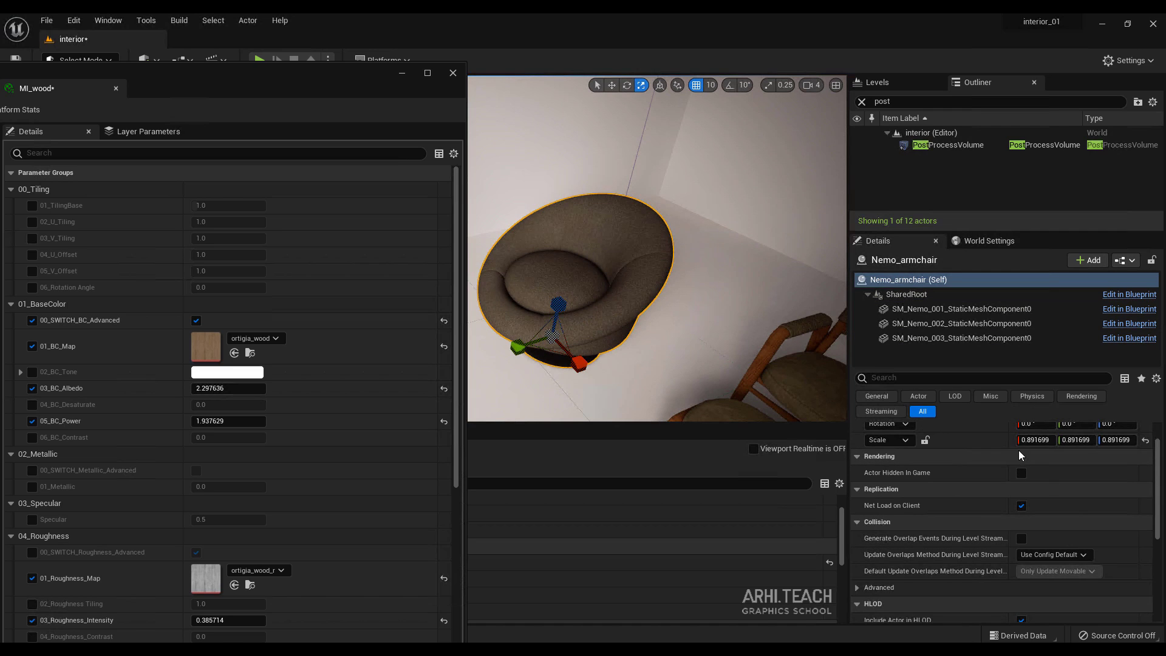
pyautogui.click(908, 309)
pyautogui.click(923, 323)
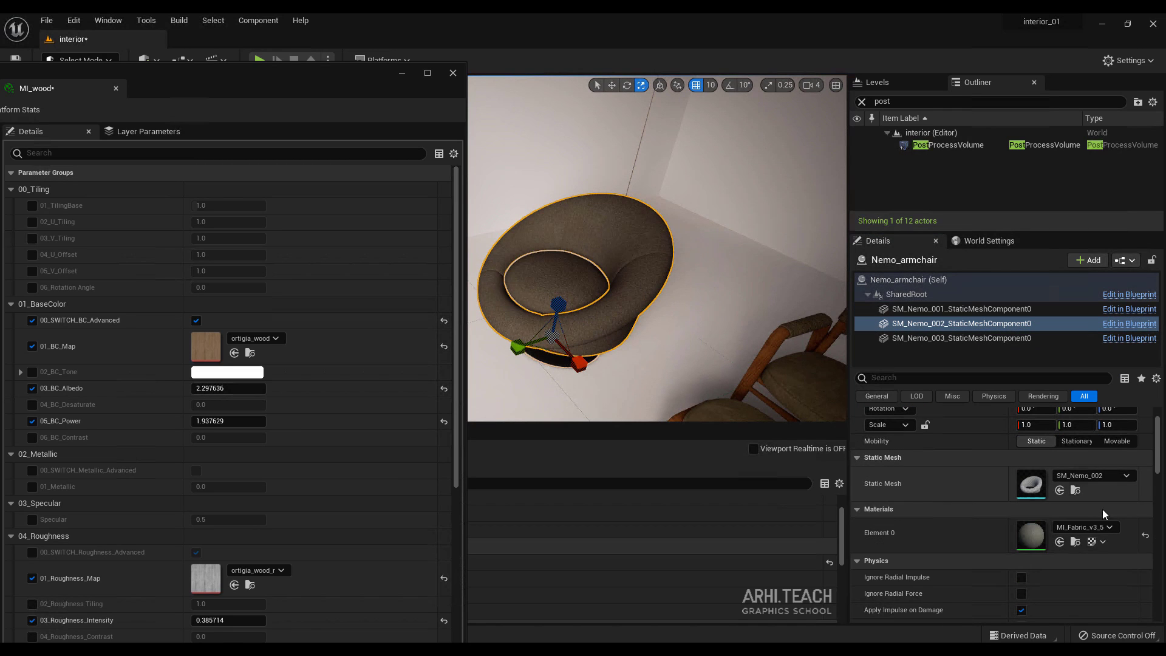
pyautogui.doubleClick(1033, 541)
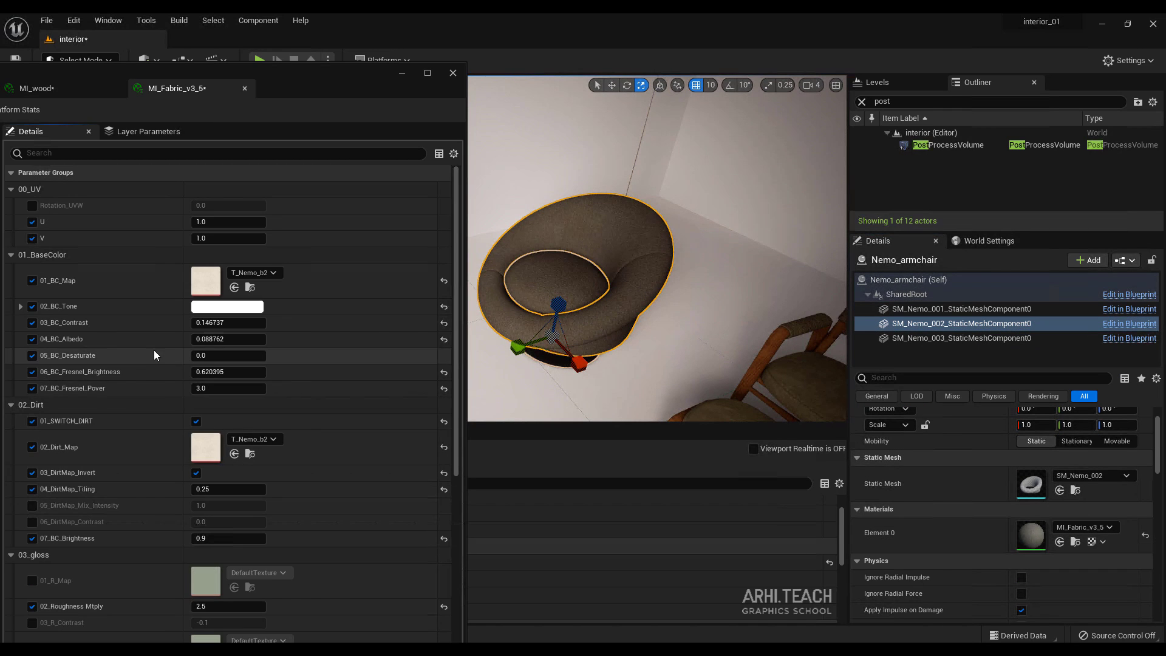
pyautogui.moveTo(213, 338); pyautogui.dragTo(255, 338)
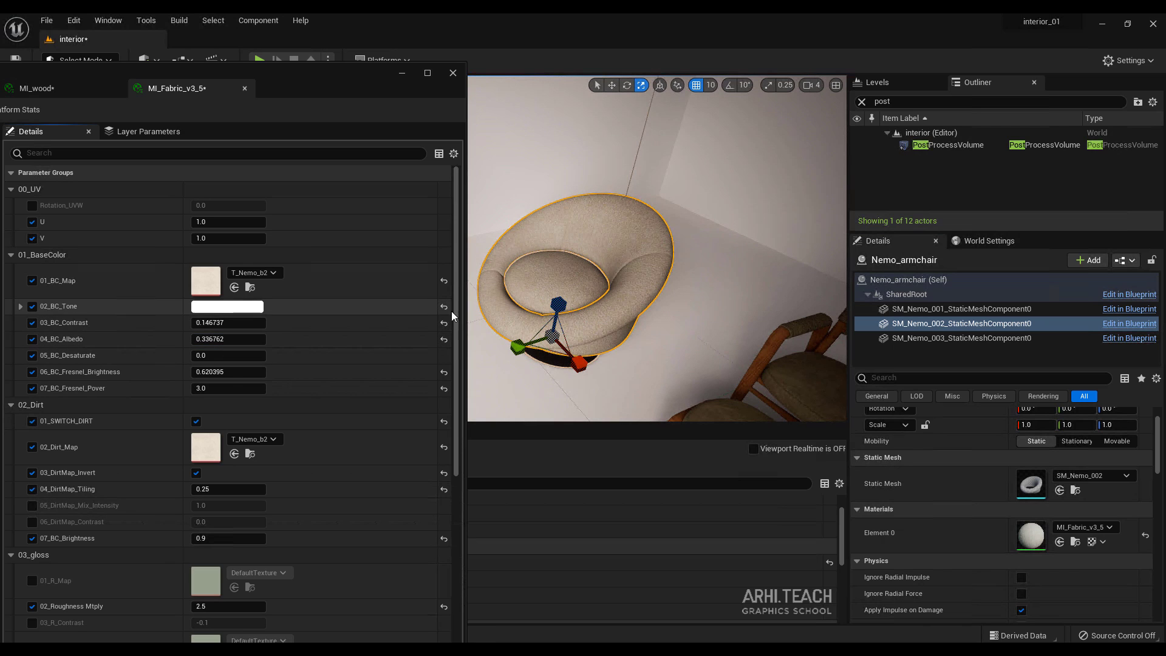
# In the Nemo armchair base's material M_metall_v1_Inst, set Metall_color to a light grey of value 0.552083 and Metallic to about 0.867
pyautogui.moveTo(564, 328); pyautogui.dragTo(595, 306, button='right')
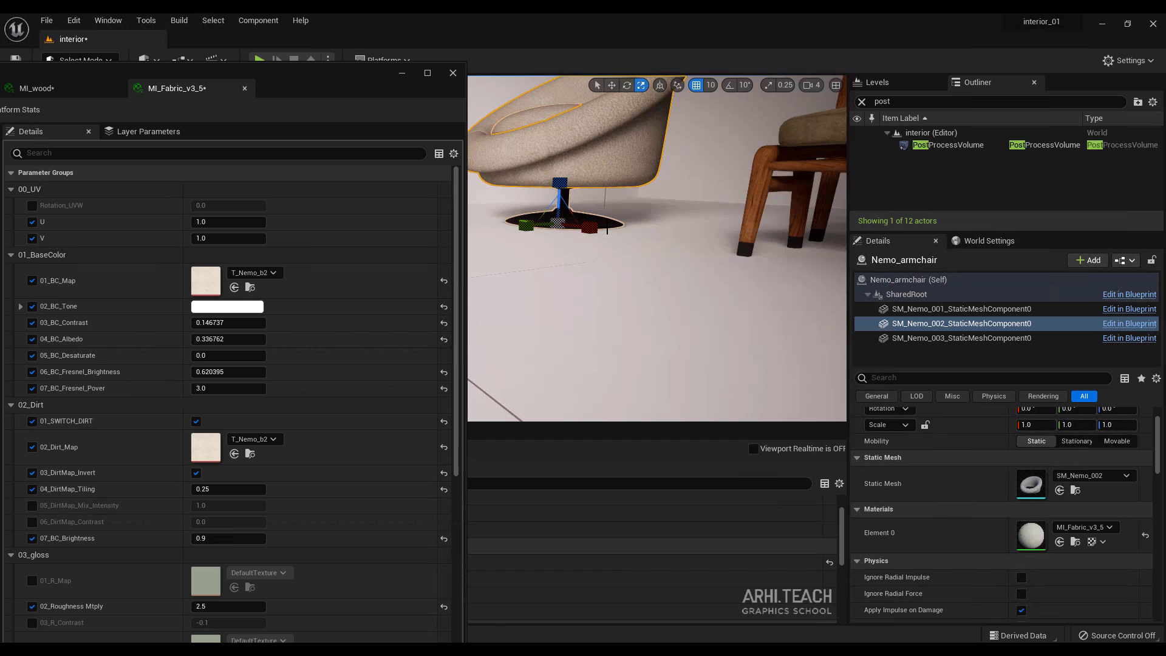
pyautogui.click(962, 308)
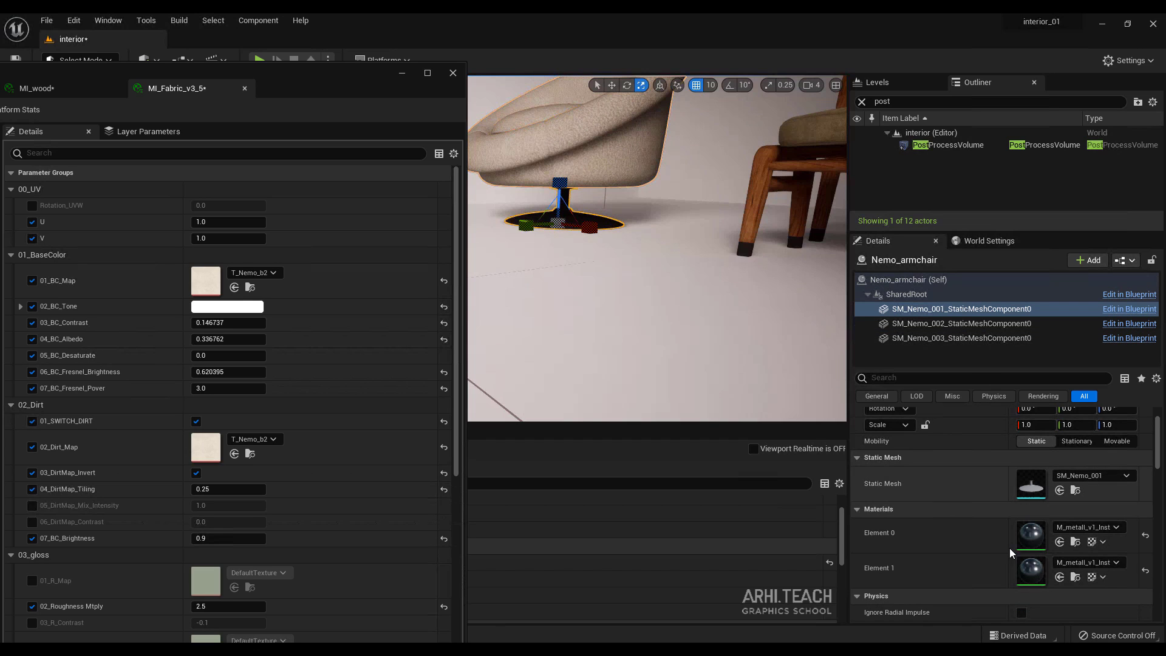
pyautogui.doubleClick(1030, 534)
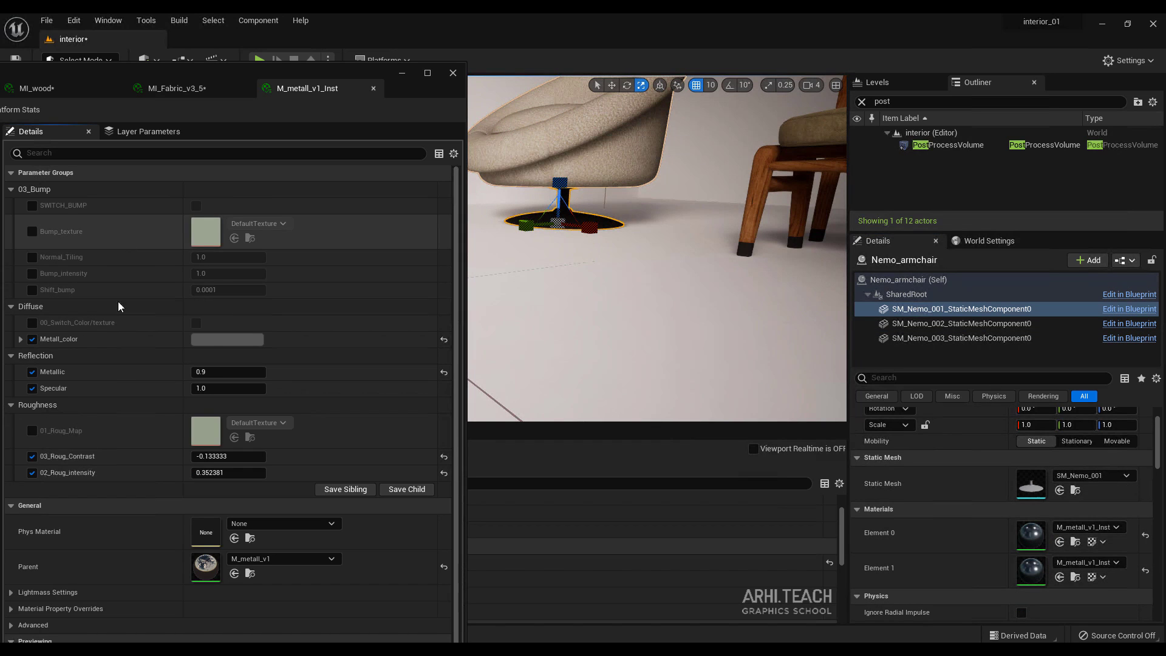
pyautogui.click(227, 339)
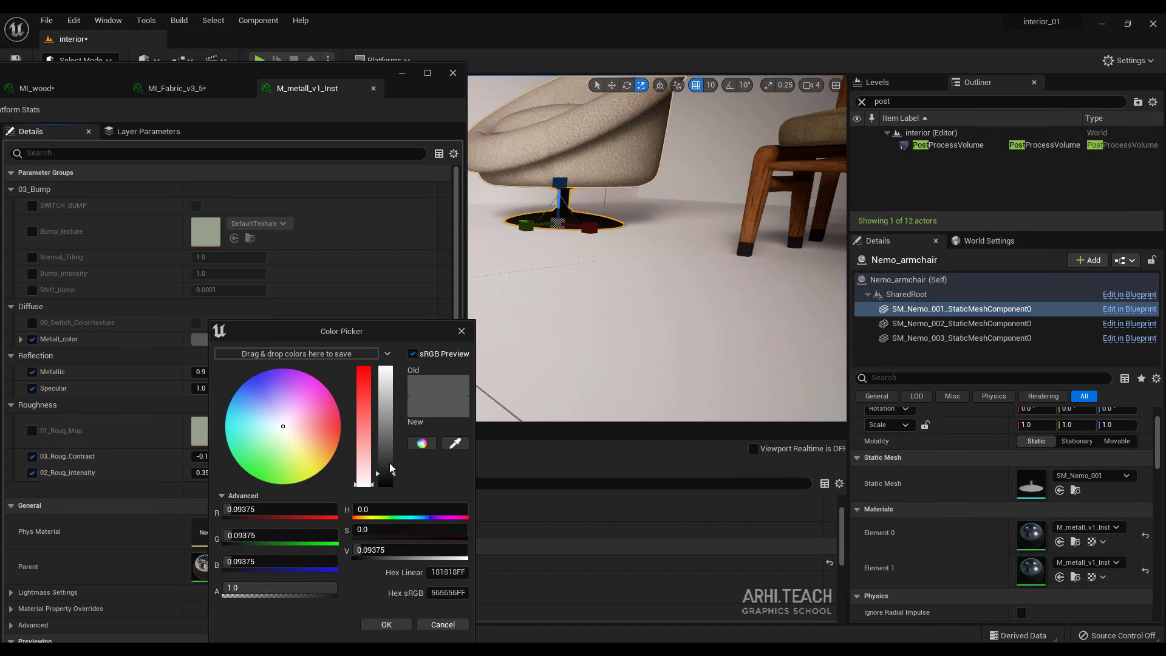
pyautogui.moveTo(391, 468); pyautogui.dragTo(392, 420)
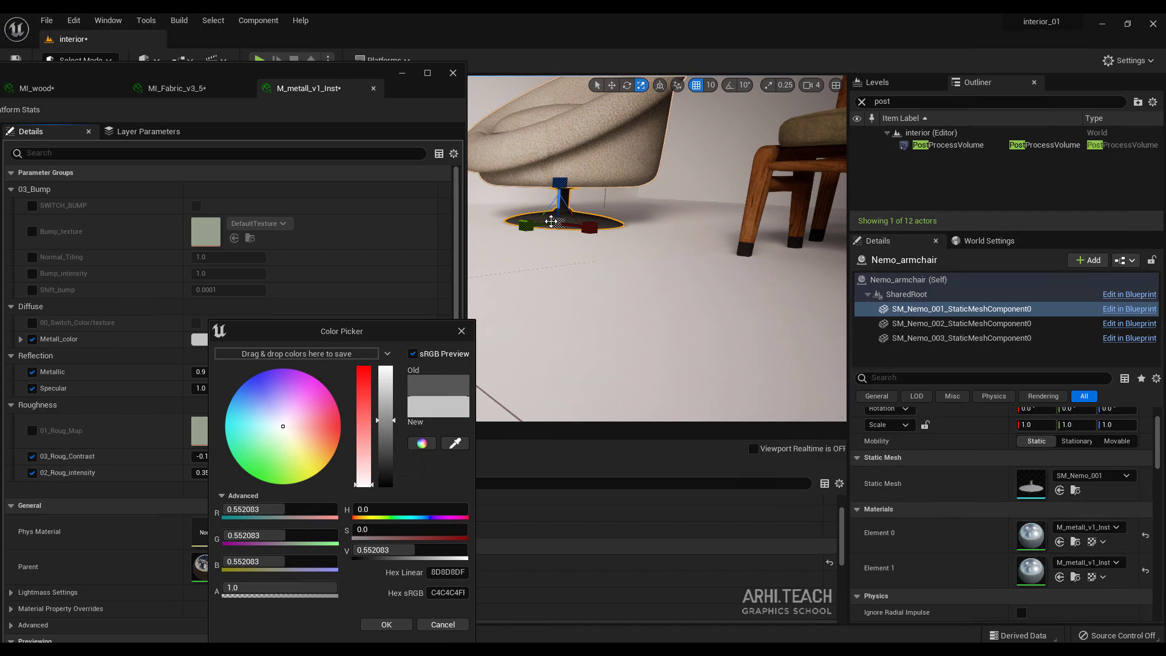
pyautogui.keyDown('alt'); pyautogui.moveTo(551, 221); pyautogui.dragTo(586, 221); pyautogui.keyUp('alt')
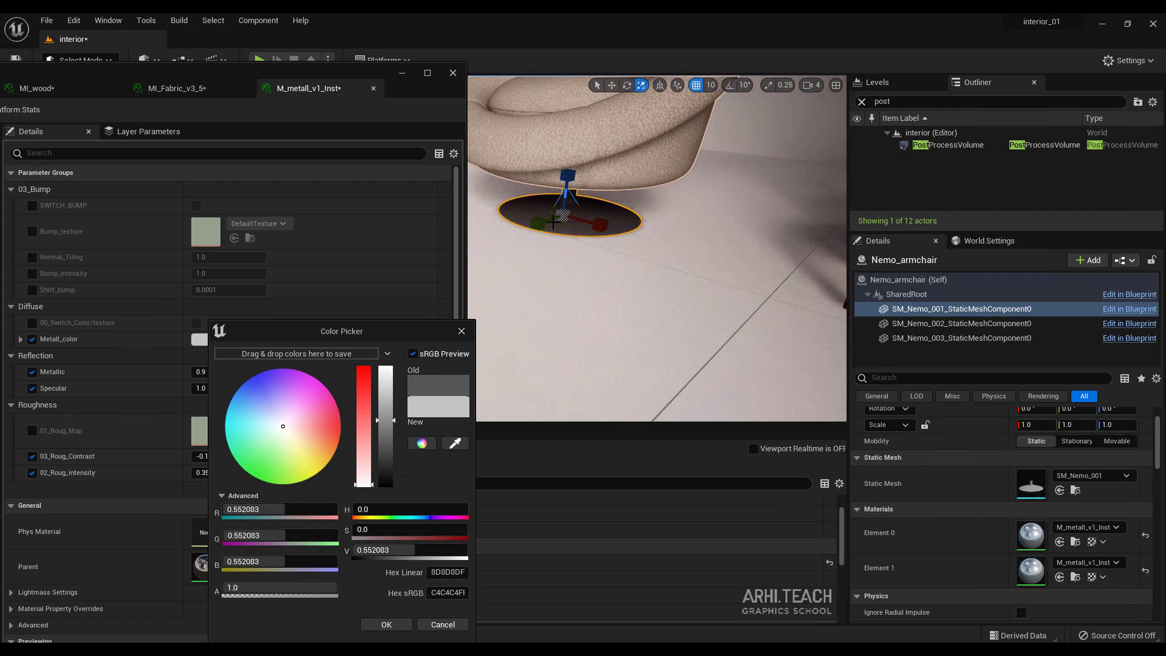
pyautogui.click(814, 85)
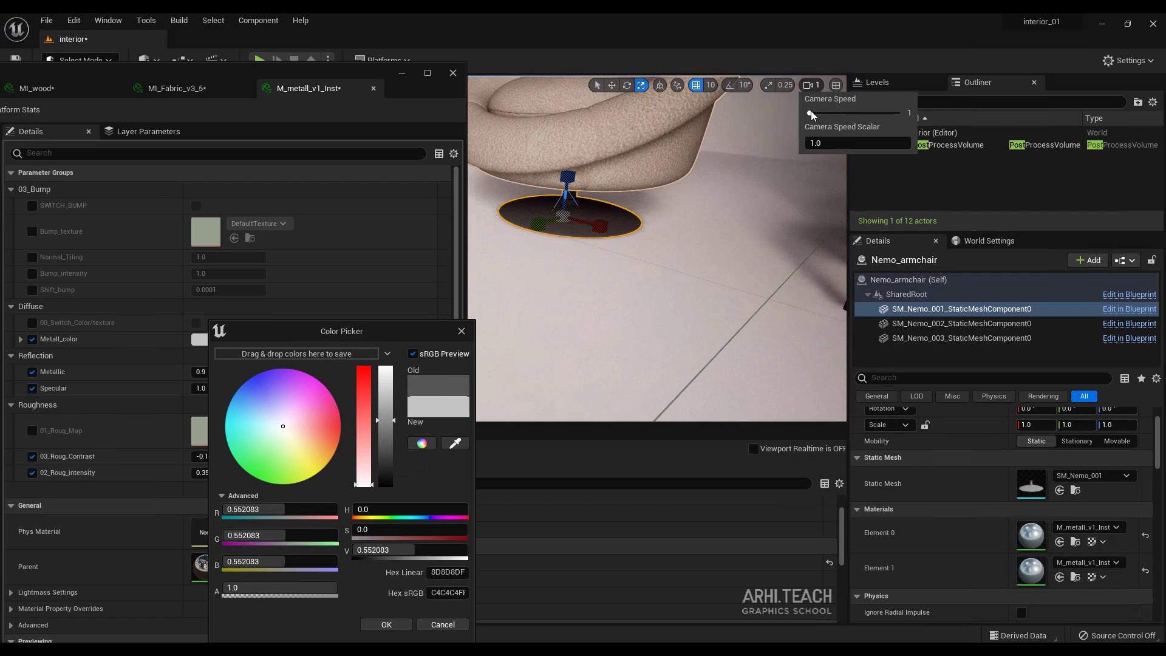
pyautogui.moveTo(702, 216); pyautogui.dragTo(780, 177, button='right')
pyautogui.moveTo(601, 281); pyautogui.dragTo(589, 282, button='right')
pyautogui.click(386, 625)
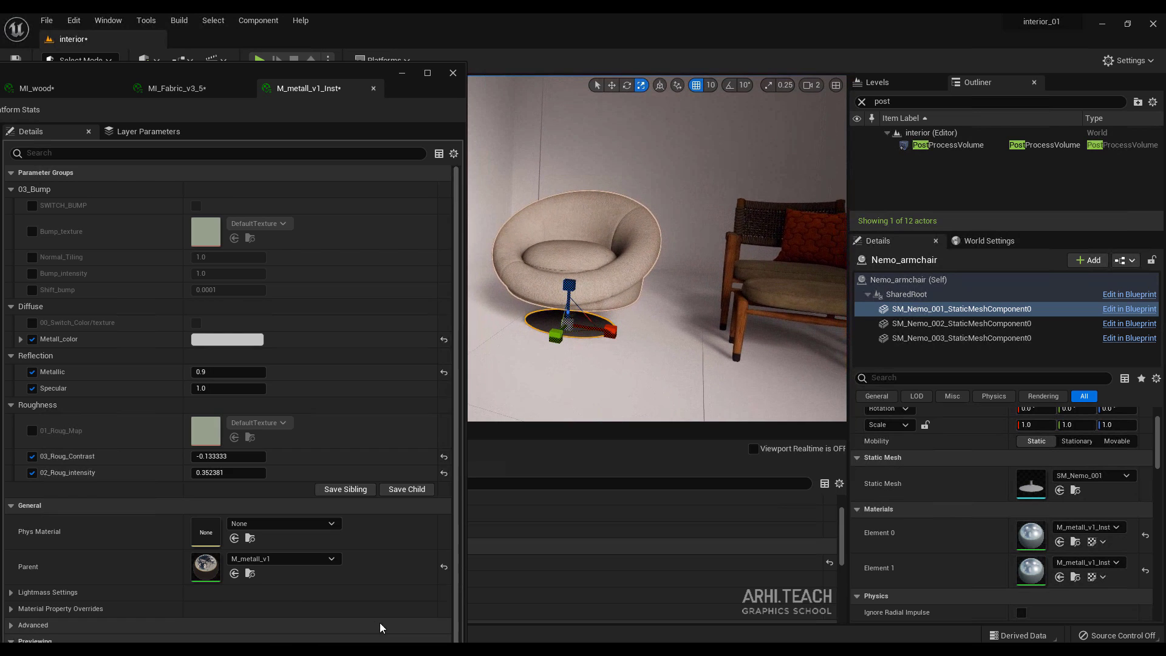
pyautogui.moveTo(211, 370); pyautogui.dragTo(200, 369)
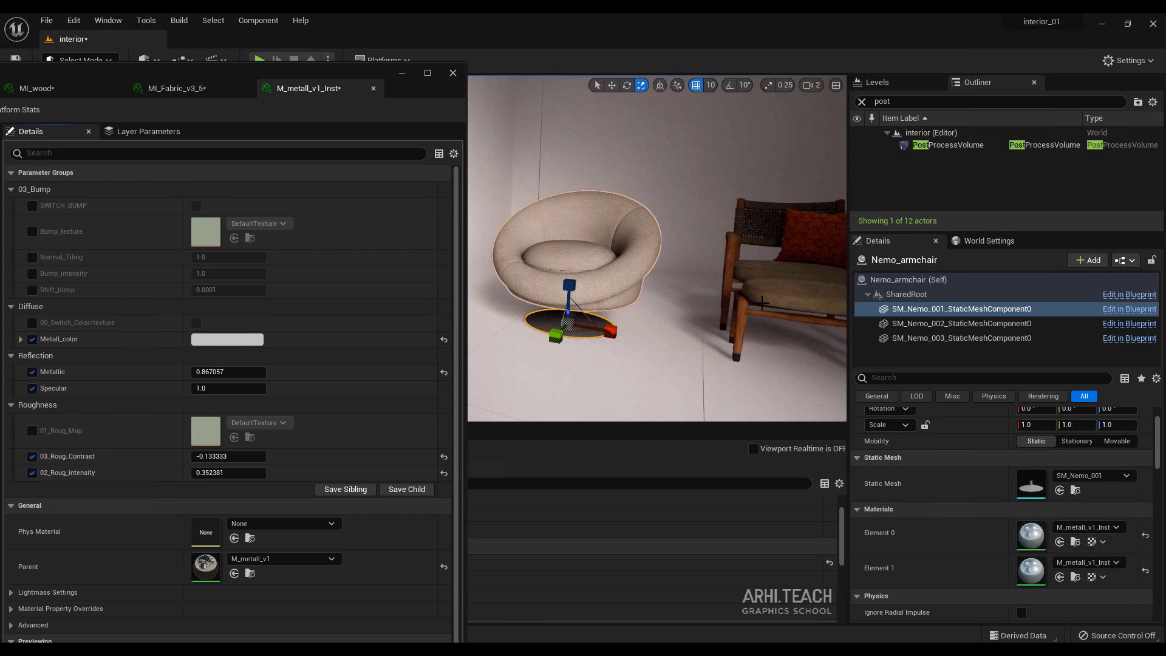
pyautogui.moveTo(602, 304); pyautogui.dragTo(574, 331, button='right')
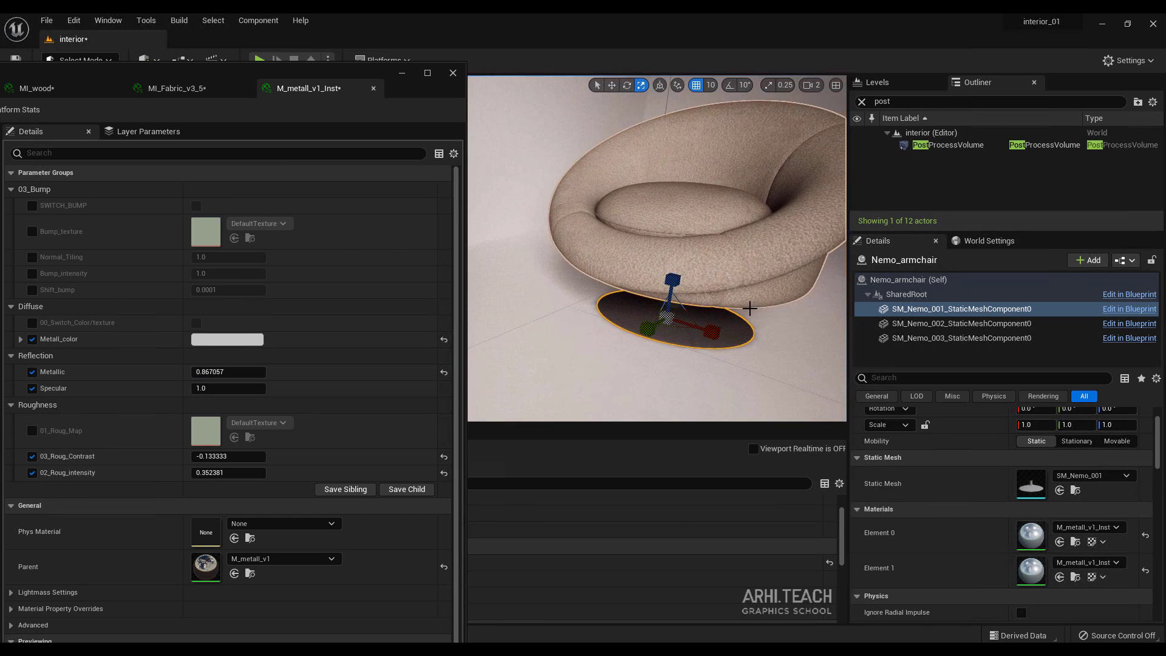
# Clear the selection, close the material instance editor and save all modified assets of the project
pyautogui.press('Escape')
pyautogui.moveTo(655, 273)
pyautogui.mouseDown(button='right')
pyautogui.moveTo(774, 265)
pyautogui.moveTo(662, 258)
pyautogui.moveTo(735, 252)
pyautogui.moveTo(633, 256)
pyautogui.moveTo(655, 252)
pyautogui.mouseUp(button='right')
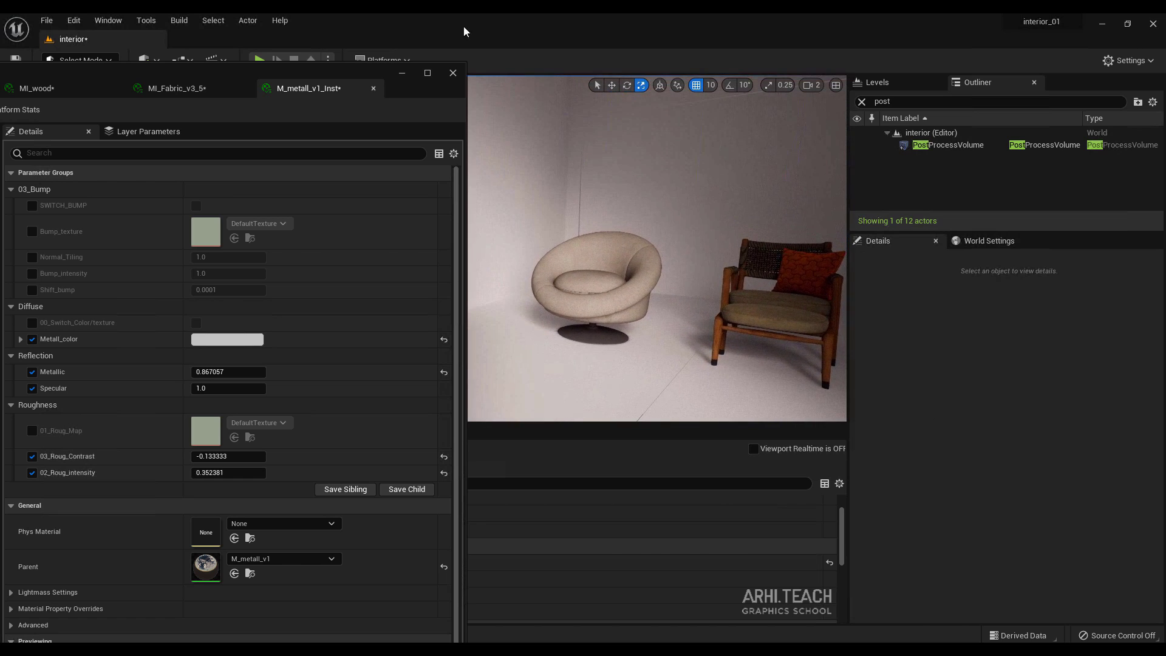
pyautogui.click(451, 74)
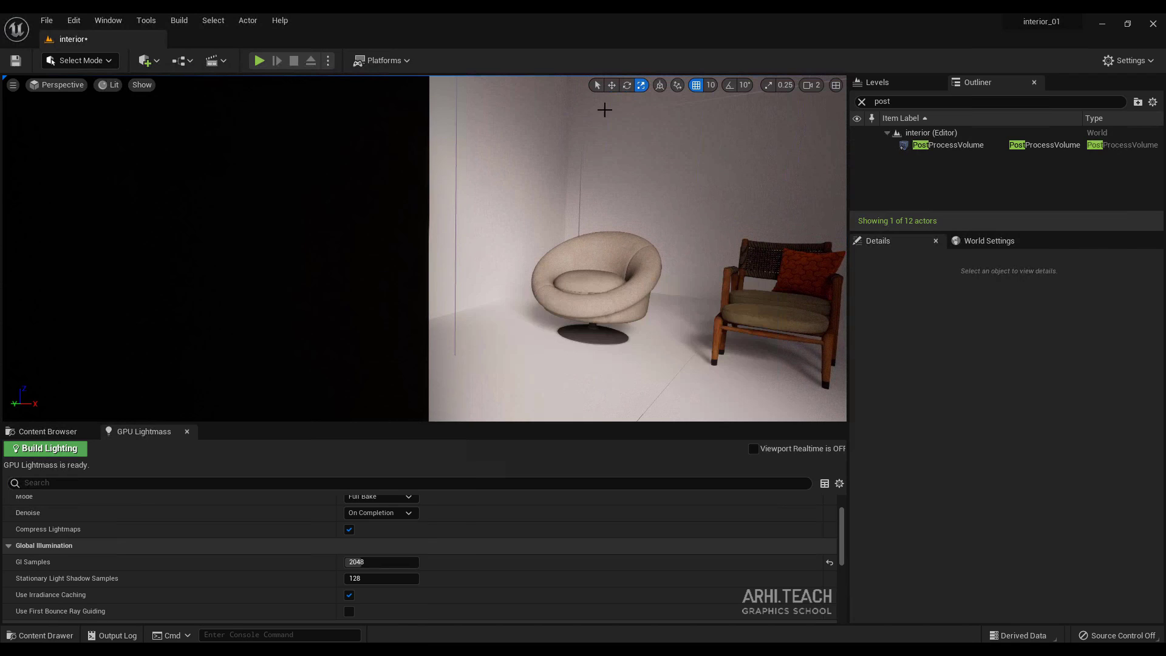
pyautogui.moveTo(642, 259)
pyautogui.mouseDown(button='right')
pyautogui.moveTo(674, 267)
pyautogui.moveTo(653, 268)
pyautogui.mouseUp(button='right')
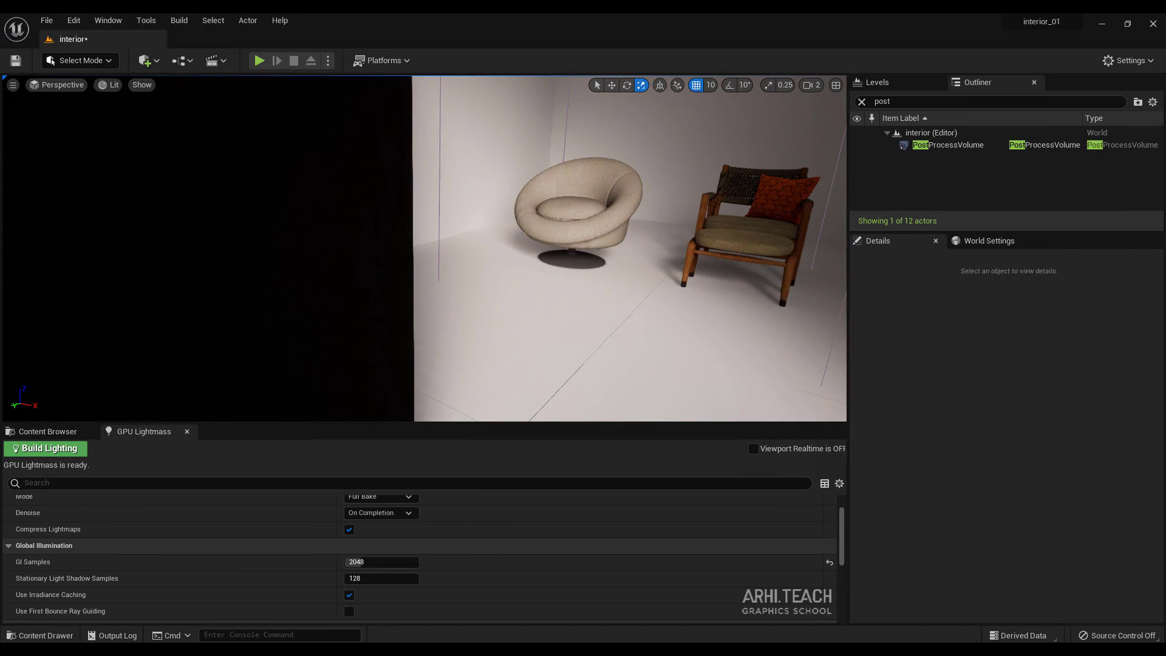
pyautogui.click(47, 431)
pyautogui.click(143, 450)
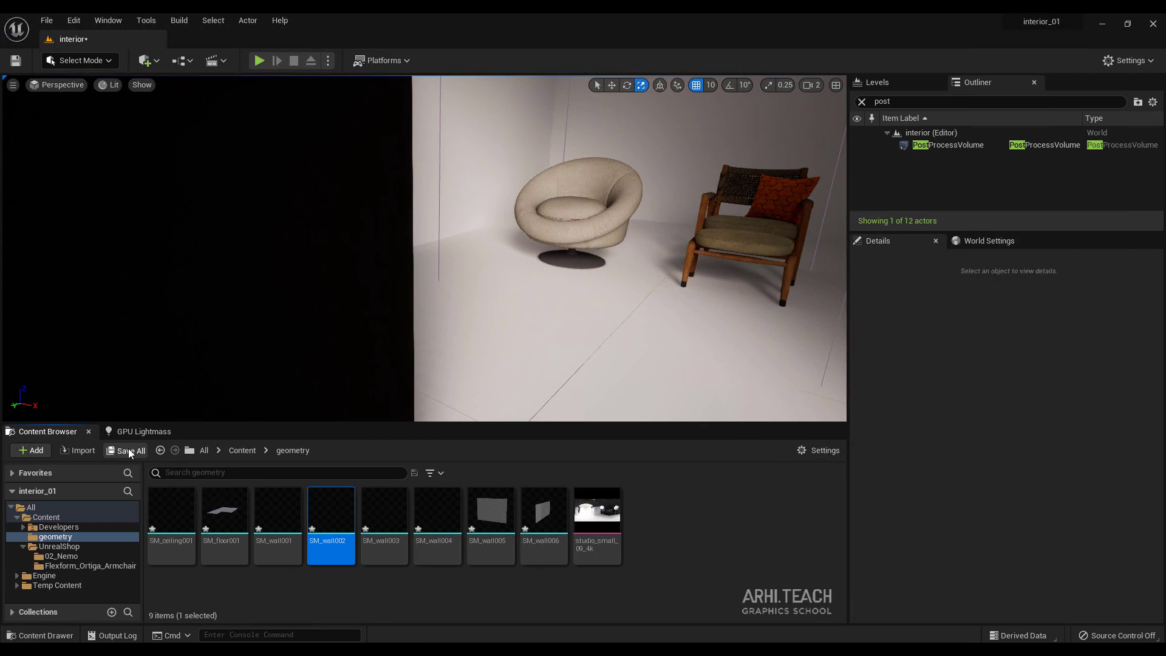
pyautogui.click(687, 476)
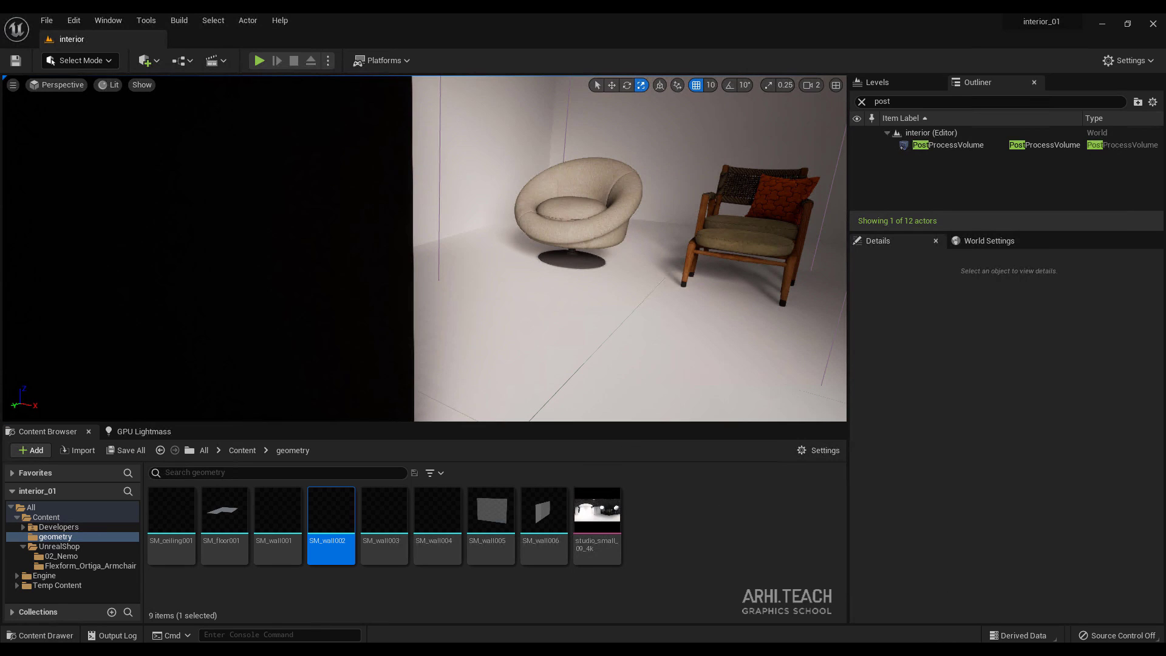
# Display the contents of the UnrealShop folder together with its 02_Nemo and Flexform_Ortiga_Armchair subfolders
pyautogui.click(60, 547)
pyautogui.keyDown('ctrl'); pyautogui.click(76, 556); pyautogui.keyUp('ctrl')
pyautogui.keyDown('ctrl'); pyautogui.click(82, 566); pyautogui.keyUp('ctrl')
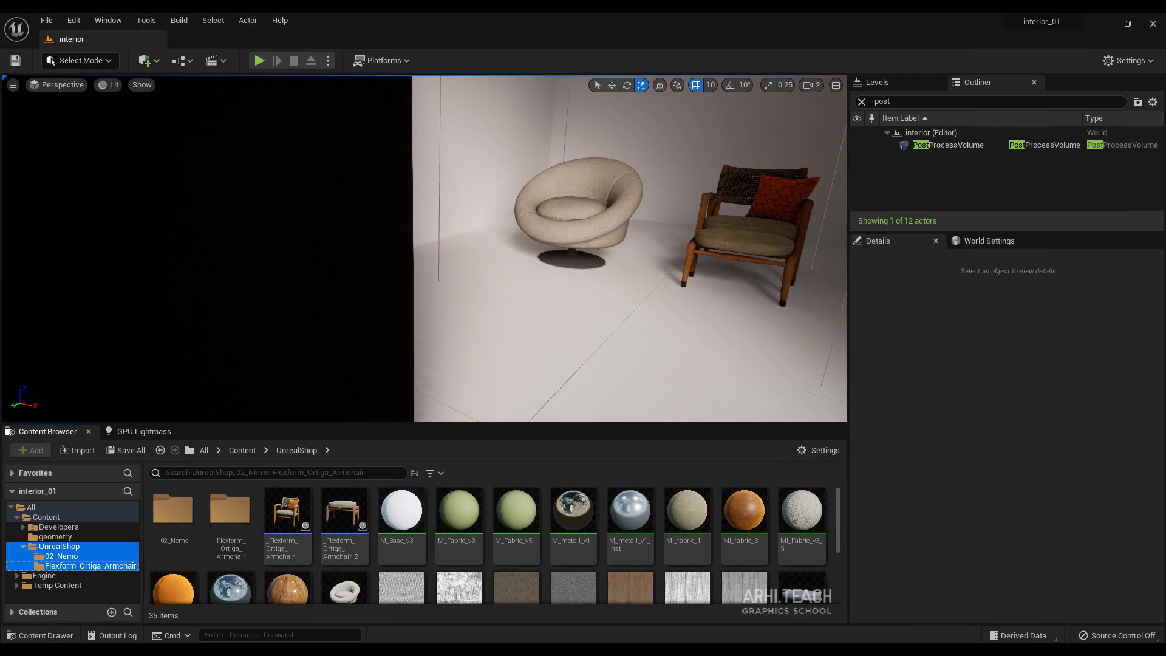
# Switch to the browser, search the unreal.shop store for parquet and open the OAK PARQUET model
pyautogui.click(957, 650)
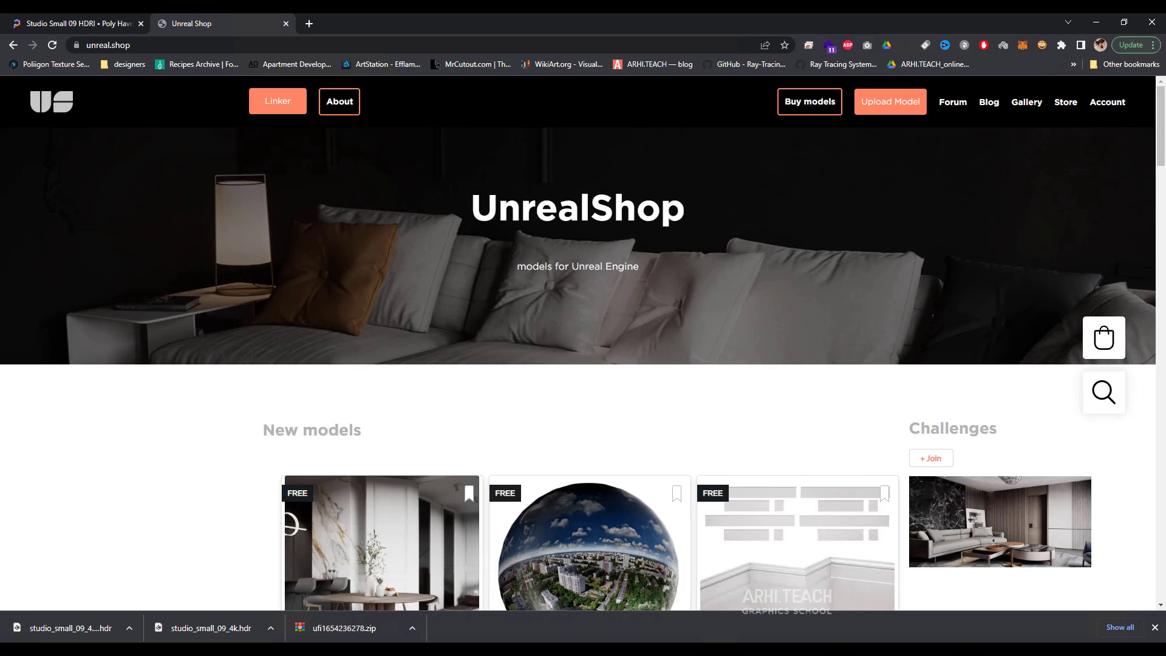
pyautogui.click(1104, 395)
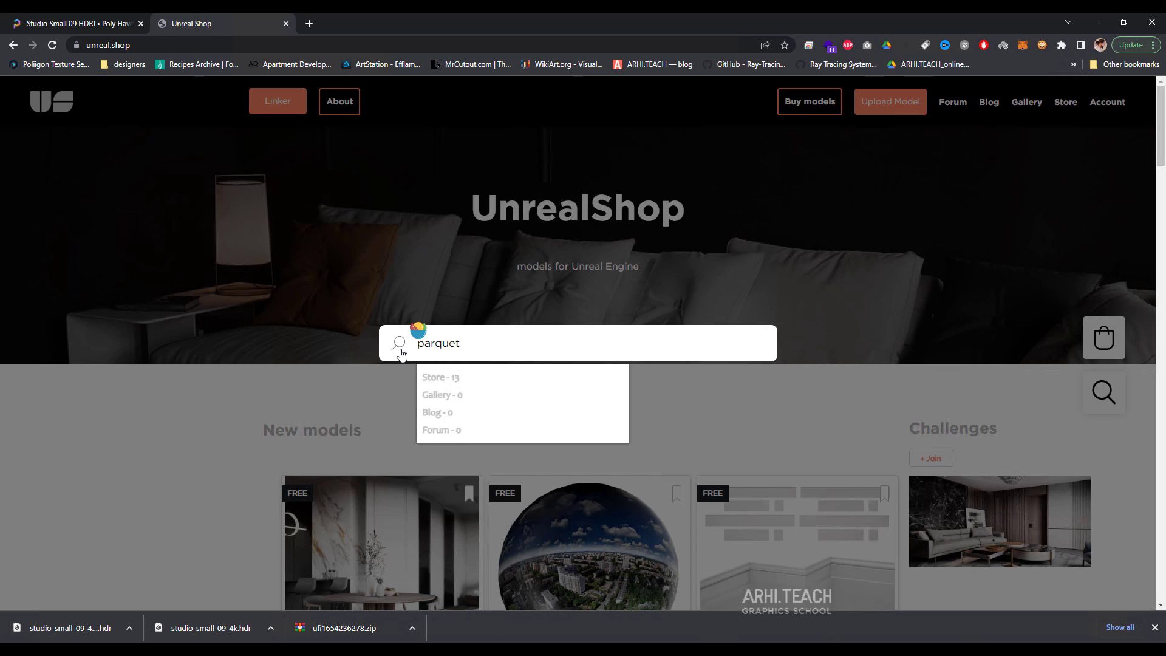
pyautogui.click(444, 377)
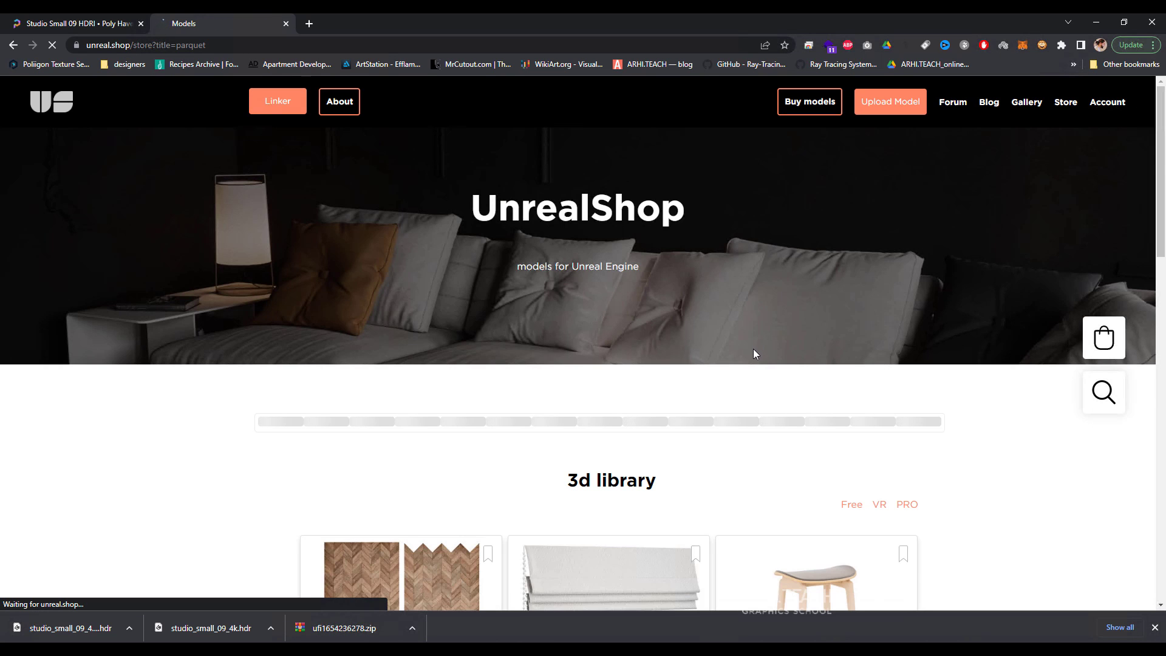
pyautogui.scroll(-3, 744, 357)
pyautogui.scroll(-2, 422, 483)
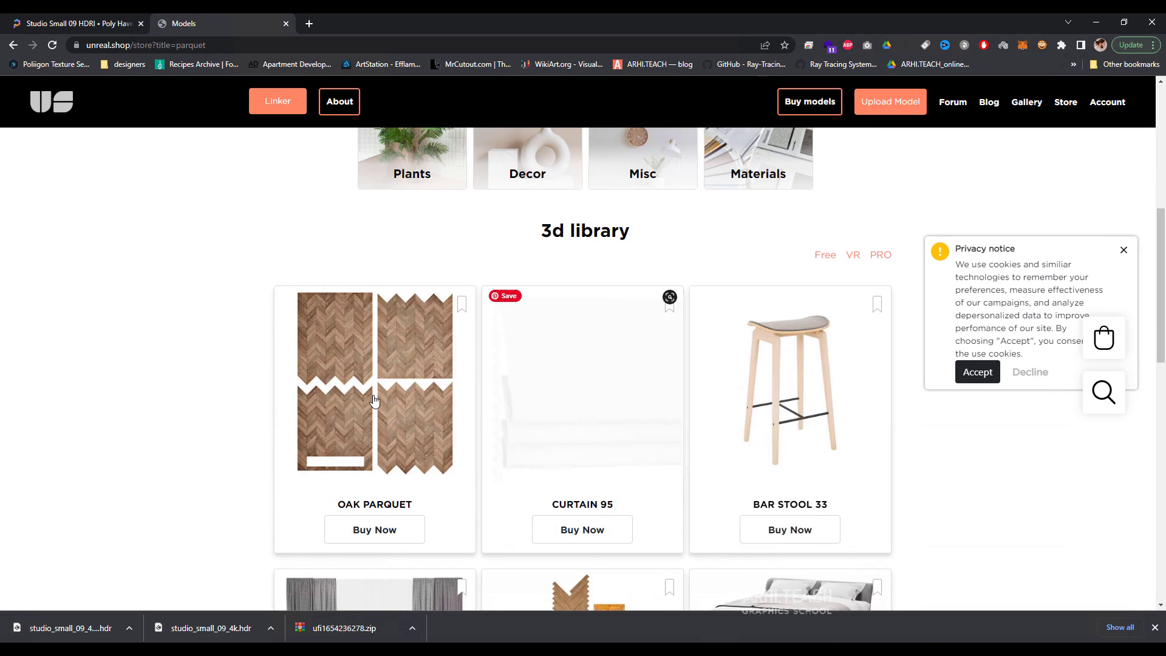
pyautogui.click(375, 402)
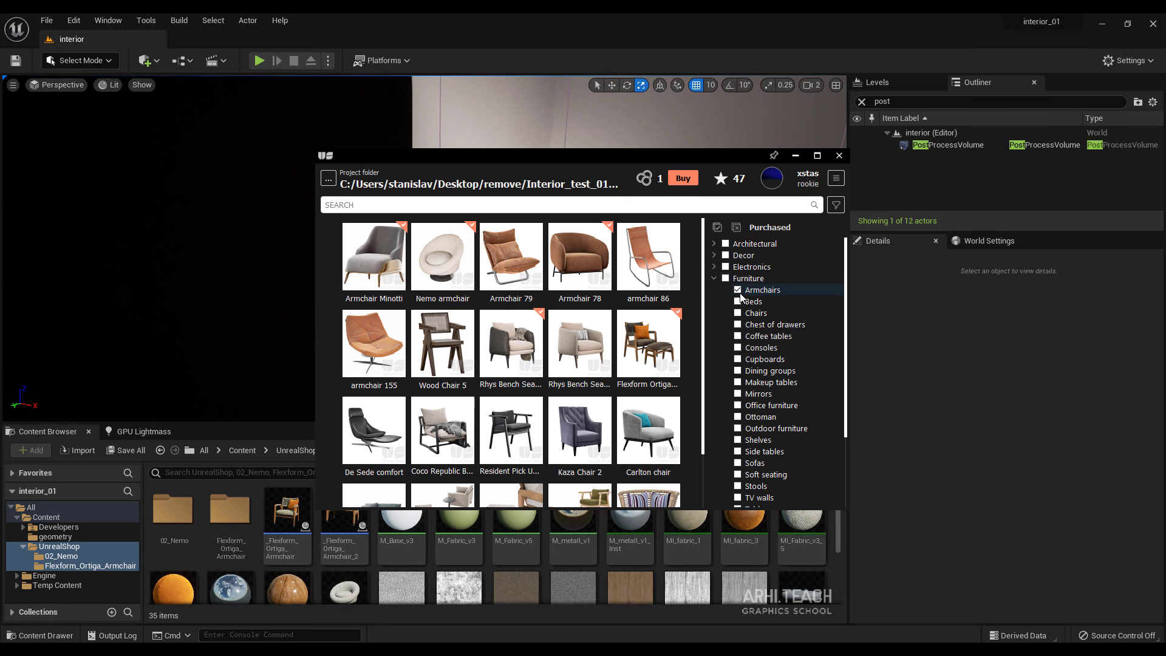
# In the UnrealShop Linker, replace the Armchairs filter with the Decor category Other decorative objects
pyautogui.click(738, 290)
pyautogui.click(715, 279)
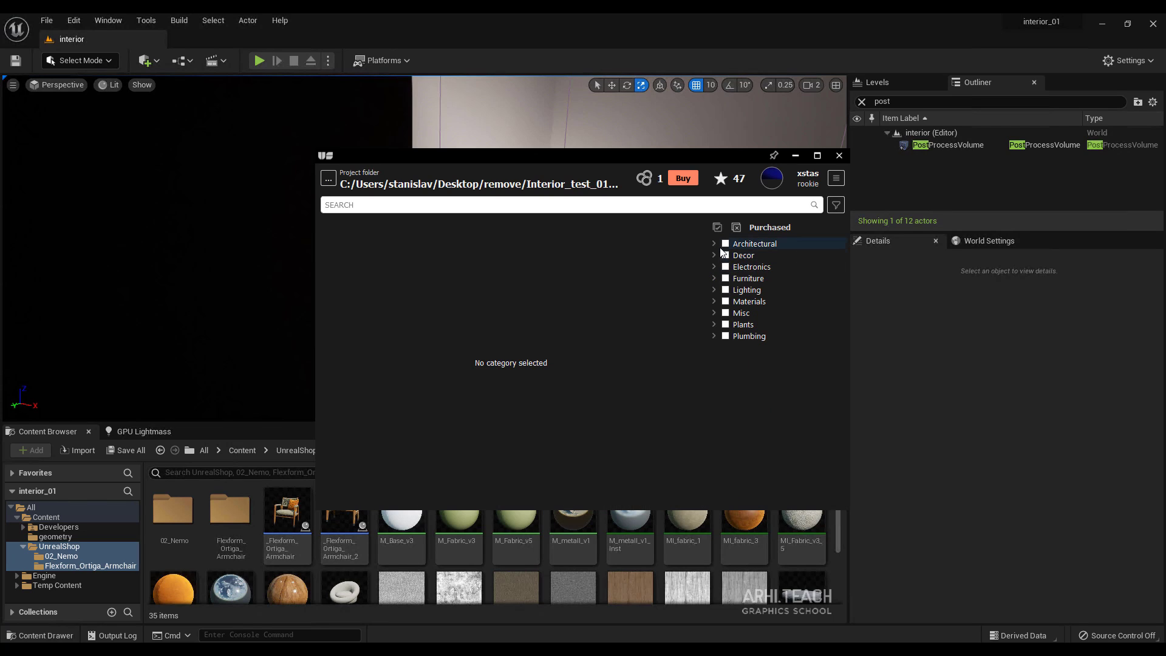
pyautogui.click(713, 255)
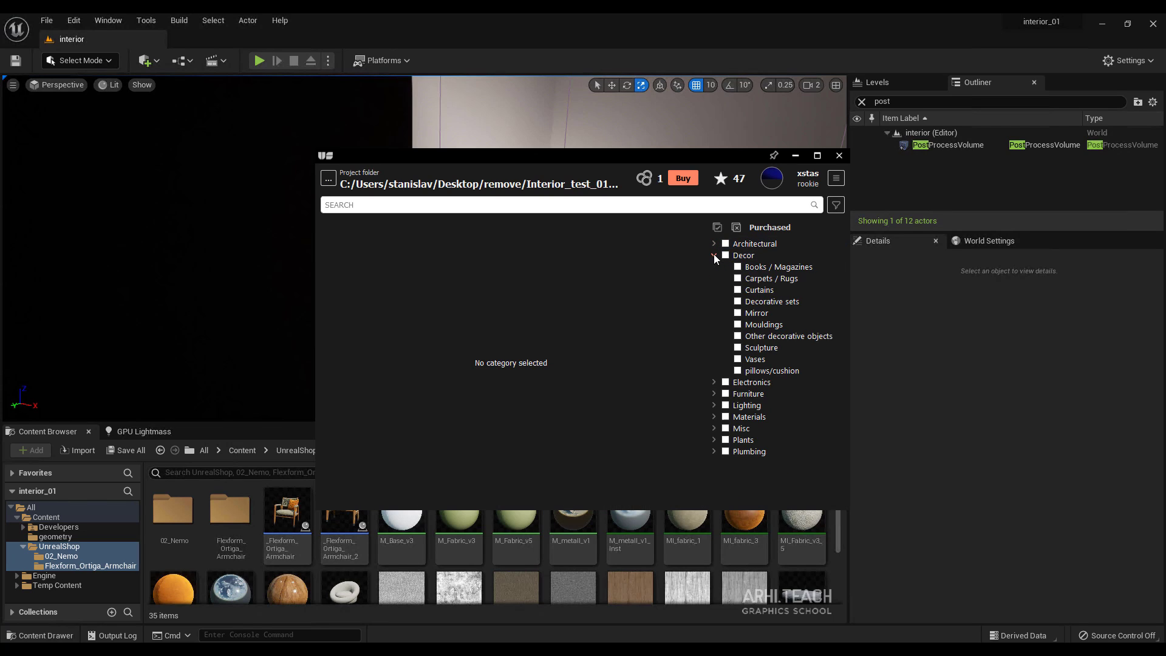
pyautogui.click(738, 337)
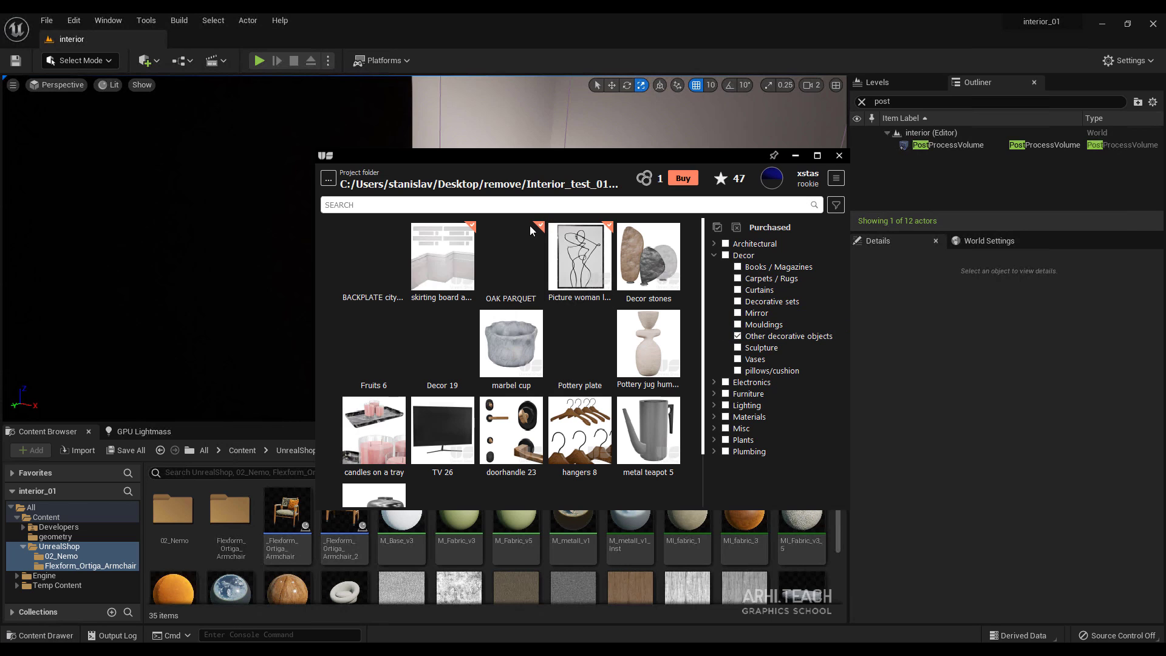
# Examine the preview images of OAK PARQUET and BACKPLATE city by day in their product descriptions
pyautogui.click(509, 260)
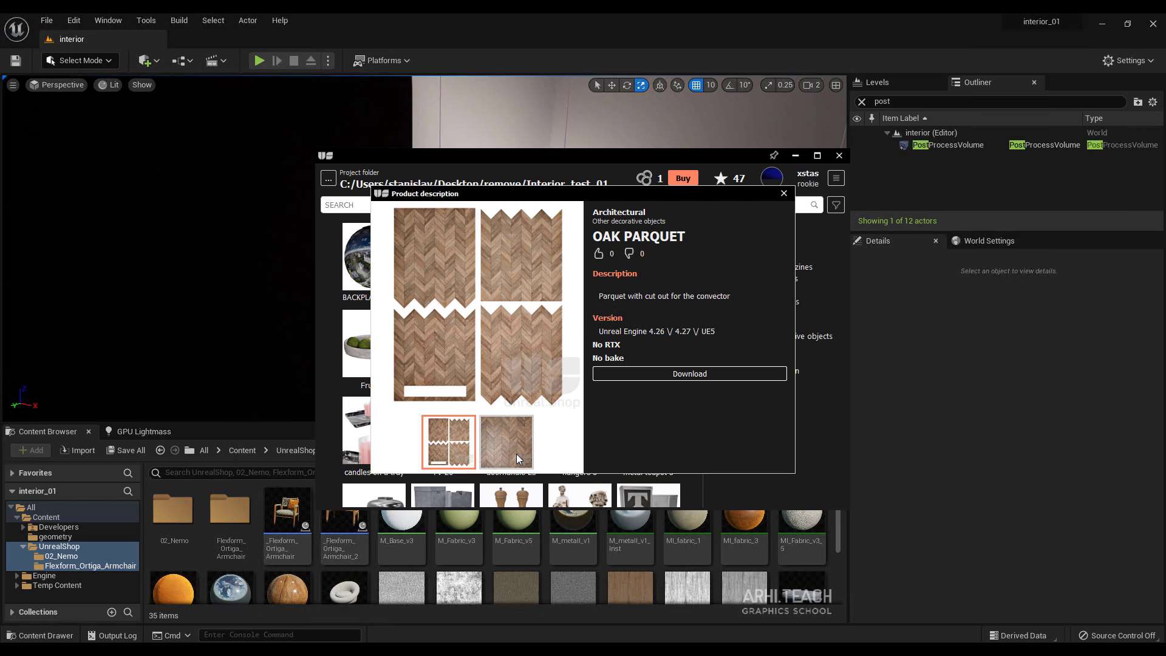
pyautogui.click(516, 454)
pyautogui.click(464, 442)
pyautogui.click(498, 447)
pyautogui.click(783, 193)
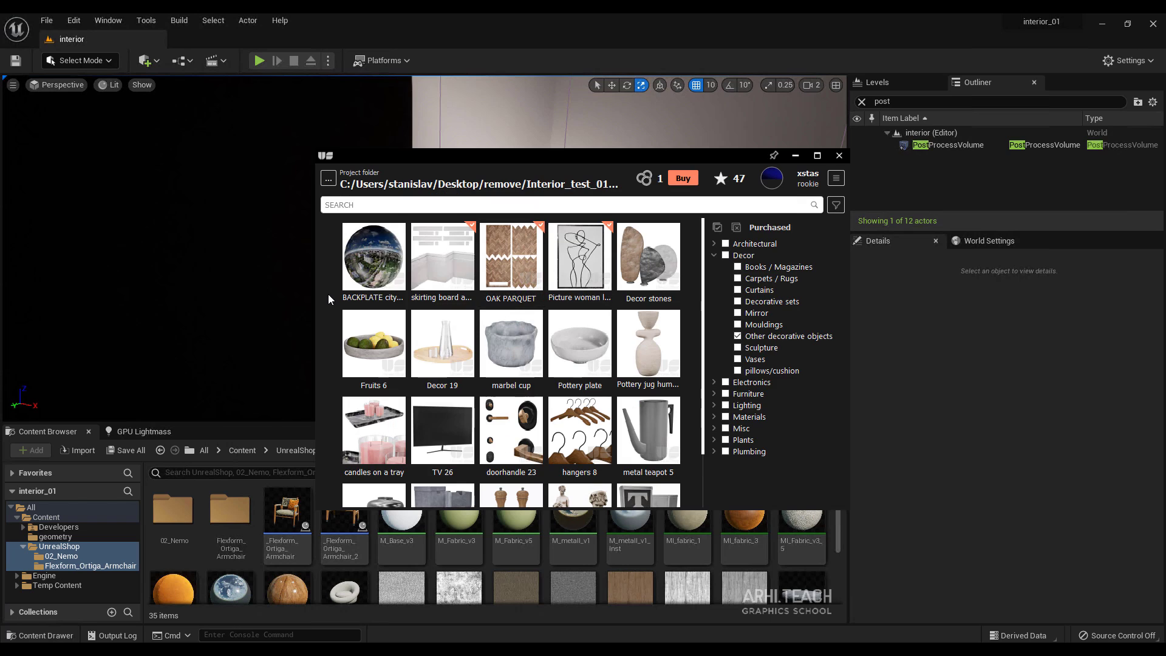
pyautogui.click(367, 282)
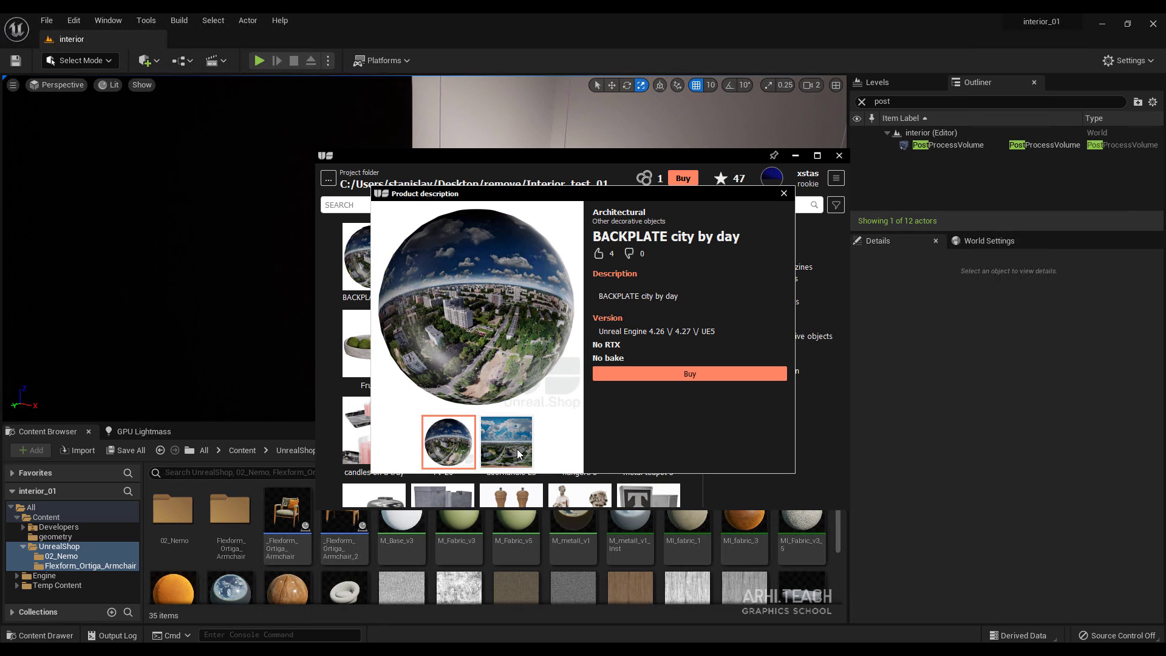
pyautogui.click(513, 445)
pyautogui.click(784, 192)
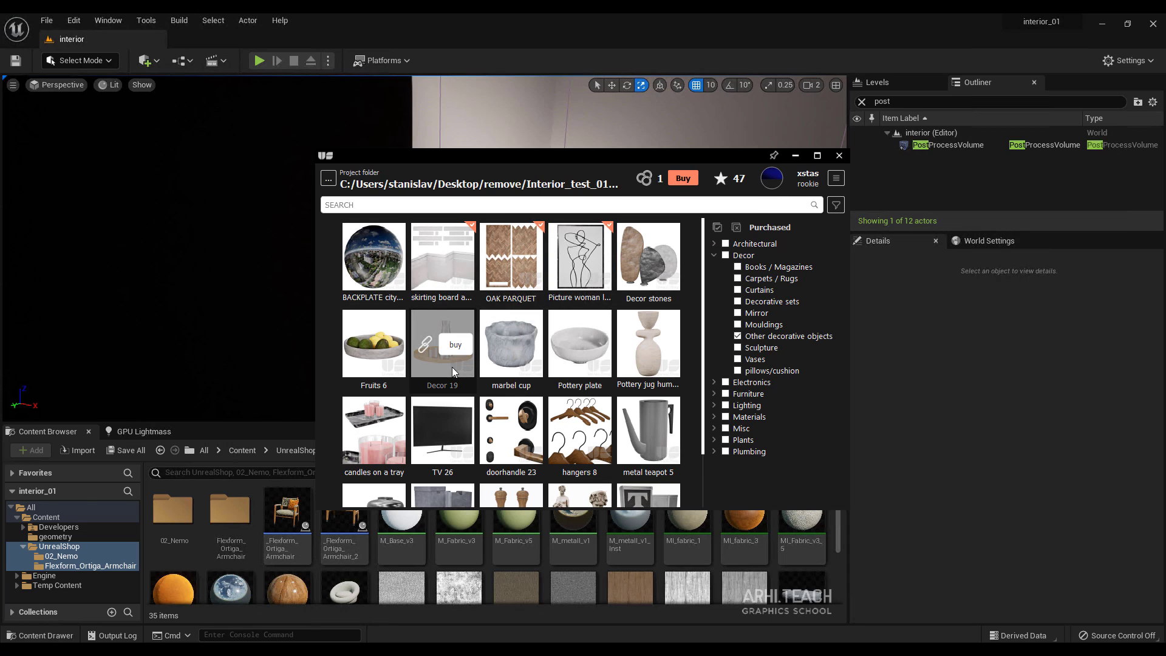
# Buy BACKPLATE city by day and download it into the project along with OAK PARQUET and the skirting board
pyautogui.click(387, 259)
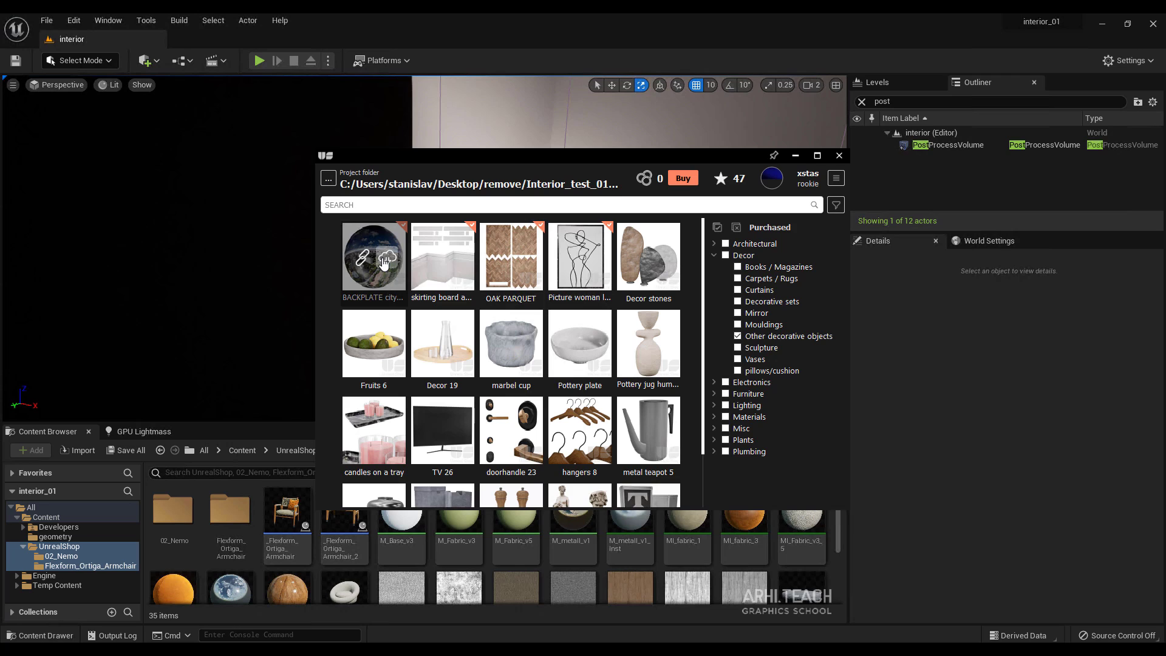
pyautogui.click(384, 260)
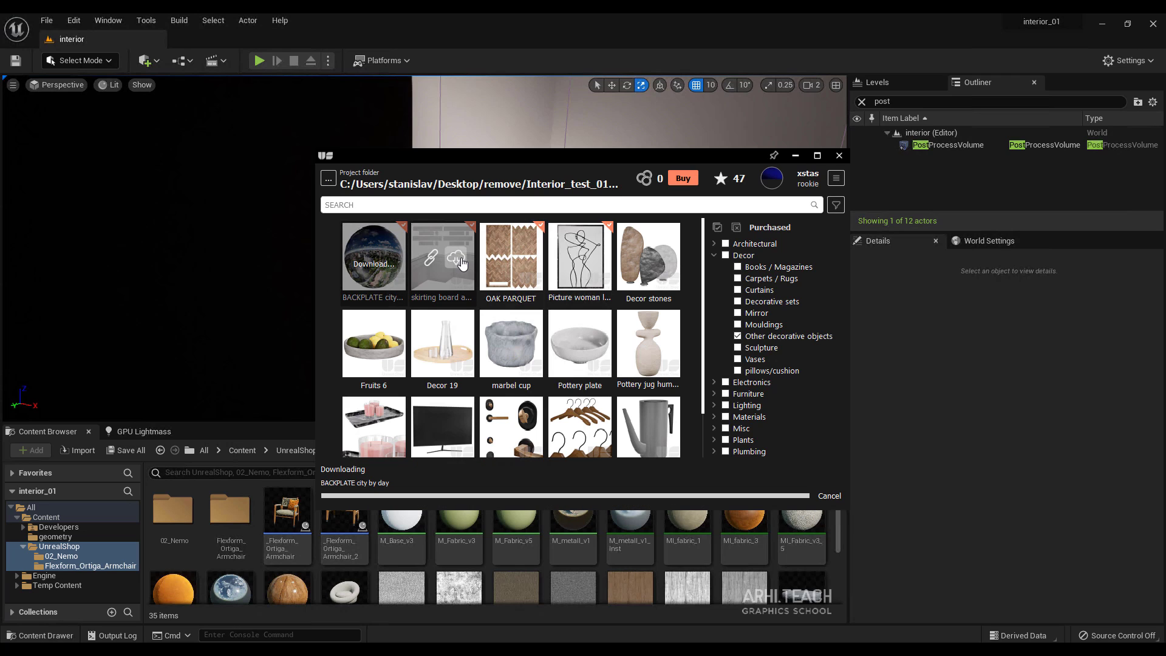
pyautogui.click(529, 260)
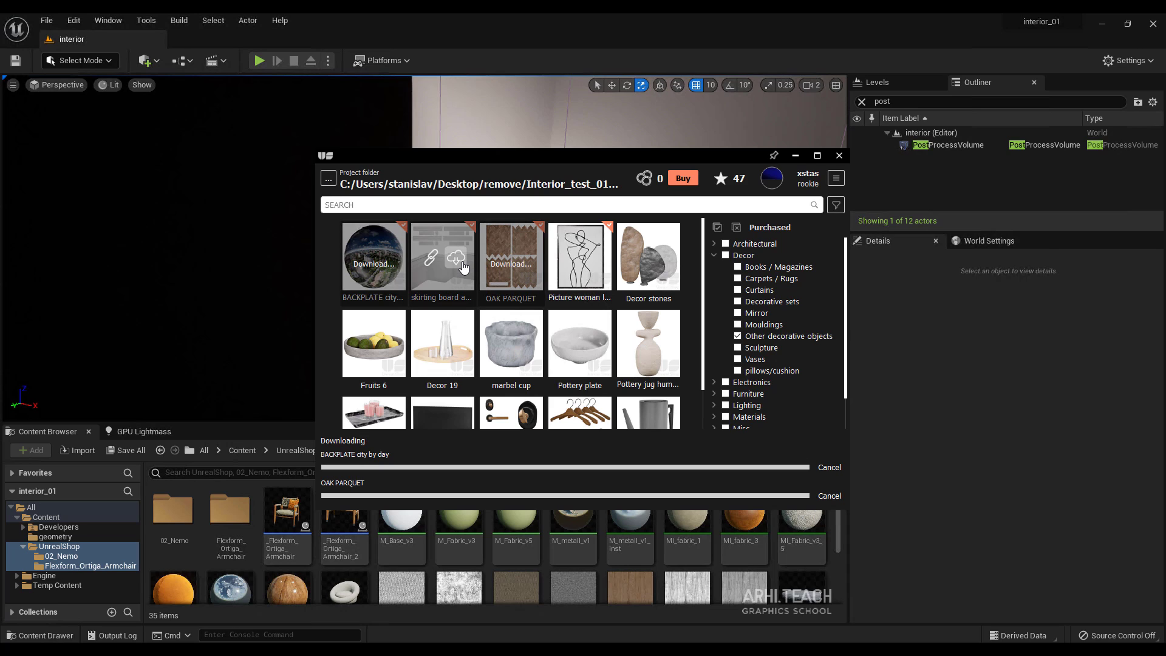
pyautogui.click(456, 260)
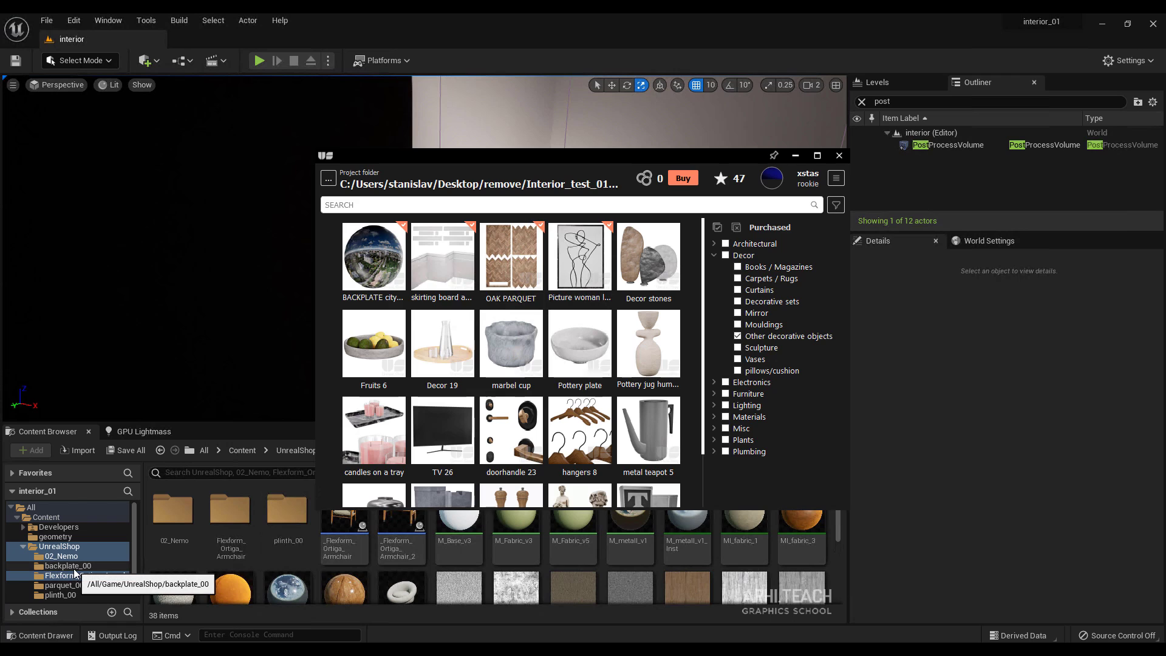
# Place Backplate_Blueprint from the backplate_00 folder in the level as the city view outside the window
pyautogui.click(74, 568)
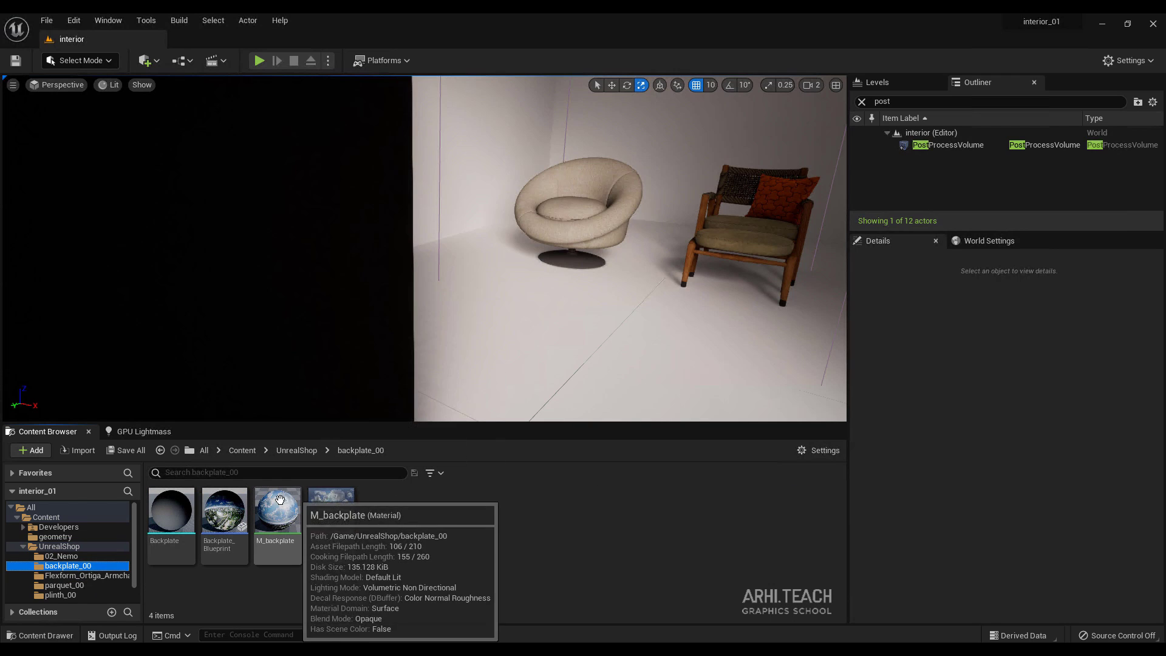
pyautogui.moveTo(281, 532); pyautogui.dragTo(647, 328)
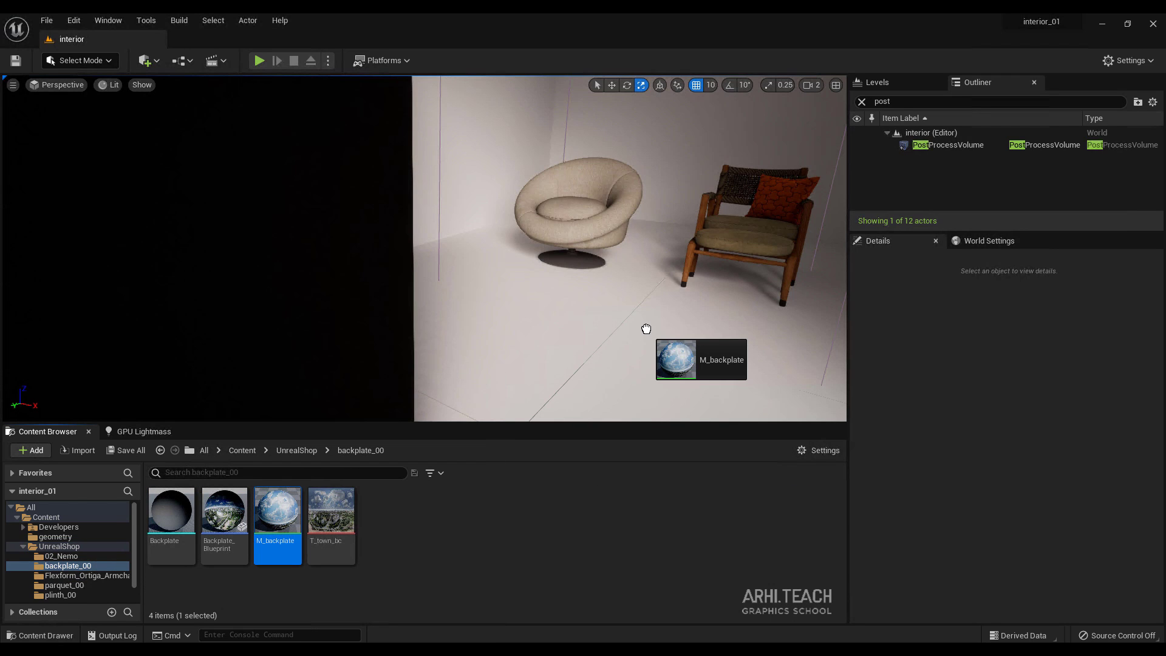
pyautogui.moveTo(455, 407); pyautogui.dragTo(280, 533)
pyautogui.click(211, 521)
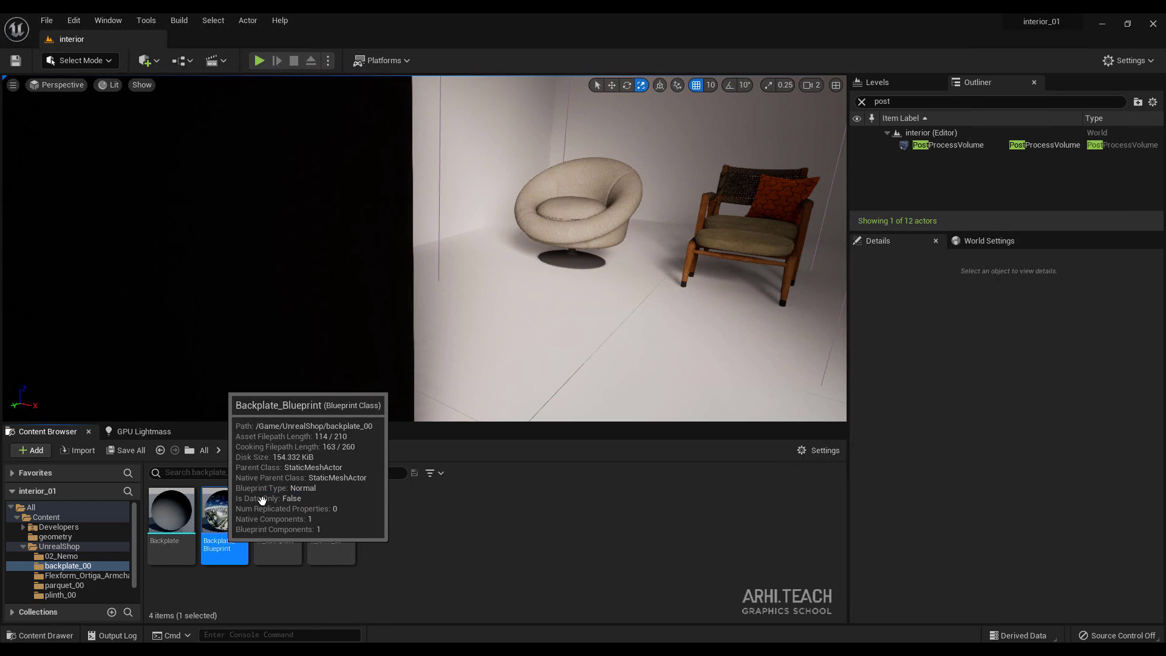
pyautogui.moveTo(212, 521); pyautogui.dragTo(569, 304)
pyautogui.moveTo(570, 306); pyautogui.dragTo(735, 300, button='right')
# Place the parquet_01 blueprint from the parquet_00 folder on the room's floor near the window
pyautogui.click(64, 585)
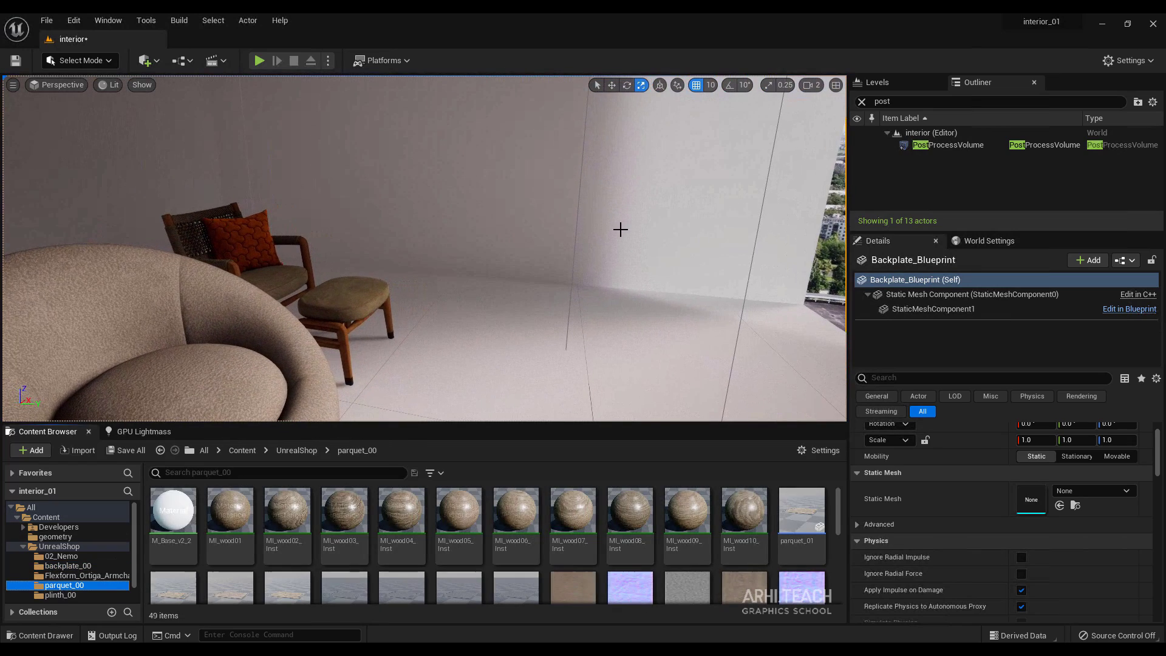
pyautogui.moveTo(621, 230); pyautogui.dragTo(680, 254, button='right')
pyautogui.scroll(-3, 631, 574)
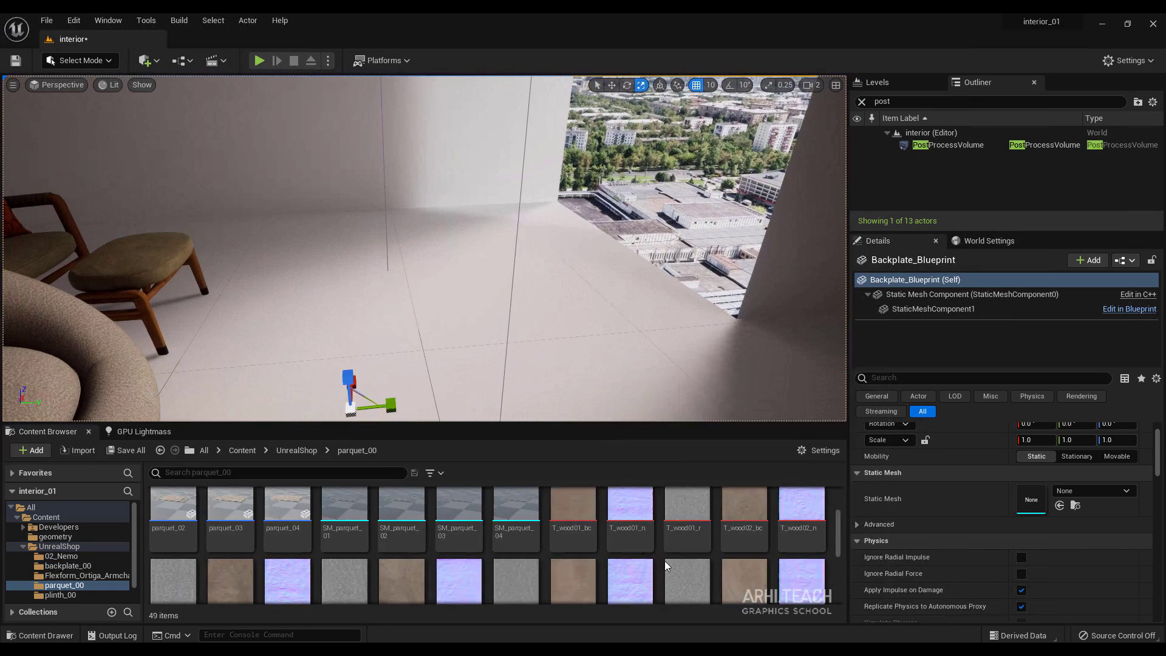
pyautogui.scroll(1, 686, 568)
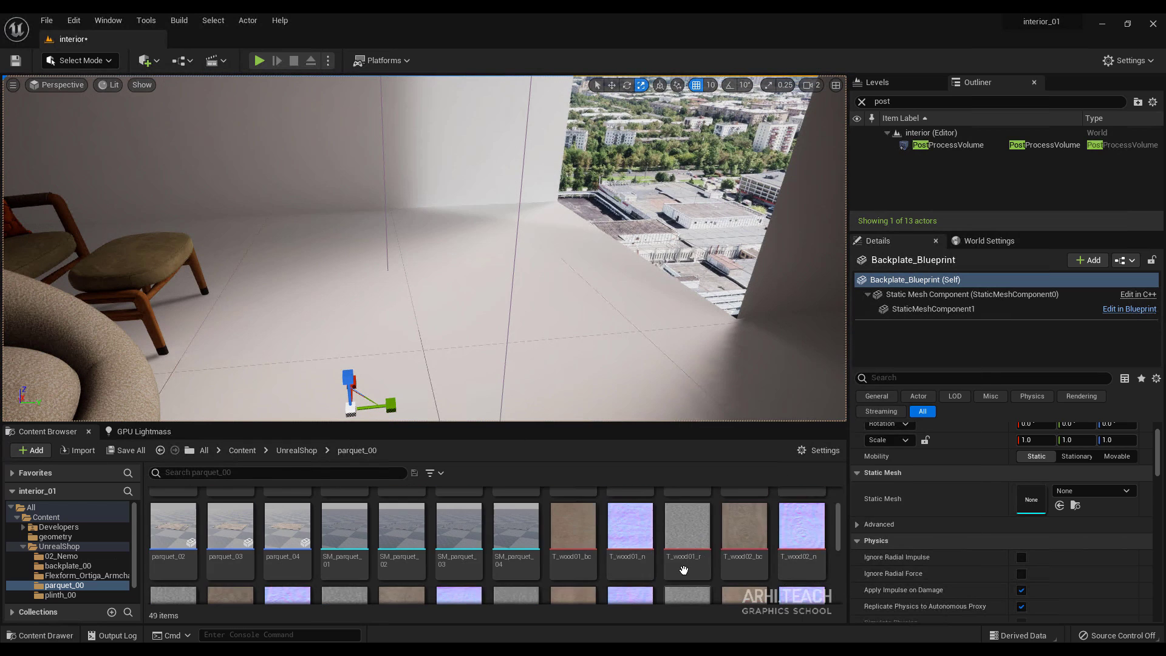
pyautogui.scroll(2, 684, 570)
pyautogui.click(793, 516)
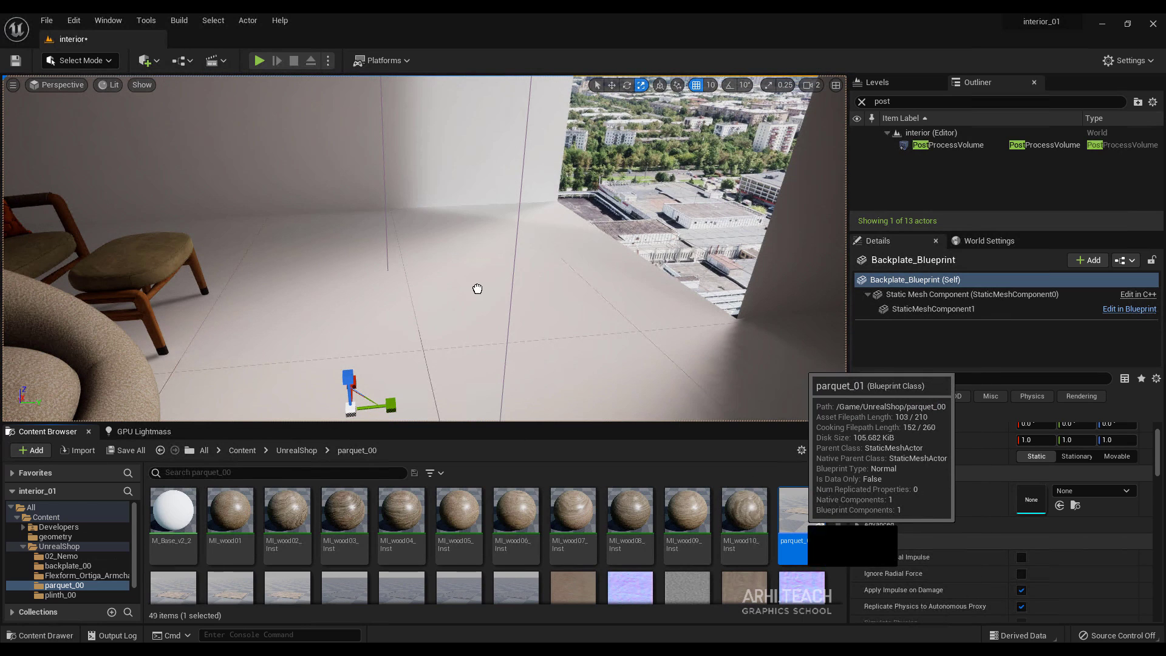
pyautogui.moveTo(477, 288); pyautogui.dragTo(478, 289)
# Move the parquet section along the floor into the corner by the window and turn off position grid snapping
pyautogui.moveTo(585, 312); pyautogui.dragTo(635, 345, button='right')
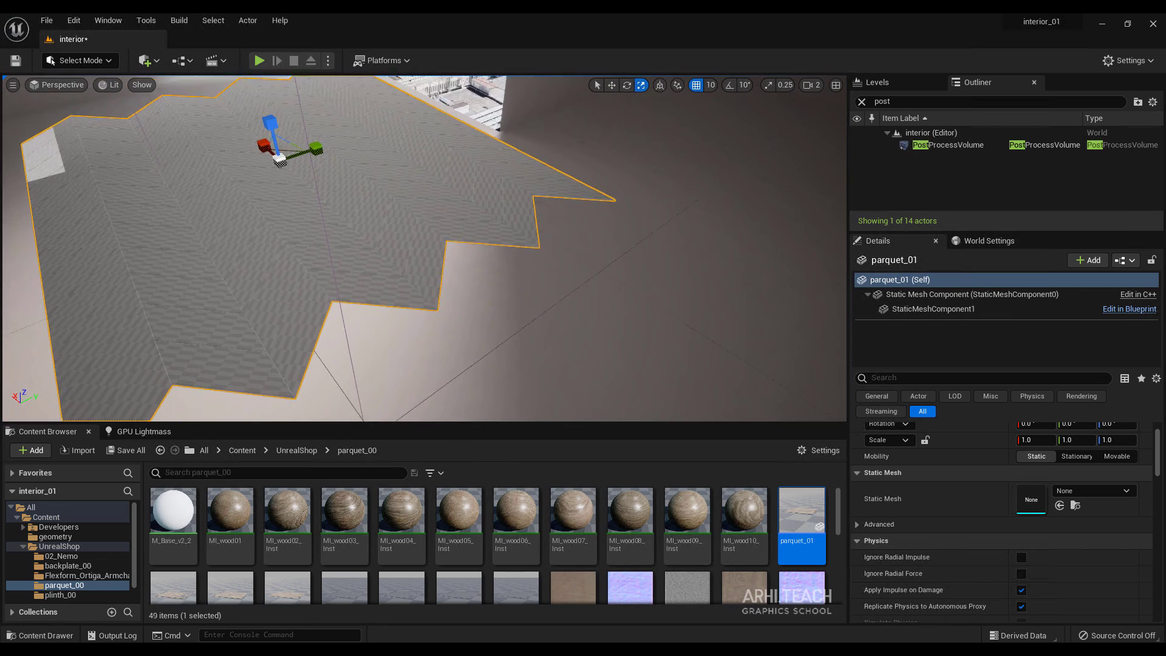
pyautogui.moveTo(490, 299); pyautogui.dragTo(450, 226, button='right')
pyautogui.press('w')
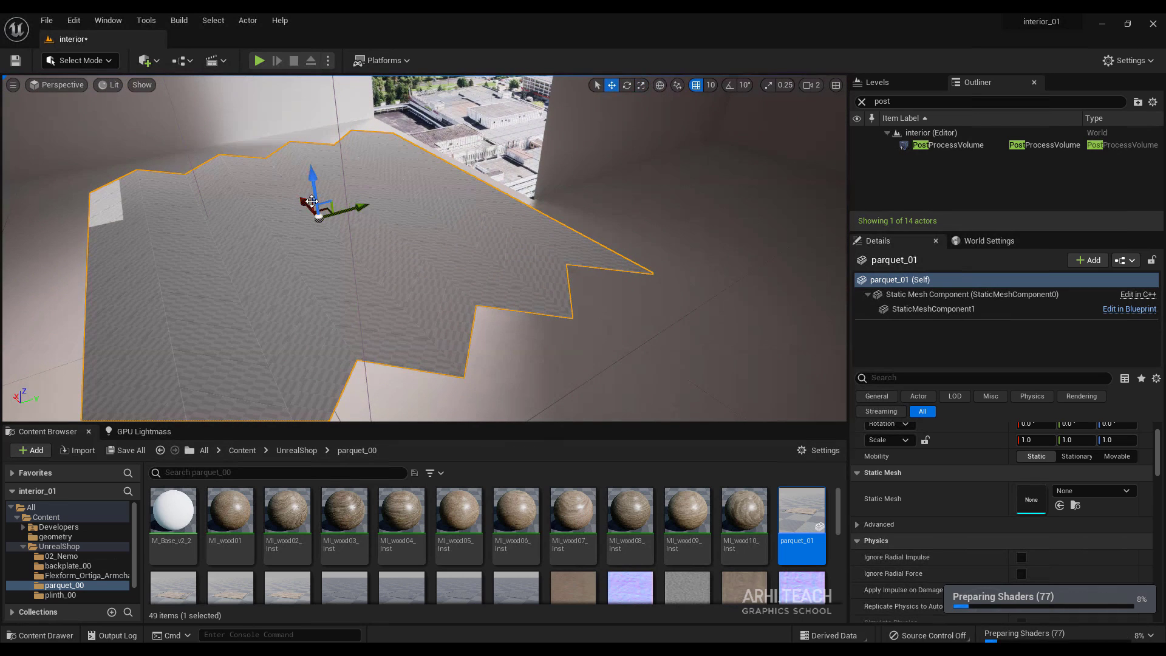
pyautogui.moveTo(311, 201); pyautogui.dragTo(268, 173)
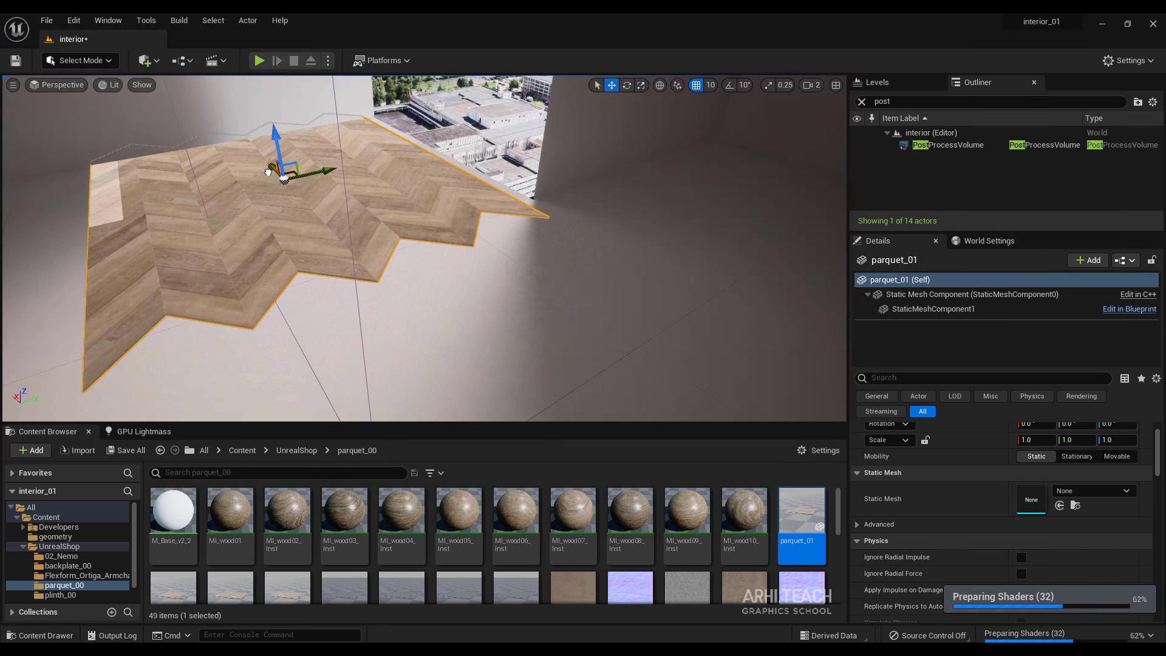
pyautogui.moveTo(309, 174)
pyautogui.mouseDown(button='right')
pyautogui.moveTo(263, 155)
pyautogui.moveTo(288, 177)
pyautogui.mouseUp(button='right')
pyautogui.moveTo(305, 207); pyautogui.dragTo(332, 215)
pyautogui.click(696, 84)
pyautogui.moveTo(331, 214); pyautogui.dragTo(289, 210, button='right')
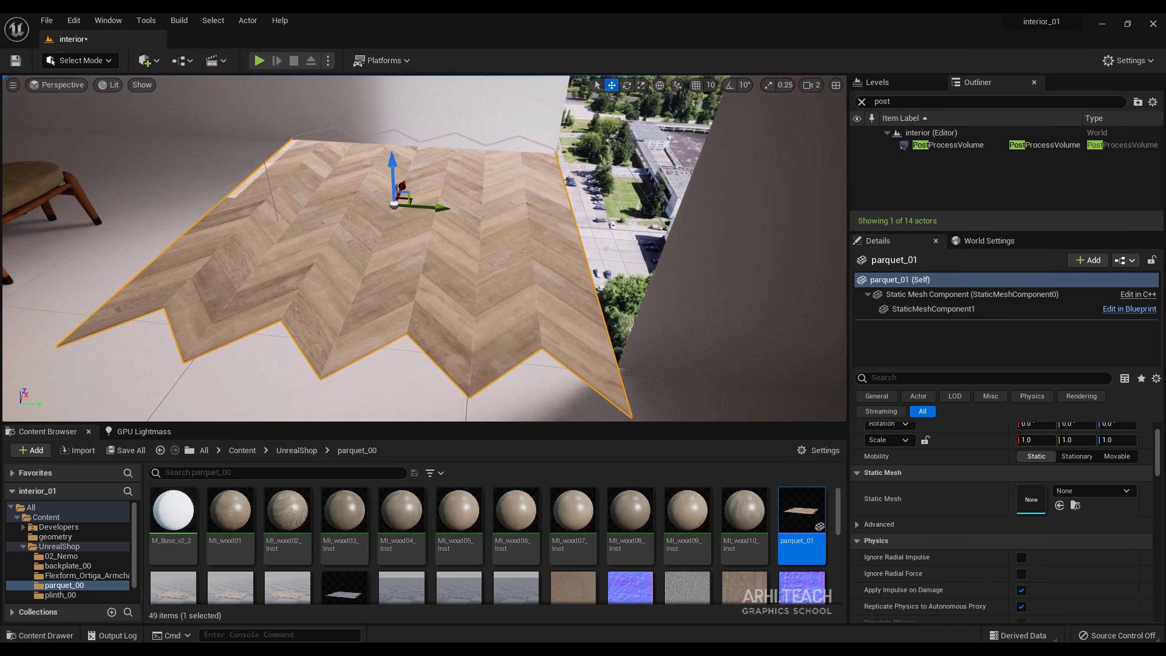
# Duplicate the parquet section beside the original towards the armchairs so the herringbone continues, and select both sections
pyautogui.keyDown('alt'); pyautogui.moveTo(420, 210); pyautogui.dragTo(137, 257); pyautogui.keyUp('alt')
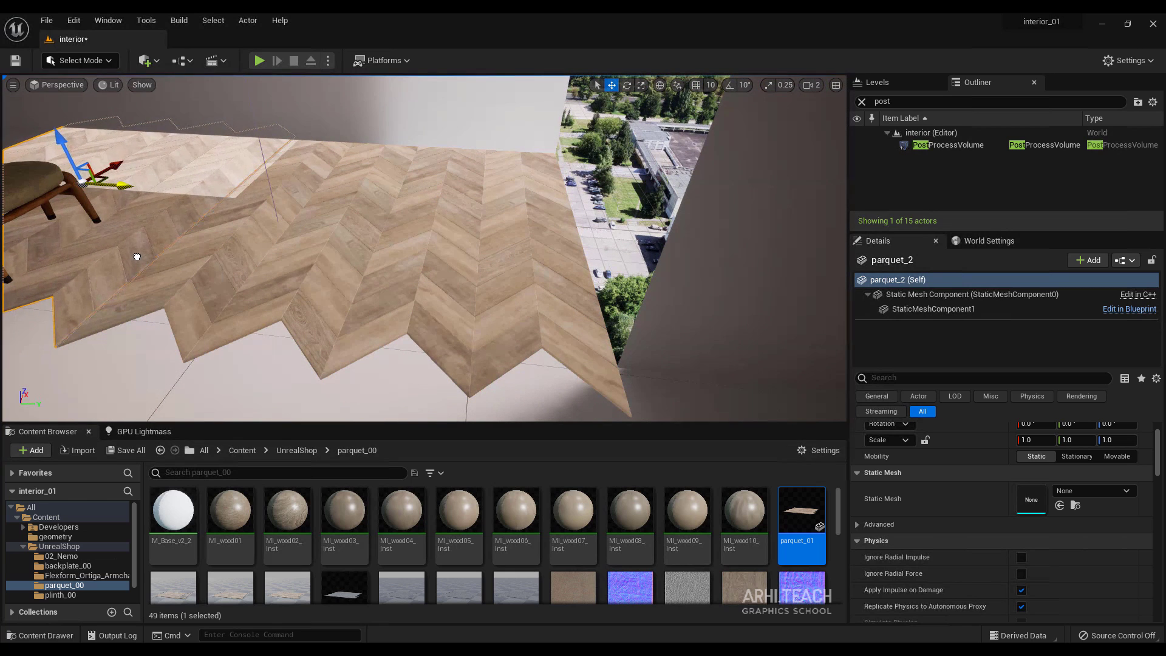
pyautogui.keyDown('ctrl'); pyautogui.click(350, 210); pyautogui.keyUp('ctrl')
pyautogui.moveTo(349, 211); pyautogui.dragTo(304, 186, button='right')
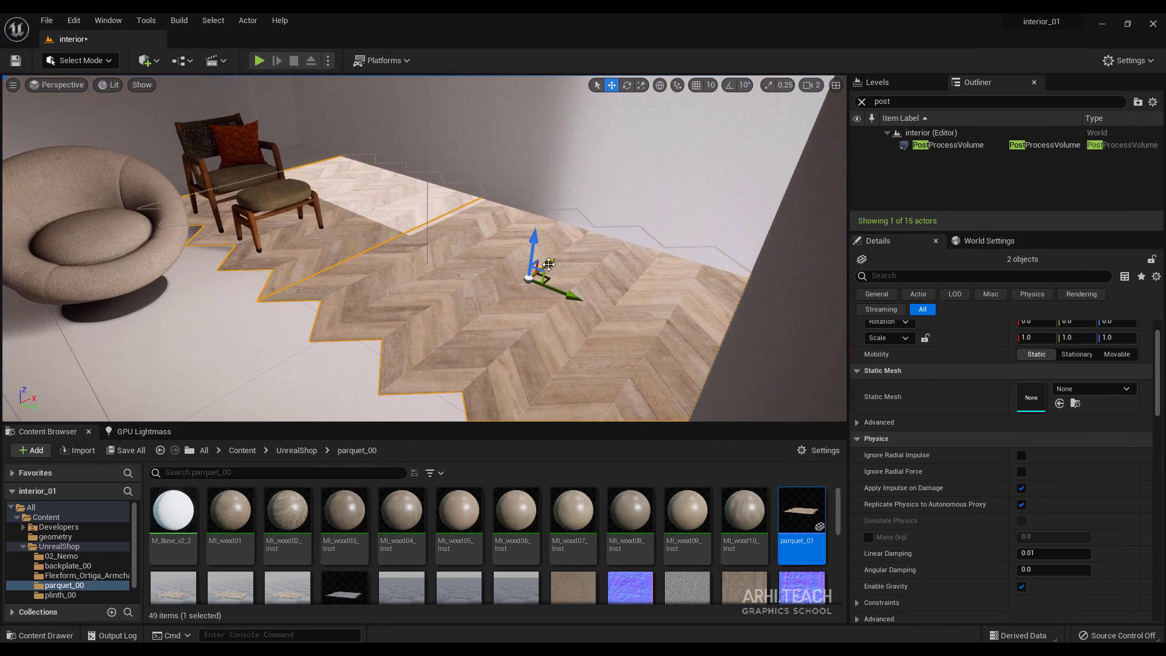
# Duplicate the two selected parquet sections along the floor towards the round armchair, aligning the copies so the herringbone pattern continues
pyautogui.keyDown('alt'); pyautogui.moveTo(548, 264); pyautogui.dragTo(293, 314); pyautogui.keyUp('alt')
pyautogui.moveTo(293, 314); pyautogui.dragTo(312, 140, button='right')
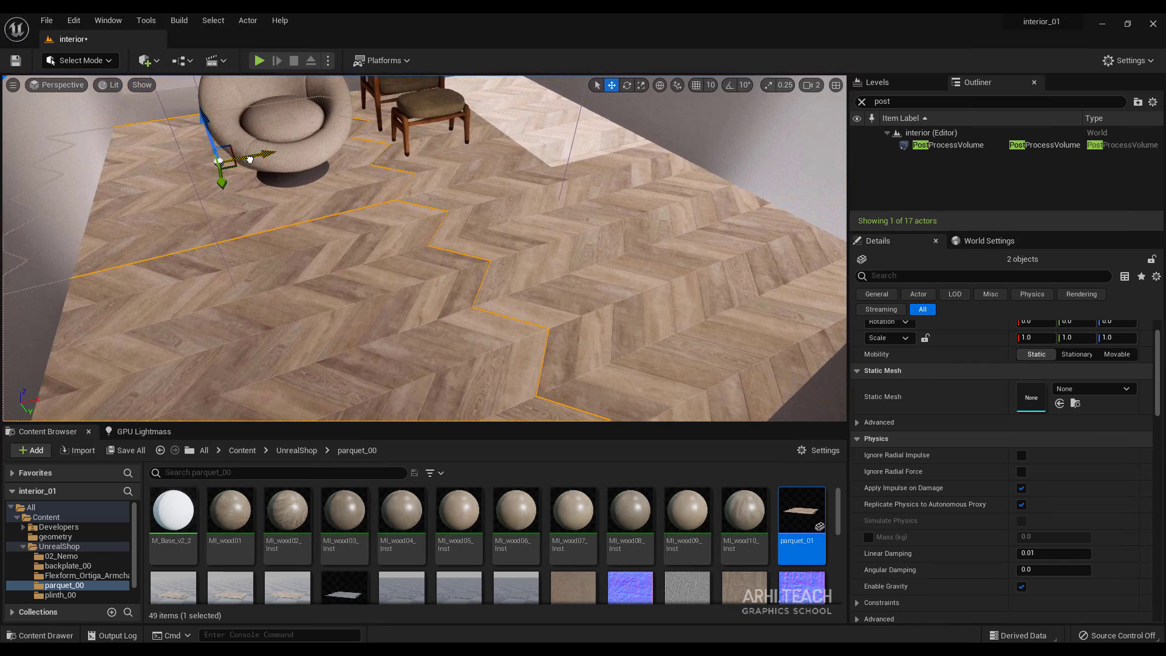
pyautogui.moveTo(250, 159)
pyautogui.mouseDown()
pyautogui.moveTo(229, 163)
pyautogui.moveTo(249, 162)
pyautogui.mouseUp()
pyautogui.moveTo(439, 143); pyautogui.dragTo(454, 126, button='right')
# Select two adjoining parquet sections by the armchairs and duplicate the pair to extend the floor towards the uncovered side of the room
pyautogui.click(362, 228)
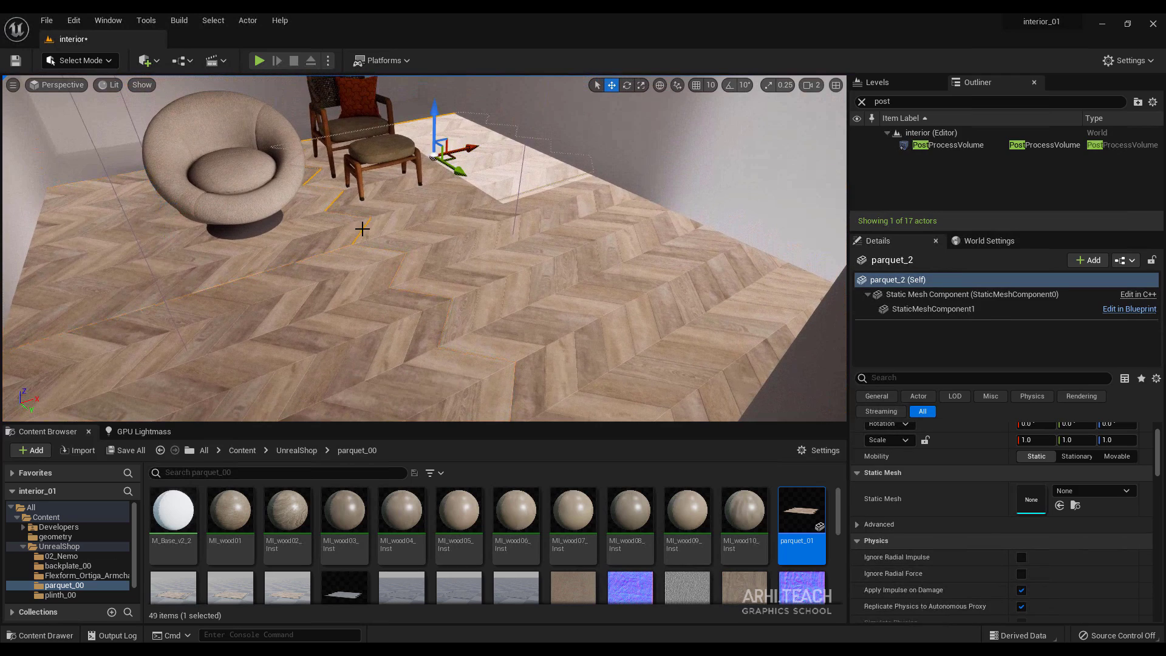
pyautogui.keyDown('ctrl'); pyautogui.click(304, 242); pyautogui.keyUp('ctrl')
pyautogui.moveTo(312, 244); pyautogui.dragTo(135, 310, button='right')
pyautogui.press('w')
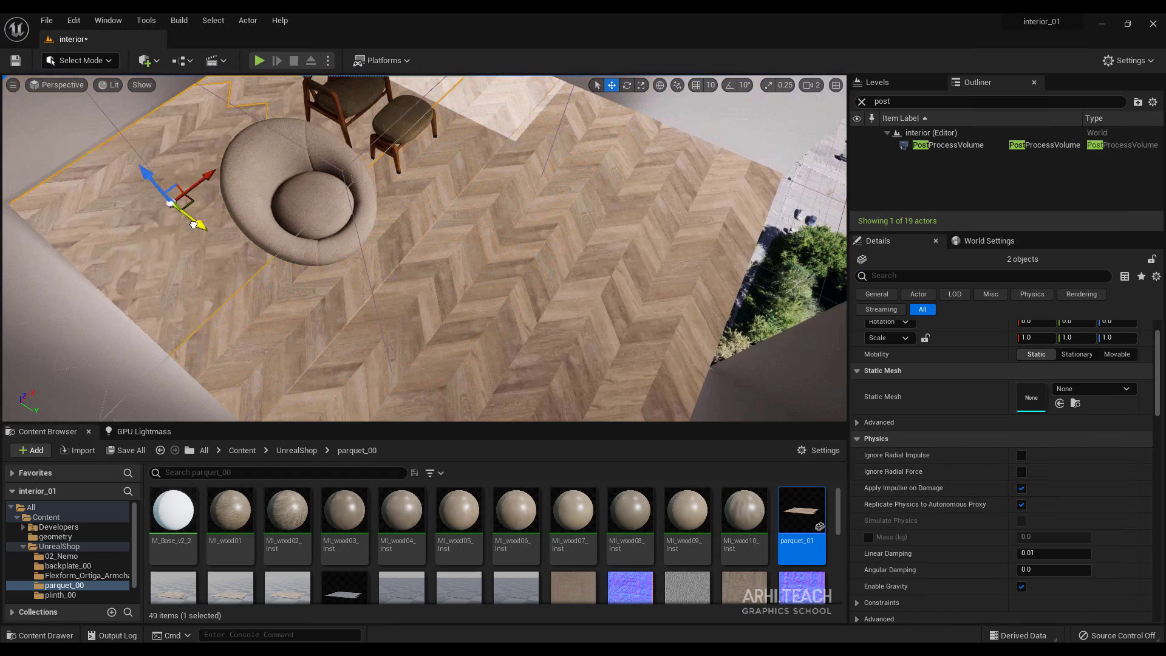
pyautogui.keyDown('alt'); pyautogui.moveTo(196, 224); pyautogui.dragTo(169, 197); pyautogui.keyUp('alt')
pyautogui.press('w')
pyautogui.moveTo(169, 198); pyautogui.dragTo(130, 183, button='right')
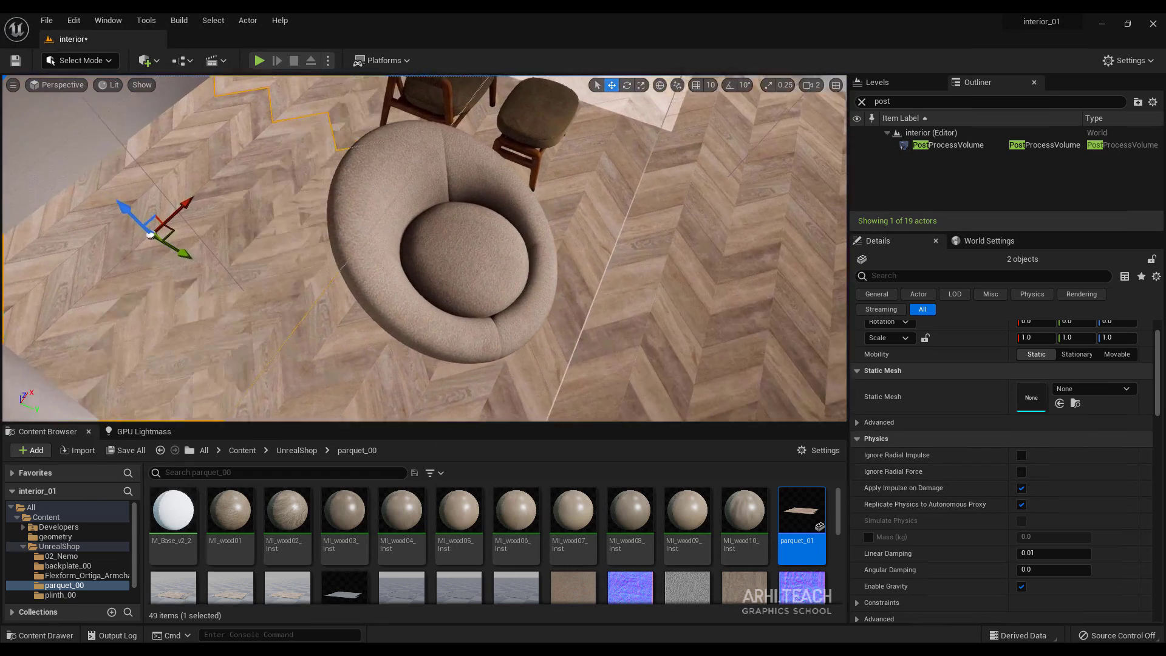
# Move the new pair of parquet sections along the floor until its edge meets the existing herringbone without overlap
pyautogui.moveTo(211, 202); pyautogui.dragTo(158, 209, button='right')
pyautogui.scroll(-3, 211, 203)
pyautogui.scroll(3, 211, 203)
pyautogui.moveTo(325, 241); pyautogui.dragTo(325, 255, button='right')
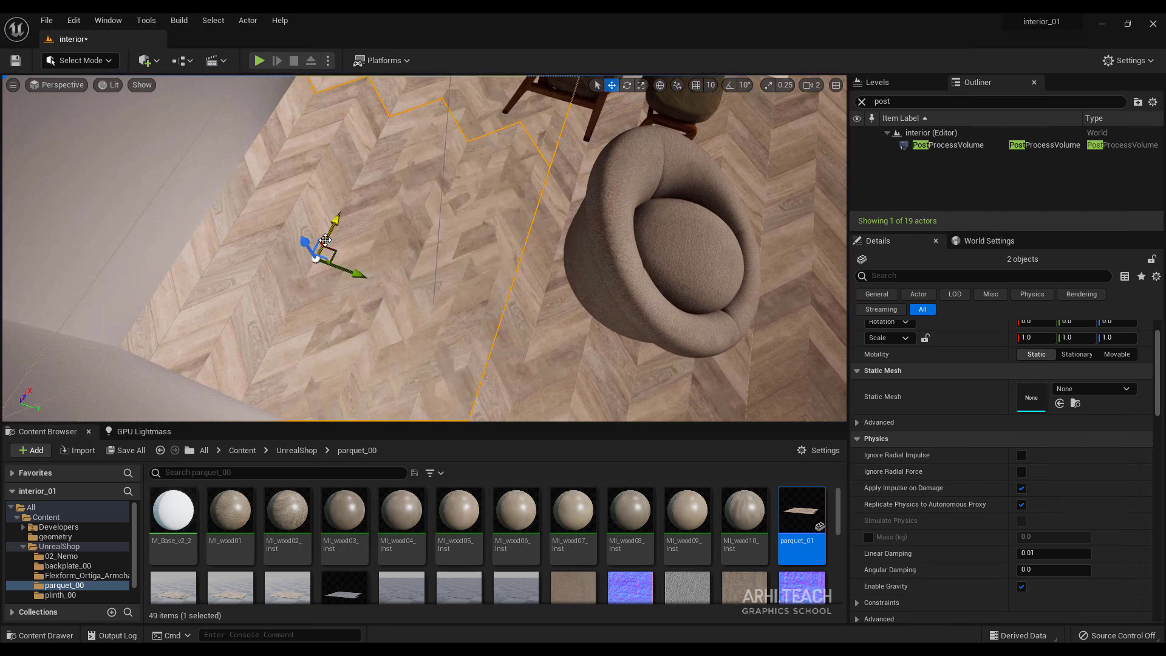
pyautogui.moveTo(346, 270); pyautogui.dragTo(194, 255)
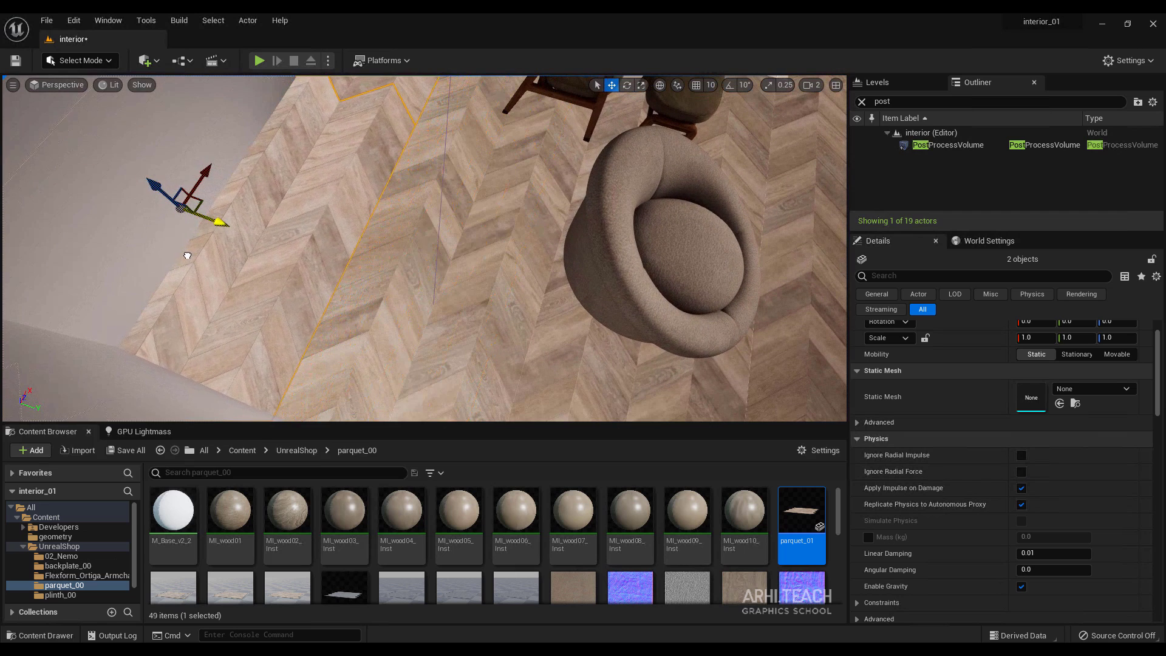
# Check the parquet coverage along the walls and window, and build the room's lighting with GPU Lightmass
pyautogui.moveTo(443, 264); pyautogui.dragTo(686, 234, button='right')
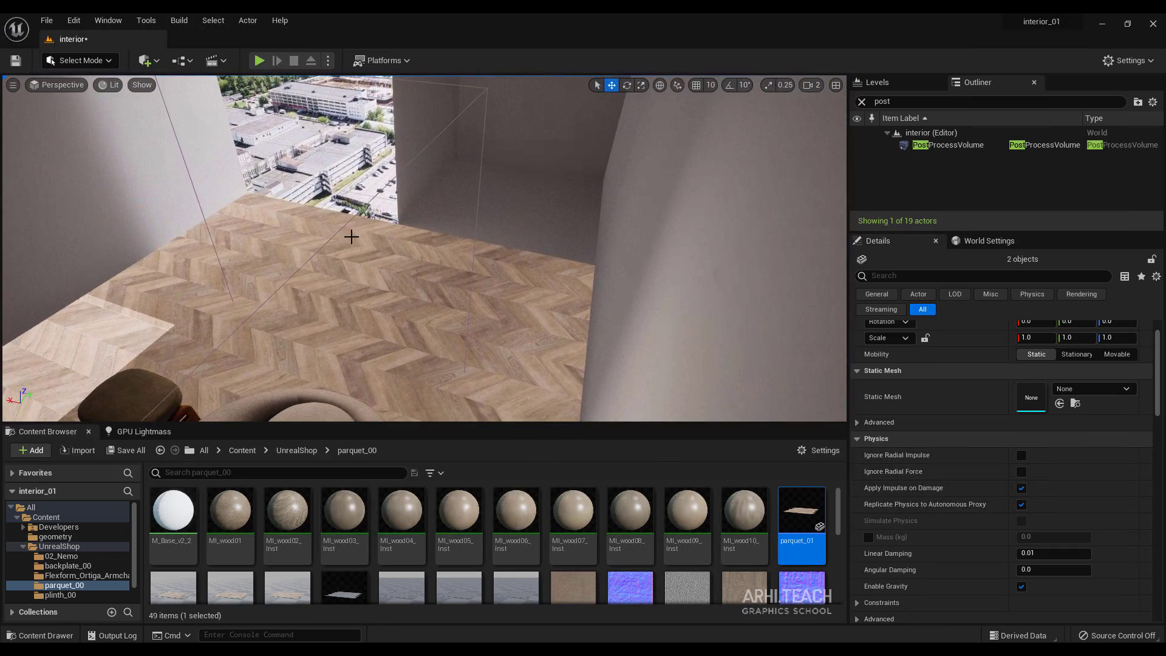
pyautogui.moveTo(351, 237); pyautogui.dragTo(448, 286, button='right')
pyautogui.click(419, 284)
pyautogui.click(430, 274)
pyautogui.moveTo(539, 342); pyautogui.dragTo(528, 313, button='right')
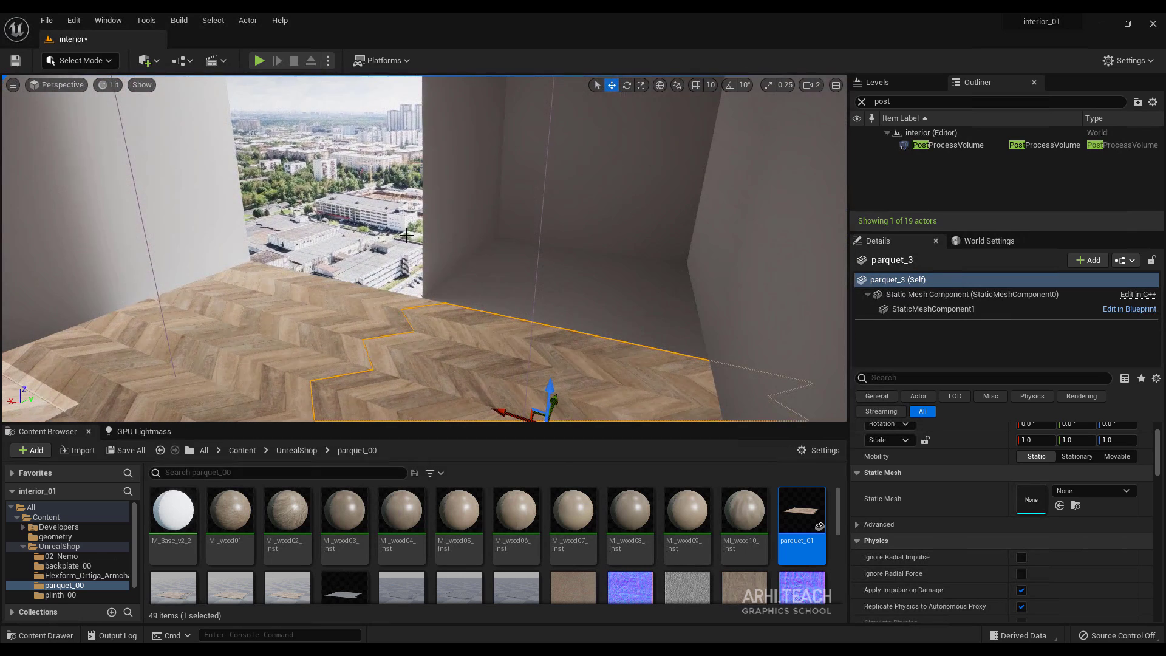
pyautogui.moveTo(407, 235); pyautogui.dragTo(329, 243, button='right')
pyautogui.click(141, 432)
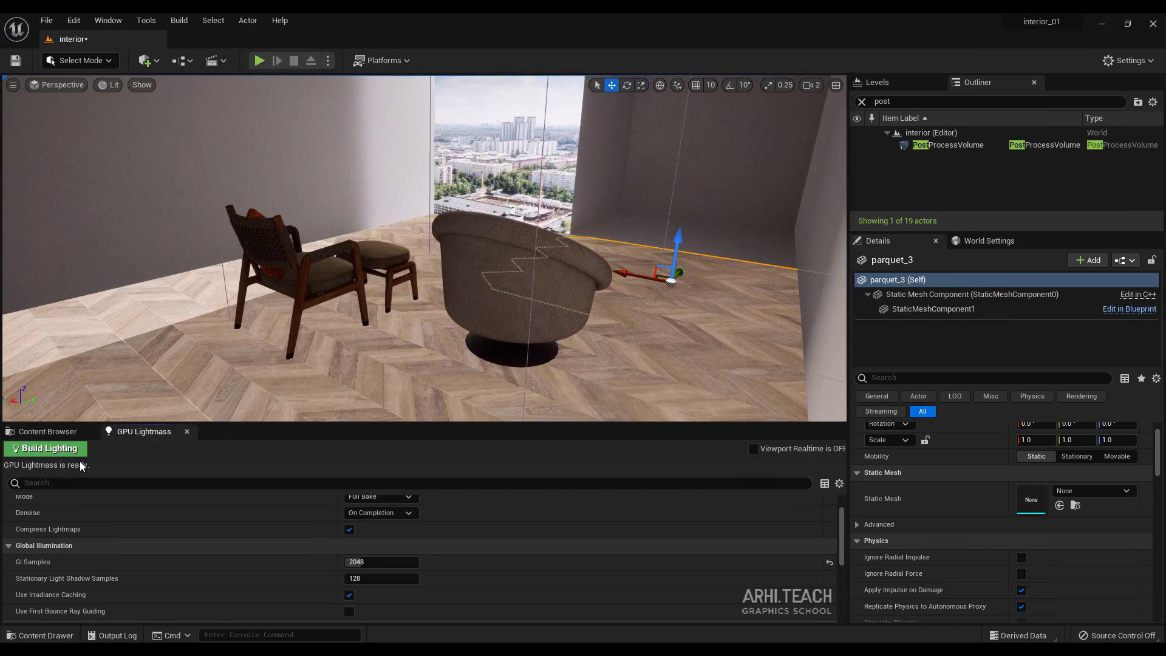
pyautogui.click(60, 453)
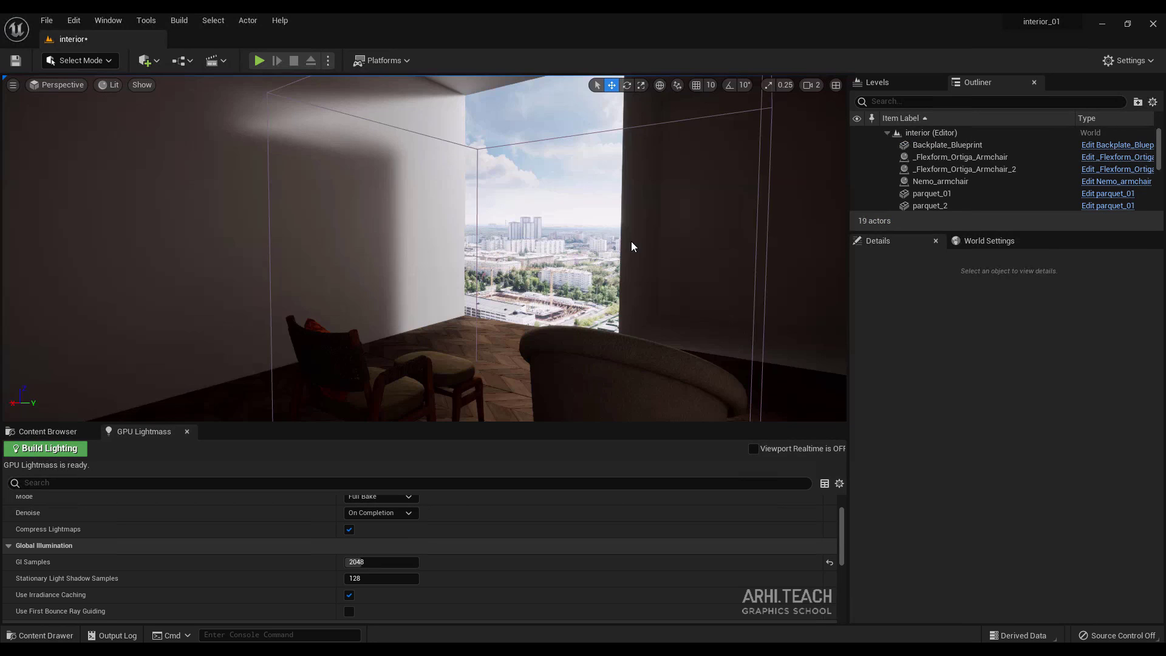
# Find the SkyLight in the level, set its Intensity Scale to 2.0 and rebuild the lighting
pyautogui.rightClick(634, 246)
pyautogui.press('Escape')
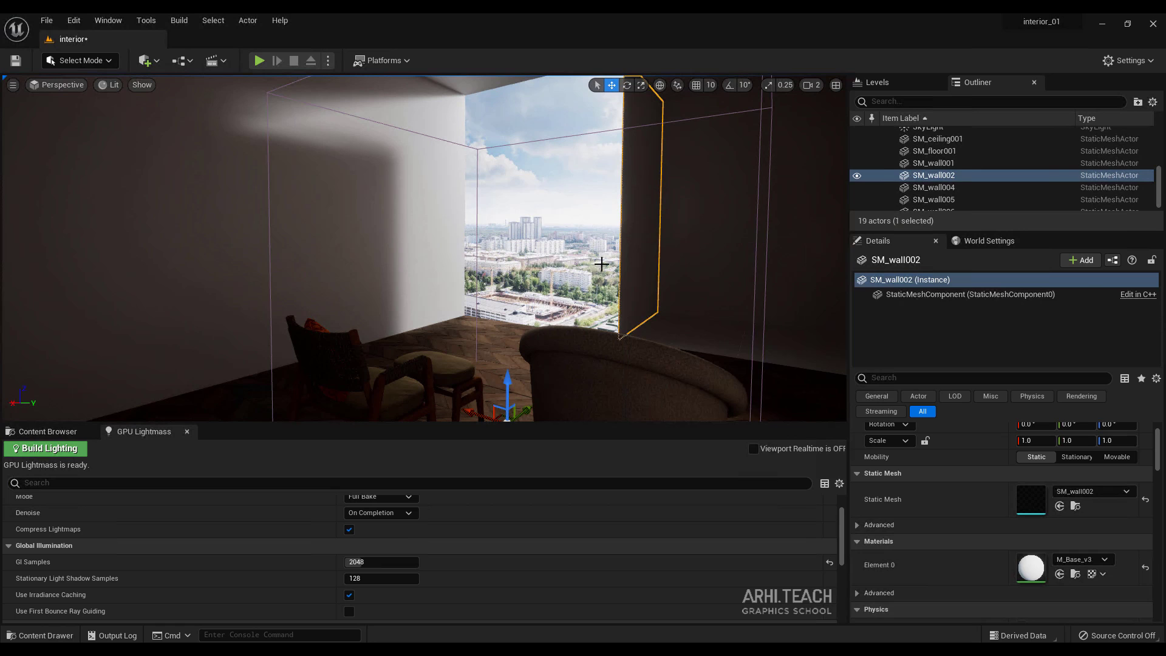
pyautogui.press('Escape')
pyautogui.moveTo(606, 263); pyautogui.dragTo(647, 277, button='right')
pyautogui.click(888, 101)
pyautogui.write('sky')
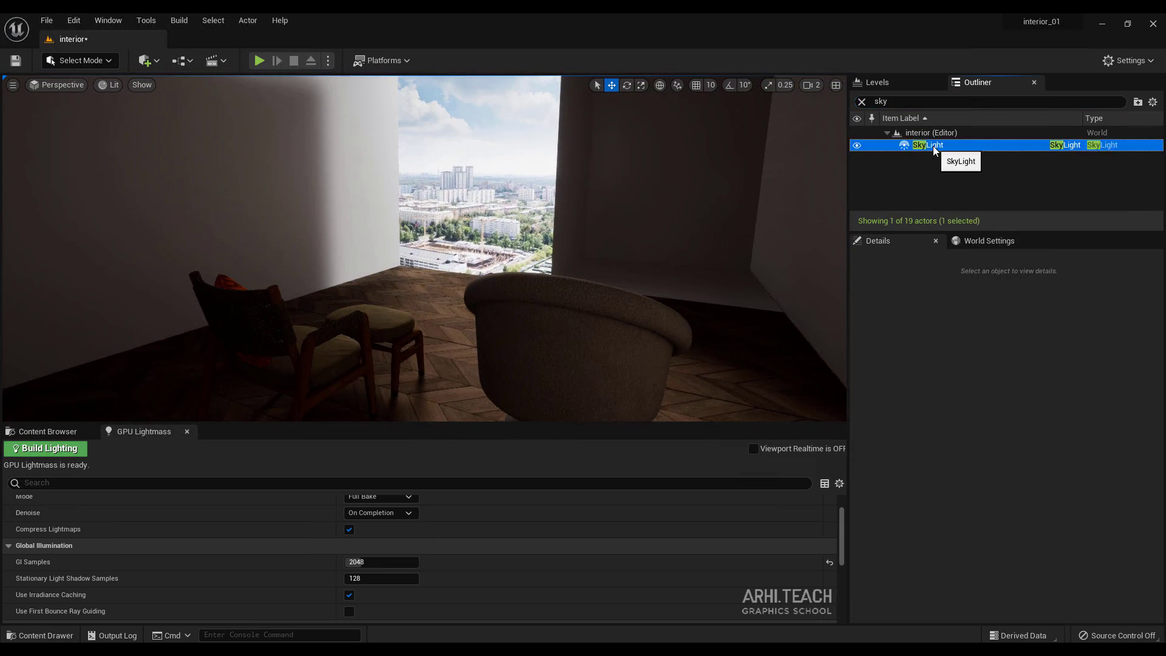
pyautogui.click(933, 145)
pyautogui.scroll(-2, 985, 448)
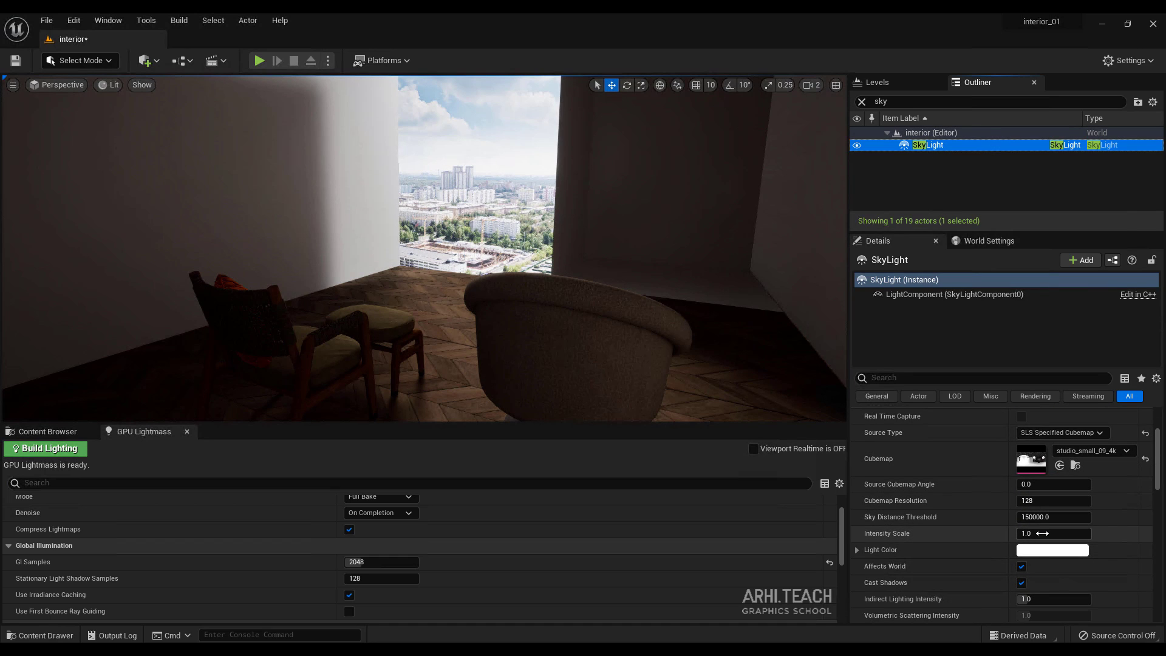
pyautogui.scroll(-1, 1037, 516)
pyautogui.click(1036, 514)
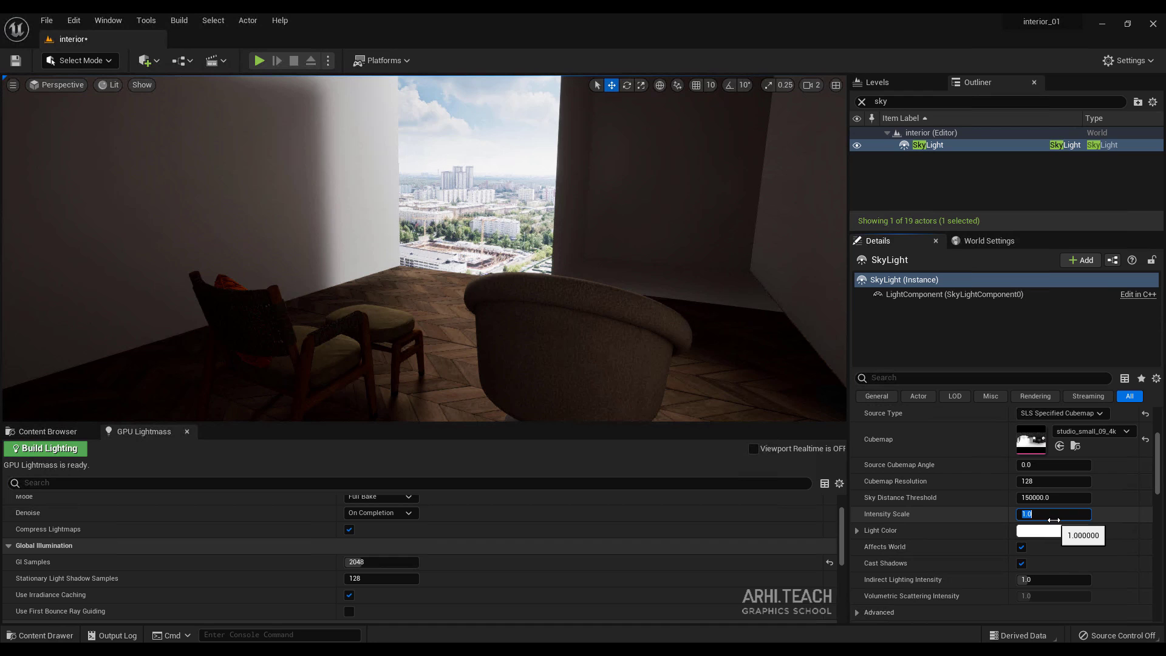
pyautogui.click(34, 454)
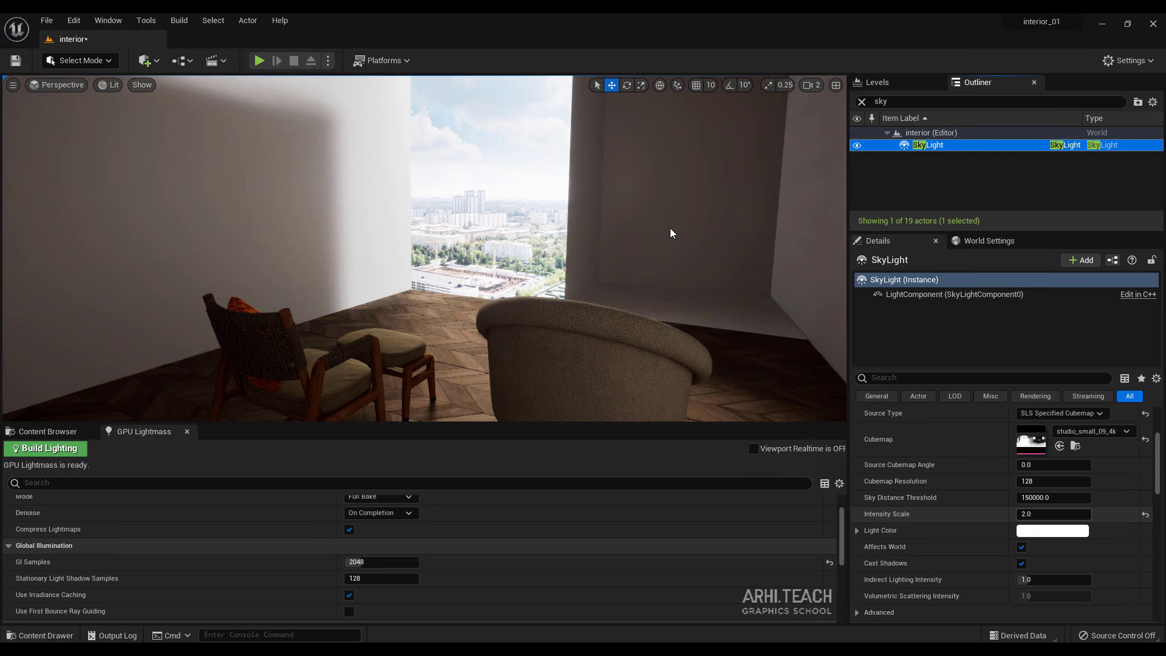
# Widen the perspective viewport's horizontal field of view to about 113
pyautogui.rightClick(669, 229)
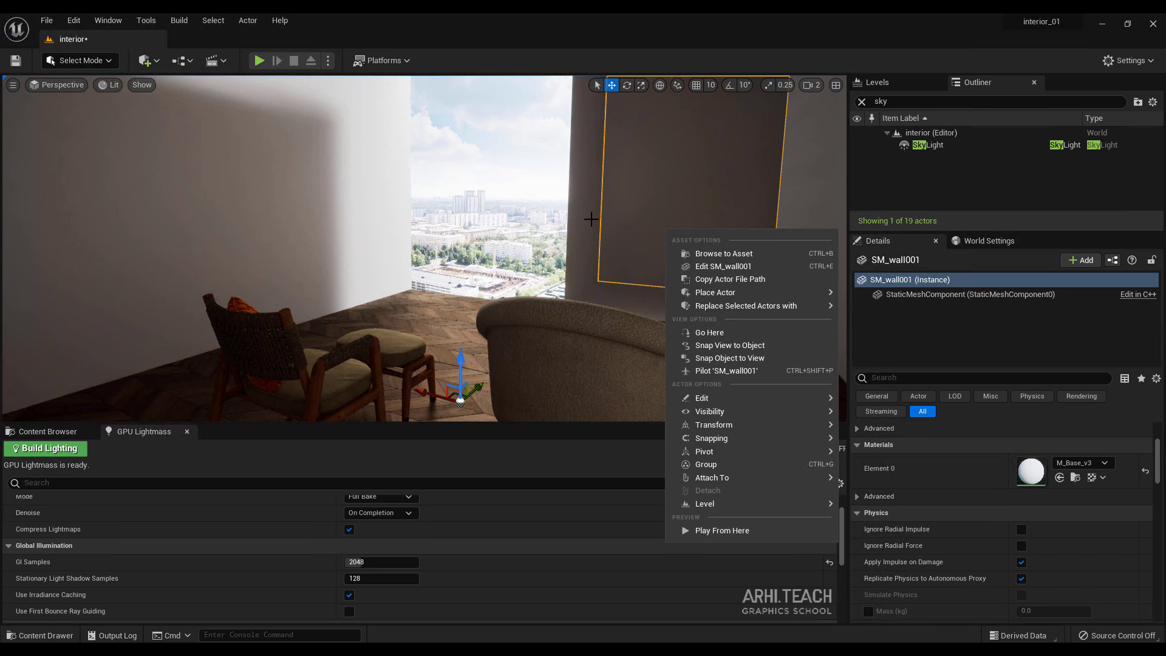
pyautogui.moveTo(508, 238)
pyautogui.mouseDown(button='right')
pyautogui.moveTo(479, 237)
pyautogui.moveTo(512, 228)
pyautogui.mouseUp(button='right')
pyautogui.press('Escape')
pyautogui.press('s')
pyautogui.press('w')
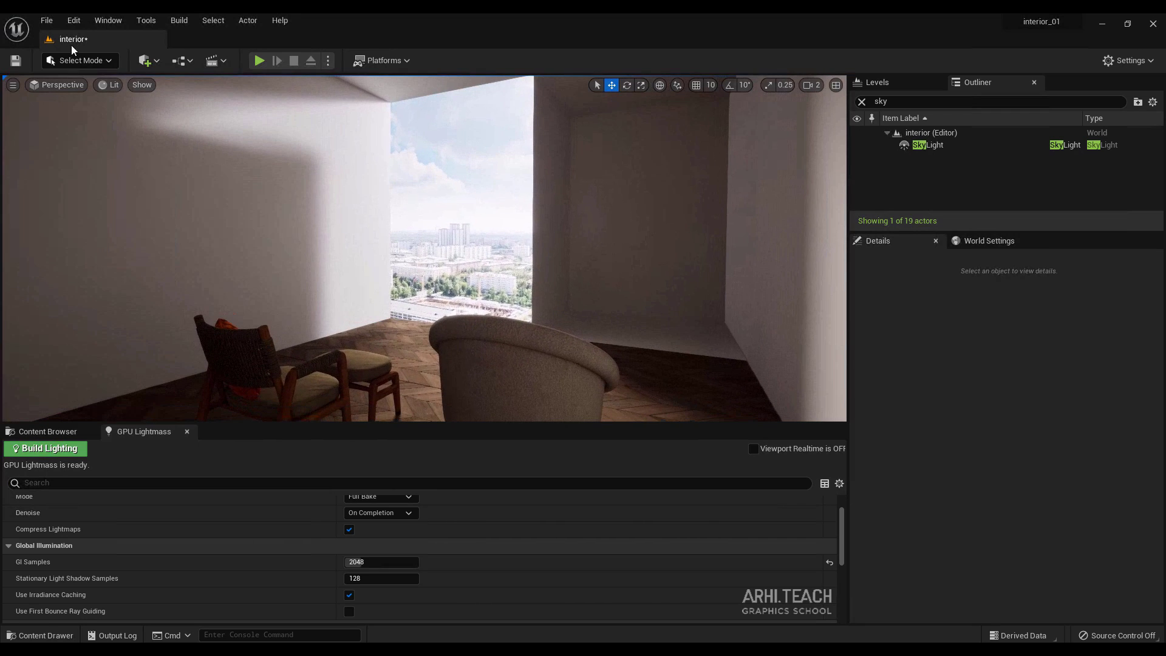
pyautogui.click(12, 84)
pyautogui.click(56, 85)
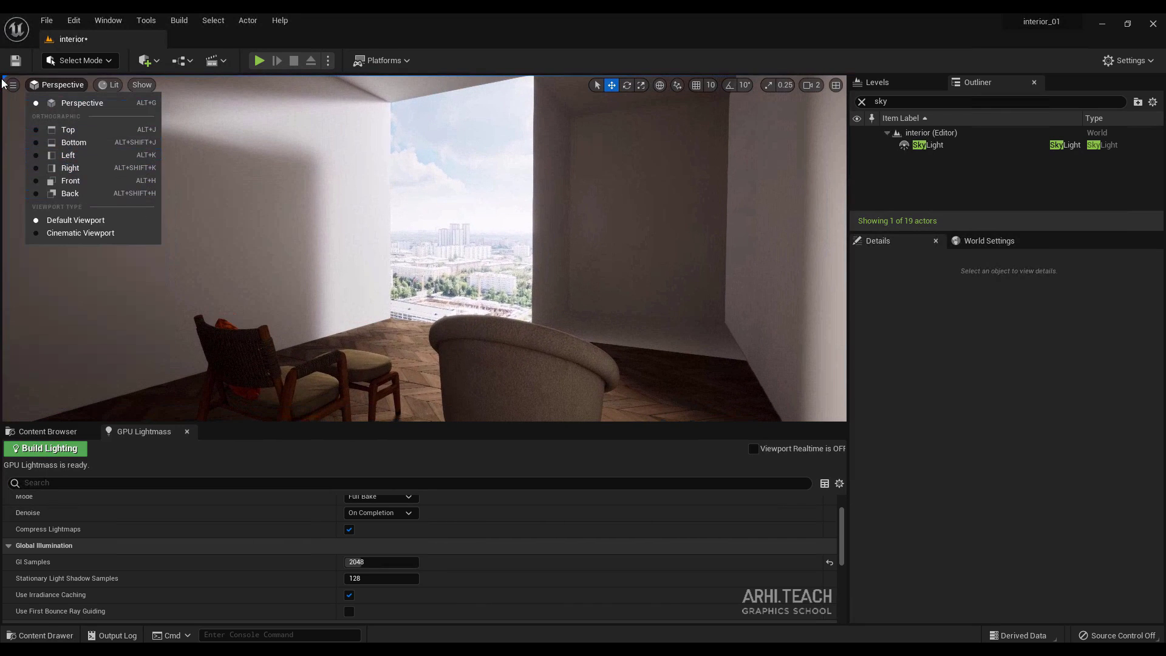
pyautogui.moveTo(19, 84)
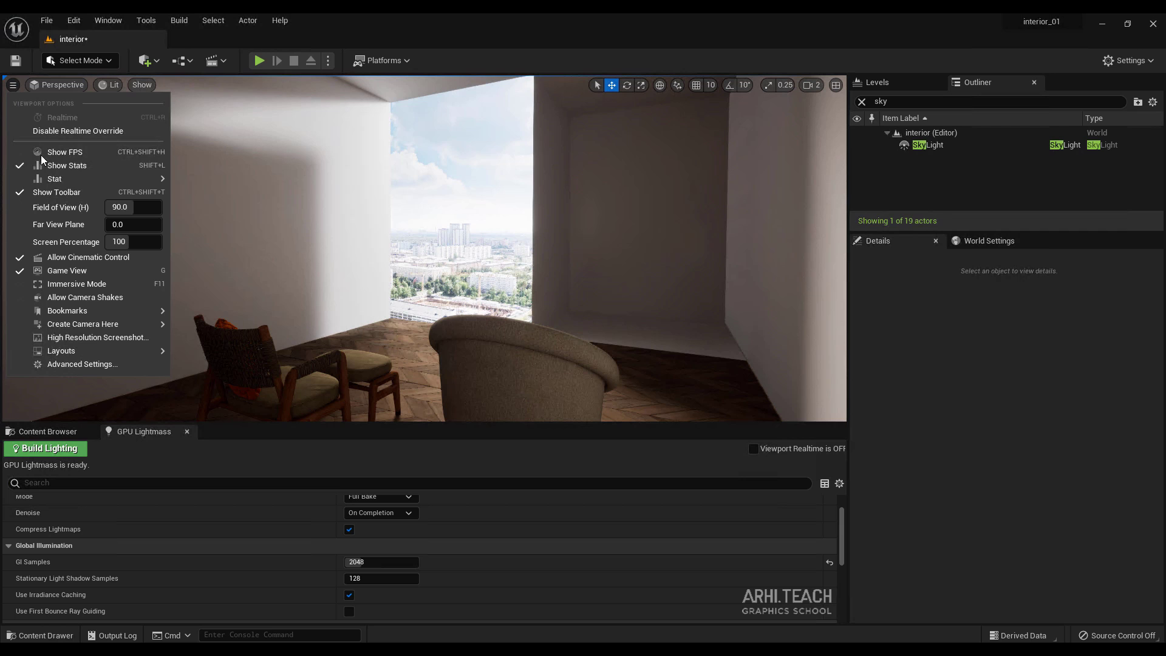
pyautogui.moveTo(133, 207); pyautogui.dragTo(149, 207)
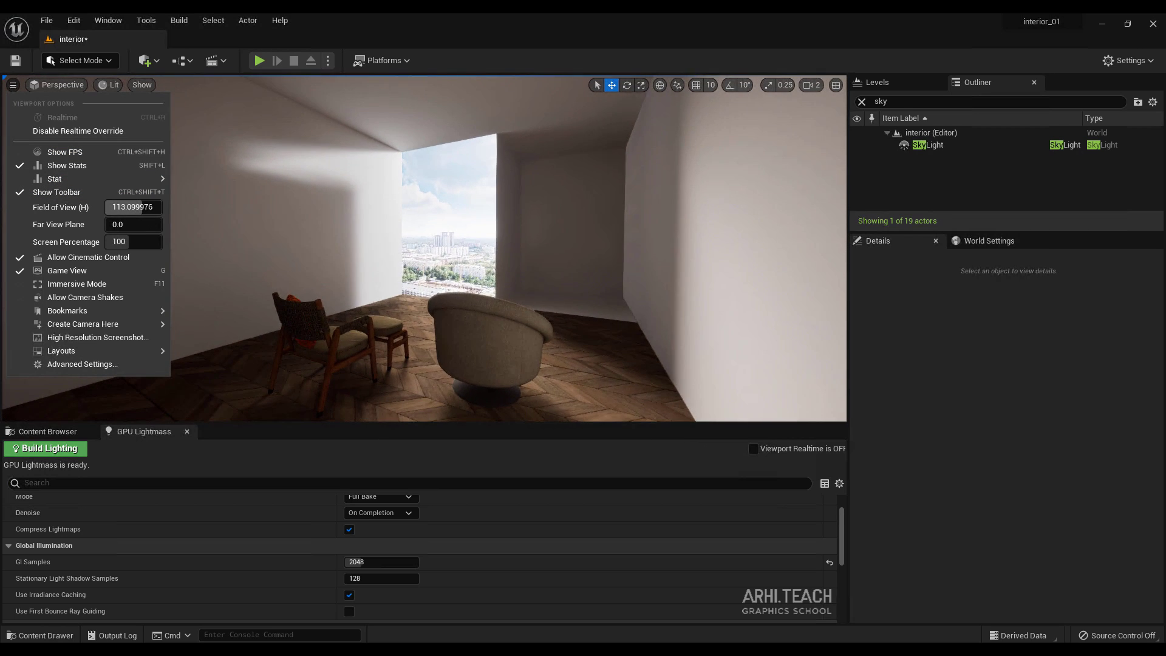
# Set the SkyLight's Intensity Scale to 5.0 and rebuild the lighting with GPU Lightmass
pyautogui.click(939, 144)
pyautogui.click(1038, 514)
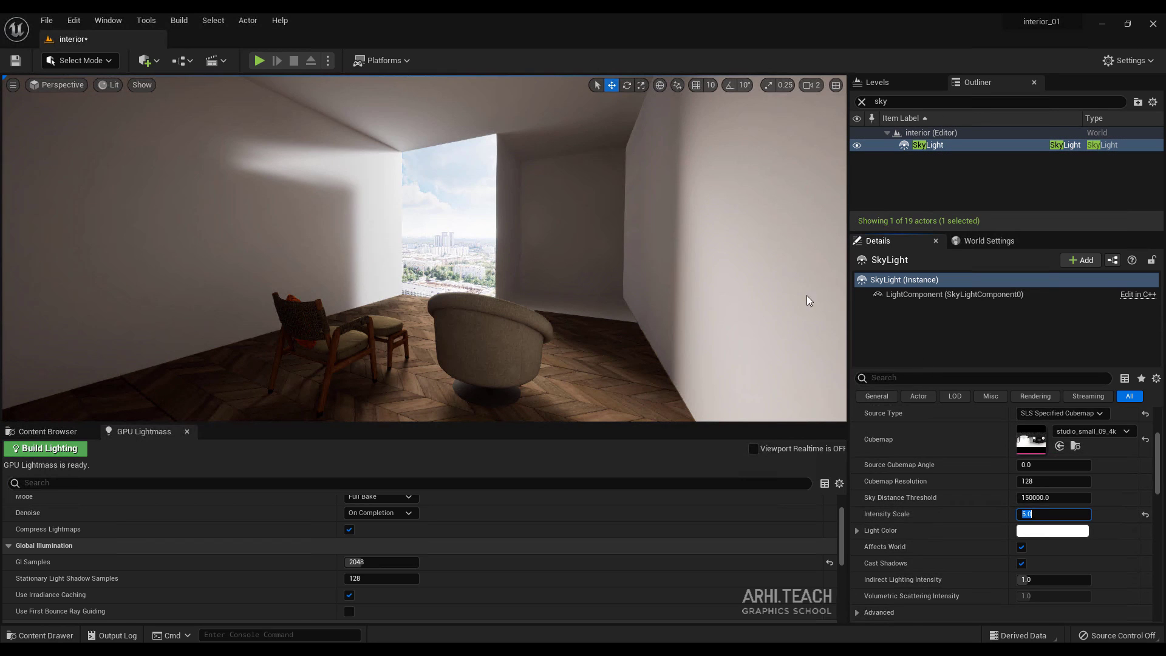
pyautogui.click(44, 448)
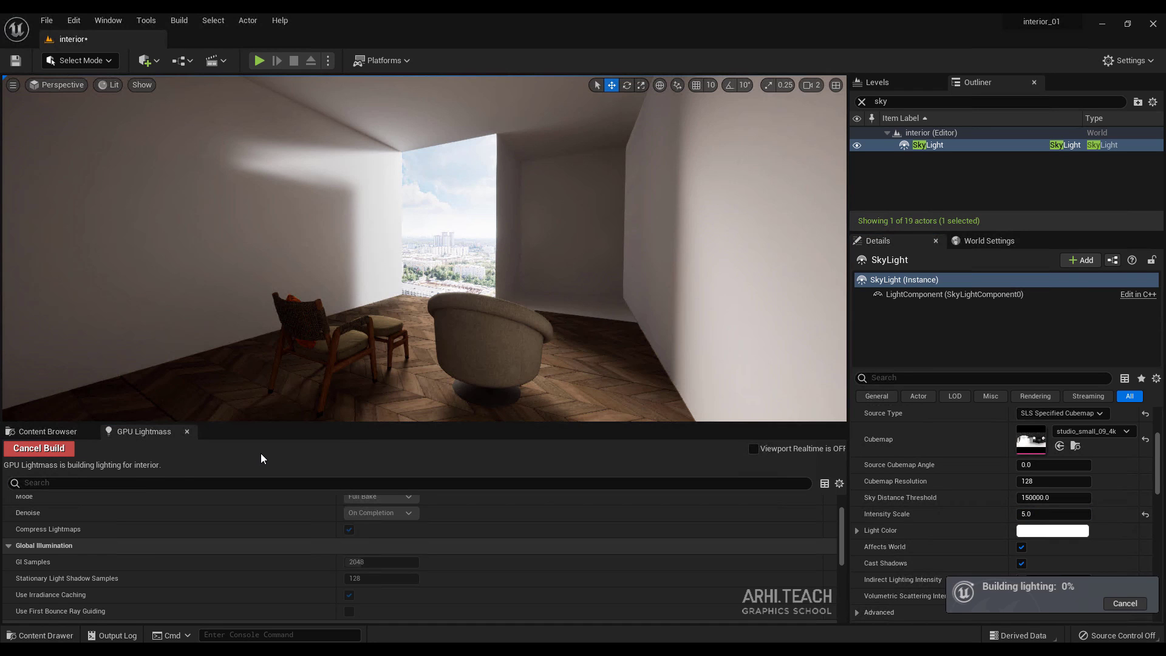
pyautogui.click(565, 203)
pyautogui.rightClick(532, 201)
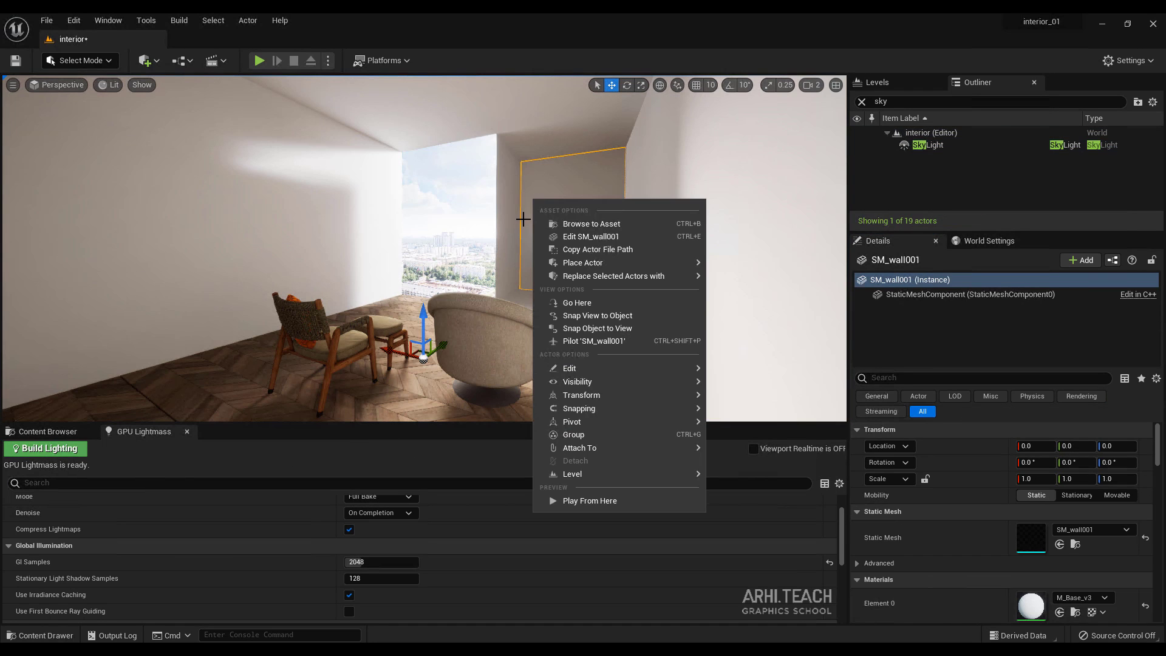
pyautogui.click(458, 240)
# Clear the actor search, select StaticMeshComponent1 of parquet_6 and open its SM_parquet_01 mesh for editing
pyautogui.moveTo(533, 250); pyautogui.dragTo(541, 308, button='right')
pyautogui.click(536, 302)
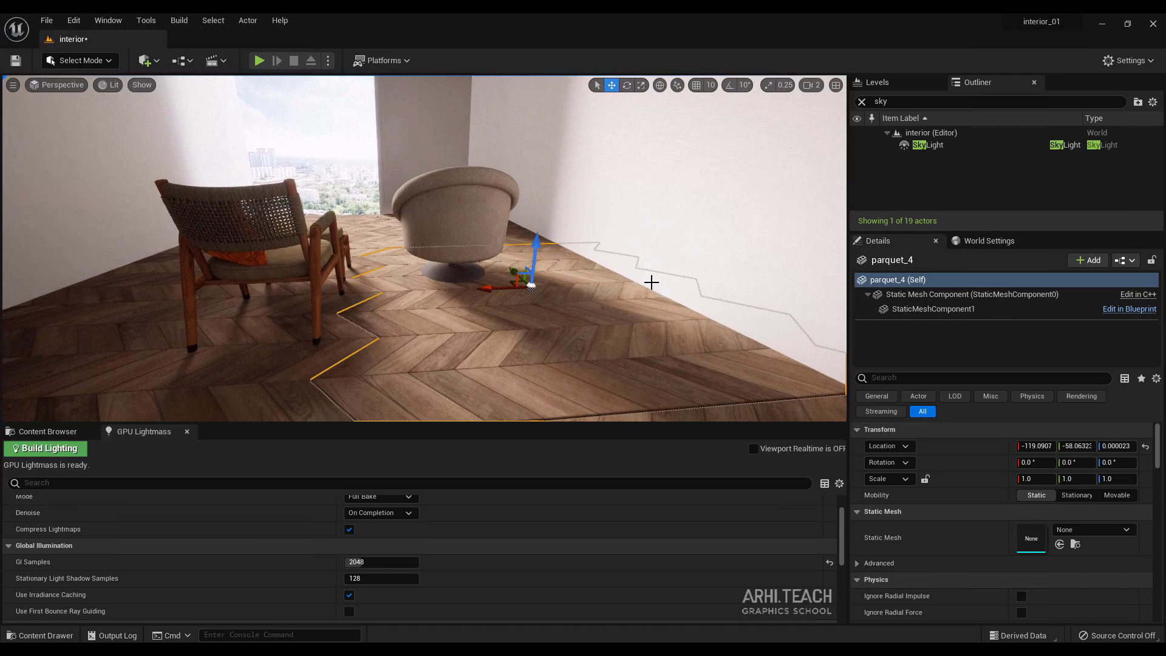
pyautogui.click(862, 102)
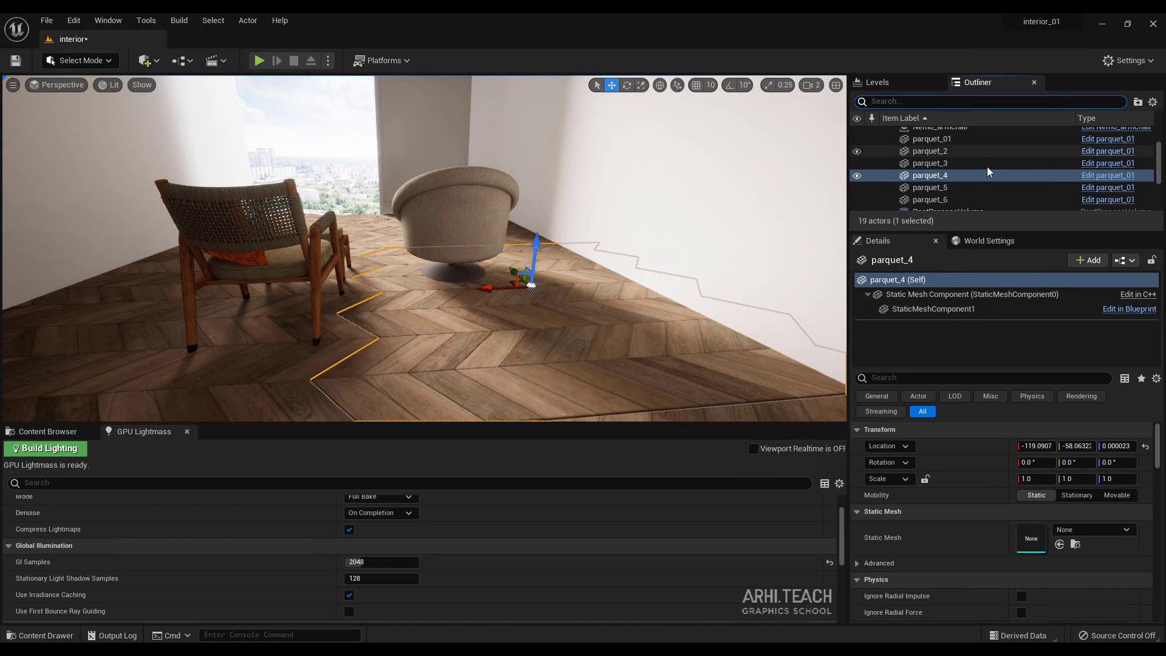
pyautogui.click(950, 199)
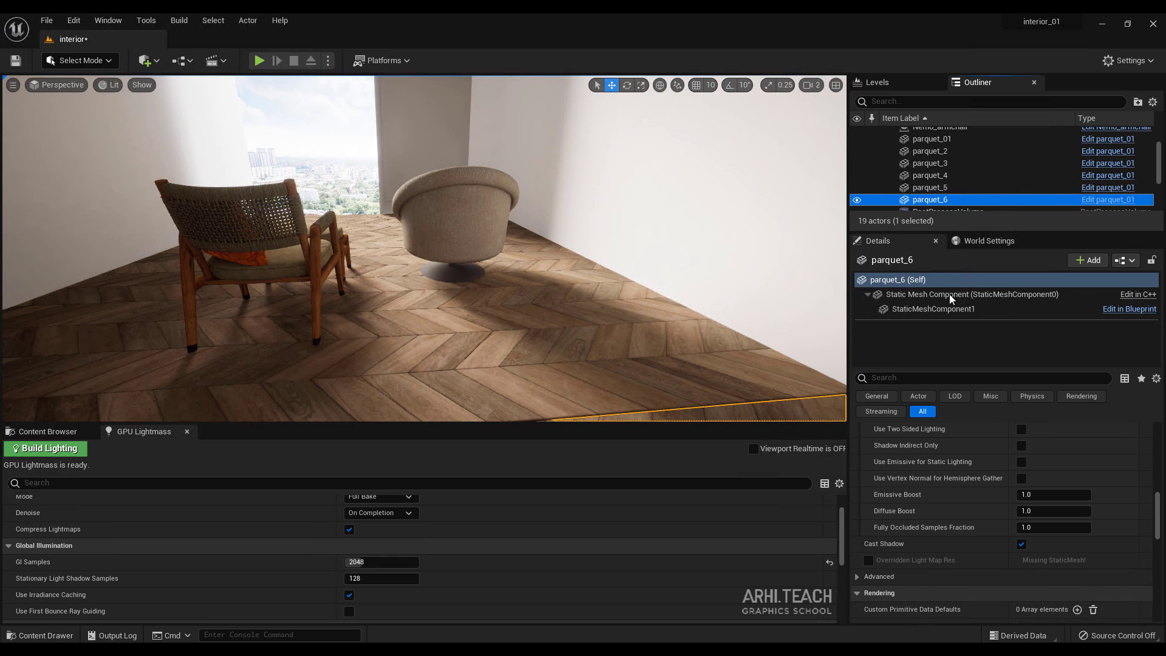
pyautogui.click(942, 309)
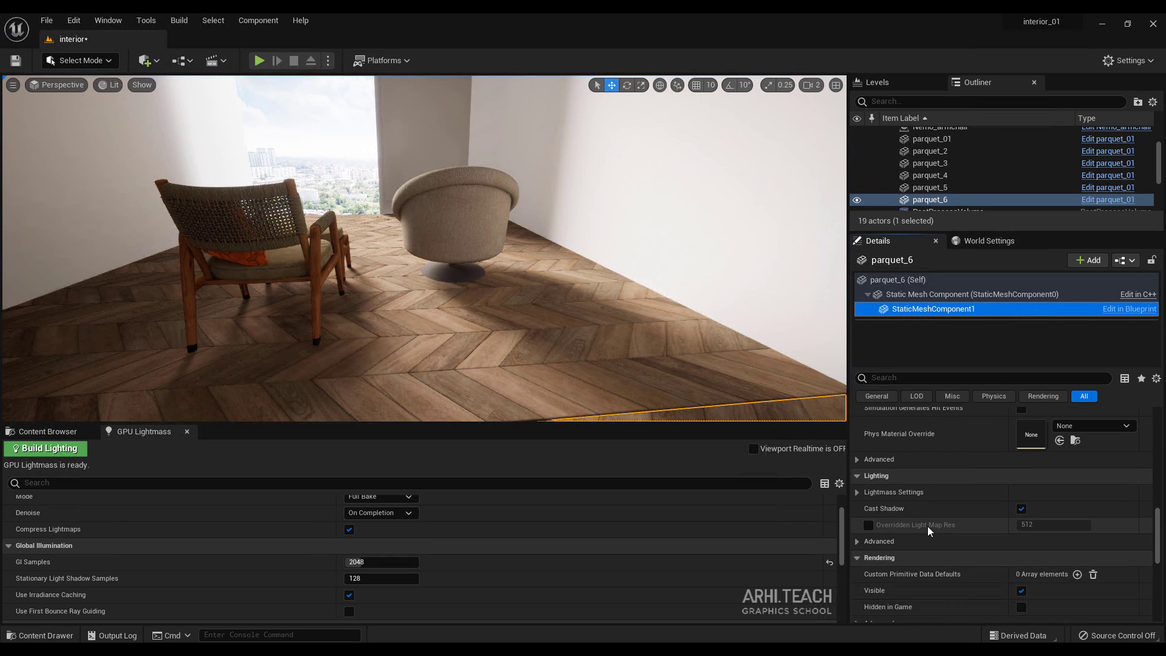
pyautogui.scroll(2, 1009, 518)
pyautogui.scroll(10, 1017, 515)
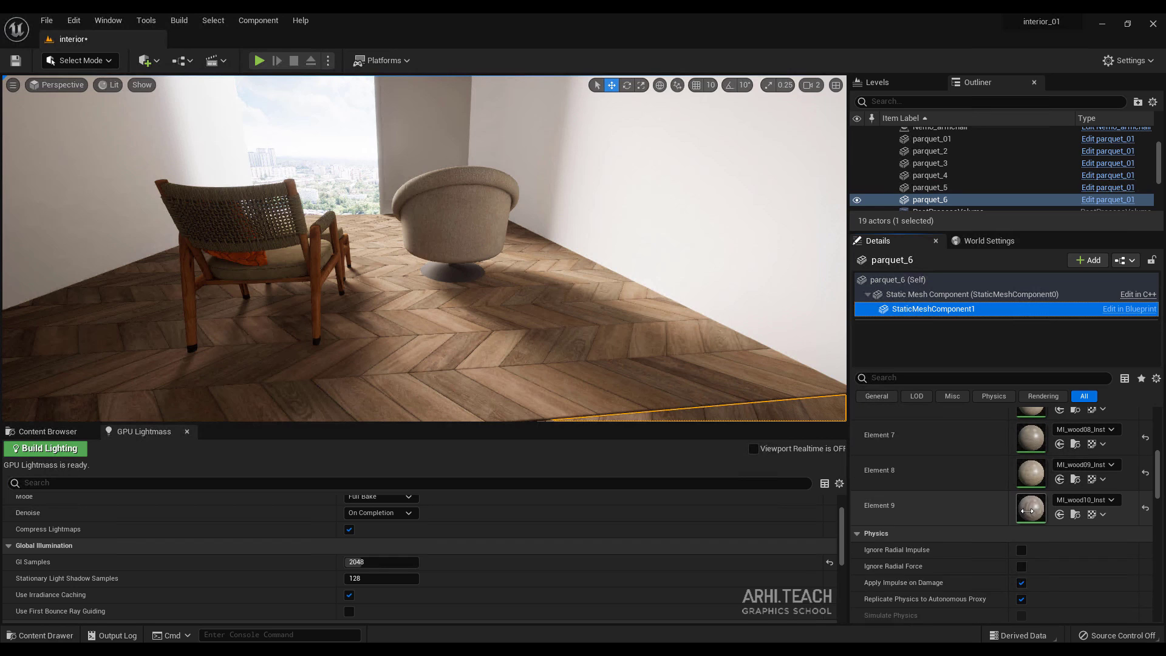
pyautogui.scroll(10, 1028, 510)
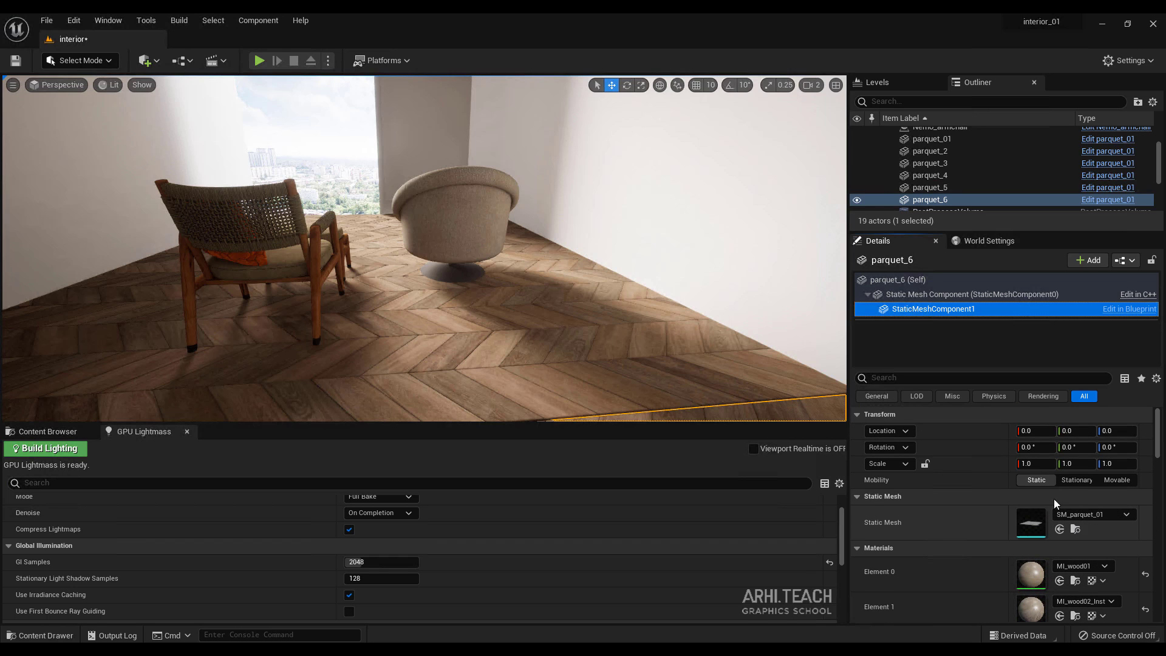
pyautogui.doubleClick(1036, 535)
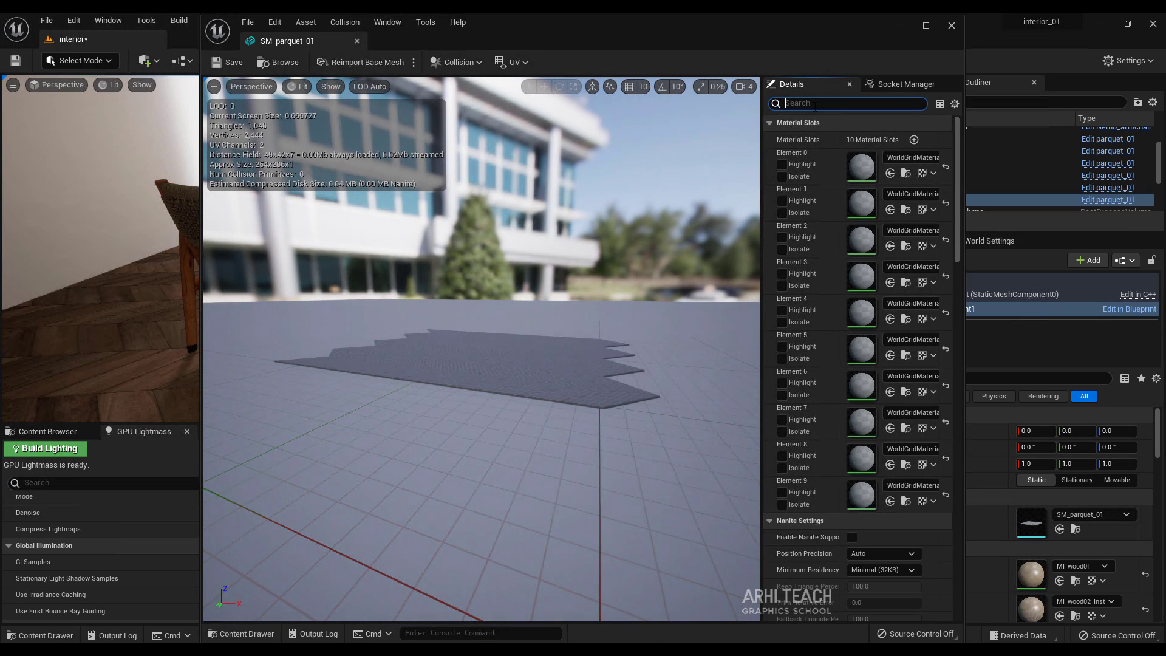
# Set the parquet mesh's Light Map Resolution to 1024 and save the mesh
pyautogui.write('li')
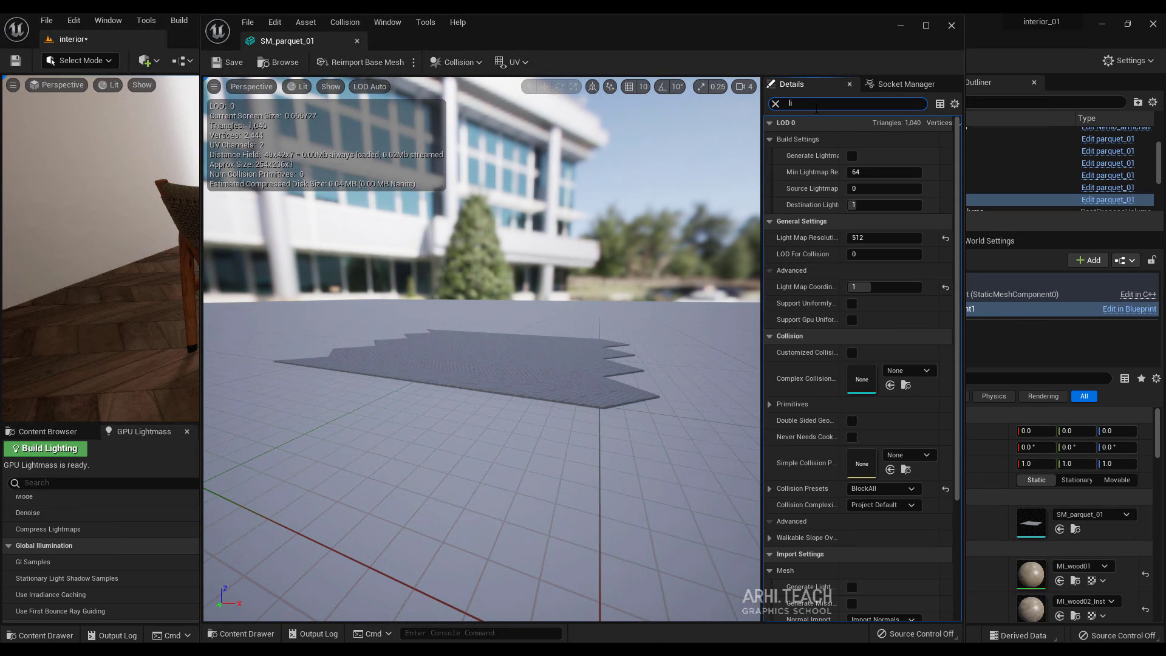
pyautogui.write('gt')
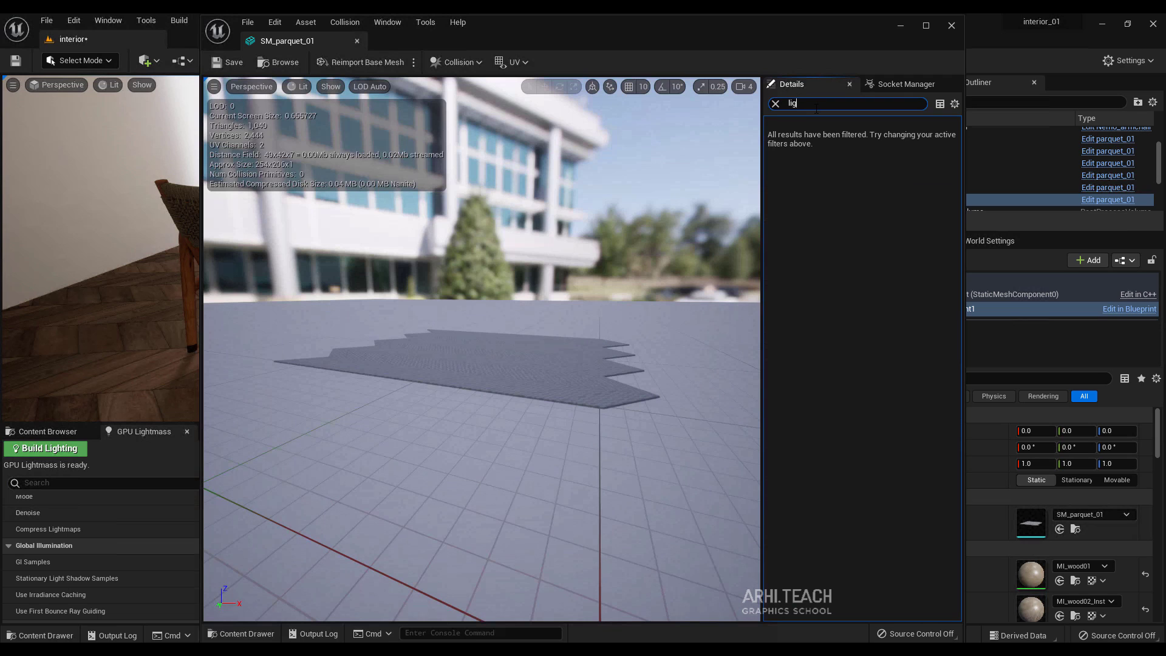
pyautogui.click(878, 237)
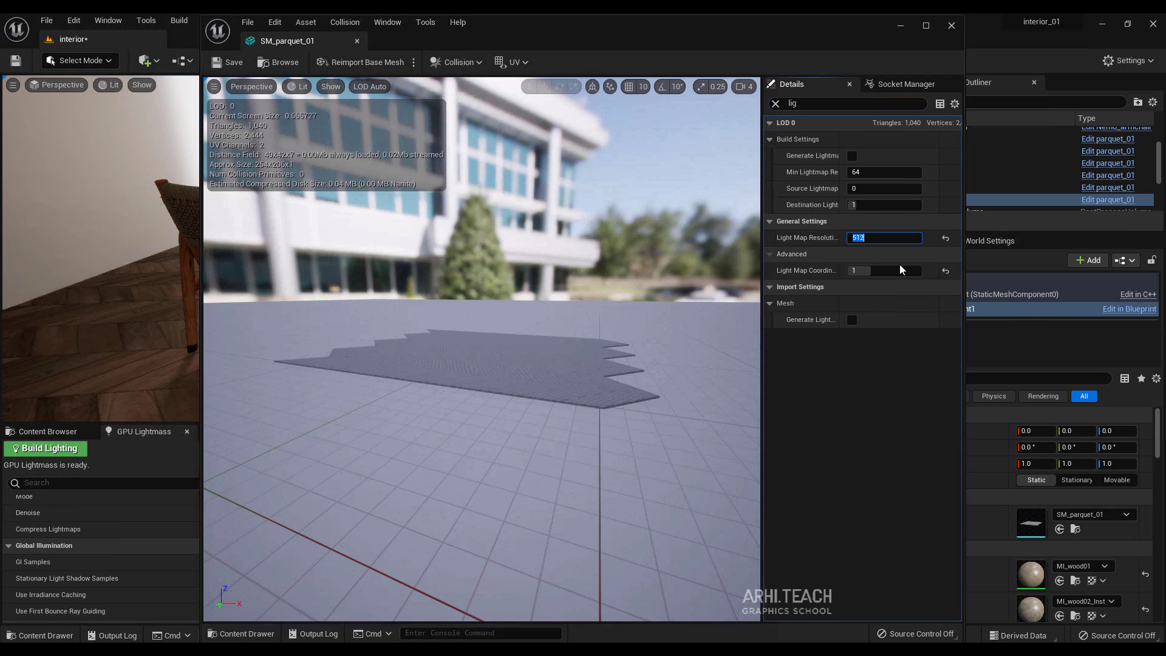
pyautogui.write('1024')
pyautogui.press('Return')
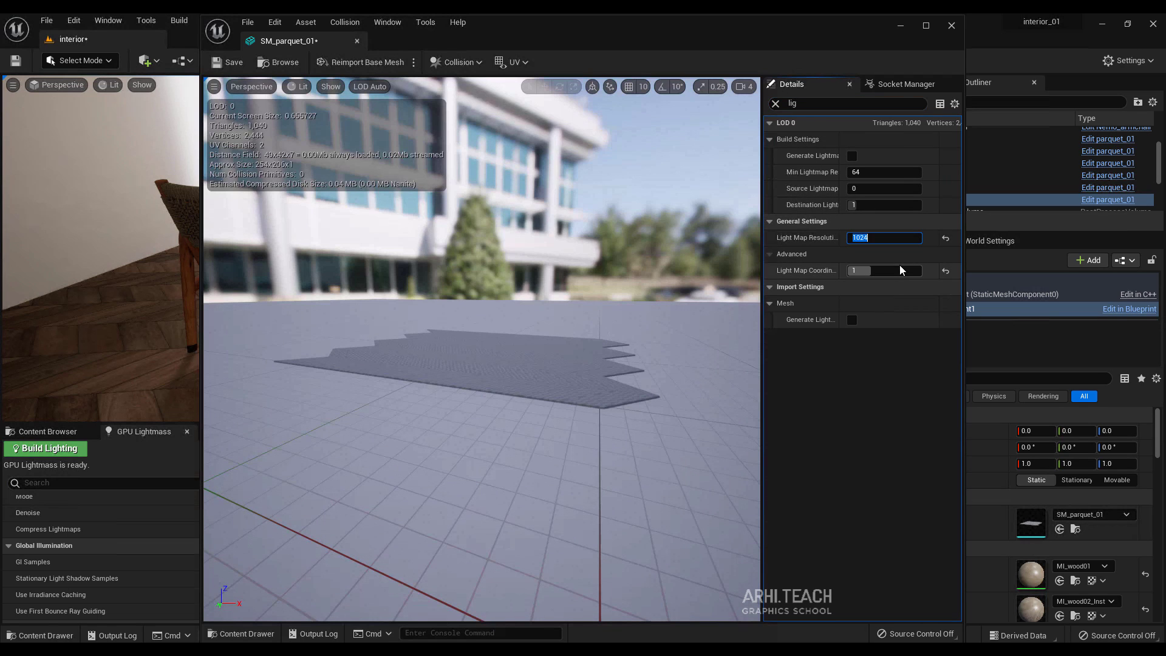
pyautogui.click(226, 62)
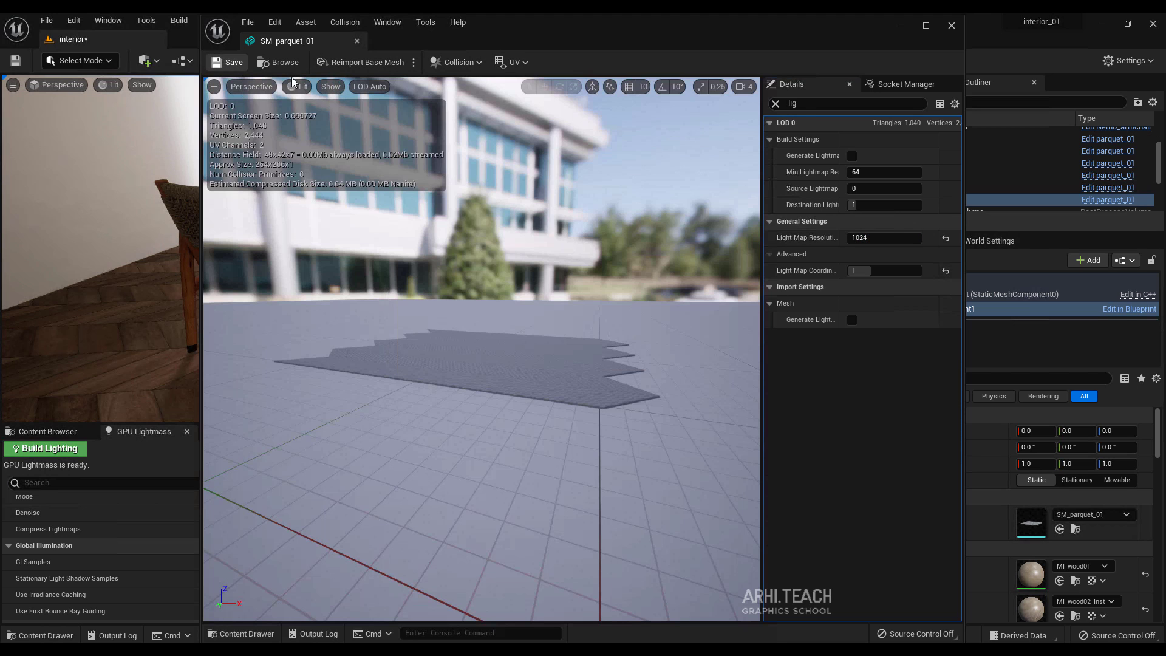
# Check the Light Map Resolution of the SM_parquet_01 mesh assigned to StaticMeshComponent1 of parquet_5
pyautogui.click(952, 25)
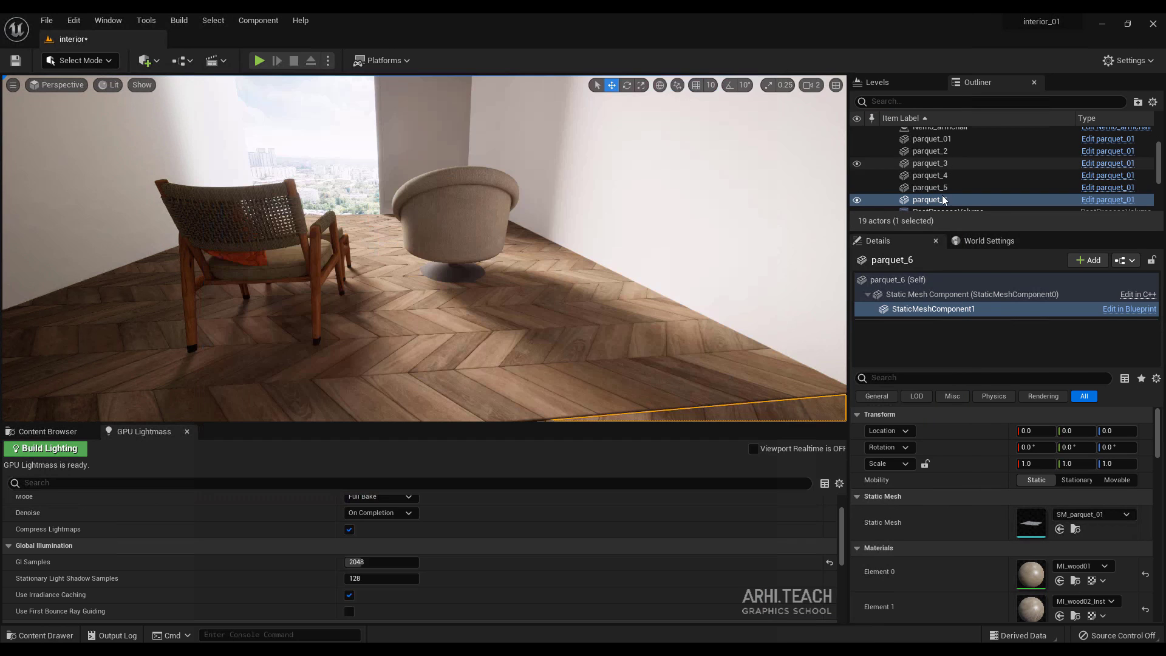
pyautogui.click(930, 187)
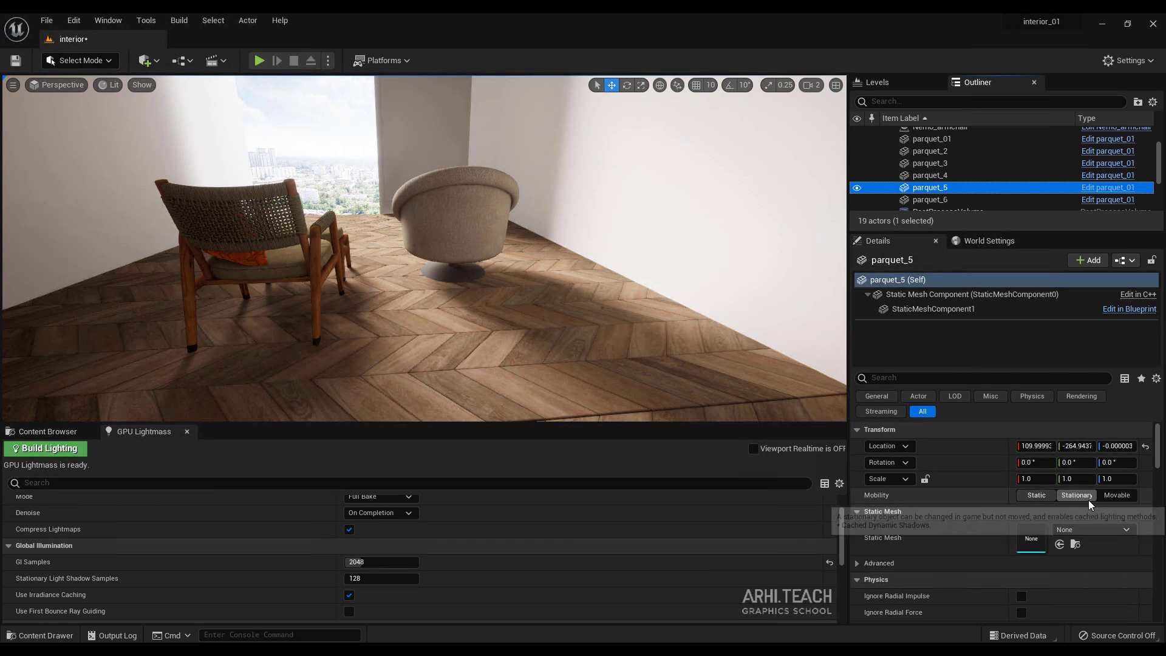
pyautogui.click(937, 310)
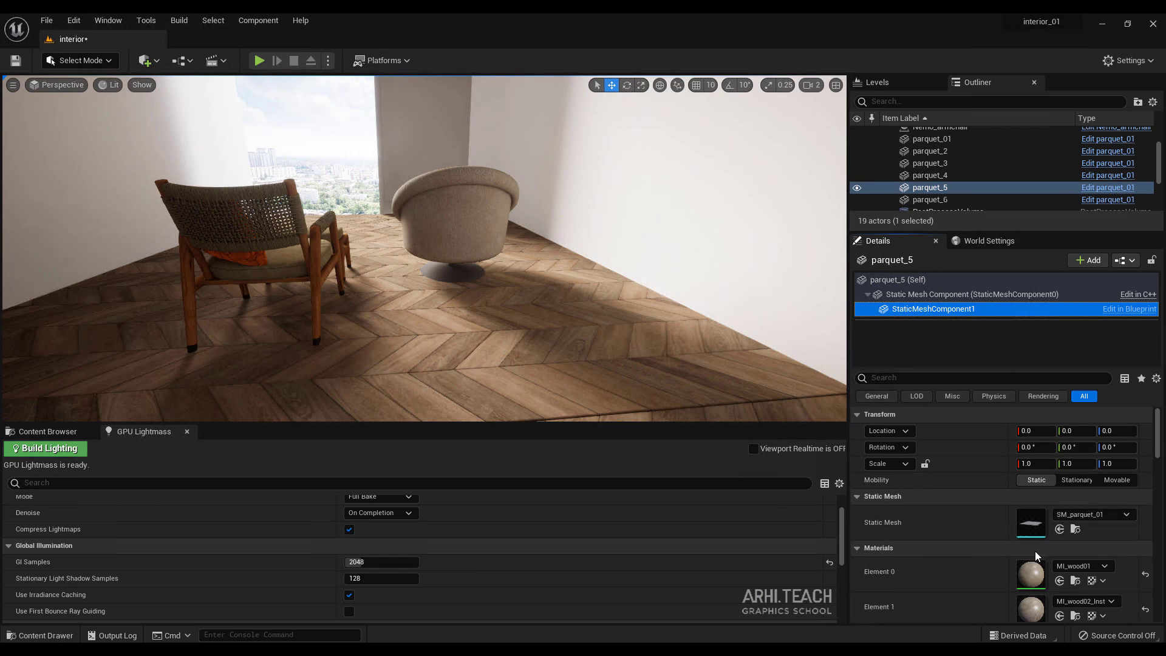
pyautogui.doubleClick(1031, 527)
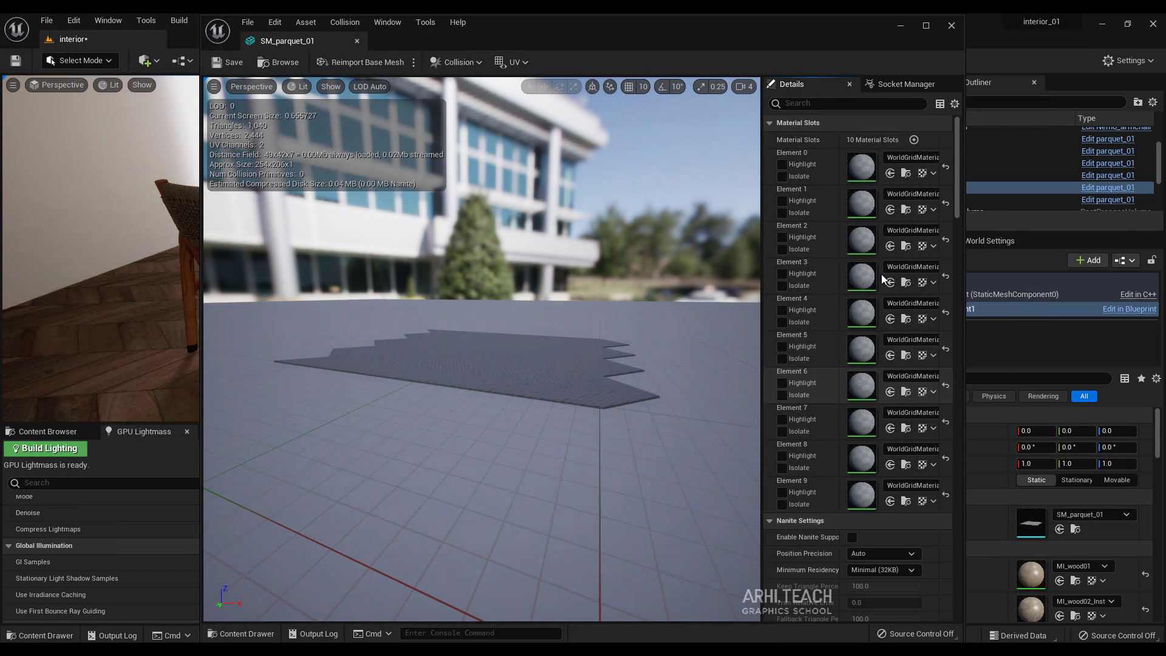
pyautogui.write('lig')
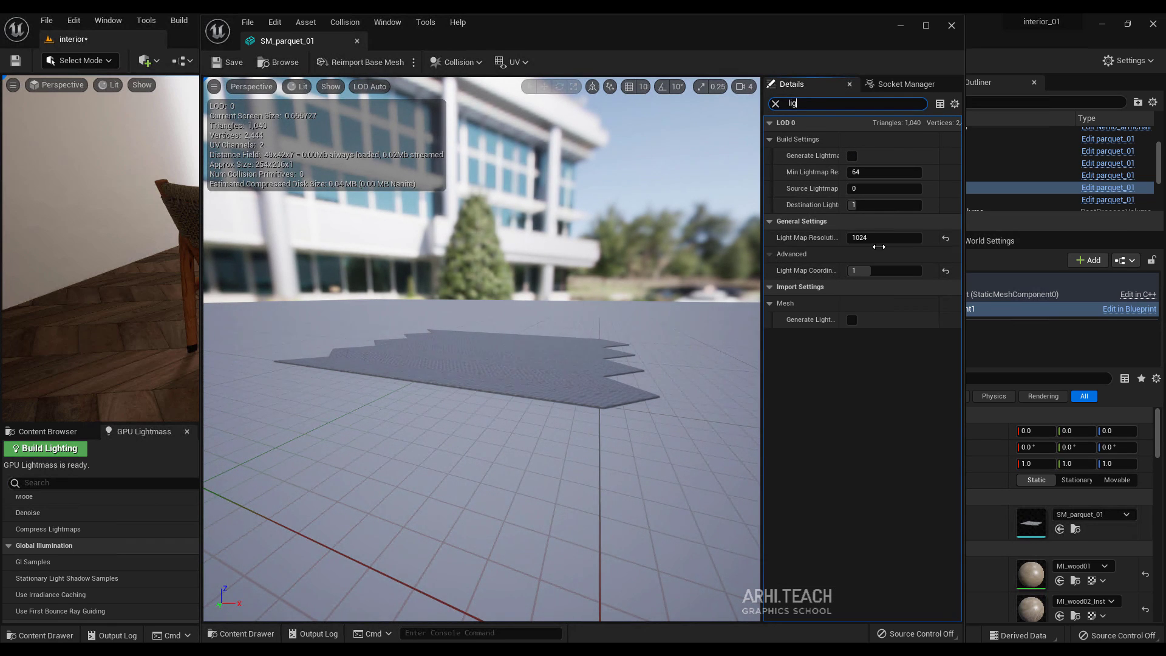
pyautogui.click(952, 25)
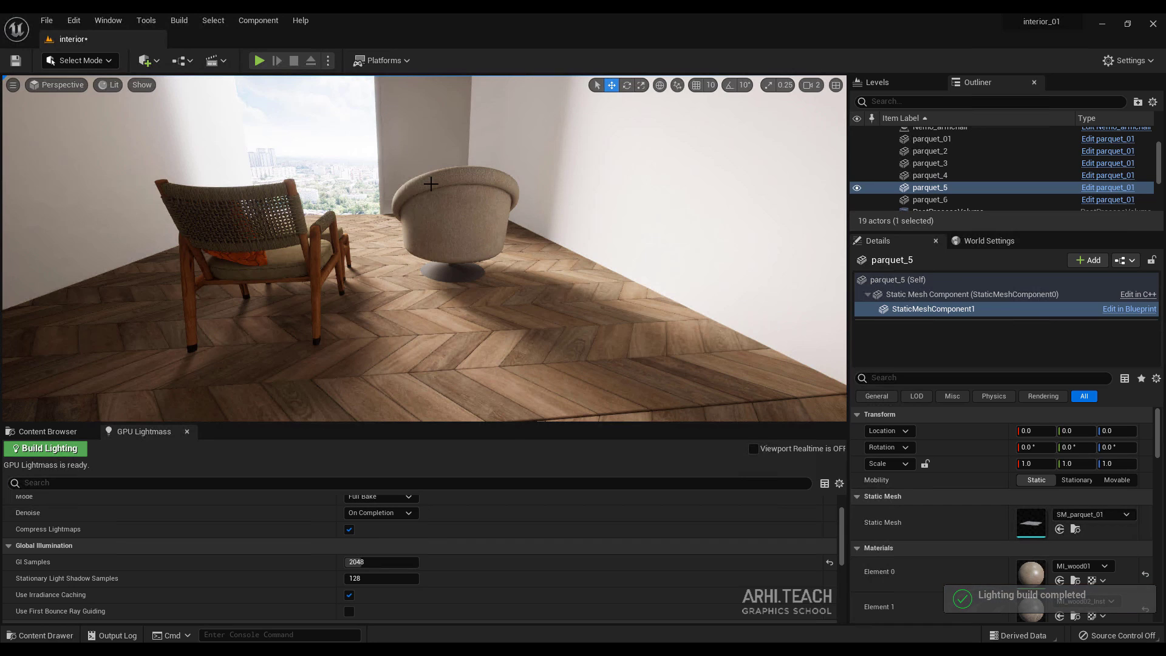
# Set the SM_parquet_01 mesh's Light Map Resolution to 256 and save the mesh
pyautogui.moveTo(486, 250)
pyautogui.mouseDown(button='right')
pyautogui.moveTo(438, 234)
pyautogui.moveTo(433, 250)
pyautogui.moveTo(476, 254)
pyautogui.moveTo(446, 262)
pyautogui.moveTo(477, 303)
pyautogui.moveTo(514, 261)
pyautogui.moveTo(444, 273)
pyautogui.moveTo(549, 242)
pyautogui.mouseUp(button='right')
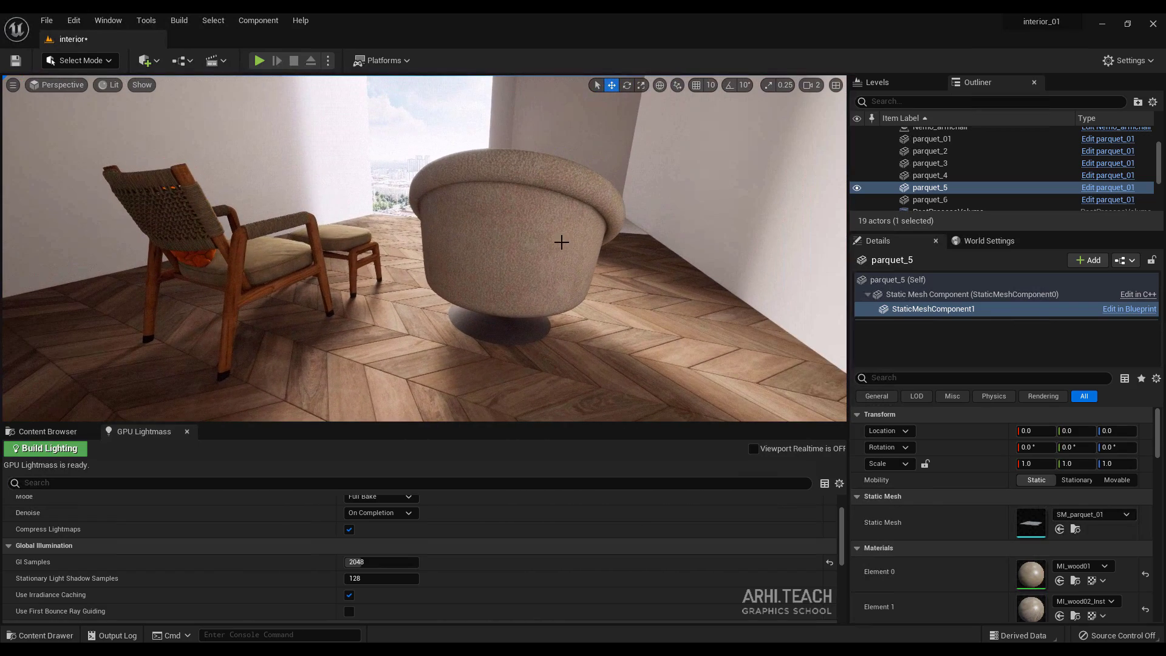
pyautogui.moveTo(560, 314); pyautogui.dragTo(552, 323, button='right')
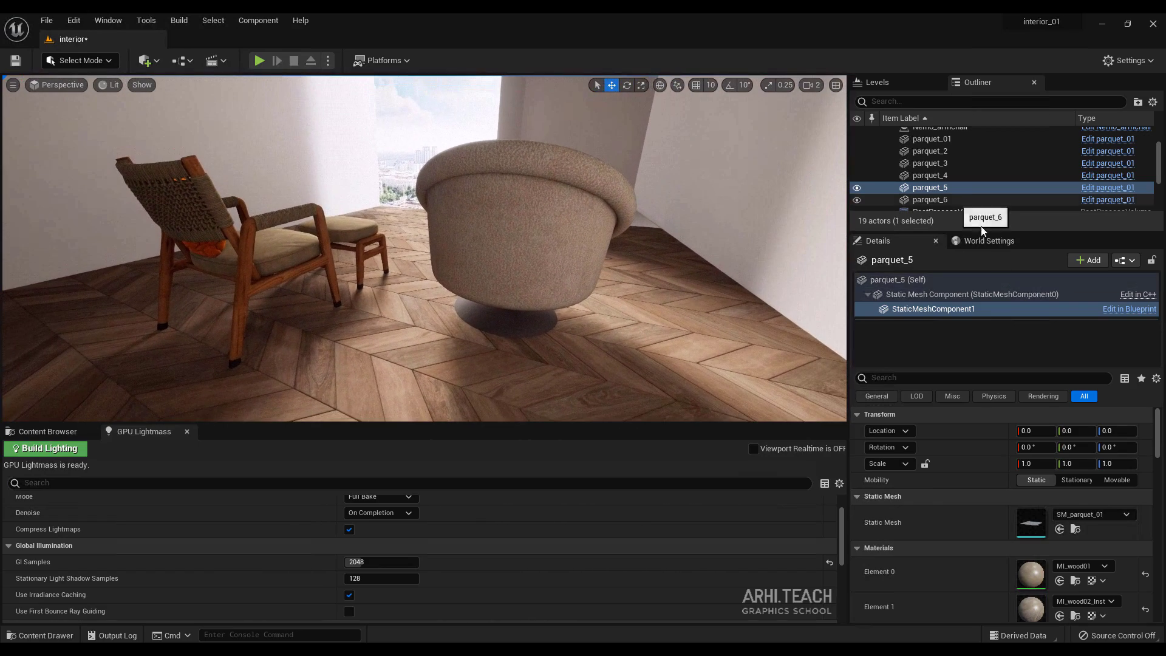
pyautogui.doubleClick(1030, 523)
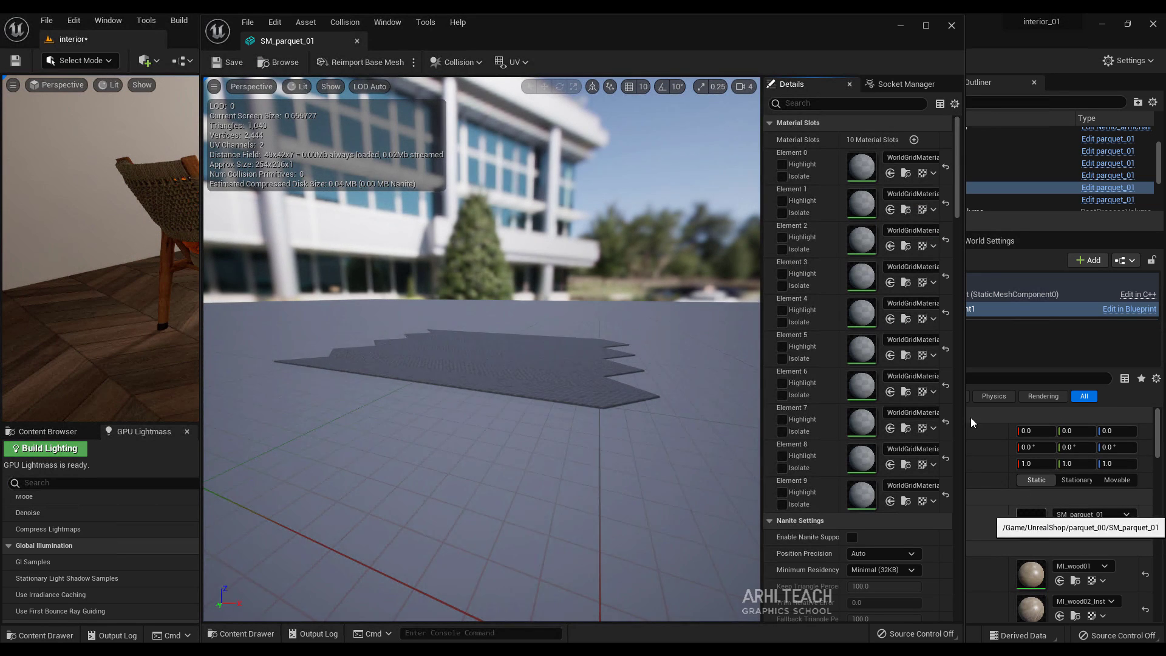
pyautogui.click(817, 105)
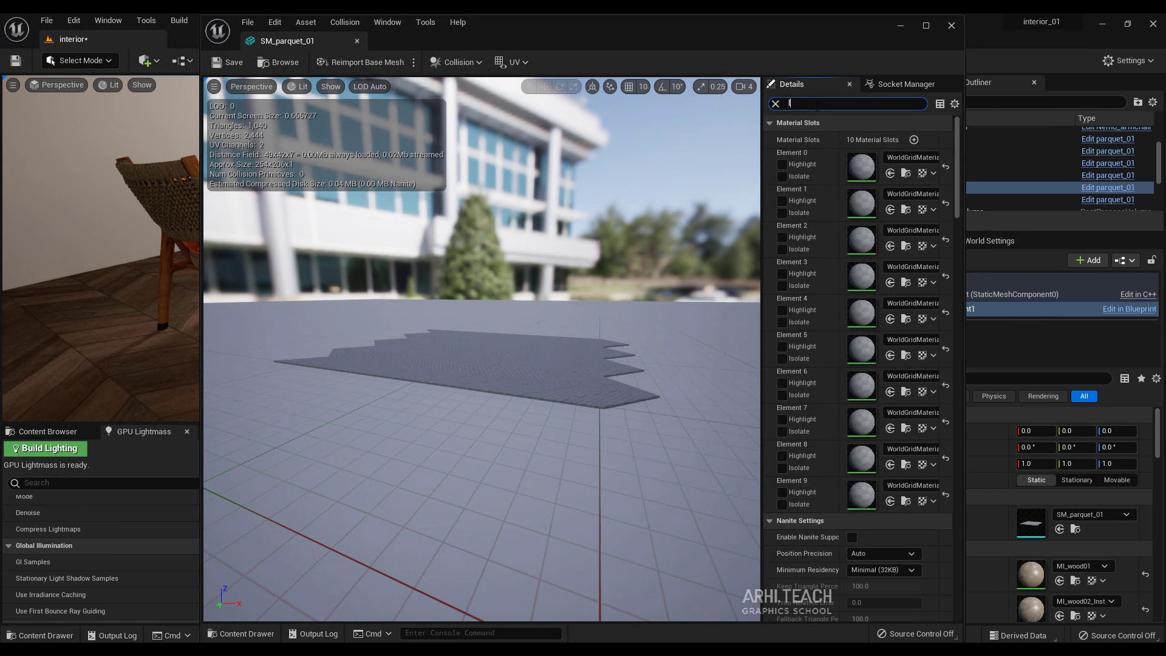
pyautogui.write('ligt')
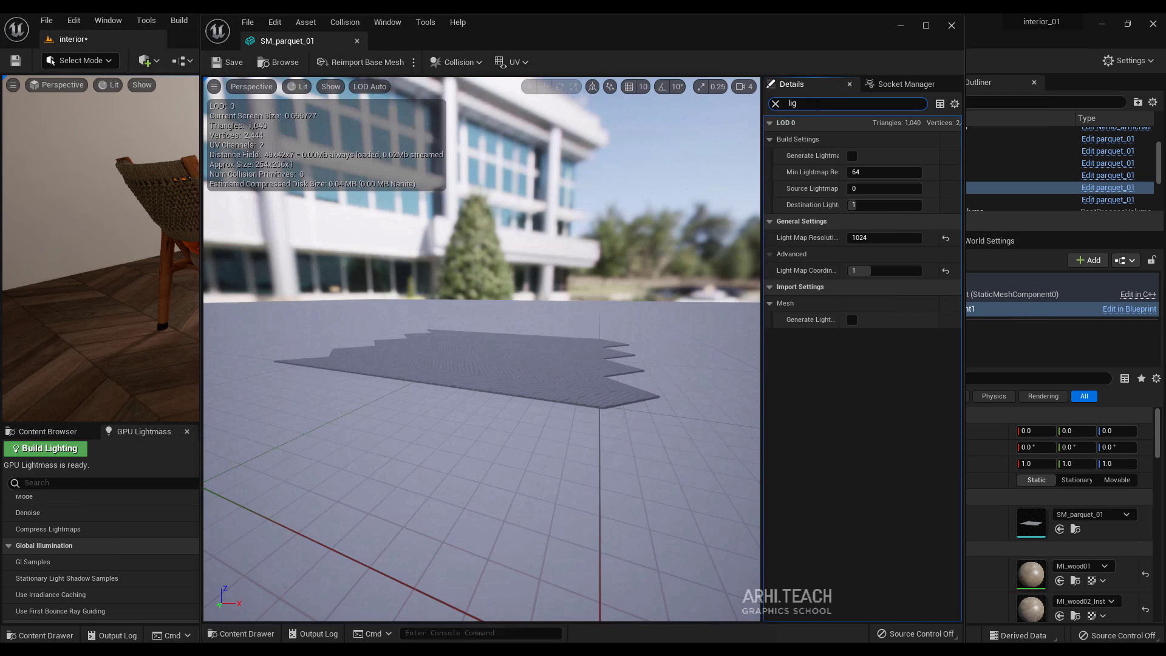
pyautogui.click(868, 237)
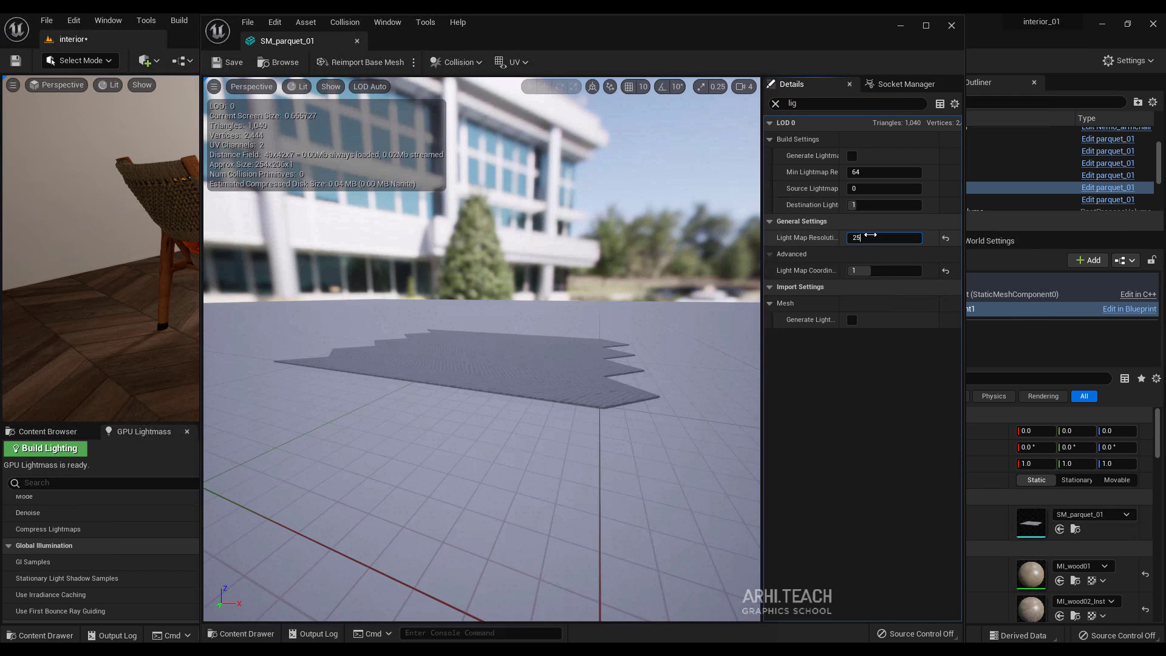
pyautogui.click(227, 62)
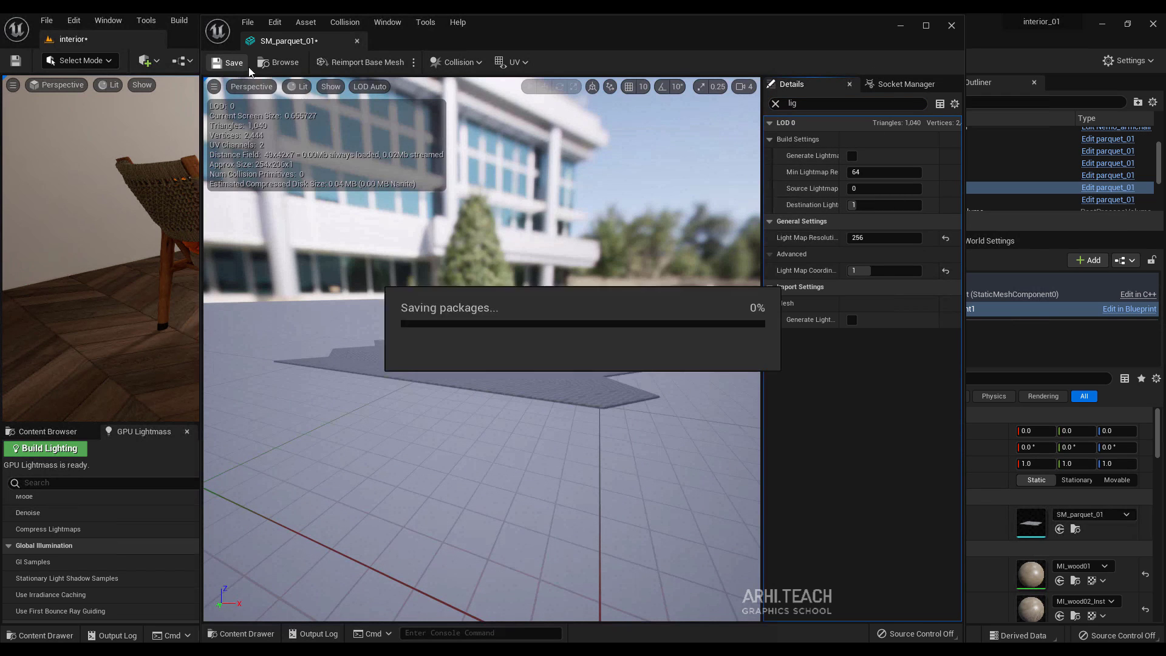
pyautogui.click(952, 26)
# Save the SM_parquet_01 mesh with a Light Map Resolution of 512 and rebuild the lighting with GPU Lightmass
pyautogui.press('w')
pyautogui.moveTo(620, 250); pyautogui.dragTo(615, 309, button='right')
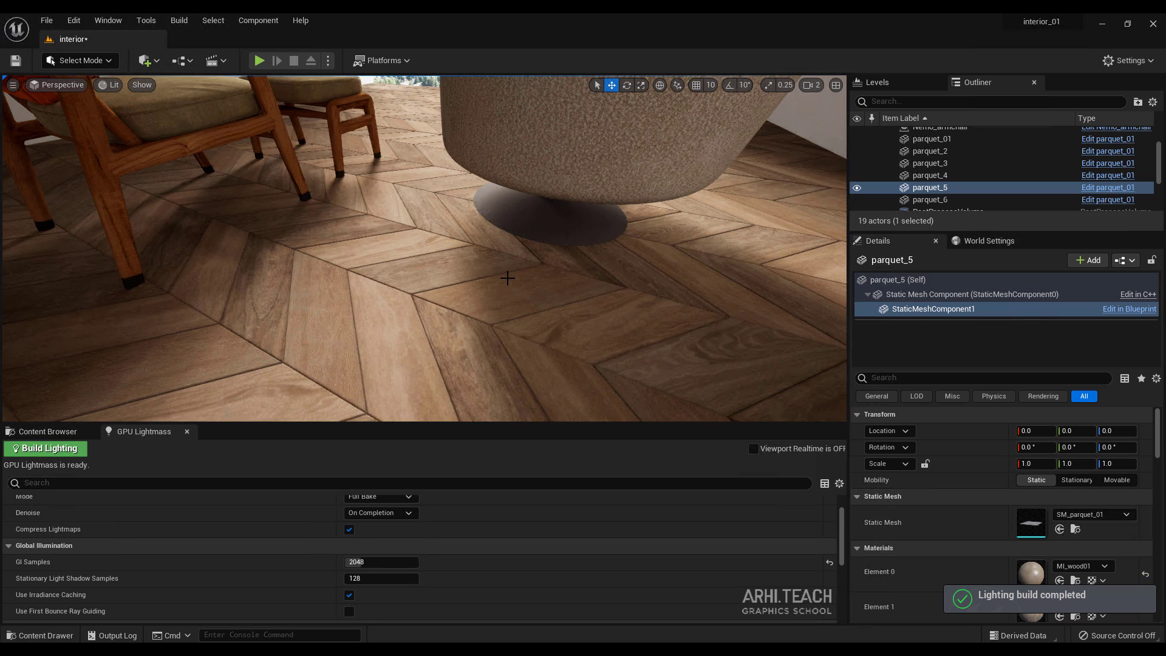
pyautogui.moveTo(634, 268)
pyautogui.mouseDown(button='right')
pyautogui.moveTo(621, 268)
pyautogui.moveTo(653, 266)
pyautogui.mouseUp(button='right')
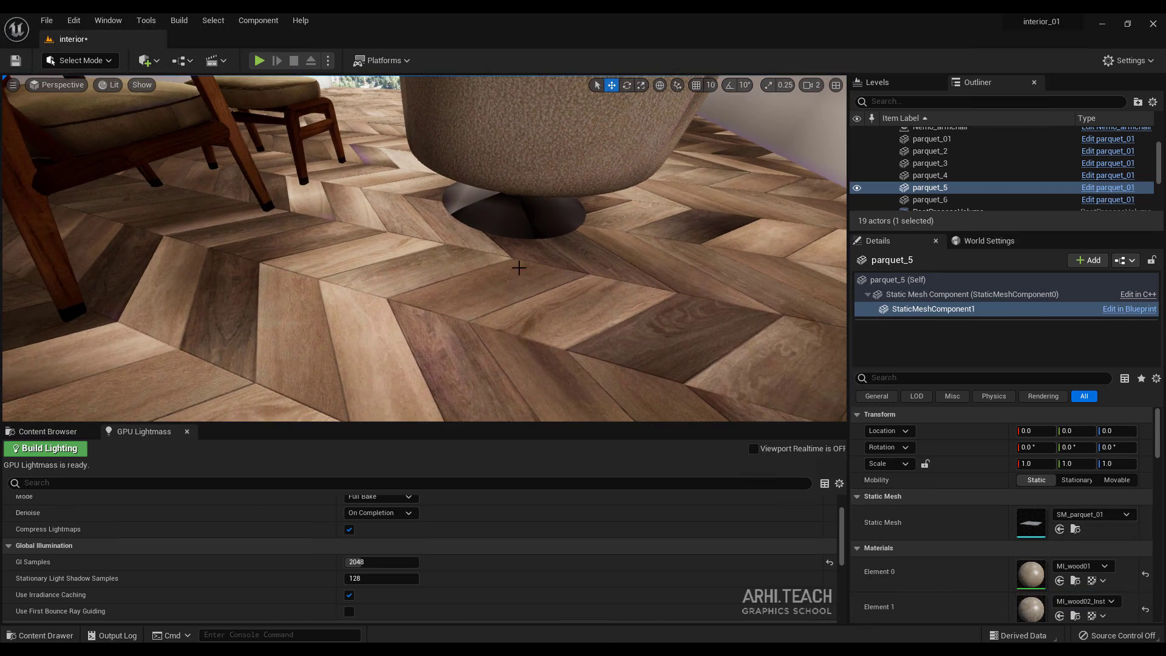
pyautogui.moveTo(526, 266); pyautogui.dragTo(489, 263, button='right')
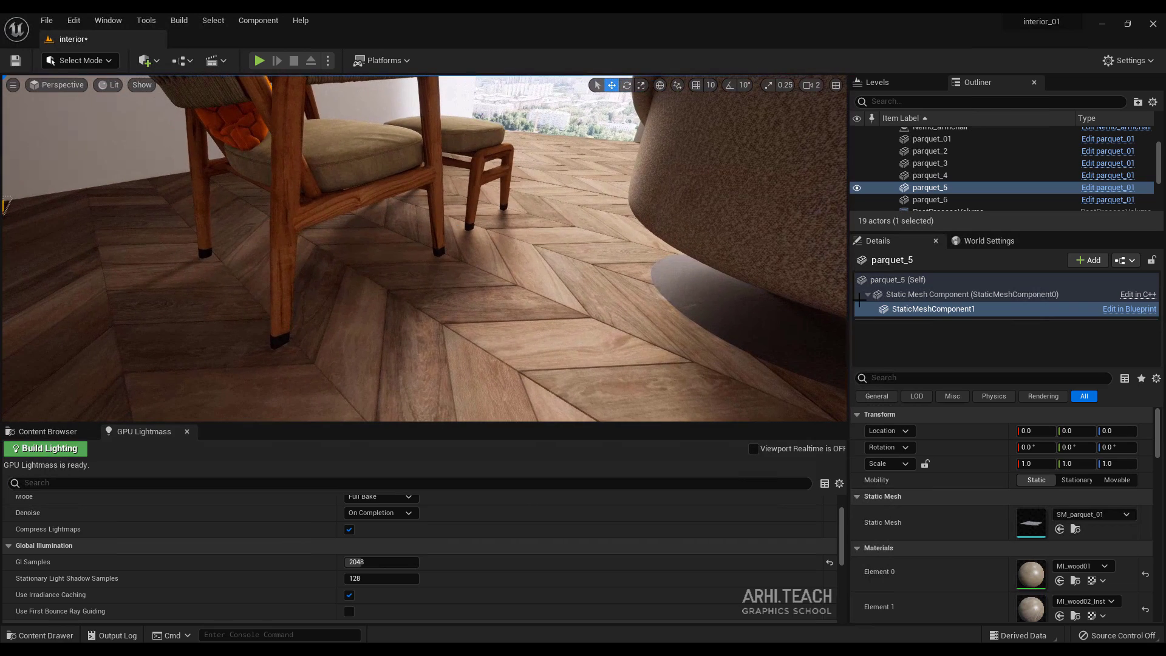
pyautogui.doubleClick(1035, 525)
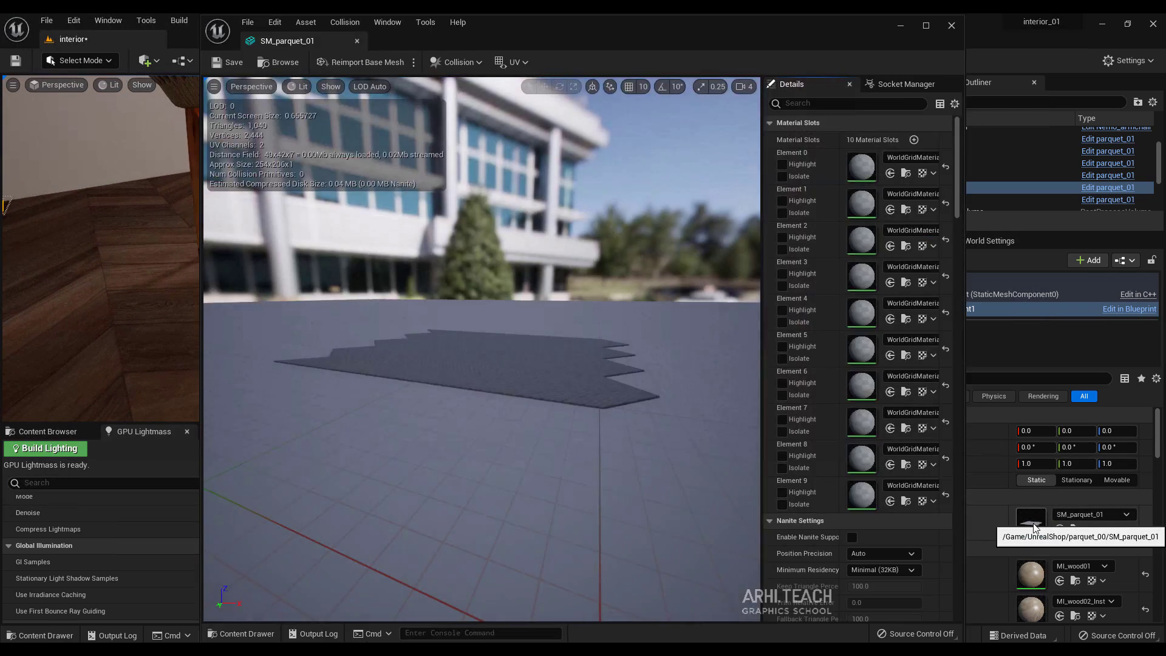
pyautogui.click(777, 103)
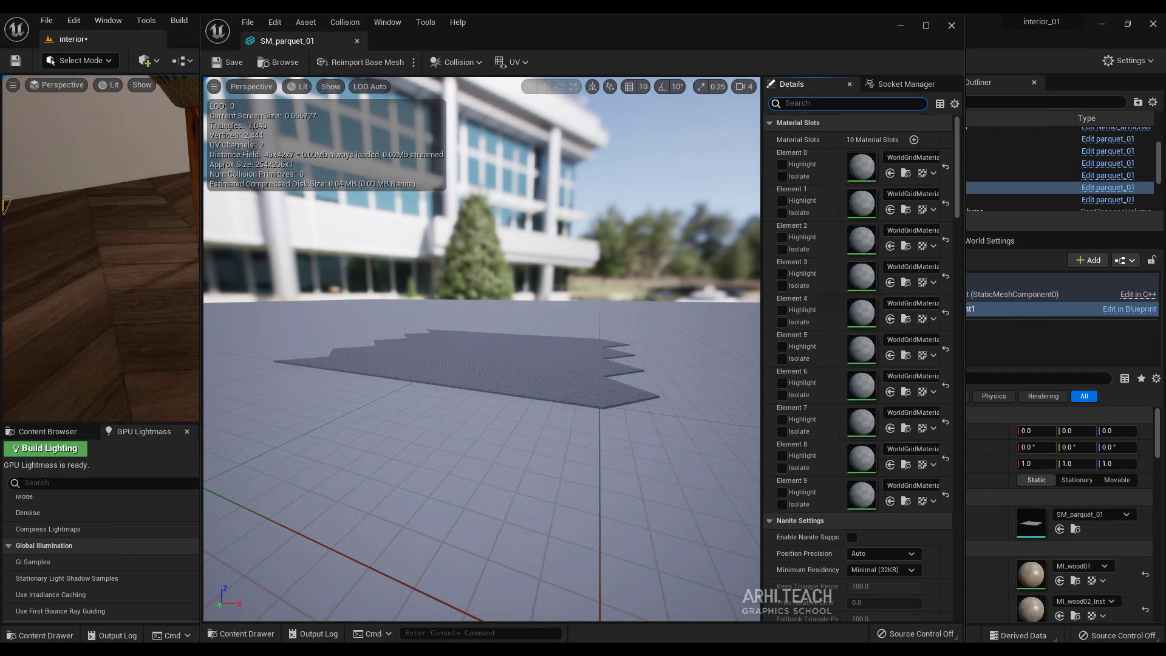
pyautogui.write('light')
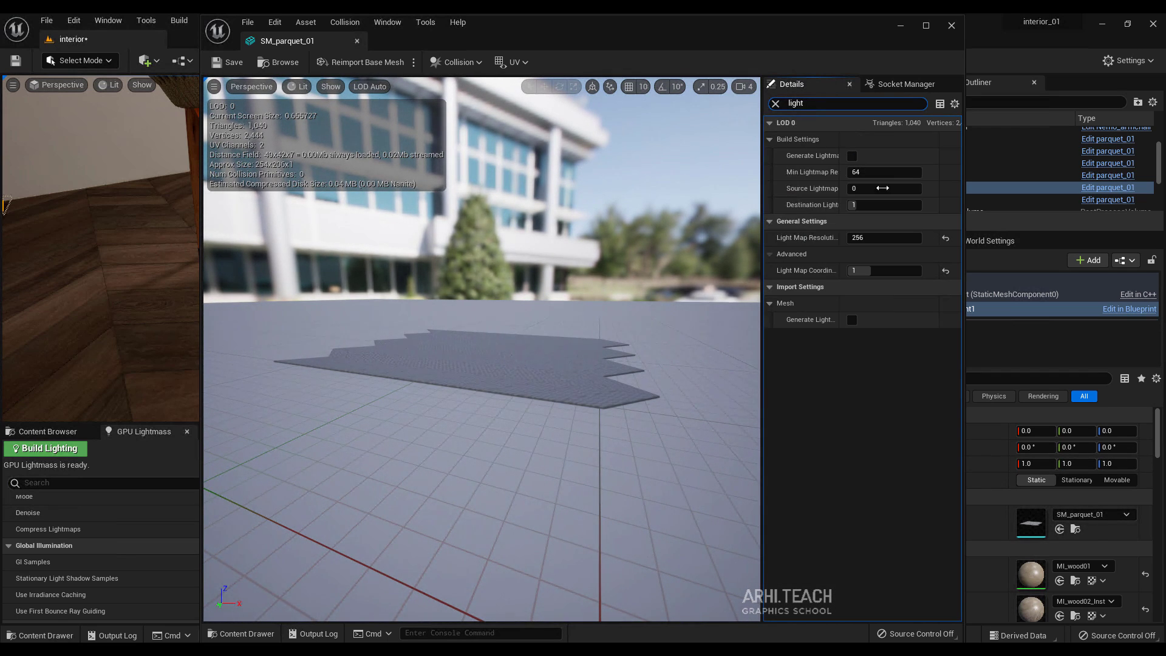
pyautogui.click(882, 238)
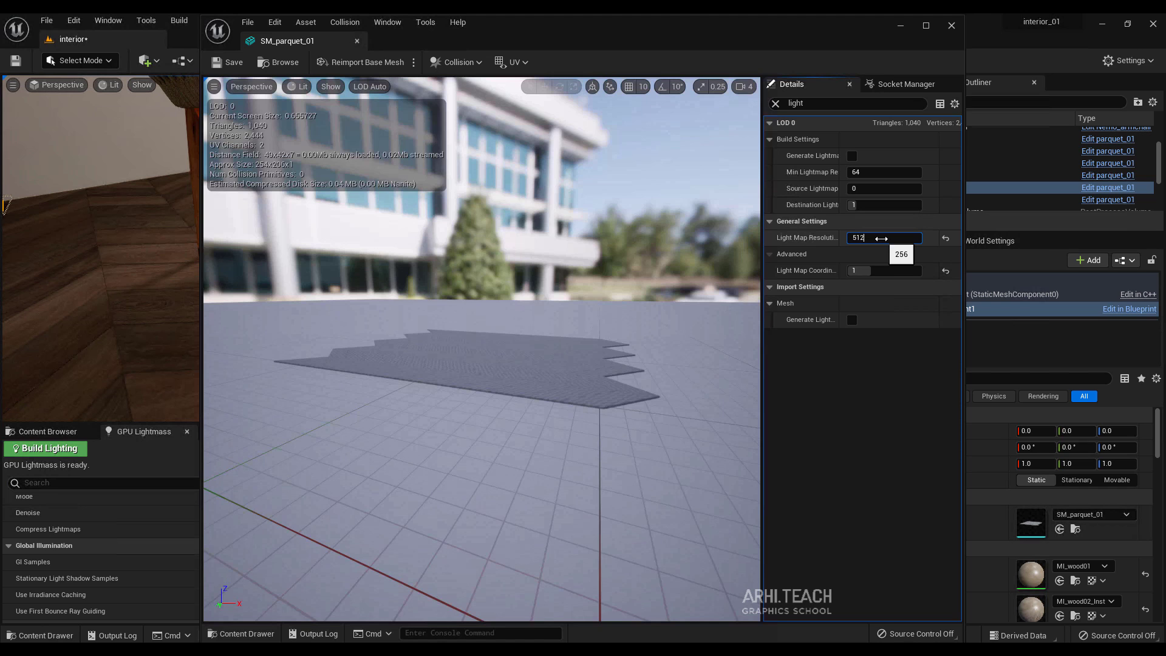
pyautogui.press('Return')
pyautogui.click(215, 62)
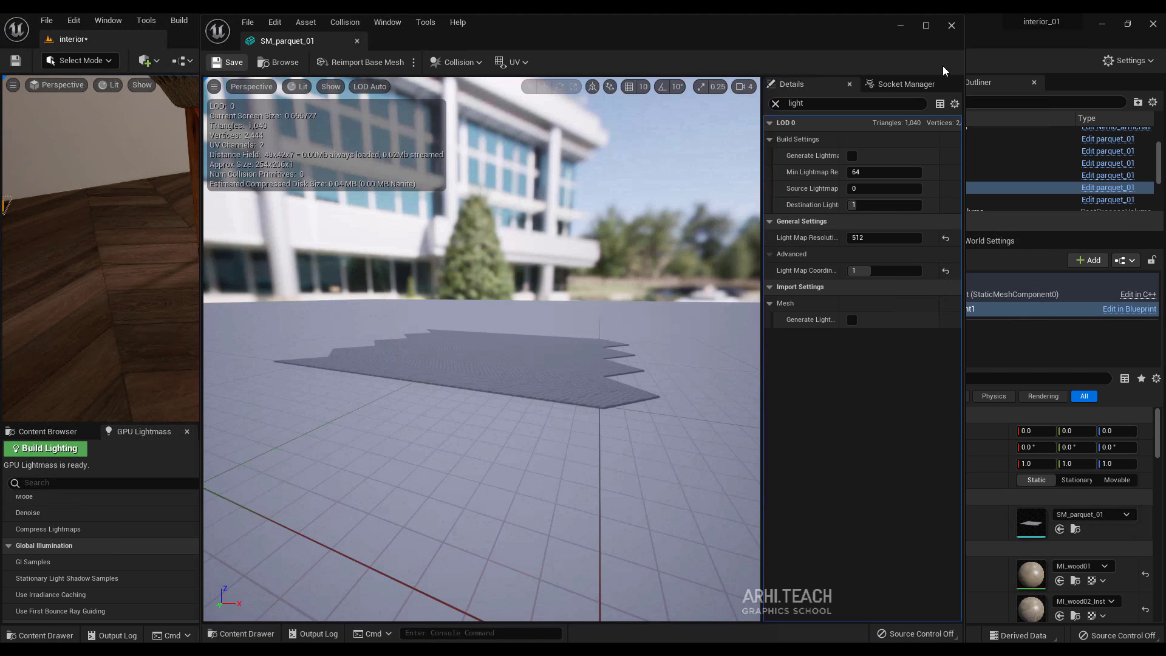
pyautogui.click(951, 25)
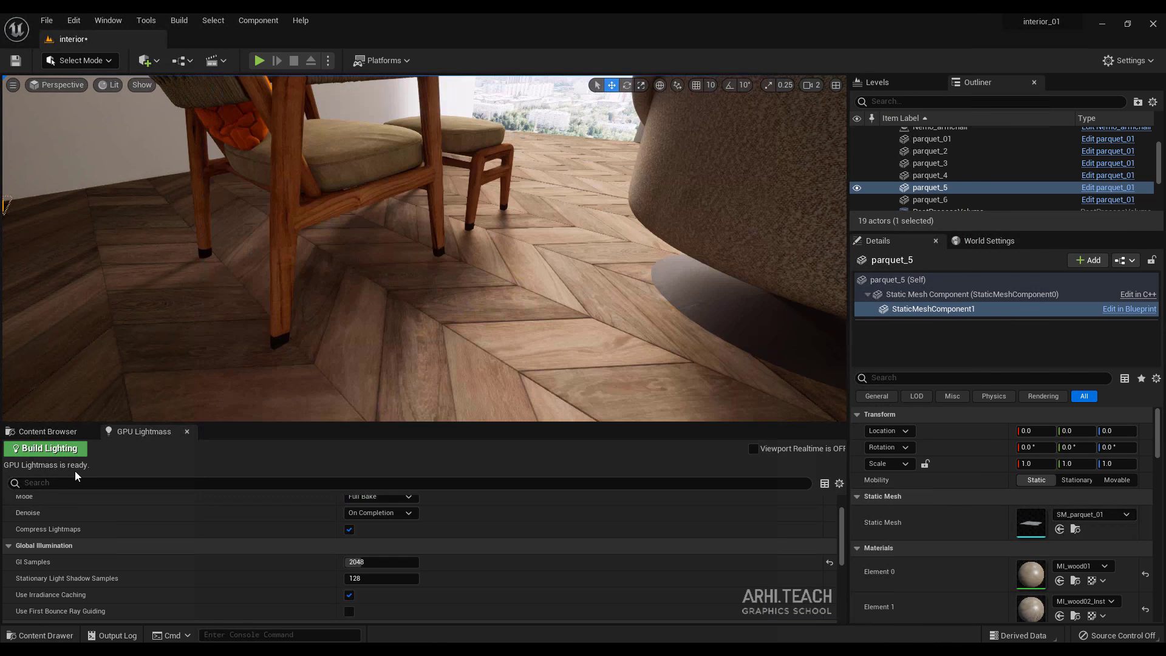
pyautogui.click(45, 448)
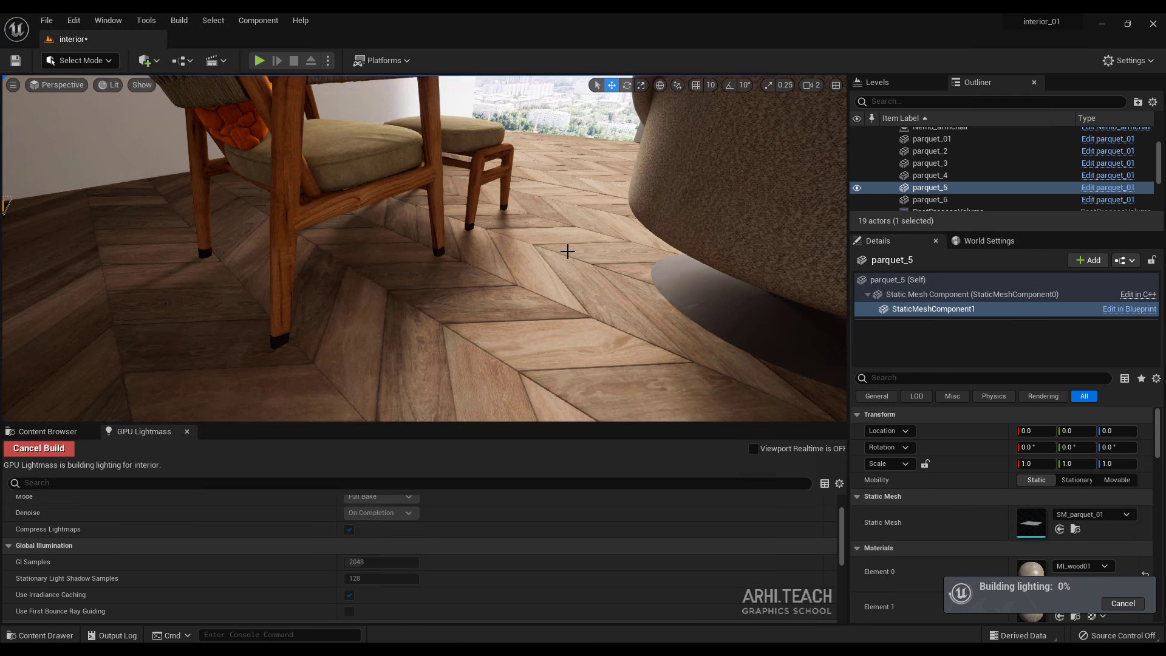